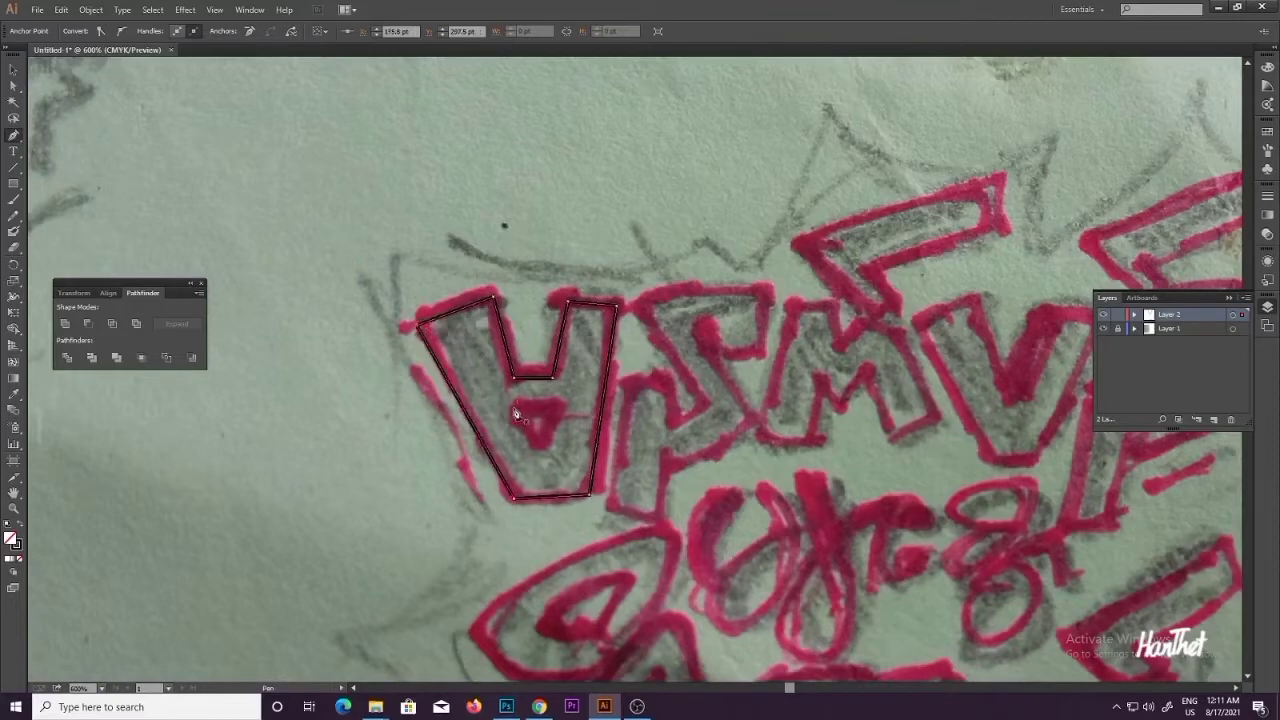
Step: Trace the small triangular hole inside the A-shaped first letter as a closed path and deselect it
{"action": "left_click", "coordinate": [512, 405]}
{"action": "left_click", "coordinate": [557, 404]}
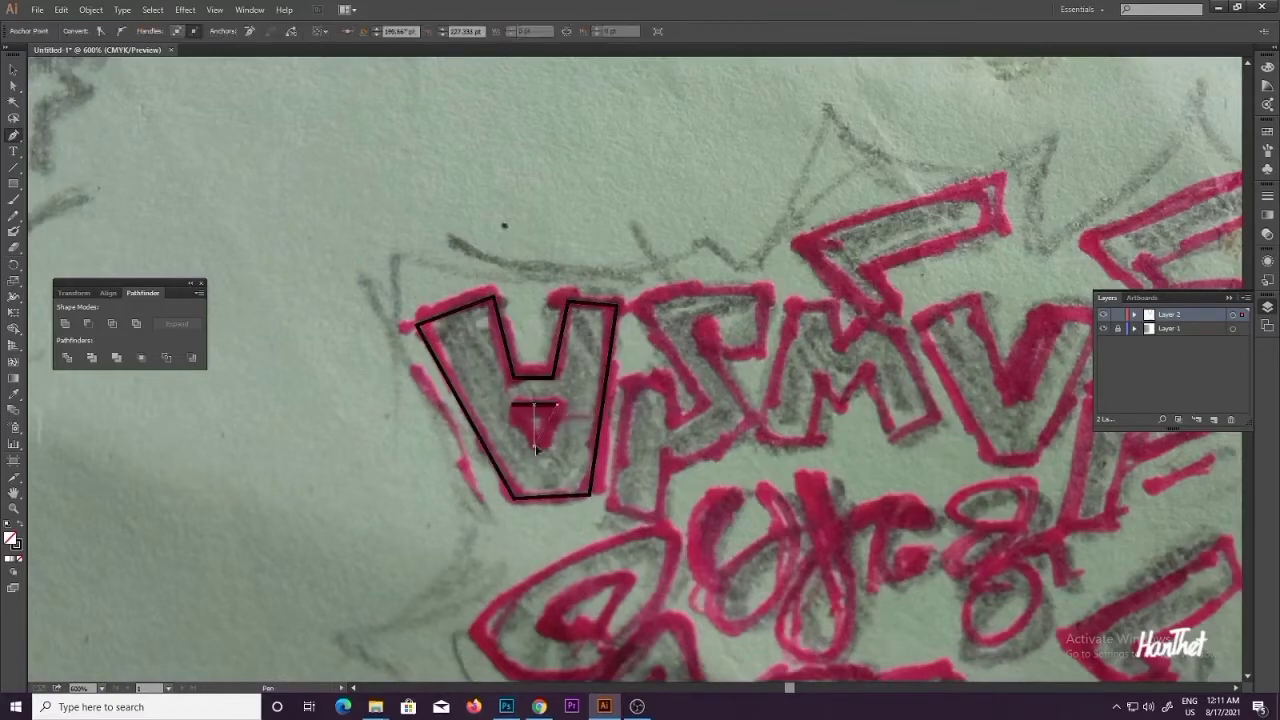
{"action": "left_click", "coordinate": [535, 450]}
{"action": "key", "text": "v"}
{"action": "left_click", "coordinate": [677, 384]}
Step: Start tracing the S-shaped second letter from its upper hook's end, through the inner notch and down the long diagonal to the lower edge
{"action": "scroll", "coordinate": [706, 335], "scroll_direction": "up", "scroll_amount": 1}
{"action": "left_click_drag", "start_coordinate": [706, 335], "coordinate": [718, 390]}
{"action": "left_click", "coordinate": [731, 392]}
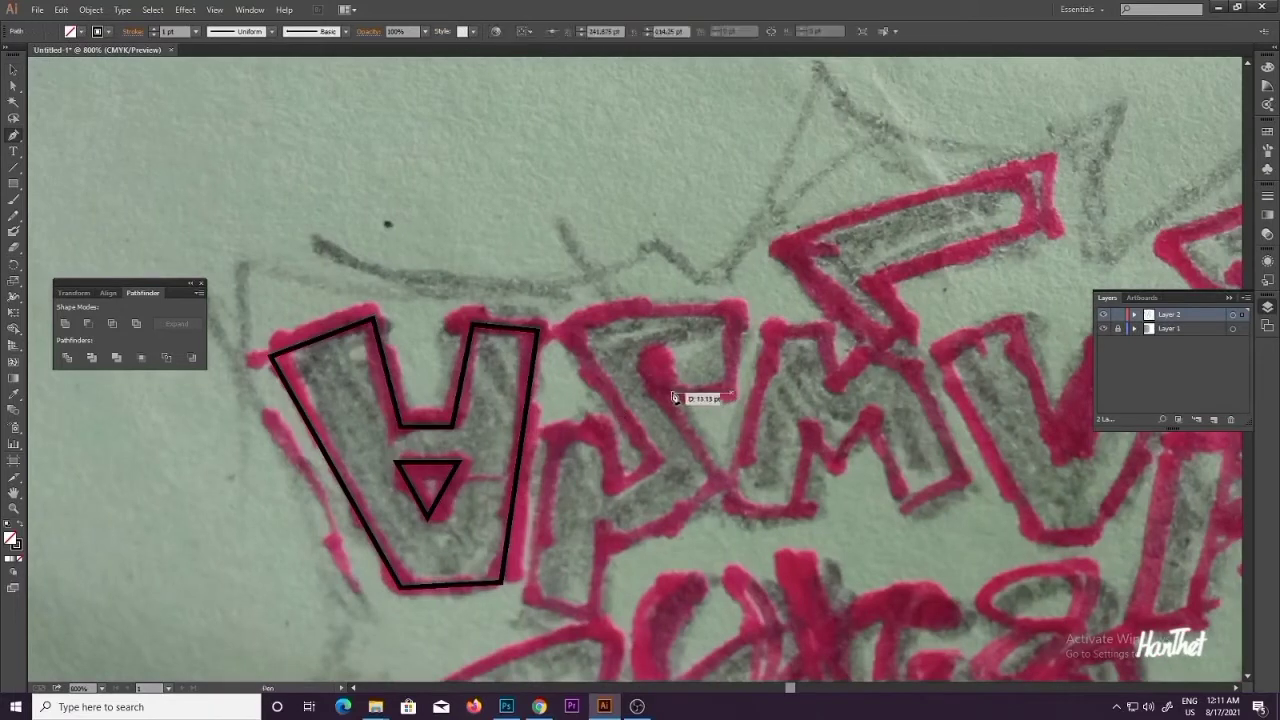
{"action": "left_click", "coordinate": [670, 391]}
{"action": "left_click", "coordinate": [641, 358]}
{"action": "left_click", "coordinate": [712, 472]}
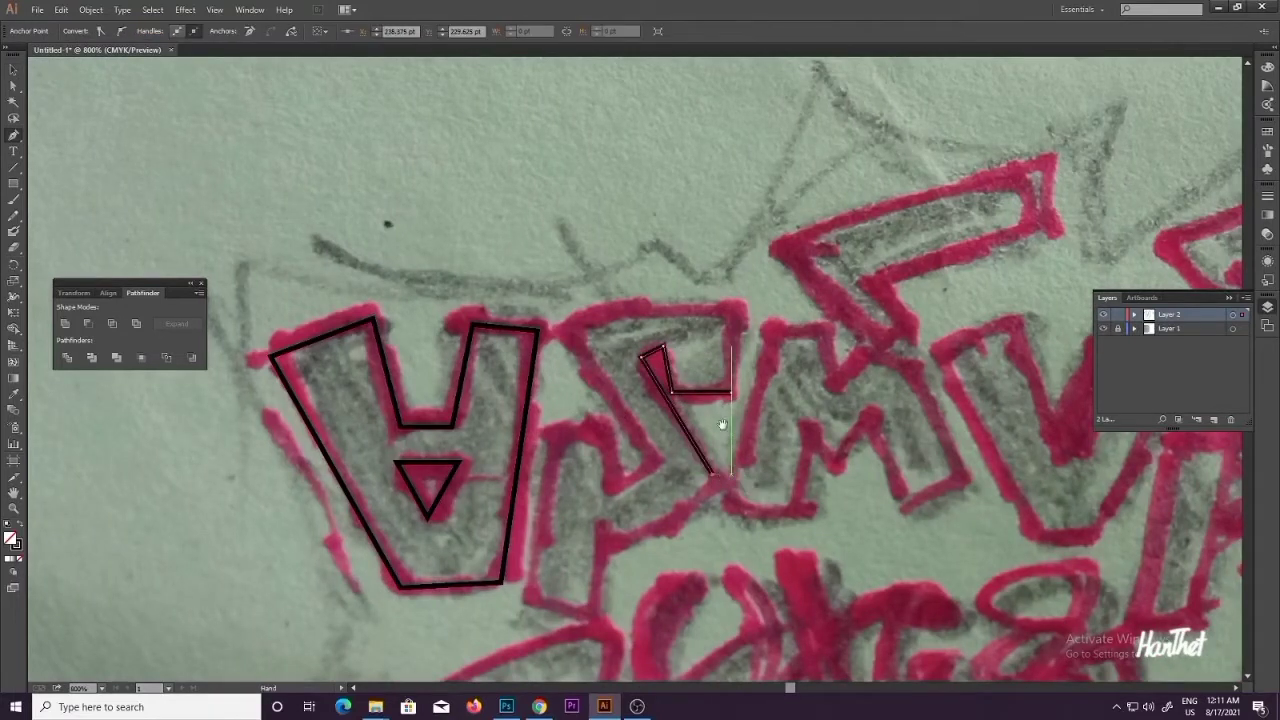
{"action": "scroll", "coordinate": [680, 485], "scroll_direction": "down", "scroll_amount": 1}
{"action": "left_click", "coordinate": [617, 506]}
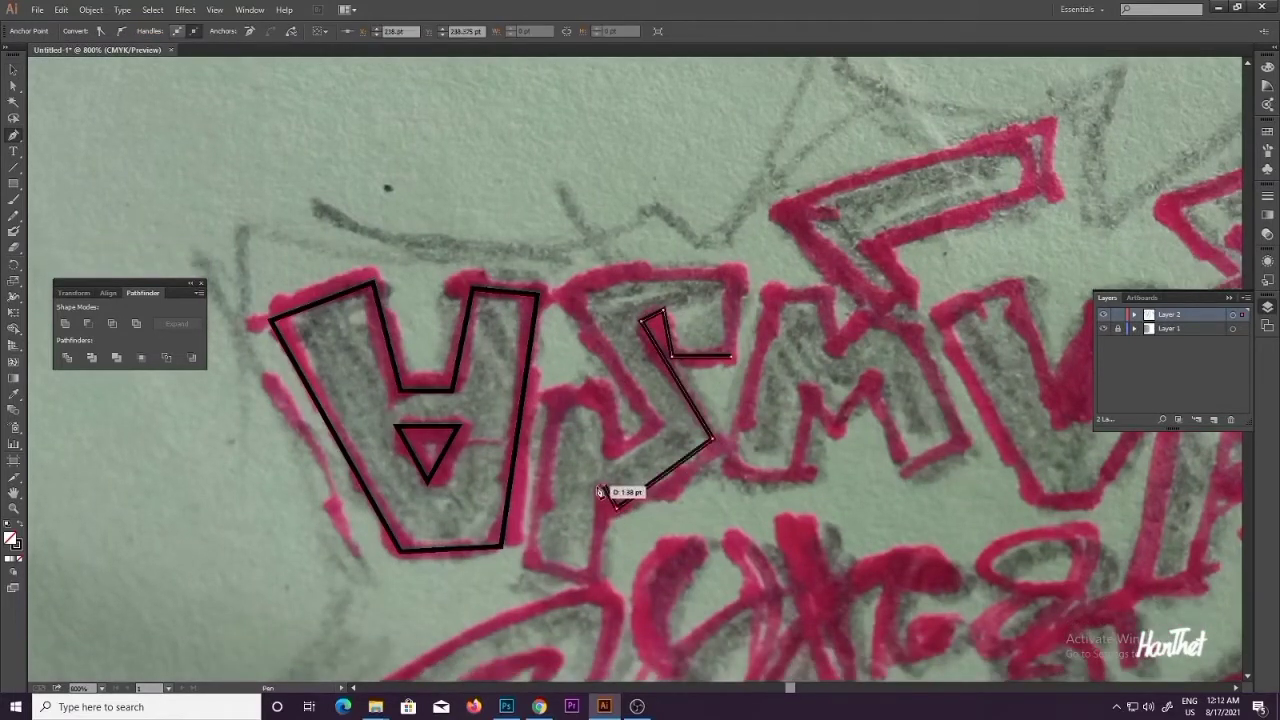
Step: Continue the S-shaped letter's outline around its lower leg, from the small notch along the base and up the outer left edge
{"action": "left_click", "coordinate": [597, 486]}
{"action": "left_click_drag", "start_coordinate": [597, 548], "coordinate": [597, 472]}
{"action": "left_click", "coordinate": [597, 507]}
{"action": "left_click", "coordinate": [524, 489]}
{"action": "left_click_drag", "start_coordinate": [526, 310], "coordinate": [538, 366]}
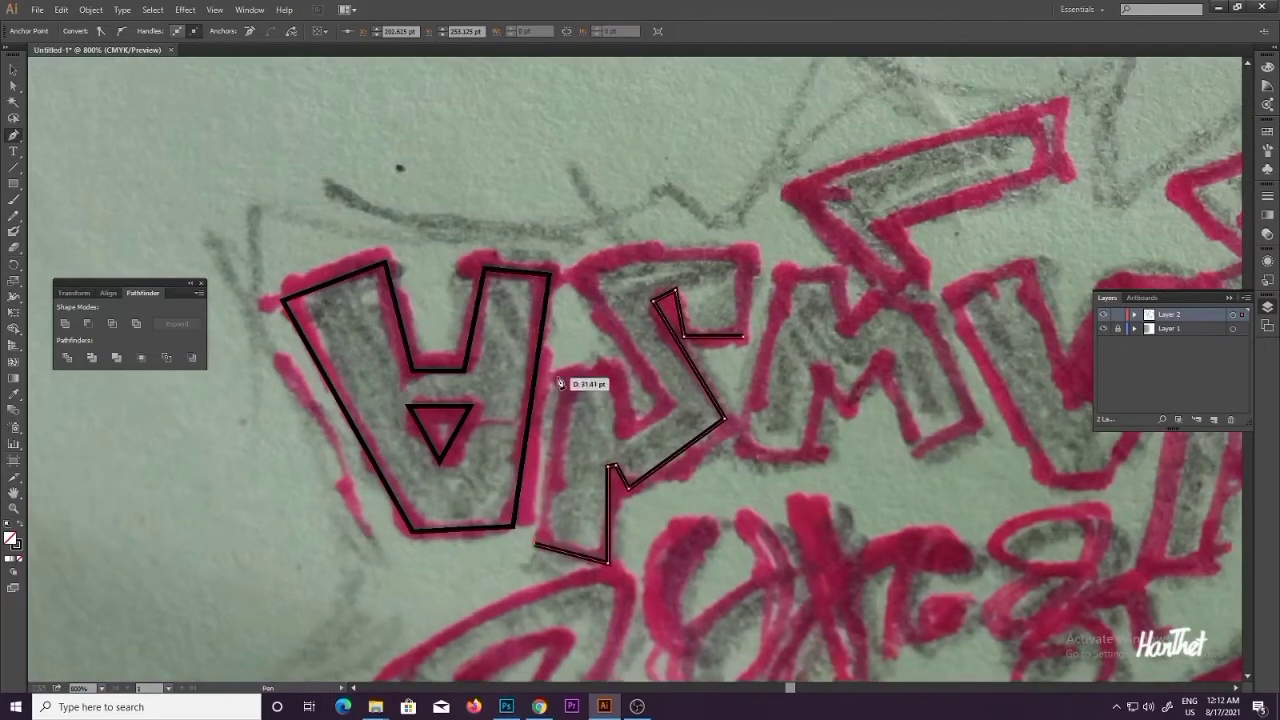
{"action": "left_click", "coordinate": [561, 373]}
Step: Complete the S-shaped letter's outline along the leg's top, inner corner, left diagonal and top edge, closing the path at its starting point
{"action": "left_click", "coordinate": [615, 377]}
{"action": "left_click", "coordinate": [613, 432]}
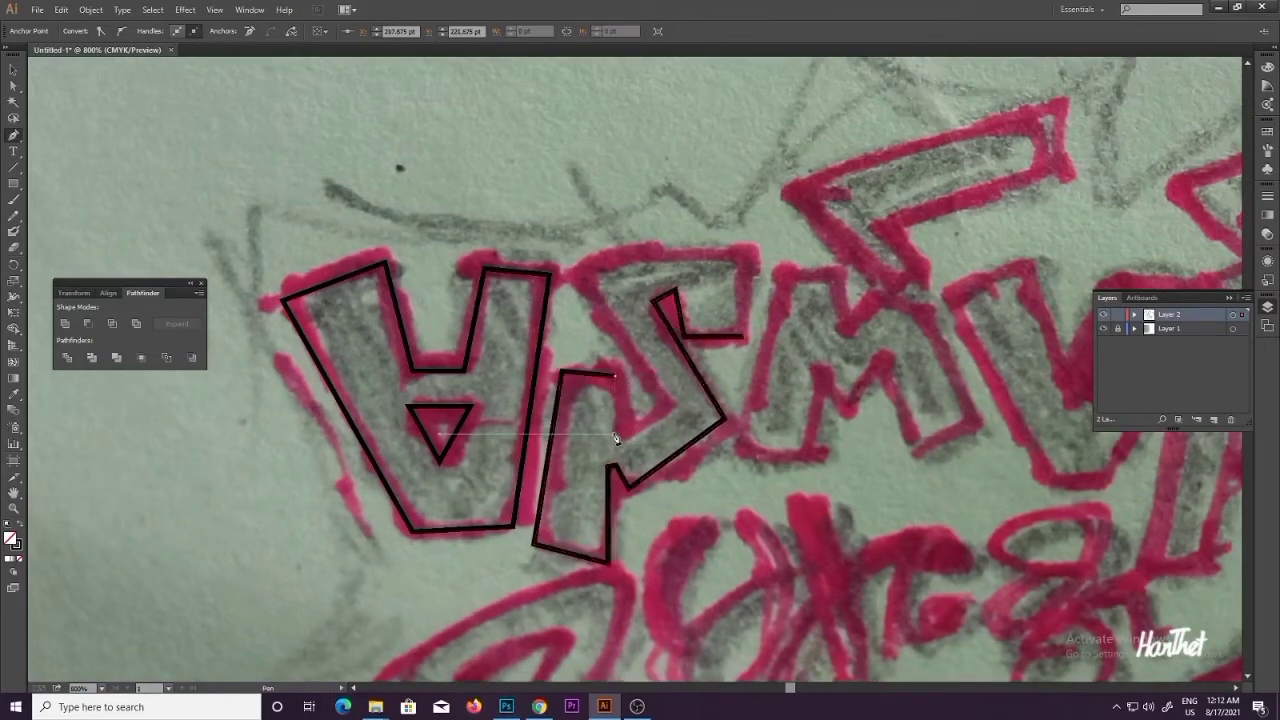
{"action": "left_click", "coordinate": [622, 437]}
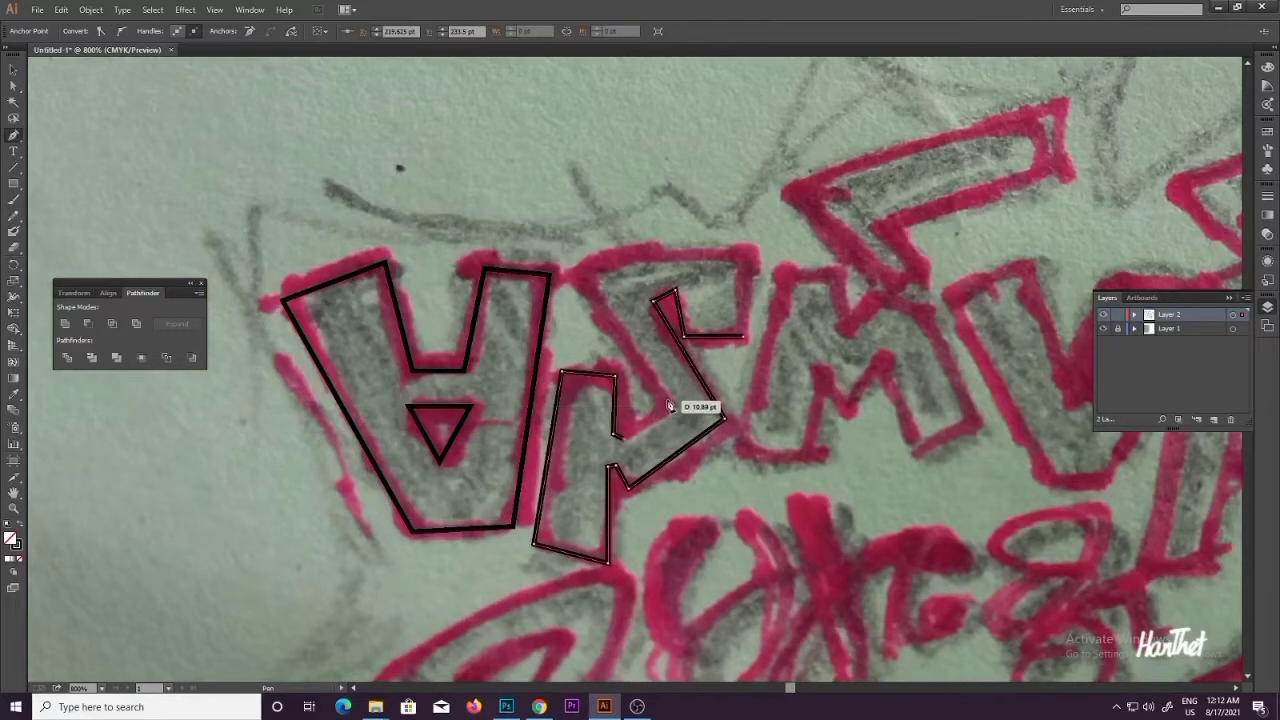
{"action": "left_click_drag", "start_coordinate": [667, 368], "coordinate": [671, 408]}
{"action": "left_click", "coordinate": [671, 445]}
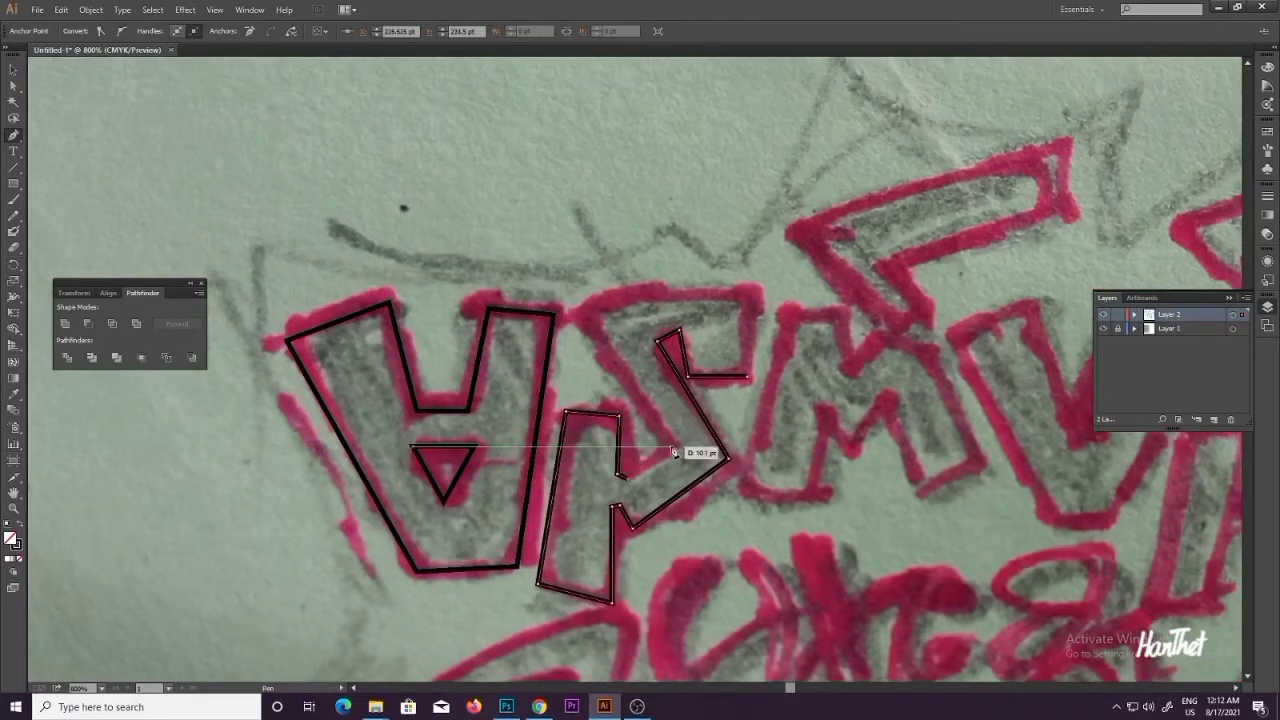
{"action": "left_click", "coordinate": [588, 331]}
{"action": "left_click", "coordinate": [599, 302]}
{"action": "left_click", "coordinate": [761, 300]}
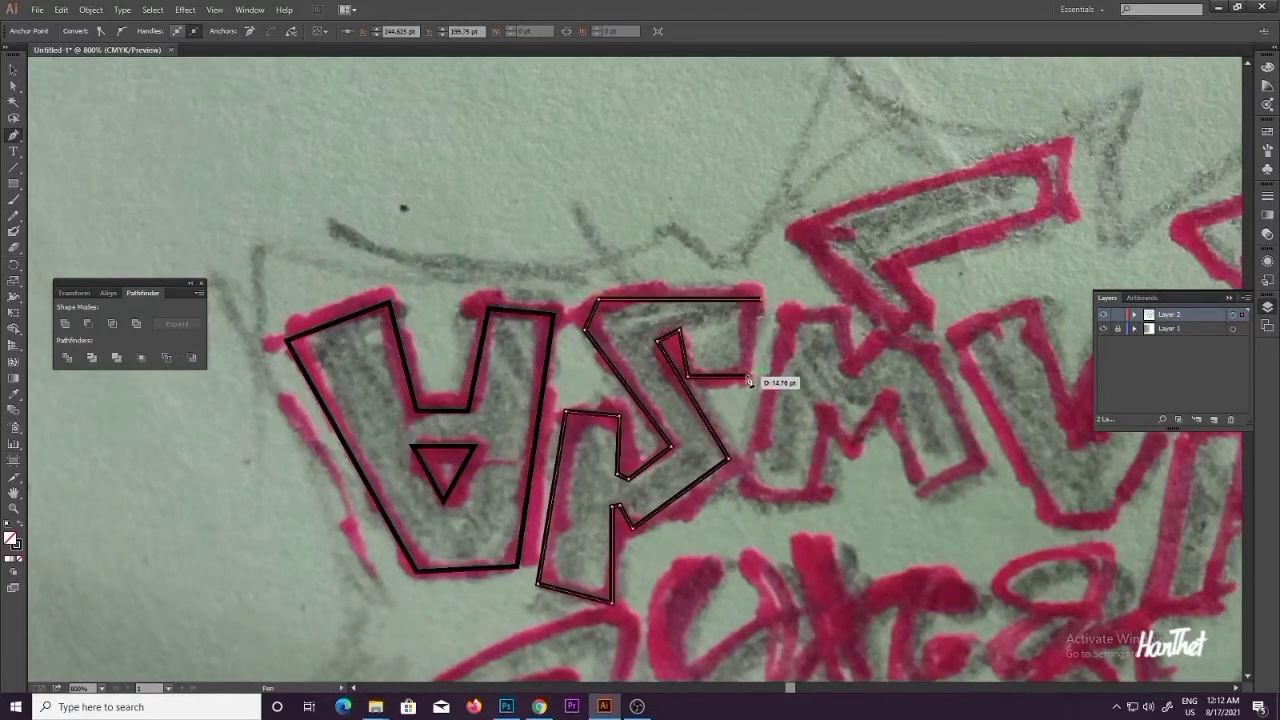
{"action": "left_click", "coordinate": [749, 377]}
Step: Shift the inner corner anchor of the S-shaped letter's upper hook slightly right, then deselect the path
{"action": "key", "text": "a"}
{"action": "left_click", "coordinate": [710, 389]}
{"action": "left_click_drag", "start_coordinate": [687, 376], "coordinate": [693, 376]}
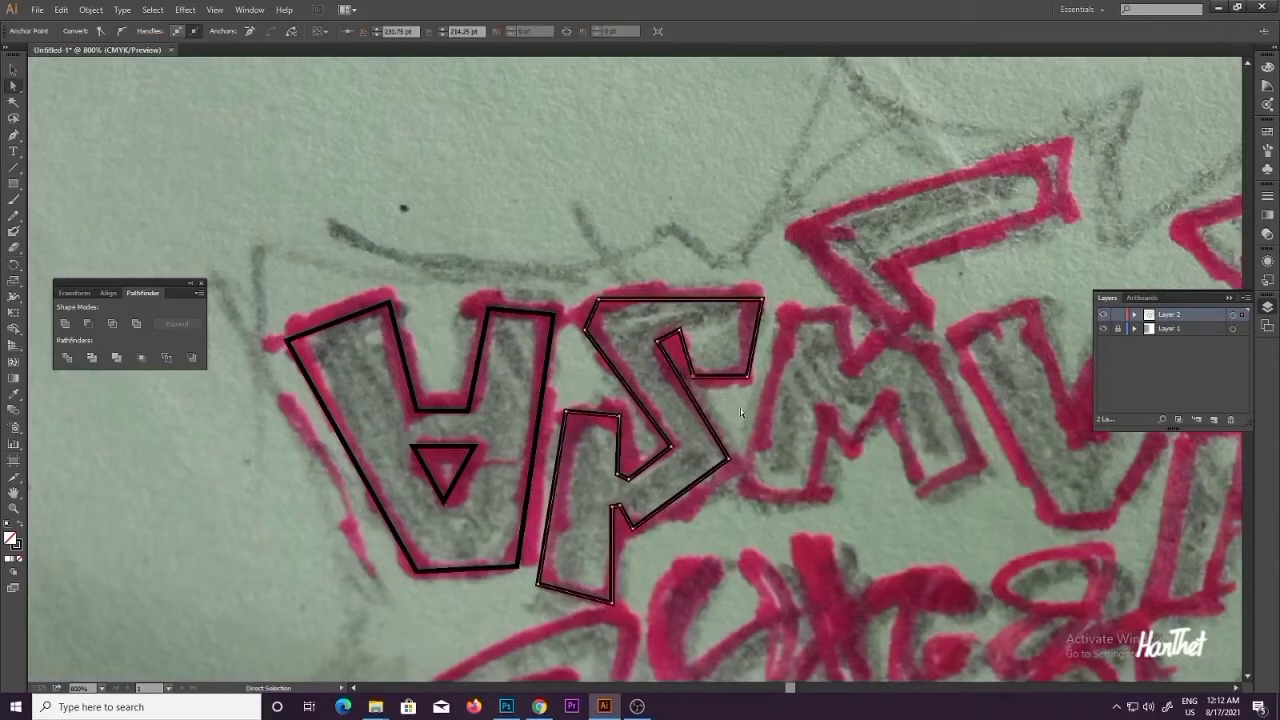
{"action": "left_click", "coordinate": [740, 408]}
Step: Start tracing the M from its upper-left corner, down the left leg and through the inner zigzag to the base of the right leg
{"action": "left_click_drag", "start_coordinate": [761, 417], "coordinate": [677, 377]}
{"action": "left_click", "coordinate": [699, 273]}
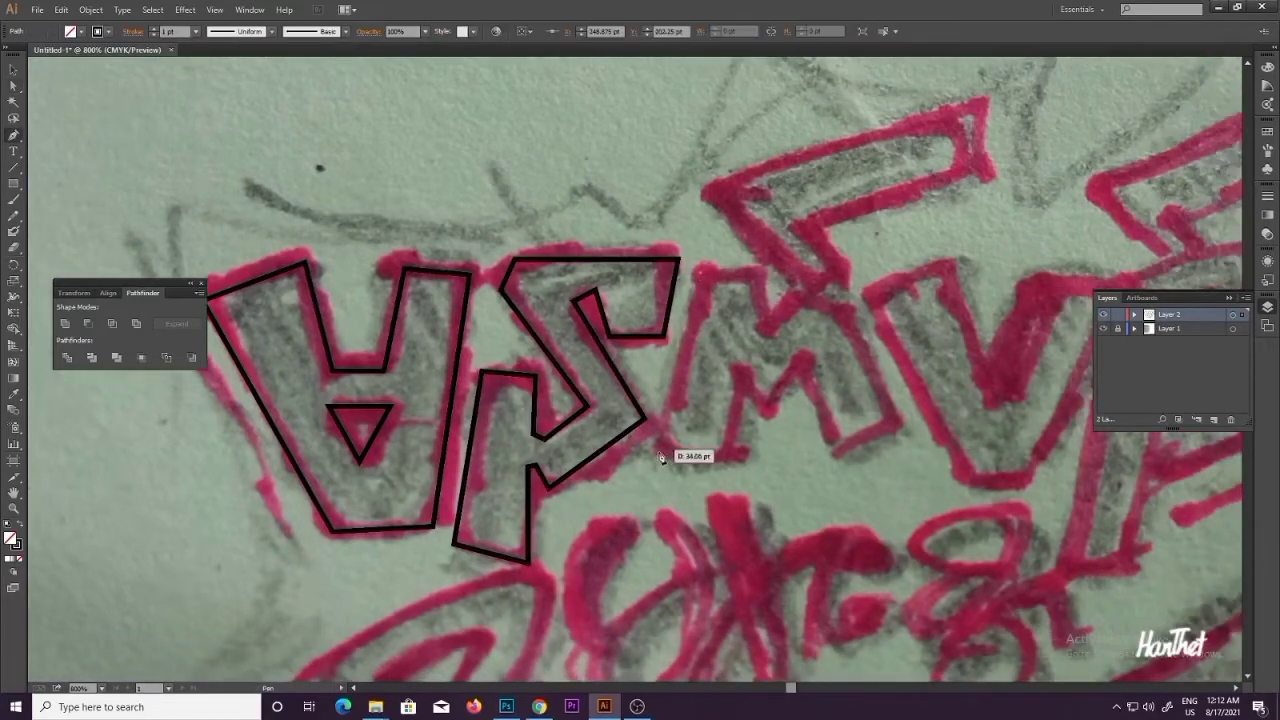
{"action": "left_click", "coordinate": [657, 451]}
{"action": "left_click", "coordinate": [732, 457]}
{"action": "left_click", "coordinate": [741, 378]}
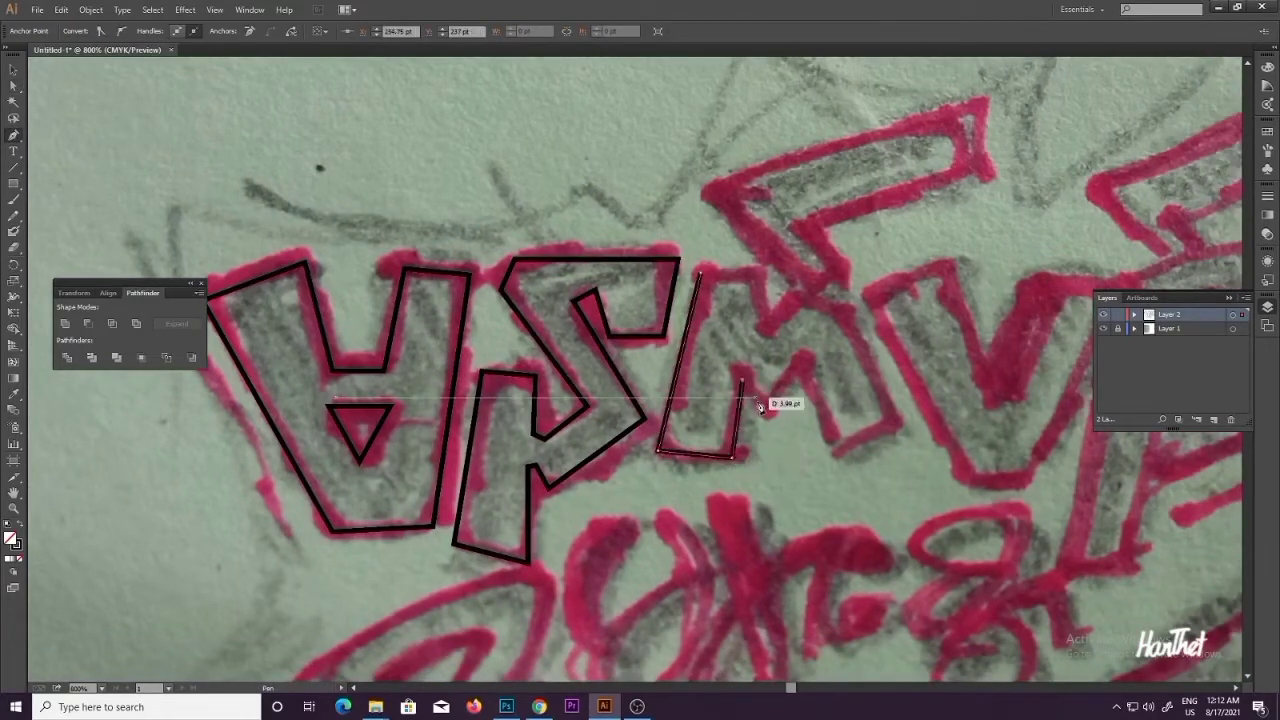
{"action": "left_click", "coordinate": [760, 410]}
{"action": "left_click", "coordinate": [797, 367]}
{"action": "left_click", "coordinate": [831, 444]}
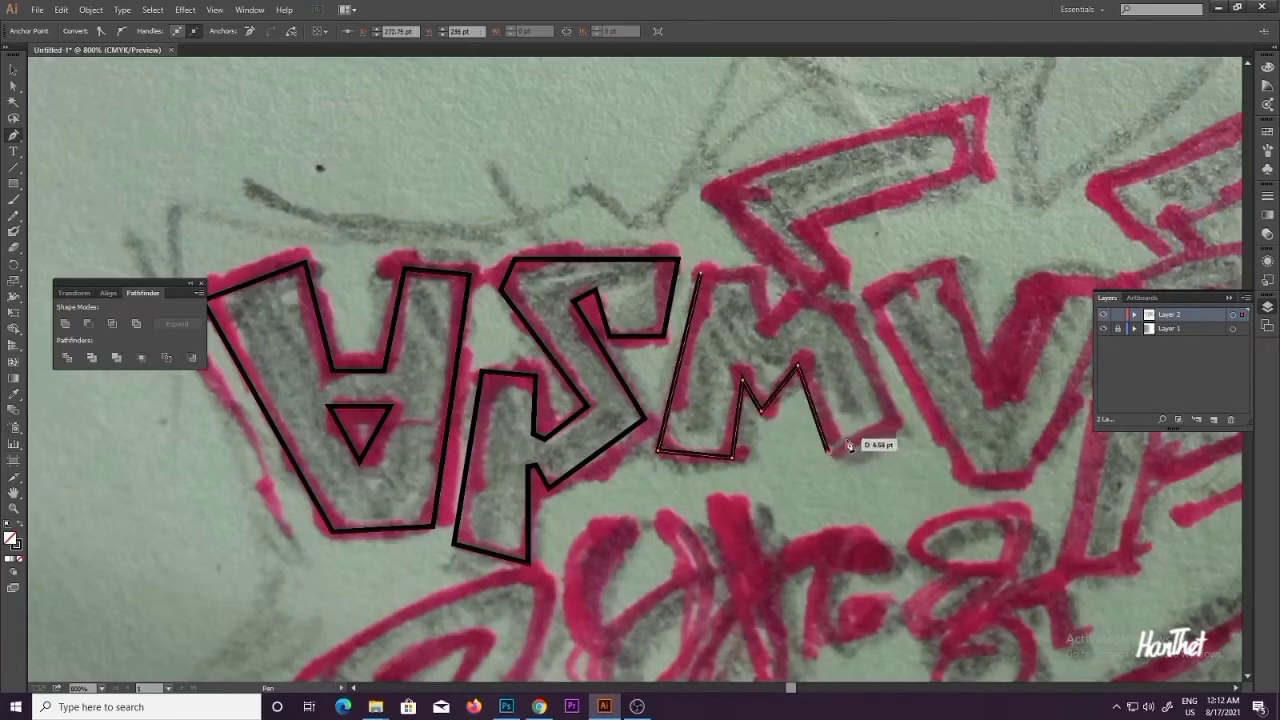
Step: Complete the M's outline around the right leg and along its notched top, closing the path and deselecting it
{"action": "left_click", "coordinate": [897, 424]}
{"action": "scroll", "coordinate": [880, 410], "scroll_direction": "up", "scroll_amount": 1}
{"action": "left_click", "coordinate": [835, 358]}
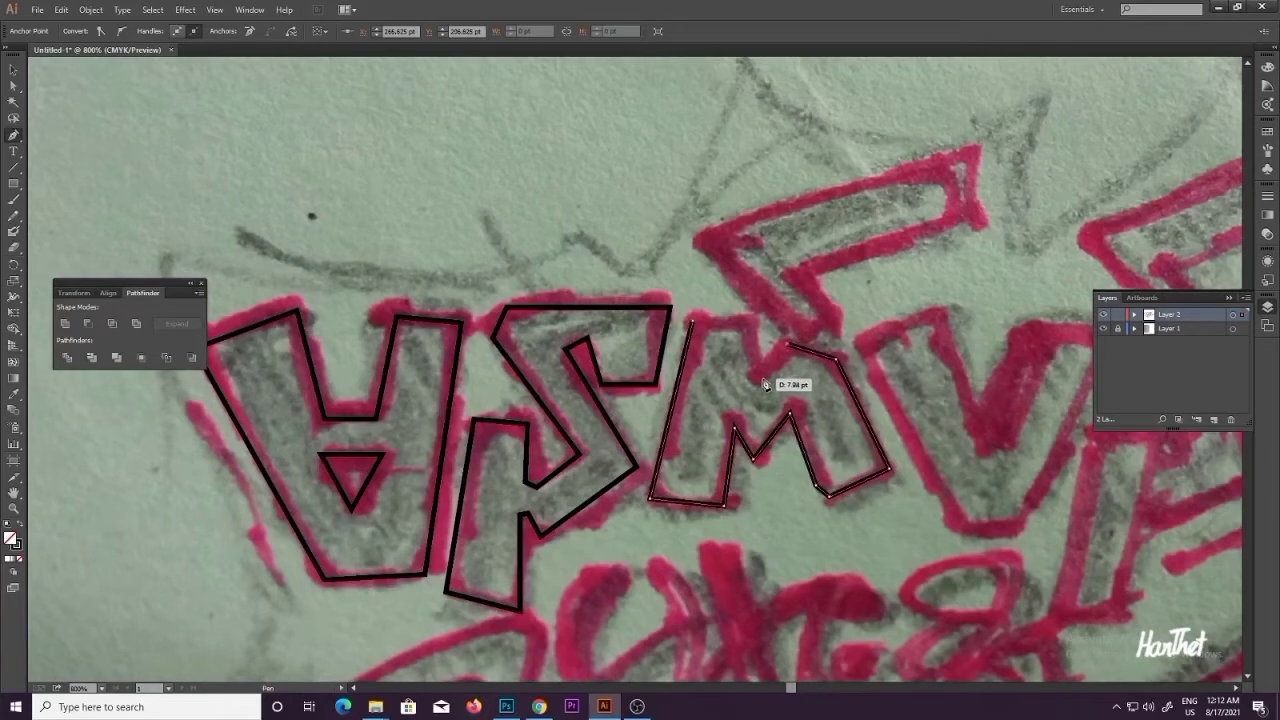
{"action": "left_click", "coordinate": [701, 306]}
{"action": "scroll", "coordinate": [705, 312], "scroll_direction": "up", "scroll_amount": 1}
{"action": "left_click", "coordinate": [716, 325], "text": "ctrl"}
Step: Trace the angled, hook-shaped stroke above the M as a closed path and deselect it
{"action": "left_click", "coordinate": [690, 266]}
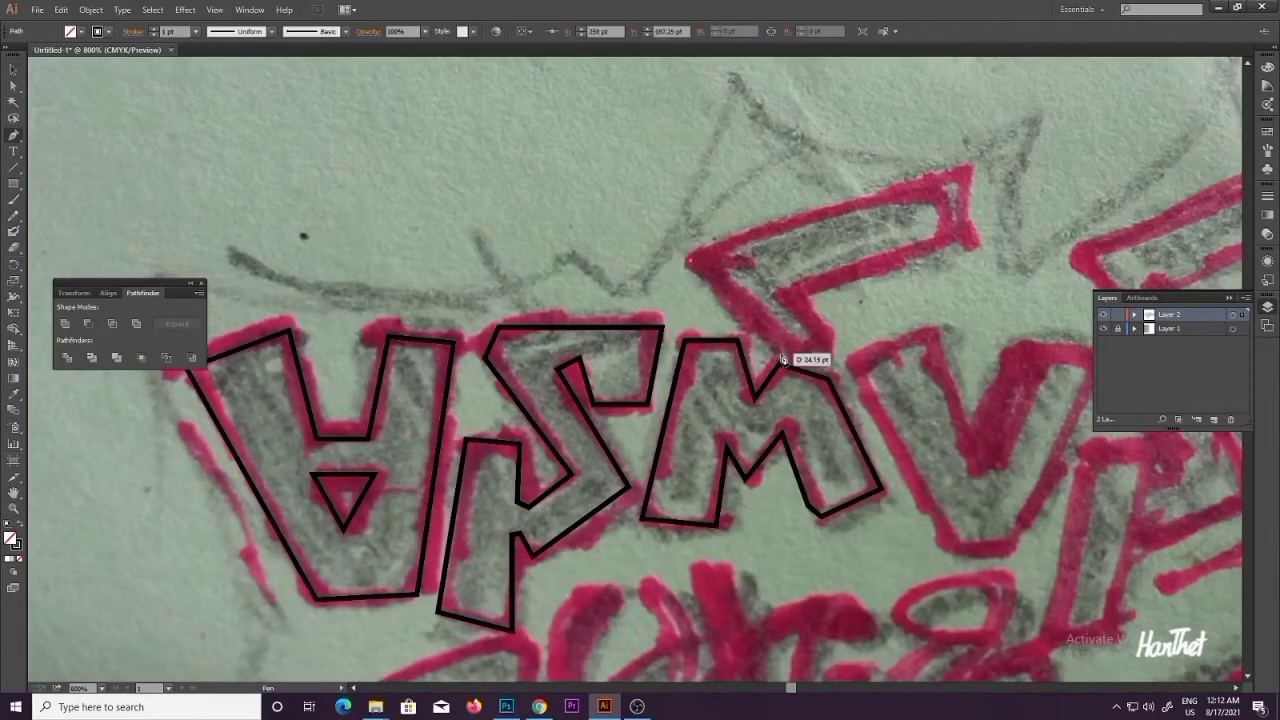
{"action": "left_click", "coordinate": [785, 352]}
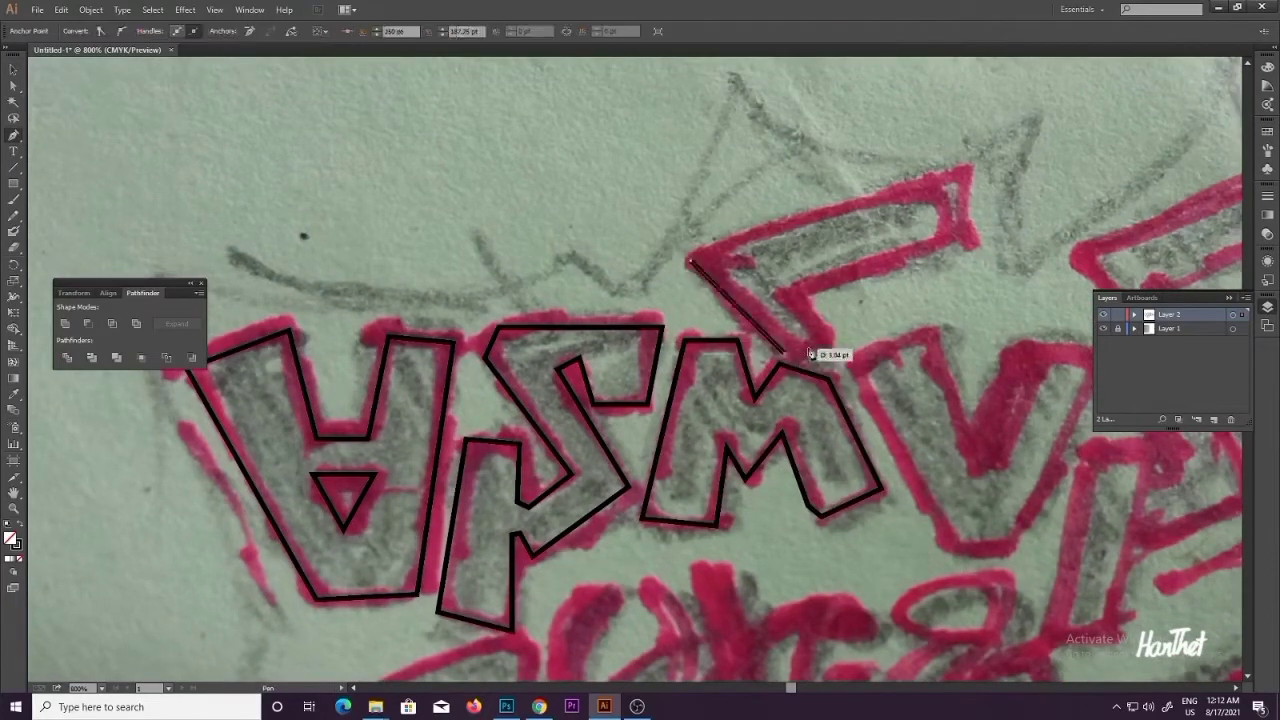
{"action": "left_click", "coordinate": [962, 246]}
{"action": "left_click", "coordinate": [935, 173]}
{"action": "left_click", "coordinate": [690, 263]}
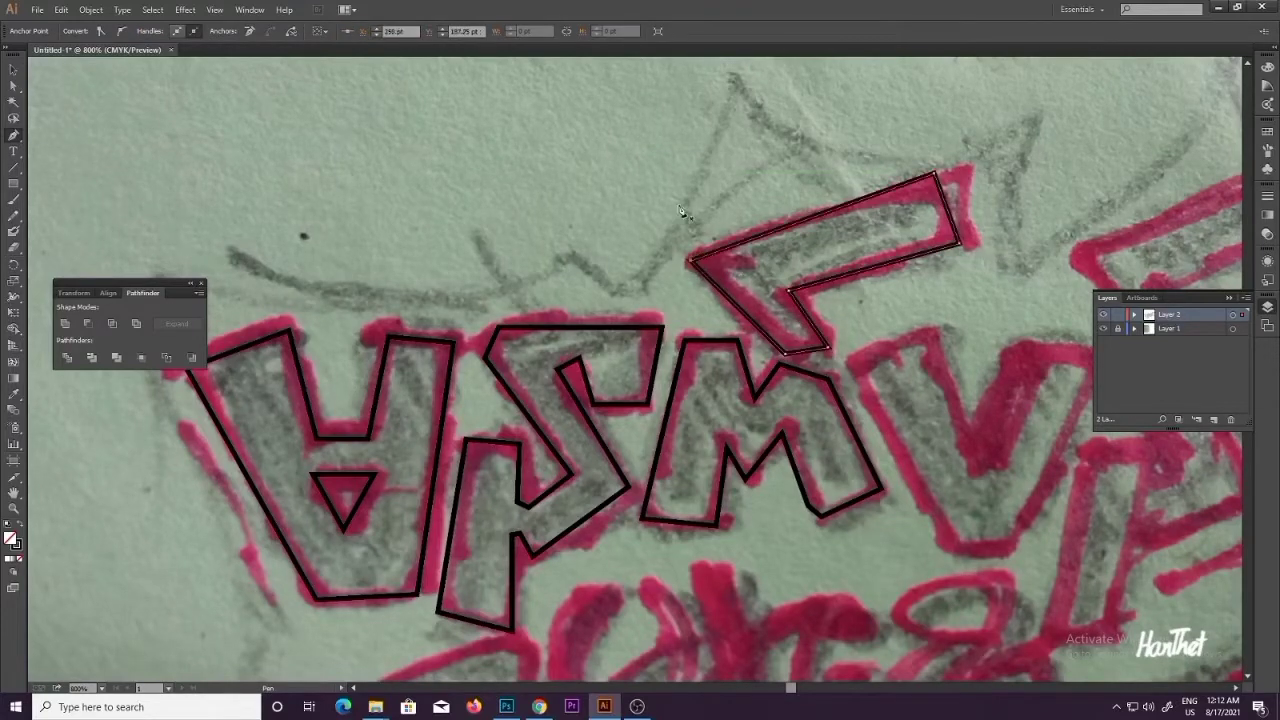
{"action": "left_click", "coordinate": [680, 211], "text": "ctrl"}
Step: Move the small notch anchor on the lower leg of the S-shaped second letter slightly left and deselect the path
{"action": "left_click_drag", "start_coordinate": [590, 260], "coordinate": [566, 226]}
{"action": "left_click_drag", "start_coordinate": [508, 452], "coordinate": [632, 425]}
{"action": "key", "text": "a"}
{"action": "left_click", "coordinate": [623, 476]}
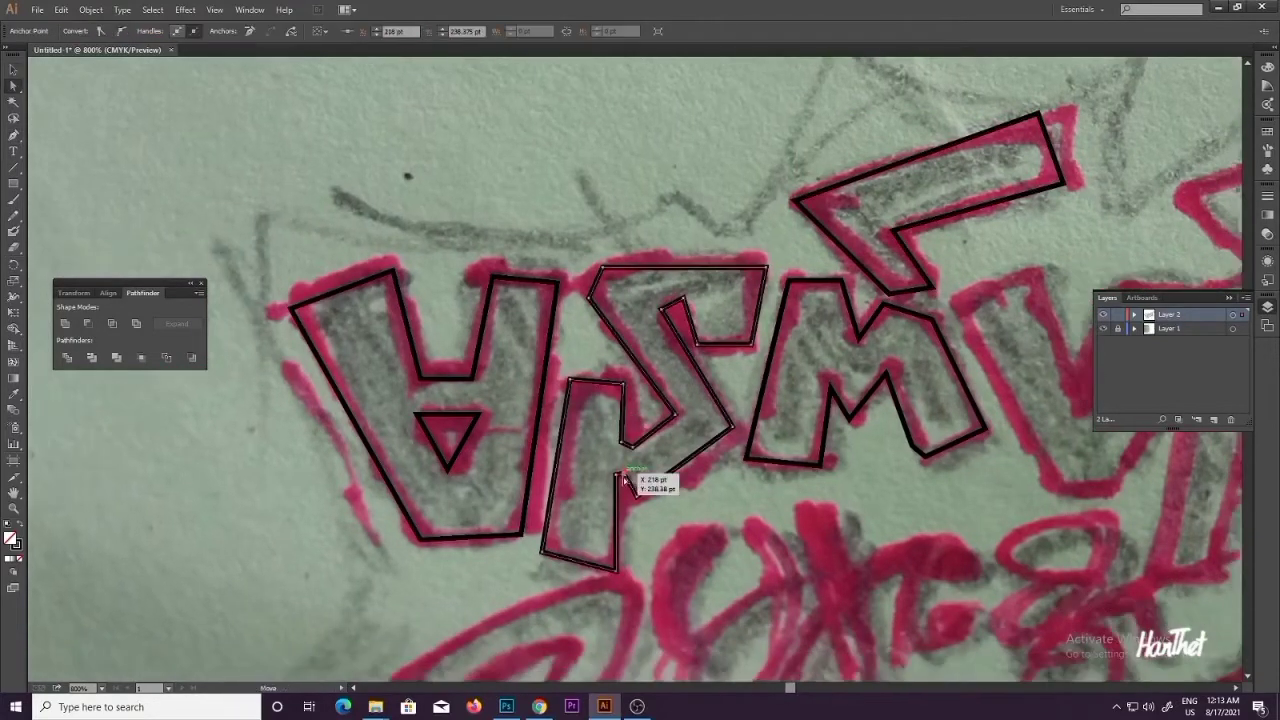
{"action": "left_click_drag", "start_coordinate": [624, 479], "coordinate": [618, 478]}
{"action": "left_click", "coordinate": [726, 516]}
Step: Nudge the bottom-right anchor of the second letter's lower leg up and to the left, then deselect the path
{"action": "left_click_drag", "start_coordinate": [718, 566], "coordinate": [638, 578]}
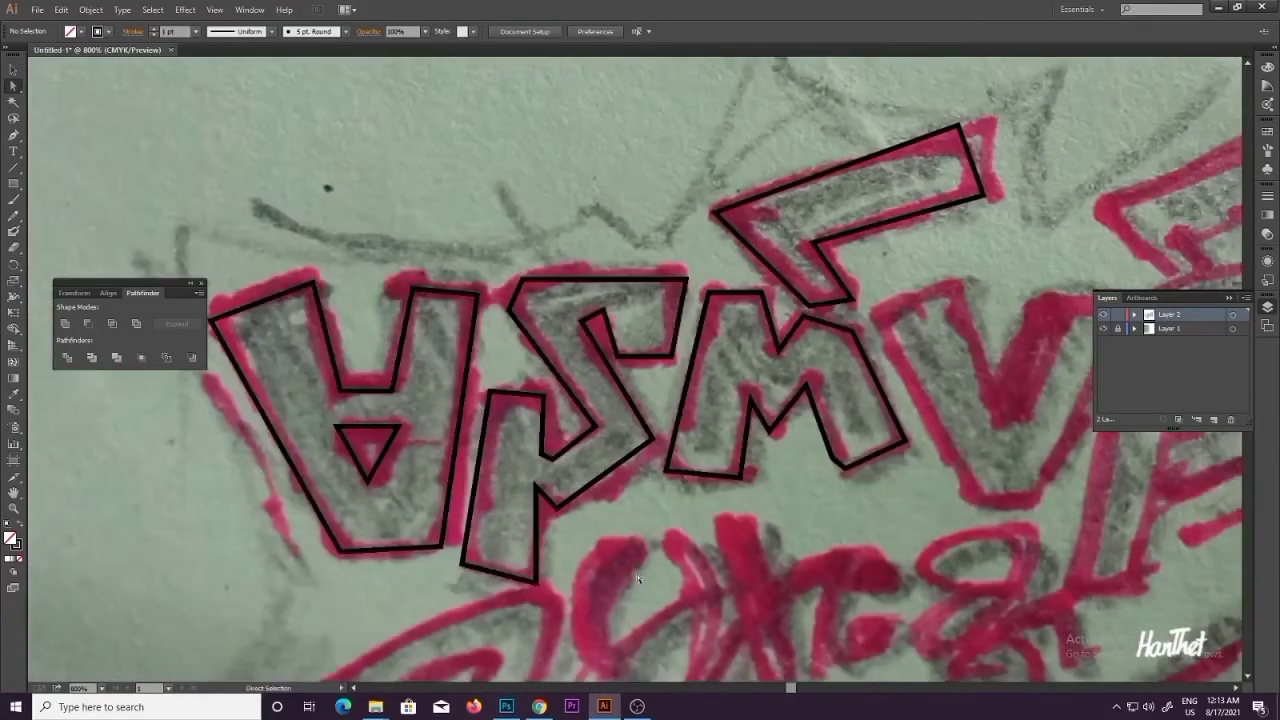
{"action": "left_click", "coordinate": [541, 585]}
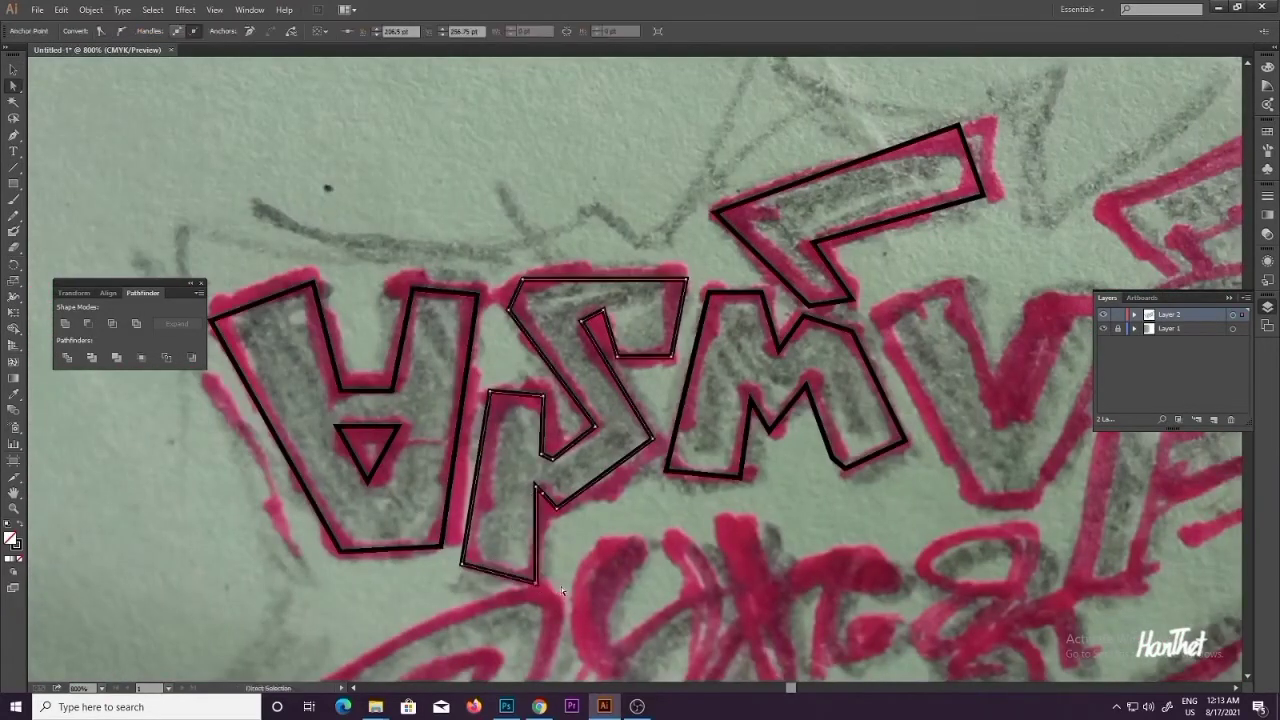
{"action": "key", "text": "Left"}
{"action": "key", "text": "Left"}
{"action": "key", "text": "Up"}
{"action": "key", "text": "Up"}
{"action": "key", "text": "Left"}
{"action": "key", "text": "Up"}
{"action": "key", "text": "Up"}
{"action": "key", "text": "Left"}
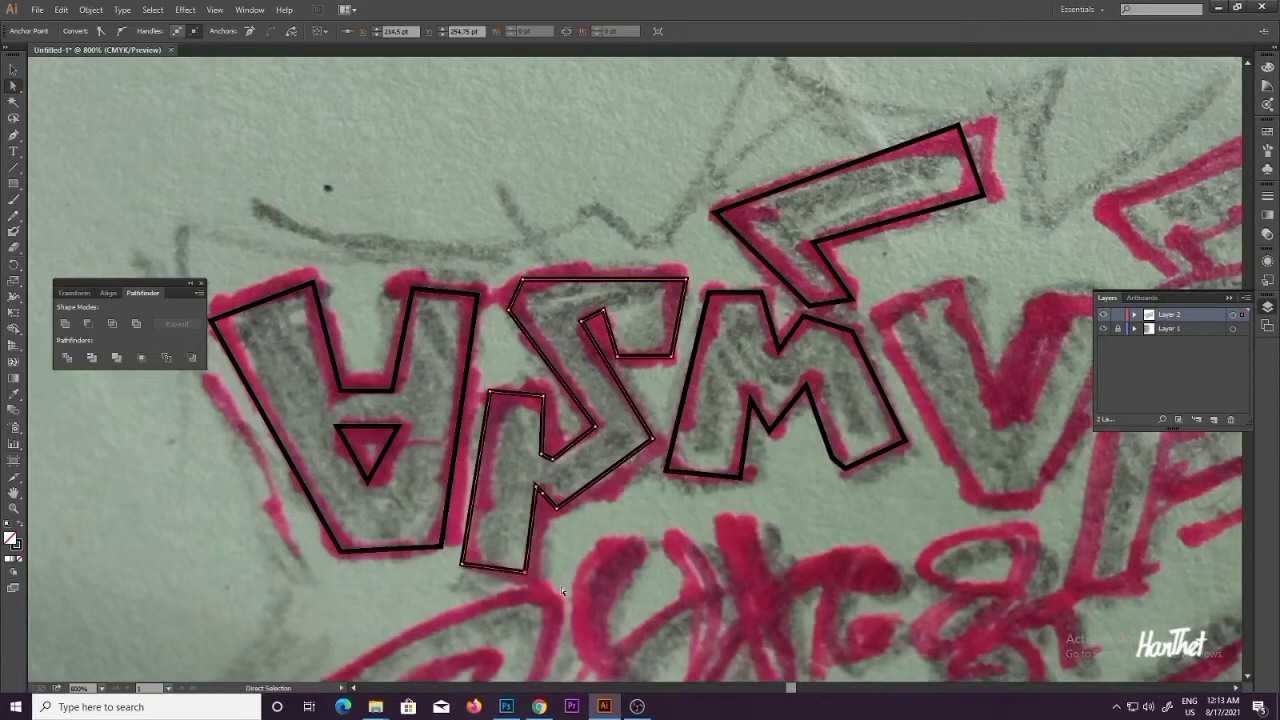
{"action": "left_click", "coordinate": [561, 586]}
Step: Trace the V-shaped letter following the M as a closed path with straight segments and deselect it
{"action": "scroll", "coordinate": [599, 567], "scroll_direction": "right", "scroll_amount": 5}
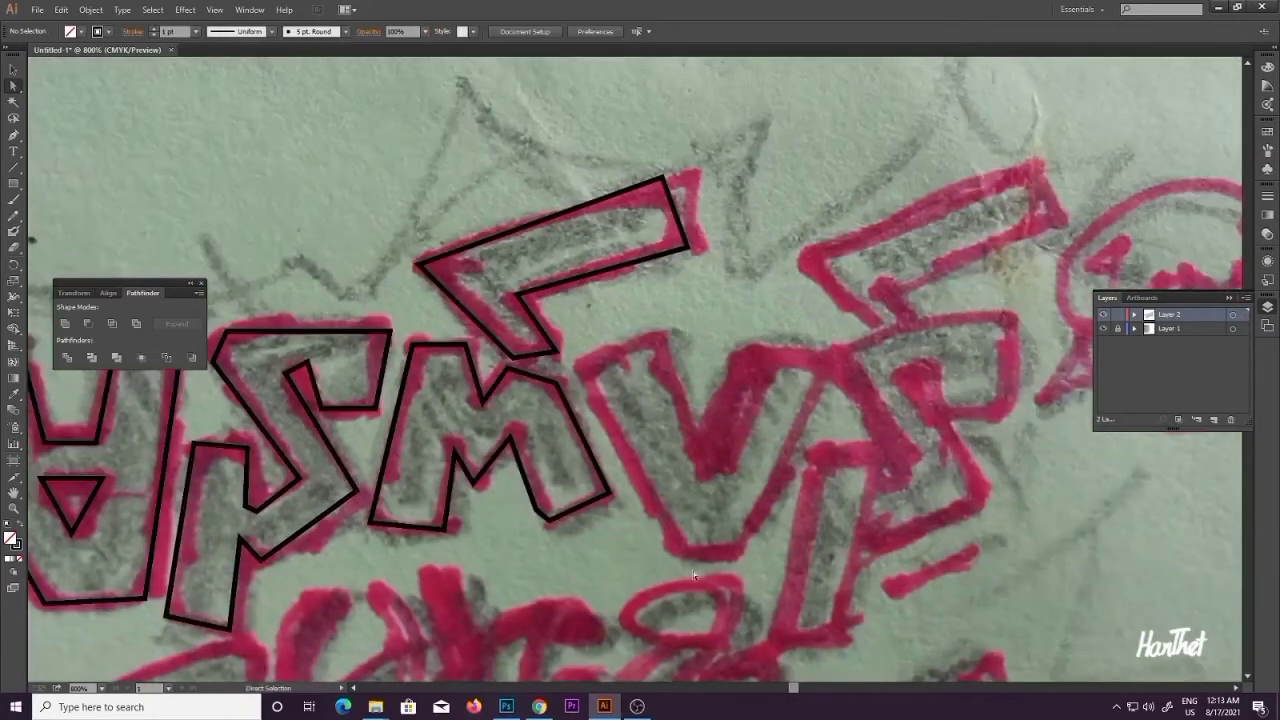
{"action": "left_click", "coordinate": [658, 340]}
{"action": "left_click", "coordinate": [576, 372]}
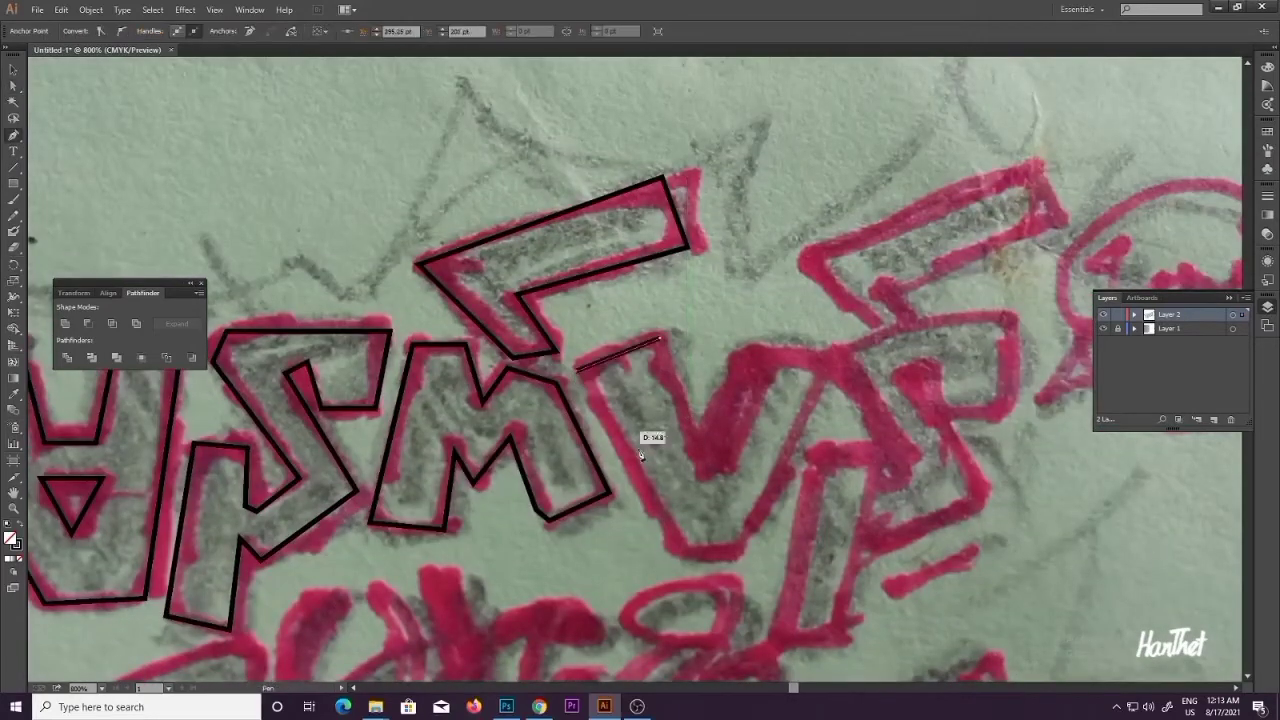
{"action": "left_click", "coordinate": [680, 553]}
{"action": "left_click", "coordinate": [826, 364]}
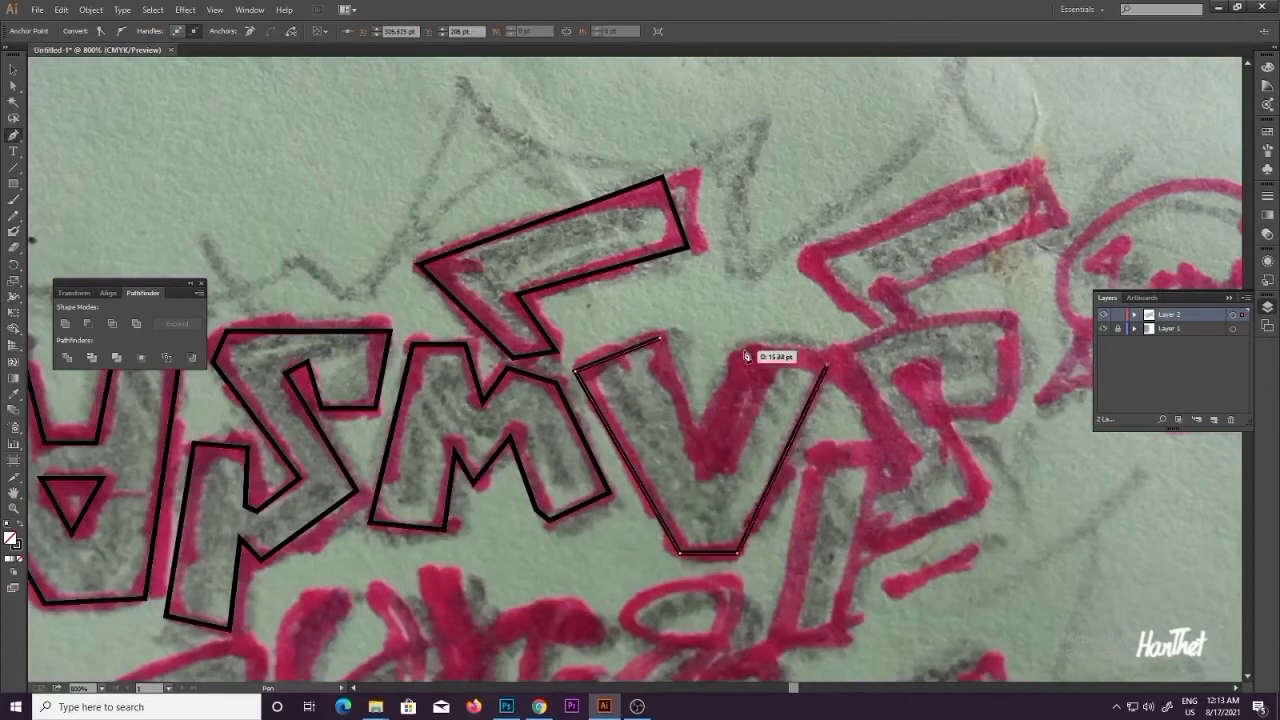
{"action": "left_click", "coordinate": [746, 349]}
{"action": "left_click", "coordinate": [706, 460]}
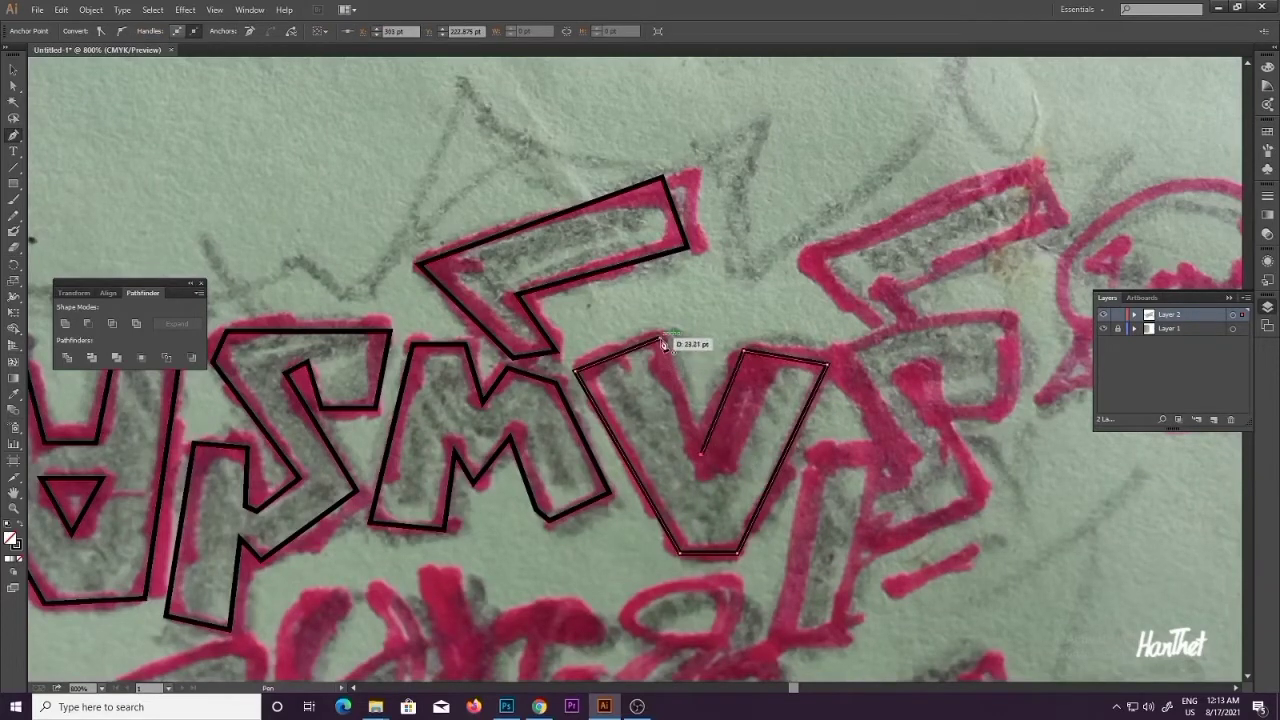
{"action": "left_click", "coordinate": [658, 340]}
{"action": "left_click", "coordinate": [741, 418], "text": "ctrl"}
Step: Draw a narrow closed sliver inside the V's right arm, parallel to its inner edge, and deselect it
{"action": "left_click", "coordinate": [751, 364]}
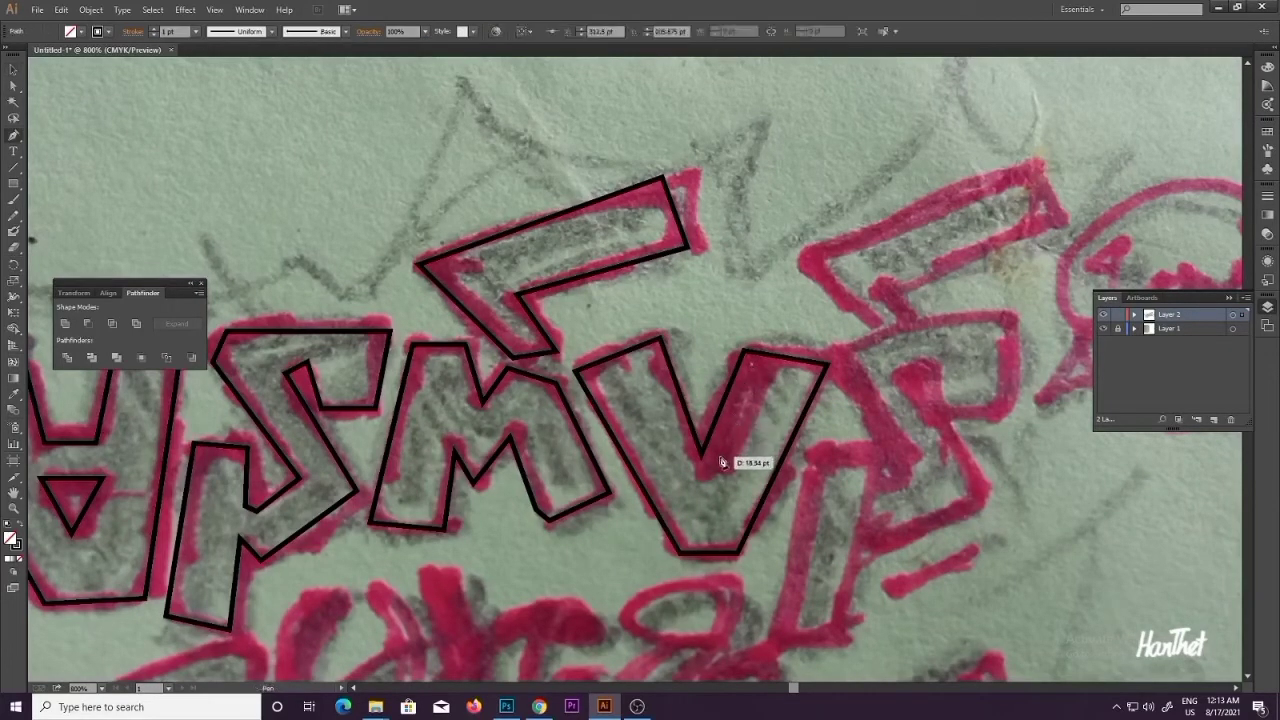
{"action": "left_click_drag", "start_coordinate": [716, 462], "coordinate": [714, 462]}
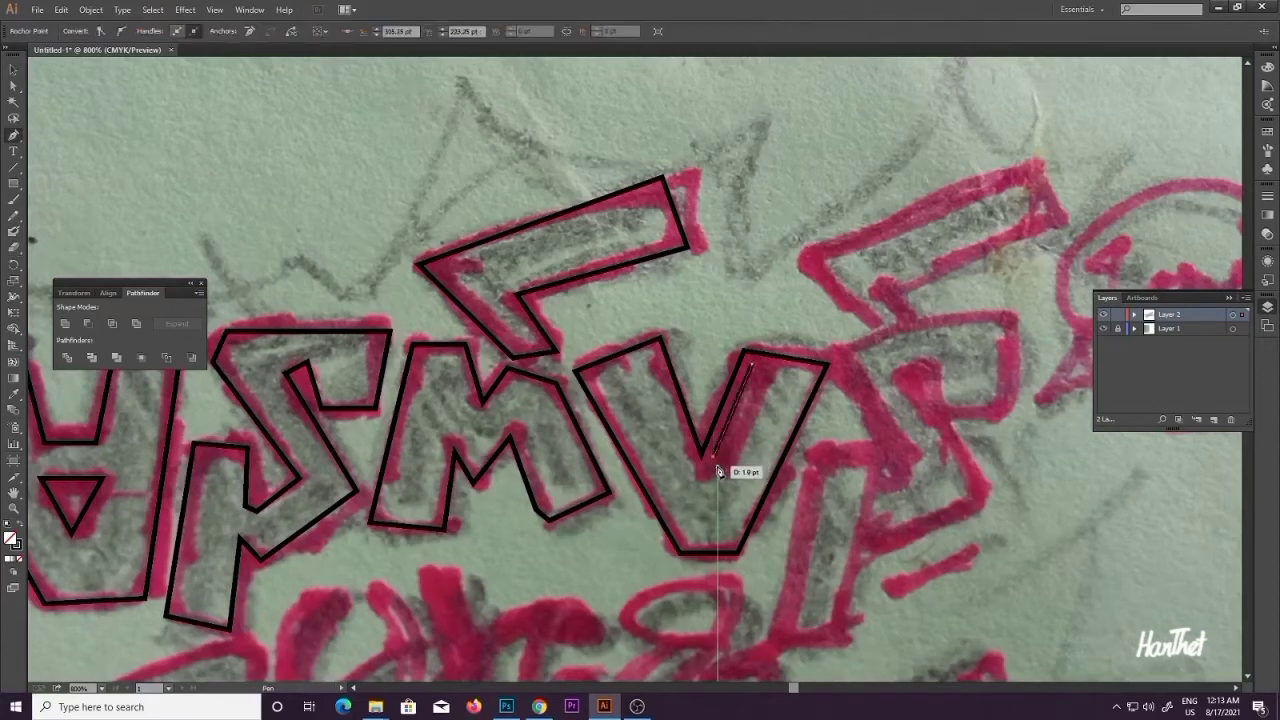
{"action": "left_click", "coordinate": [755, 365]}
{"action": "key", "text": "v"}
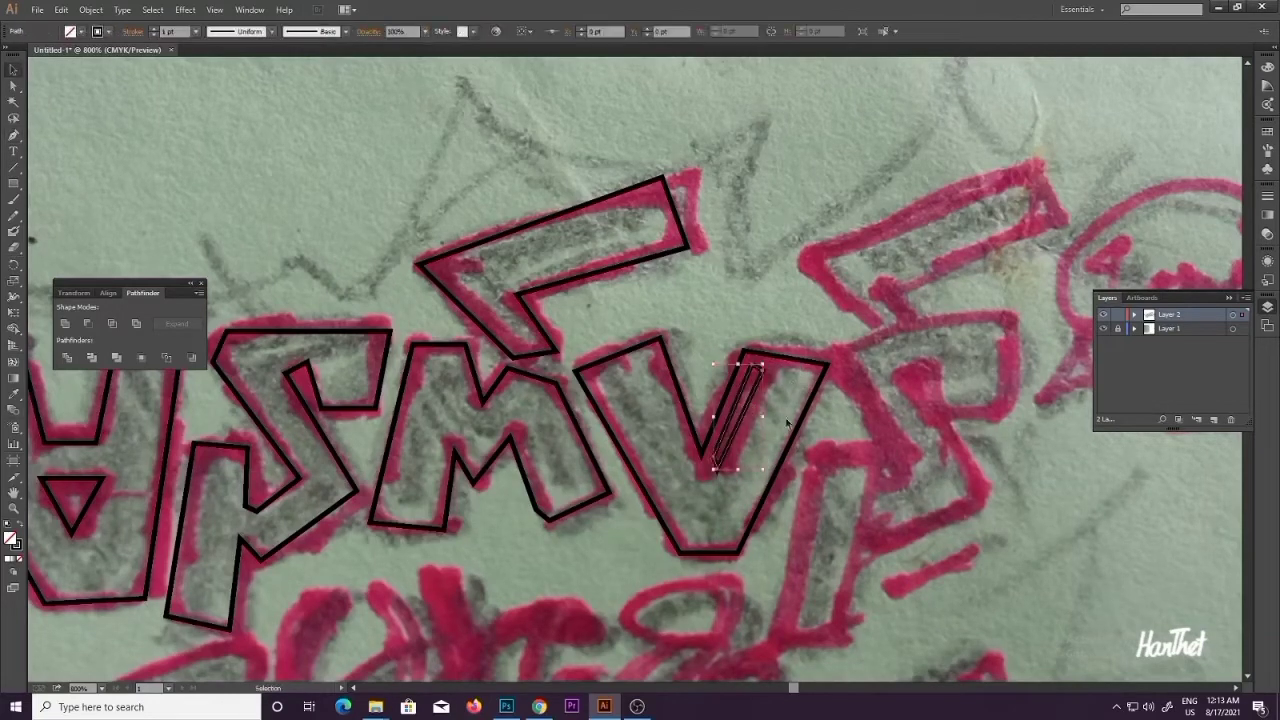
{"action": "left_click", "coordinate": [889, 457]}
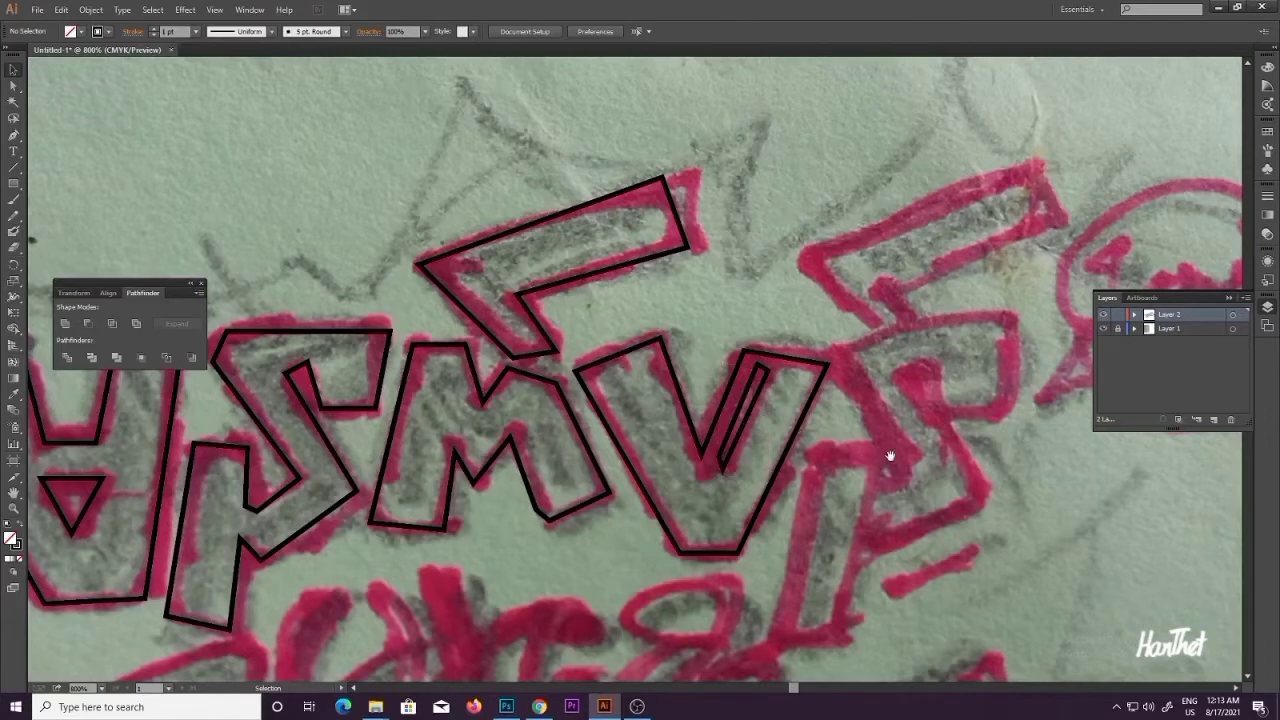
Step: Select the narrow sliver inside the V, nudge its position slightly and deselect it
{"action": "left_click_drag", "start_coordinate": [891, 457], "coordinate": [746, 439]}
{"action": "left_click", "coordinate": [707, 398]}
{"action": "key", "text": "Left"}
{"action": "key", "text": "Right"}
{"action": "key", "text": "Down"}
{"action": "left_click", "coordinate": [734, 411]}
Step: Start the outline of the S-shaped letter following the V at the lower end of its upper hook
{"action": "left_click", "coordinate": [892, 393]}
{"action": "left_click", "coordinate": [820, 393]}
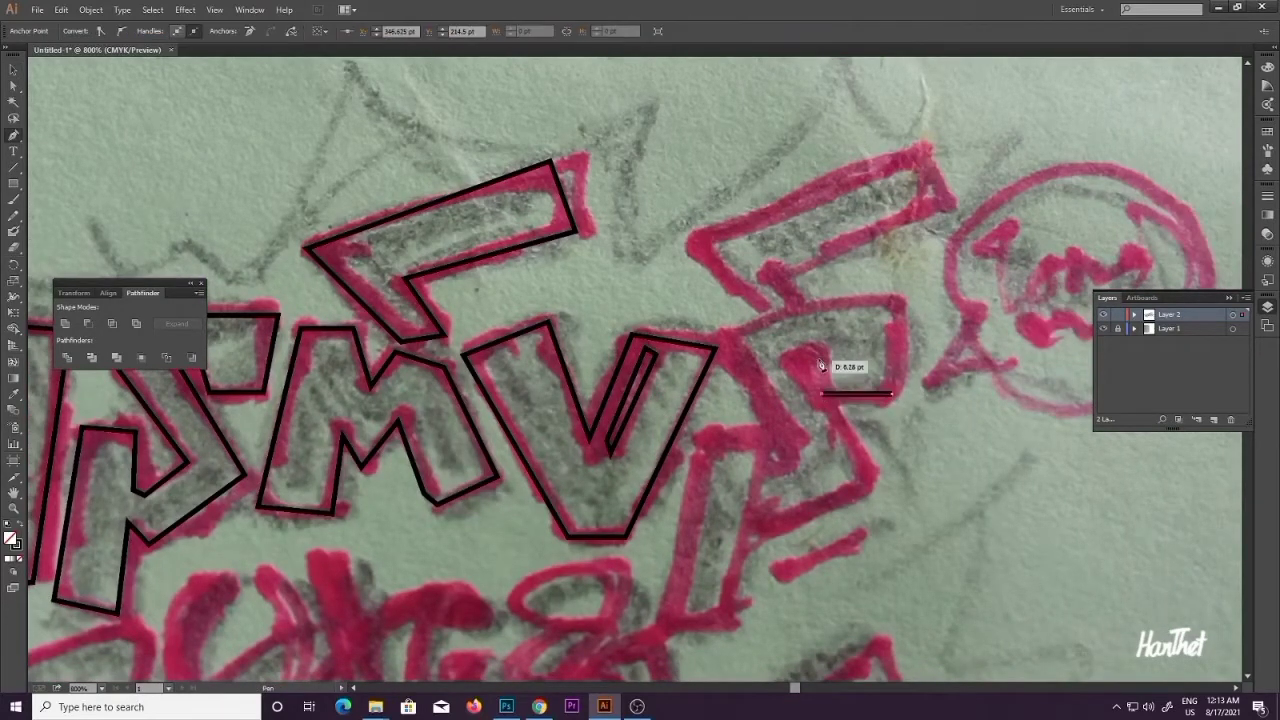
{"action": "left_click", "coordinate": [820, 350]}
{"action": "key", "text": "ctrl+z"}
{"action": "key", "text": "ctrl+z"}
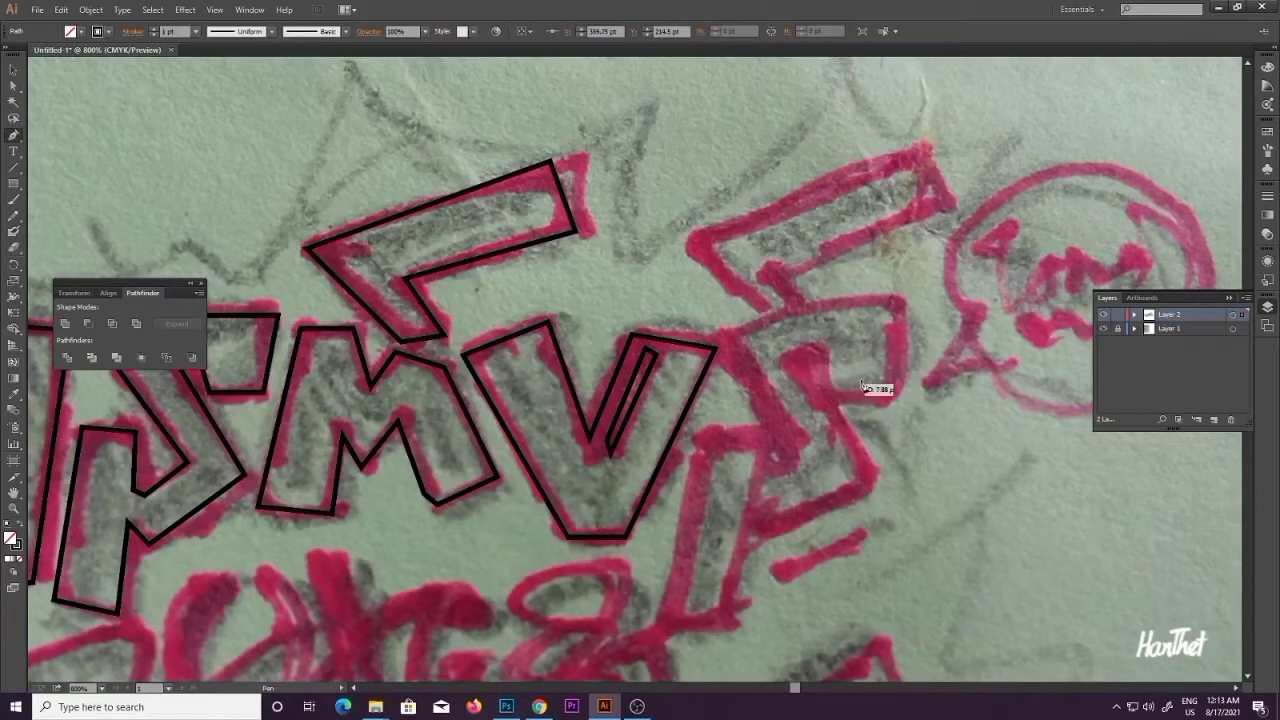
Step: Trace the last S-shaped letter's hook edge, top edge and left diagonal, continuing around the pointed lower-left end
{"action": "left_click", "coordinate": [900, 305]}
{"action": "left_click", "coordinate": [728, 337]}
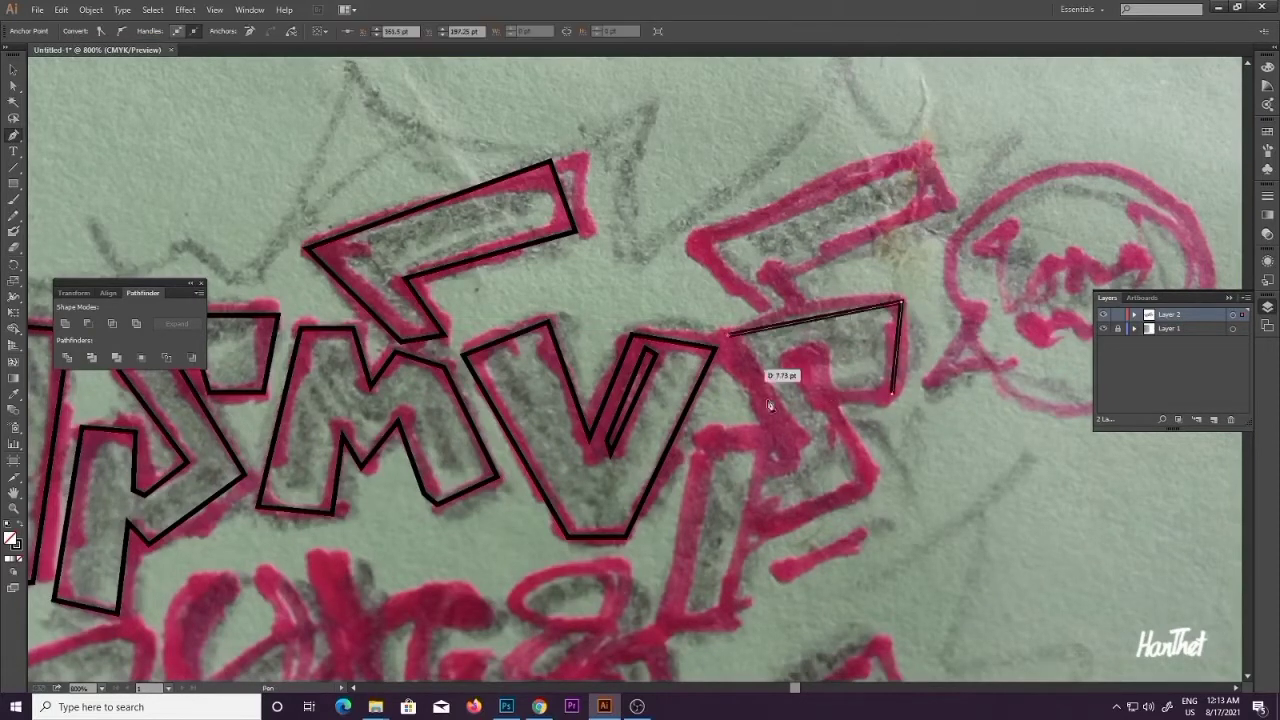
{"action": "left_click", "coordinate": [797, 455]}
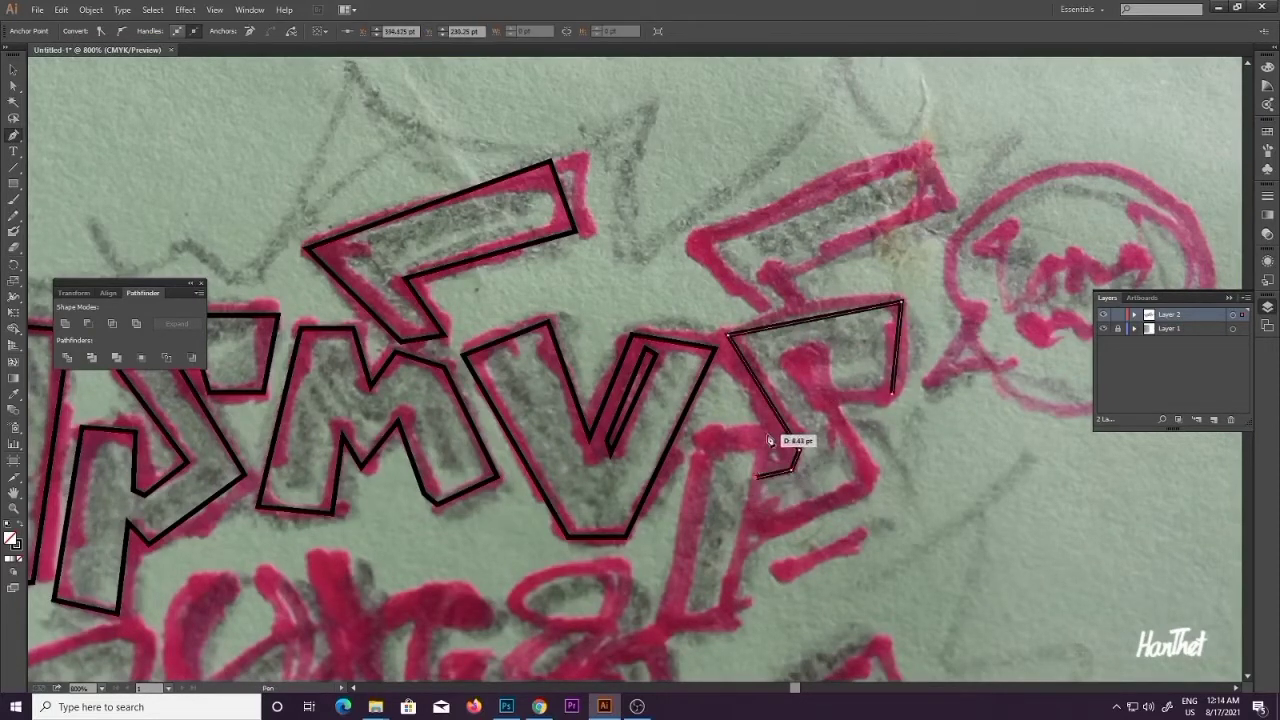
{"action": "left_click", "coordinate": [757, 477]}
{"action": "left_click", "coordinate": [730, 506]}
{"action": "left_click", "coordinate": [745, 536]}
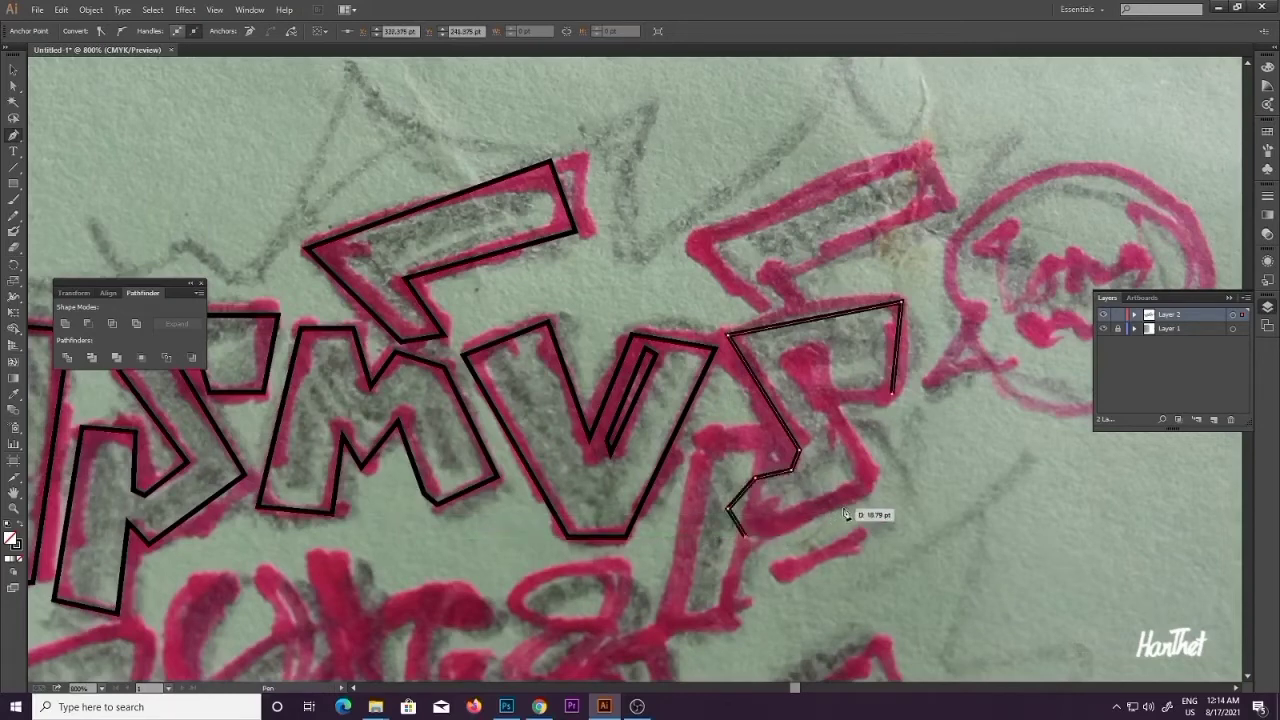
Step: Finish the last S-shaped letter by tracing its lower edge, right diagonal and inner hook, then close and deselect the outline
{"action": "left_click", "coordinate": [870, 491]}
{"action": "left_click", "coordinate": [792, 361]}
{"action": "left_click", "coordinate": [821, 348]}
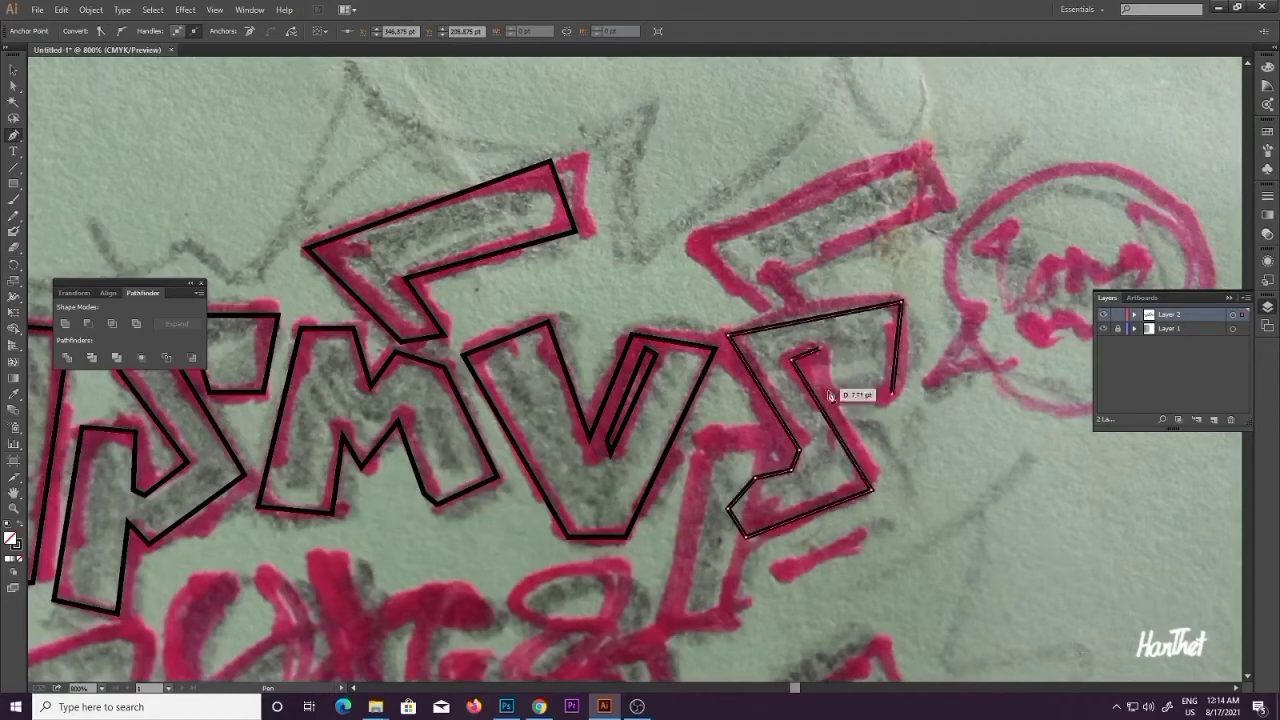
{"action": "left_click", "coordinate": [824, 390]}
{"action": "left_click", "coordinate": [892, 394]}
{"action": "left_click_drag", "start_coordinate": [929, 393], "coordinate": [897, 457]}
{"action": "key", "text": "v"}
{"action": "left_click", "coordinate": [793, 422]}
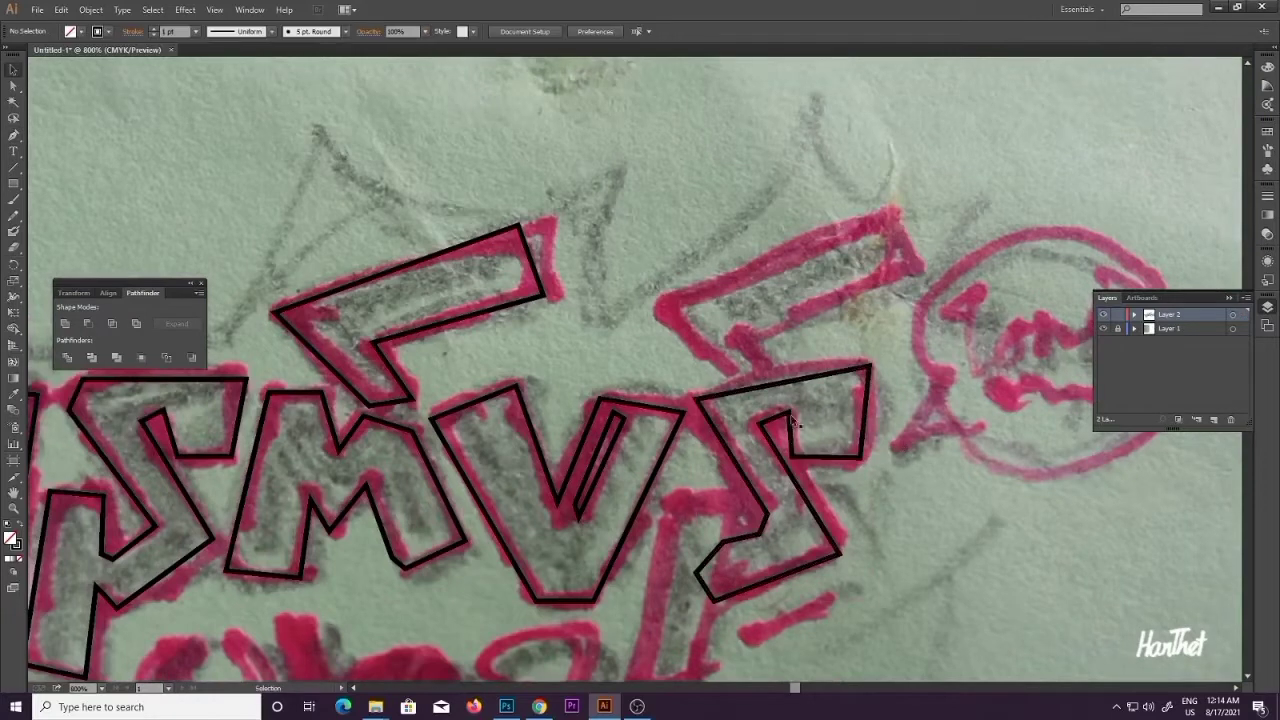
Step: Trace the slanted hook-shaped accent above the last S-shaped letter as a closed straight-edged outline
{"action": "left_click", "coordinate": [658, 309]}
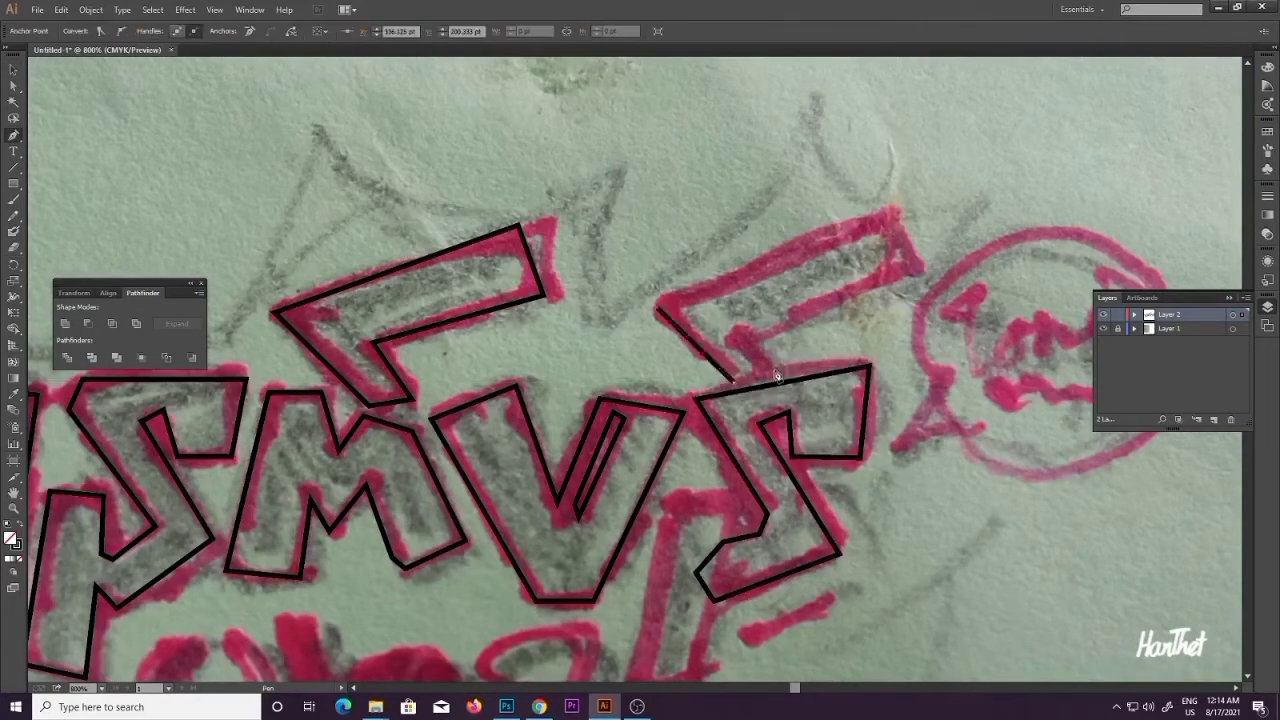
{"action": "left_click", "coordinate": [777, 375]}
{"action": "left_click", "coordinate": [913, 276]}
{"action": "left_click", "coordinate": [889, 213]}
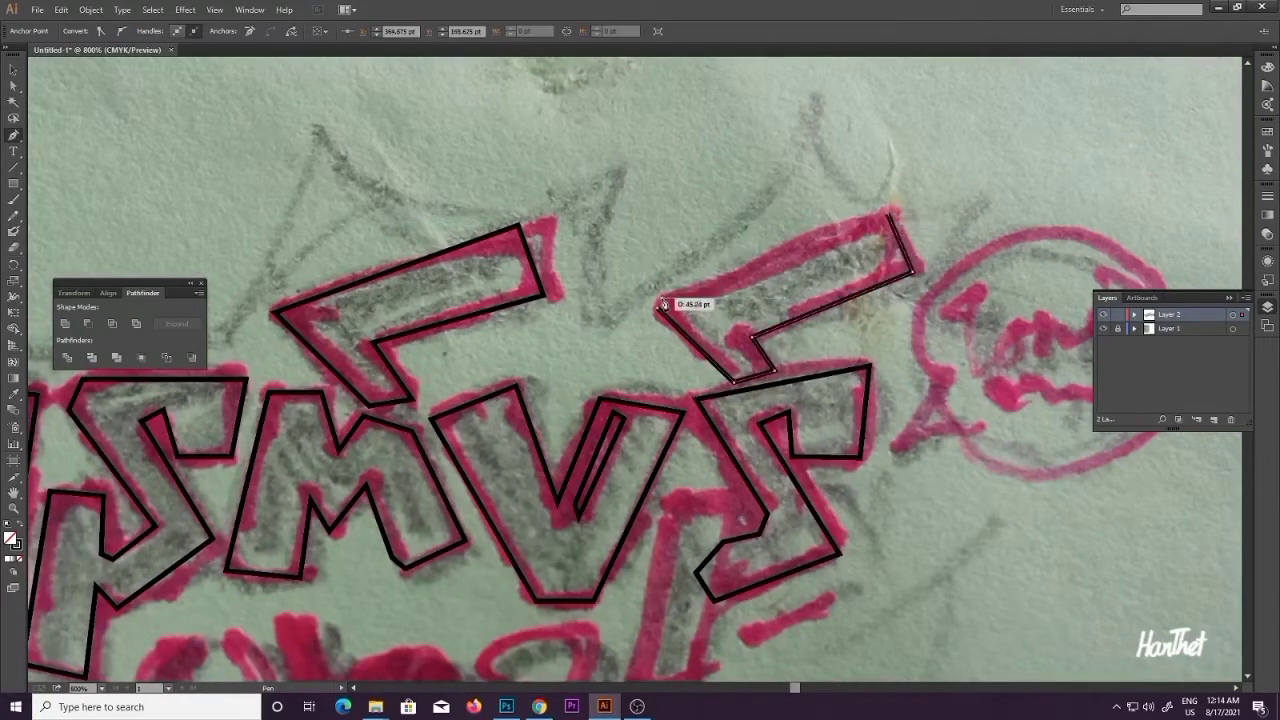
{"action": "left_click", "coordinate": [659, 311]}
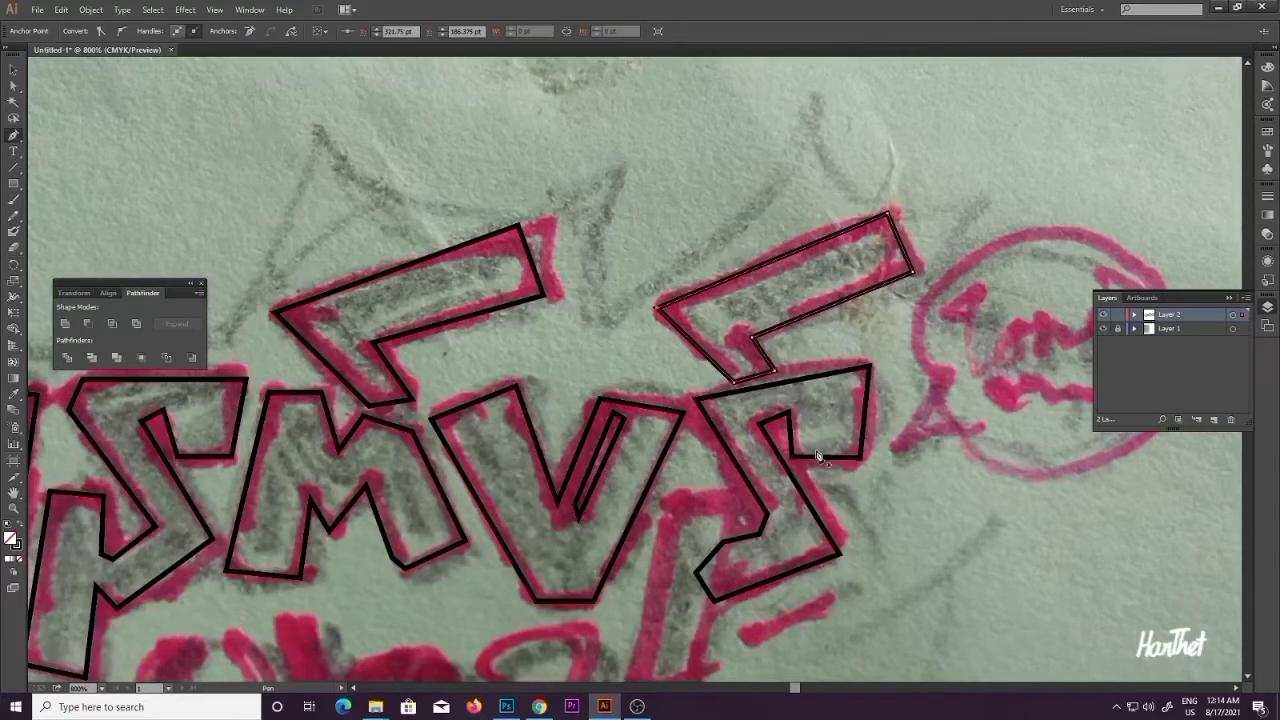
Step: Trace the slanted rectangular stem beneath the last S-shaped letter as a closed four-cornered outline and deselect it
{"action": "left_click_drag", "start_coordinate": [688, 544], "coordinate": [759, 491]}
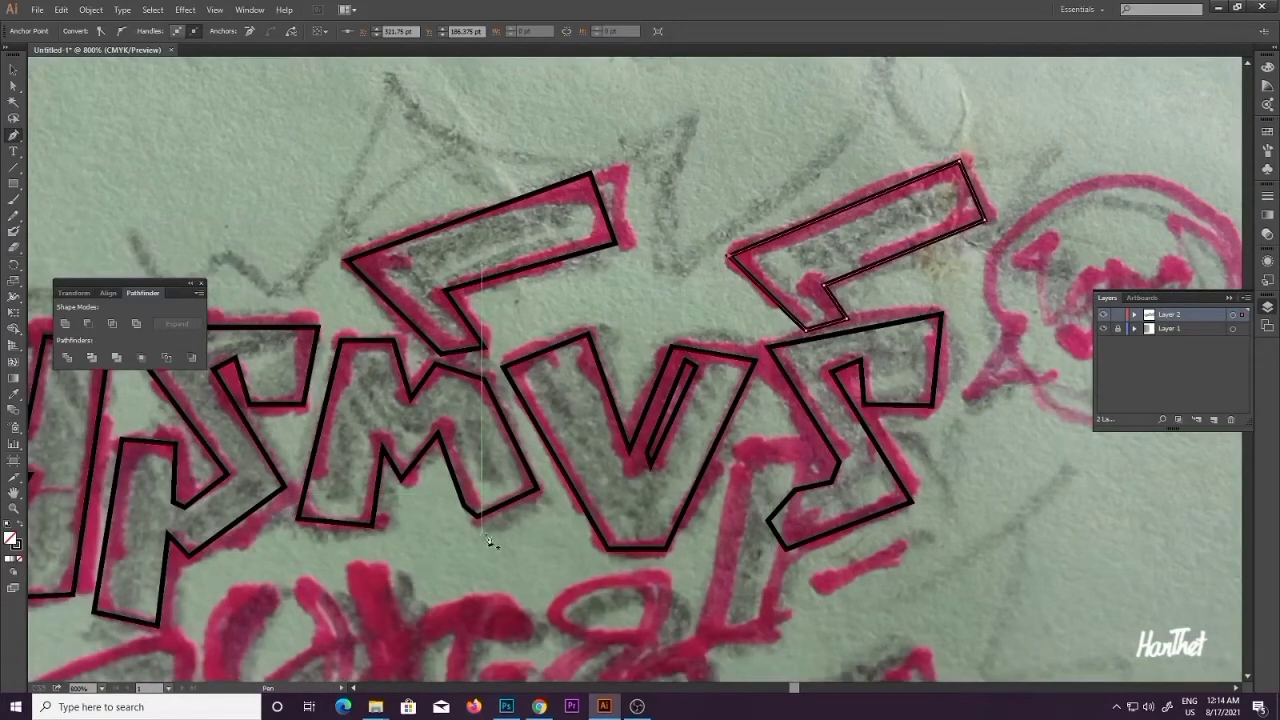
{"action": "scroll", "coordinate": [678, 444], "scroll_direction": "down", "scroll_amount": 1}
{"action": "scroll", "coordinate": [678, 444], "scroll_direction": "right", "scroll_amount": 1}
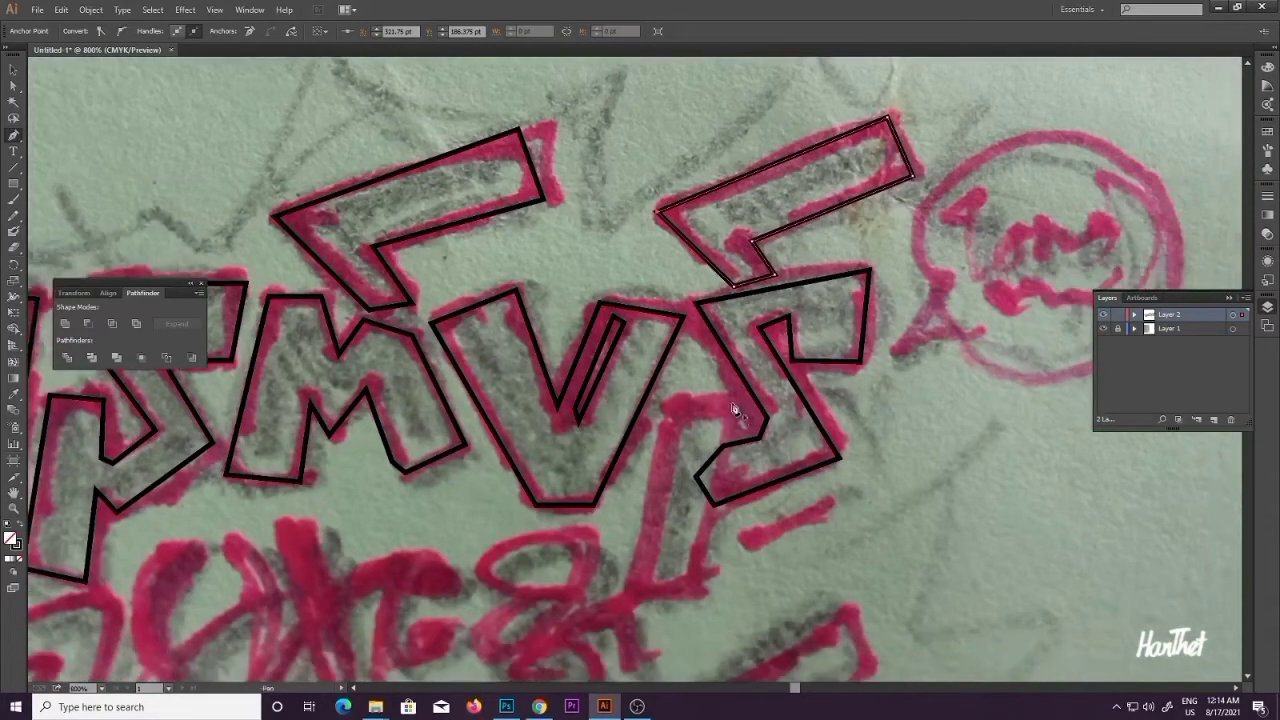
{"action": "left_click", "coordinate": [728, 402]}
{"action": "left_click", "coordinate": [697, 585]}
{"action": "left_click", "coordinate": [625, 589]}
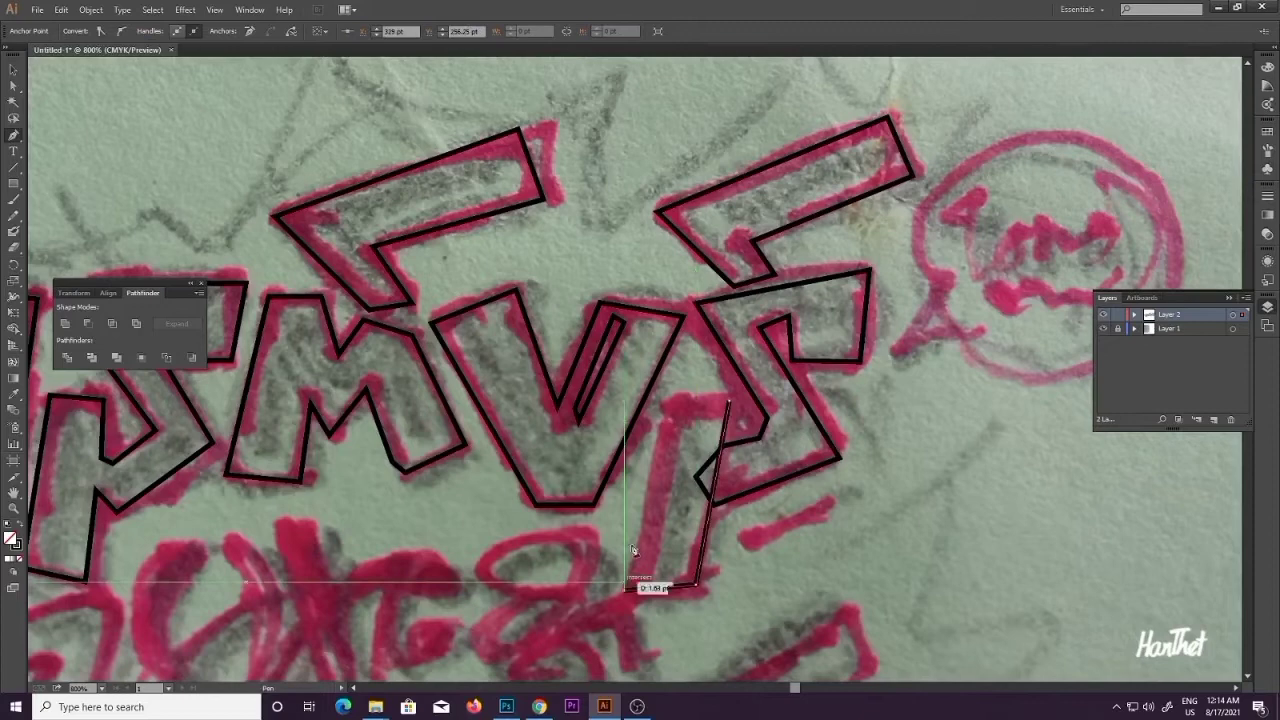
{"action": "left_click", "coordinate": [660, 402]}
{"action": "left_click", "coordinate": [729, 402]}
{"action": "key", "text": "v"}
{"action": "left_click", "coordinate": [859, 424]}
Step: Start the bottom word's first letter at its right foot, tracing the inner peak and the edges of its inner hook
{"action": "left_click_drag", "start_coordinate": [714, 516], "coordinate": [788, 463]}
{"action": "scroll", "coordinate": [788, 463], "scroll_direction": "down", "scroll_amount": 1}
{"action": "left_click_drag", "start_coordinate": [790, 555], "coordinate": [828, 489]}
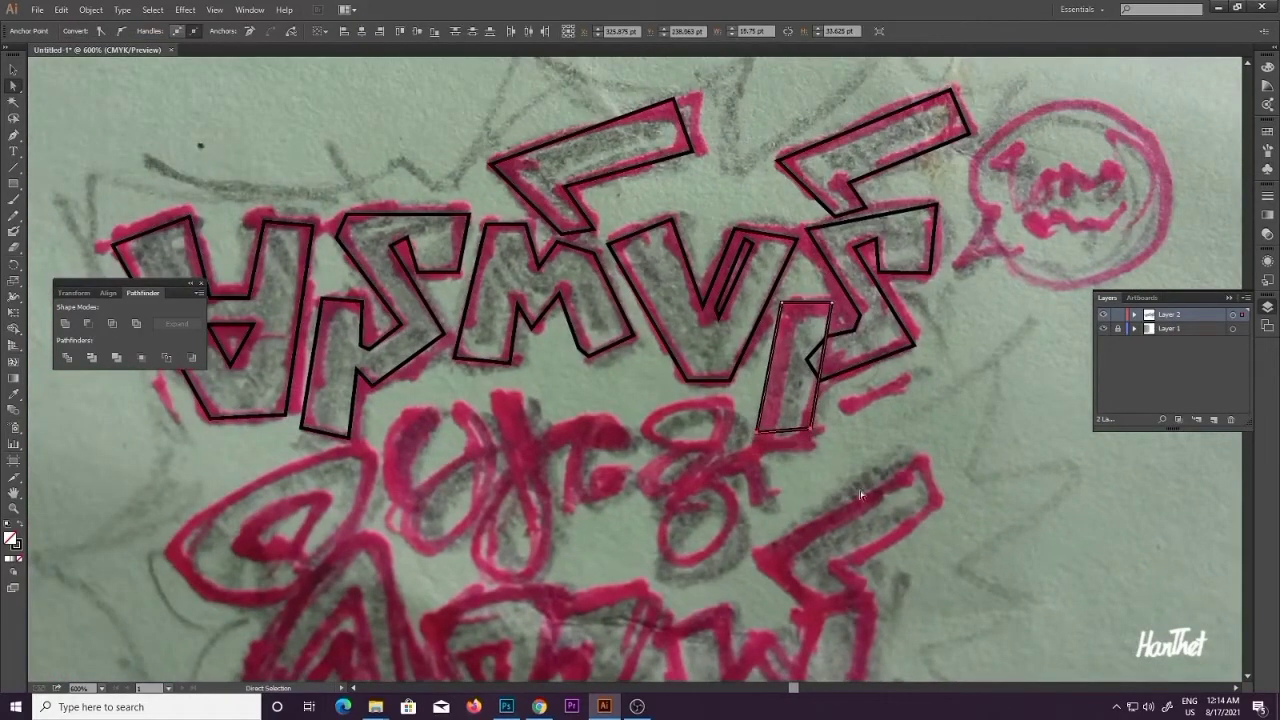
{"action": "left_click_drag", "start_coordinate": [545, 626], "coordinate": [580, 360]}
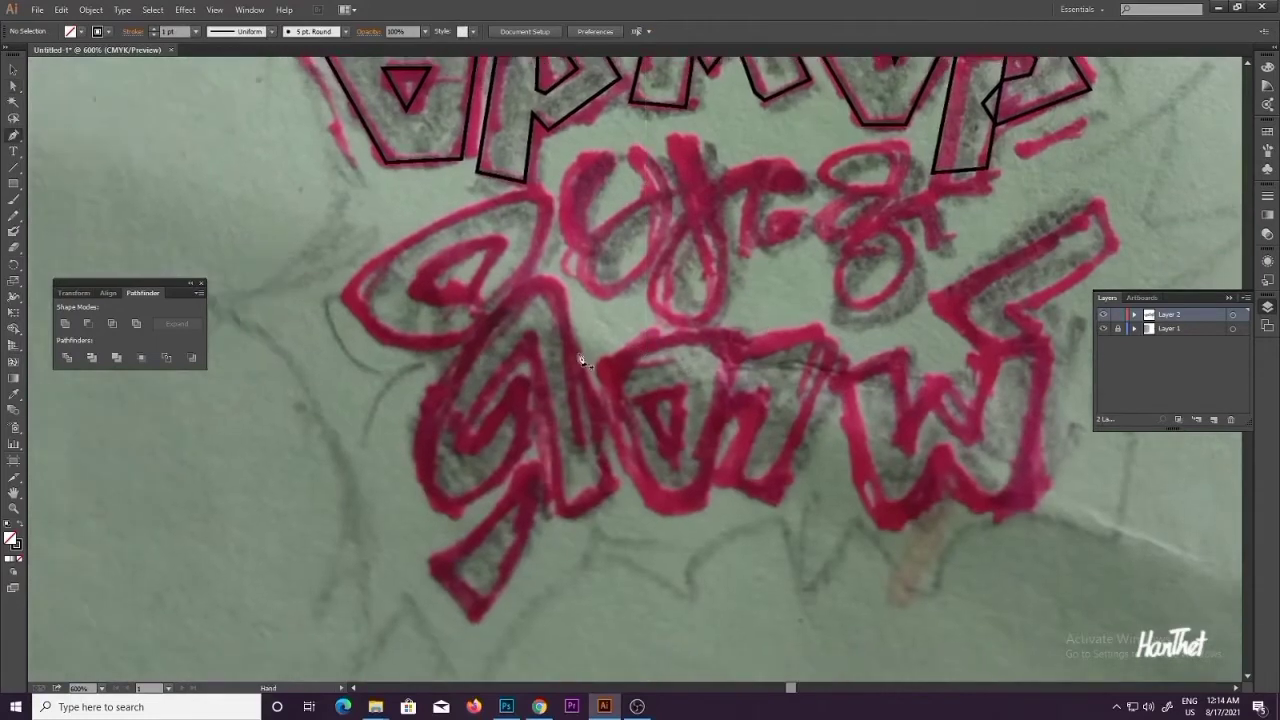
{"action": "left_click", "coordinate": [609, 484]}
{"action": "left_click", "coordinate": [560, 518]}
{"action": "left_click", "coordinate": [527, 338]}
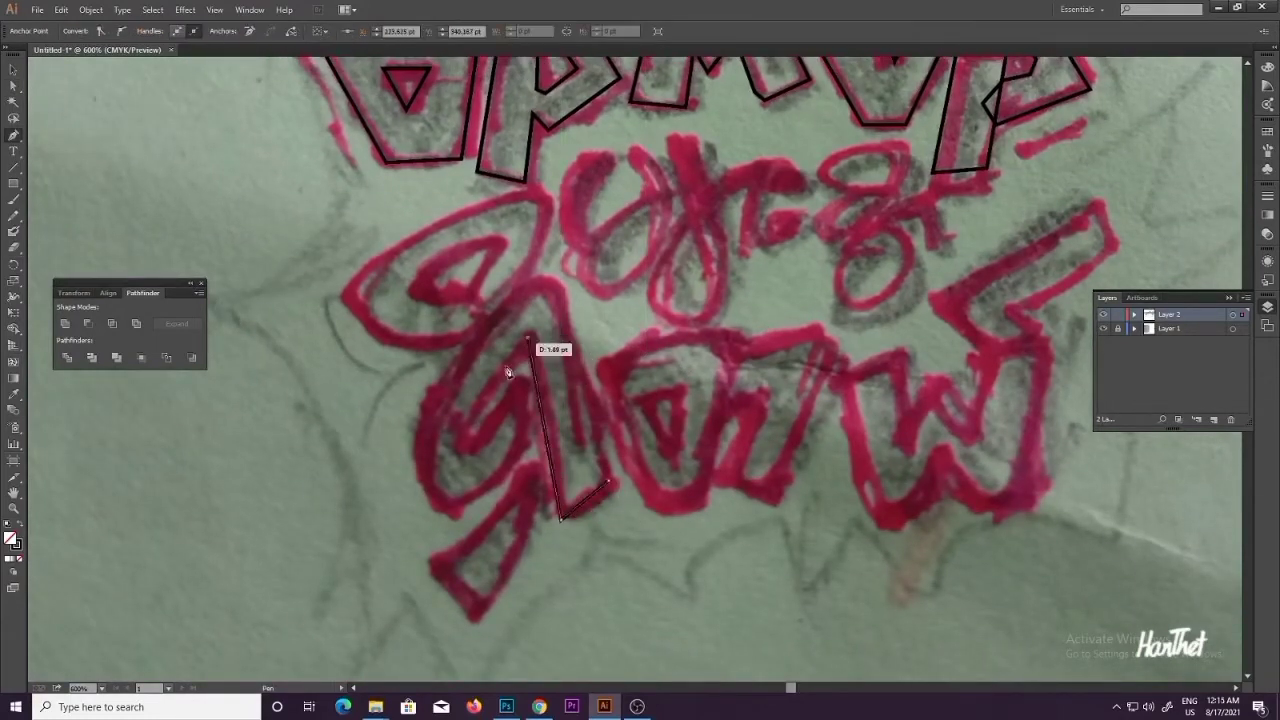
{"action": "left_click_drag", "start_coordinate": [468, 440], "coordinate": [476, 432]}
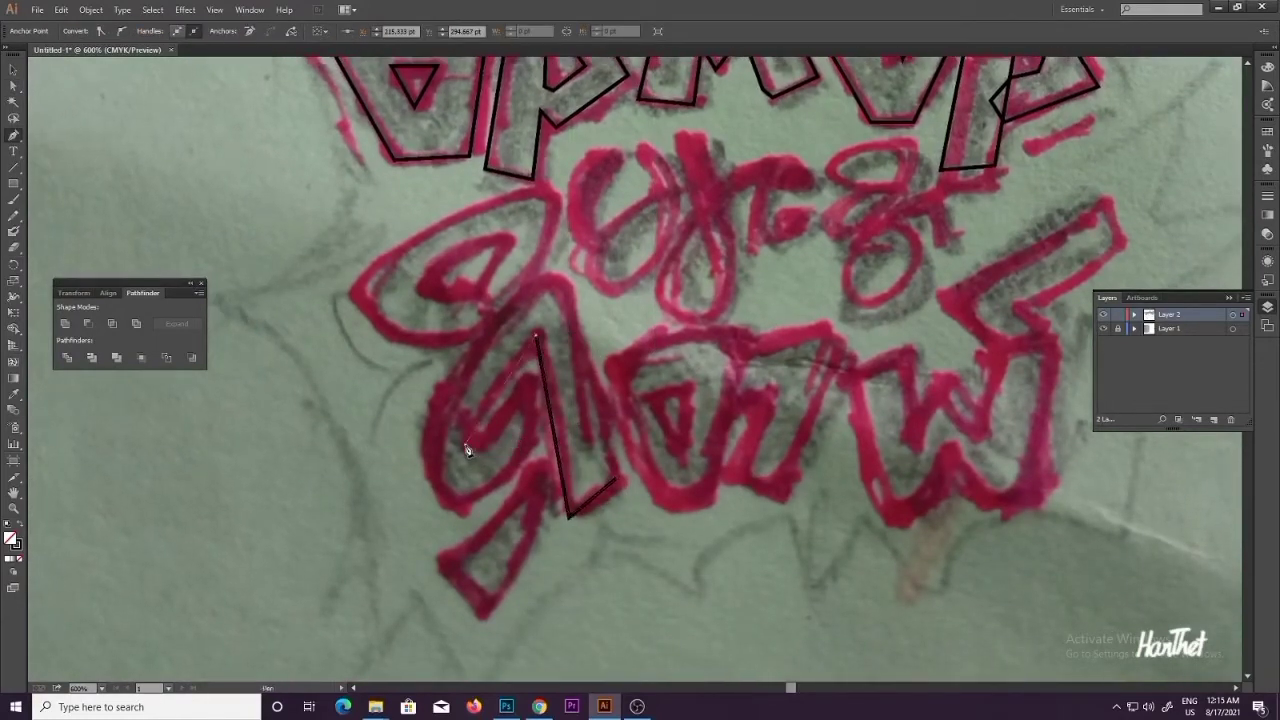
{"action": "left_click", "coordinate": [467, 448]}
{"action": "left_click", "coordinate": [520, 383]}
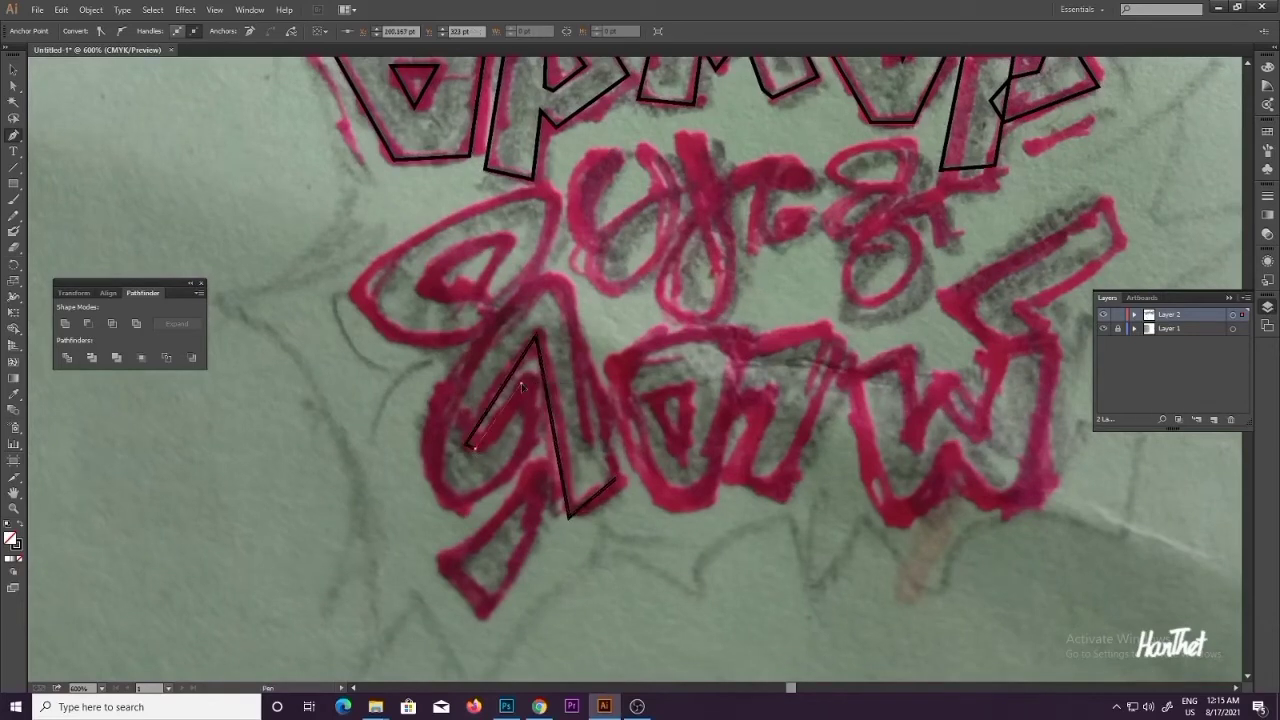
{"action": "left_click", "coordinate": [534, 434]}
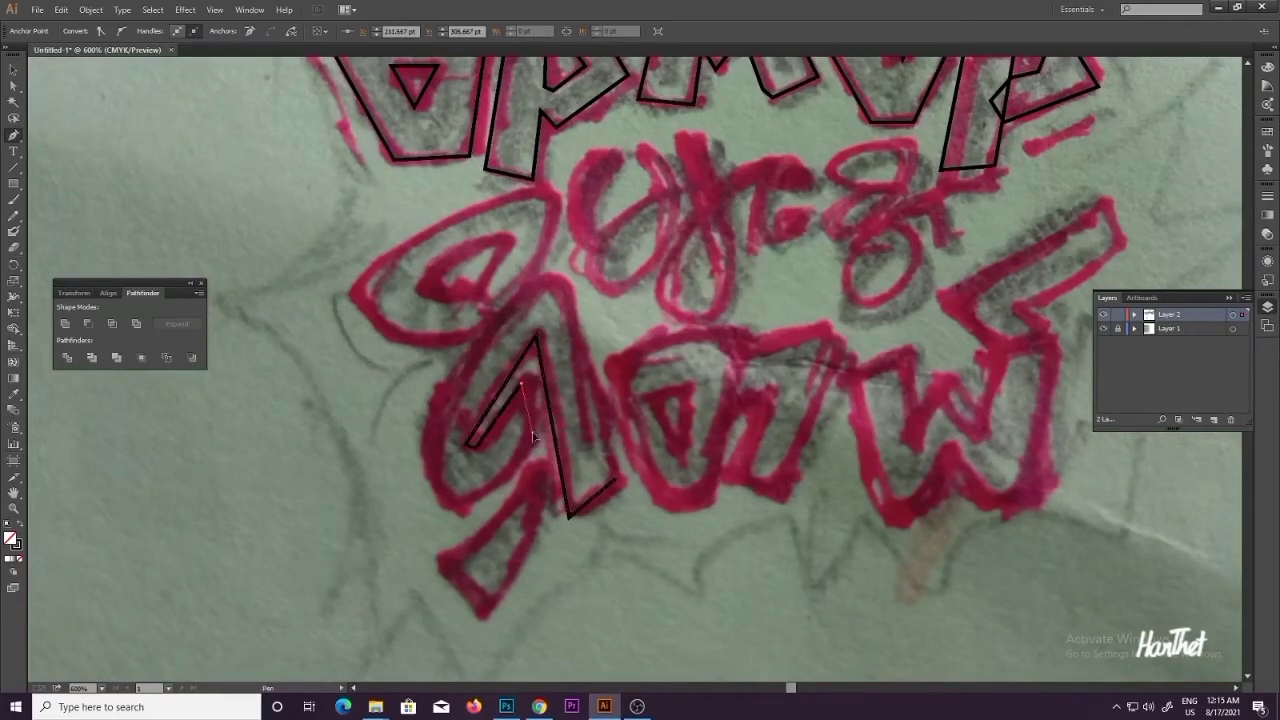
Step: Complete the bottom word's first letter along its lower-left point, outer left edge, peak and right side, closing the outline
{"action": "left_click", "coordinate": [466, 509]}
{"action": "key", "text": "ctrl+z"}
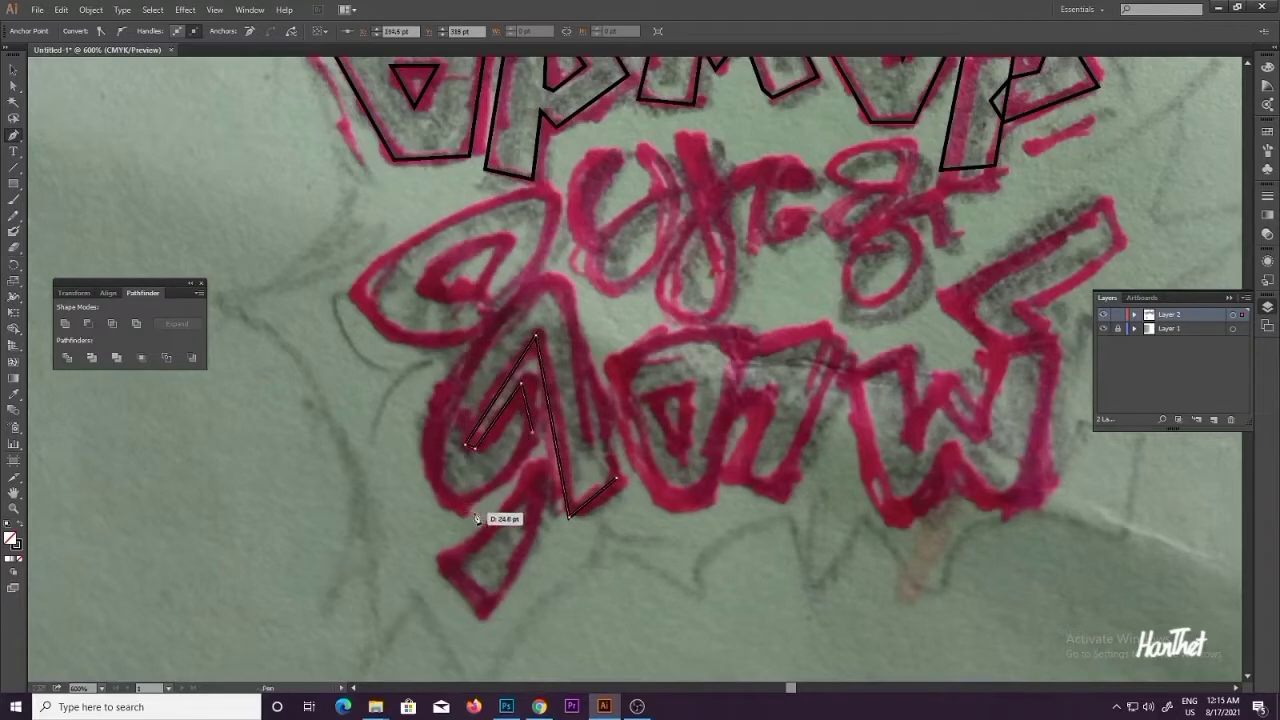
{"action": "left_click", "coordinate": [422, 432]}
{"action": "scroll", "coordinate": [443, 400], "scroll_direction": "up", "scroll_amount": 2}
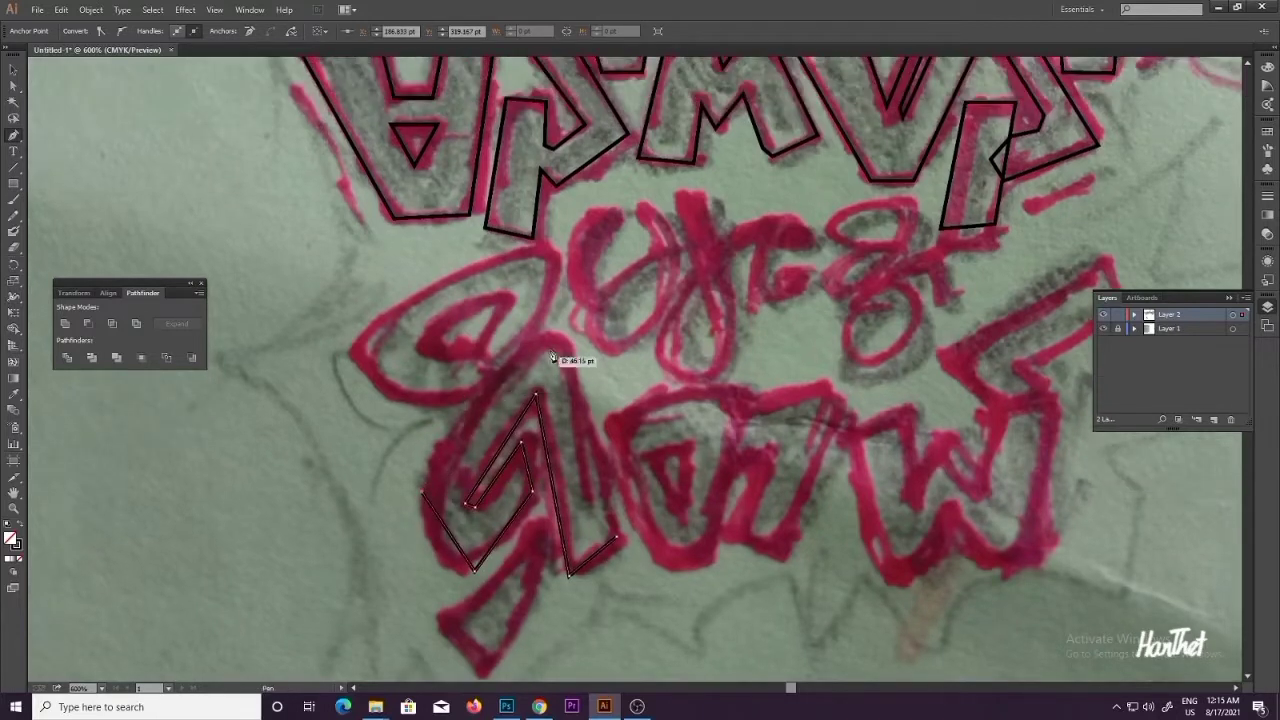
{"action": "key", "text": "ctrl+z"}
{"action": "left_click", "coordinate": [537, 337]}
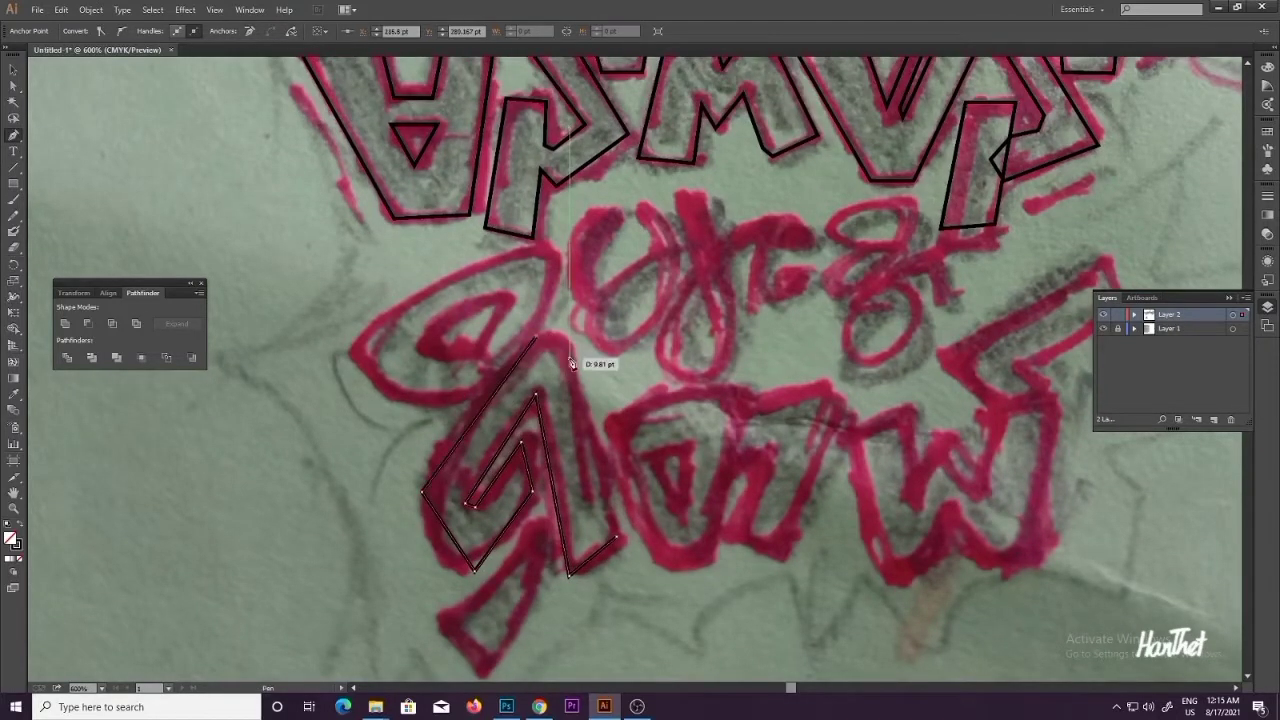
{"action": "left_click", "coordinate": [569, 357]}
{"action": "key", "text": "space"}
{"action": "left_click_drag", "start_coordinate": [555, 389], "coordinate": [555, 386]}
{"action": "scroll", "coordinate": [555, 385], "scroll_direction": "down", "scroll_amount": 1}
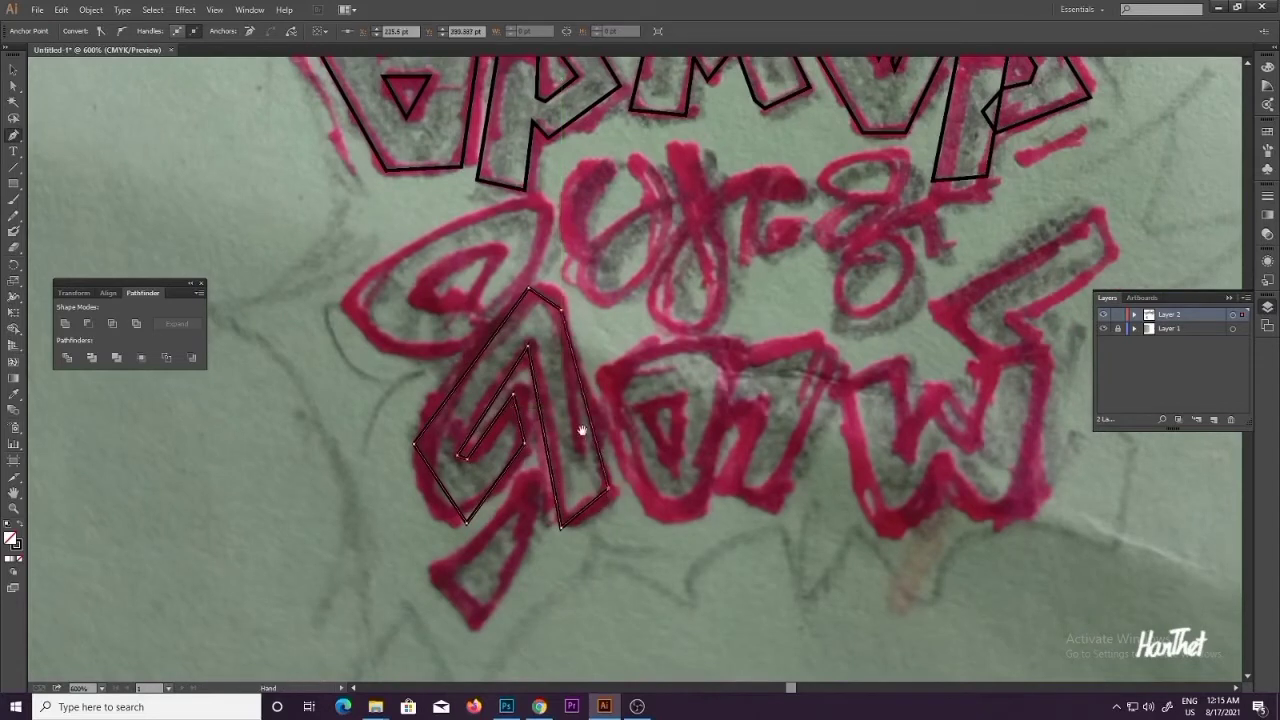
{"action": "scroll", "coordinate": [580, 440], "scroll_direction": "down", "scroll_amount": 1}
Step: Trace the tail below the bottom word's first letter as a closed shape with curved sides and deselect it
{"action": "left_click", "coordinate": [580, 448]}
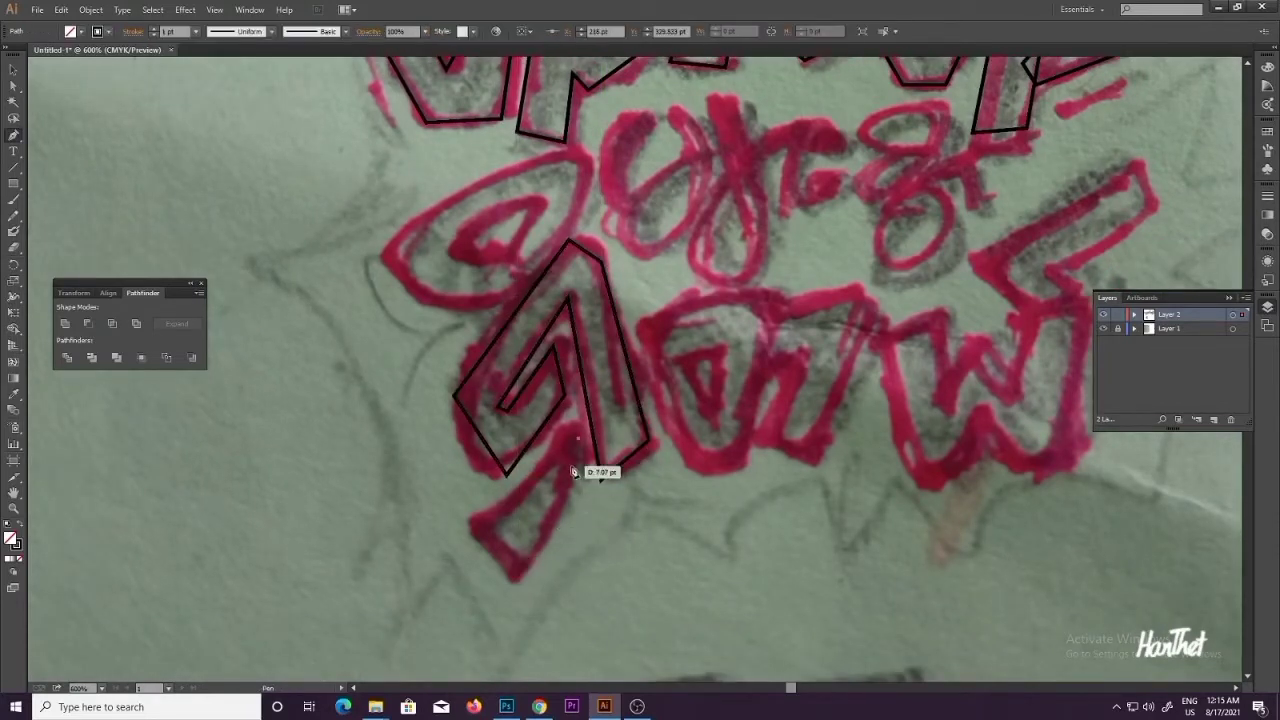
{"action": "left_click", "coordinate": [513, 582]}
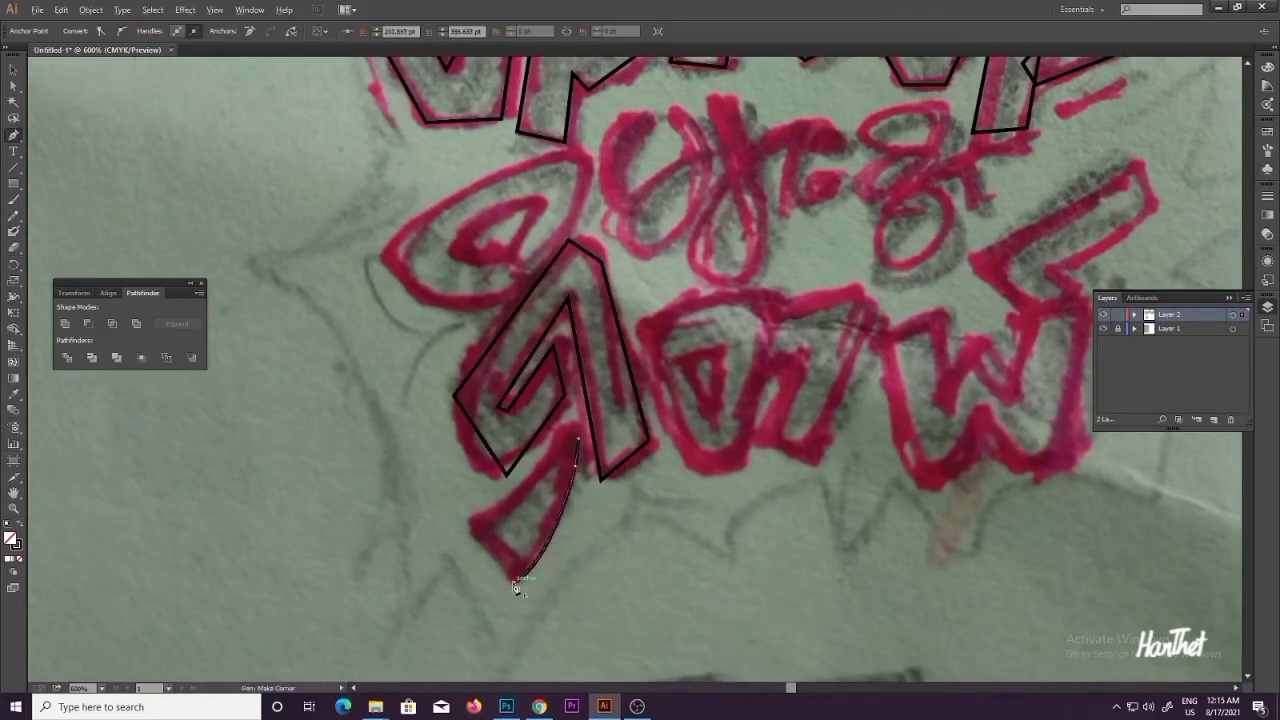
{"action": "left_click", "coordinate": [471, 521]}
{"action": "left_click_drag", "start_coordinate": [559, 443], "coordinate": [566, 428]}
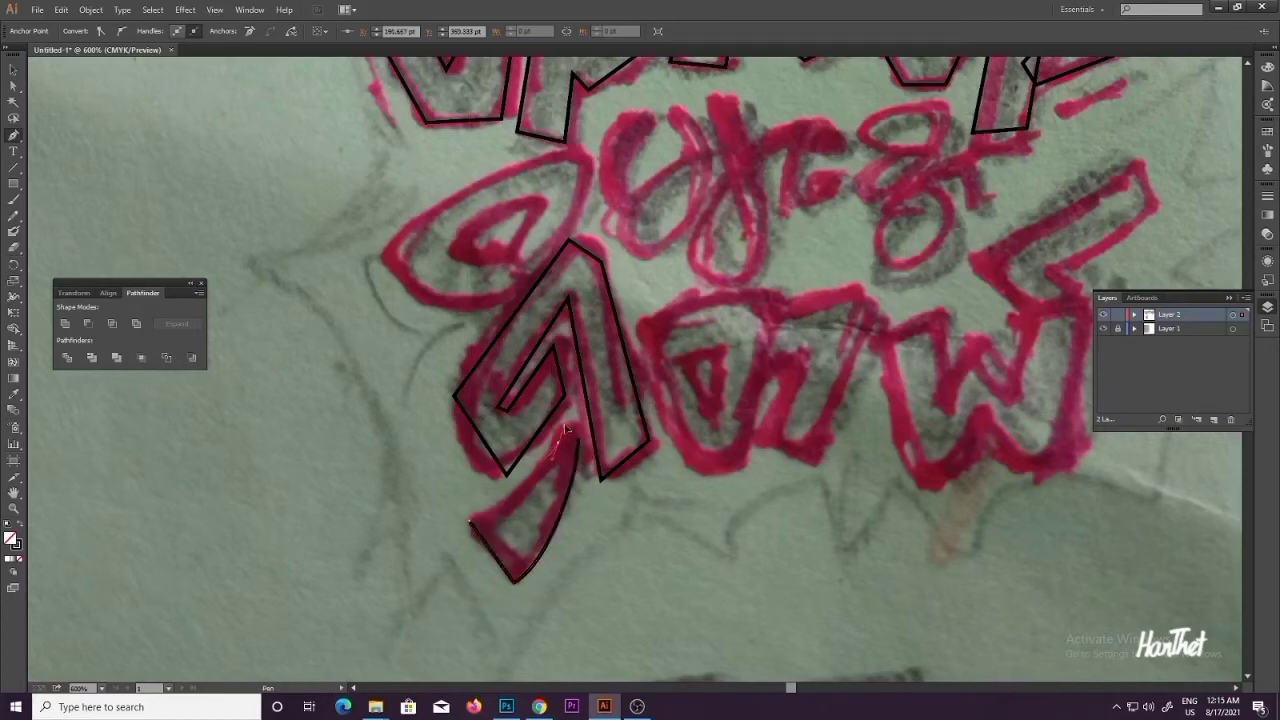
{"action": "left_click", "coordinate": [562, 447]}
{"action": "left_click", "coordinate": [578, 441]}
{"action": "key", "text": "v"}
{"action": "left_click", "coordinate": [672, 492]}
Step: Trace the outer outline of the leaf-shaped mark above the bottom word's first letter, curving its lower-right side, and deselect it
{"action": "left_click_drag", "start_coordinate": [692, 510], "coordinate": [798, 564]}
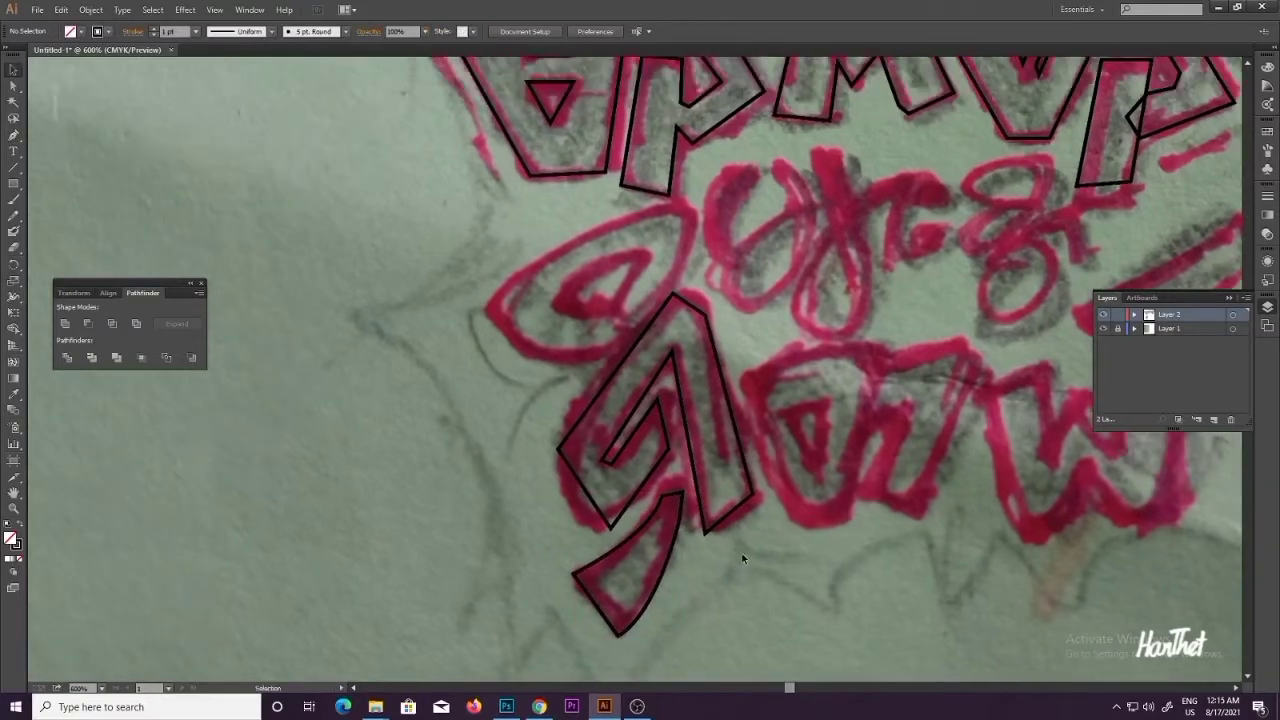
{"action": "left_click_drag", "start_coordinate": [582, 386], "coordinate": [606, 460]}
{"action": "left_click", "coordinate": [645, 410]}
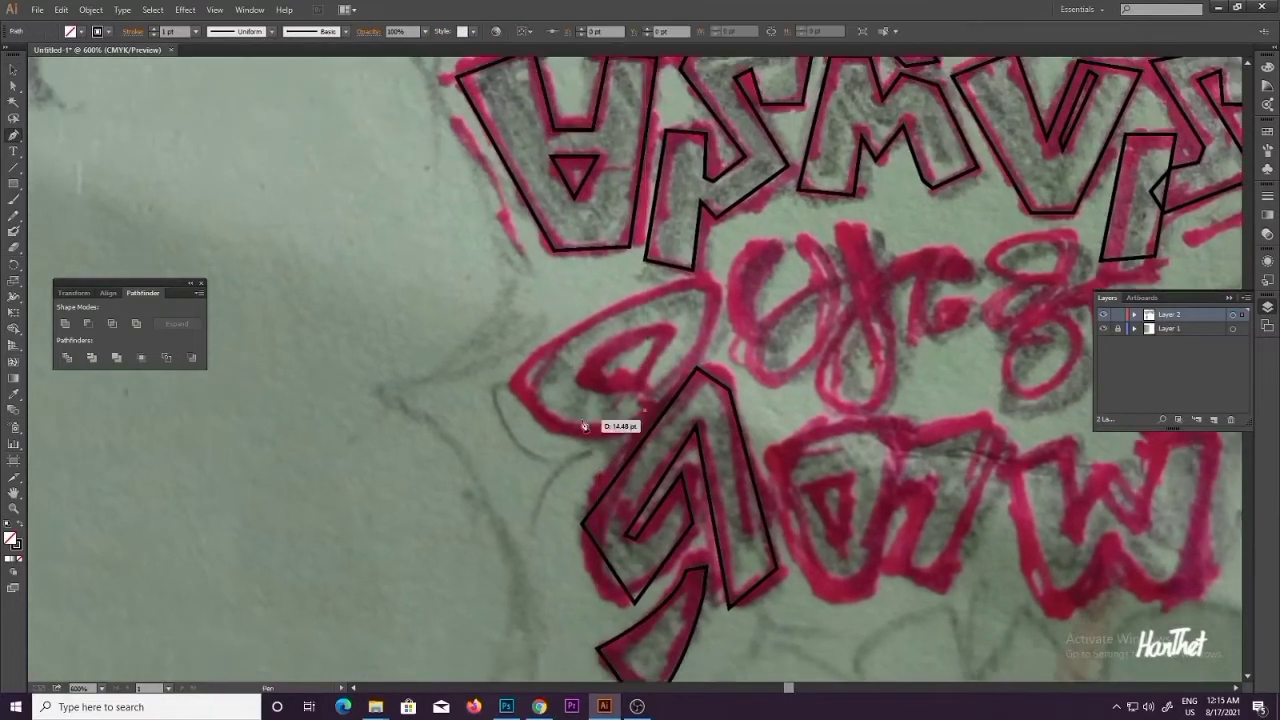
{"action": "left_click", "coordinate": [540, 427]}
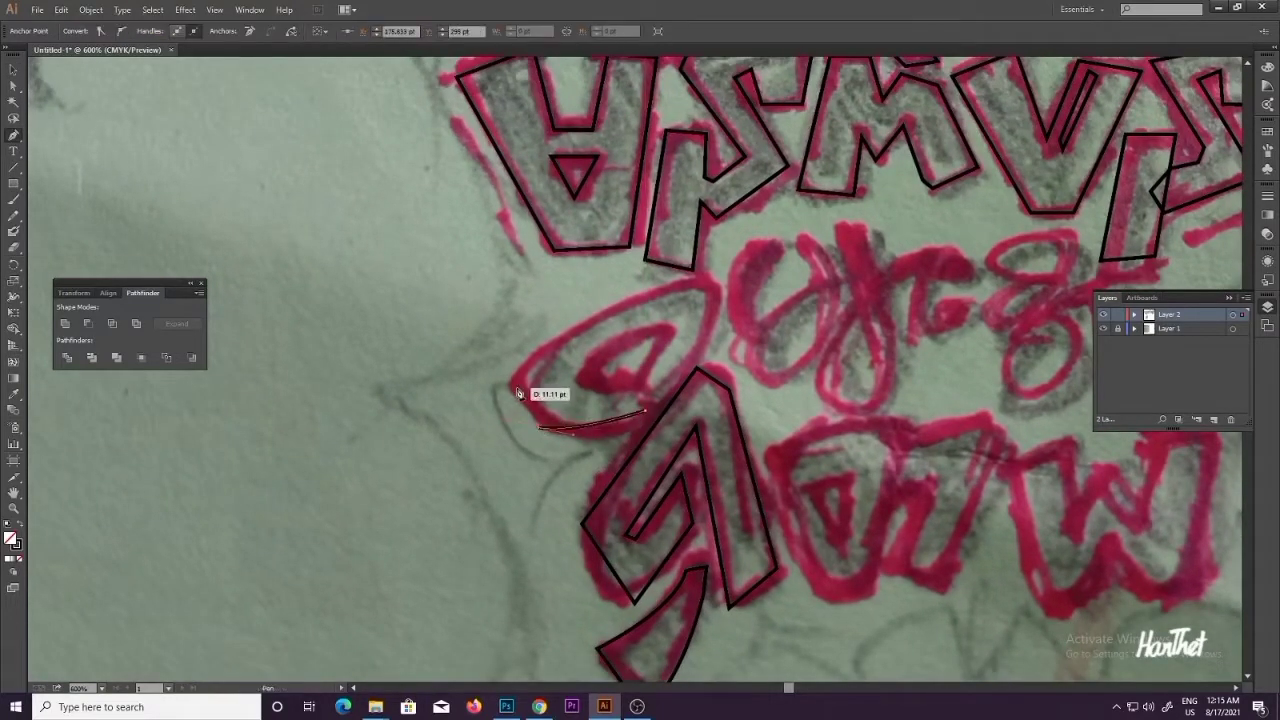
{"action": "left_click", "coordinate": [513, 385]}
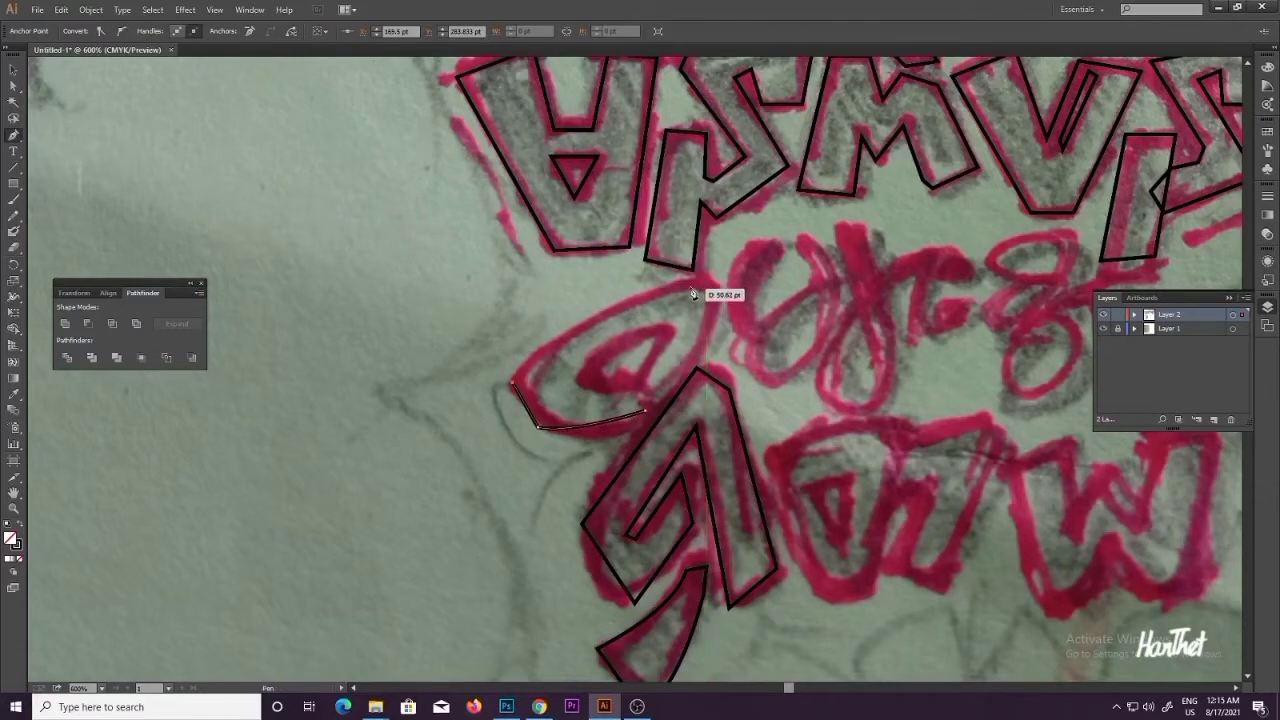
{"action": "left_click", "coordinate": [699, 284]}
{"action": "left_click", "coordinate": [645, 411]}
{"action": "key", "text": "v"}
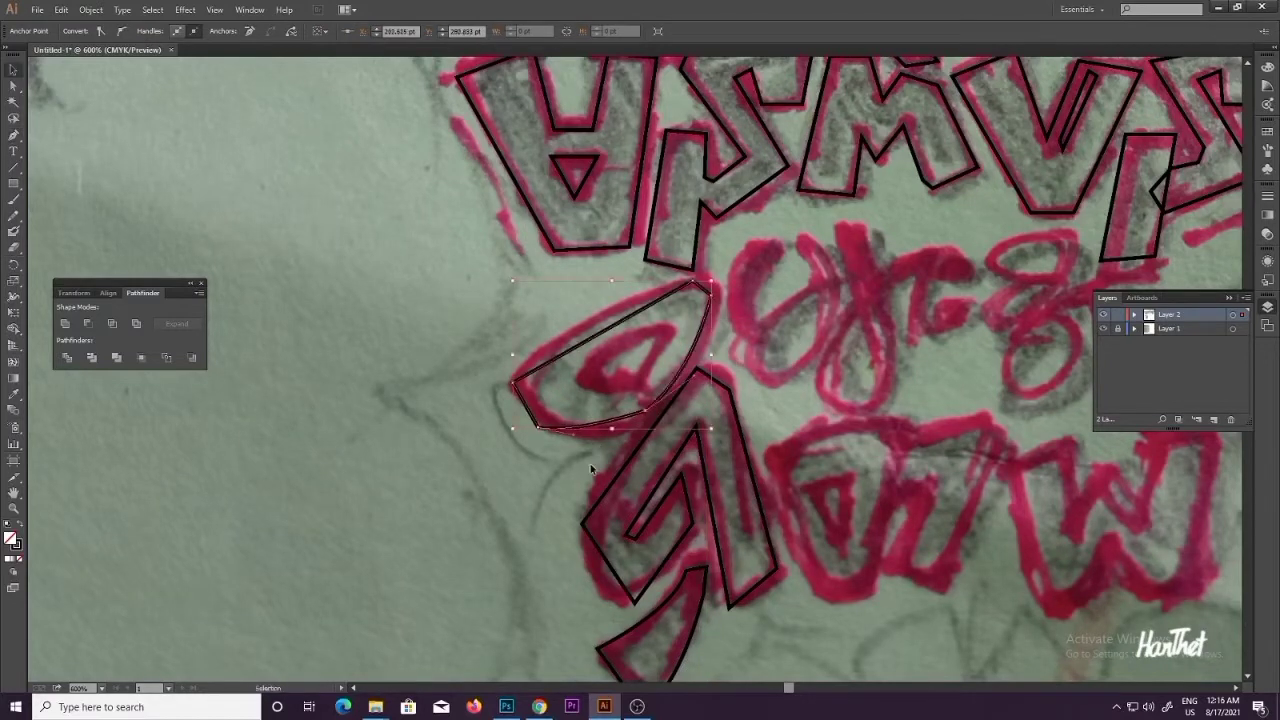
{"action": "left_click", "coordinate": [590, 469]}
Step: Draw the narrow closed counter with a curved edge inside the leaf-shaped mark and check its left anchor
{"action": "left_click_drag", "start_coordinate": [692, 490], "coordinate": [701, 458]}
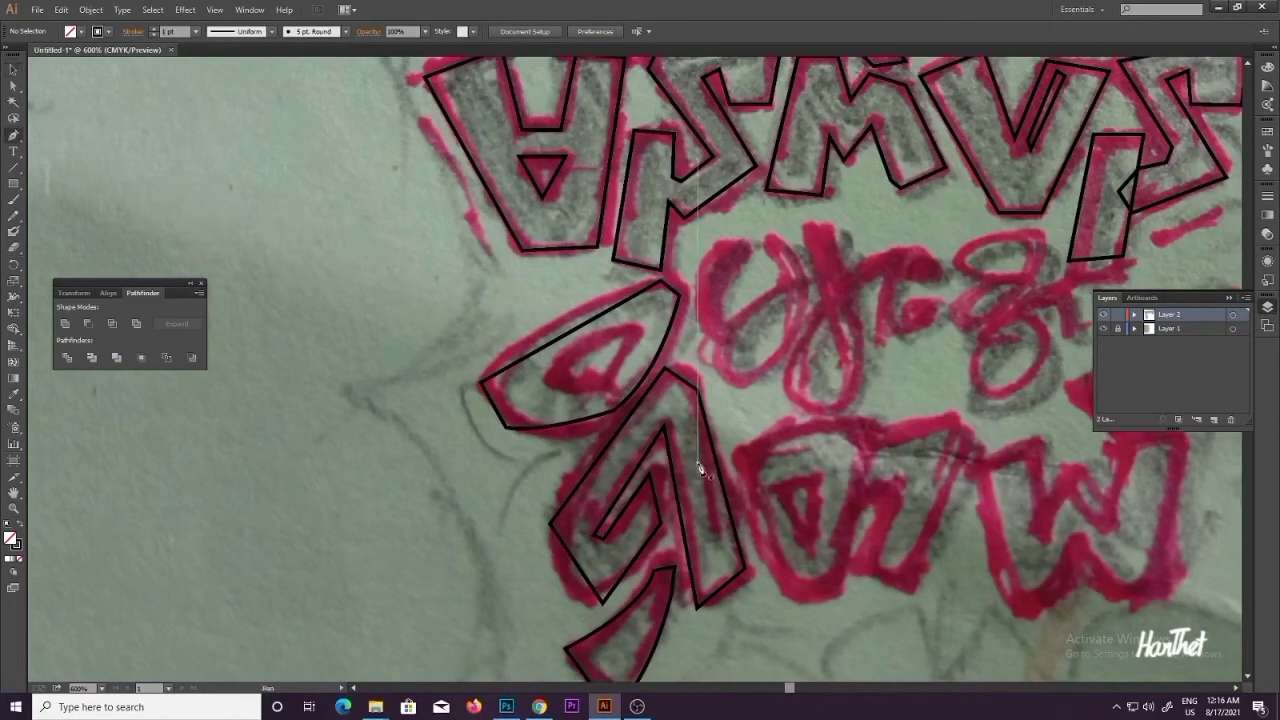
{"action": "left_click_drag", "start_coordinate": [674, 382], "coordinate": [650, 406]}
{"action": "left_click", "coordinate": [514, 395]}
{"action": "left_click", "coordinate": [525, 414]}
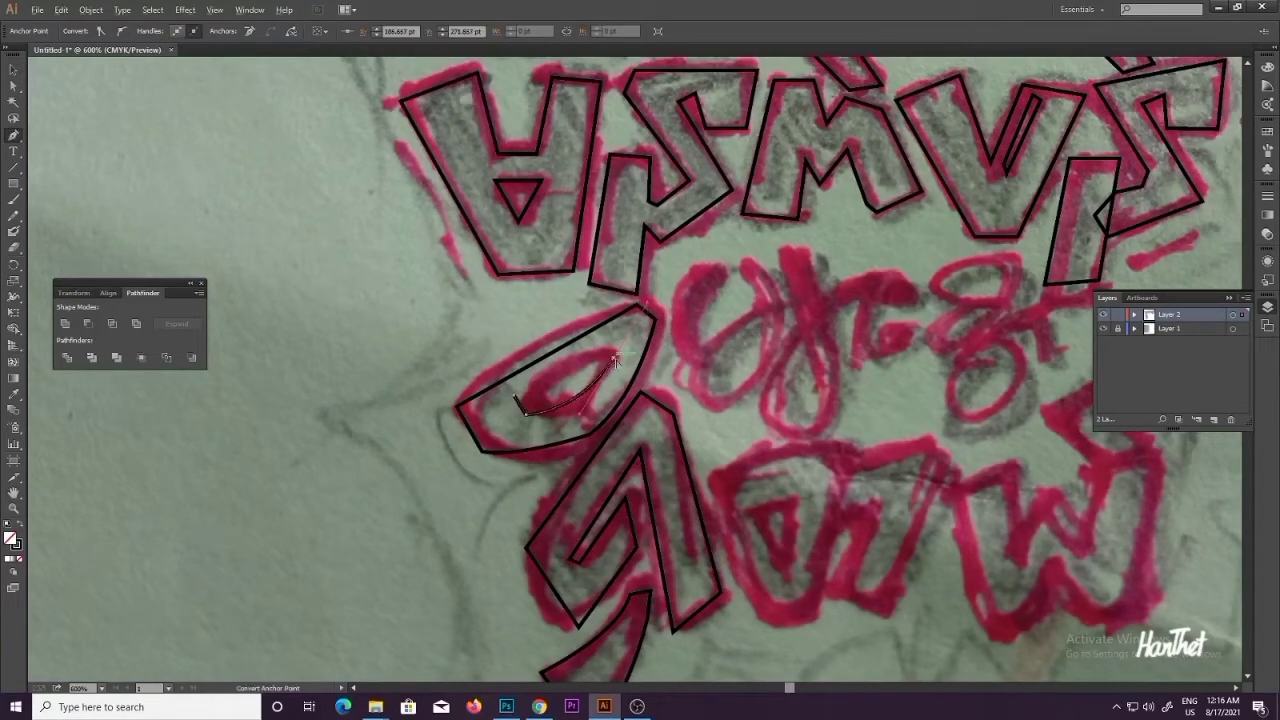
{"action": "left_click", "coordinate": [515, 397]}
{"action": "key", "text": "v"}
{"action": "left_click", "coordinate": [391, 370]}
{"action": "key", "text": "a"}
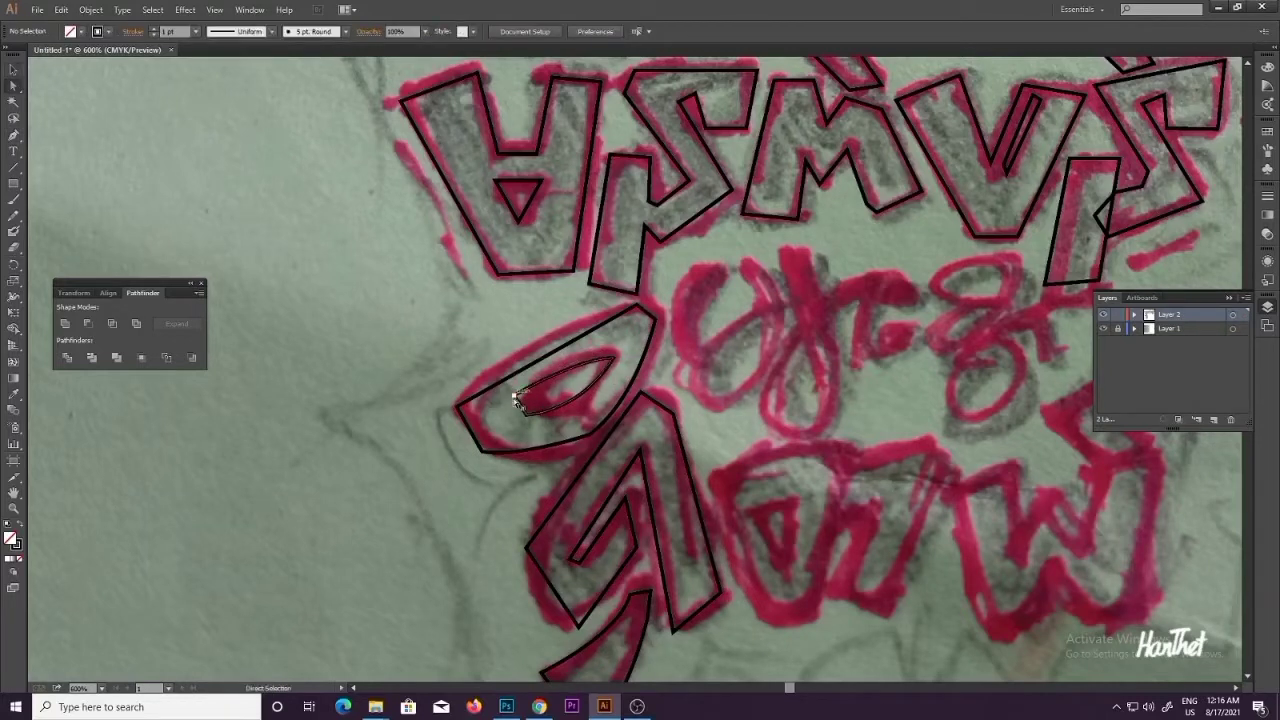
{"action": "left_click", "coordinate": [515, 398]}
{"action": "left_click", "coordinate": [406, 423]}
Step: Review the whole traced lettering and inspect the outer outline of the leaf-shaped mark
{"action": "scroll", "coordinate": [406, 423], "scroll_direction": "down", "scroll_amount": 2}
{"action": "left_click_drag", "start_coordinate": [720, 436], "coordinate": [687, 416]}
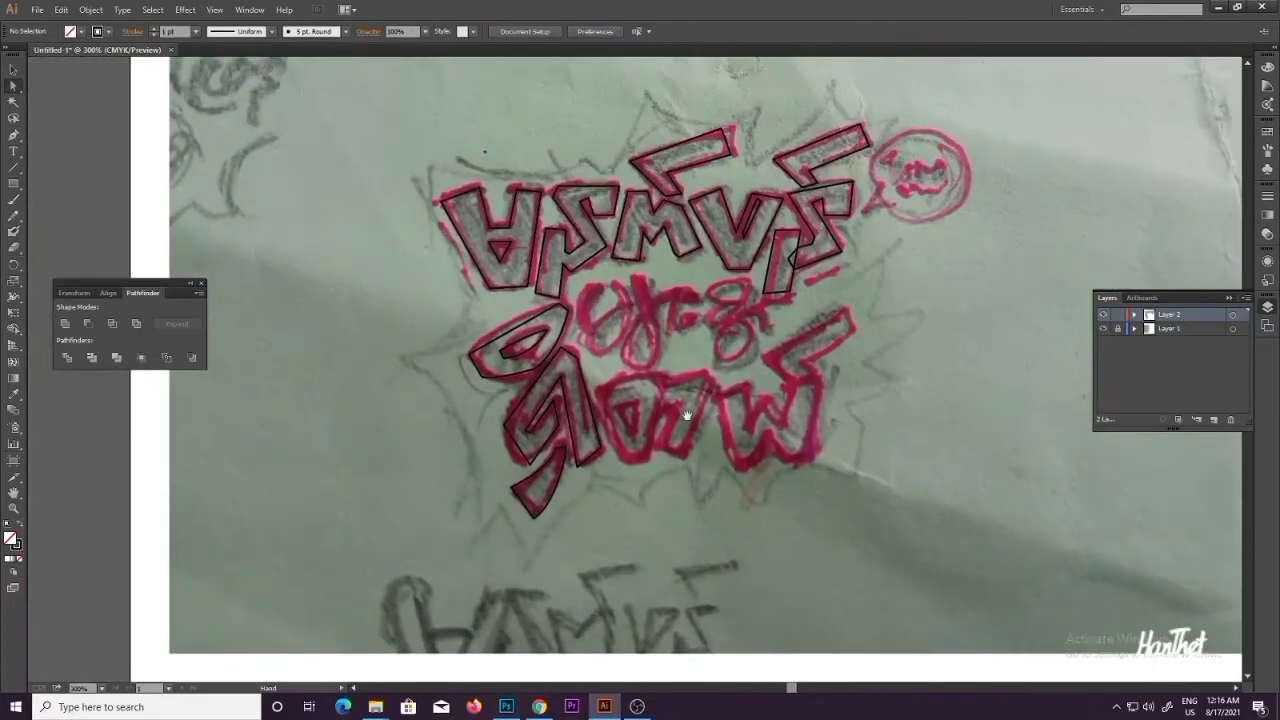
{"action": "scroll", "coordinate": [562, 341], "scroll_direction": "up", "scroll_amount": 1}
{"action": "left_click_drag", "start_coordinate": [562, 341], "coordinate": [570, 416]}
{"action": "key", "text": "ctrl+plus"}
{"action": "left_click", "coordinate": [516, 391]}
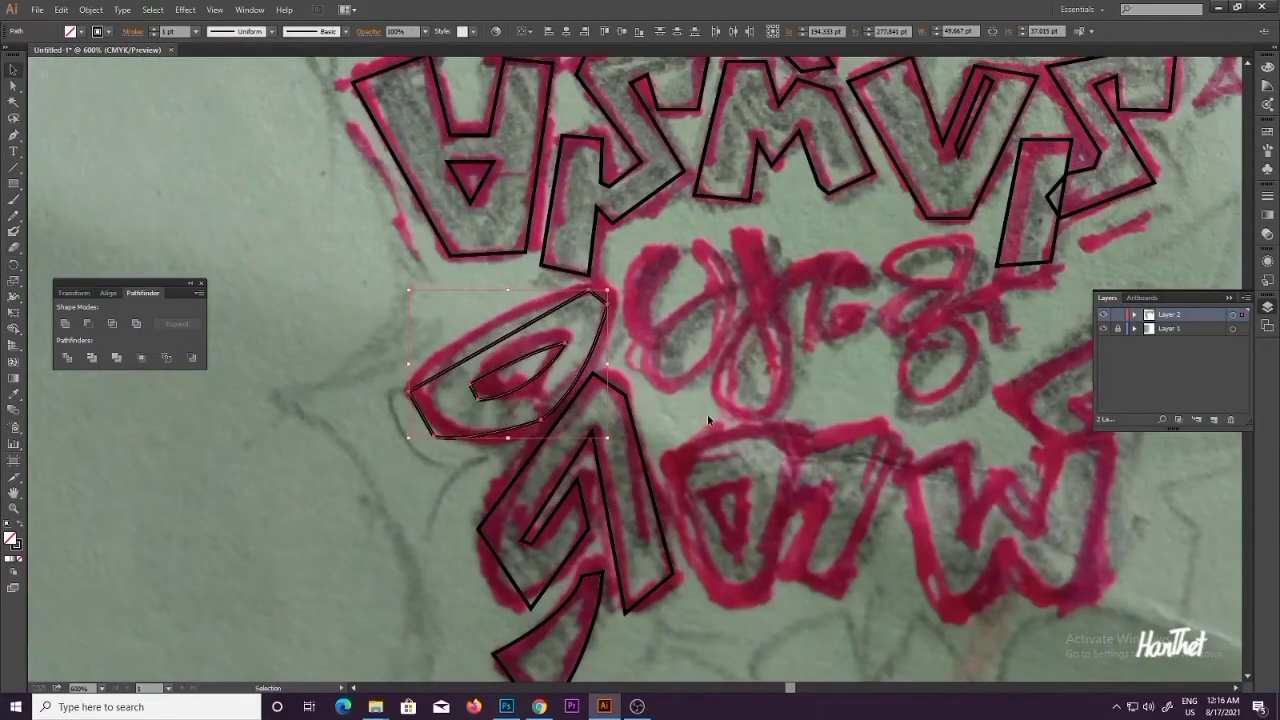
{"action": "left_click", "coordinate": [705, 425]}
Step: Trace the outer outline of the rounded second letter in the bottom word as a closed shape with cut corners
{"action": "key", "text": "p"}
{"action": "left_click_drag", "start_coordinate": [683, 434], "coordinate": [595, 398]}
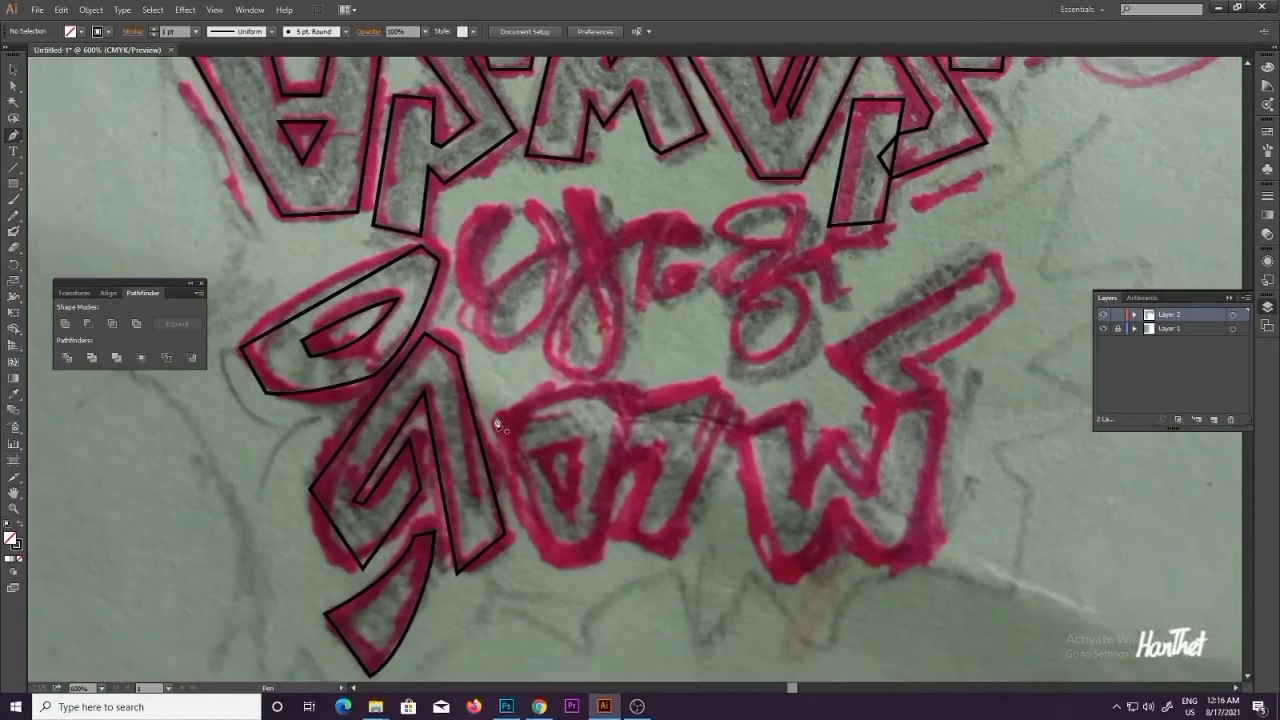
{"action": "left_click", "coordinate": [494, 417]}
{"action": "left_click", "coordinate": [607, 390]}
{"action": "left_click", "coordinate": [623, 410]}
{"action": "left_click_drag", "start_coordinate": [597, 547], "coordinate": [581, 555]}
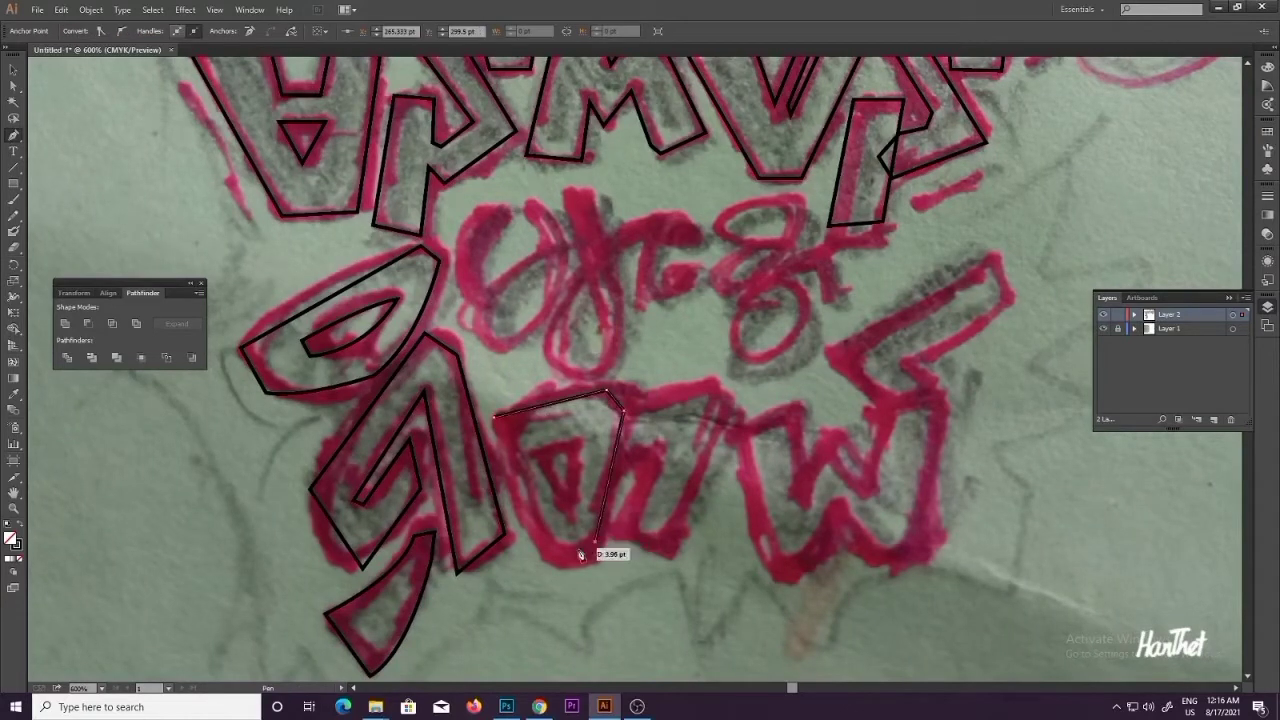
{"action": "left_click", "coordinate": [552, 558]}
{"action": "scroll", "coordinate": [510, 460], "scroll_direction": "up", "scroll_amount": 1}
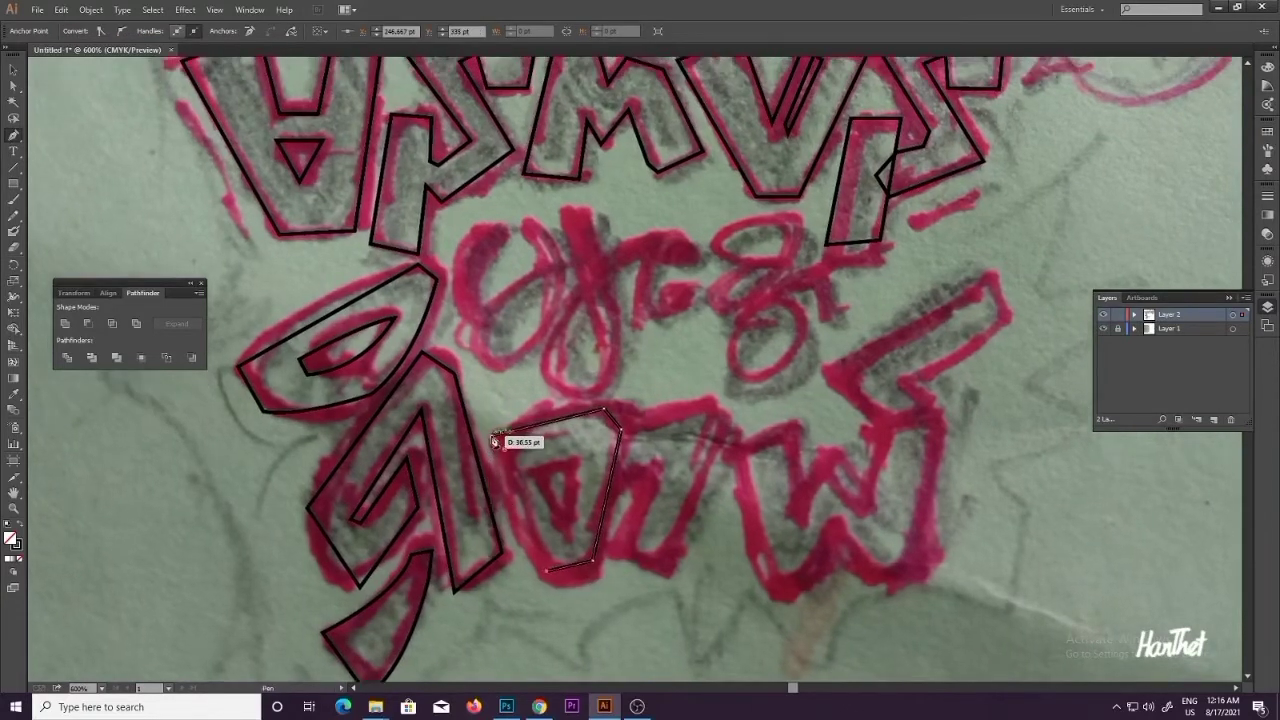
{"action": "left_click", "coordinate": [494, 433]}
Step: Trace the small triangular counter inside the rounded second letter of the bottom word as a closed shape
{"action": "left_click", "coordinate": [533, 470]}
{"action": "left_click", "coordinate": [577, 459]}
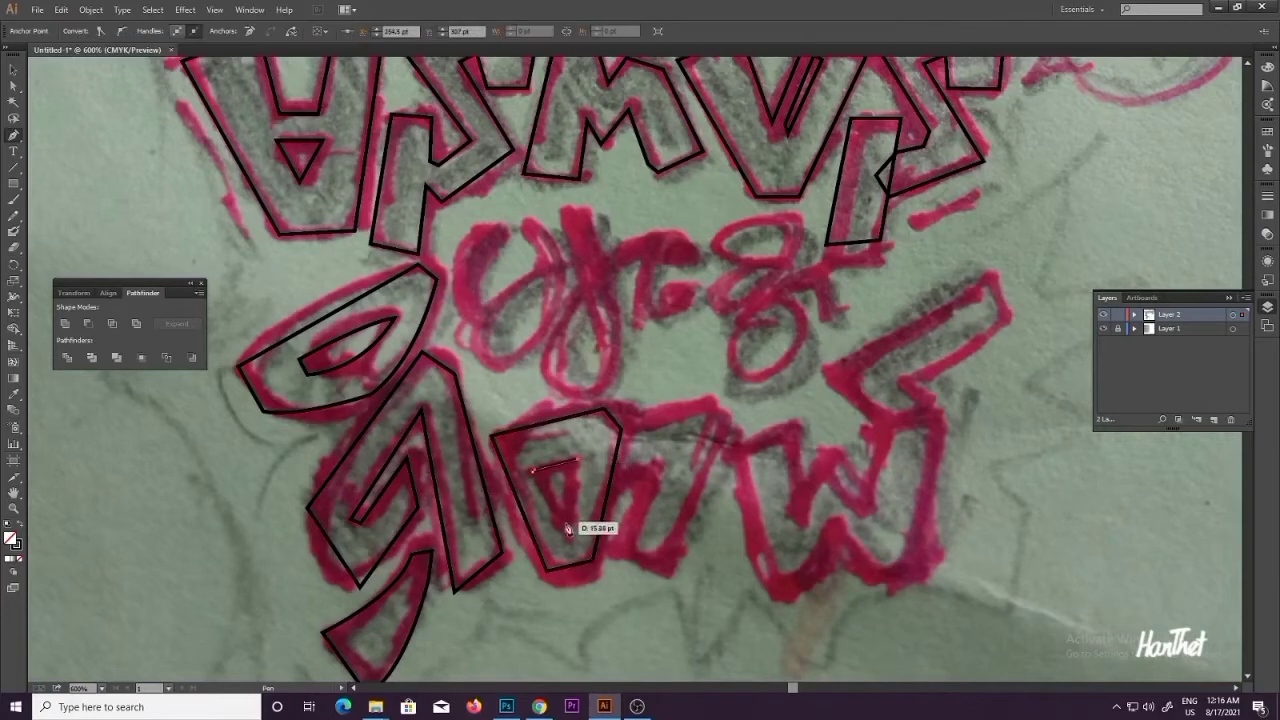
{"action": "left_click", "coordinate": [568, 527]}
{"action": "left_click", "coordinate": [688, 507]}
{"action": "left_click_drag", "start_coordinate": [686, 507], "coordinate": [664, 513]}
Step: Trace the third letter of the bottom word as a closed shape sharing its upper corner with the second letter
{"action": "key", "text": "p"}
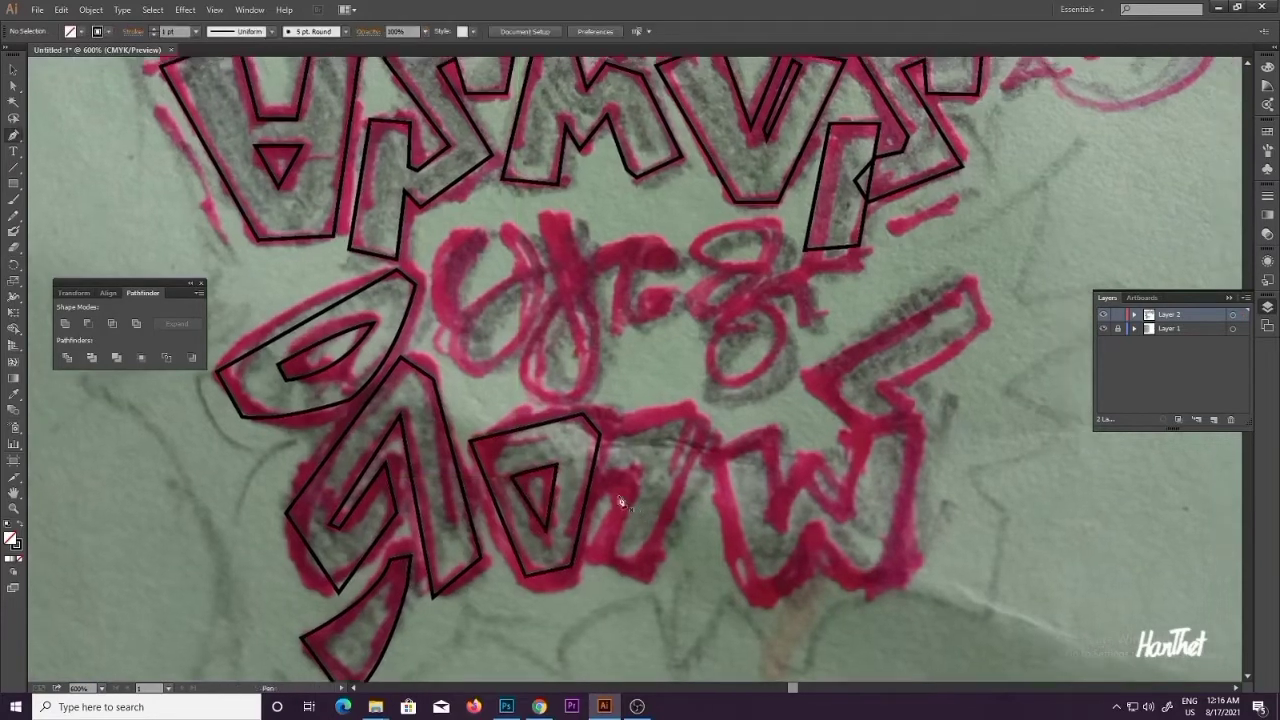
{"action": "left_click", "coordinate": [593, 439]}
{"action": "left_click", "coordinate": [683, 414]}
{"action": "left_click", "coordinate": [704, 427]}
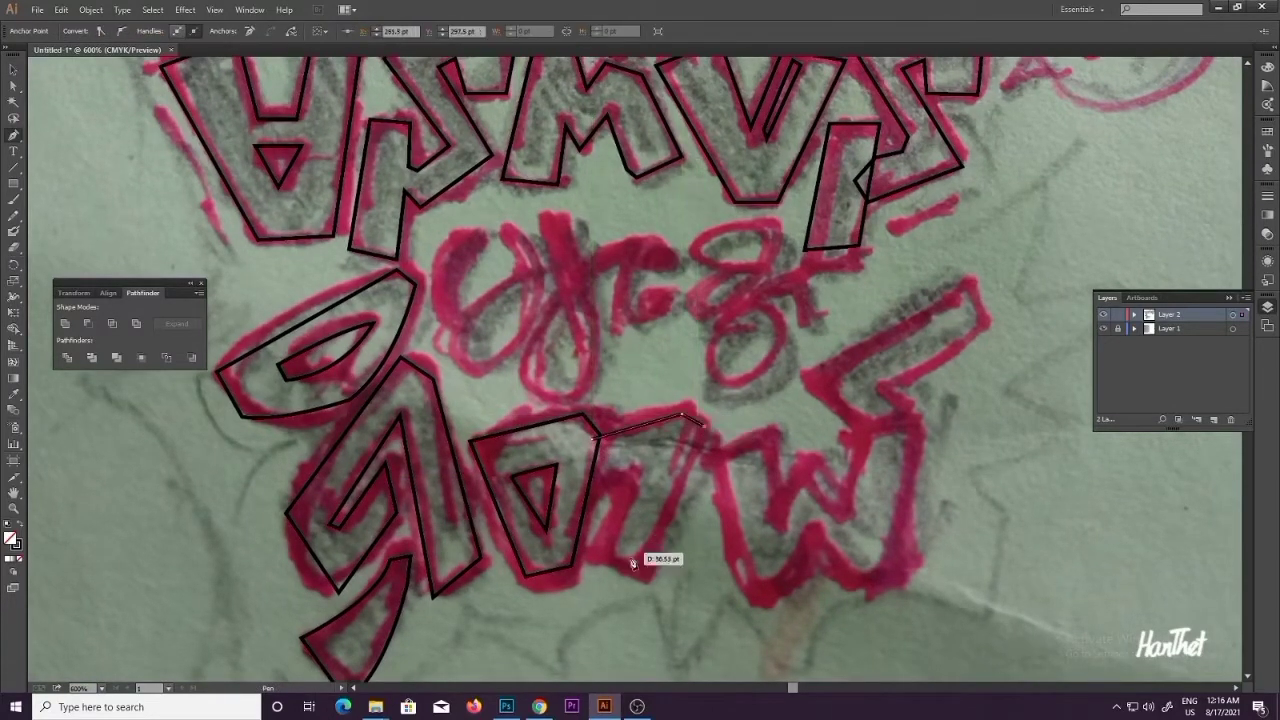
{"action": "left_click", "coordinate": [640, 573]}
{"action": "left_click", "coordinate": [592, 553]}
{"action": "left_click", "coordinate": [636, 480]}
{"action": "left_click", "coordinate": [580, 493]}
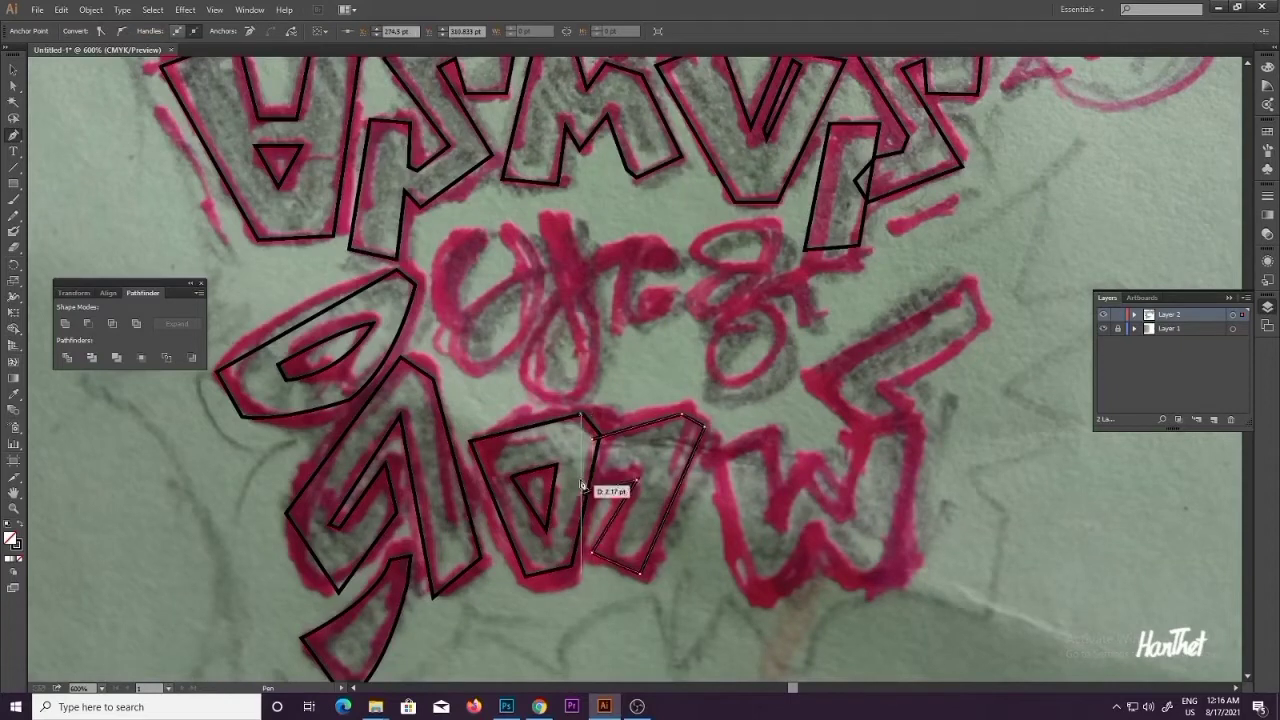
{"action": "left_click", "coordinate": [593, 441]}
{"action": "scroll", "coordinate": [600, 450], "scroll_direction": "right", "scroll_amount": 1}
Step: Trace the W-shaped last letter of the bottom word as a closed straight-edged outline following its zigzag top and notched base
{"action": "left_click", "coordinate": [678, 456]}
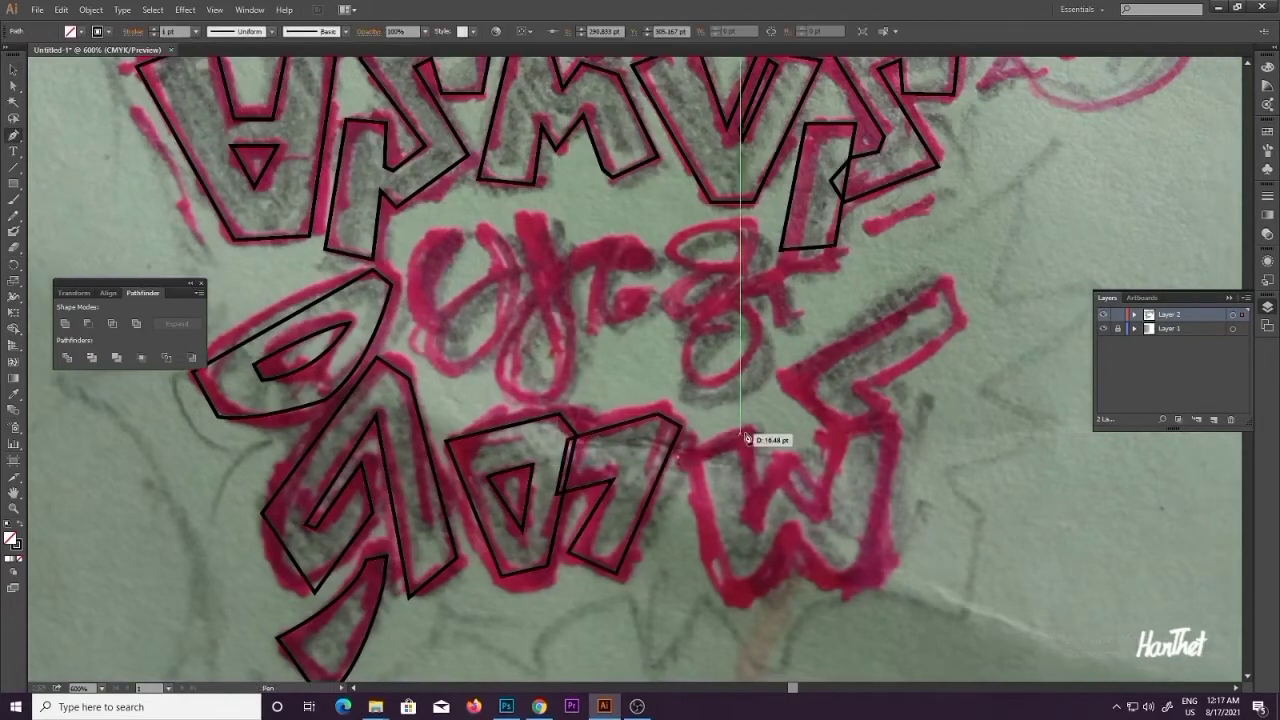
{"action": "left_click", "coordinate": [750, 432]}
{"action": "left_click", "coordinate": [759, 519]}
{"action": "left_click", "coordinate": [786, 470]}
{"action": "left_click", "coordinate": [815, 507]}
{"action": "left_click", "coordinate": [830, 437]}
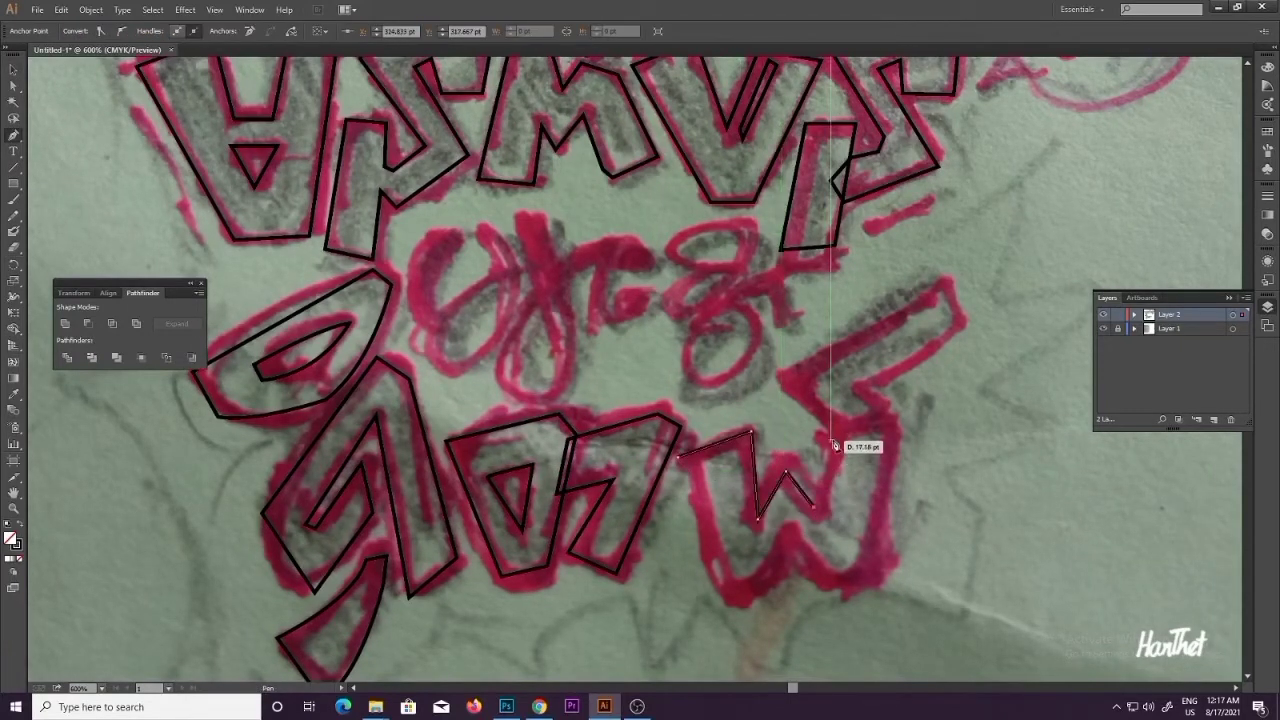
{"action": "left_click", "coordinate": [899, 432]}
{"action": "left_click", "coordinate": [835, 580]}
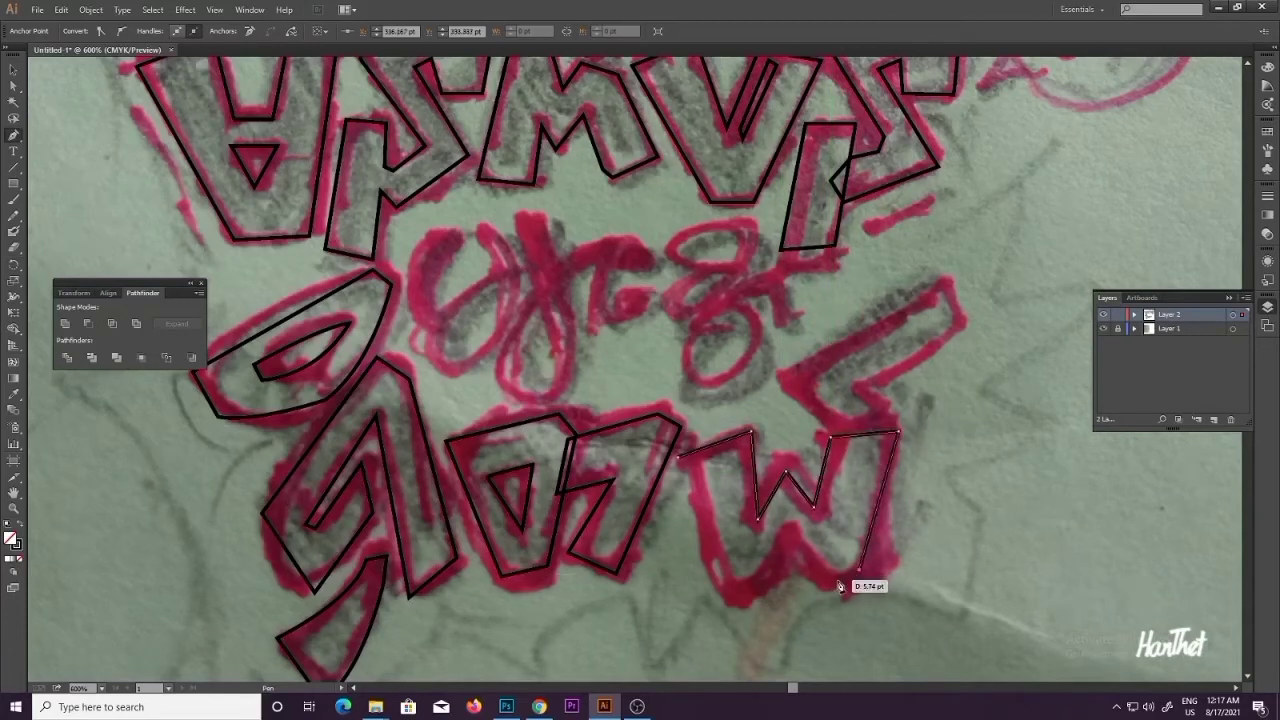
{"action": "left_click", "coordinate": [786, 538]}
{"action": "left_click", "coordinate": [761, 582]}
{"action": "left_click", "coordinate": [722, 590]}
{"action": "left_click", "coordinate": [679, 466]}
Step: Trace the bent slanted stroke above the W-shaped letter as a closed outline
{"action": "left_click_drag", "start_coordinate": [894, 526], "coordinate": [836, 550]}
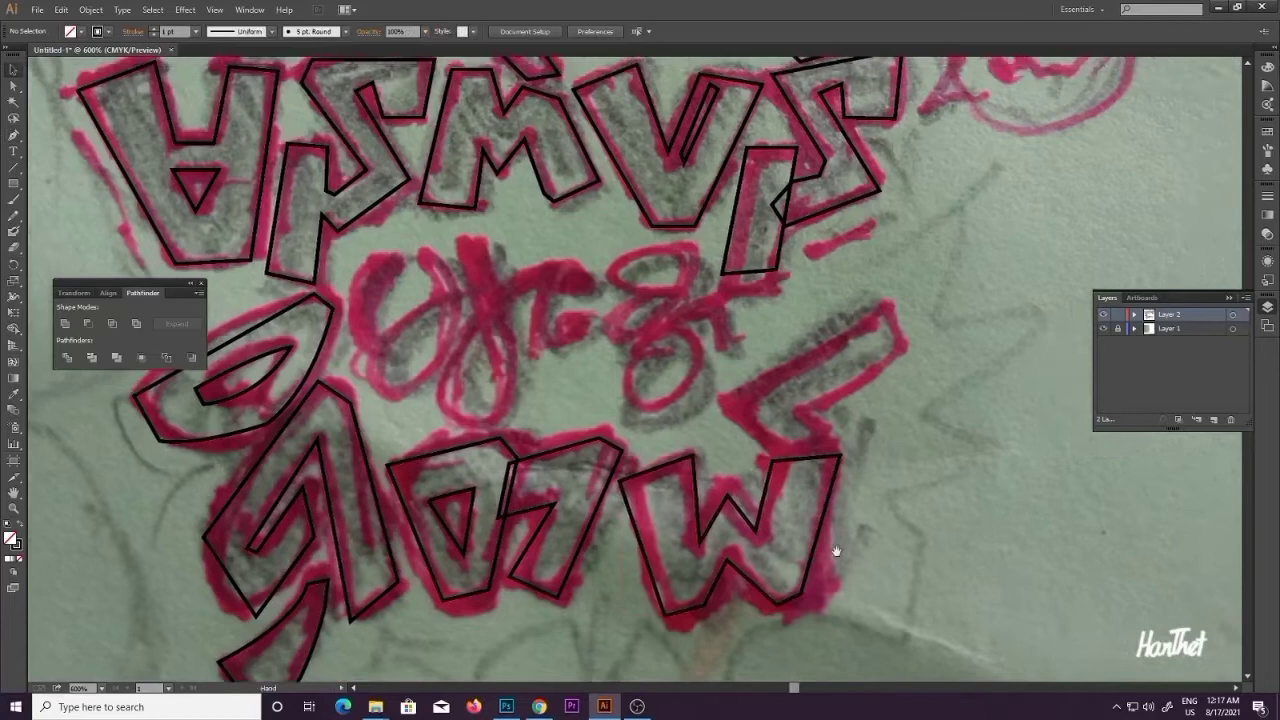
{"action": "left_click", "coordinate": [787, 451]}
{"action": "left_click", "coordinate": [819, 438]}
{"action": "left_click", "coordinate": [795, 410]}
{"action": "left_click", "coordinate": [901, 355]}
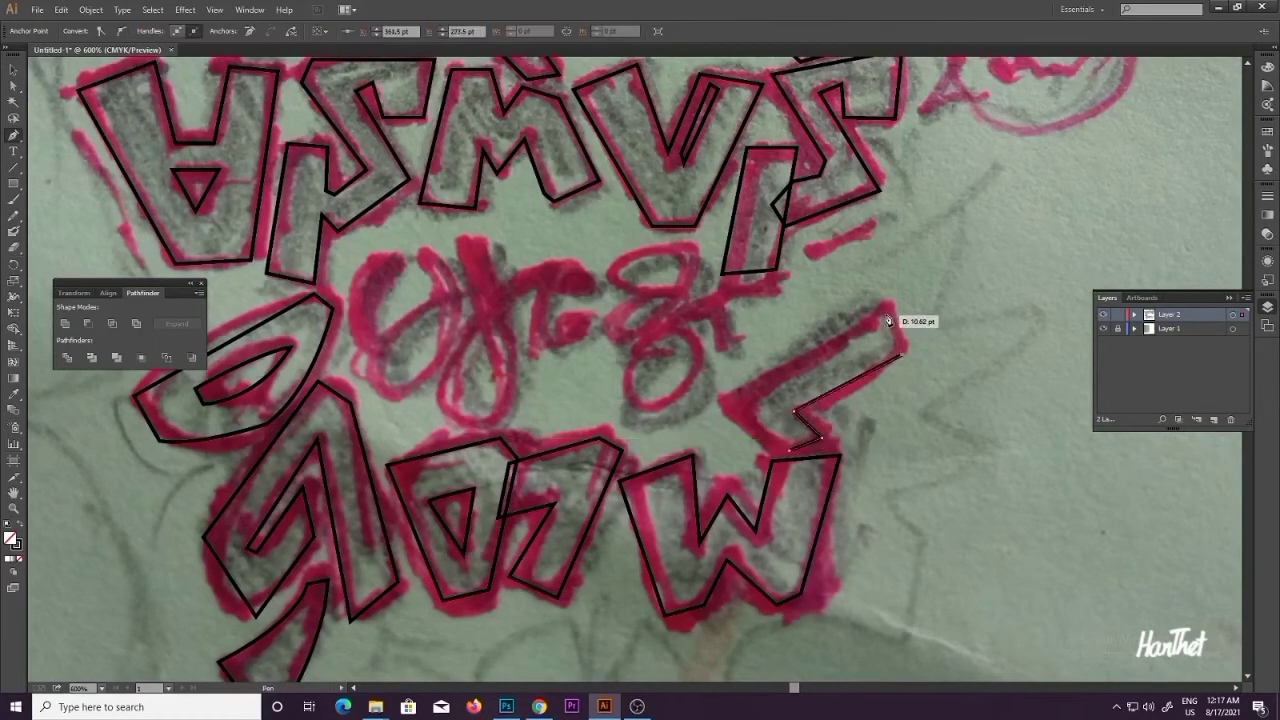
{"action": "left_click", "coordinate": [886, 310]}
{"action": "left_click", "coordinate": [724, 404]}
{"action": "left_click", "coordinate": [785, 448]}
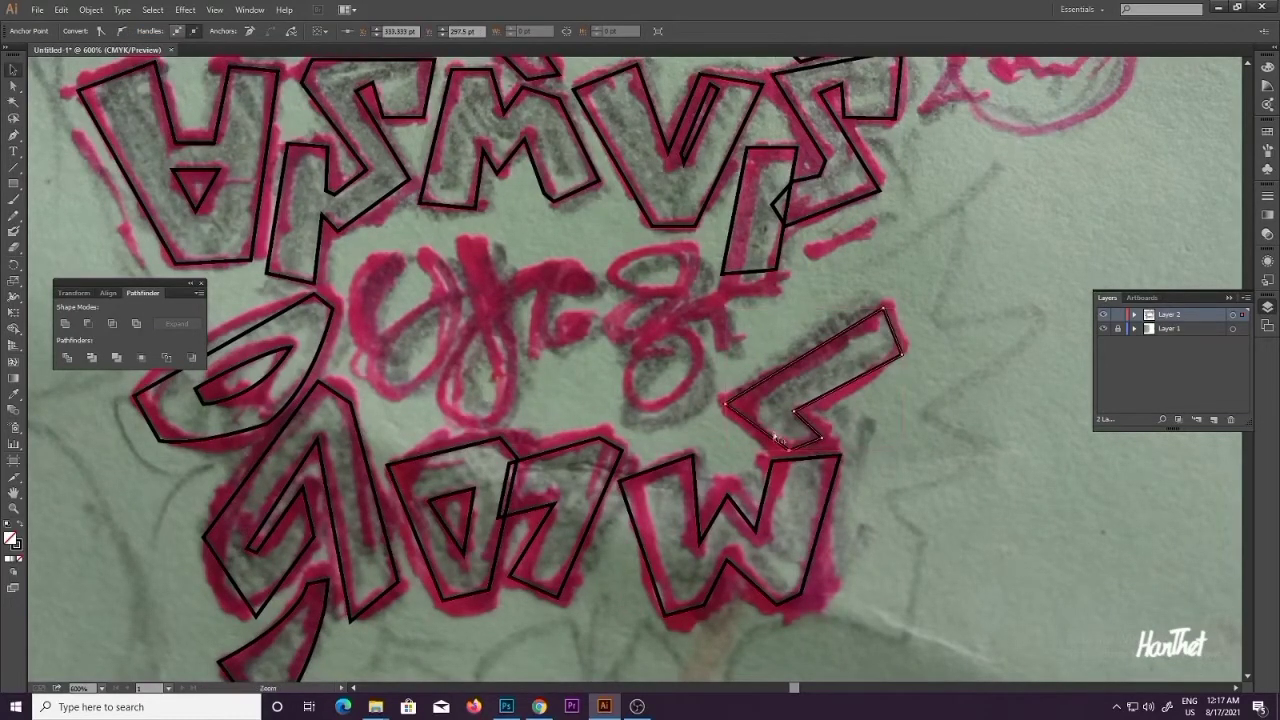
Step: Hide Layer 1 with the scanned sketch so only the traced outlines remain in view
{"action": "left_click", "coordinate": [778, 440], "text": "ctrl+alt"}
{"action": "left_click", "coordinate": [748, 431], "text": "ctrl+alt"}
{"action": "left_click_drag", "start_coordinate": [666, 434], "coordinate": [830, 508]}
{"action": "left_click", "coordinate": [816, 432]}
{"action": "left_click", "coordinate": [762, 426], "text": "ctrl+alt"}
{"action": "left_click_drag", "start_coordinate": [750, 426], "coordinate": [836, 404]}
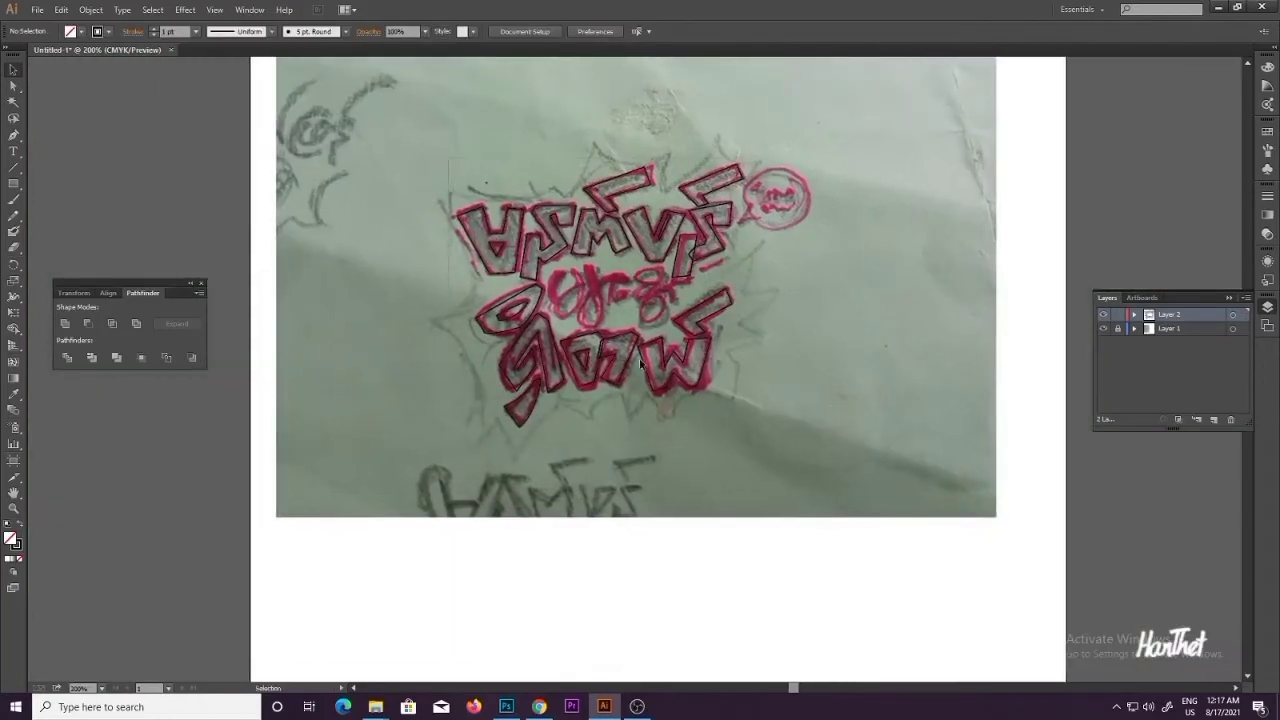
{"action": "left_click_drag", "start_coordinate": [640, 364], "coordinate": [748, 412]}
{"action": "left_click", "coordinate": [871, 373]}
{"action": "left_click", "coordinate": [1103, 328]}
Step: Select all the traced lettering, move it lower on the artboard and deselect it
{"action": "left_click_drag", "start_coordinate": [600, 290], "coordinate": [634, 283]}
{"action": "left_click_drag", "start_coordinate": [448, 144], "coordinate": [740, 420]}
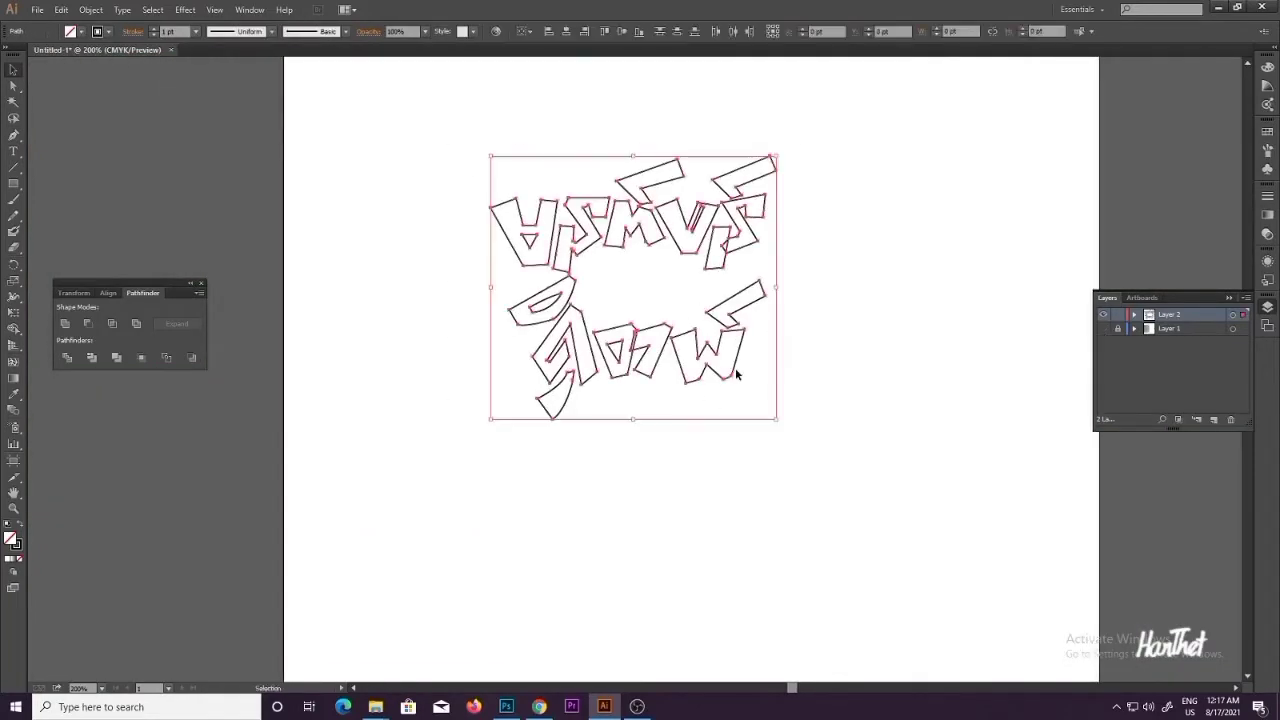
{"action": "left_click_drag", "start_coordinate": [735, 372], "coordinate": [724, 482]}
{"action": "left_click", "coordinate": [658, 378]}
{"action": "left_click", "coordinate": [660, 384], "text": "ctrl"}
{"action": "left_click_drag", "start_coordinate": [660, 386], "coordinate": [655, 360]}
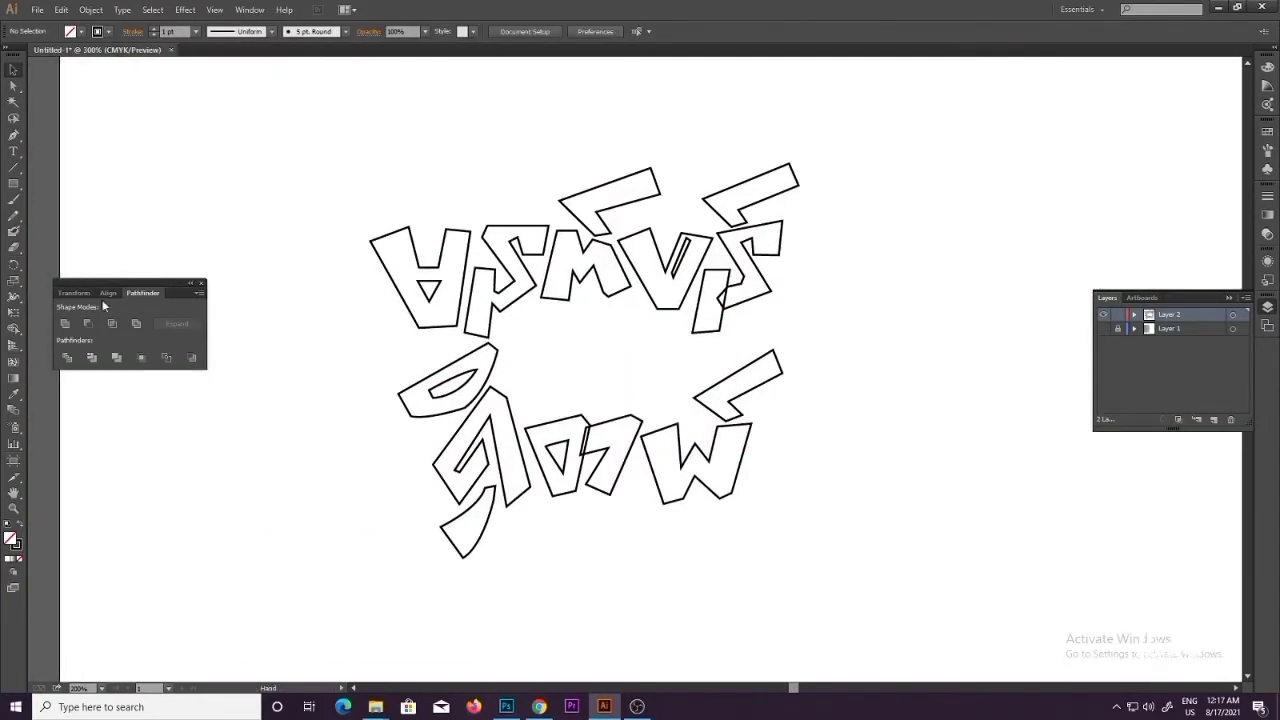
Step: Subtract the triangular counter from the first letter of the top word with Minus Front
{"action": "left_click_drag", "start_coordinate": [672, 280], "coordinate": [709, 295]}
{"action": "left_click", "coordinate": [613, 305], "text": "ctrl"}
{"action": "left_click_drag", "start_coordinate": [528, 309], "coordinate": [548, 314]}
{"action": "key", "text": "a"}
{"action": "left_click", "coordinate": [459, 387]}
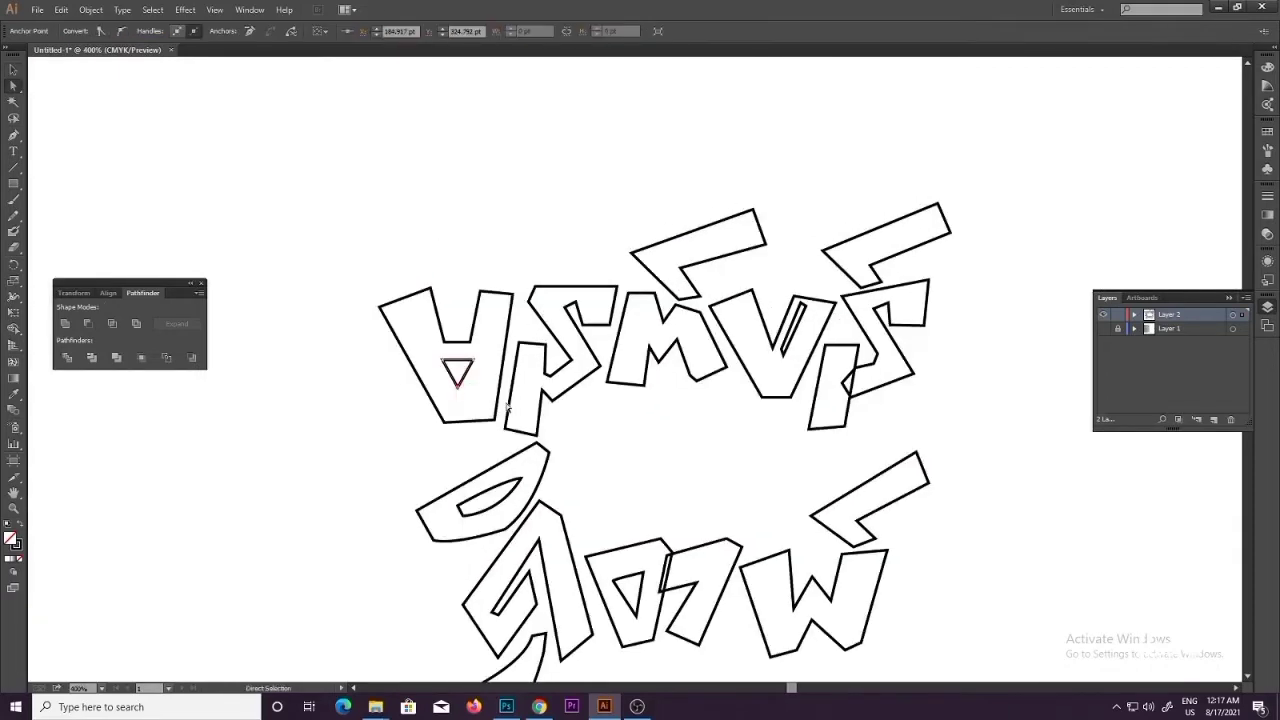
{"action": "left_click", "coordinate": [392, 410]}
{"action": "scroll", "coordinate": [549, 253], "scroll_direction": "down", "scroll_amount": 1}
{"action": "left_click_drag", "start_coordinate": [447, 257], "coordinate": [446, 348]}
{"action": "left_click", "coordinate": [88, 324]}
{"action": "left_click", "coordinate": [310, 325]}
{"action": "key", "text": "ctrl+z"}
{"action": "left_click", "coordinate": [584, 248]}
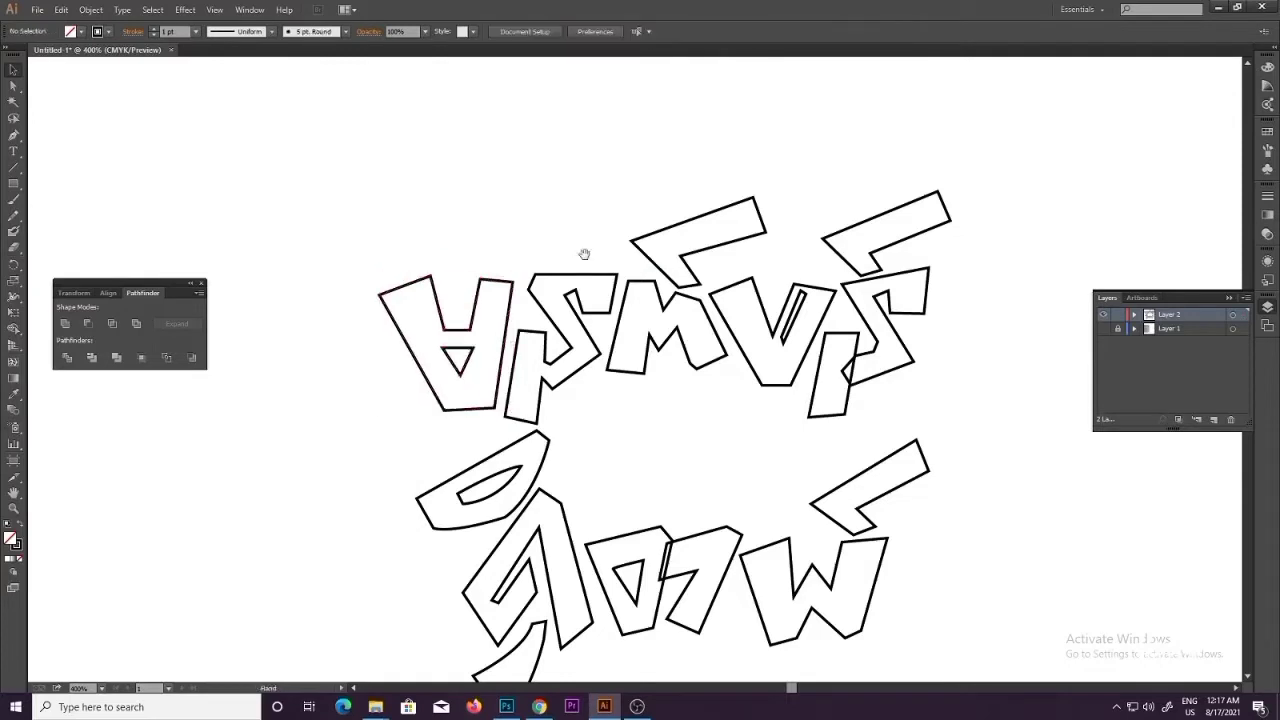
Step: Subtract the narrow slanted counter from the V-shaped letter in the top word
{"action": "left_click_drag", "start_coordinate": [586, 254], "coordinate": [516, 246]}
{"action": "left_click_drag", "start_coordinate": [706, 271], "coordinate": [728, 315]}
{"action": "left_click", "coordinate": [90, 325]}
{"action": "left_click", "coordinate": [620, 410]}
Step: Unite the two overlapping parts of the top word's last letter into one shape
{"action": "left_click", "coordinate": [740, 372]}
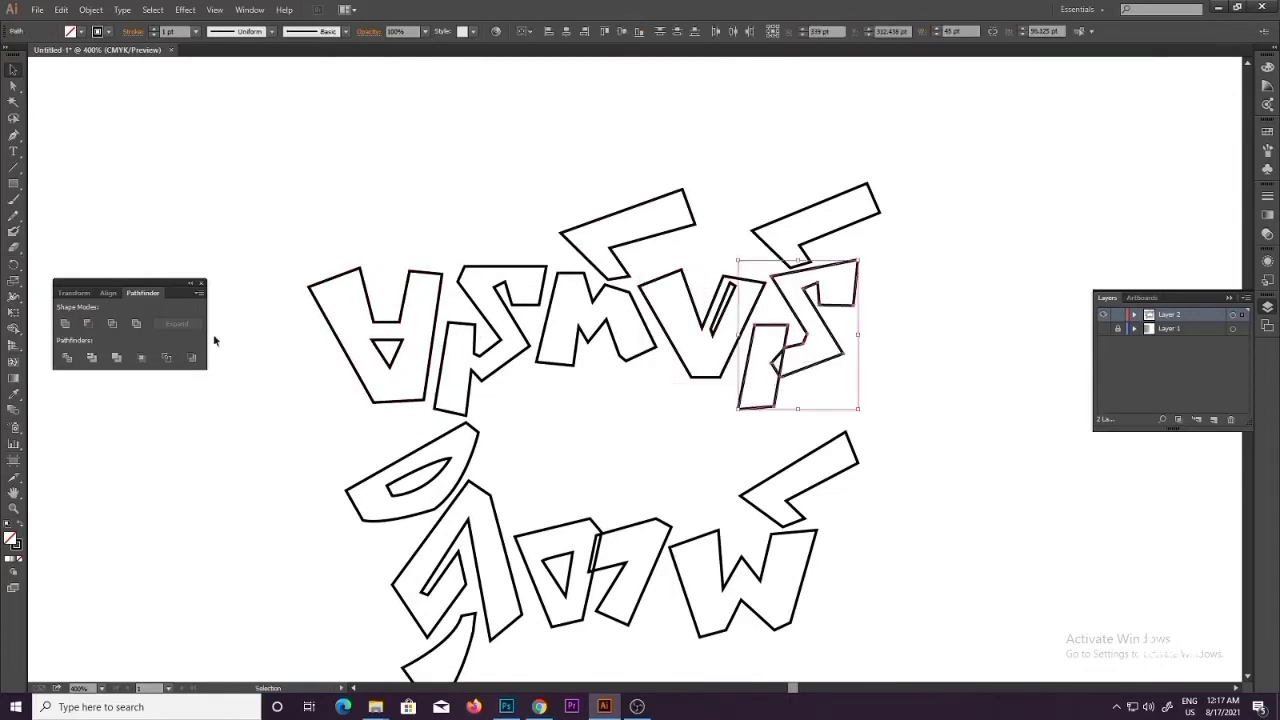
{"action": "left_click", "coordinate": [65, 325]}
{"action": "left_click", "coordinate": [392, 229]}
{"action": "left_click_drag", "start_coordinate": [514, 269], "coordinate": [550, 202]}
{"action": "left_click_drag", "start_coordinate": [665, 301], "coordinate": [645, 348]}
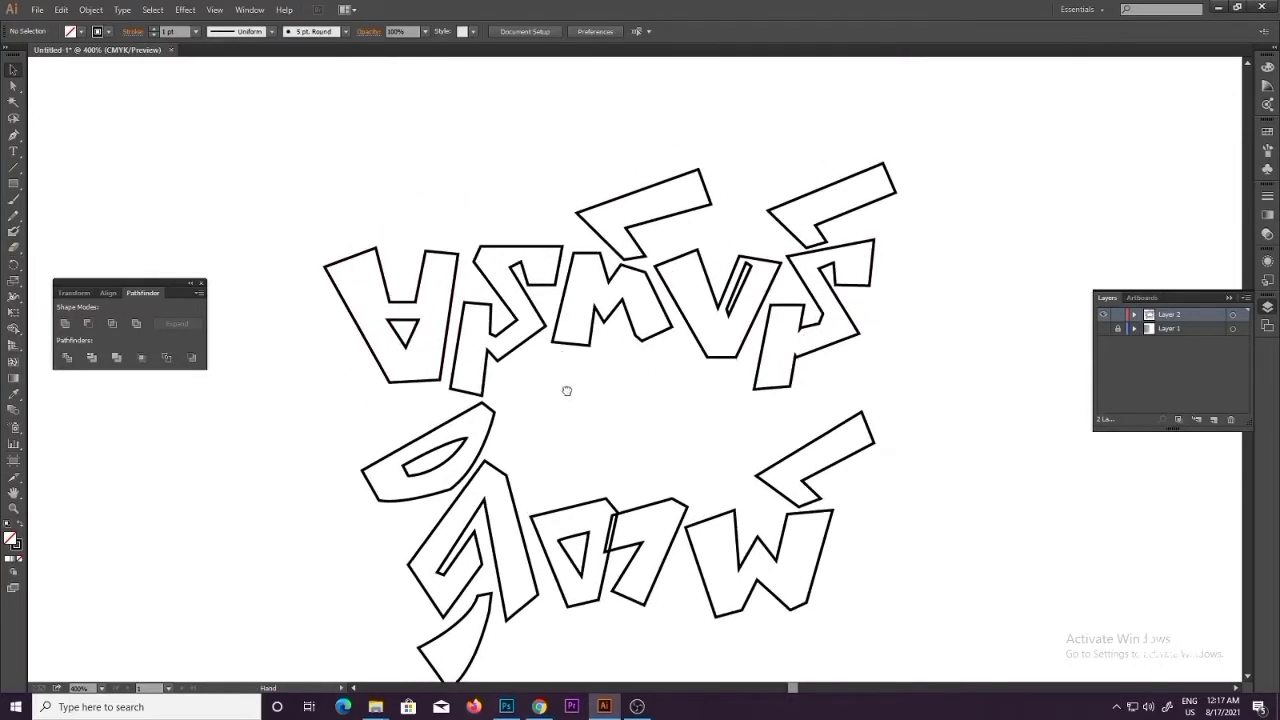
{"action": "left_click_drag", "start_coordinate": [567, 391], "coordinate": [574, 371]}
{"action": "key", "text": "a"}
{"action": "left_click", "coordinate": [803, 335]}
{"action": "left_click", "coordinate": [822, 404]}
Step: Subtract the curved counter from the leaf-shaped mark above the bottom word's first letter
{"action": "left_click_drag", "start_coordinate": [684, 404], "coordinate": [708, 332]}
{"action": "left_click", "coordinate": [132, 326]}
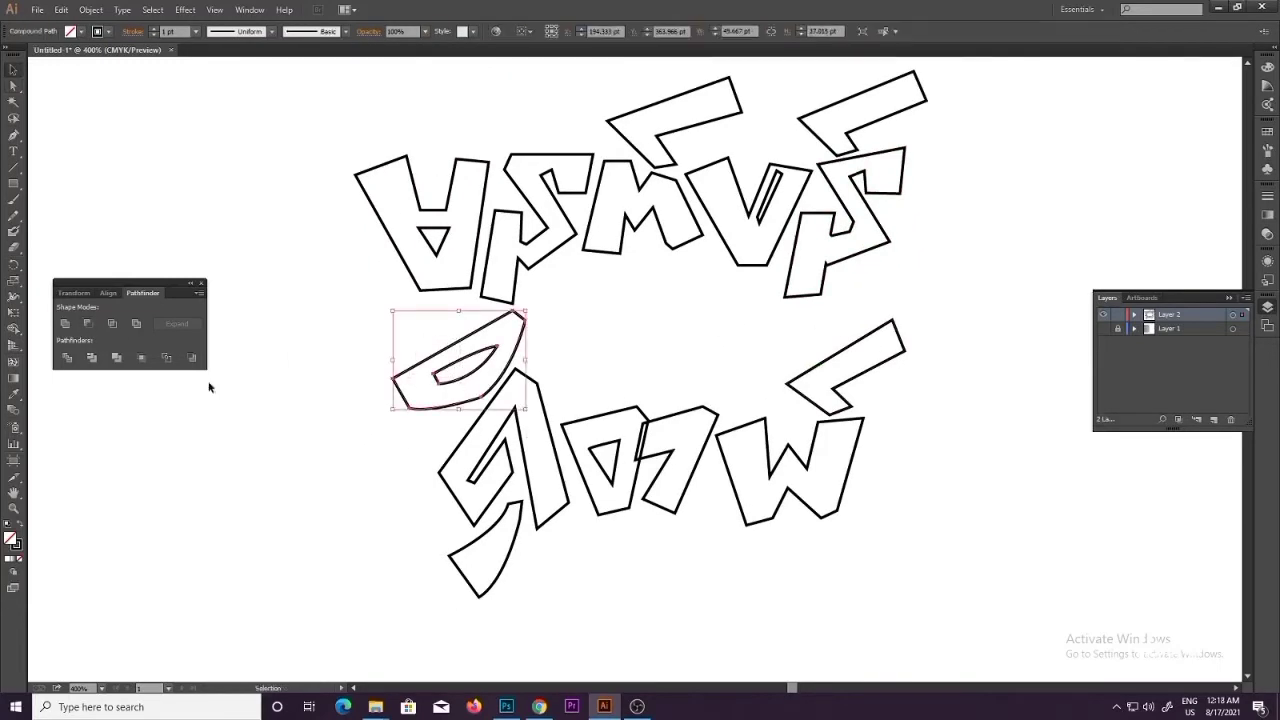
{"action": "left_click", "coordinate": [312, 404]}
Step: Shift the left anchor of the tail-shaped mark below the bottom word's first letter slightly inward
{"action": "left_click", "coordinate": [417, 407]}
{"action": "left_click", "coordinate": [450, 567]}
{"action": "key", "text": "a"}
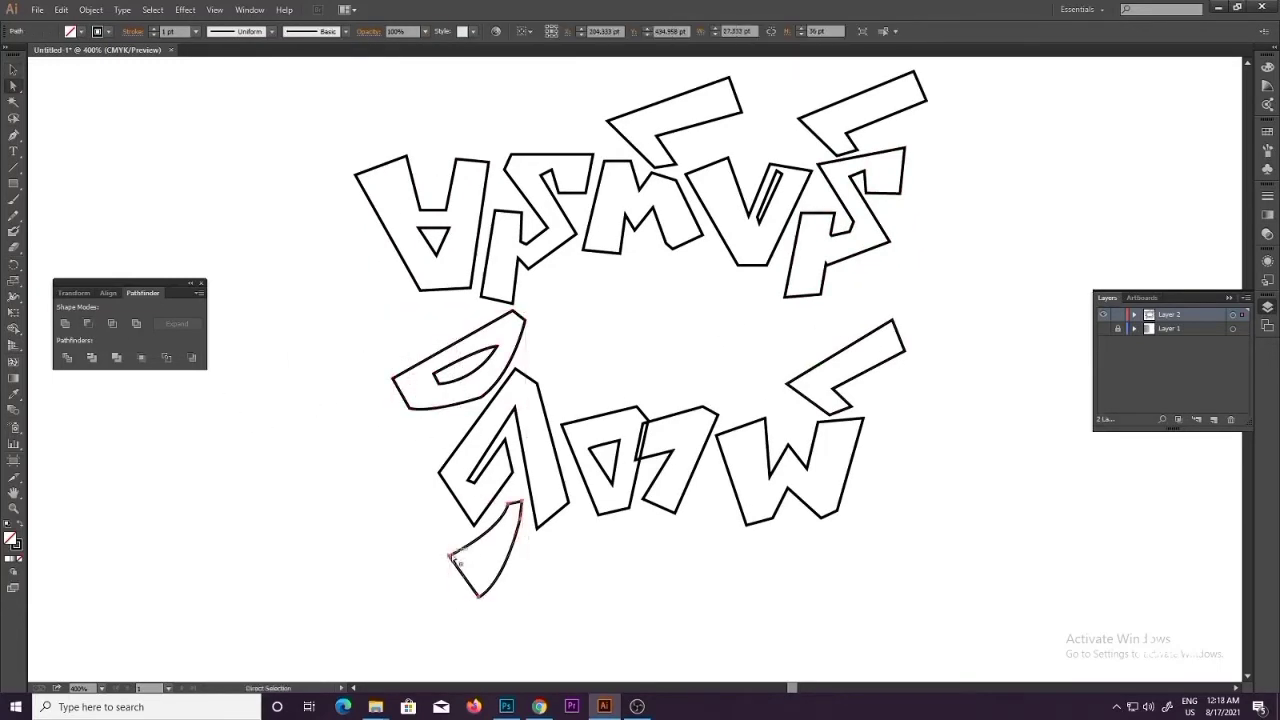
{"action": "left_click", "coordinate": [500, 563]}
{"action": "key", "text": "v"}
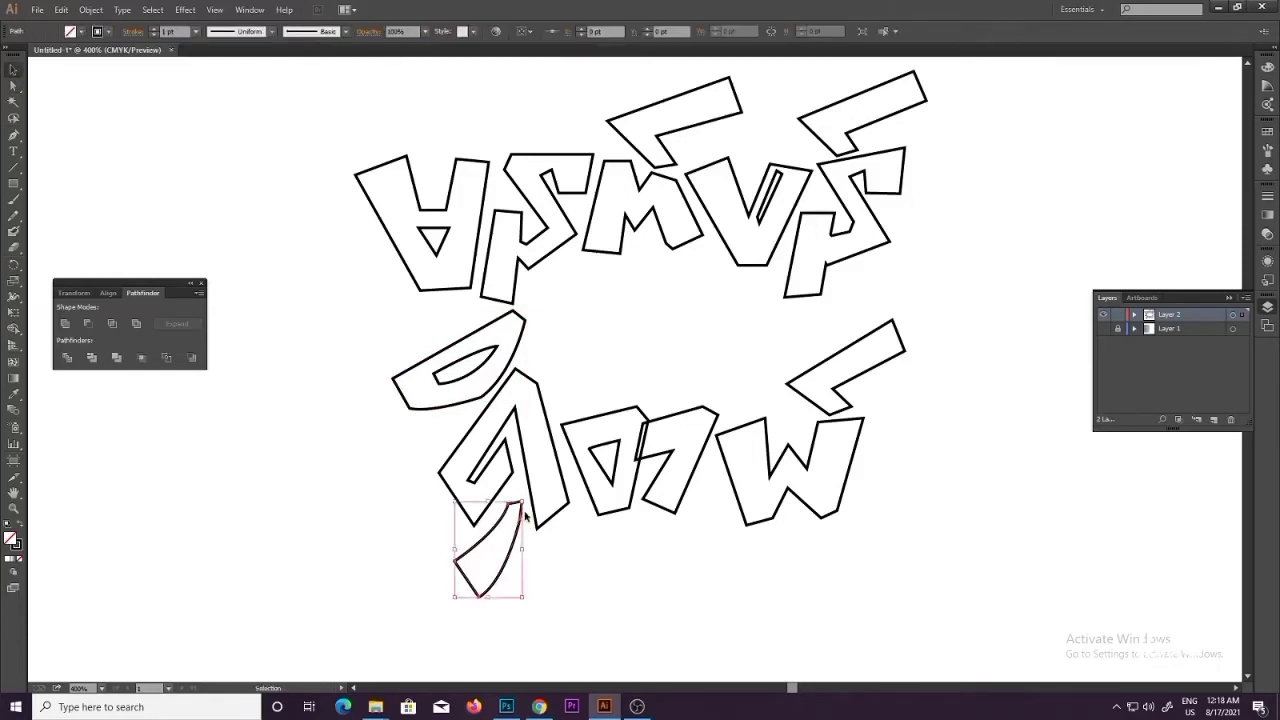
Step: Nudge the bottom word's first letter with its leaf-shaped mark and tail slightly down and to the right
{"action": "left_click_drag", "start_coordinate": [407, 327], "coordinate": [527, 557]}
{"action": "key", "text": "Down"}
{"action": "key", "text": "Right"}
{"action": "left_click", "coordinate": [635, 521]}
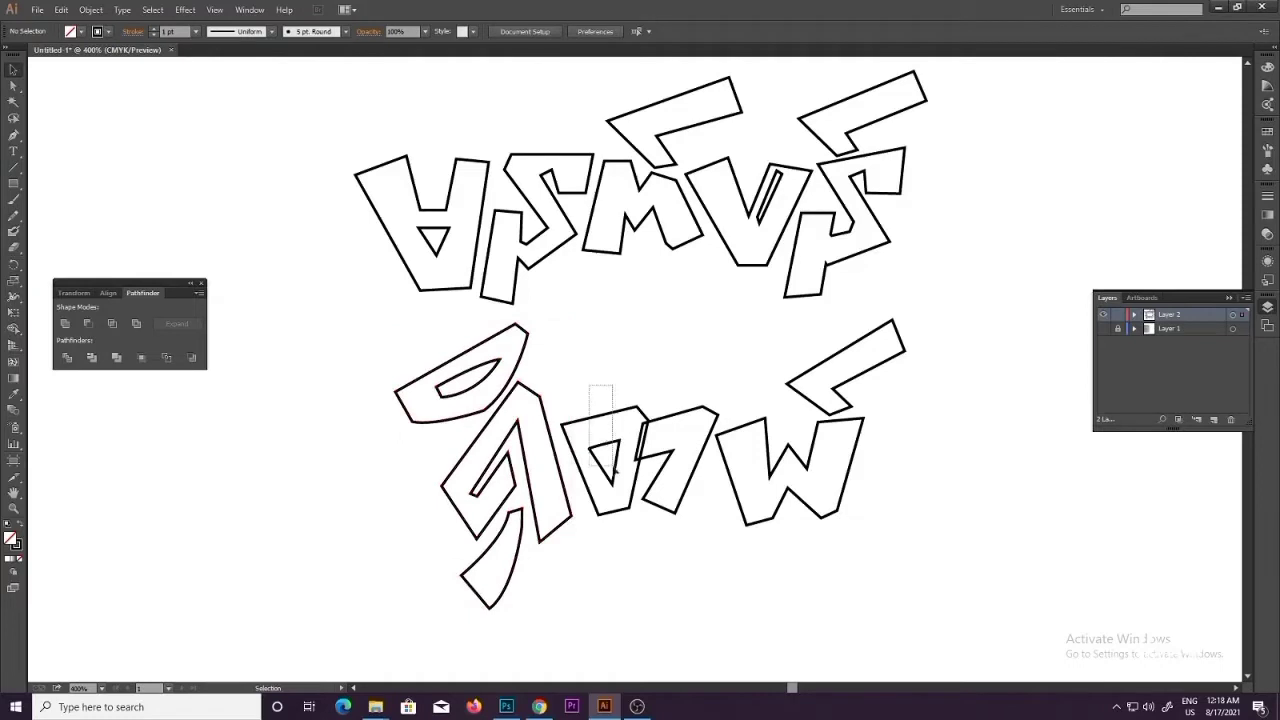
Step: Subtract the triangular counter from the bottom word's second letter, then unite that letter with the overlapping third letter
{"action": "left_click_drag", "start_coordinate": [614, 468], "coordinate": [616, 471]}
{"action": "left_click", "coordinate": [88, 324]}
{"action": "left_click", "coordinate": [644, 423], "text": "shift"}
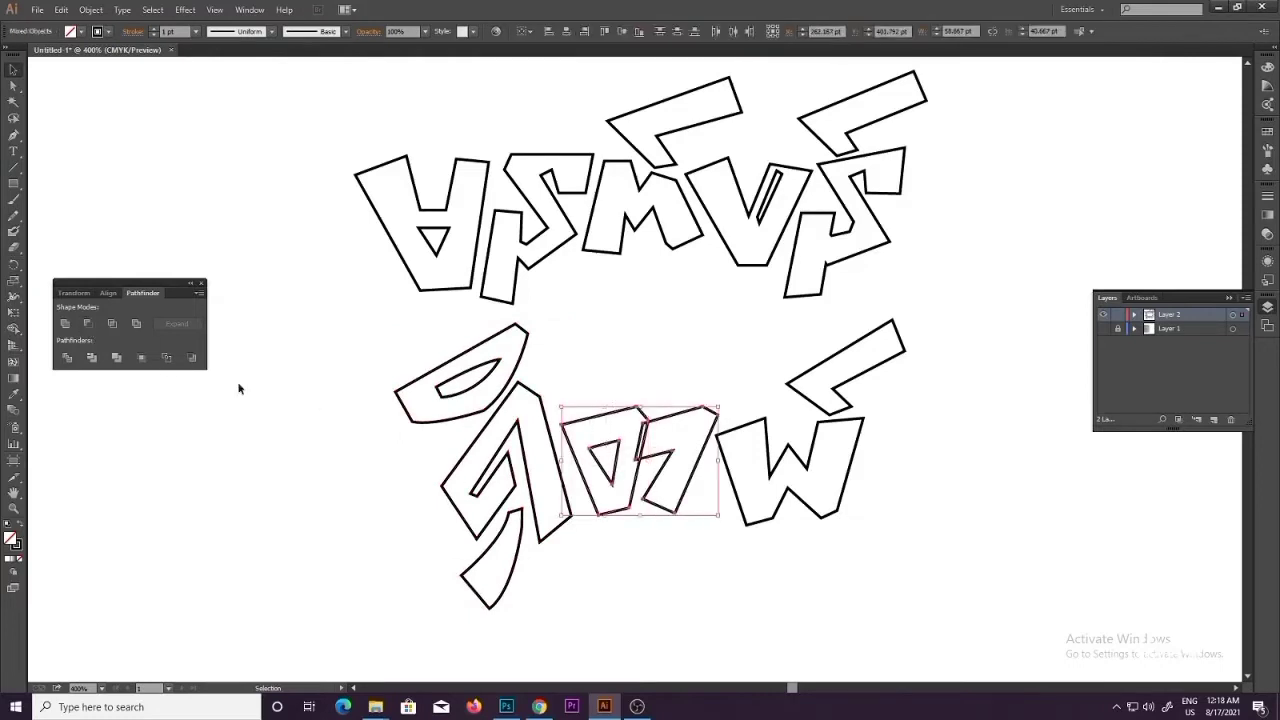
{"action": "left_click", "coordinate": [84, 325]}
{"action": "key", "text": "ctrl+z"}
{"action": "left_click", "coordinate": [66, 324]}
{"action": "left_click", "coordinate": [588, 328]}
{"action": "left_click_drag", "start_coordinate": [658, 429], "coordinate": [558, 453]}
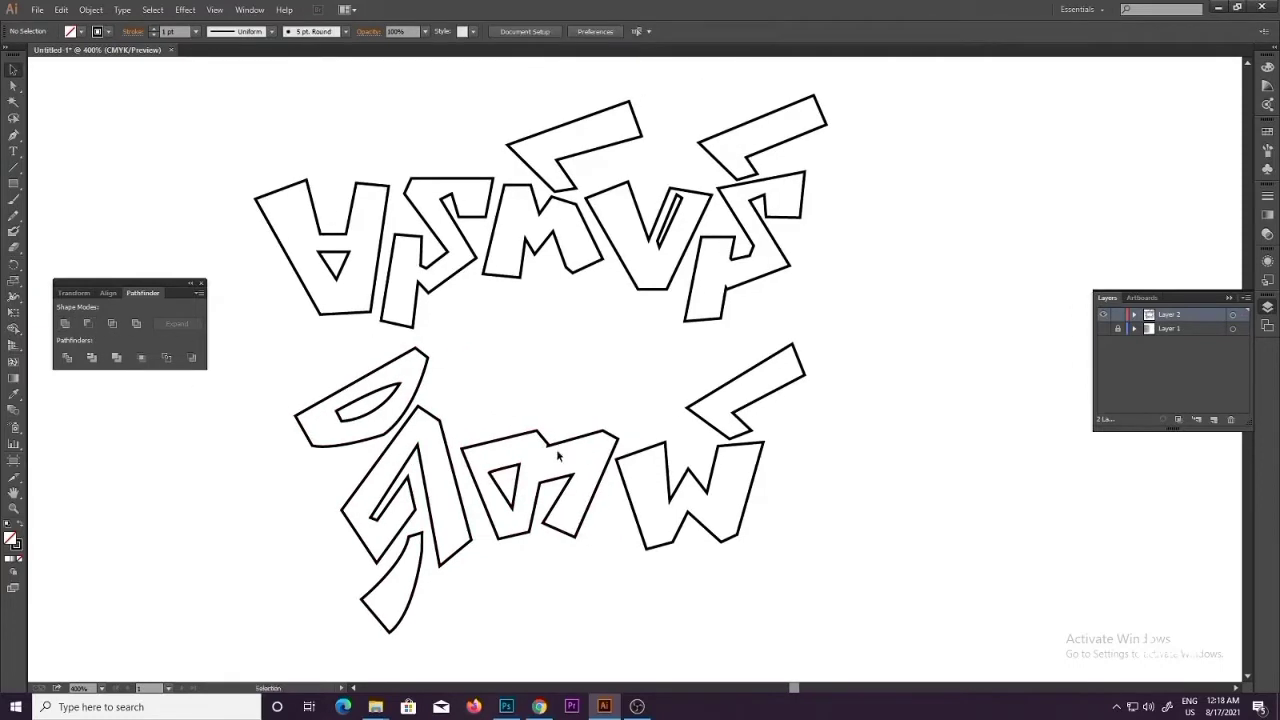
Step: Nudge the merged middle letter of the bottom word slightly left, closer to the first letter
{"action": "left_click", "coordinate": [625, 383], "text": "ctrl+alt"}
{"action": "left_click_drag", "start_coordinate": [611, 531], "coordinate": [768, 576]}
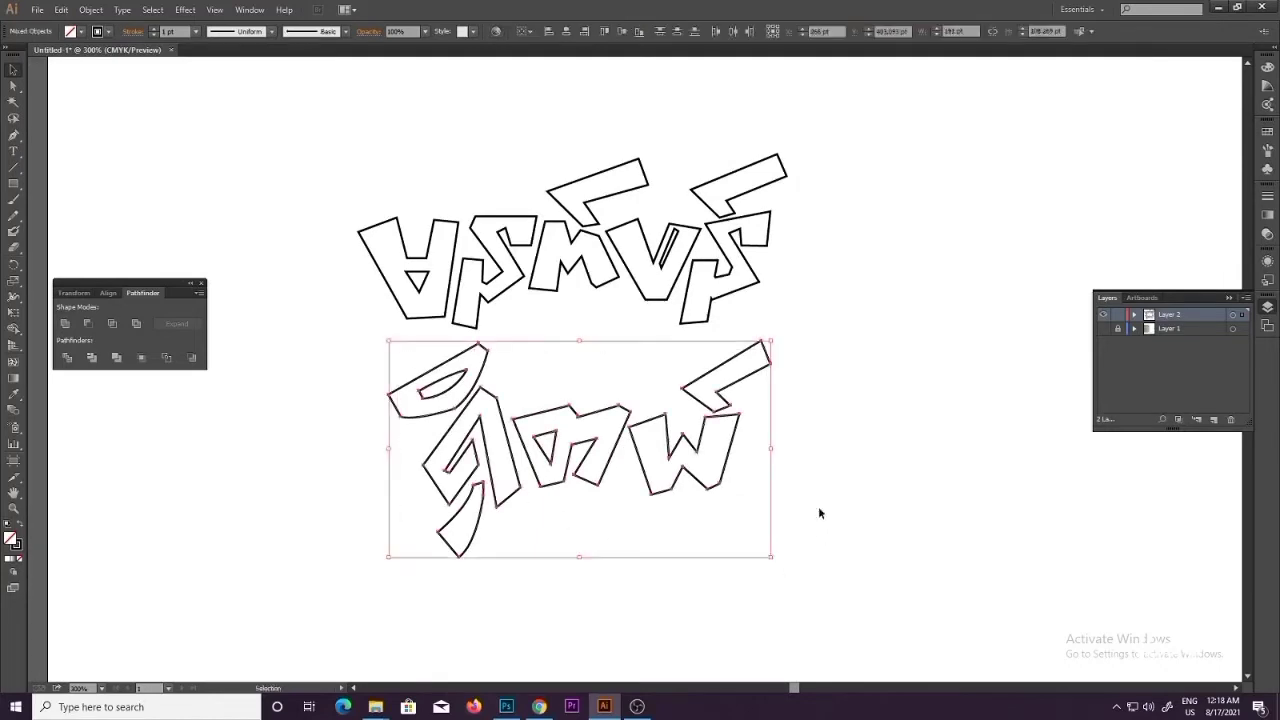
{"action": "left_click", "coordinate": [818, 508]}
{"action": "left_click_drag", "start_coordinate": [541, 395], "coordinate": [602, 546]}
{"action": "key", "text": "Left"}
{"action": "key", "text": "Left"}
{"action": "left_click", "coordinate": [741, 468]}
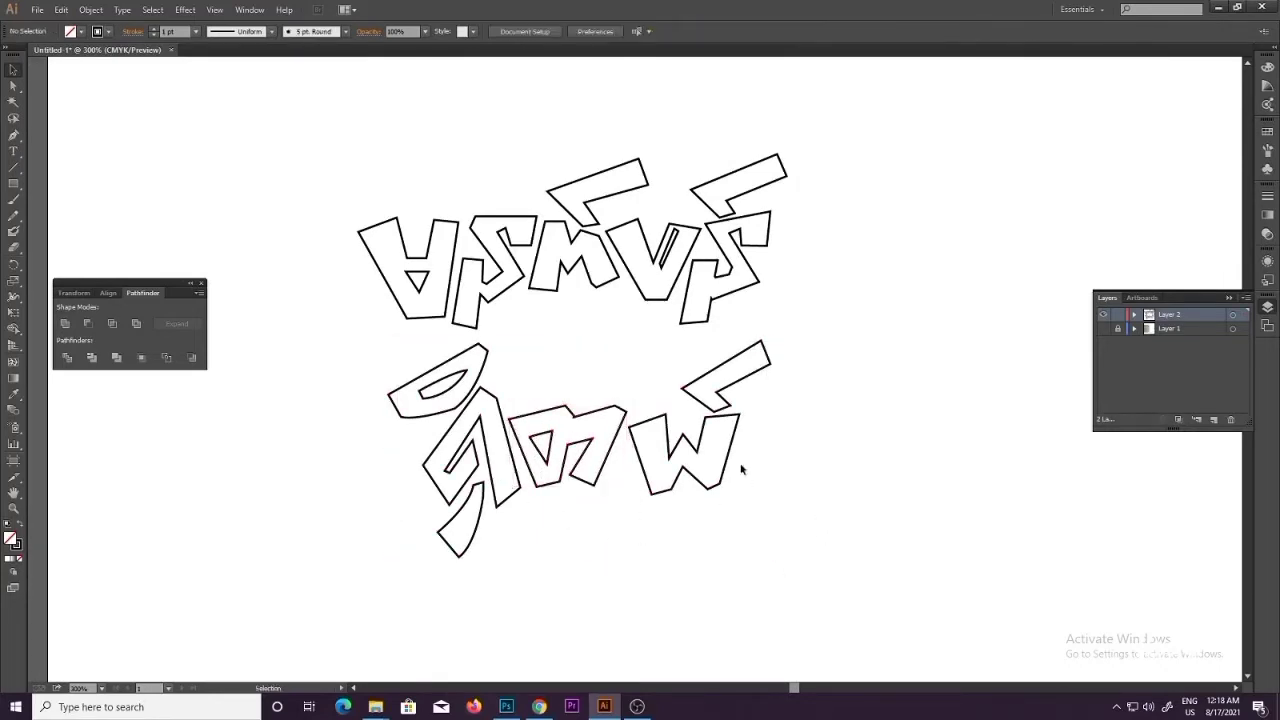
Step: Rotate the W-shaped letter and the stroke above it slightly clockwise
{"action": "left_click_drag", "start_coordinate": [751, 497], "coordinate": [822, 428]}
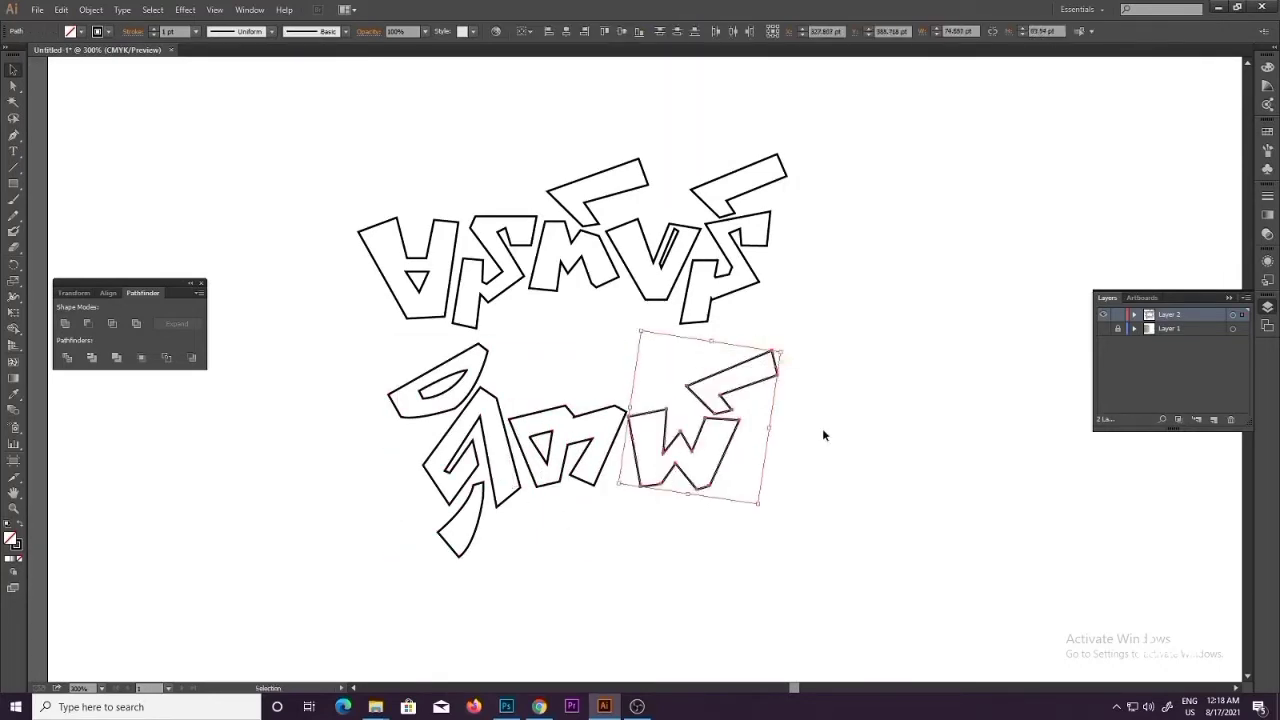
{"action": "left_click", "coordinate": [822, 428]}
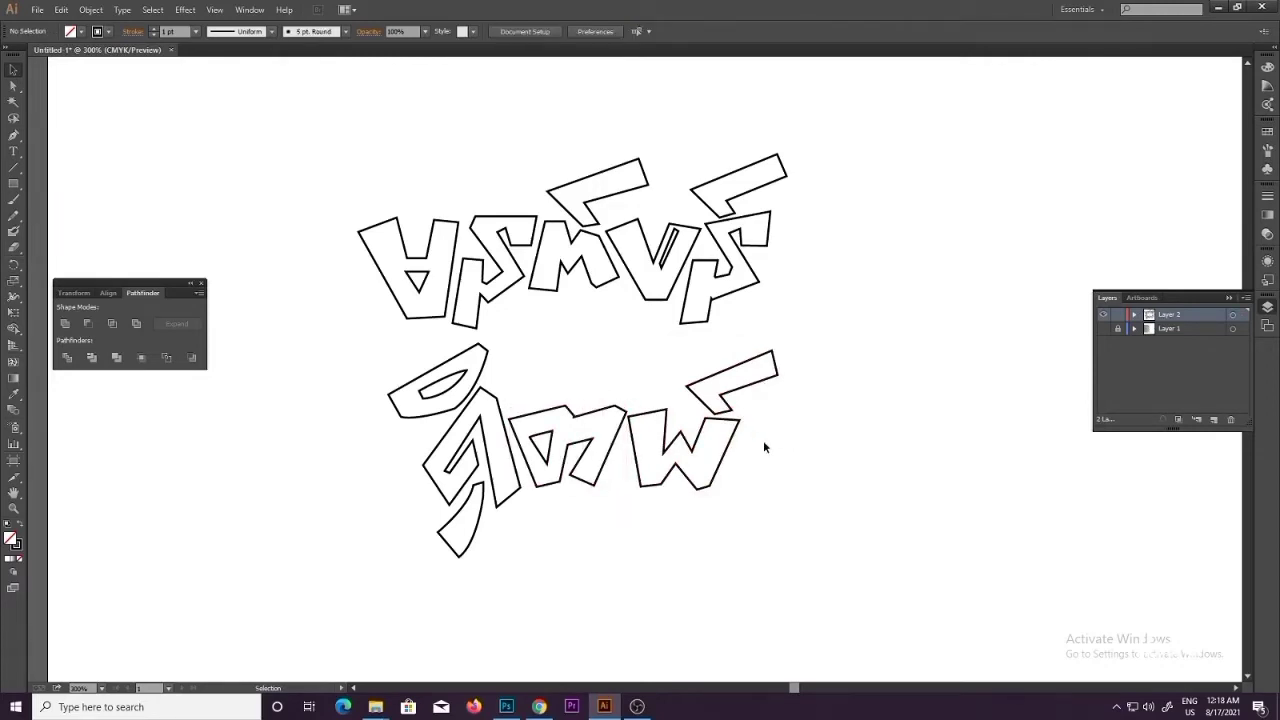
{"action": "scroll", "coordinate": [640, 440], "scroll_direction": "up", "scroll_amount": 2}
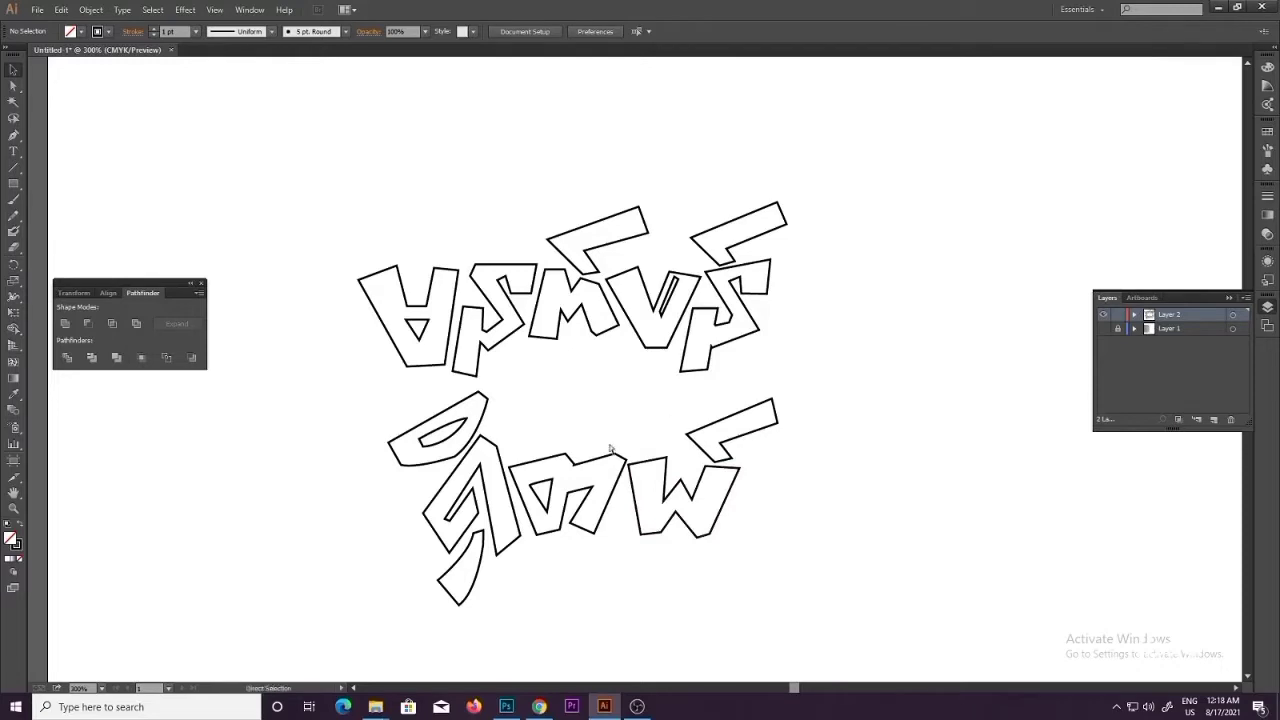
{"action": "scroll", "coordinate": [599, 437], "scroll_direction": "up", "scroll_amount": 1, "text": "alt"}
Step: Shift the lower anchors of the merged letter's right leg slightly to the right
{"action": "key", "text": "a"}
{"action": "left_click", "coordinate": [582, 476]}
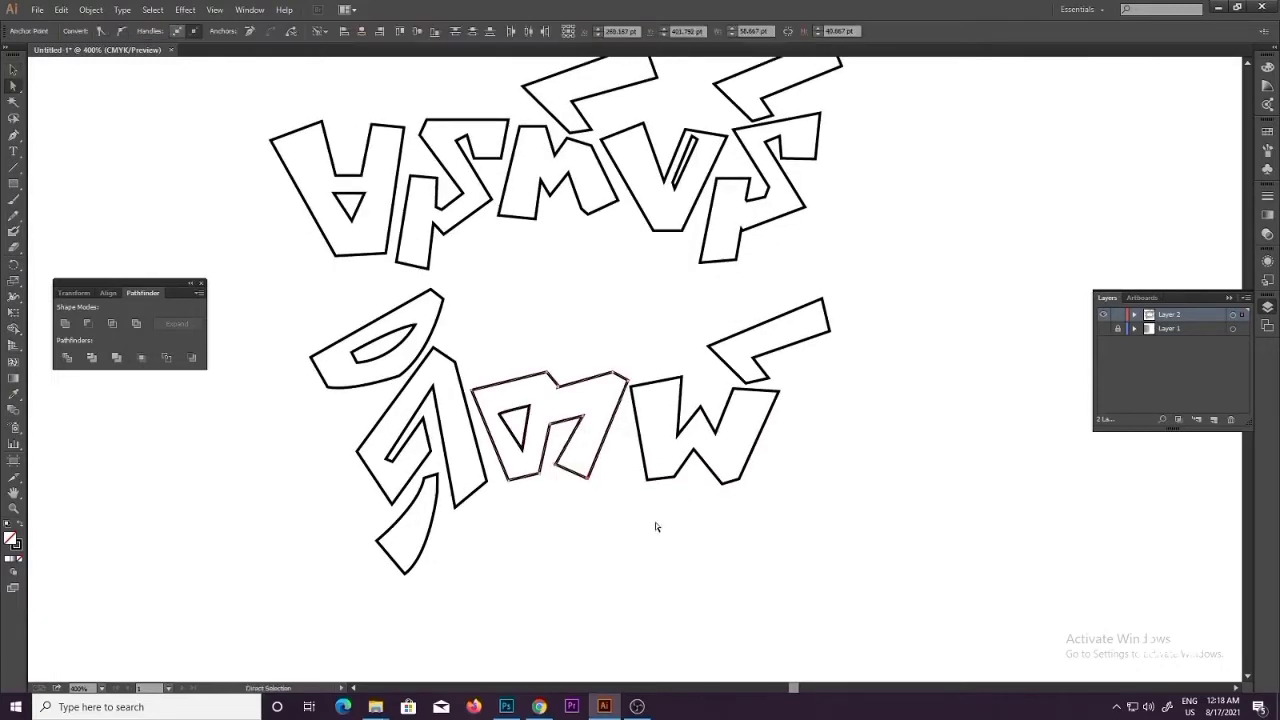
{"action": "key", "text": "Right"}
{"action": "left_click", "coordinate": [634, 537]}
{"action": "key", "text": "ctrl+z"}
{"action": "left_click", "coordinate": [655, 550]}
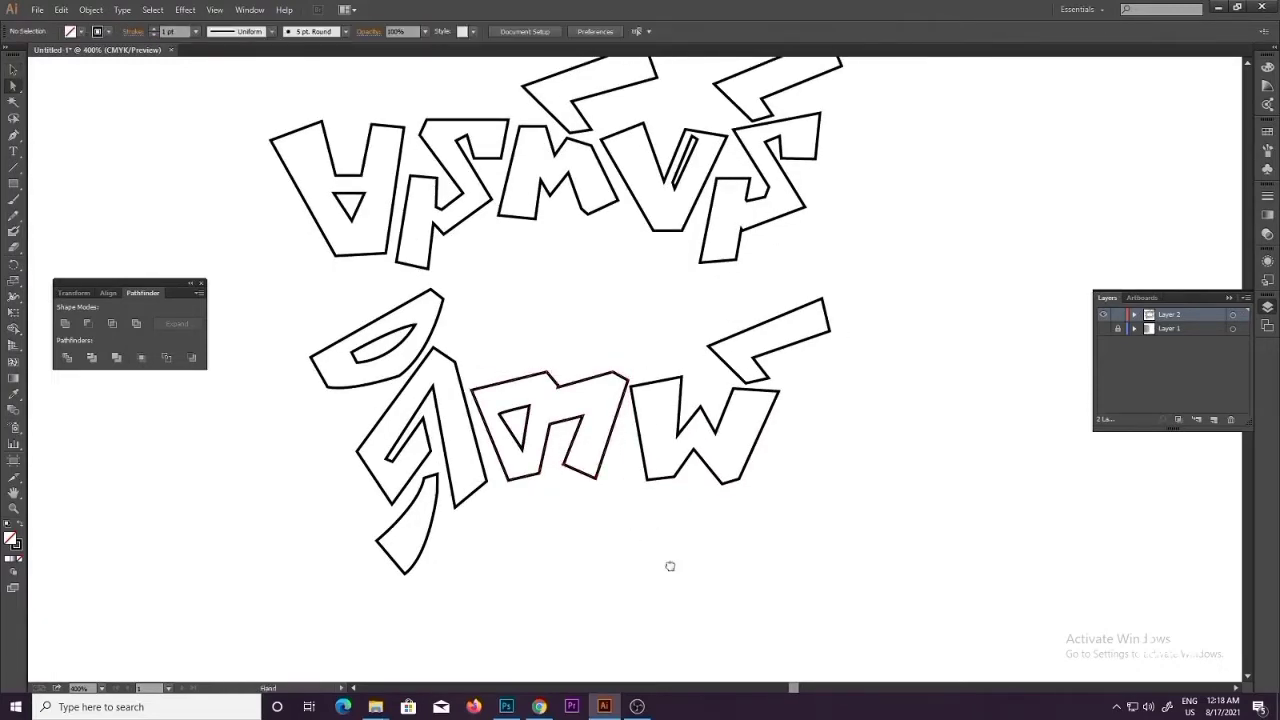
{"action": "left_click_drag", "start_coordinate": [669, 566], "coordinate": [698, 637]}
Step: Nudge the merged letter slightly right and the W-shaped letter with its stroke slightly up and left
{"action": "key", "text": "v"}
{"action": "left_click_drag", "start_coordinate": [708, 407], "coordinate": [756, 490]}
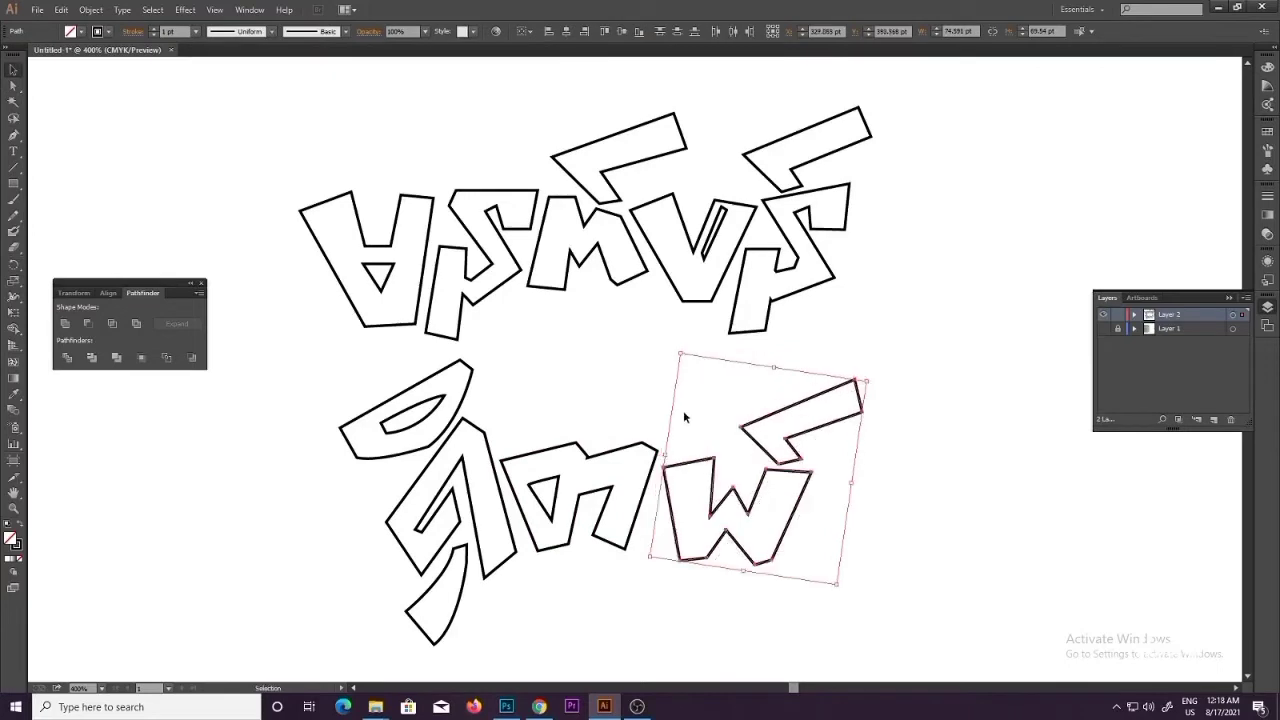
{"action": "left_click_drag", "start_coordinate": [571, 409], "coordinate": [622, 567]}
{"action": "left_click", "coordinate": [790, 596]}
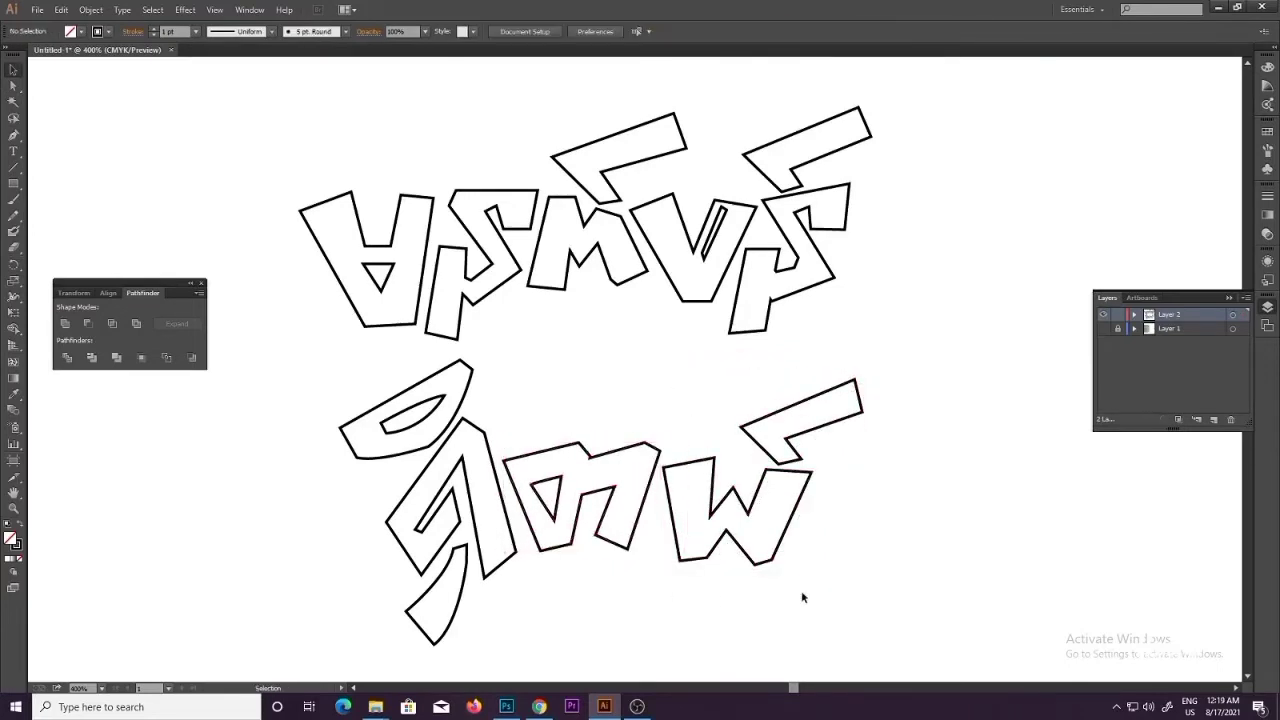
{"action": "left_click", "coordinate": [748, 467]}
{"action": "left_click", "coordinate": [744, 602]}
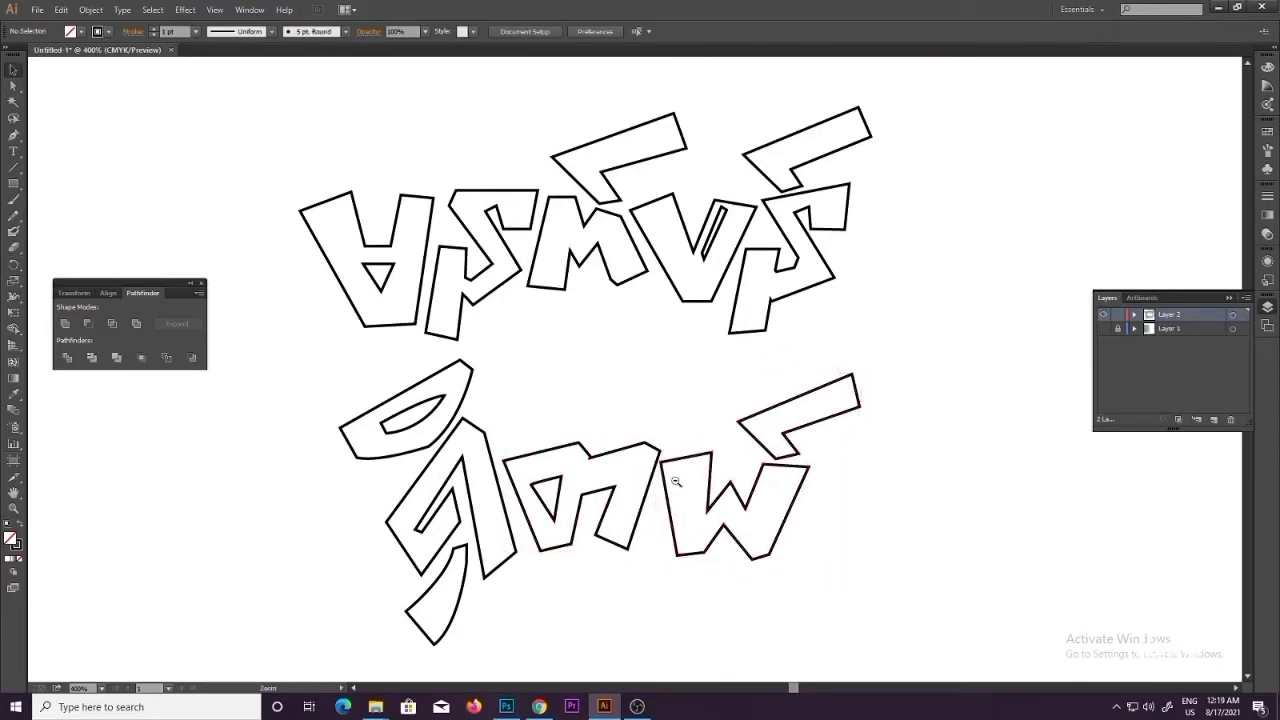
Step: Show and unlock Layer 1 and move the scanned sketch below the traced lettering on the artboard
{"action": "key", "text": "ctrl+1"}
{"action": "left_click_drag", "start_coordinate": [666, 482], "coordinate": [732, 503]}
{"action": "left_click", "coordinate": [1103, 328]}
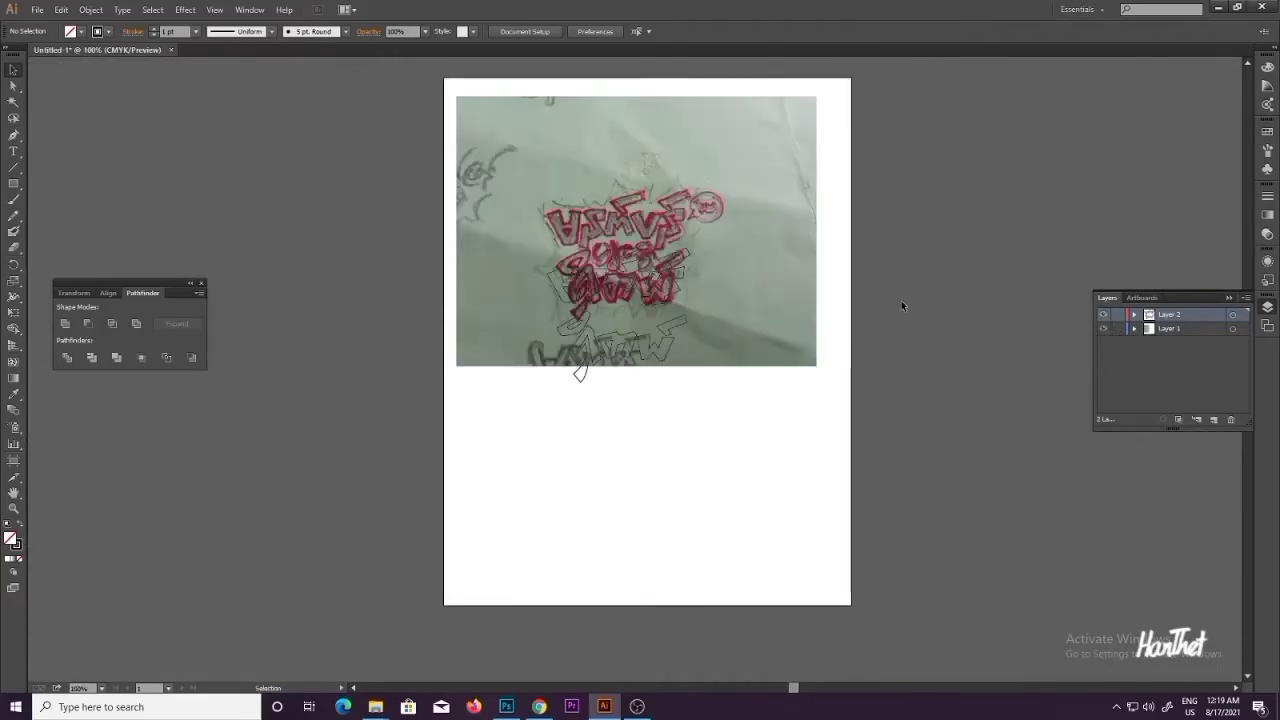
{"action": "left_click_drag", "start_coordinate": [755, 232], "coordinate": [755, 523]}
{"action": "left_click", "coordinate": [894, 448]}
{"action": "left_click_drag", "start_coordinate": [701, 329], "coordinate": [695, 374]}
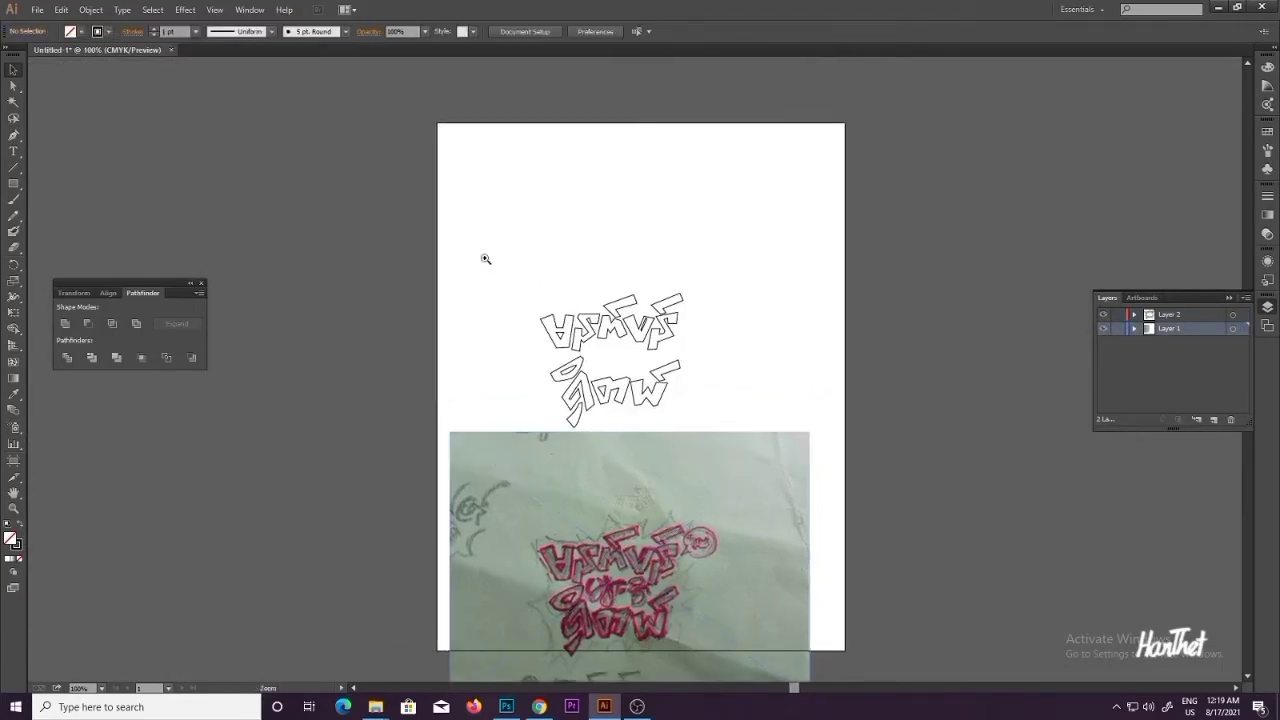
Step: Nudge the whole upper row of lettering slightly up
{"action": "left_click_drag", "start_coordinate": [485, 258], "coordinate": [753, 423]}
{"action": "left_click_drag", "start_coordinate": [361, 158], "coordinate": [828, 350]}
{"action": "key", "text": "Up"}
{"action": "key", "text": "Up"}
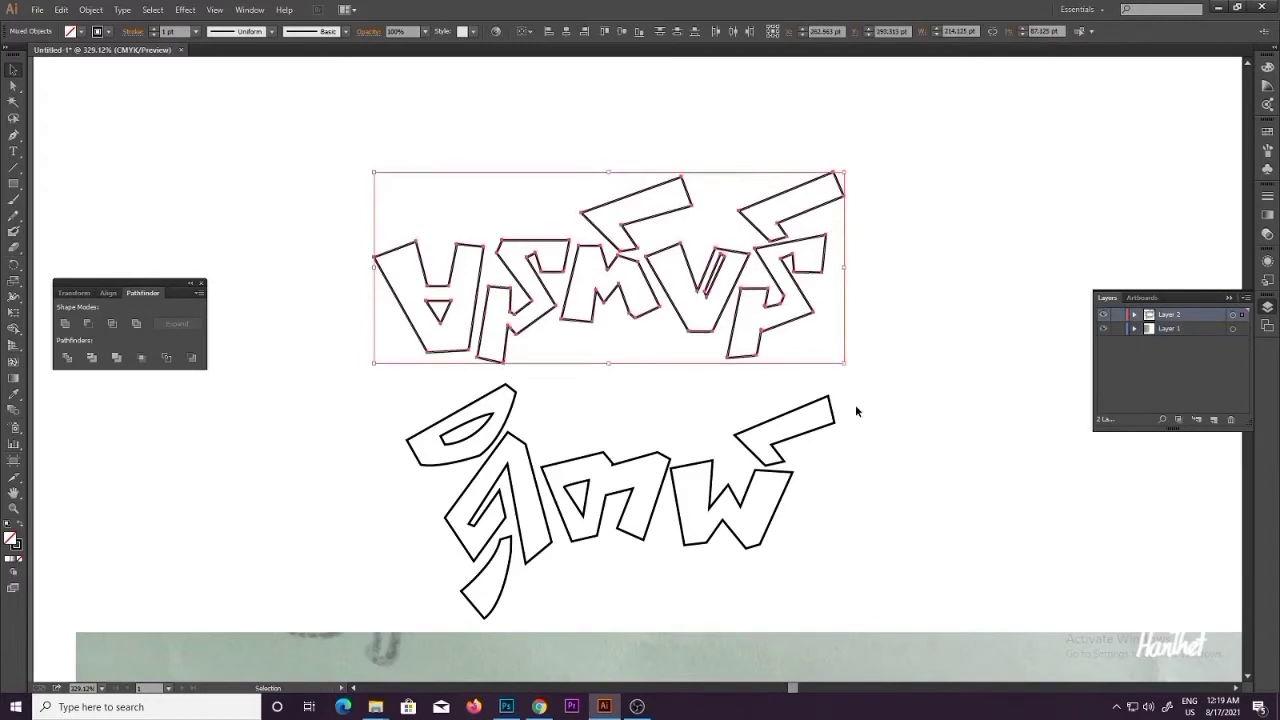
Step: Nudge the lower row's middle letter slightly up and left, and its W-shaped letter with the stroke above slightly down
{"action": "left_click_drag", "start_coordinate": [672, 430], "coordinate": [608, 529]}
{"action": "key", "text": "Up"}
{"action": "key", "text": "Left"}
{"action": "left_click_drag", "start_coordinate": [706, 410], "coordinate": [802, 551]}
{"action": "key", "text": "Down"}
{"action": "key", "text": "Left"}
{"action": "key", "text": "Down"}
{"action": "key", "text": "Right"}
{"action": "left_click", "coordinate": [876, 530]}
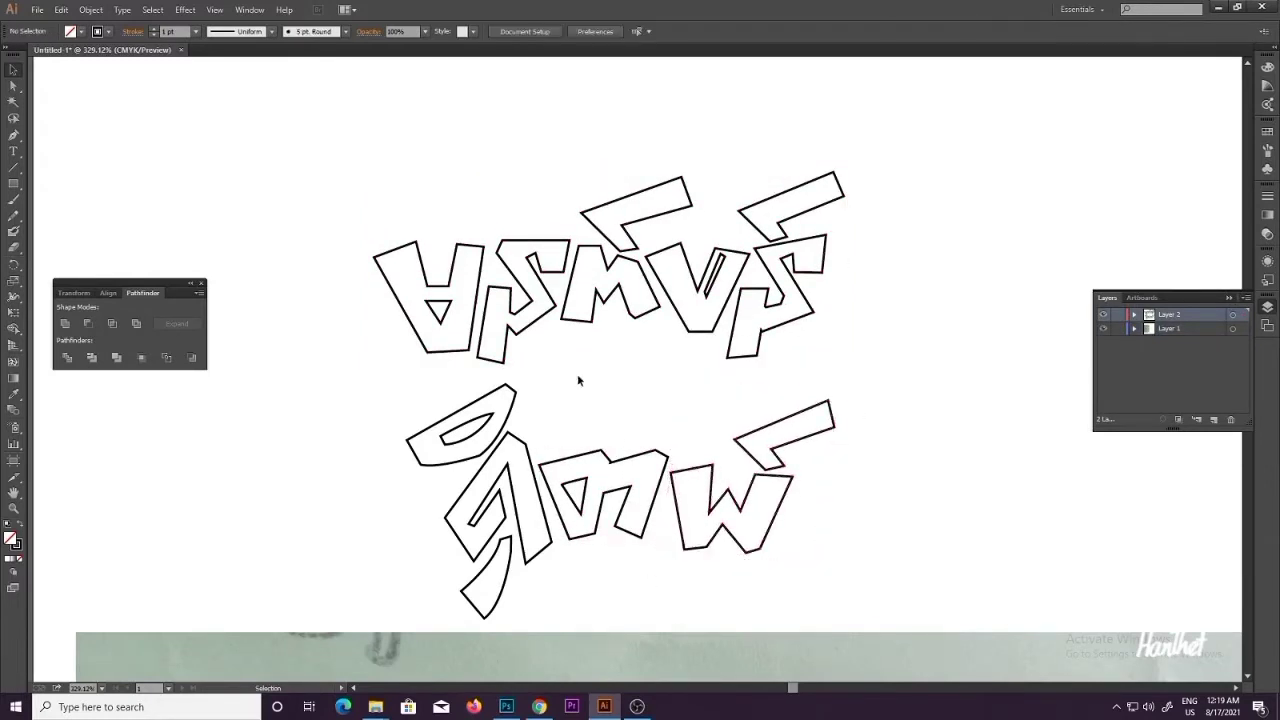
Step: Move both rows of lettering up the artboard, away from the scanned sketch
{"action": "left_click", "coordinate": [578, 376], "text": "ctrl+alt"}
{"action": "left_click", "coordinate": [578, 376], "text": "ctrl+alt"}
{"action": "left_click_drag", "start_coordinate": [575, 378], "coordinate": [596, 377]}
{"action": "left_click_drag", "start_coordinate": [560, 244], "coordinate": [847, 471]}
{"action": "left_click_drag", "start_coordinate": [810, 413], "coordinate": [810, 335]}
{"action": "left_click", "coordinate": [282, 449]}
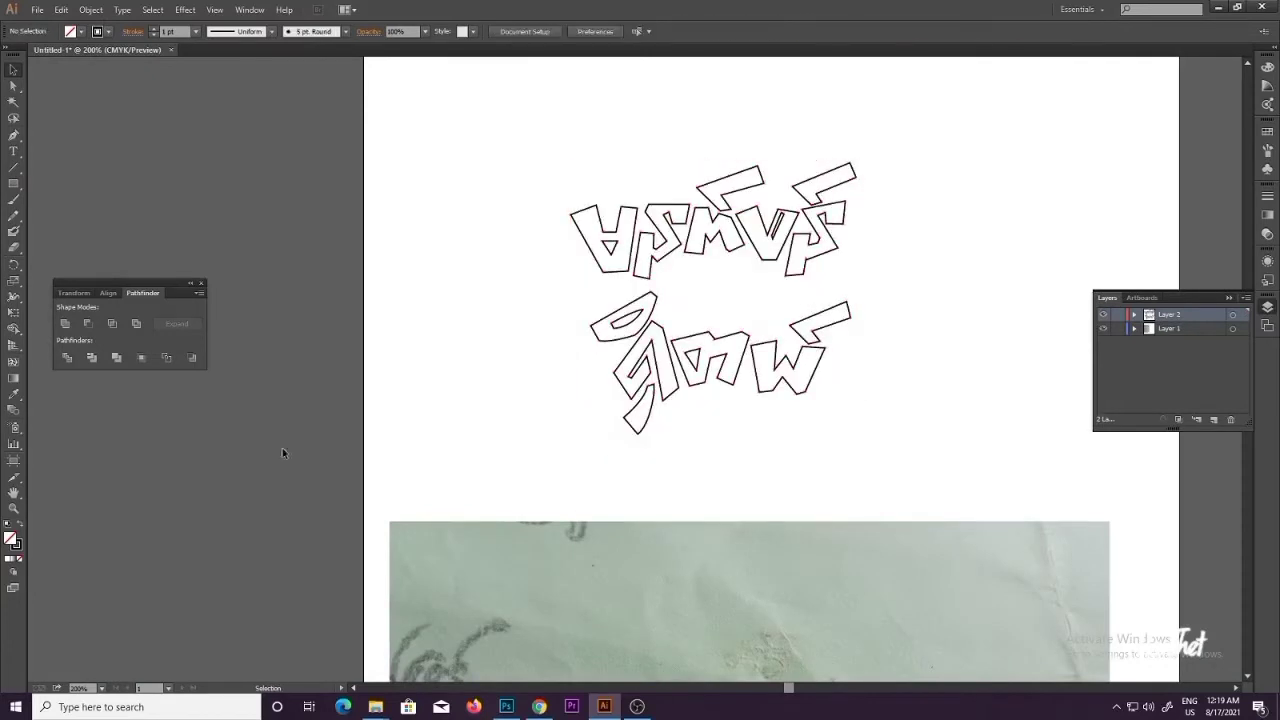
Step: Give all the traced lettering a yellow fill with no stroke
{"action": "double_click", "coordinate": [17, 550]}
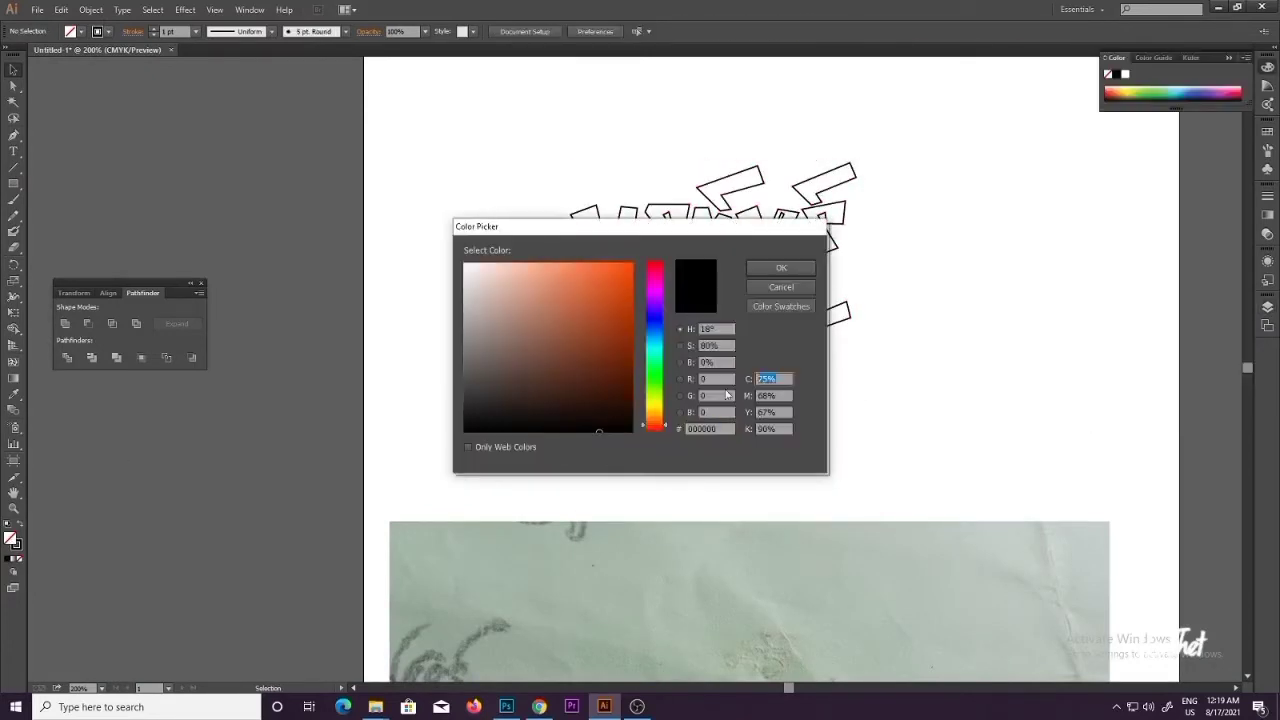
{"action": "key", "text": "Tab"}
{"action": "key", "text": "Return"}
{"action": "left_click_drag", "start_coordinate": [503, 126], "coordinate": [857, 436]}
{"action": "left_click", "coordinate": [9, 559]}
{"action": "left_click", "coordinate": [20, 559]}
{"action": "left_click", "coordinate": [703, 332]}
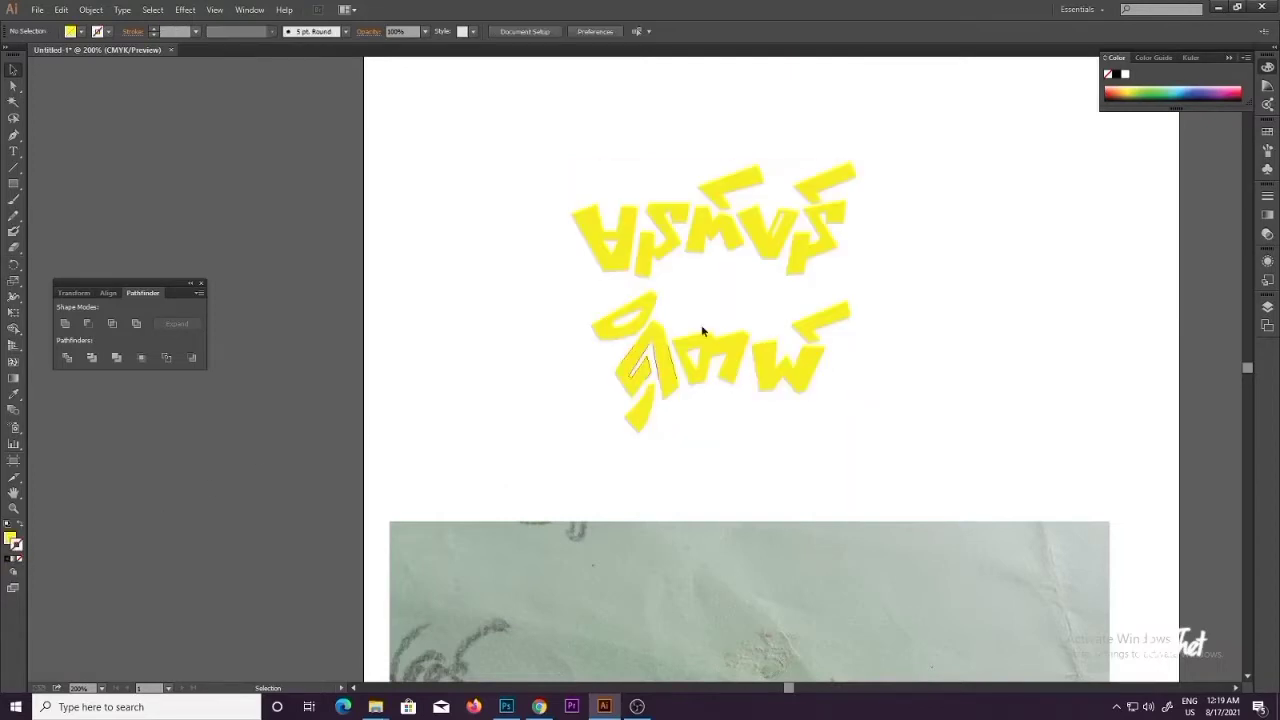
Step: Place the second sketch photo beside the artboard and scale it down proportionally
{"action": "left_click", "coordinate": [1267, 309]}
{"action": "scroll", "coordinate": [843, 303], "scroll_direction": "down", "scroll_amount": 6}
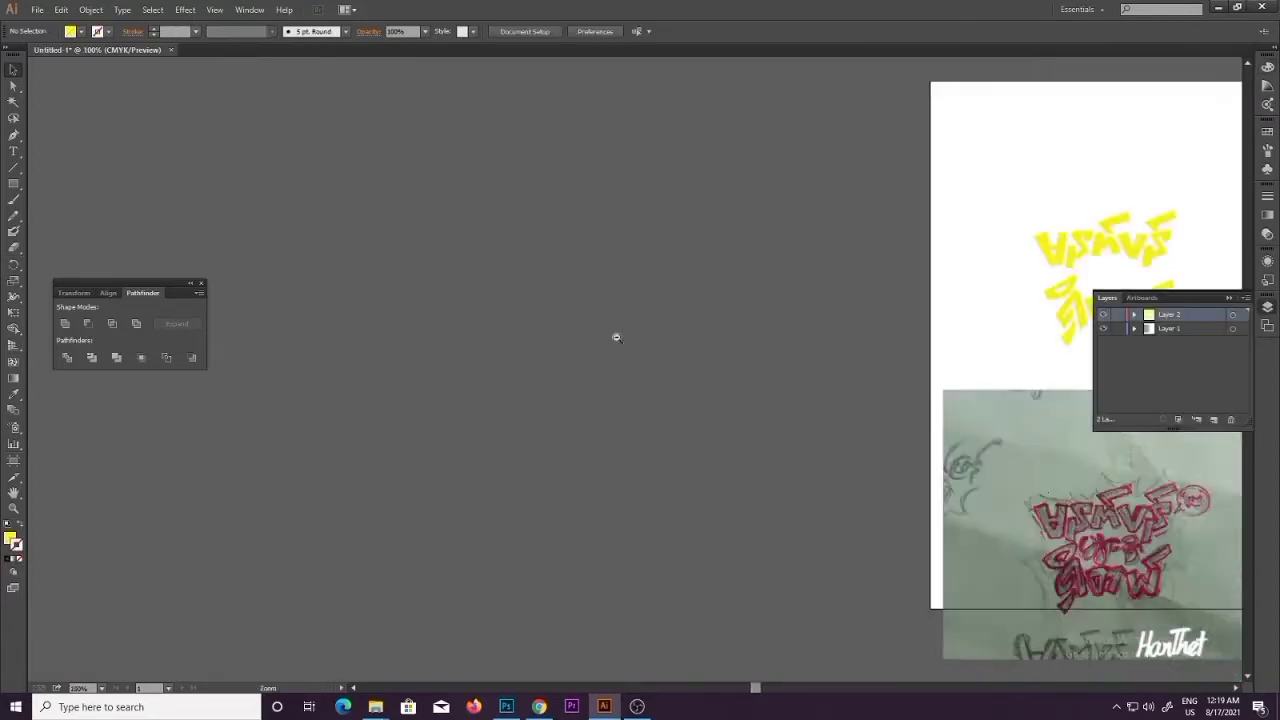
{"action": "left_click_drag", "start_coordinate": [312, 363], "coordinate": [508, 346]}
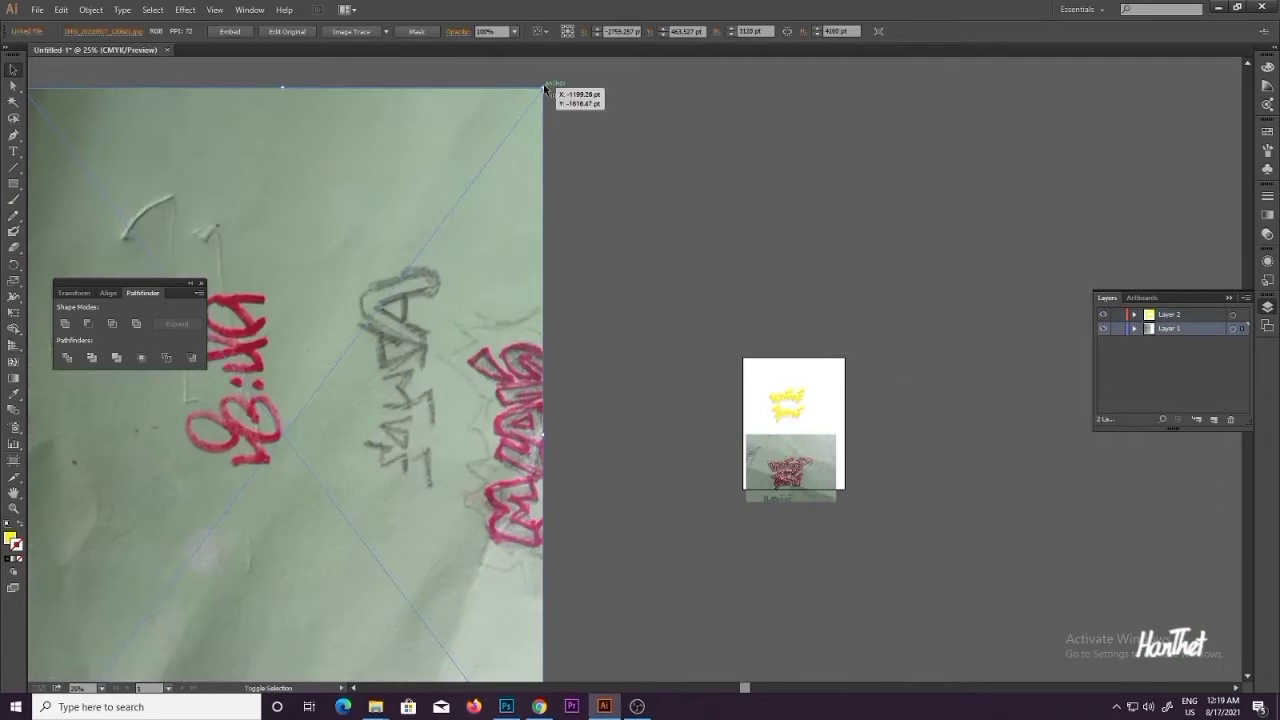
{"action": "left_click", "coordinate": [539, 97], "text": "shift"}
{"action": "left_click_drag", "start_coordinate": [542, 89], "coordinate": [386, 411]}
Step: Rotate the photo 90° counterclockwise, scale it to about 849 × 637 pt and move it over the artboard's lower edge
{"action": "left_click_drag", "start_coordinate": [386, 413], "coordinate": [506, 286]}
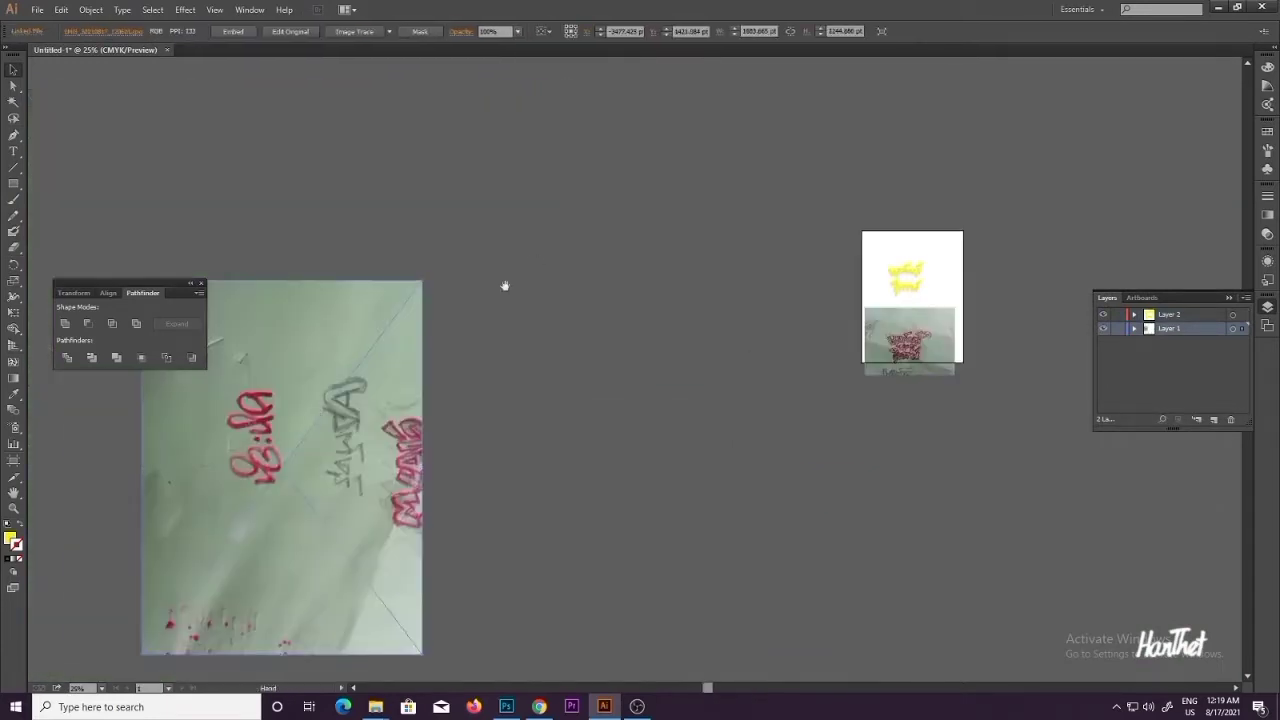
{"action": "left_click_drag", "start_coordinate": [306, 430], "coordinate": [573, 270]}
{"action": "left_click_drag", "start_coordinate": [693, 500], "coordinate": [670, 260]}
{"action": "left_click_drag", "start_coordinate": [738, 166], "coordinate": [624, 254]}
{"action": "left_click", "coordinate": [673, 267]}
{"action": "left_click_drag", "start_coordinate": [576, 323], "coordinate": [915, 385]}
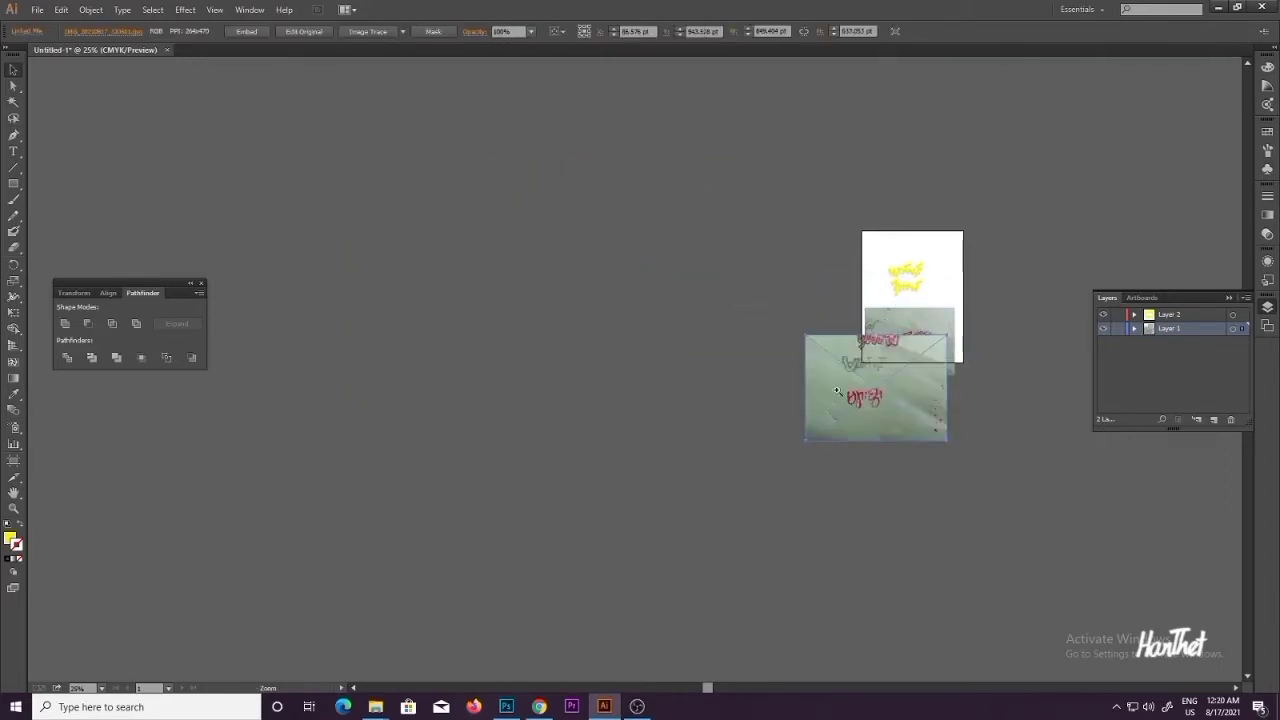
Step: Lock Layer 1 with the sketch photos and make Layer 2 active for tracing the red script lettering
{"action": "scroll", "coordinate": [902, 446], "scroll_direction": "up", "scroll_amount": 5}
{"action": "left_click", "coordinate": [1117, 329]}
{"action": "left_click_drag", "start_coordinate": [474, 371], "coordinate": [677, 483]}
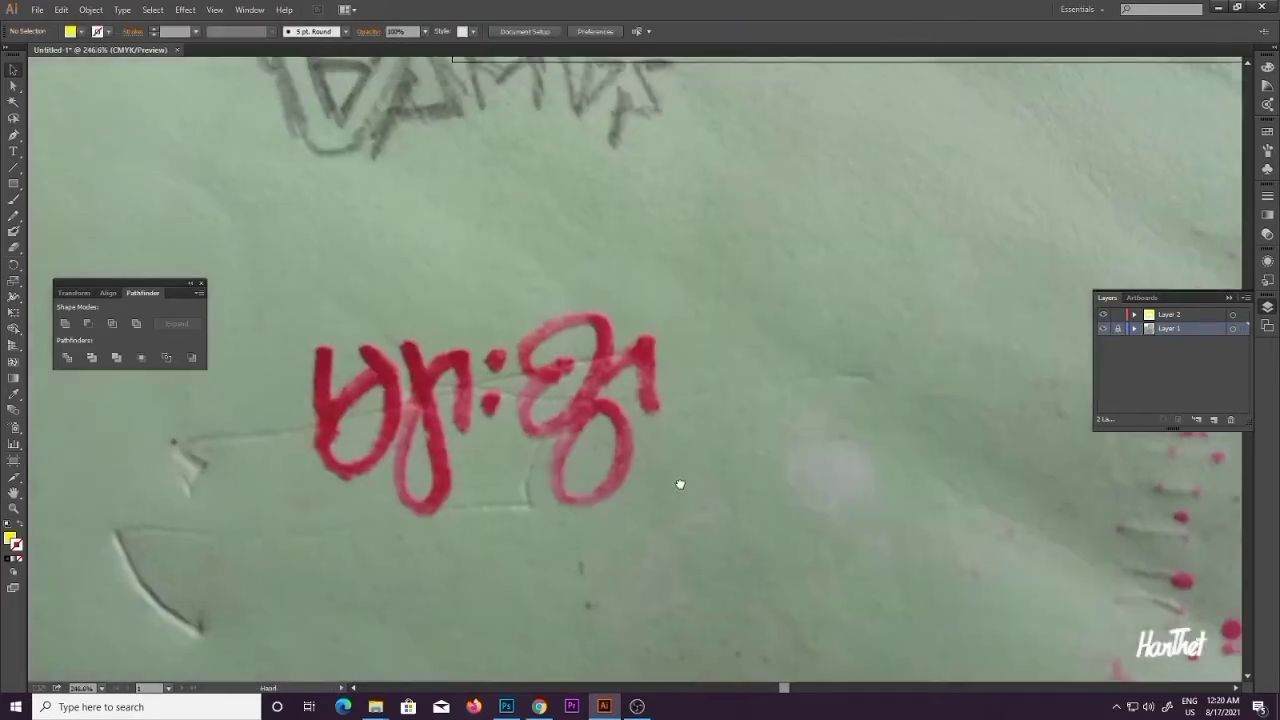
{"action": "key", "text": "p"}
{"action": "left_click_drag", "start_coordinate": [518, 423], "coordinate": [669, 420]}
{"action": "key", "text": "ctrl+plus"}
{"action": "left_click_drag", "start_coordinate": [850, 380], "coordinate": [908, 385]}
{"action": "left_click", "coordinate": [1170, 314]}
Step: Trace the short upright stroke of the first red script letter as a closed curved shape with the Pen tool
{"action": "scroll", "coordinate": [581, 376], "scroll_direction": "up", "scroll_amount": 1}
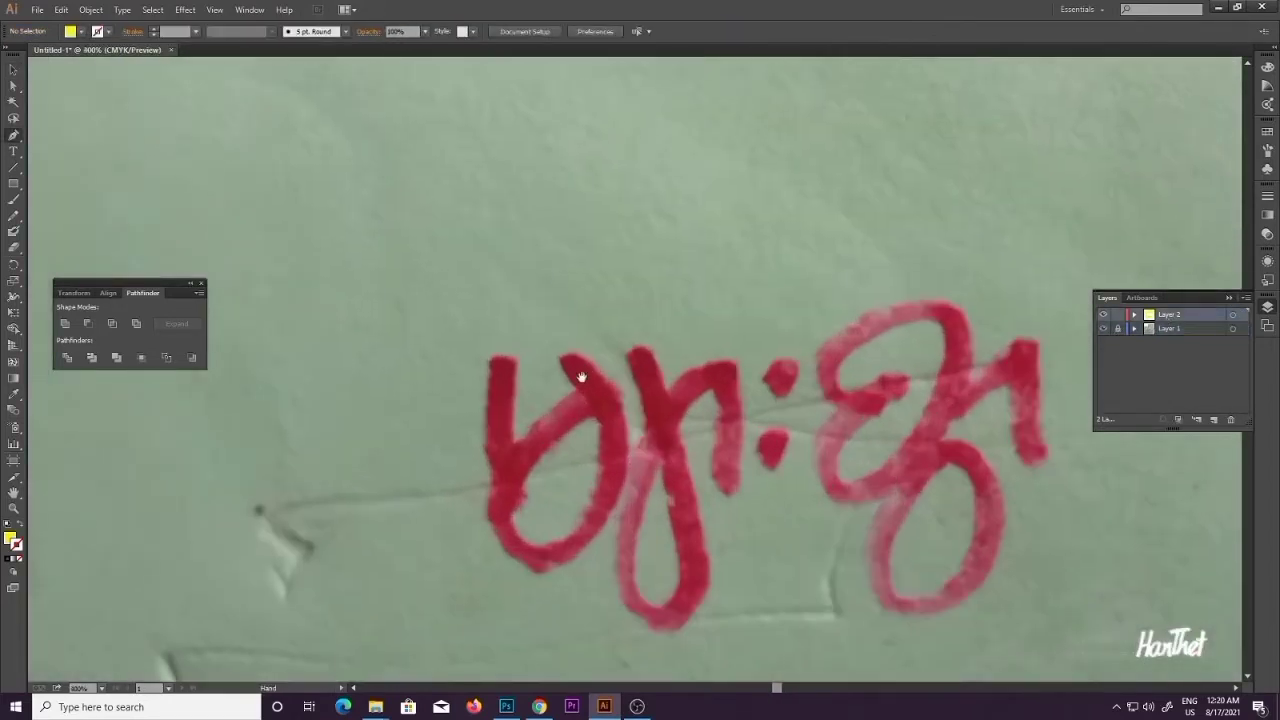
{"action": "scroll", "coordinate": [565, 370], "scroll_direction": "up", "scroll_amount": 1}
{"action": "left_click_drag", "start_coordinate": [560, 348], "coordinate": [522, 345]}
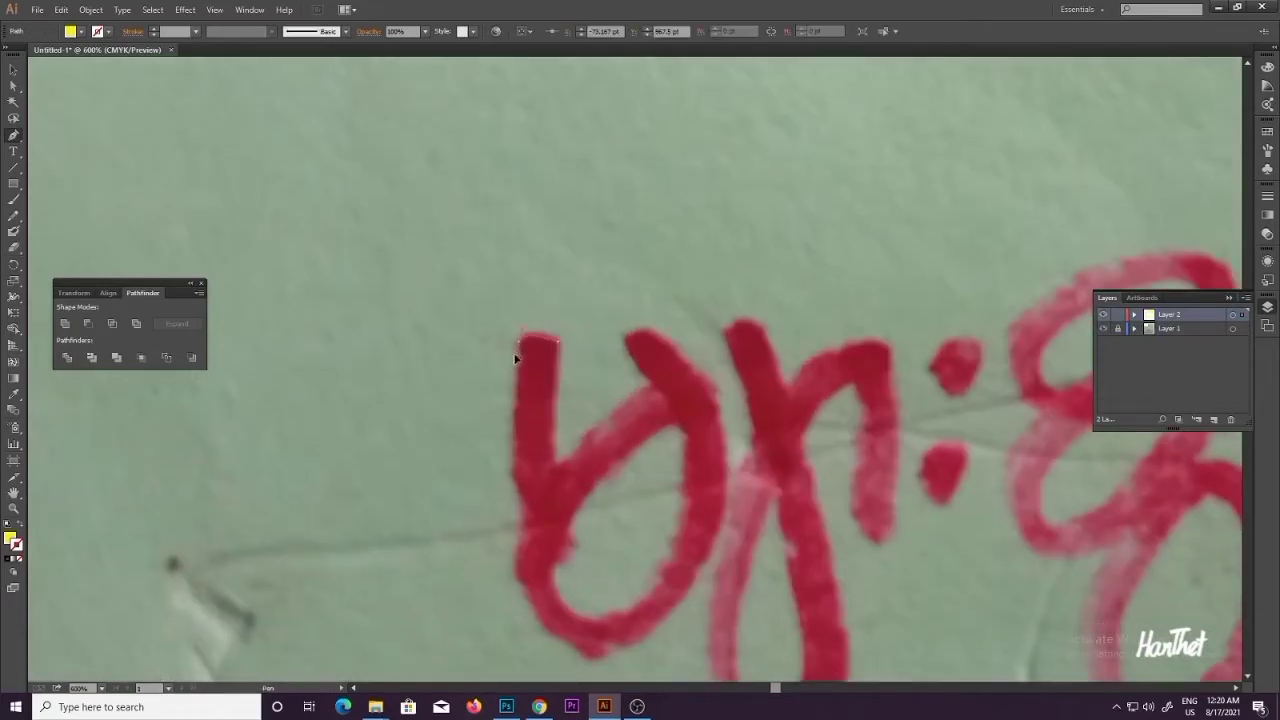
{"action": "scroll", "coordinate": [515, 358], "scroll_direction": "down", "scroll_amount": 2}
{"action": "left_click_drag", "start_coordinate": [530, 441], "coordinate": [563, 480]}
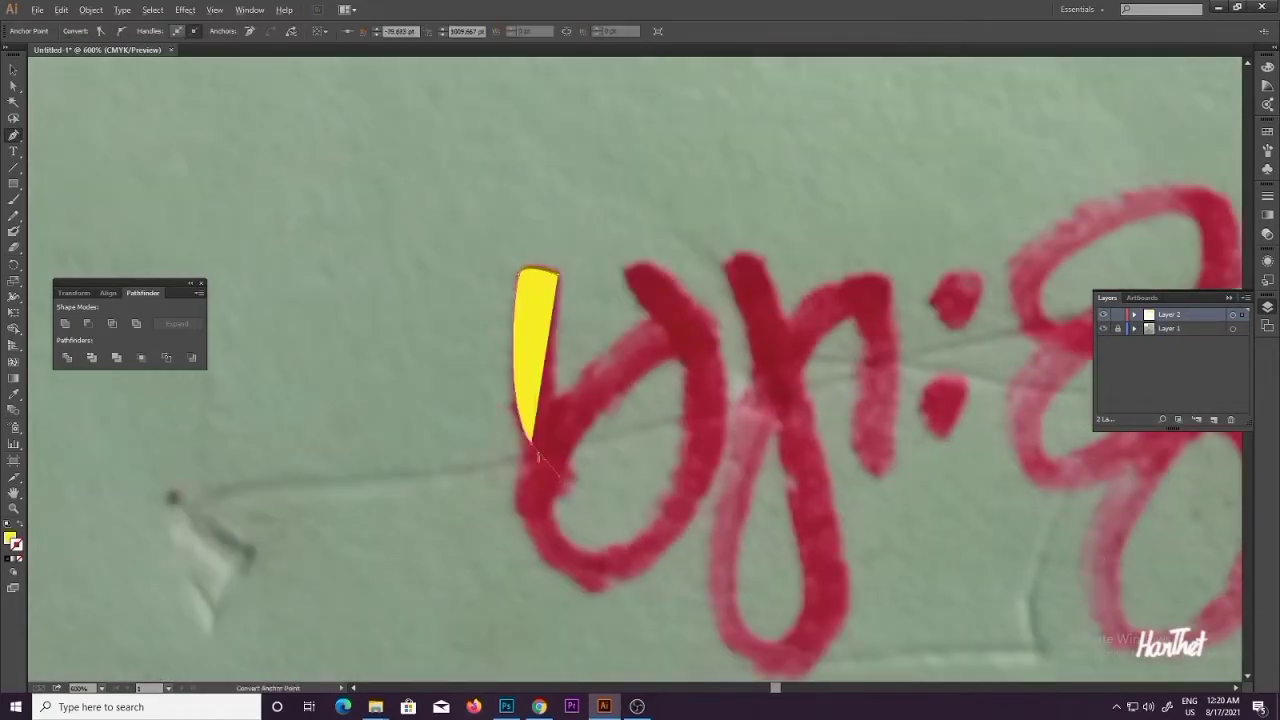
{"action": "left_click", "coordinate": [531, 443]}
{"action": "left_click", "coordinate": [566, 418]}
{"action": "left_click_drag", "start_coordinate": [559, 273], "coordinate": [564, 266]}
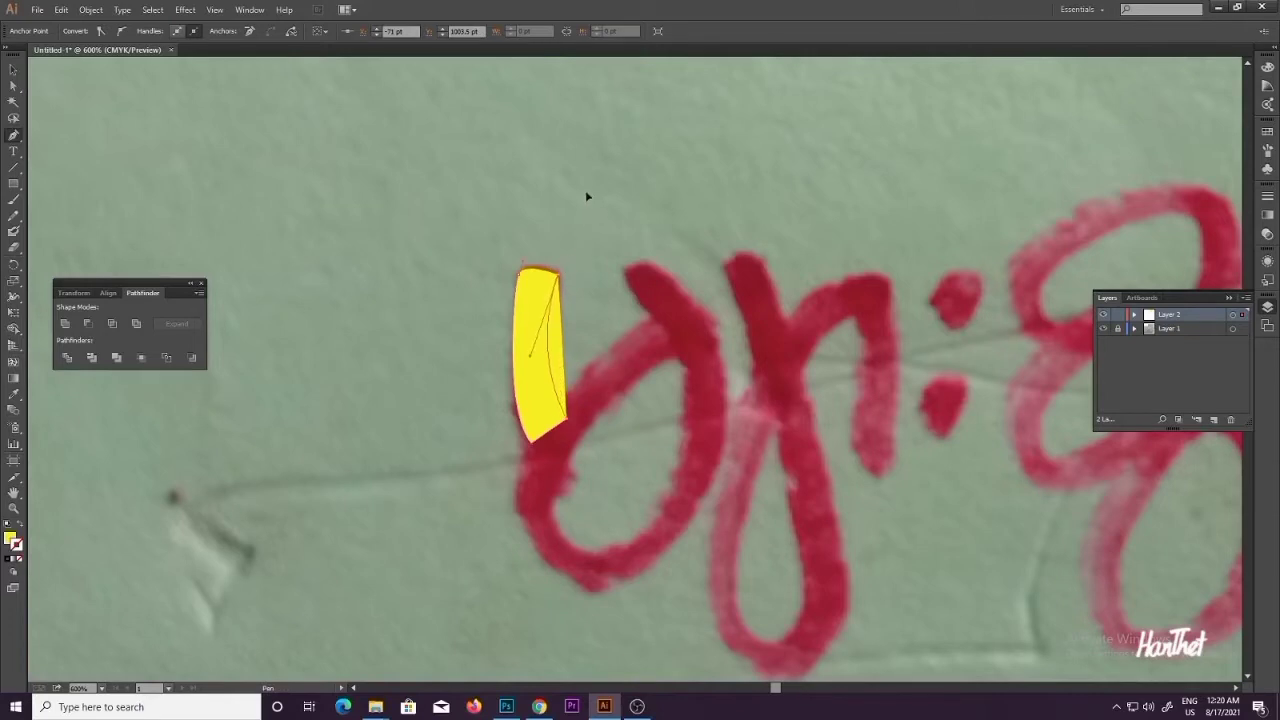
{"action": "left_click_drag", "start_coordinate": [584, 173], "coordinate": [586, 167]}
Step: Swap the traced upright stroke's colours to a yellow outline without fill and deselect it
{"action": "left_click", "coordinate": [9, 539]}
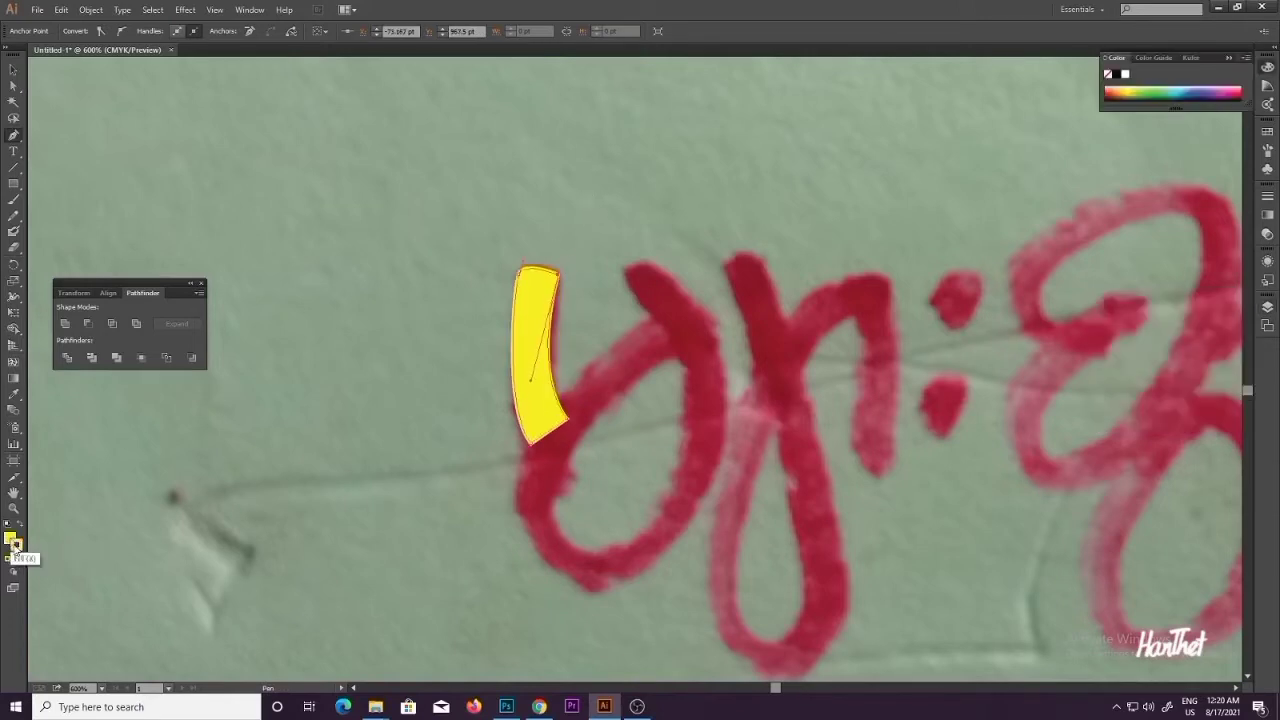
{"action": "left_click", "coordinate": [19, 559]}
{"action": "key", "text": "v"}
{"action": "left_click", "coordinate": [1267, 307]}
{"action": "scroll", "coordinate": [622, 303], "scroll_direction": "down", "scroll_amount": 1}
{"action": "left_click", "coordinate": [622, 303]}
{"action": "left_click_drag", "start_coordinate": [583, 310], "coordinate": [582, 334]}
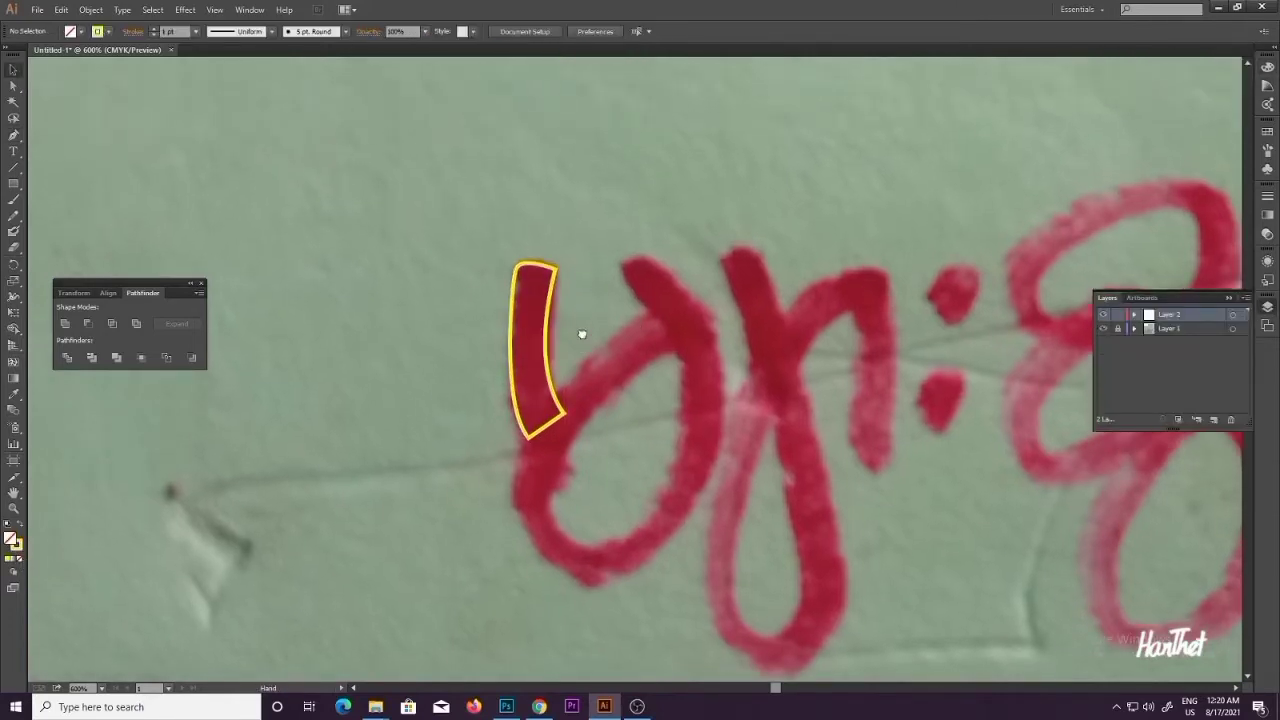
Step: Trace the first script letter's large round loop as a closed outline overlapping the upright stroke
{"action": "left_click", "coordinate": [656, 311]}
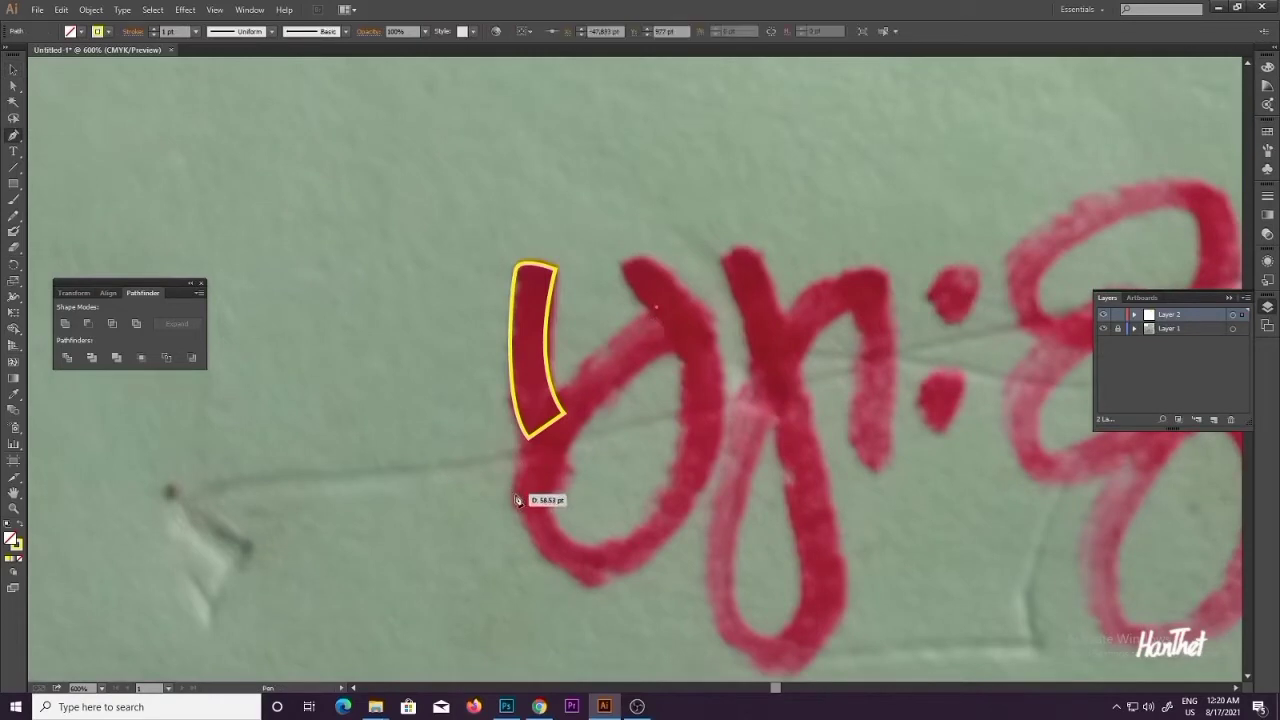
{"action": "left_click_drag", "start_coordinate": [632, 573], "coordinate": [650, 557]}
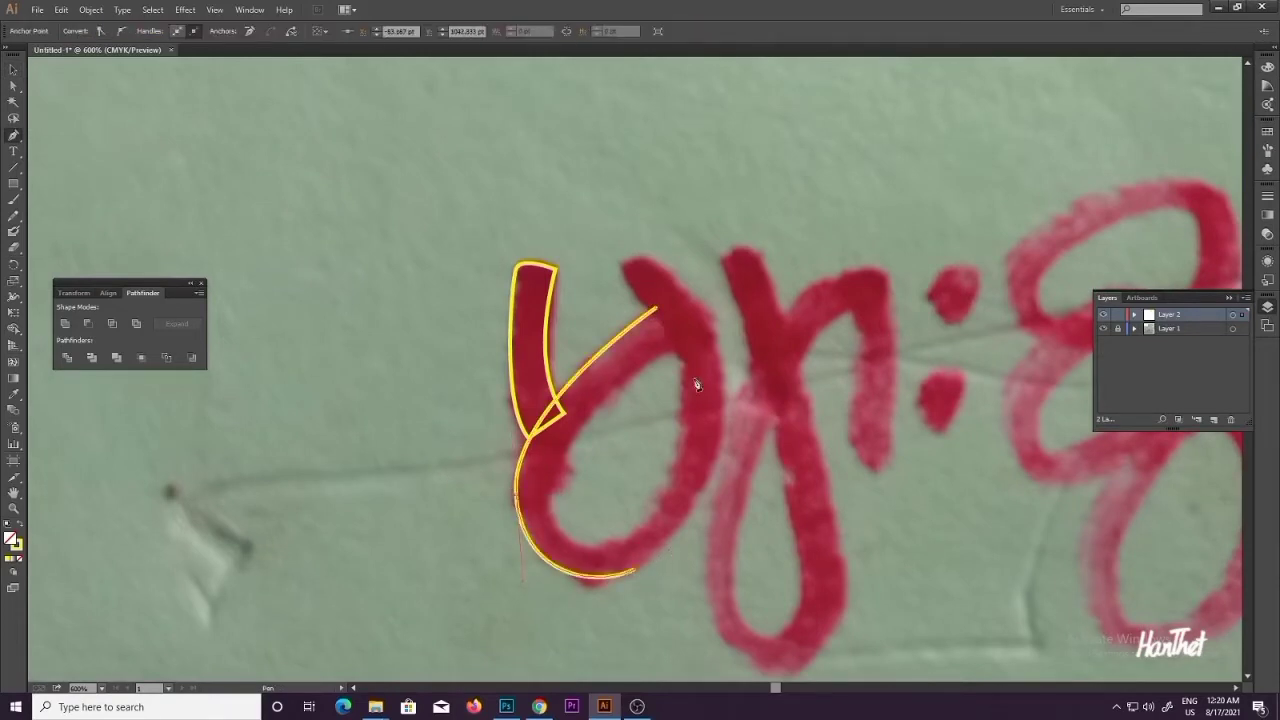
{"action": "scroll", "coordinate": [692, 250], "scroll_direction": "up", "scroll_amount": 1}
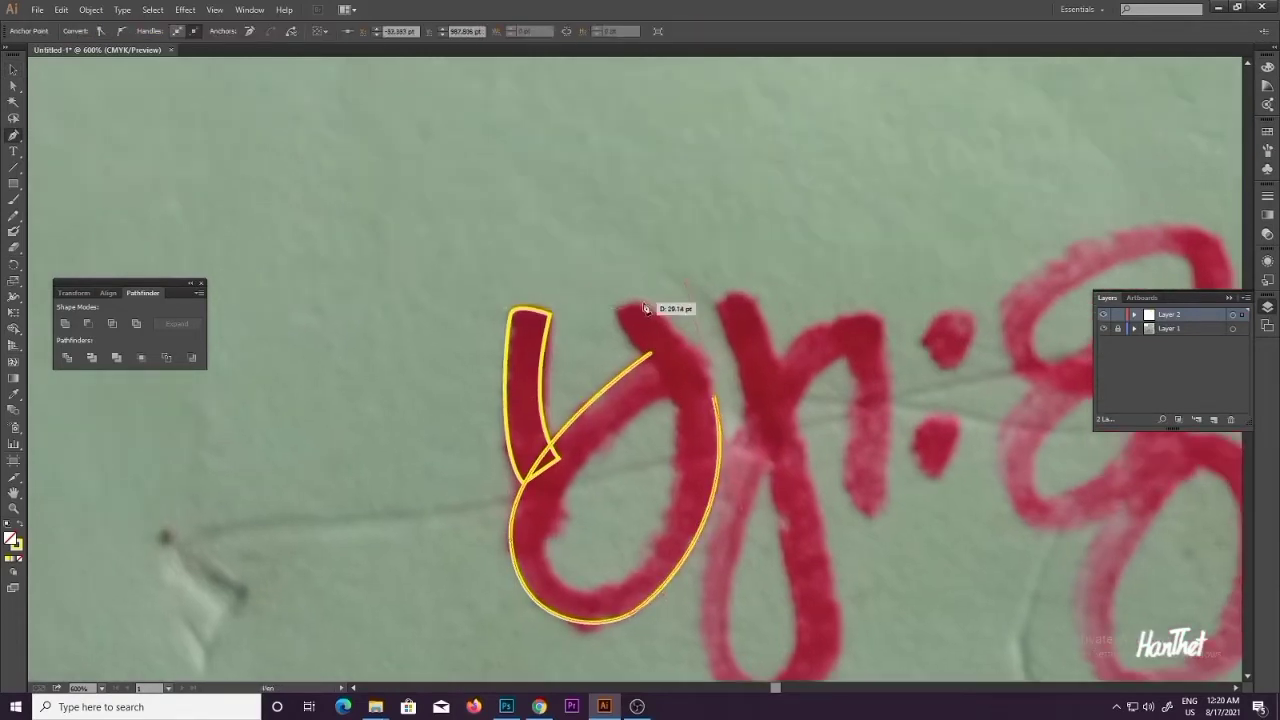
{"action": "left_click_drag", "start_coordinate": [643, 300], "coordinate": [686, 297]}
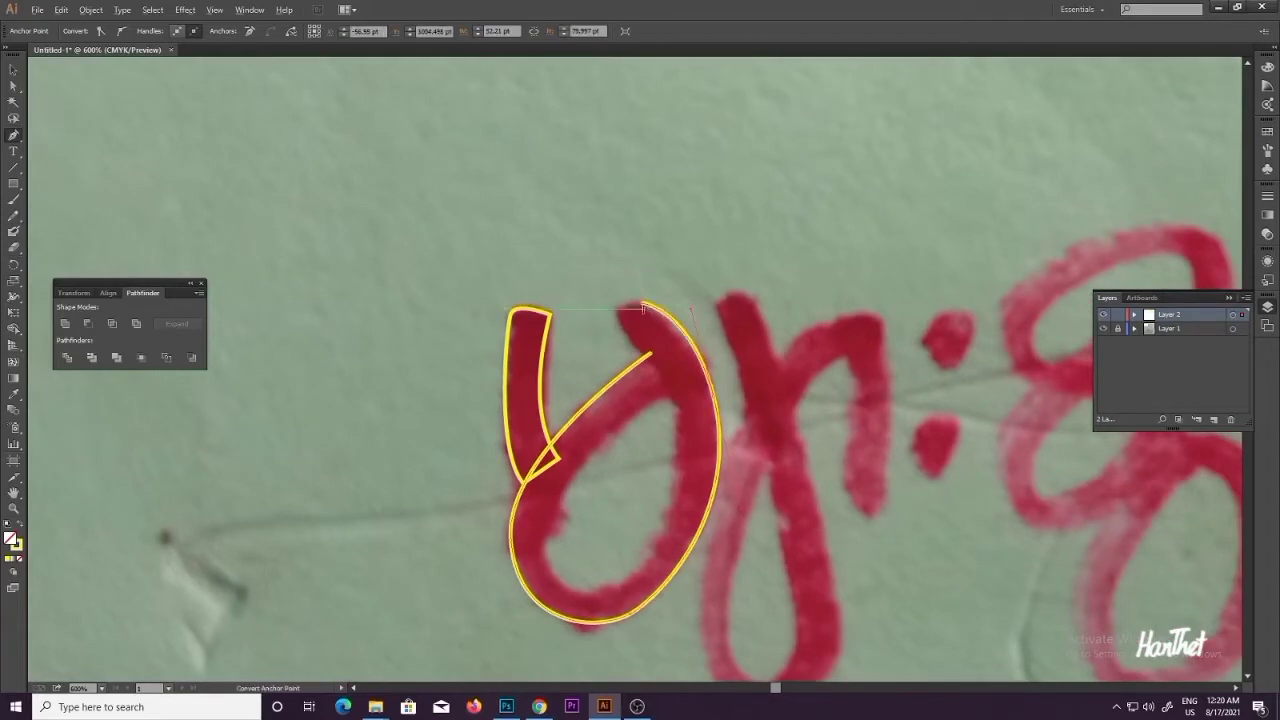
{"action": "left_click", "coordinate": [623, 336]}
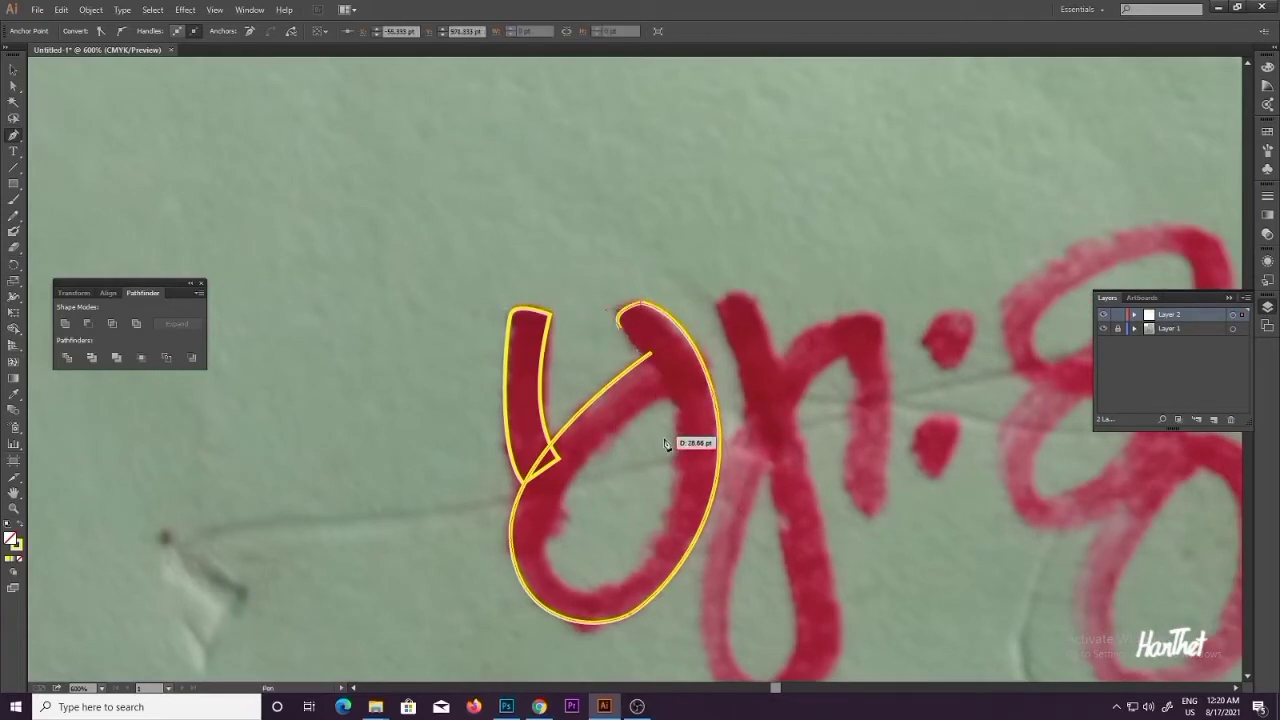
{"action": "scroll", "coordinate": [651, 491], "scroll_direction": "down", "scroll_amount": 2}
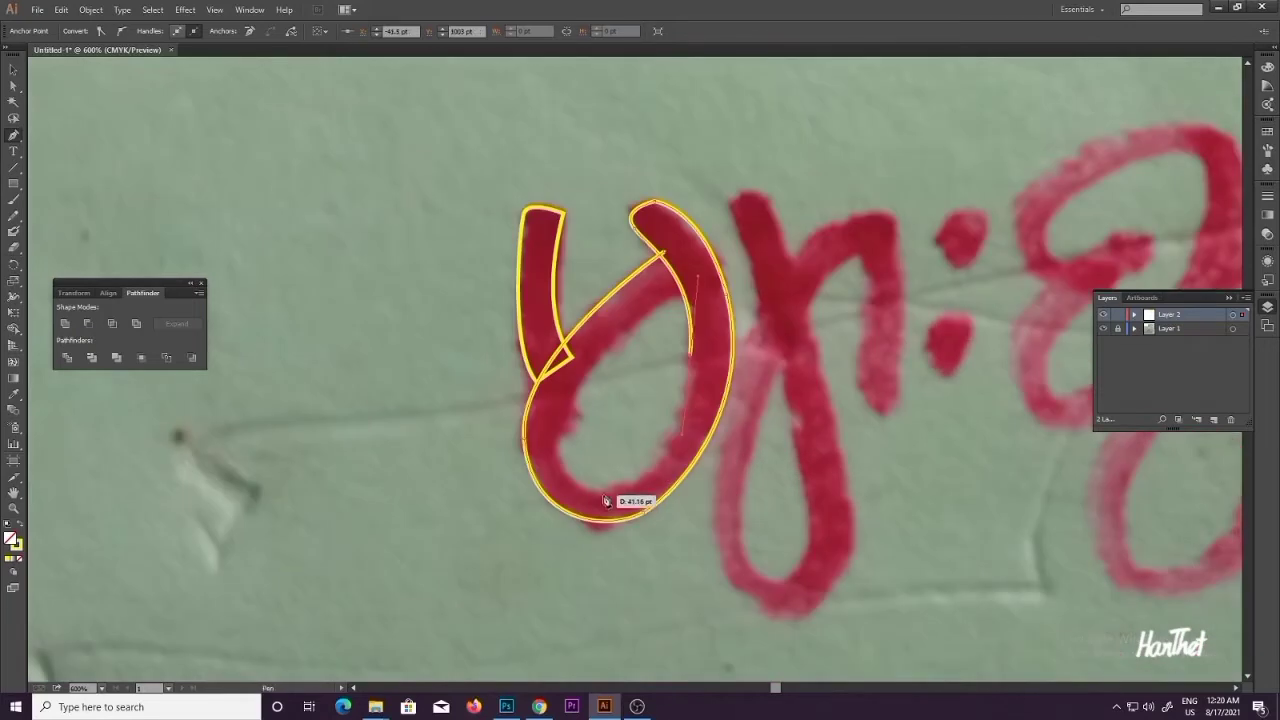
{"action": "left_click_drag", "start_coordinate": [556, 501], "coordinate": [556, 498]}
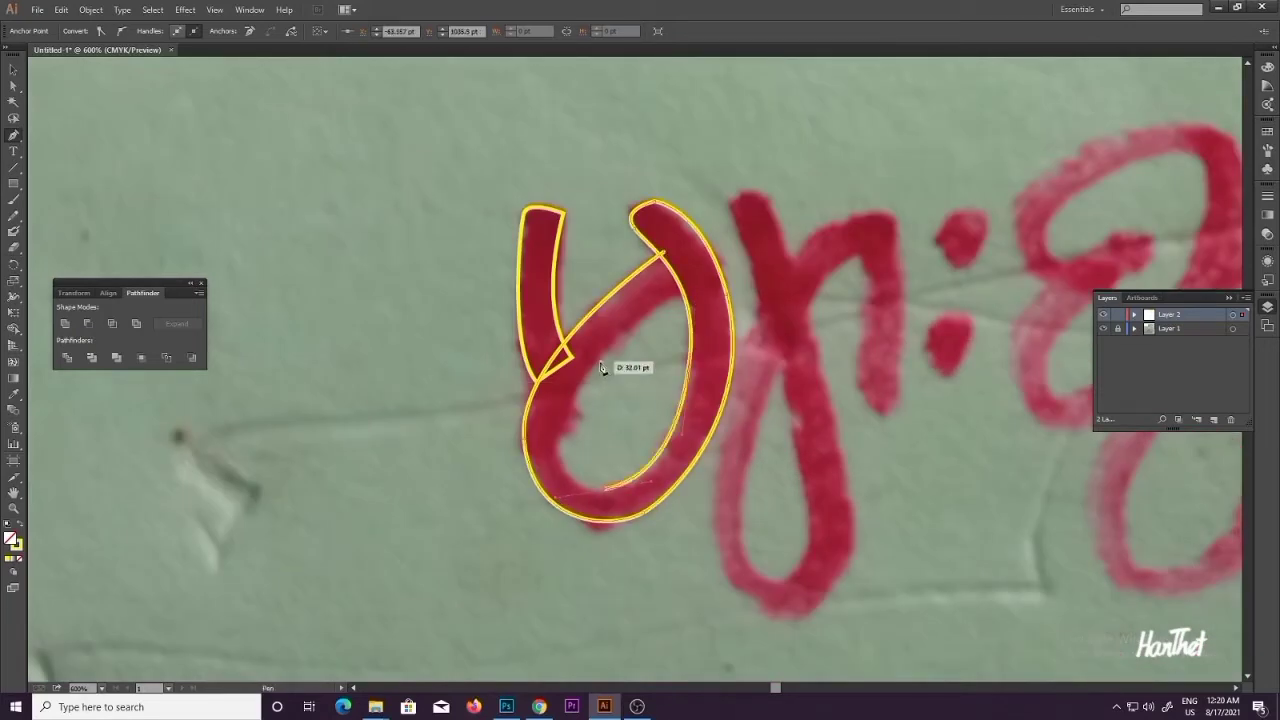
{"action": "left_click_drag", "start_coordinate": [600, 362], "coordinate": [669, 339]}
{"action": "left_click", "coordinate": [690, 280]}
{"action": "left_click", "coordinate": [664, 252]}
{"action": "key", "text": "v"}
{"action": "key", "text": "ctrl+z"}
{"action": "left_click", "coordinate": [630, 180]}
Step: Trace the second script letter's outer edge from its top, around the lower loop and over the arch to the short leg's end
{"action": "left_click_drag", "start_coordinate": [657, 241], "coordinate": [768, 475]}
{"action": "left_click_drag", "start_coordinate": [781, 596], "coordinate": [751, 488]}
{"action": "left_click_drag", "start_coordinate": [709, 530], "coordinate": [633, 558]}
{"action": "left_click_drag", "start_coordinate": [610, 421], "coordinate": [616, 362]}
{"action": "left_click_drag", "start_coordinate": [616, 362], "coordinate": [597, 452]}
{"action": "left_click_drag", "start_coordinate": [711, 233], "coordinate": [806, 168]}
{"action": "key", "text": "ctrl+z"}
{"action": "key", "text": "ctrl+z"}
{"action": "left_click_drag", "start_coordinate": [601, 444], "coordinate": [632, 333]}
{"action": "left_click_drag", "start_coordinate": [702, 252], "coordinate": [680, 305]}
{"action": "left_click_drag", "start_coordinate": [756, 279], "coordinate": [849, 284]}
{"action": "key", "text": "ctrl+z"}
{"action": "left_click_drag", "start_coordinate": [703, 276], "coordinate": [756, 322]}
{"action": "left_click_drag", "start_coordinate": [743, 481], "coordinate": [735, 492]}
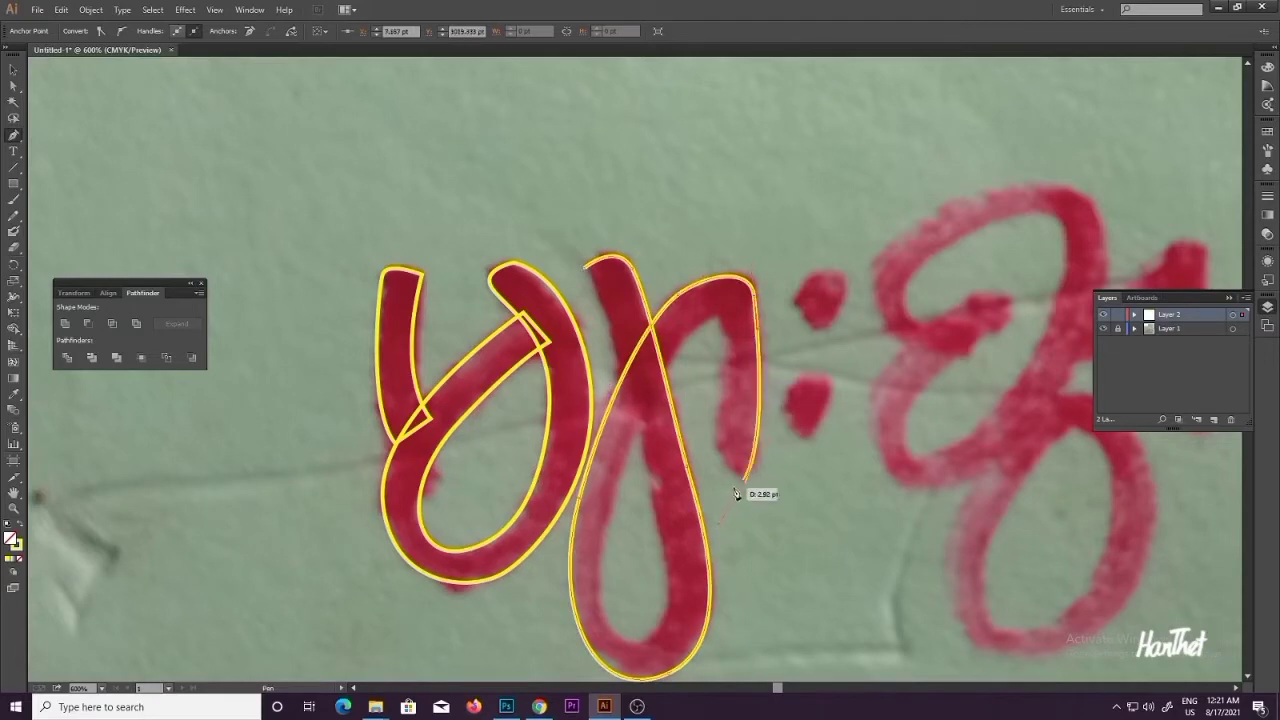
Step: Trace the second script letter's inner edge around the short leg and lower loop, then close its path
{"action": "left_click_drag", "start_coordinate": [716, 425], "coordinate": [737, 337]}
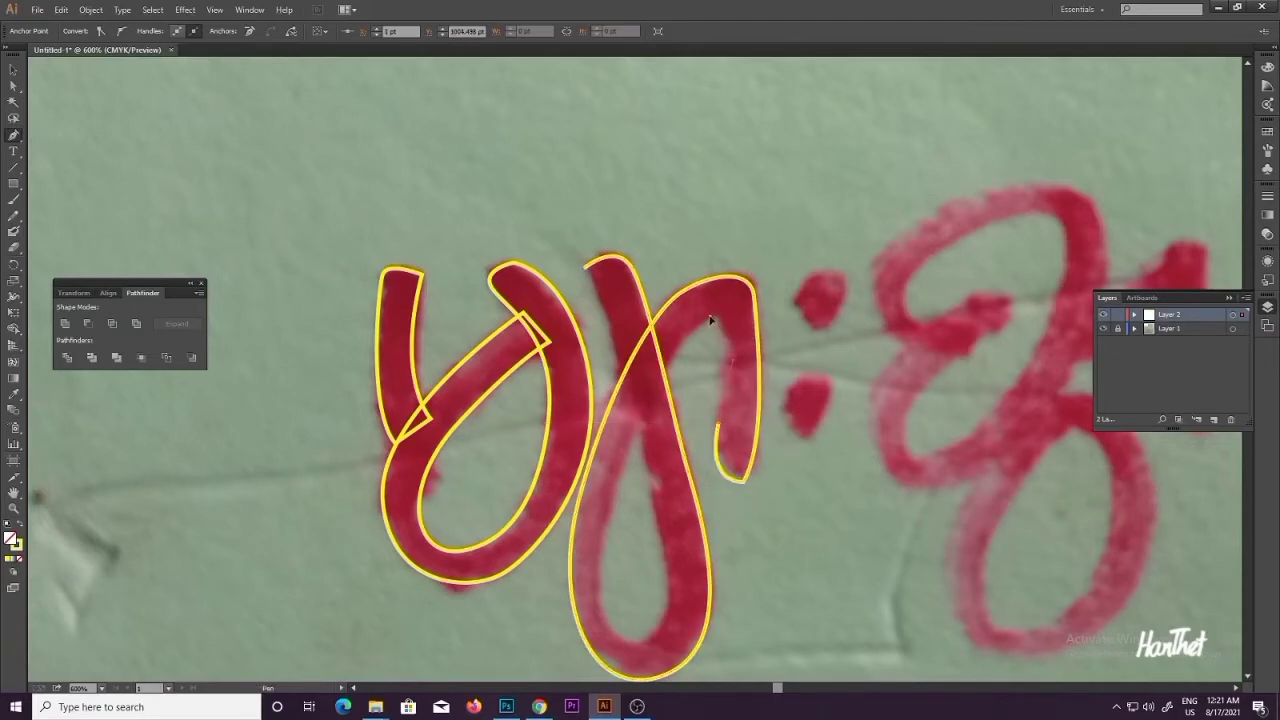
{"action": "left_click", "coordinate": [706, 314]}
{"action": "left_click_drag", "start_coordinate": [589, 596], "coordinate": [581, 477]}
{"action": "left_click_drag", "start_coordinate": [627, 524], "coordinate": [665, 520]}
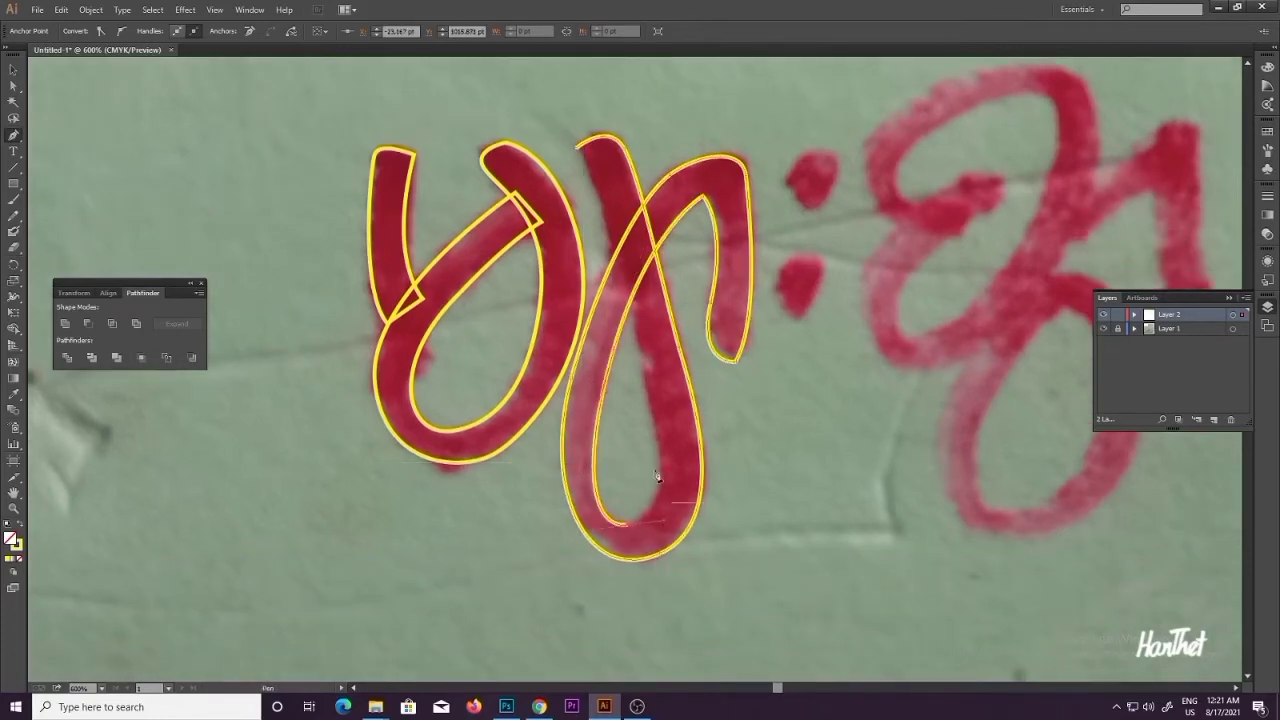
{"action": "left_click_drag", "start_coordinate": [638, 352], "coordinate": [635, 334]}
{"action": "scroll", "coordinate": [612, 300], "scroll_direction": "up", "scroll_amount": 3}
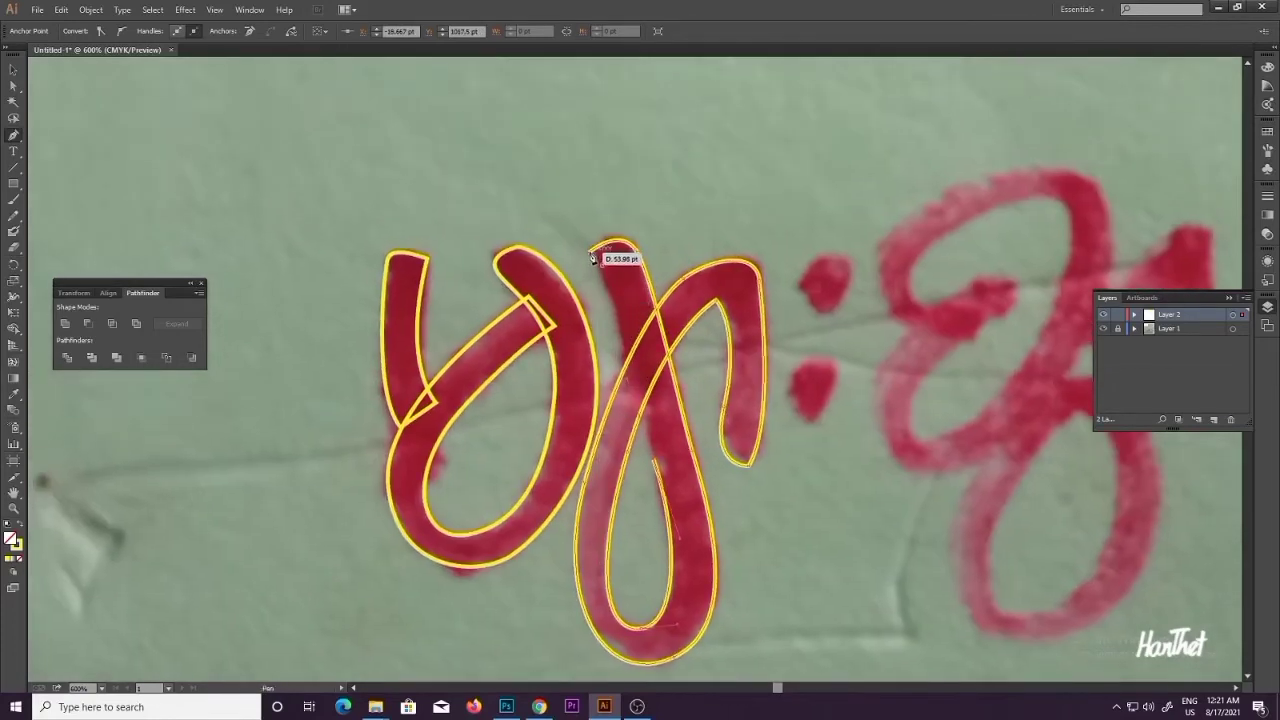
{"action": "key", "text": "ctrl+j"}
{"action": "key", "text": "v"}
{"action": "left_click", "coordinate": [620, 206]}
Step: Trace the upper and lower dots beside the second script letter as two closed rounded shapes
{"action": "left_click_drag", "start_coordinate": [660, 225], "coordinate": [608, 233]}
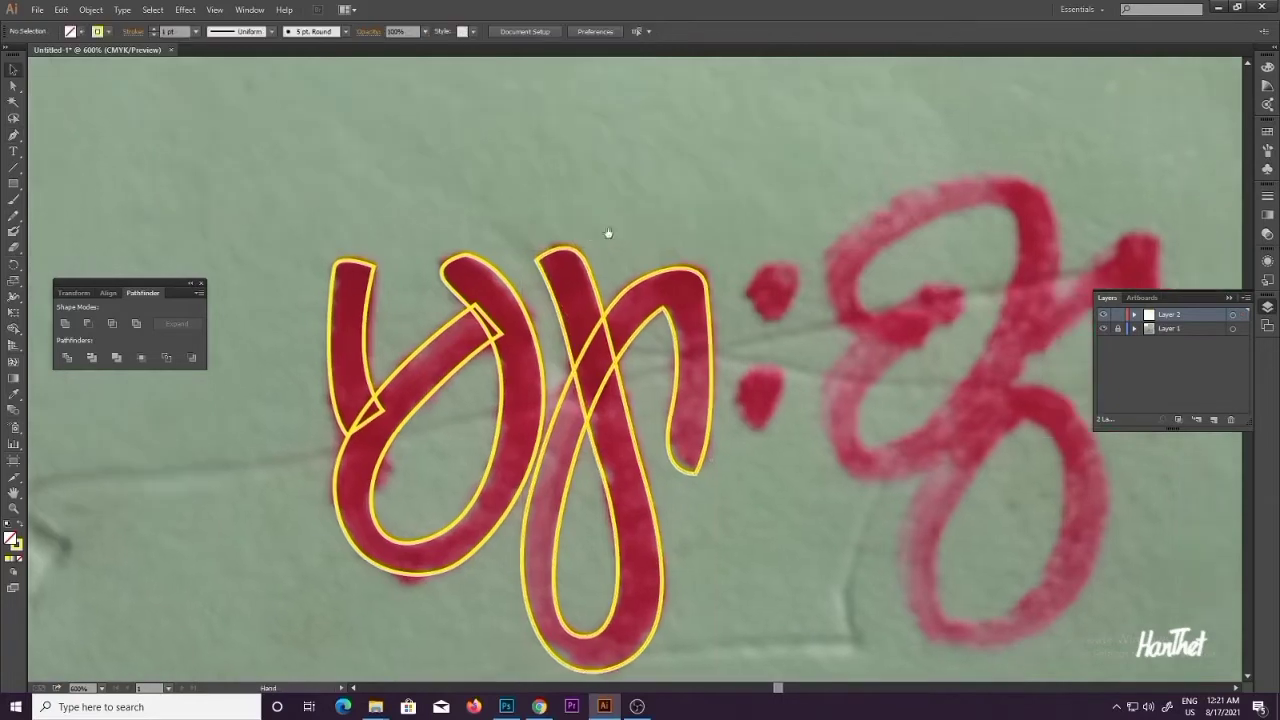
{"action": "left_click", "coordinate": [770, 322]}
{"action": "left_click_drag", "start_coordinate": [746, 293], "coordinate": [766, 266]}
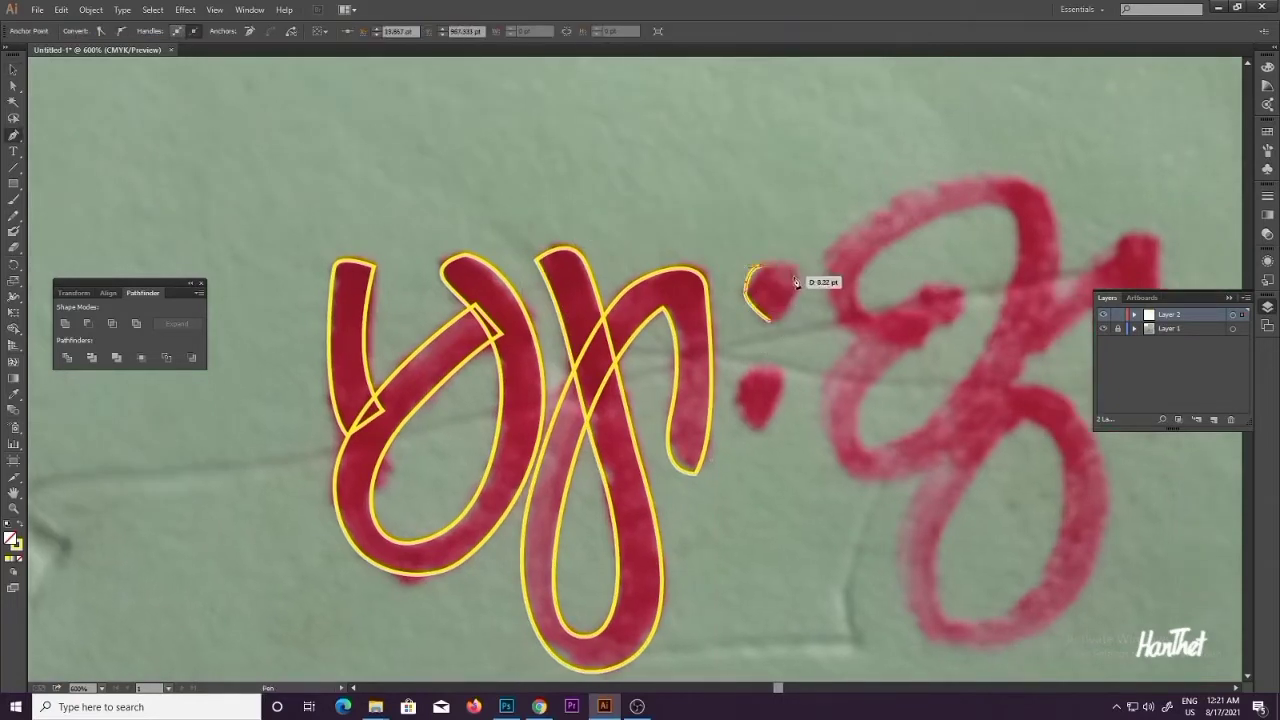
{"action": "left_click", "coordinate": [770, 321]}
{"action": "left_click", "coordinate": [815, 350], "text": "ctrl"}
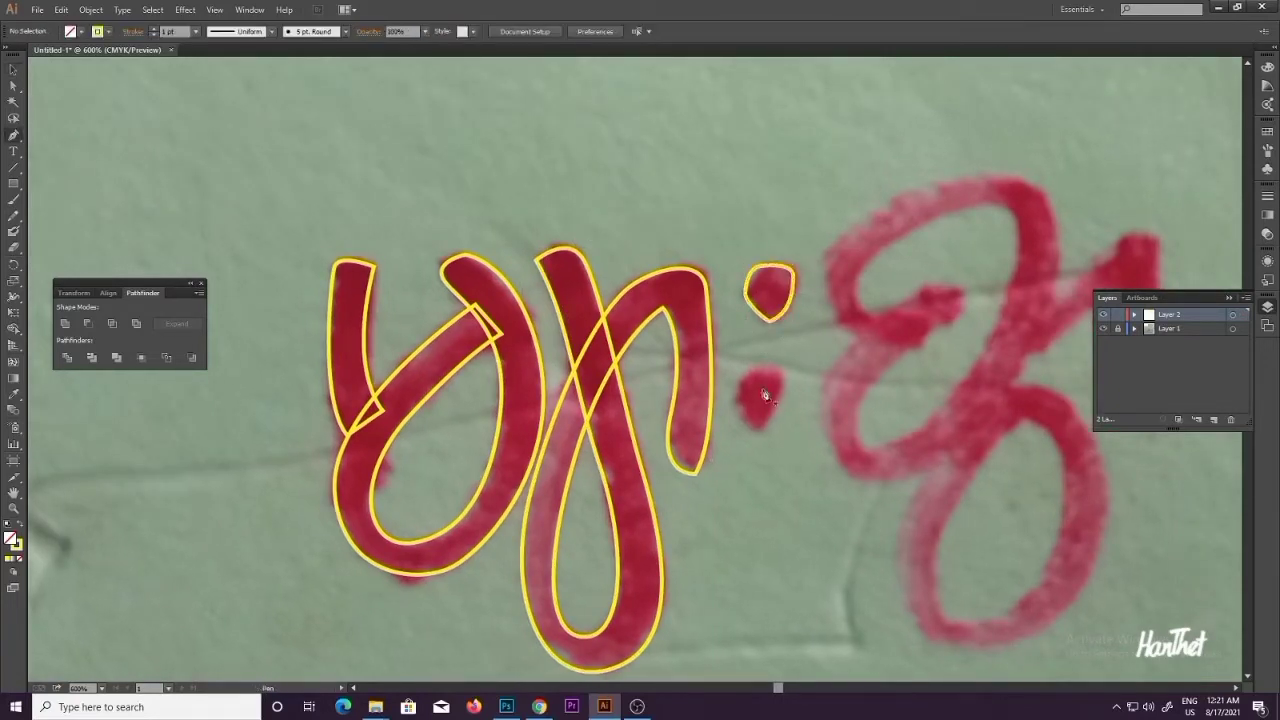
{"action": "left_click_drag", "start_coordinate": [765, 395], "coordinate": [752, 381]}
{"action": "left_click_drag", "start_coordinate": [758, 431], "coordinate": [728, 388]}
{"action": "left_click", "coordinate": [783, 379]}
{"action": "key", "text": "v"}
{"action": "left_click", "coordinate": [820, 363]}
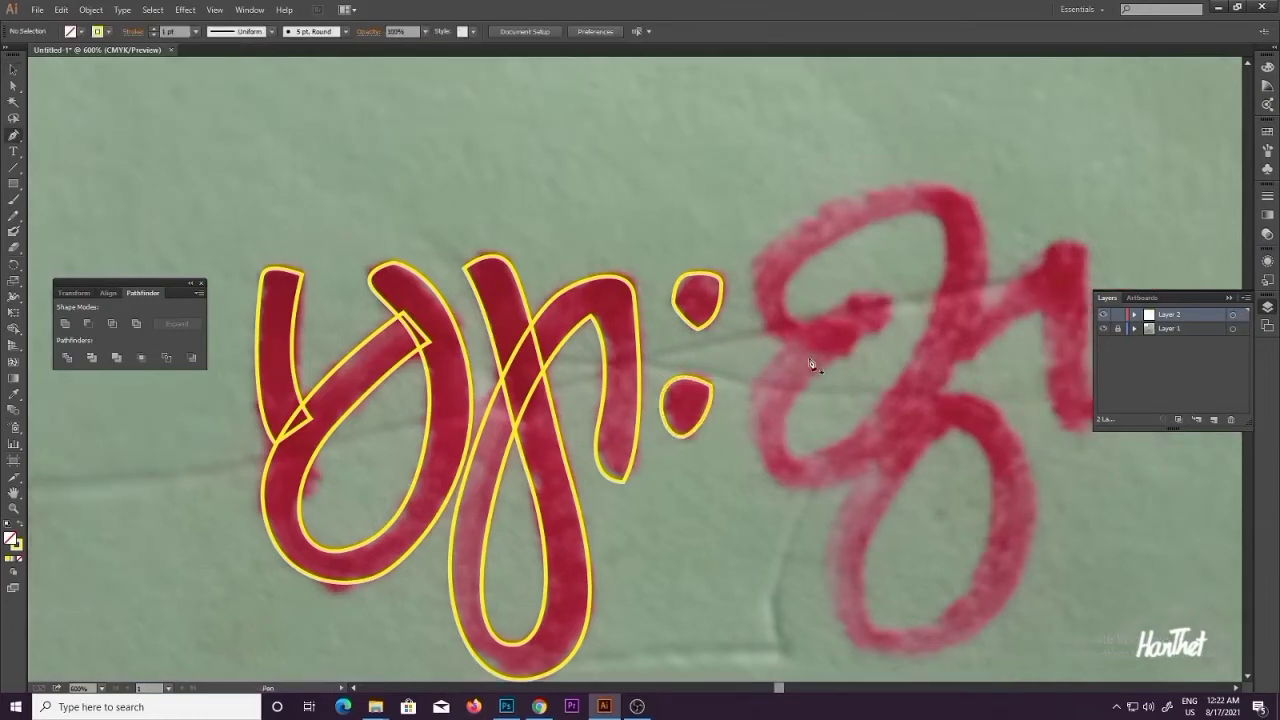
Step: Trace the third script letter's outer edge from the middle stroke, around the upper loop and down its far side toward the bowl
{"action": "left_click_drag", "start_coordinate": [829, 352], "coordinate": [752, 271]}
{"action": "left_click_drag", "start_coordinate": [758, 184], "coordinate": [760, 173]}
{"action": "left_click_drag", "start_coordinate": [850, 233], "coordinate": [807, 300]}
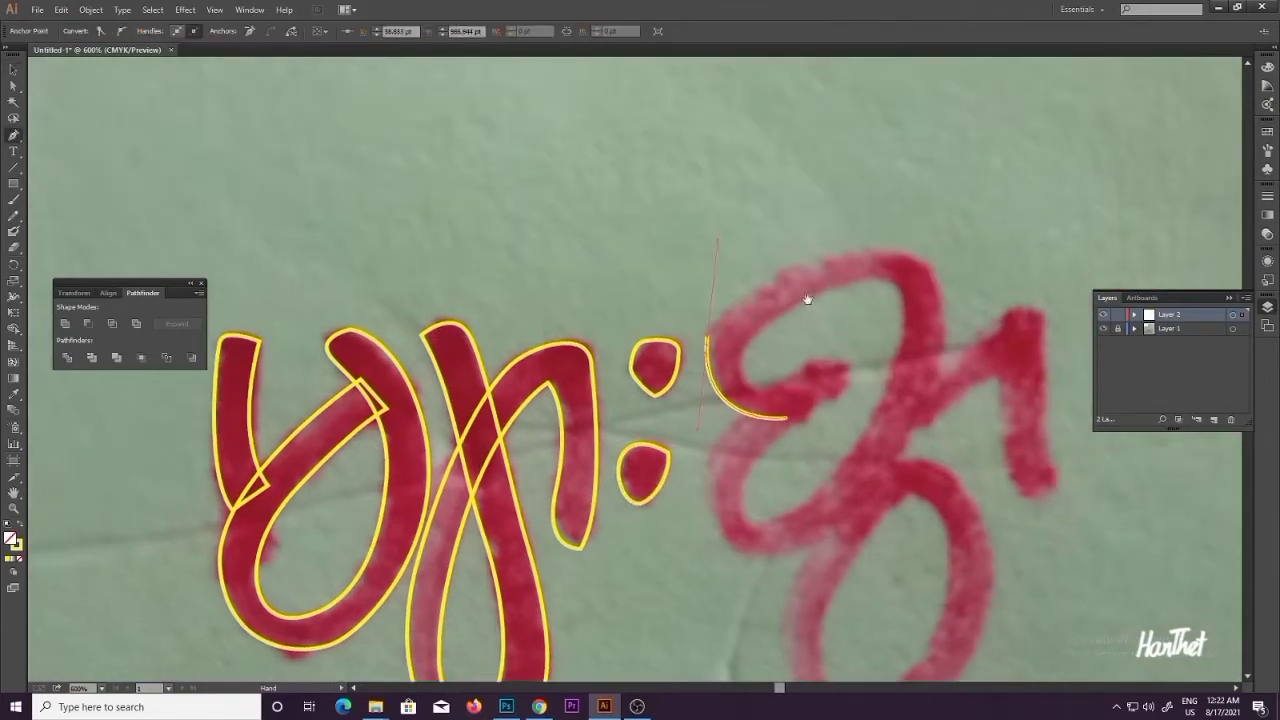
{"action": "left_click_drag", "start_coordinate": [947, 289], "coordinate": [948, 291]}
{"action": "key", "text": "ctrl+z"}
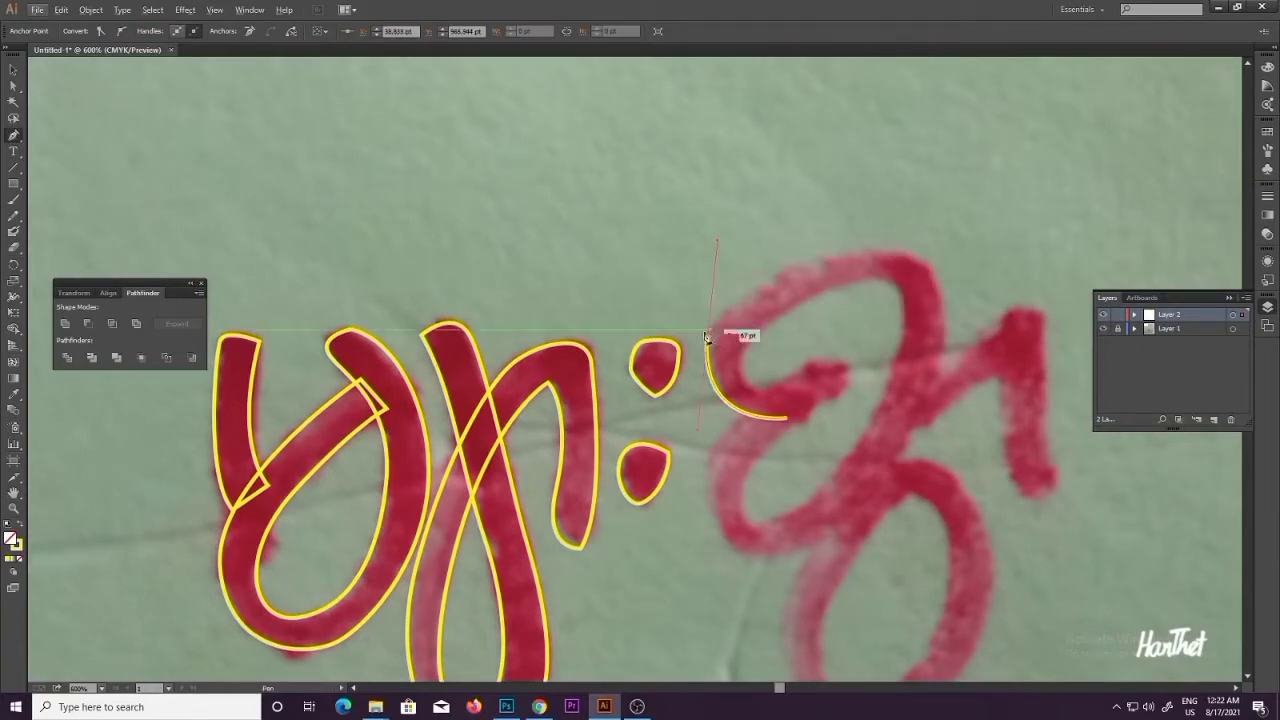
{"action": "key", "text": "ctrl+z"}
{"action": "left_click_drag", "start_coordinate": [711, 320], "coordinate": [705, 300]}
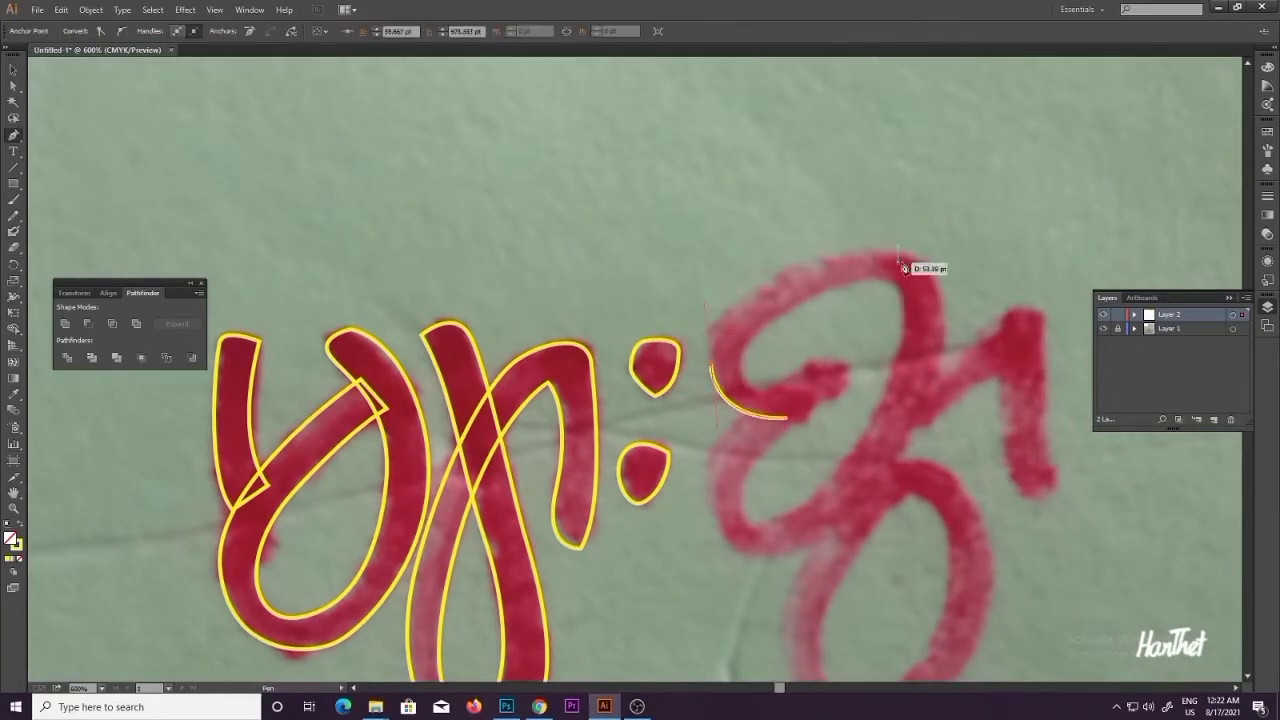
{"action": "left_click_drag", "start_coordinate": [928, 266], "coordinate": [1006, 316]}
{"action": "left_click_drag", "start_coordinate": [900, 316], "coordinate": [831, 233]}
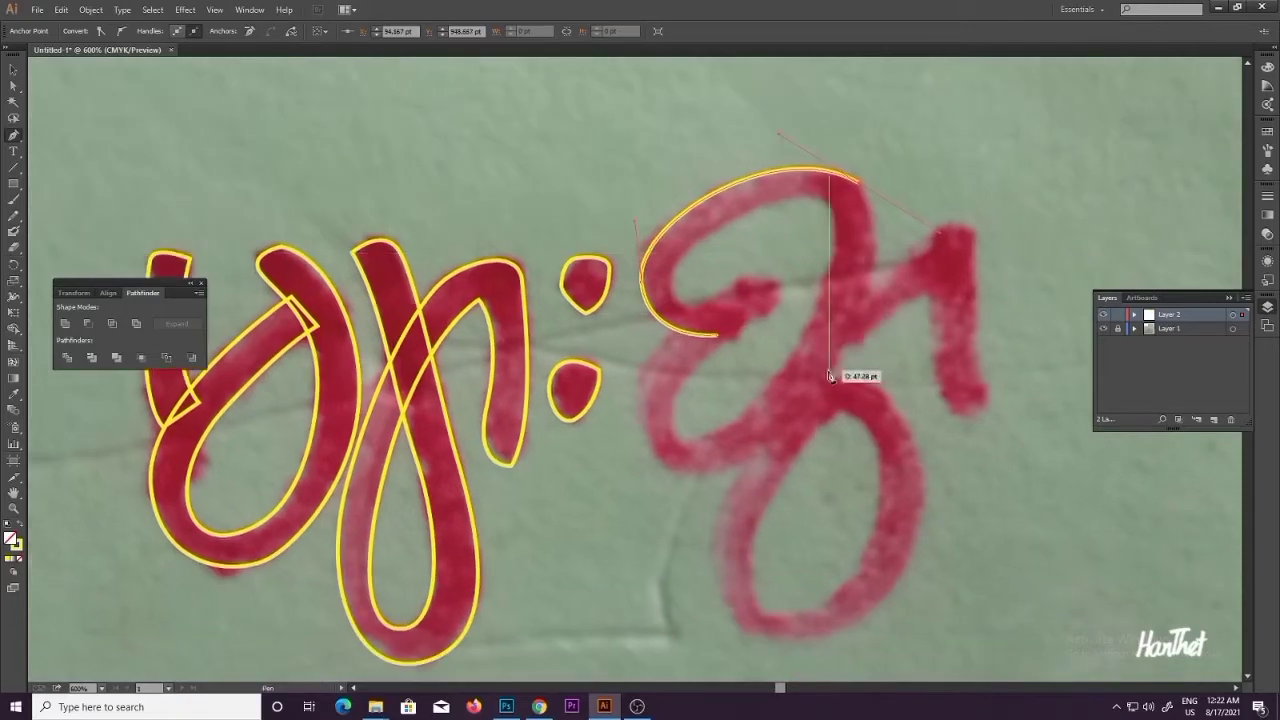
{"action": "left_click_drag", "start_coordinate": [826, 379], "coordinate": [809, 408]}
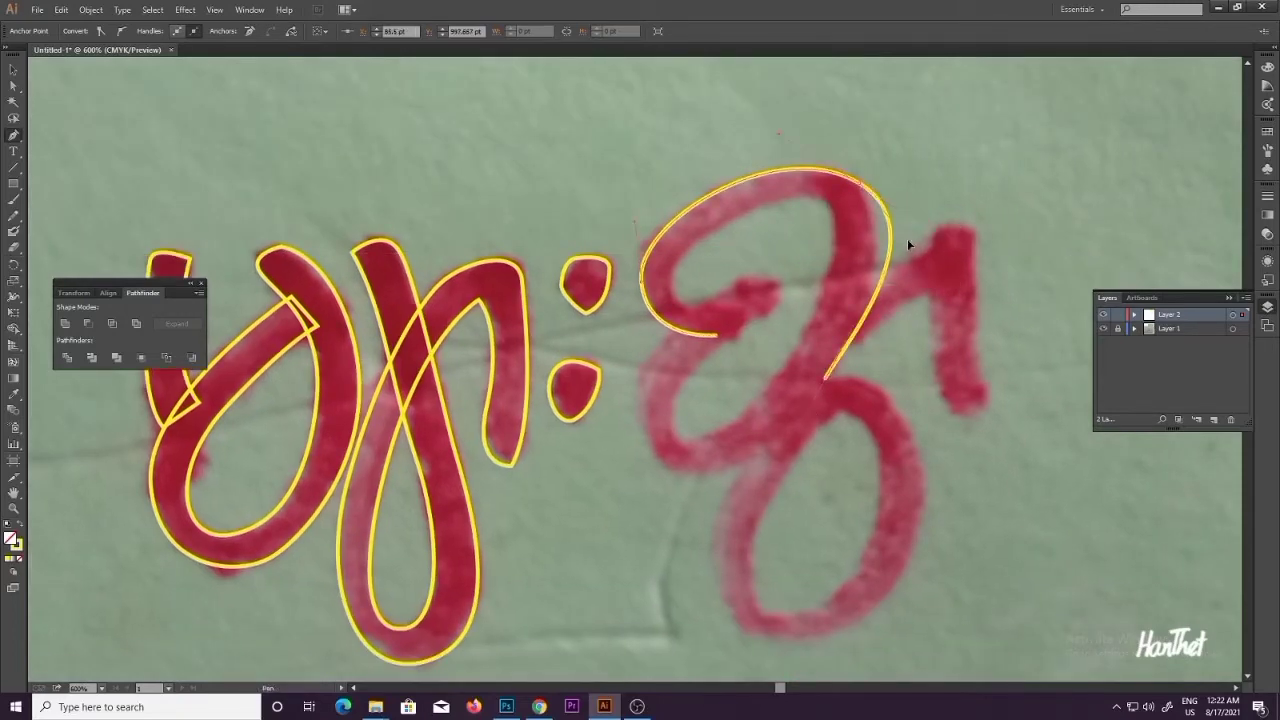
{"action": "left_click_drag", "start_coordinate": [907, 242], "coordinate": [906, 243]}
Step: Continue the third script letter's outline around the lower bowl and up over the rounded tip in its middle
{"action": "left_click_drag", "start_coordinate": [850, 318], "coordinate": [858, 240]}
{"action": "left_click_drag", "start_coordinate": [692, 395], "coordinate": [632, 387]}
{"action": "left_click", "coordinate": [657, 280]}
{"action": "left_click_drag", "start_coordinate": [667, 369], "coordinate": [635, 433]}
{"action": "left_click_drag", "start_coordinate": [745, 265], "coordinate": [783, 270]}
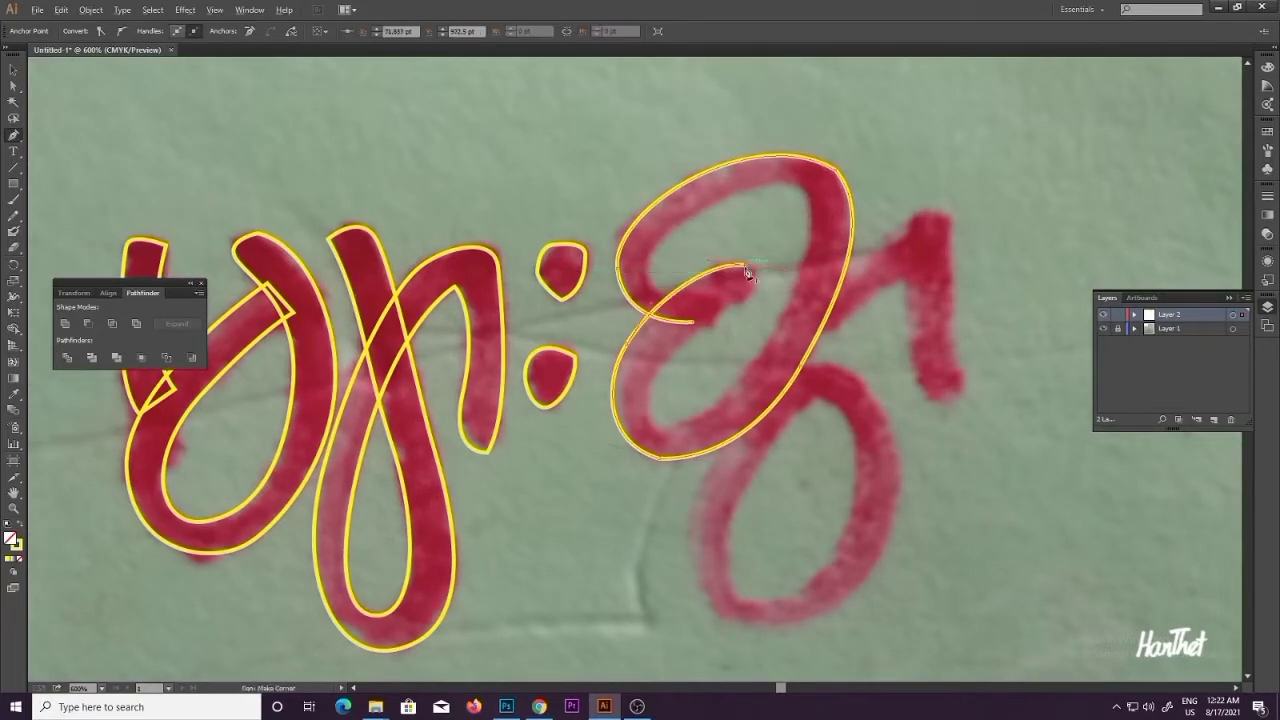
{"action": "left_click", "coordinate": [736, 306]}
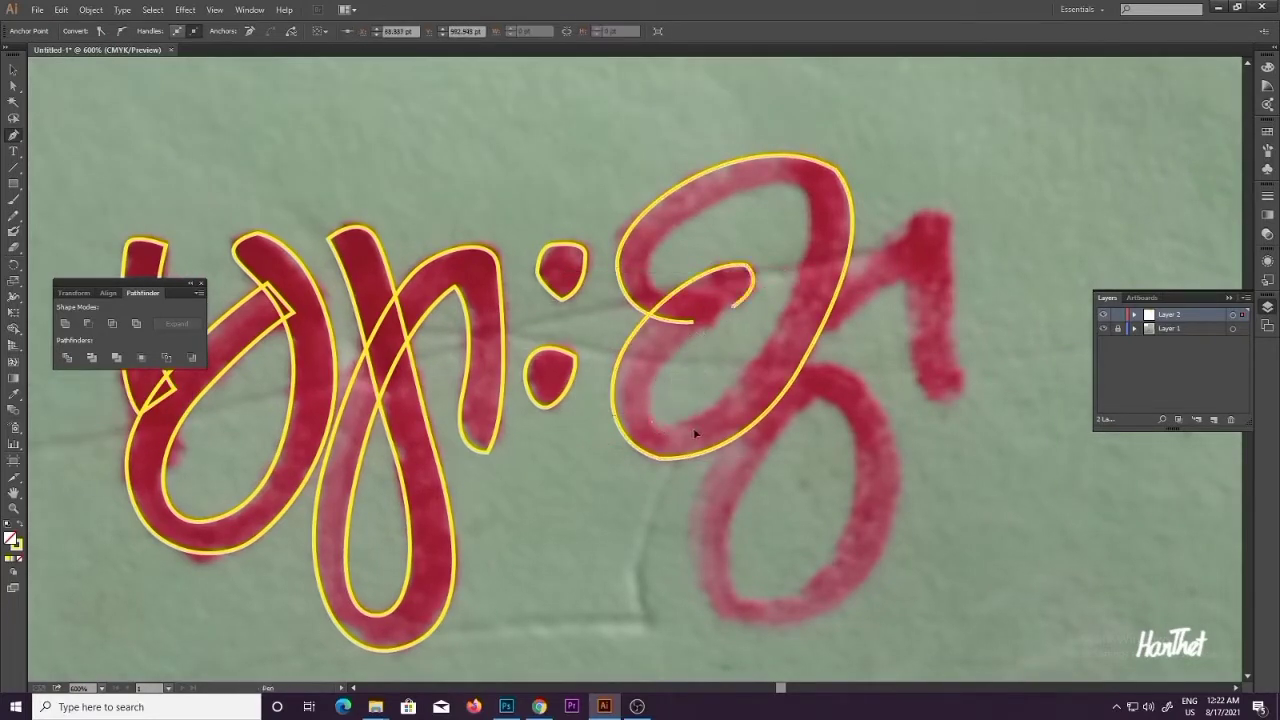
Step: Trace the third script letter's inner edge through the bowl and upper loop, then close and deselect its path
{"action": "left_click_drag", "start_coordinate": [650, 421], "coordinate": [713, 445]}
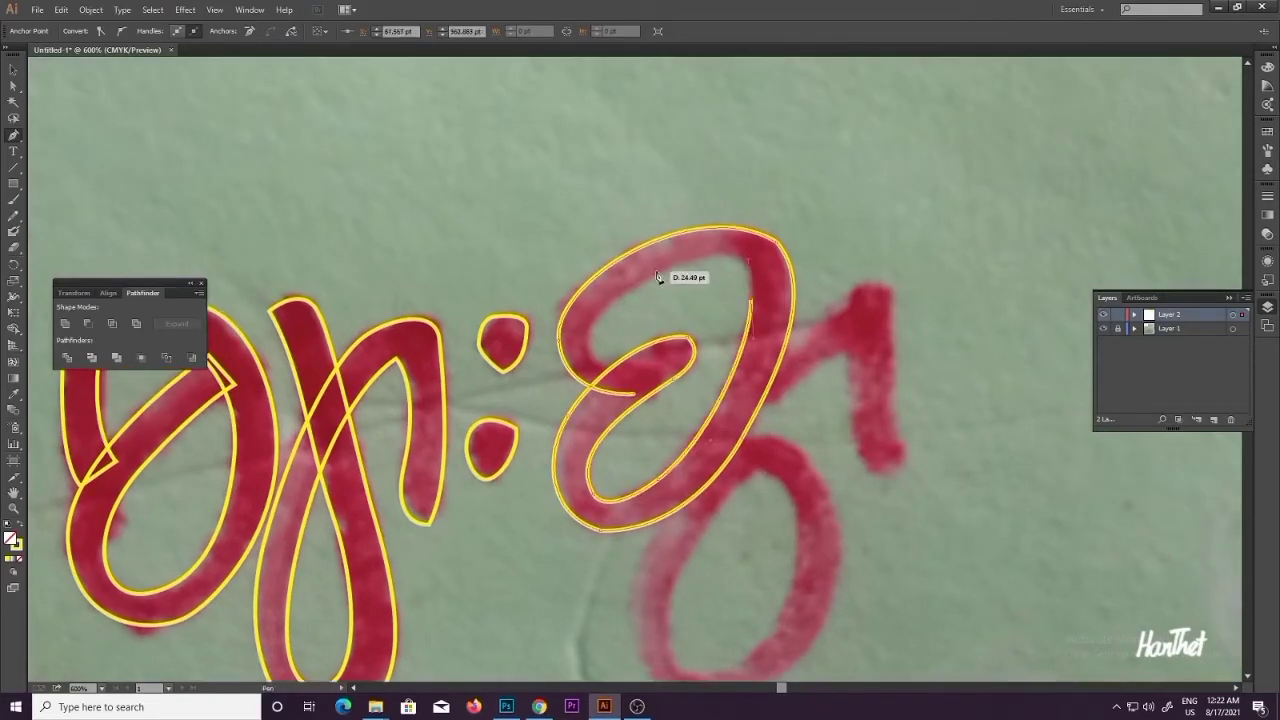
{"action": "left_click_drag", "start_coordinate": [652, 272], "coordinate": [683, 305]}
{"action": "left_click", "coordinate": [636, 373]}
{"action": "left_click", "coordinate": [635, 396]}
{"action": "key", "text": "v"}
{"action": "left_click", "coordinate": [802, 369]}
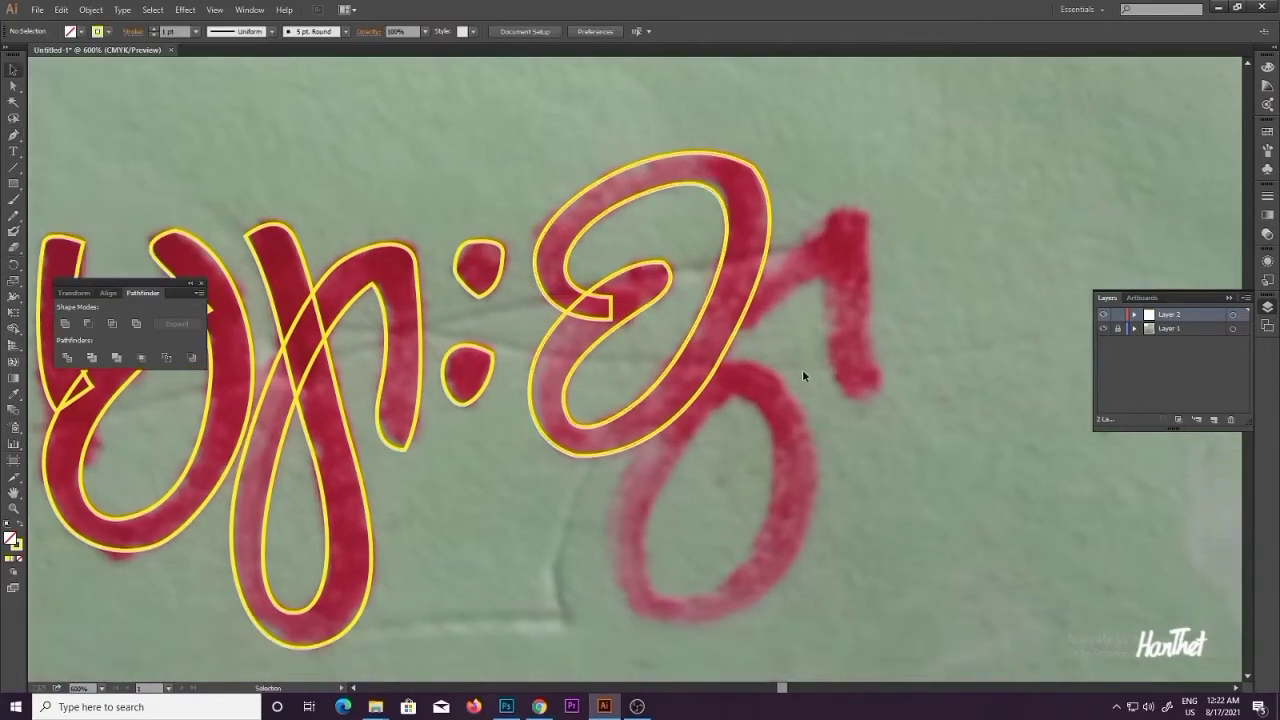
Step: Trace the outer edge of the loop hanging below the third script letter as a closed path overlapping the bowl
{"action": "key", "text": "p"}
{"action": "left_click", "coordinate": [676, 394]}
{"action": "scroll", "coordinate": [826, 420], "scroll_direction": "down", "scroll_amount": 2}
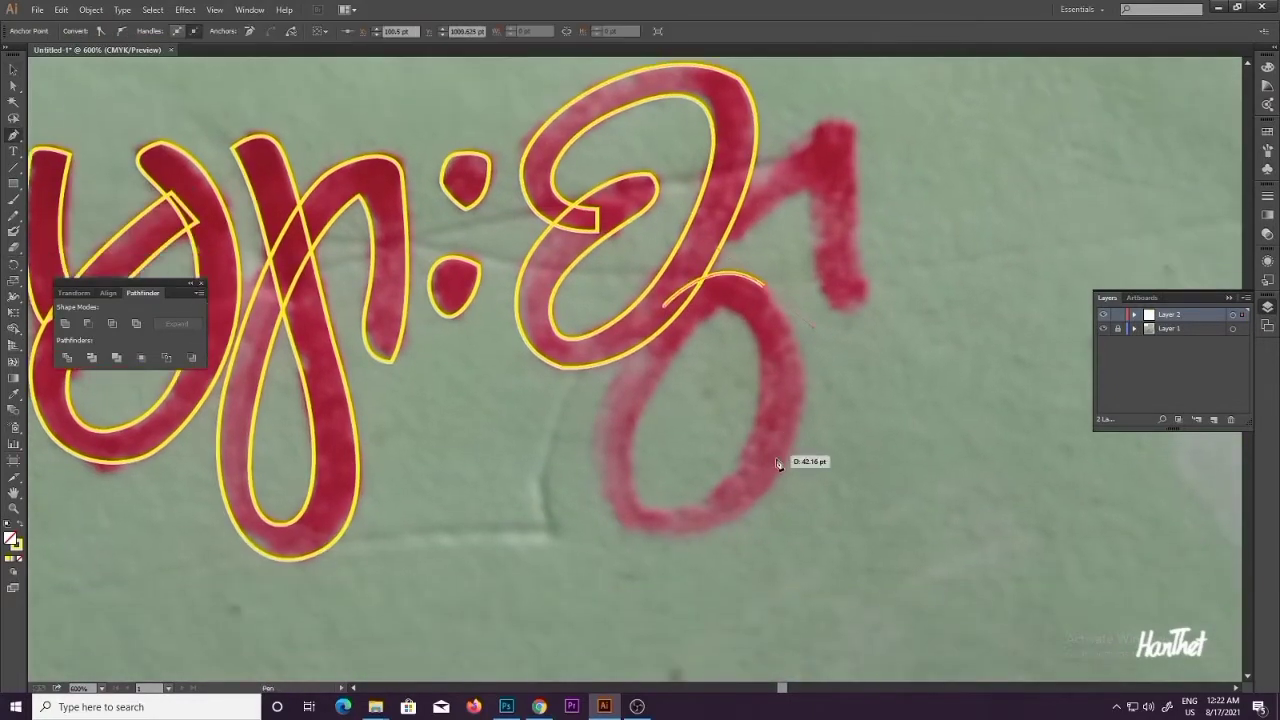
{"action": "left_click_drag", "start_coordinate": [775, 478], "coordinate": [595, 491]}
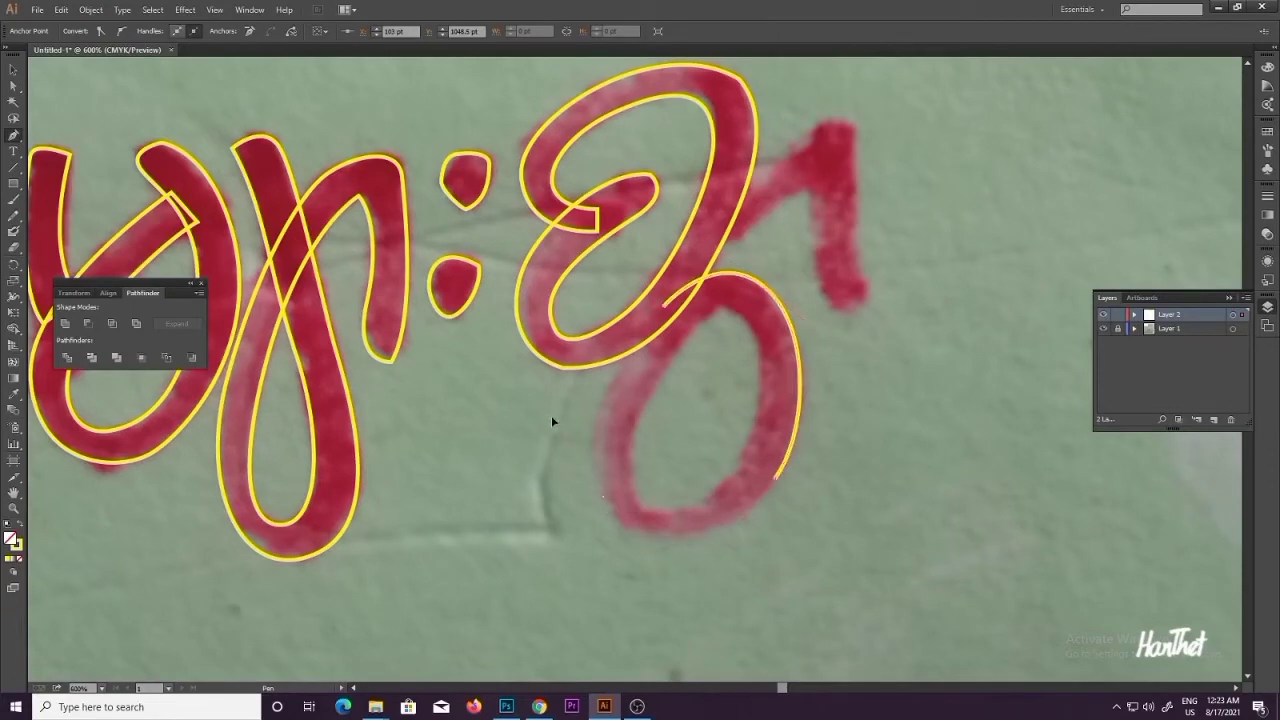
{"action": "left_click_drag", "start_coordinate": [551, 417], "coordinate": [554, 422]}
{"action": "left_click_drag", "start_coordinate": [664, 305], "coordinate": [670, 304]}
{"action": "left_click", "coordinate": [679, 291]}
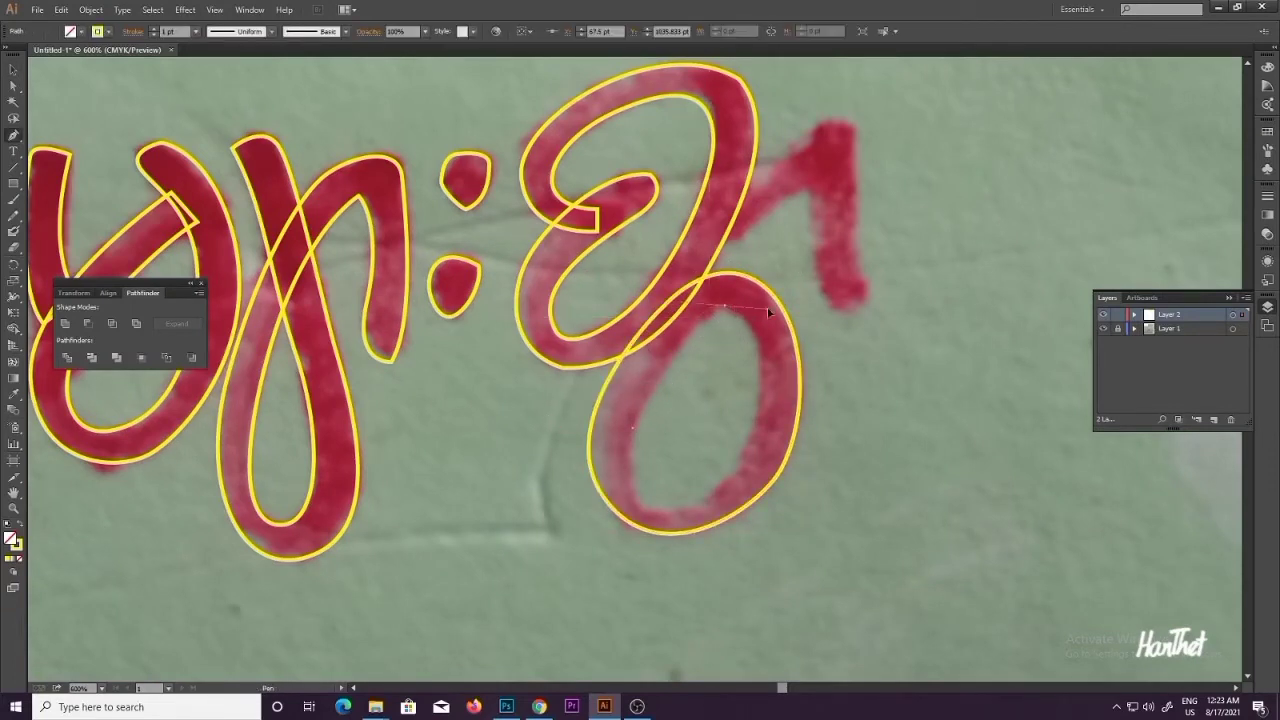
Step: Trace the inner edge of the third script letter's hanging loop as a smooth closed oval and deselect it
{"action": "left_click_drag", "start_coordinate": [765, 394], "coordinate": [657, 511]}
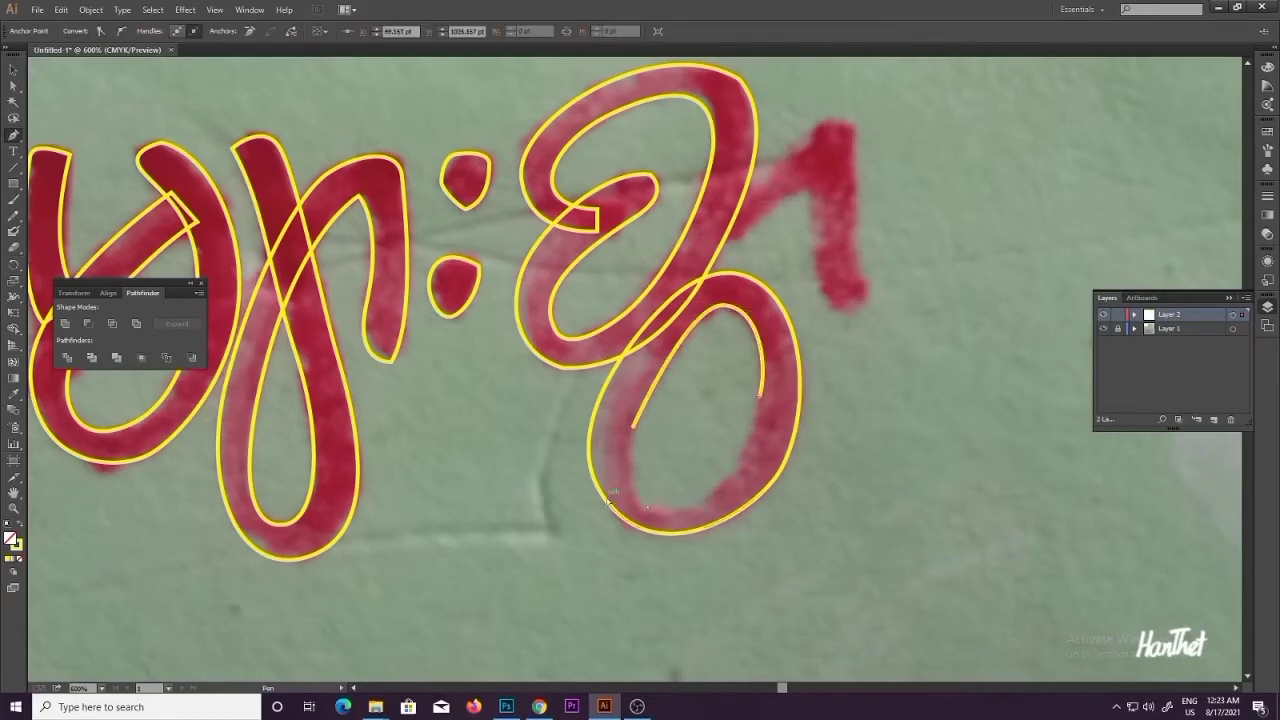
{"action": "left_click_drag", "start_coordinate": [573, 492], "coordinate": [562, 495]}
{"action": "left_click", "coordinate": [632, 428]}
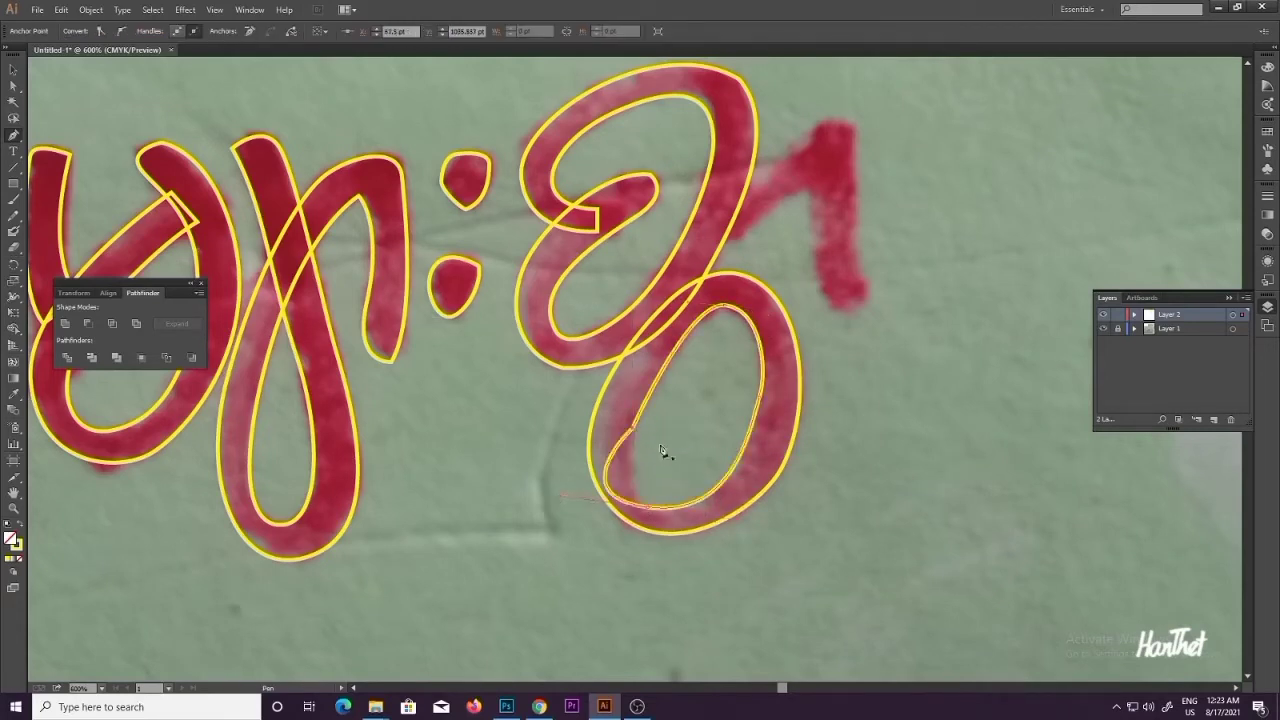
{"action": "key", "text": "ctrl+z"}
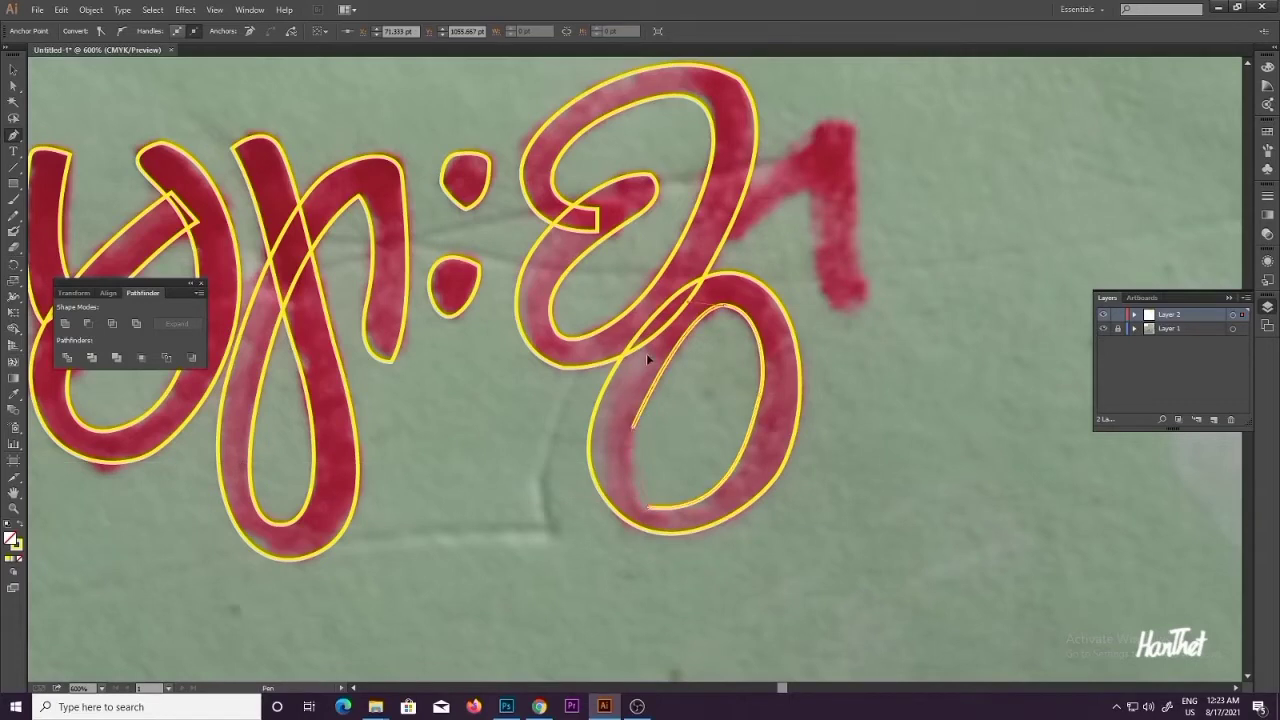
{"action": "left_click_drag", "start_coordinate": [657, 362], "coordinate": [658, 363]}
{"action": "key", "text": "v"}
{"action": "left_click", "coordinate": [697, 382]}
{"action": "left_click_drag", "start_coordinate": [692, 438], "coordinate": [658, 478]}
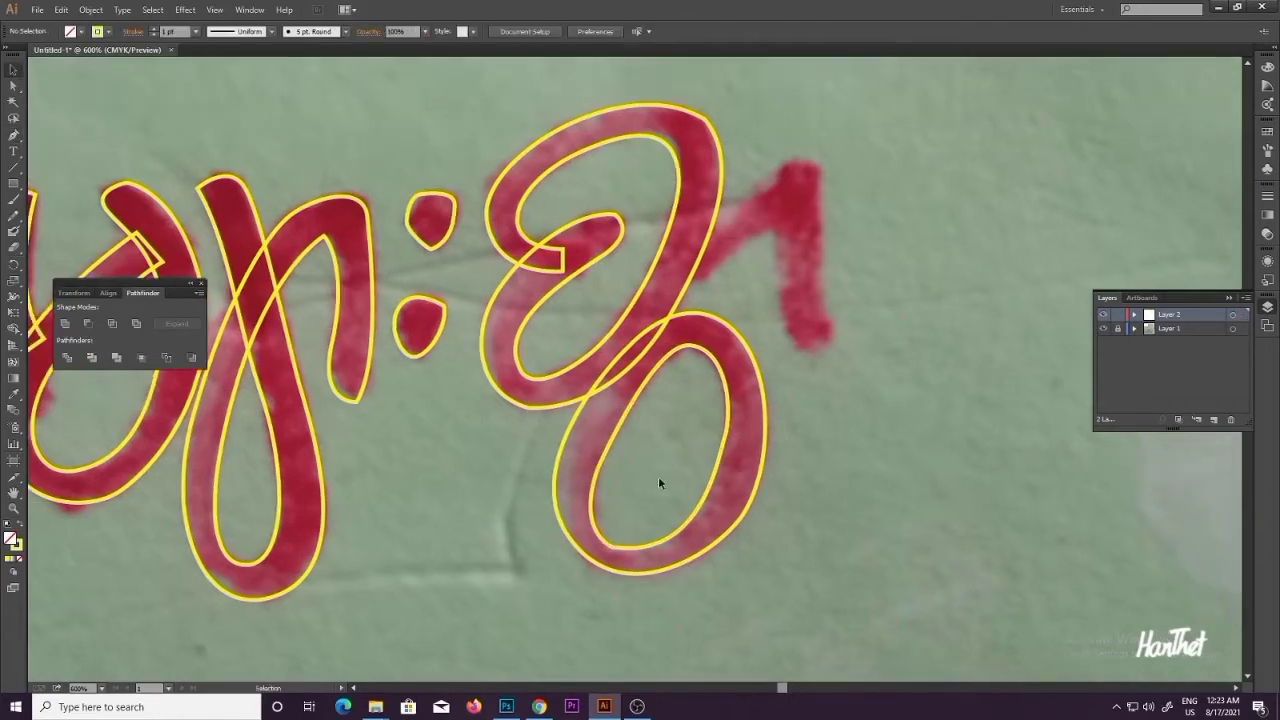
Step: Shrink the hanging loop's inner oval slightly to about 33 by 50 pt and deselect it
{"action": "left_click", "coordinate": [615, 549]}
{"action": "left_click_drag", "start_coordinate": [592, 549], "coordinate": [597, 544]}
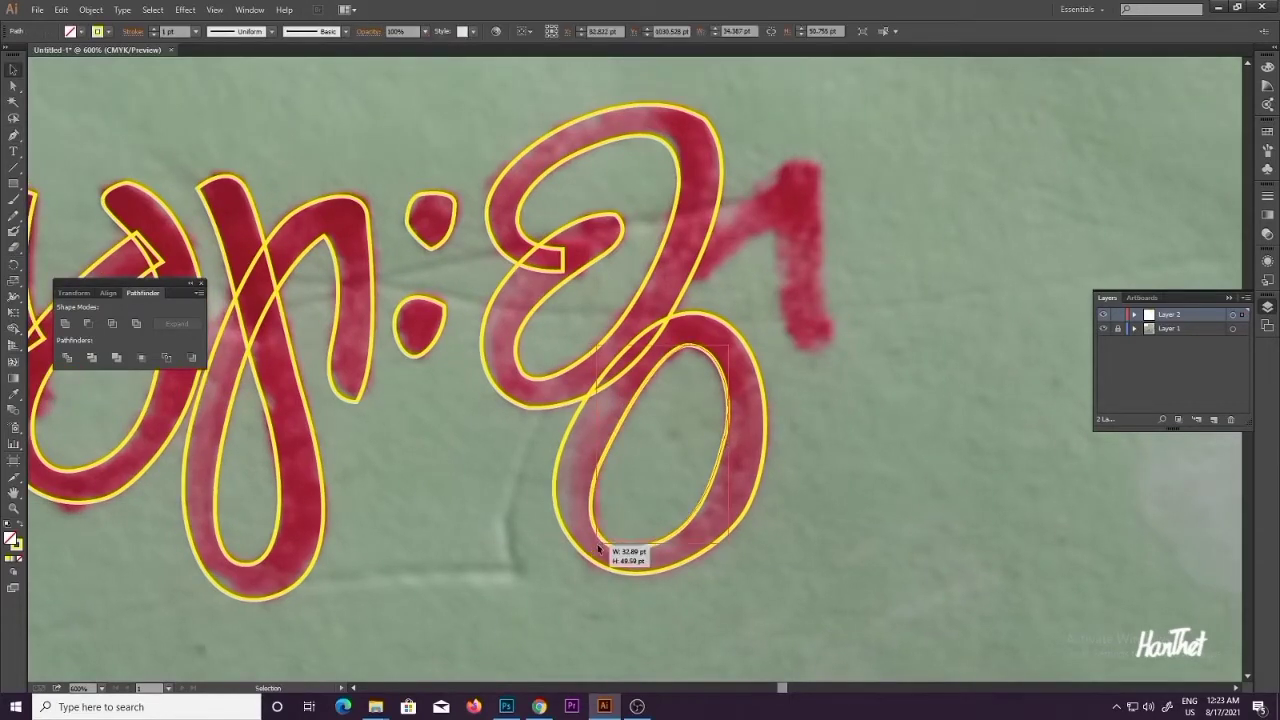
{"action": "left_click", "coordinate": [809, 420]}
{"action": "left_click_drag", "start_coordinate": [809, 420], "coordinate": [763, 454]}
Step: Trace the third script letter's angled arm and short downstroke as a closed shape overlapping the upper loop
{"action": "key", "text": "p"}
{"action": "left_click", "coordinate": [656, 258]}
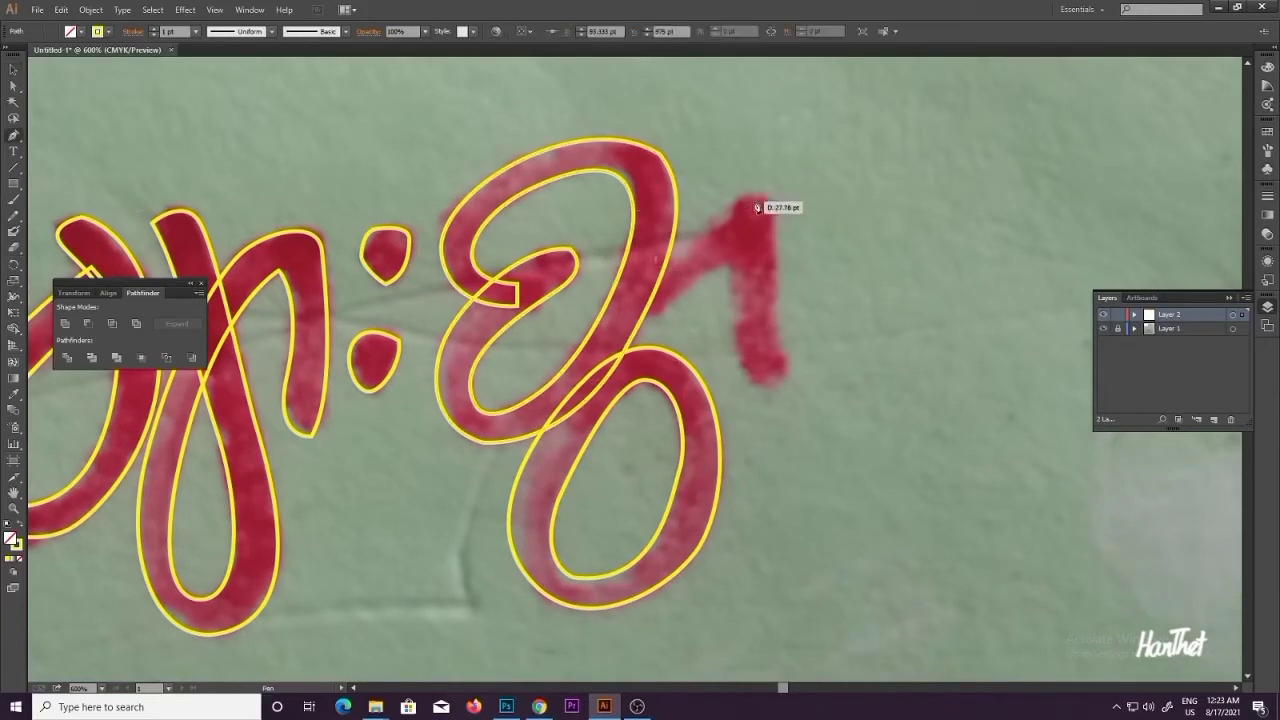
{"action": "left_click", "coordinate": [735, 217]}
{"action": "left_click_drag", "start_coordinate": [740, 198], "coordinate": [773, 258]}
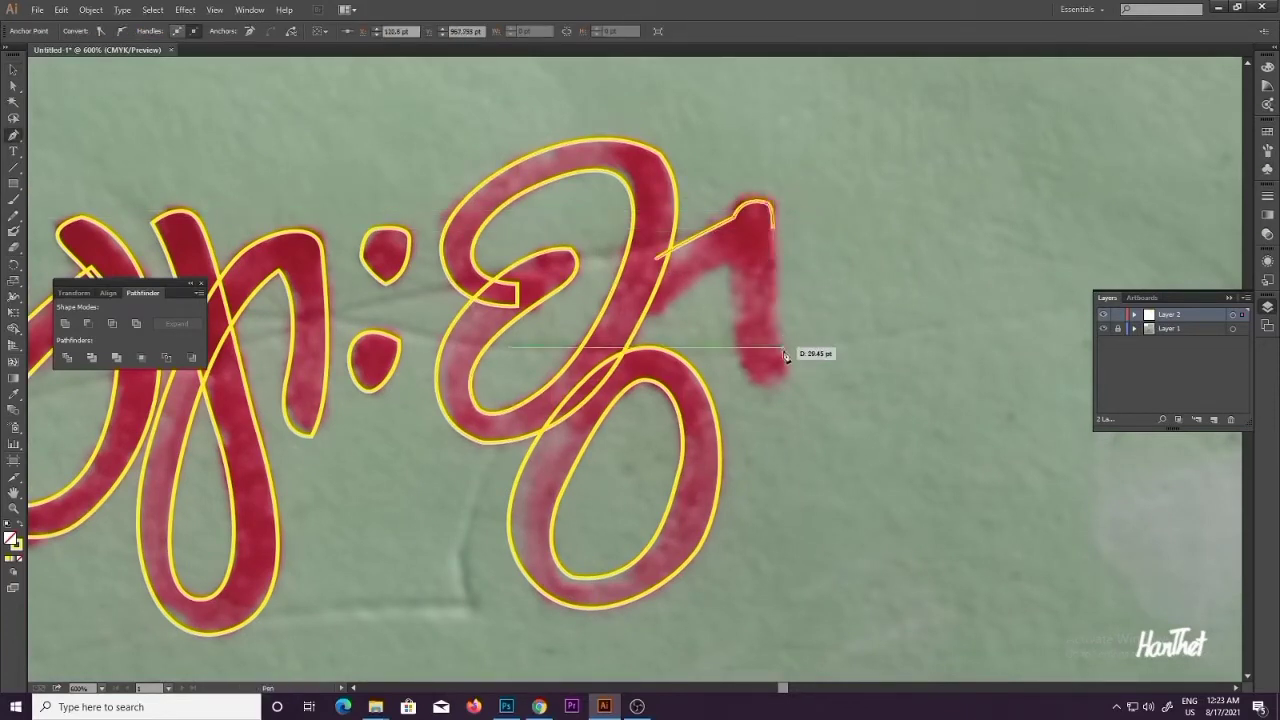
{"action": "left_click_drag", "start_coordinate": [784, 358], "coordinate": [741, 362]}
{"action": "left_click_drag", "start_coordinate": [727, 313], "coordinate": [627, 312]}
{"action": "left_click", "coordinate": [733, 258]}
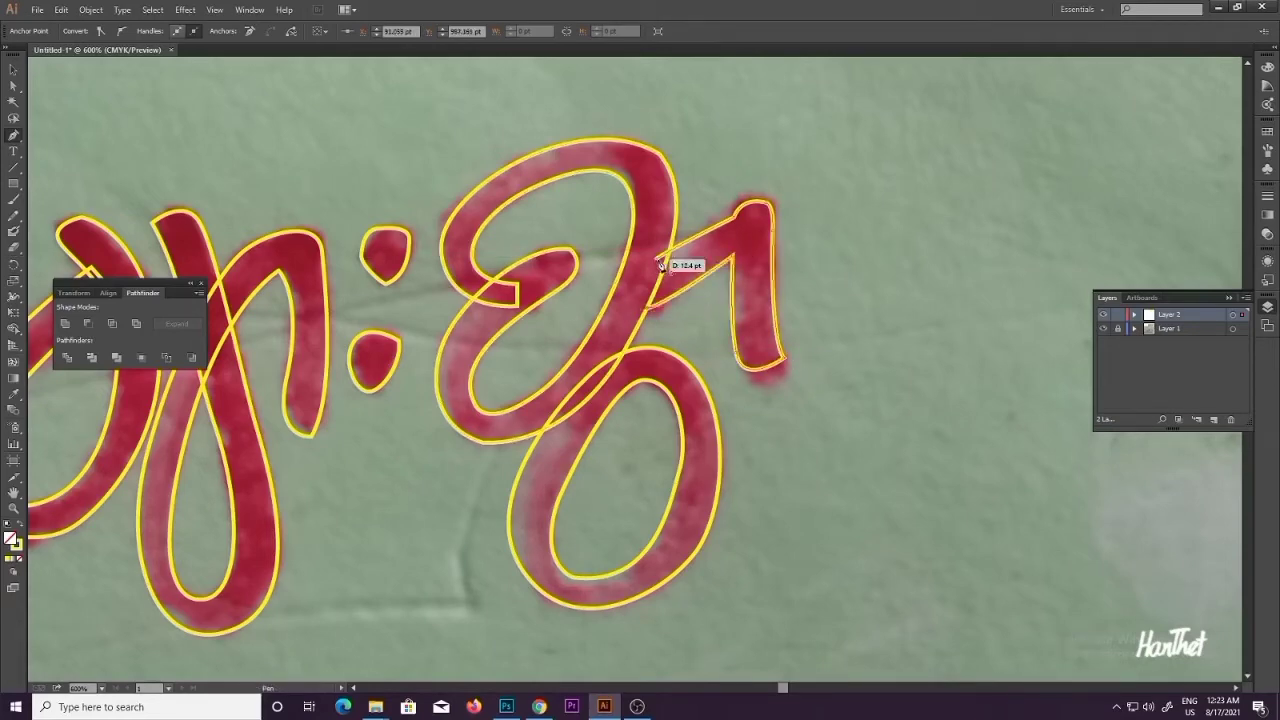
{"action": "left_click", "coordinate": [656, 258]}
{"action": "key", "text": "v"}
{"action": "left_click", "coordinate": [791, 277]}
Step: Unite the overlapping pieces of the first script letter, and do the same for the second script letter
{"action": "scroll", "coordinate": [791, 277], "scroll_direction": "down", "scroll_amount": 3}
{"action": "scroll", "coordinate": [484, 341], "scroll_direction": "up", "scroll_amount": 2}
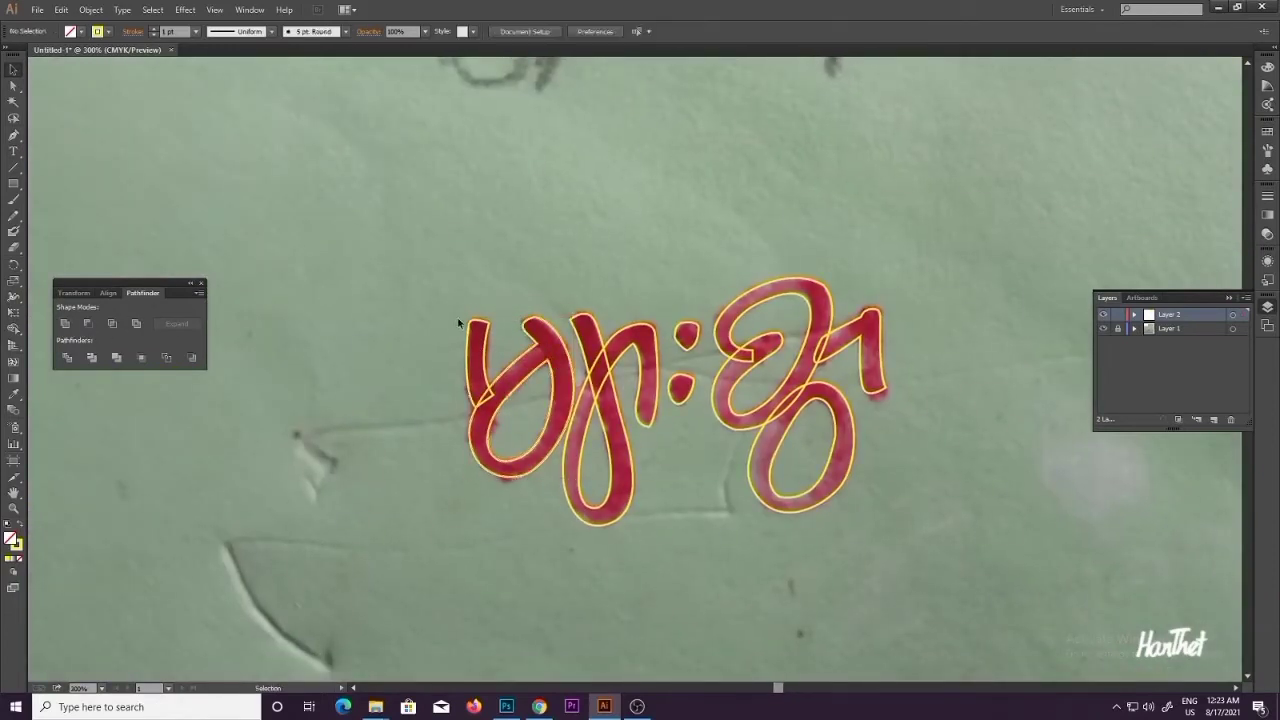
{"action": "left_click_drag", "start_coordinate": [459, 322], "coordinate": [498, 398]}
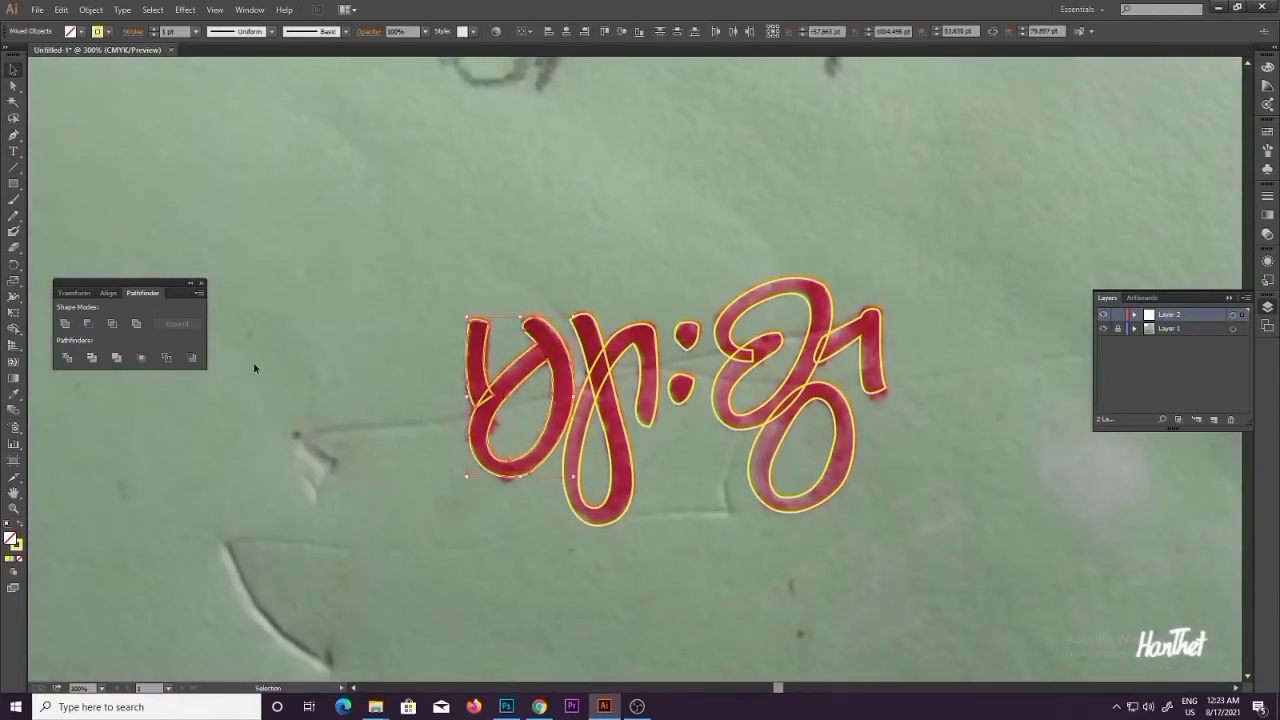
{"action": "left_click", "coordinate": [67, 325]}
{"action": "left_click_drag", "start_coordinate": [608, 317], "coordinate": [598, 394]}
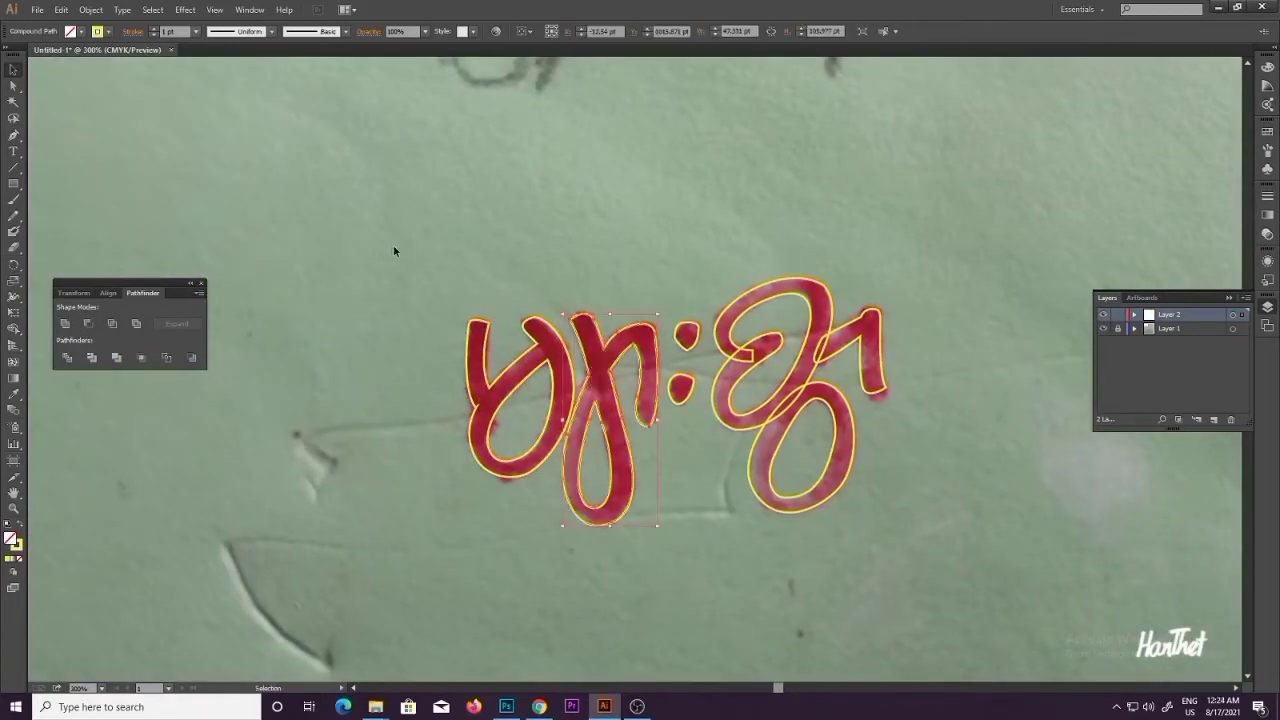
Step: Unite the self-overlapping outline of the third script letter's upper shape
{"action": "left_click", "coordinate": [790, 288]}
{"action": "left_click", "coordinate": [399, 304]}
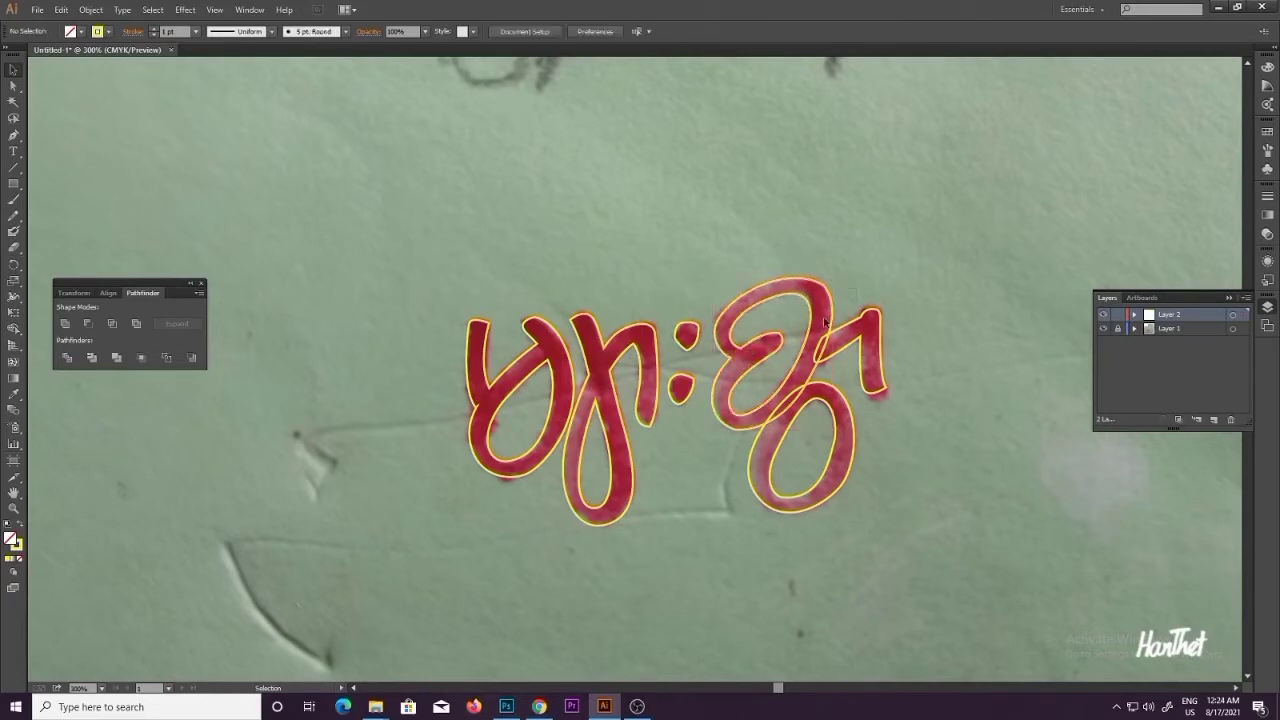
{"action": "left_click_drag", "start_coordinate": [823, 317], "coordinate": [812, 418]}
{"action": "left_click", "coordinate": [66, 324]}
{"action": "left_click", "coordinate": [678, 230]}
Step: Merge the third script letter's upper shape, hanging loop and angled arm into one shape
{"action": "key", "text": "v"}
{"action": "left_click", "coordinate": [820, 449]}
{"action": "left_click", "coordinate": [782, 323]}
{"action": "left_click", "coordinate": [880, 330], "text": "shift"}
{"action": "left_click", "coordinate": [67, 325]}
{"action": "left_click", "coordinate": [807, 402], "text": "shift"}
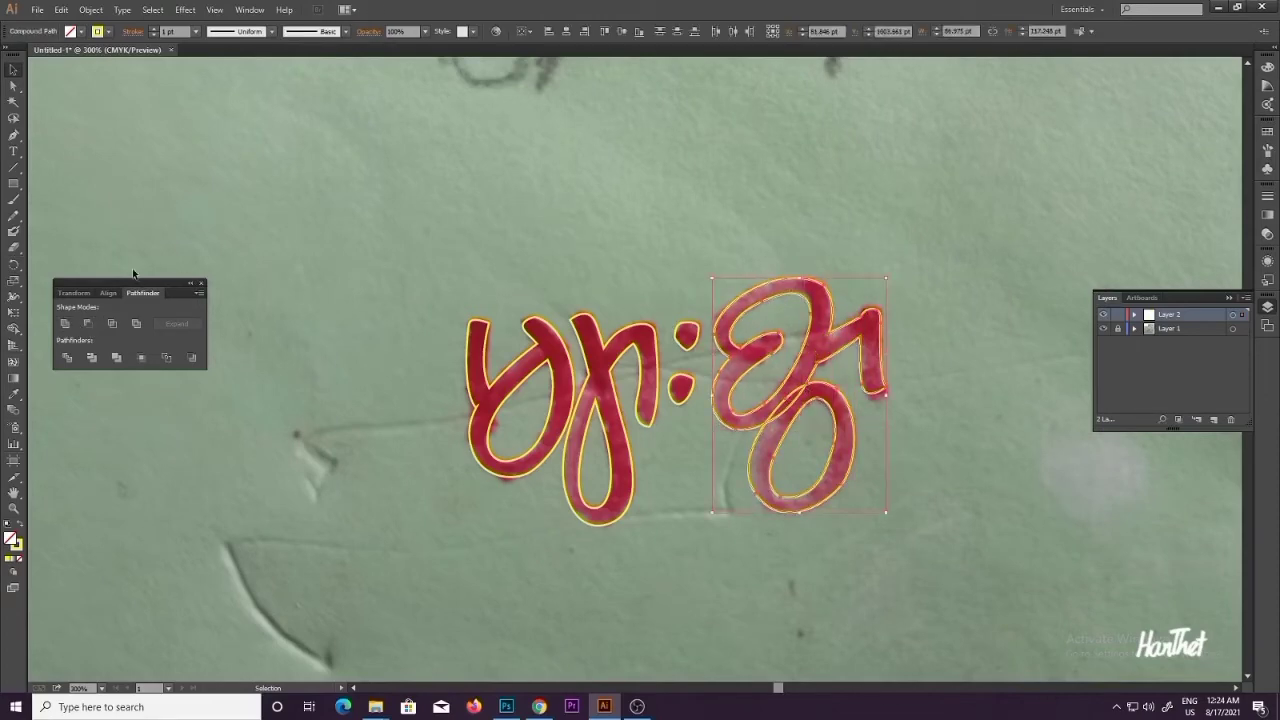
{"action": "left_click", "coordinate": [67, 324]}
{"action": "left_click", "coordinate": [743, 229]}
Step: Fill all the script lettering with solid yellow and remove its stroke
{"action": "left_click", "coordinate": [743, 229], "text": "ctrl+alt"}
{"action": "left_click_drag", "start_coordinate": [658, 351], "coordinate": [708, 206]}
{"action": "left_click_drag", "start_coordinate": [488, 142], "coordinate": [796, 474]}
{"action": "left_click", "coordinate": [743, 394]}
{"action": "key", "text": "ctrl+a"}
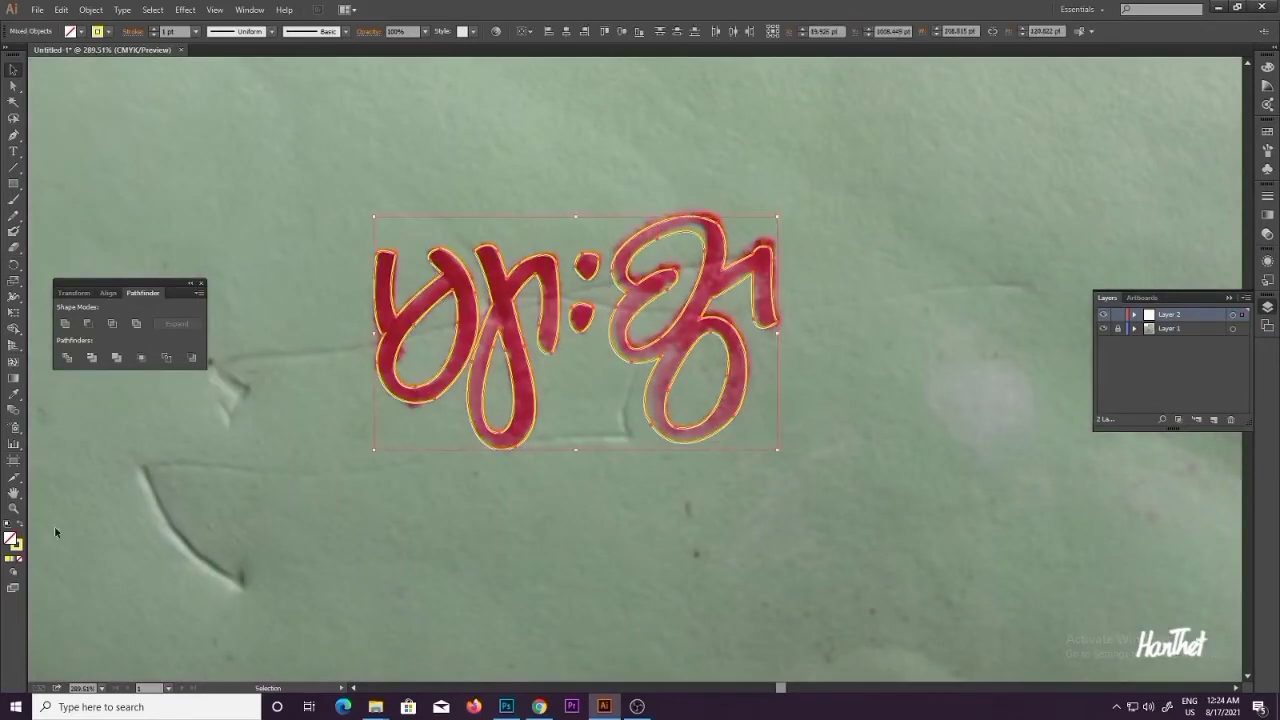
{"action": "left_click", "coordinate": [8, 561]}
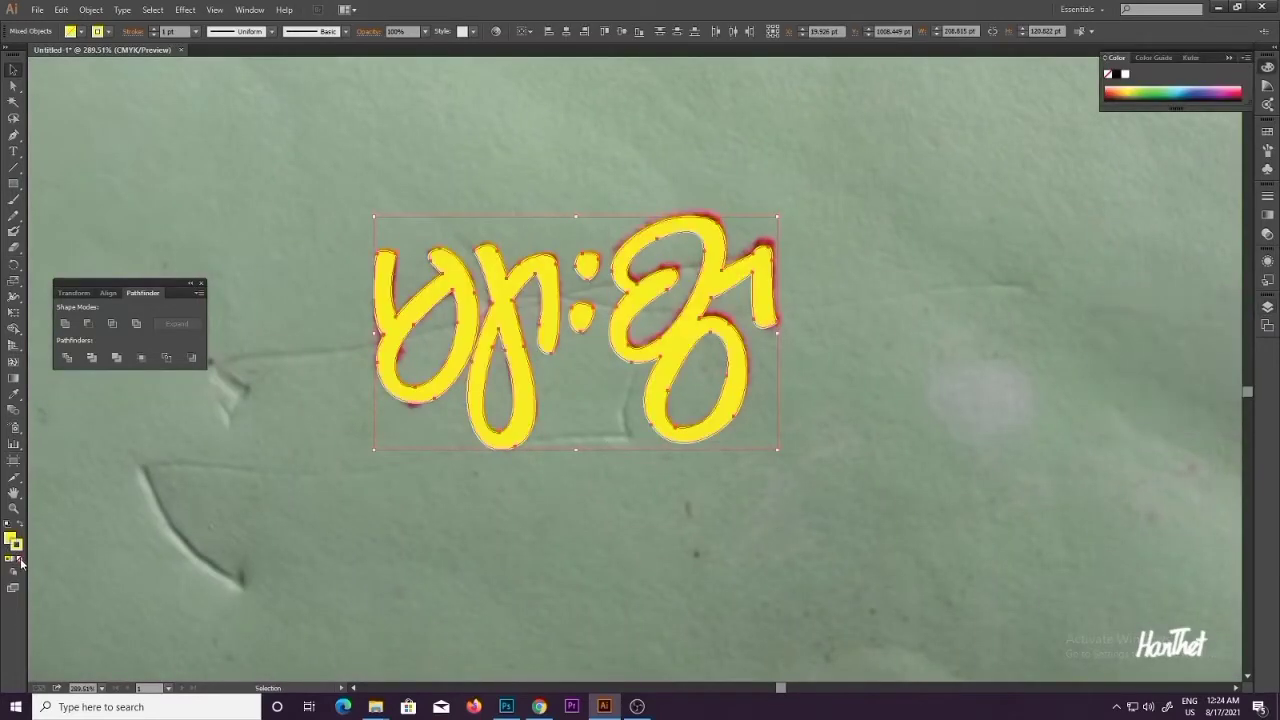
{"action": "left_click", "coordinate": [20, 560]}
{"action": "left_click", "coordinate": [620, 190]}
Step: Nudge the third script letter slightly down and to the left, closer to the two dots
{"action": "left_click", "coordinate": [712, 255]}
{"action": "key", "text": "Down"}
{"action": "key", "text": "Down"}
{"action": "key", "text": "Down"}
{"action": "key", "text": "Left"}
{"action": "key", "text": "Left"}
{"action": "left_click", "coordinate": [441, 173]}
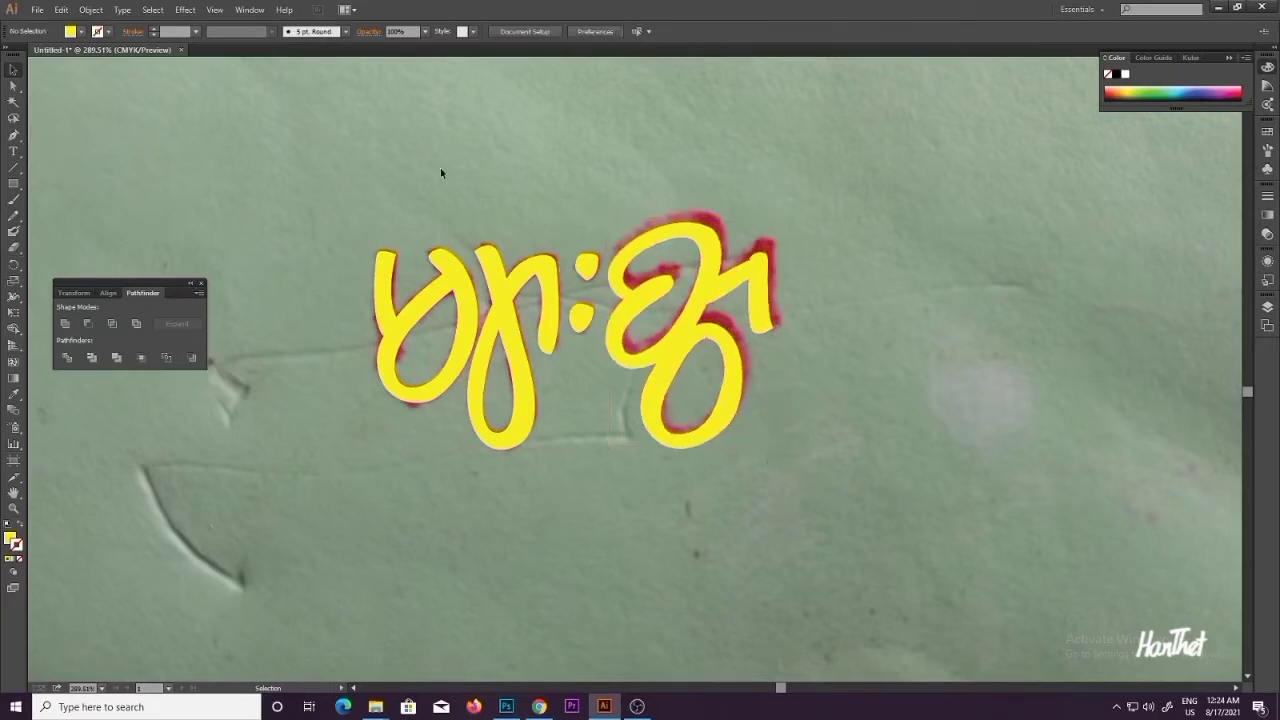
Step: Group the script lettering and place it on the white artboard beside the graffiti lettering
{"action": "right_click", "coordinate": [627, 322]}
{"action": "left_click", "coordinate": [658, 384]}
{"action": "left_click", "coordinate": [580, 412]}
{"action": "scroll", "coordinate": [570, 410], "scroll_direction": "down", "scroll_amount": 4}
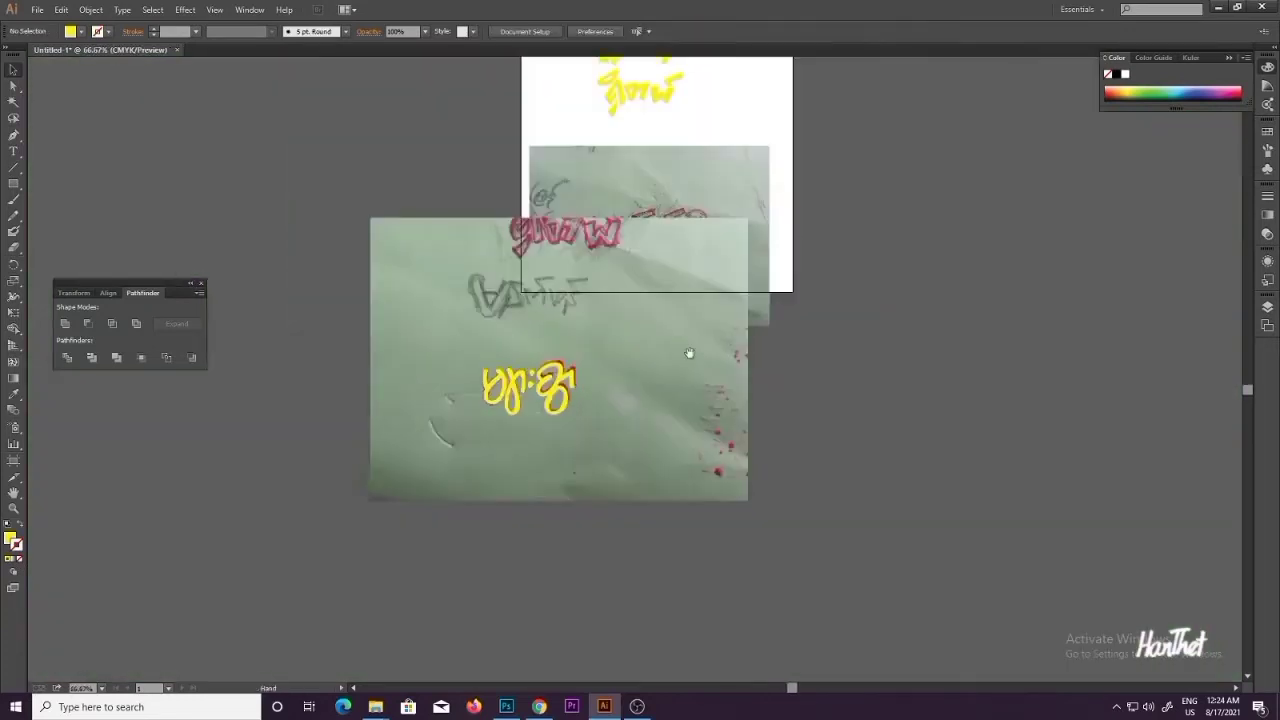
{"action": "left_click_drag", "start_coordinate": [688, 354], "coordinate": [683, 463]}
{"action": "left_click_drag", "start_coordinate": [753, 180], "coordinate": [755, 182]}
Step: Hide Layer 1 with the sketch photos so only the vector lettering is displayed
{"action": "key", "text": "F7"}
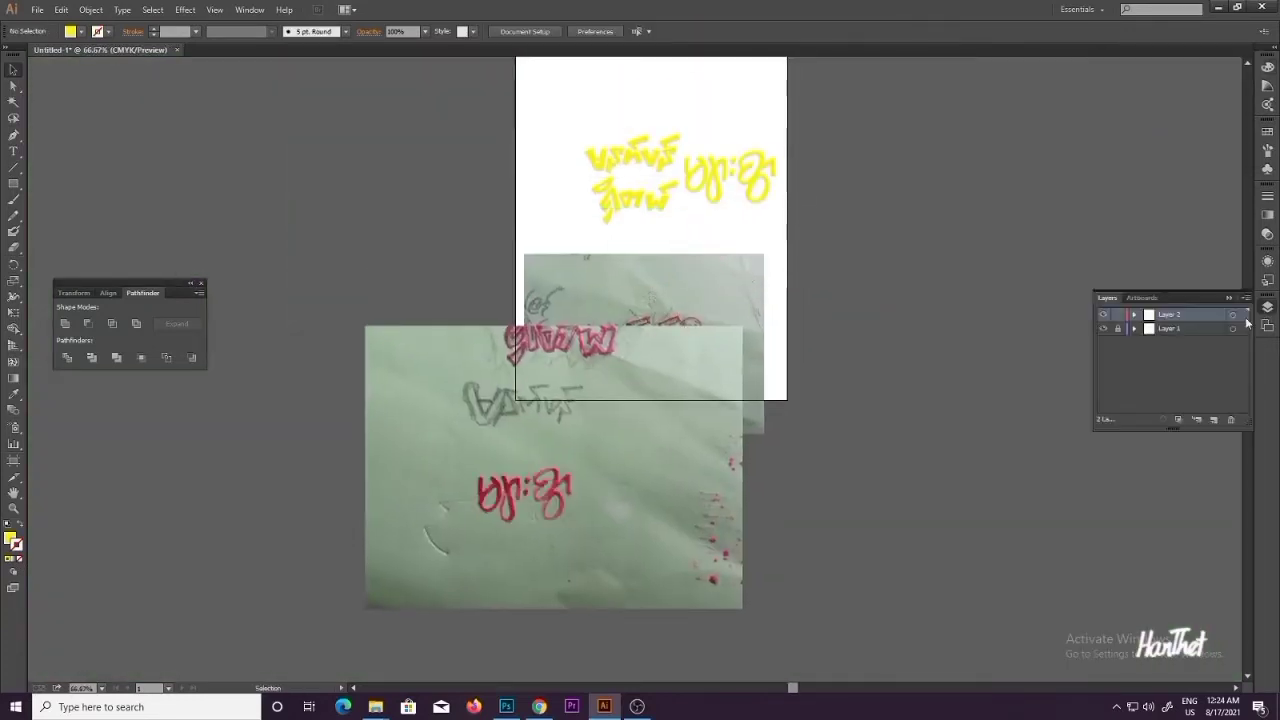
{"action": "left_click", "coordinate": [1103, 328]}
{"action": "key", "text": "ctrl+1"}
Step: Scale the script lettering down to about 129 pt wide and position it beside the graffiti lettering
{"action": "left_click_drag", "start_coordinate": [677, 220], "coordinate": [742, 298]}
{"action": "left_click", "coordinate": [724, 329], "text": "ctrl"}
{"action": "left_click_drag", "start_coordinate": [623, 341], "coordinate": [831, 571]}
{"action": "left_click_drag", "start_coordinate": [820, 390], "coordinate": [748, 433]}
{"action": "left_click_drag", "start_coordinate": [705, 492], "coordinate": [734, 426]}
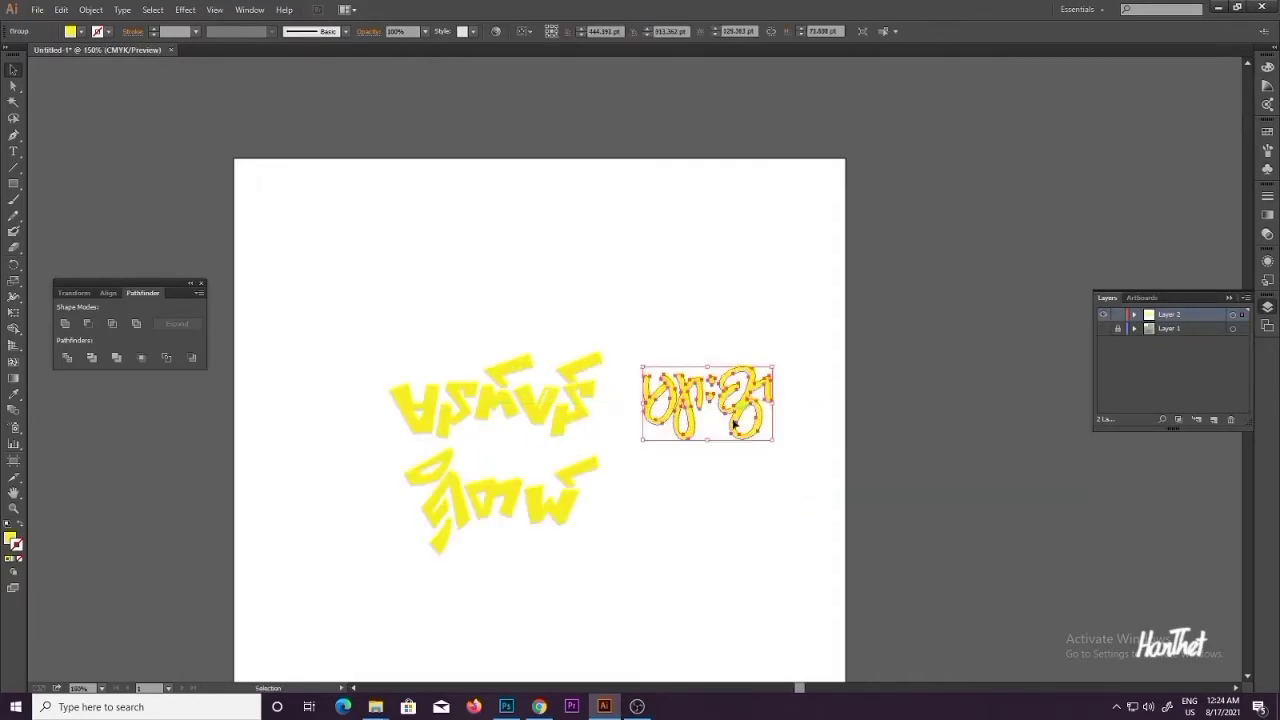
{"action": "left_click", "coordinate": [660, 468]}
Step: Enlarge both lines of graffiti lettering slightly and move them left, away from the script lettering
{"action": "left_click", "coordinate": [600, 451], "text": "ctrl"}
{"action": "left_click_drag", "start_coordinate": [651, 437], "coordinate": [734, 484]}
{"action": "left_click_drag", "start_coordinate": [429, 279], "coordinate": [706, 606]}
{"action": "left_click_drag", "start_coordinate": [726, 285], "coordinate": [745, 268]}
{"action": "left_click_drag", "start_coordinate": [459, 226], "coordinate": [730, 603]}
{"action": "left_click_drag", "start_coordinate": [682, 501], "coordinate": [617, 463]}
Step: Ungroup the script lettering so its letters can be moved separately
{"action": "left_click_drag", "start_coordinate": [777, 291], "coordinate": [953, 422]}
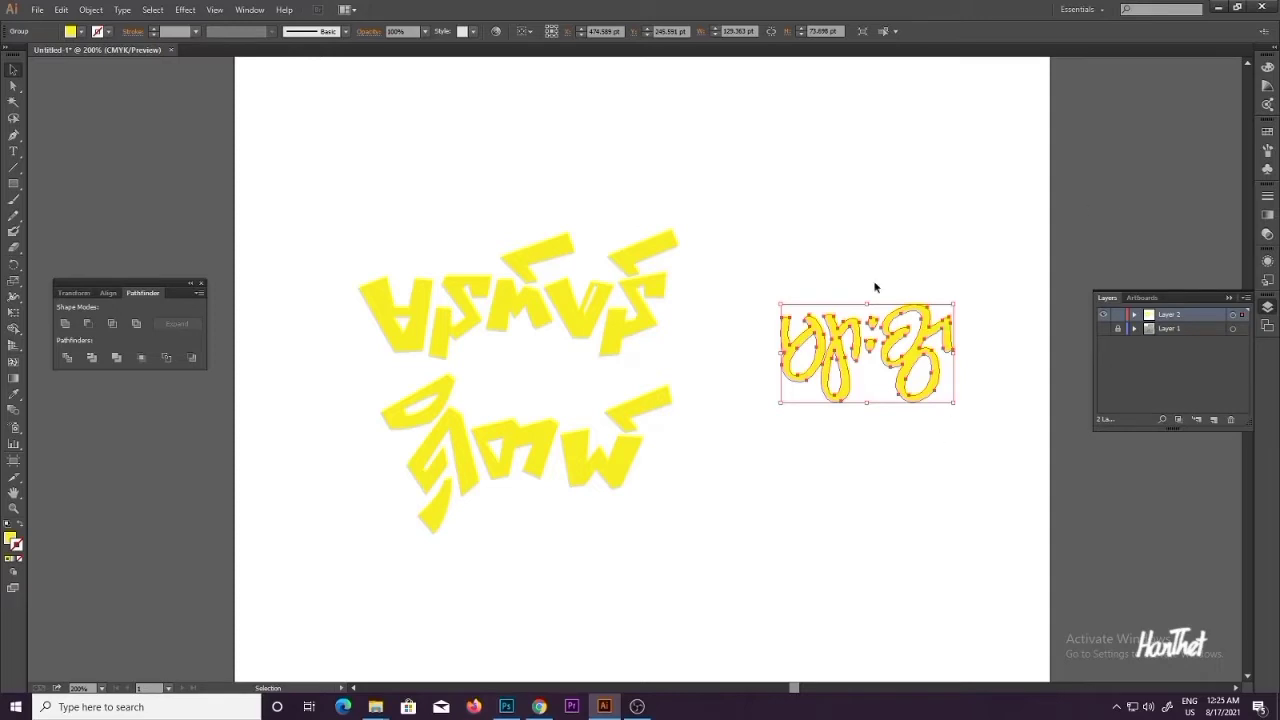
{"action": "left_click", "coordinate": [798, 248], "text": "ctrl"}
{"action": "left_click_drag", "start_coordinate": [471, 457], "coordinate": [746, 456]}
{"action": "left_click", "coordinate": [711, 394], "text": "ctrl+alt"}
{"action": "left_click", "coordinate": [754, 340]}
{"action": "left_click", "coordinate": [876, 485]}
{"action": "scroll", "coordinate": [880, 481], "scroll_direction": "up", "scroll_amount": 1}
{"action": "right_click", "coordinate": [694, 323]}
{"action": "left_click", "coordinate": [728, 399]}
{"action": "left_click", "coordinate": [630, 467]}
Step: Nudge the first script letter slightly away from the second and regroup the script lettering
{"action": "left_click", "coordinate": [572, 366]}
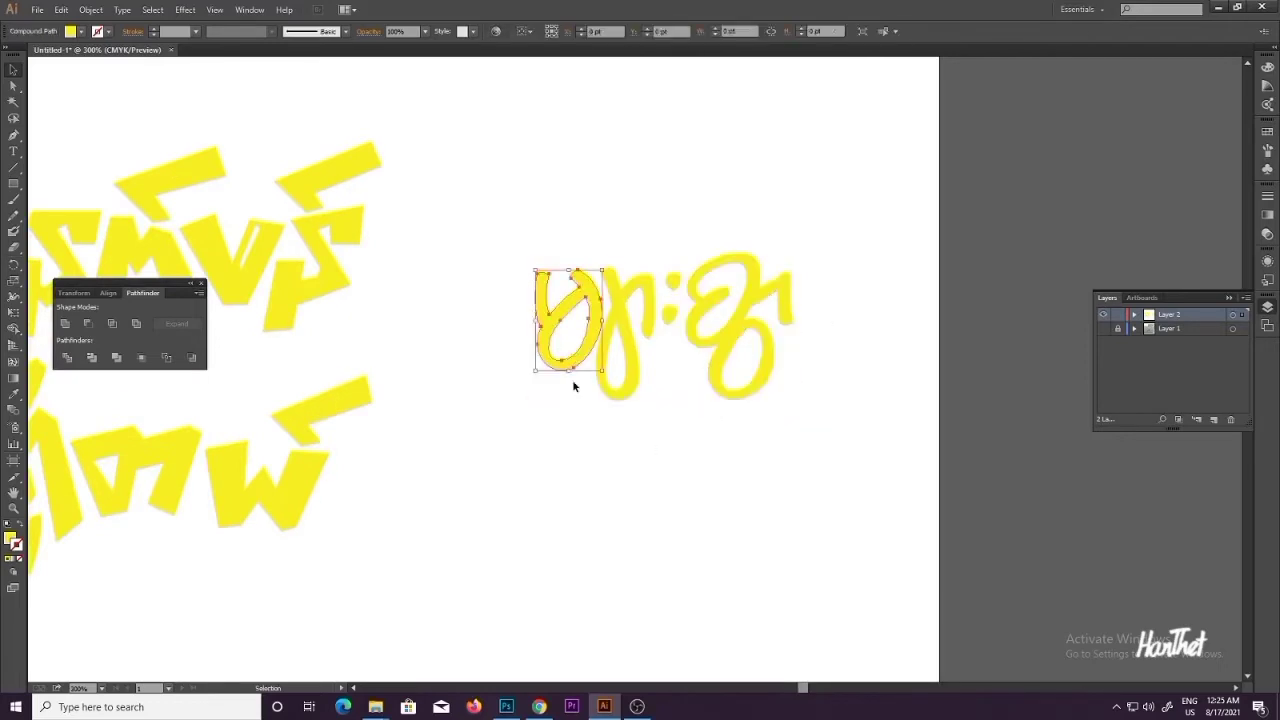
{"action": "left_click", "coordinate": [581, 449]}
{"action": "left_click_drag", "start_coordinate": [488, 237], "coordinate": [768, 366]}
{"action": "right_click", "coordinate": [766, 363]}
{"action": "left_click", "coordinate": [796, 424]}
{"action": "left_click", "coordinate": [648, 455]}
{"action": "left_click_drag", "start_coordinate": [415, 455], "coordinate": [750, 438]}
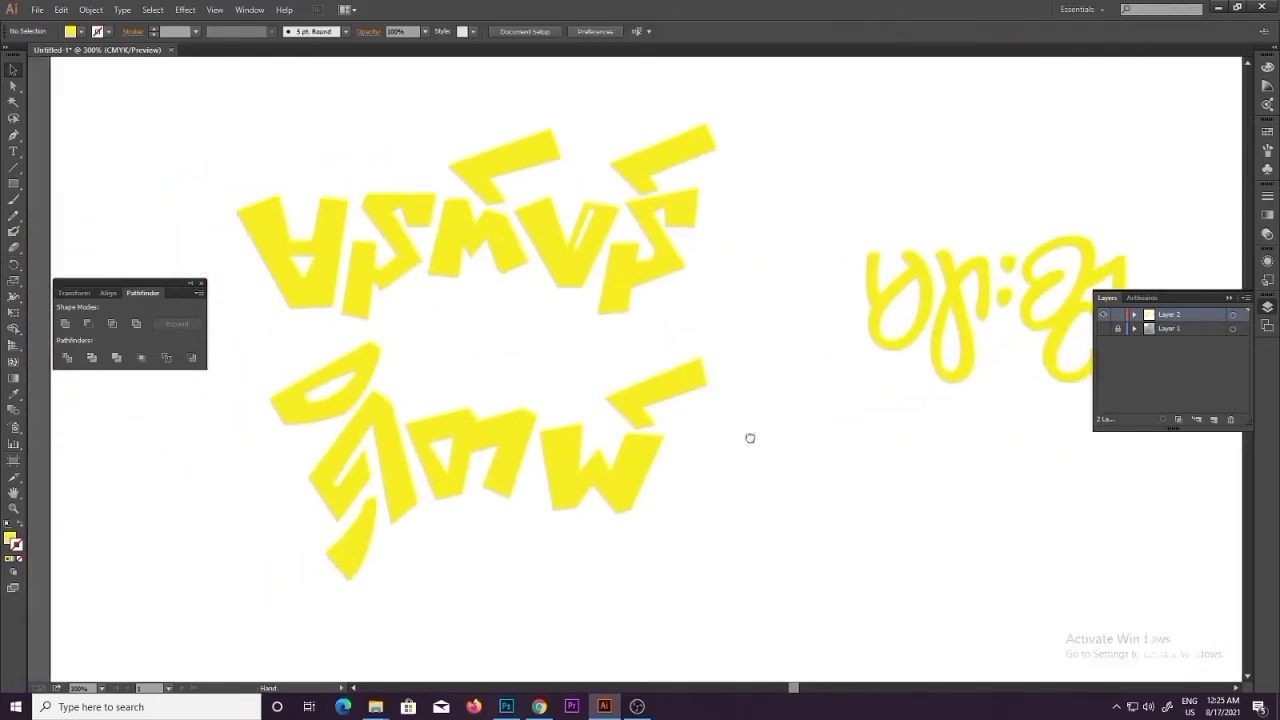
{"action": "left_click_drag", "start_coordinate": [698, 293], "coordinate": [766, 323]}
{"action": "left_click_drag", "start_coordinate": [766, 323], "coordinate": [814, 331]}
{"action": "left_click", "coordinate": [800, 237]}
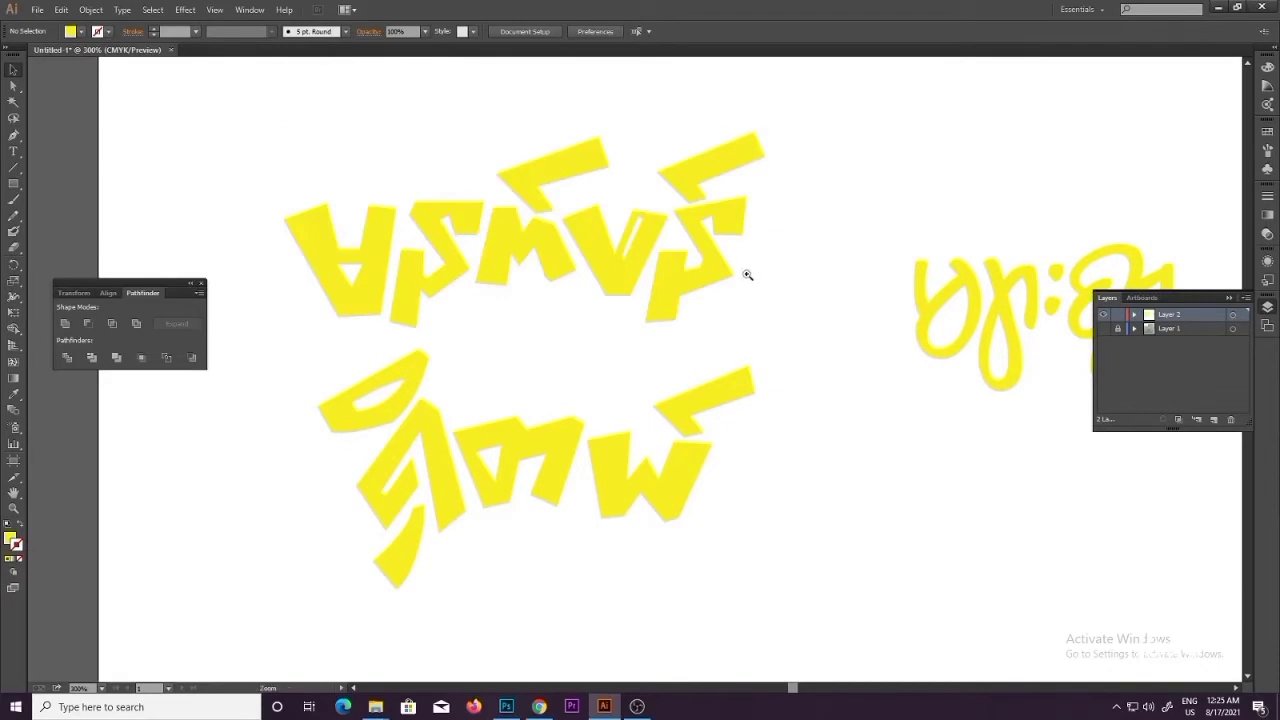
Step: Group all the letters of the upper graffiti line together
{"action": "left_click", "coordinate": [688, 278]}
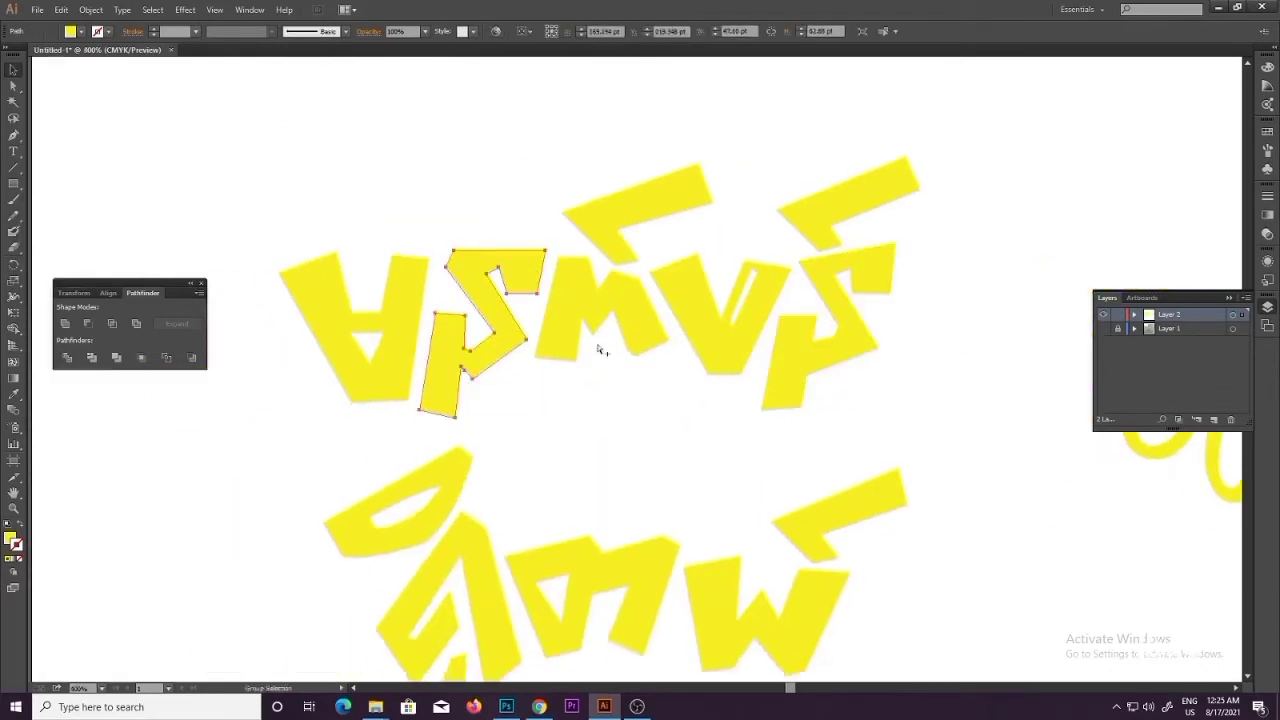
{"action": "left_click", "coordinate": [600, 352], "text": "ctrl+alt"}
{"action": "left_click_drag", "start_coordinate": [378, 214], "coordinate": [832, 398]}
{"action": "right_click", "coordinate": [814, 324]}
{"action": "left_click", "coordinate": [843, 386]}
{"action": "left_click", "coordinate": [710, 408]}
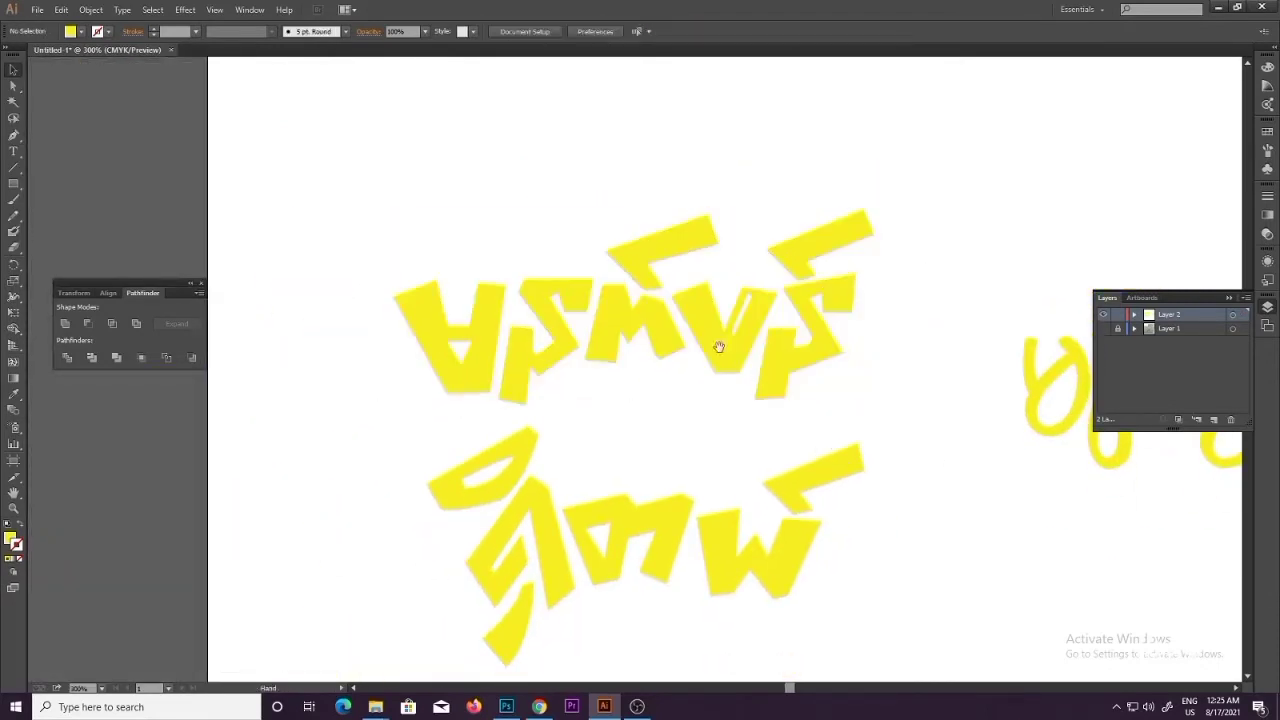
Step: Group all the letters of the lower graffiti line together
{"action": "left_click_drag", "start_coordinate": [719, 347], "coordinate": [717, 240]}
{"action": "left_click_drag", "start_coordinate": [413, 338], "coordinate": [853, 530]}
{"action": "right_click", "coordinate": [800, 450]}
{"action": "left_click", "coordinate": [843, 515]}
{"action": "left_click", "coordinate": [770, 528]}
Step: Duplicate the upper graffiti line into the empty area below the second line
{"action": "left_click_drag", "start_coordinate": [739, 452], "coordinate": [731, 368]}
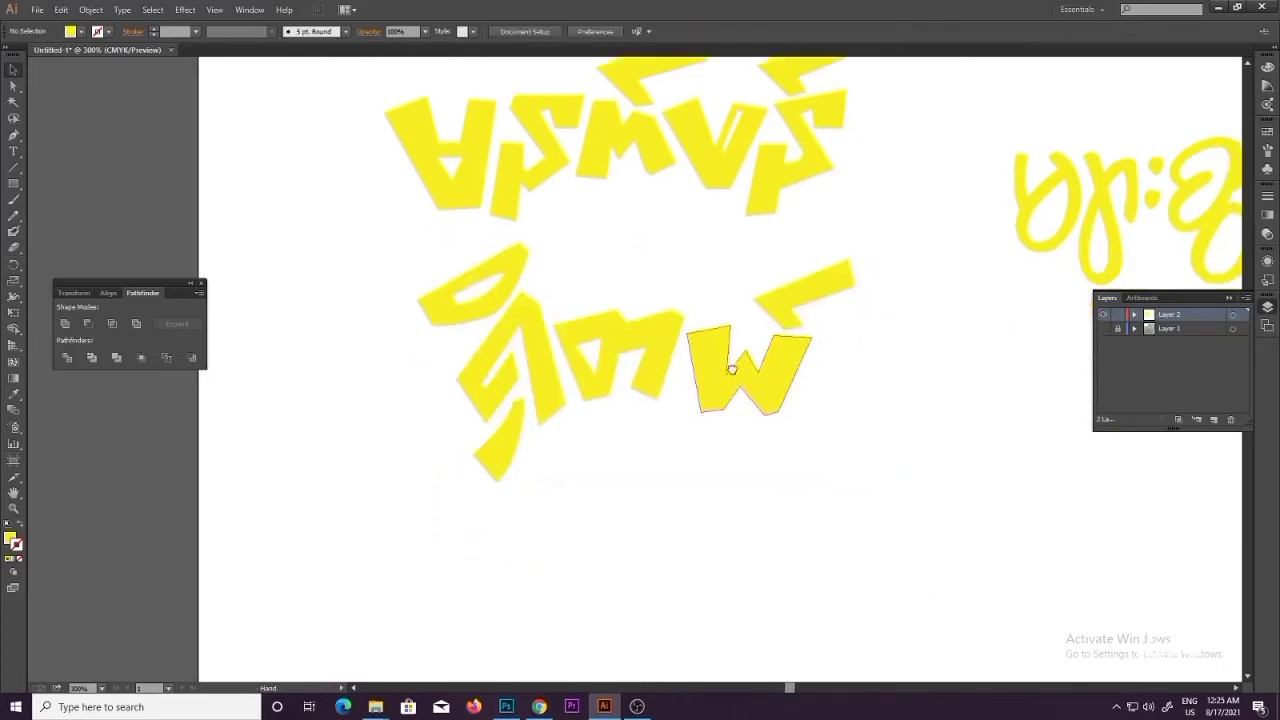
{"action": "left_click", "coordinate": [758, 187]}
{"action": "left_click", "coordinate": [704, 254]}
{"action": "left_click_drag", "start_coordinate": [641, 222], "coordinate": [666, 364]}
{"action": "left_click", "coordinate": [666, 364], "text": "ctrl+alt"}
{"action": "left_click_drag", "start_coordinate": [644, 268], "coordinate": [634, 534]}
{"action": "scroll", "coordinate": [620, 400], "scroll_direction": "down", "scroll_amount": 3}
{"action": "key", "text": "ctrl+plus"}
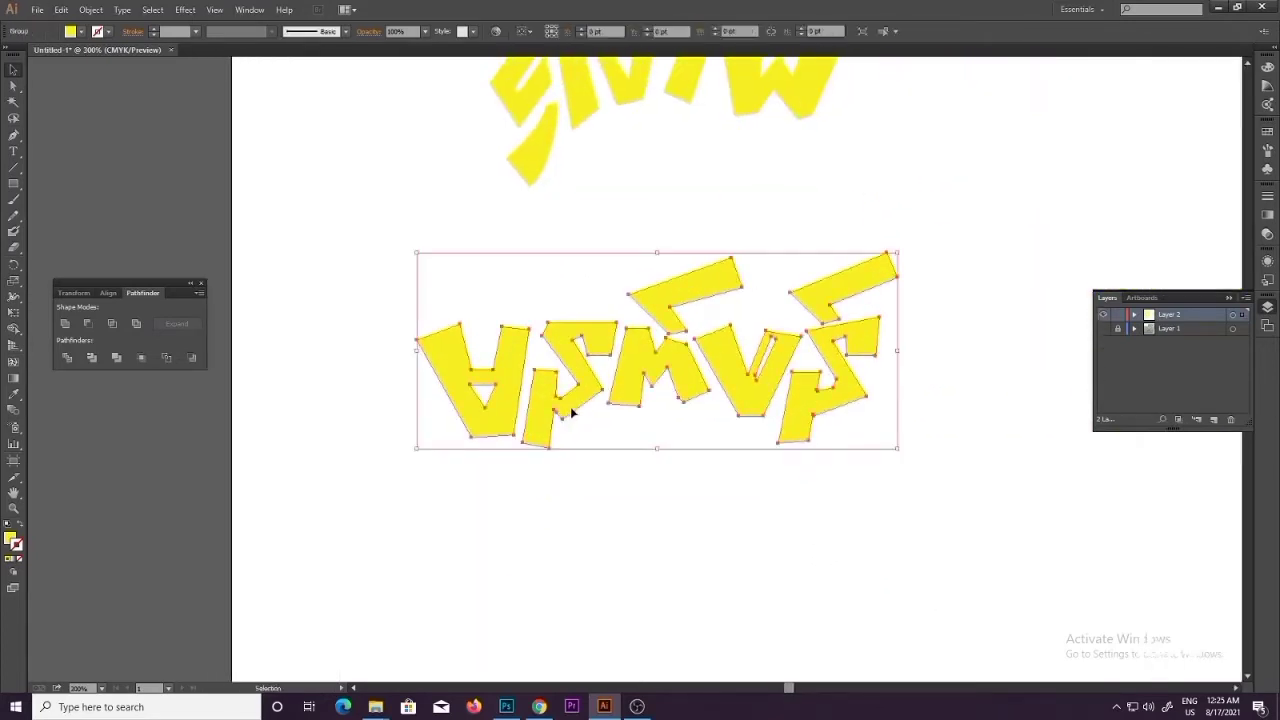
Step: Fill the duplicated graffiti line with purple, using C 60, M 100, Y 0, K 0
{"action": "left_click", "coordinate": [420, 490]}
{"action": "left_click", "coordinate": [502, 408]}
{"action": "left_click", "coordinate": [522, 462]}
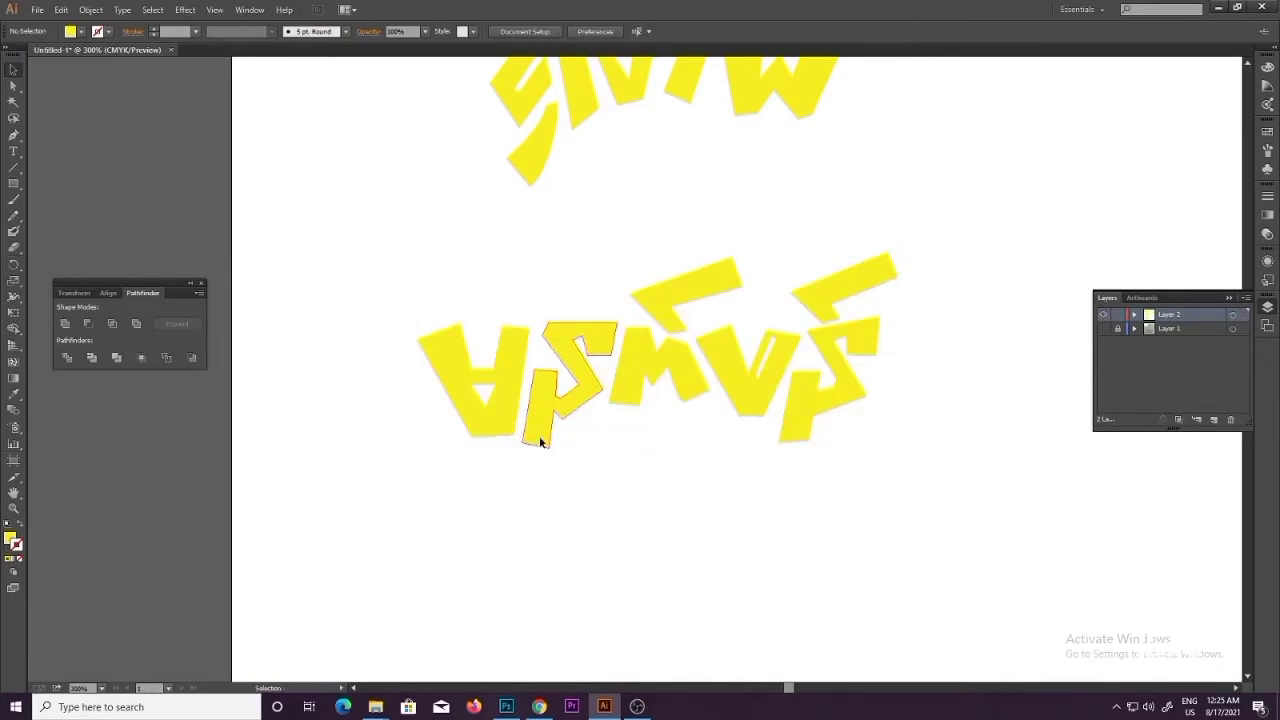
{"action": "left_click", "coordinate": [539, 438]}
{"action": "double_click", "coordinate": [10, 538]}
{"action": "type", "text": "60"}
{"action": "key", "text": "Tab"}
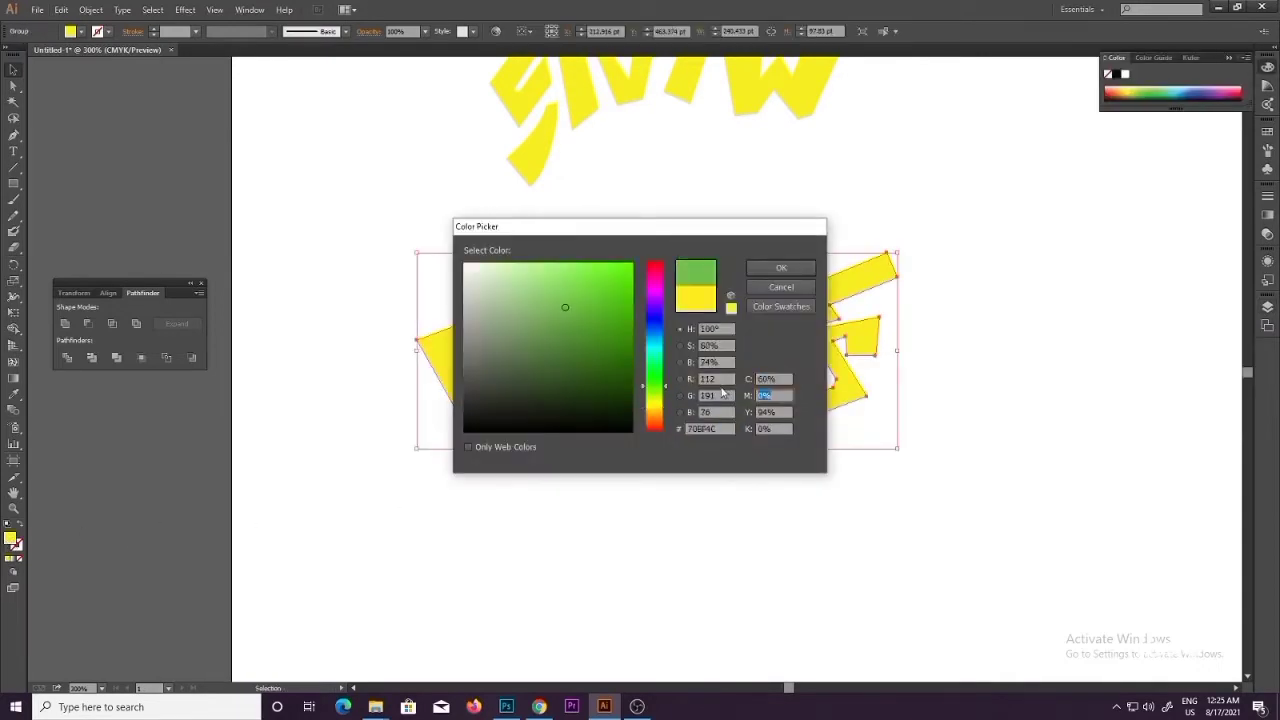
{"action": "type", "text": "100"}
{"action": "key", "text": "Tab"}
{"action": "type", "text": "0"}
{"action": "key", "text": "Tab"}
{"action": "type", "text": "0"}
{"action": "key", "text": "Return"}
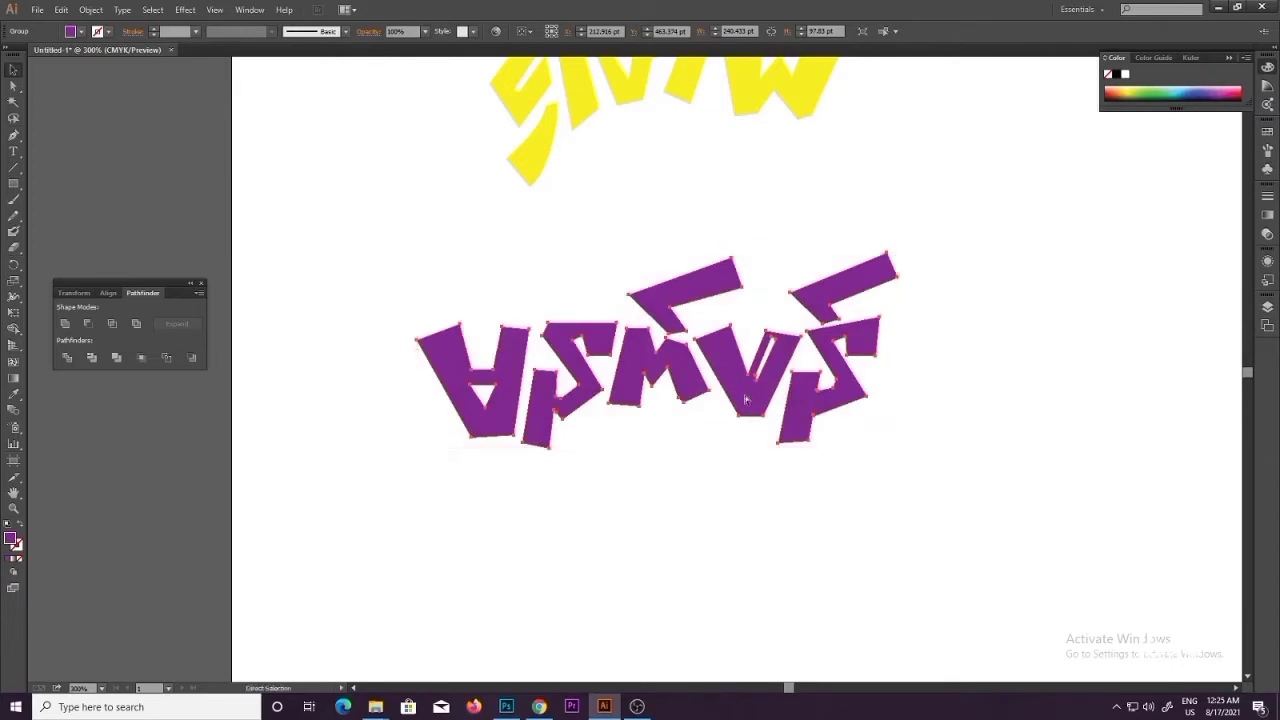
Step: Place a yellow copy in front of the purple lettering and offset the purple lettering slightly down and left
{"action": "key", "text": "ctrl+f"}
{"action": "key", "text": "shift+Down"}
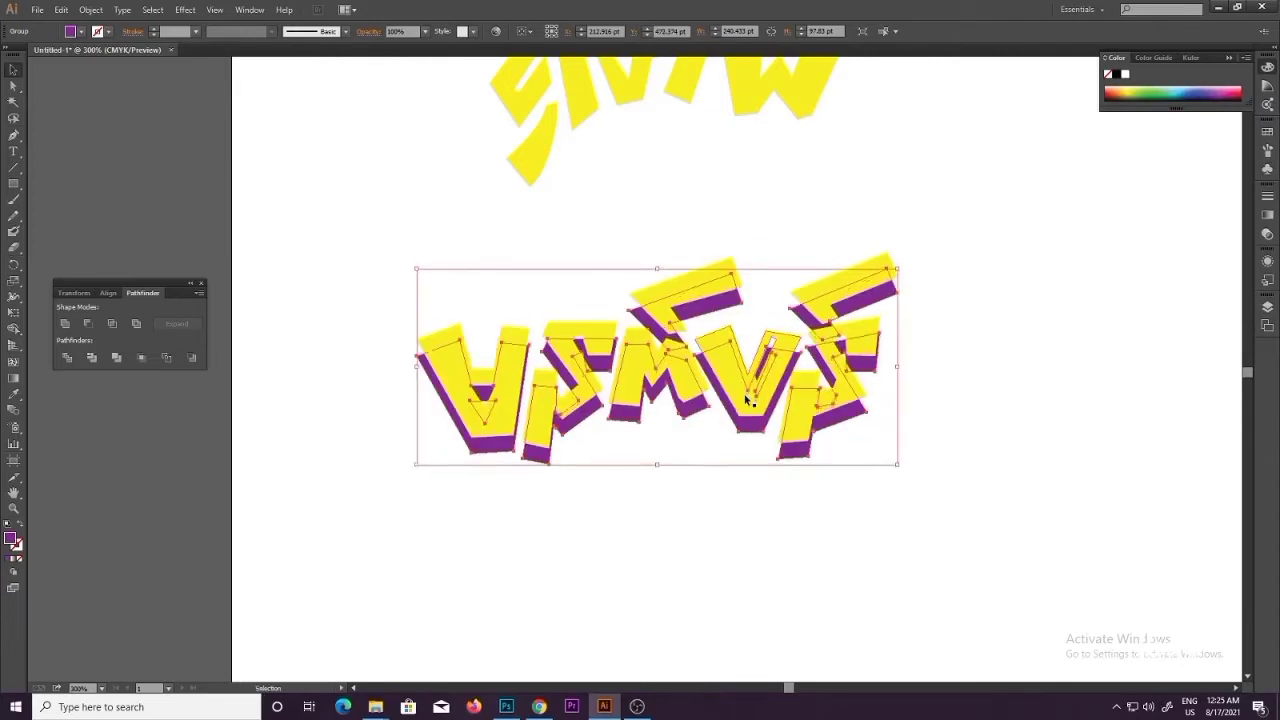
{"action": "key", "text": "Up"}
{"action": "key", "text": "Left"}
{"action": "left_click", "coordinate": [425, 299]}
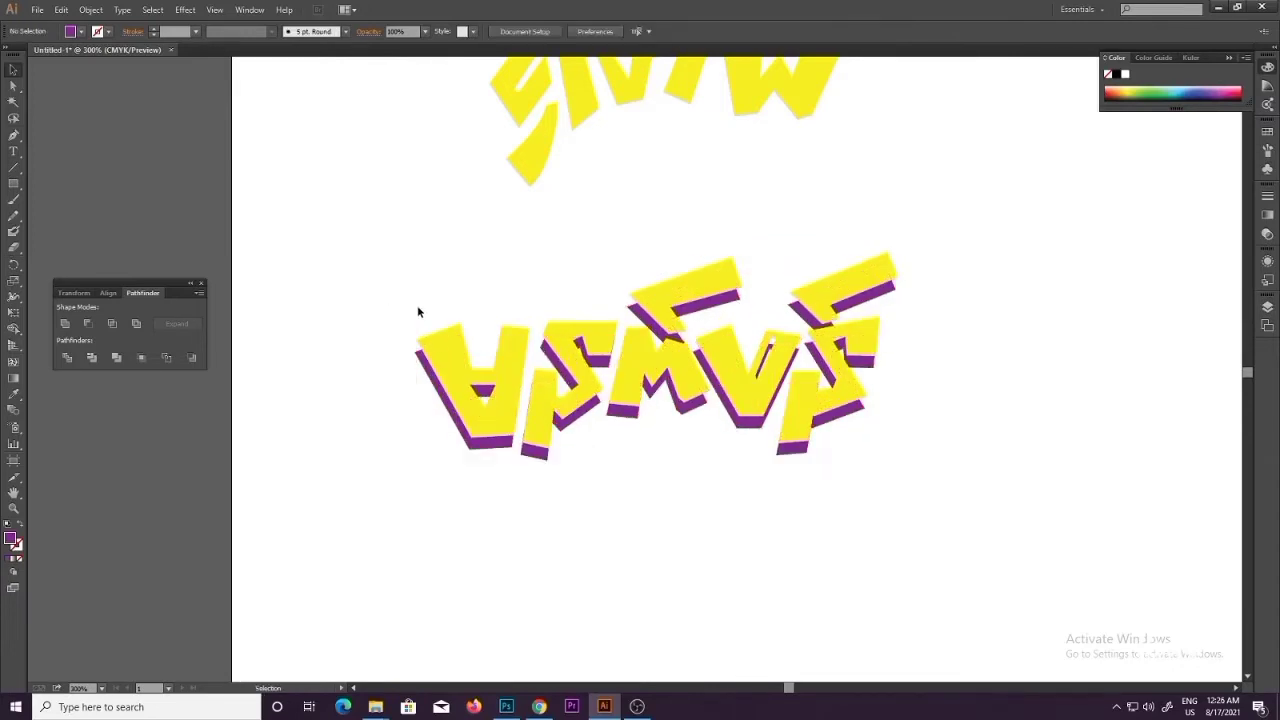
Step: Recolour the yellow front copy with the same purple as the offset lettering behind it
{"action": "left_click_drag", "start_coordinate": [418, 307], "coordinate": [440, 355]}
{"action": "left_click", "coordinate": [374, 331]}
{"action": "left_click", "coordinate": [441, 369]}
{"action": "left_click", "coordinate": [437, 371]}
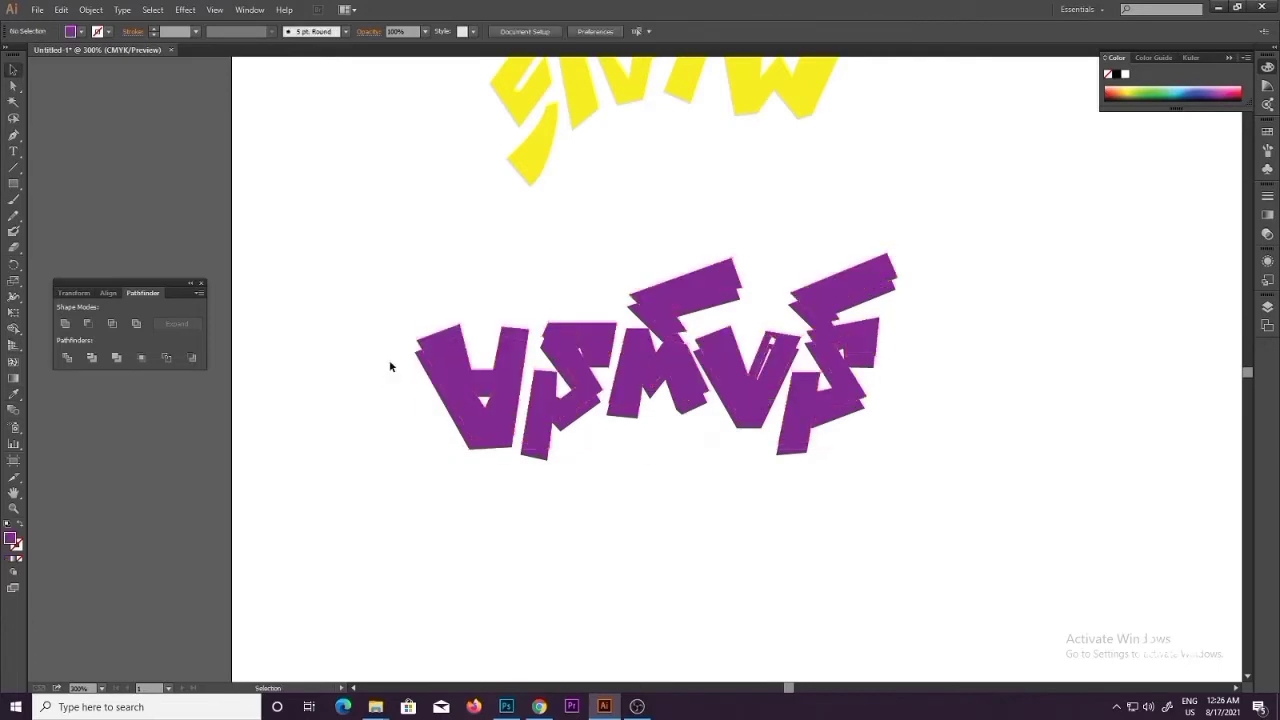
{"action": "key", "text": "v"}
Step: Select both purple lettering copies and set the blend spacing to Specified Steps with 50 steps
{"action": "left_click", "coordinate": [91, 9]}
{"action": "left_click", "coordinate": [351, 351]}
{"action": "left_click", "coordinate": [428, 376]}
{"action": "left_click", "coordinate": [363, 289]}
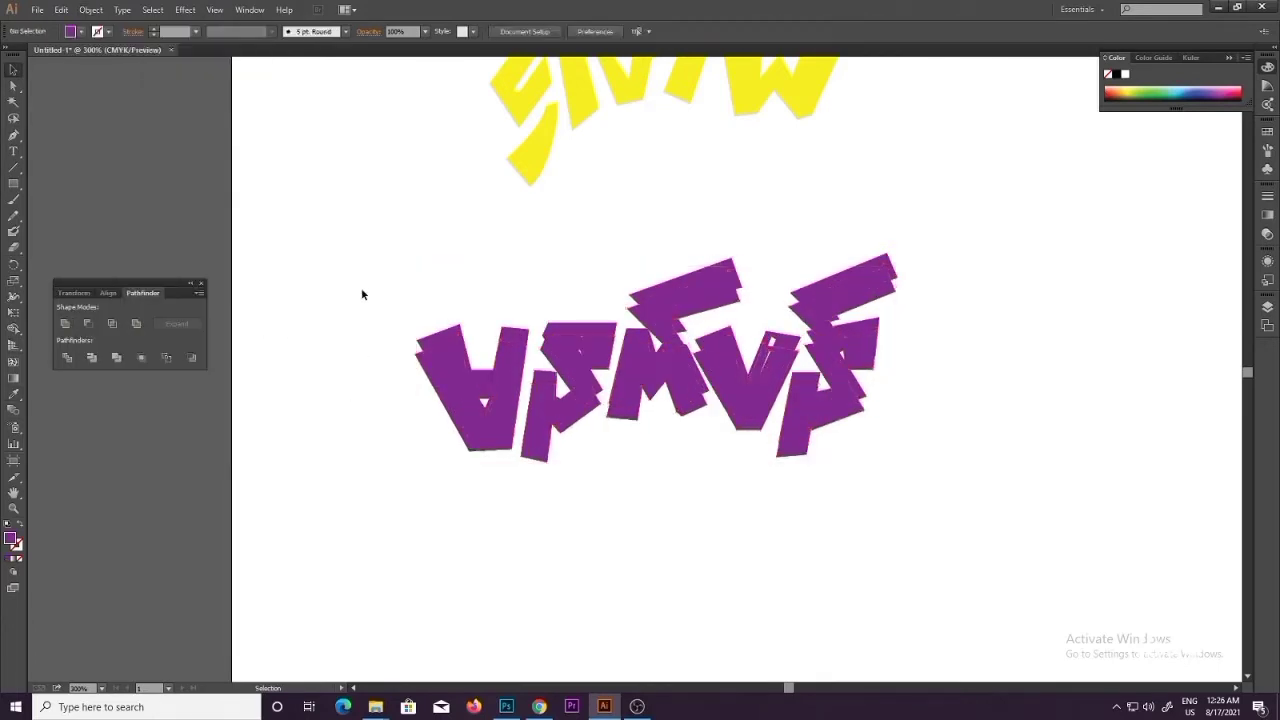
{"action": "left_click", "coordinate": [428, 376]}
{"action": "left_click", "coordinate": [91, 9]}
{"action": "mouse_move", "coordinate": [113, 296]}
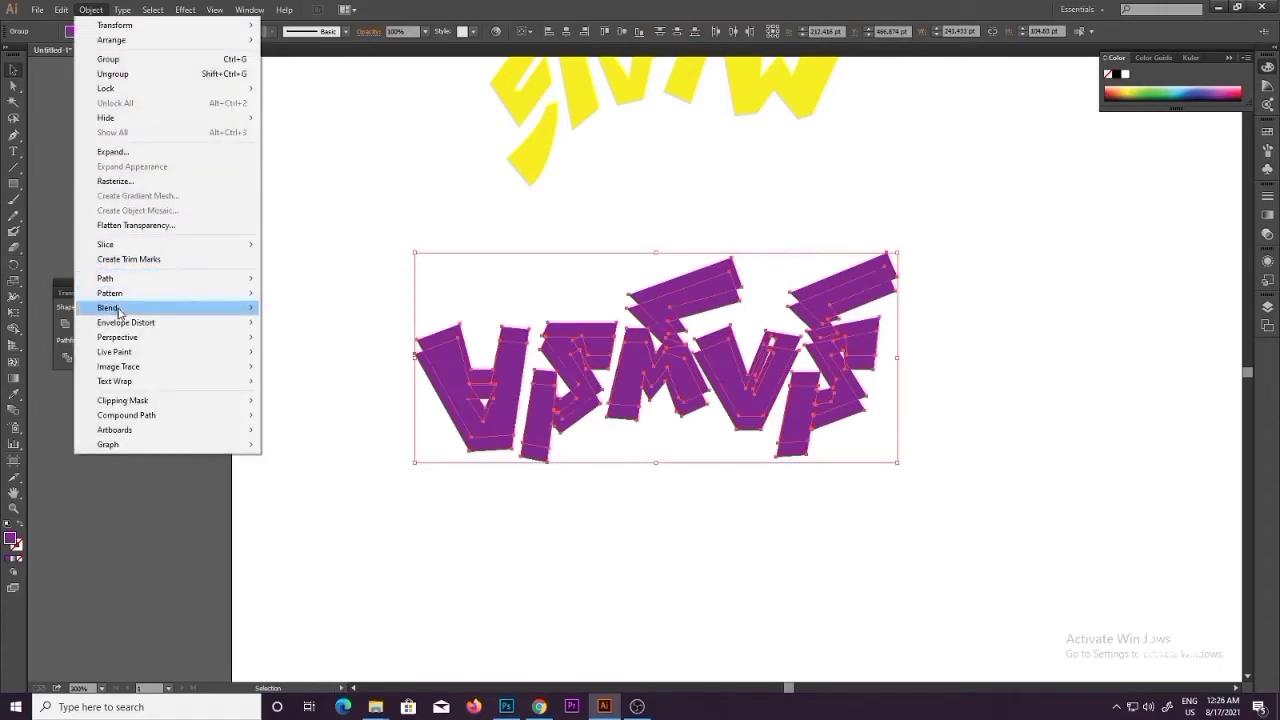
{"action": "left_click", "coordinate": [371, 337]}
{"action": "left_click", "coordinate": [628, 321]}
{"action": "left_click", "coordinate": [631, 346]}
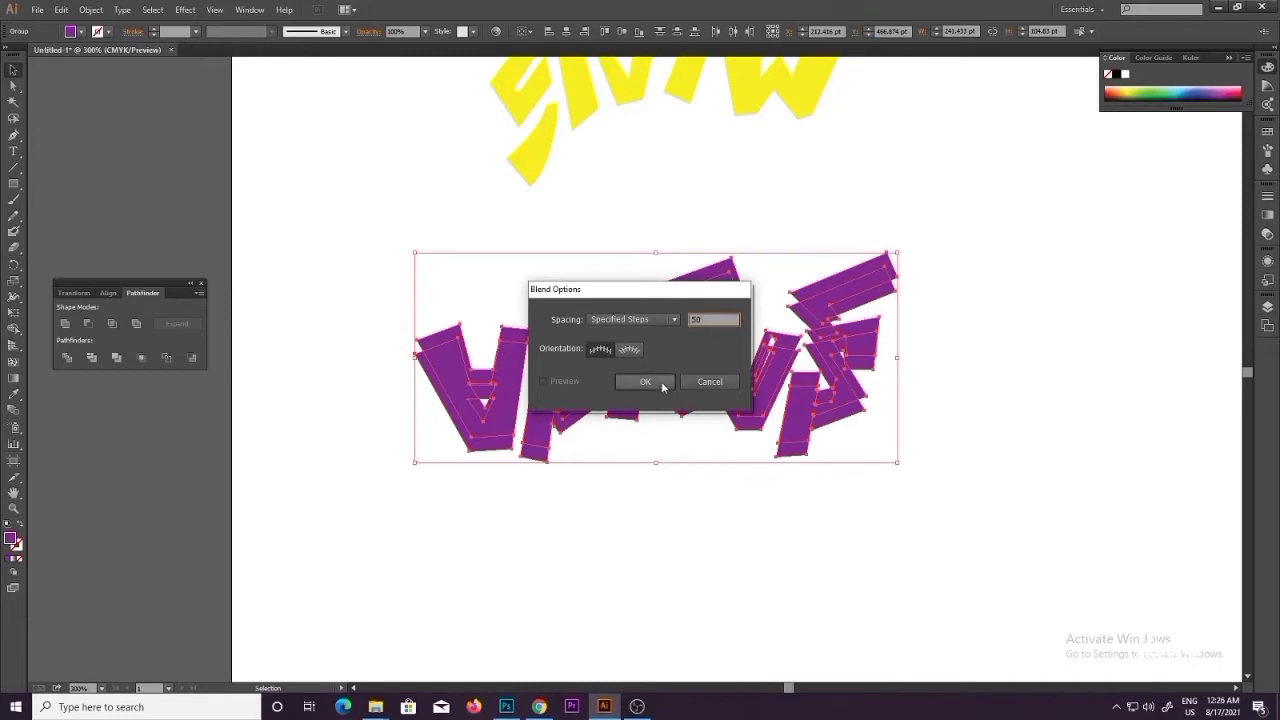
{"action": "left_click", "coordinate": [645, 381]}
Step: Make a blend between the two purple copies to form a solid extrusion and check its edges up close
{"action": "left_click", "coordinate": [91, 9]}
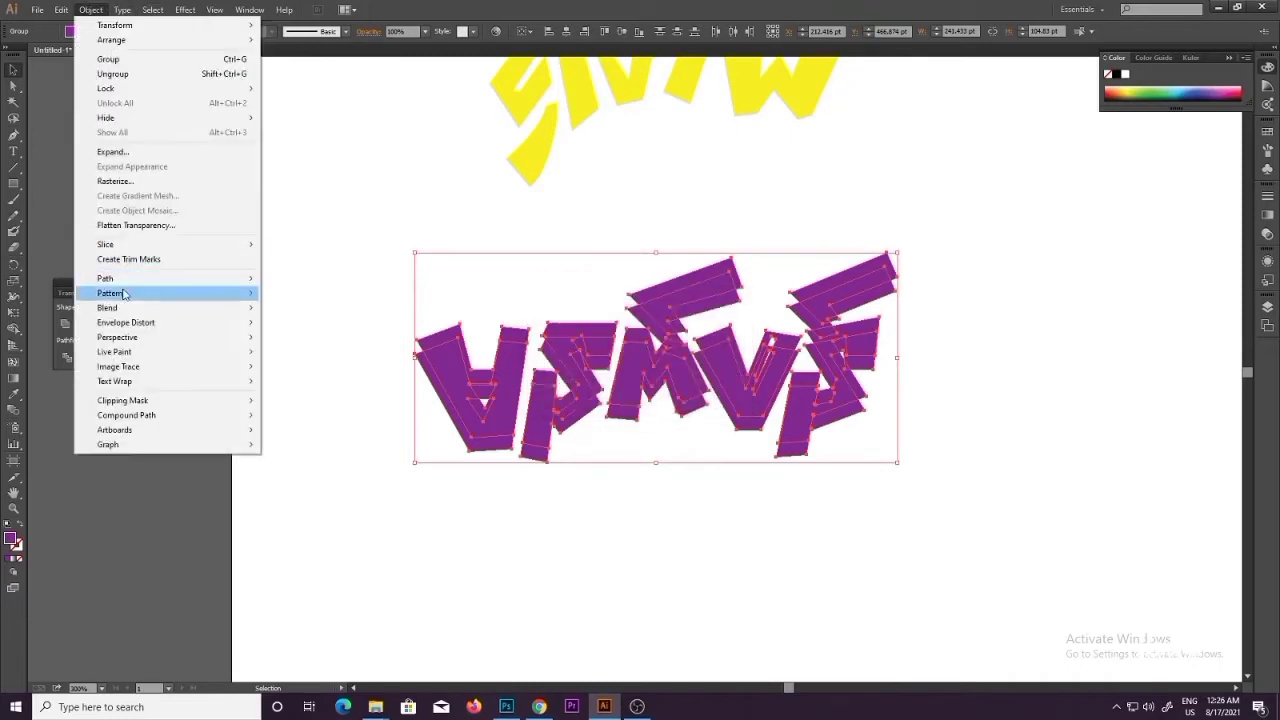
{"action": "mouse_move", "coordinate": [188, 311]}
{"action": "left_click", "coordinate": [303, 308]}
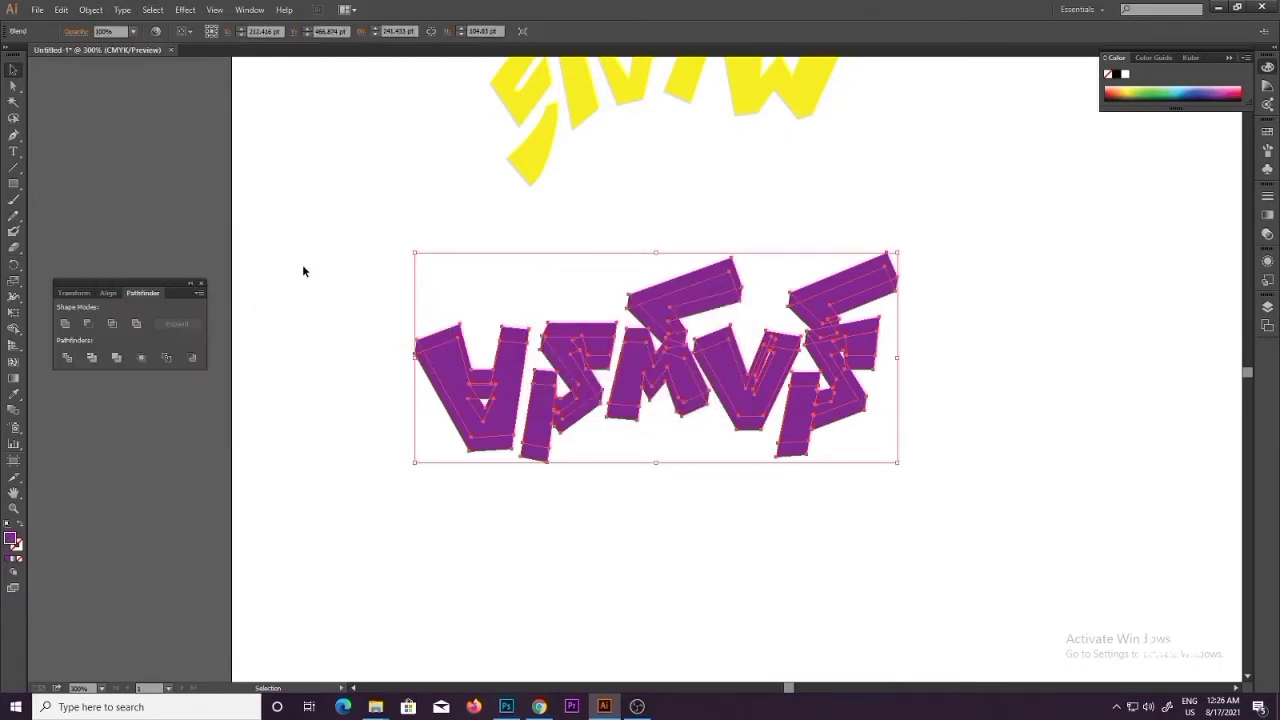
{"action": "left_click", "coordinate": [303, 268]}
{"action": "left_click_drag", "start_coordinate": [312, 288], "coordinate": [321, 385]}
{"action": "left_click", "coordinate": [733, 470], "text": "ctrl"}
{"action": "left_click_drag", "start_coordinate": [670, 449], "coordinate": [786, 508]}
{"action": "left_click", "coordinate": [498, 378], "text": "ctrl"}
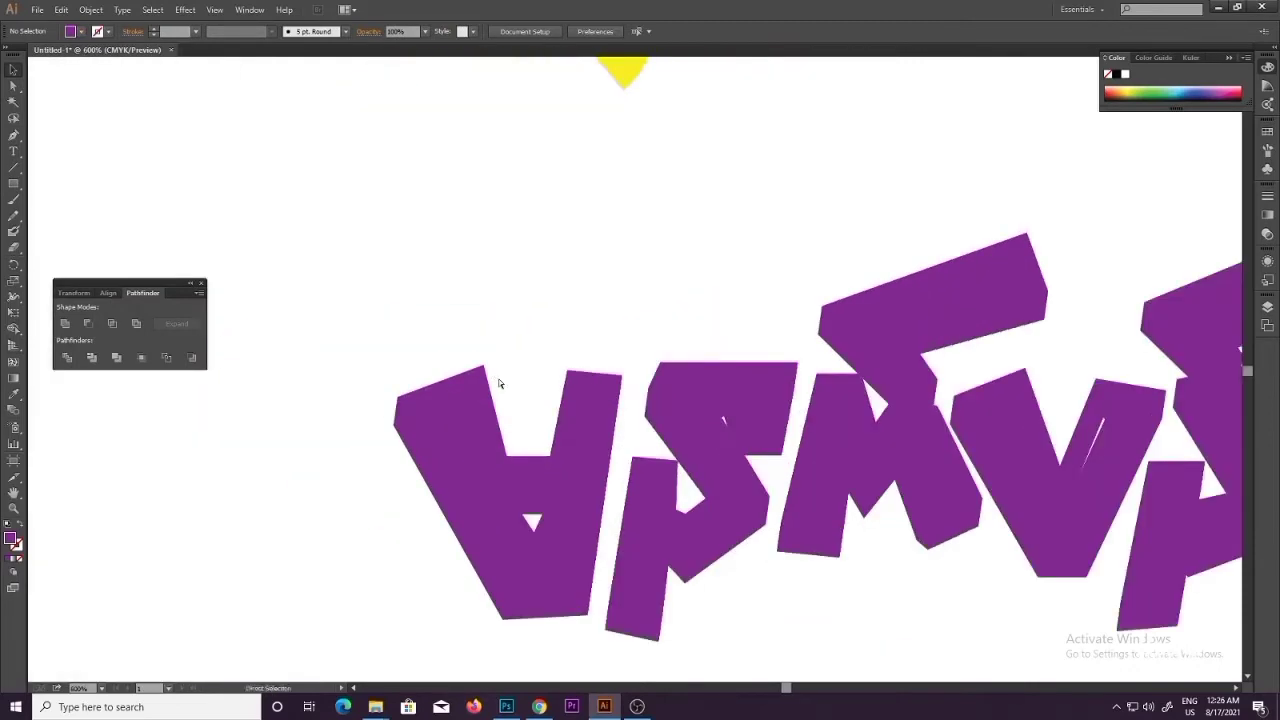
Step: Move the purple extrusion up behind the yellow upper graffiti line
{"action": "key", "text": "ctrl+minus"}
{"action": "key", "text": "ctrl+minus"}
{"action": "key", "text": "ctrl+minus"}
{"action": "left_click_drag", "start_coordinate": [643, 425], "coordinate": [657, 114]}
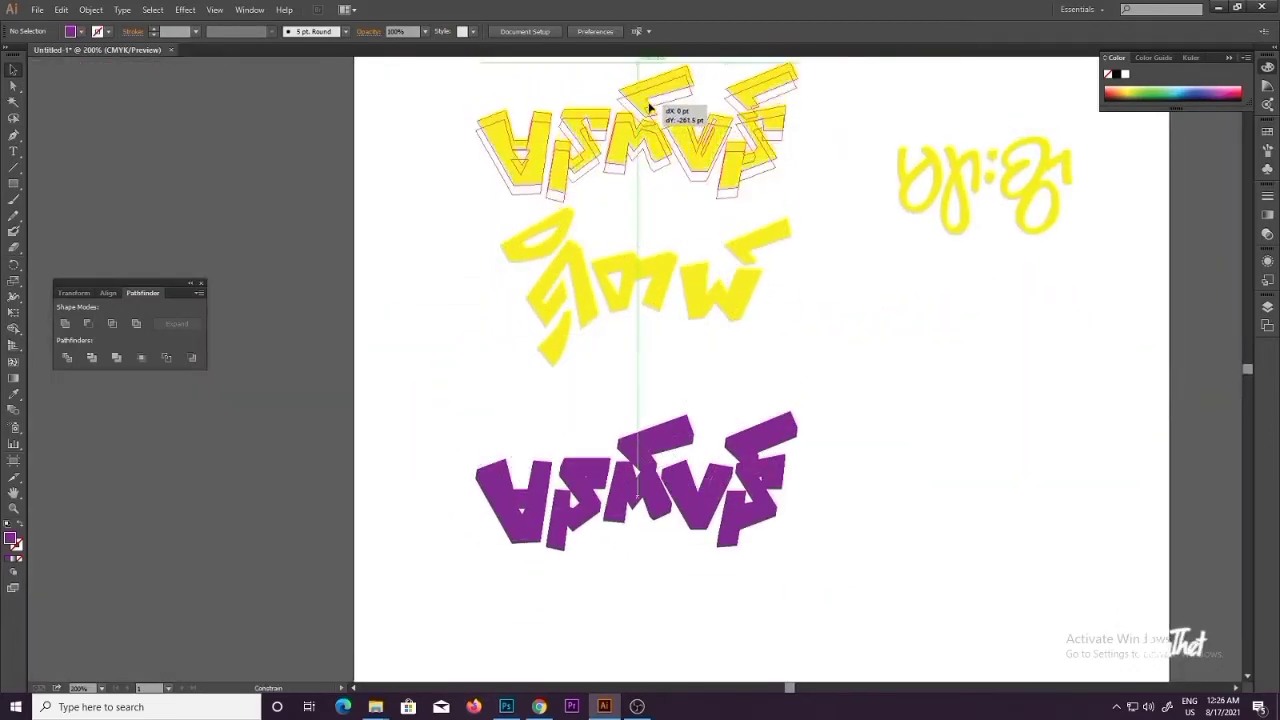
{"action": "left_click", "coordinate": [393, 208]}
Step: Duplicate the second graffiti line into the empty area directly below it
{"action": "left_click_drag", "start_coordinate": [672, 192], "coordinate": [675, 293]}
{"action": "left_click", "coordinate": [677, 294], "text": "ctrl"}
{"action": "left_click", "coordinate": [670, 291], "text": "ctrl"}
{"action": "left_click_drag", "start_coordinate": [629, 357], "coordinate": [695, 280]}
{"action": "left_click", "coordinate": [615, 310], "text": "ctrl"}
{"action": "left_click_drag", "start_coordinate": [577, 344], "coordinate": [750, 481]}
{"action": "left_click", "coordinate": [574, 290]}
{"action": "left_click", "coordinate": [658, 489]}
{"action": "left_click", "coordinate": [657, 425], "text": "ctrl+alt"}
{"action": "left_click", "coordinate": [657, 425], "text": "ctrl+alt"}
{"action": "key", "text": "ctrl+minus"}
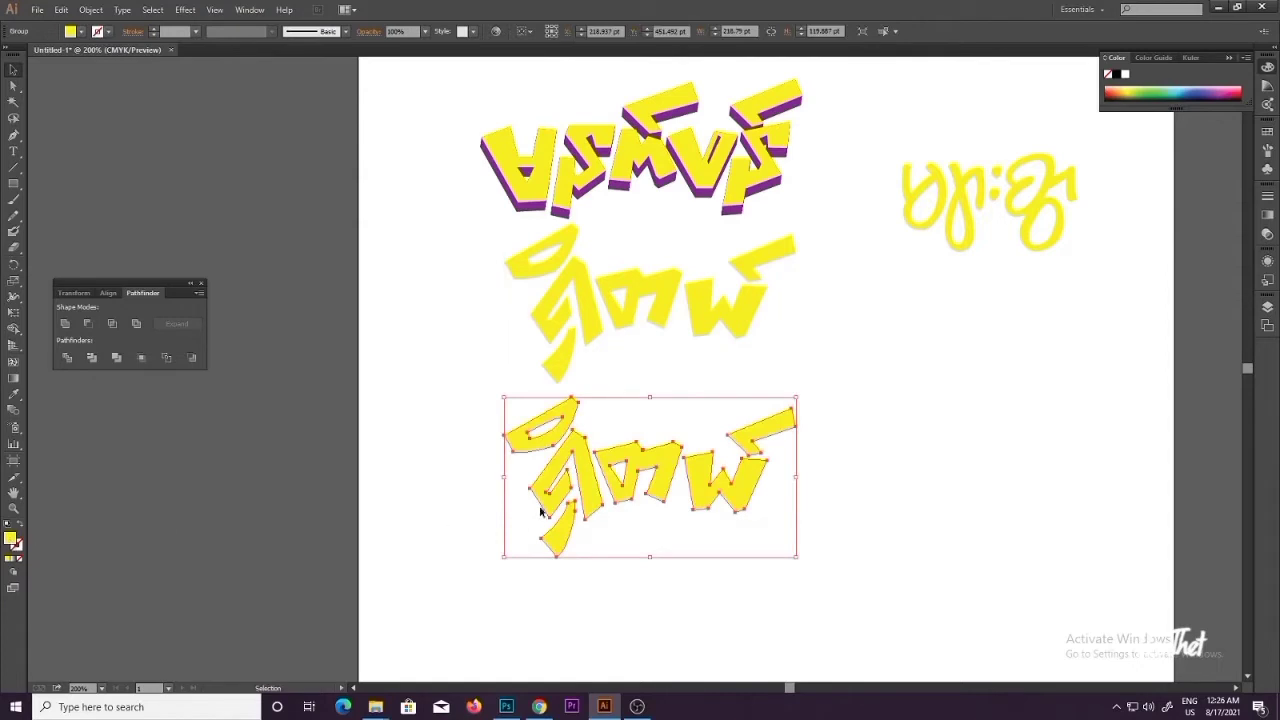
Step: Recolour the duplicated second line with the purple sampled from the upper line's extrusion
{"action": "left_click", "coordinate": [449, 502]}
{"action": "left_click", "coordinate": [539, 487]}
{"action": "left_click", "coordinate": [91, 10]}
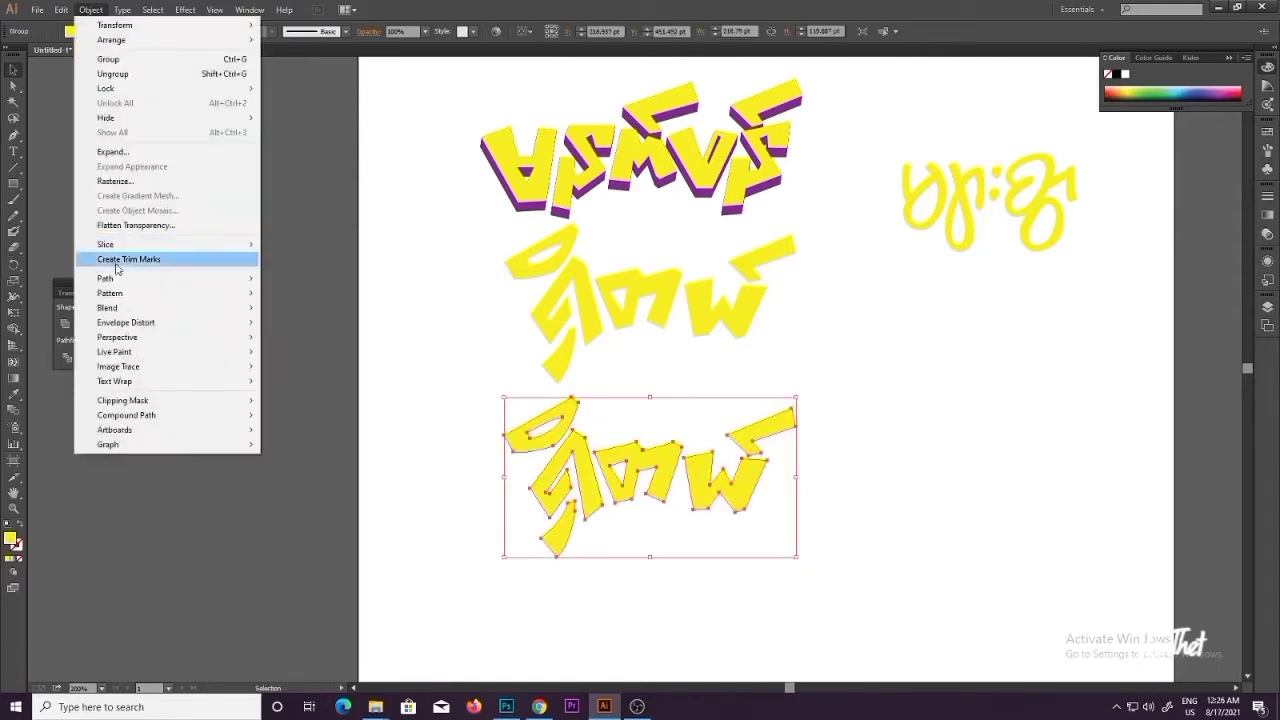
{"action": "left_click", "coordinate": [292, 270]}
{"action": "left_click", "coordinate": [590, 475]}
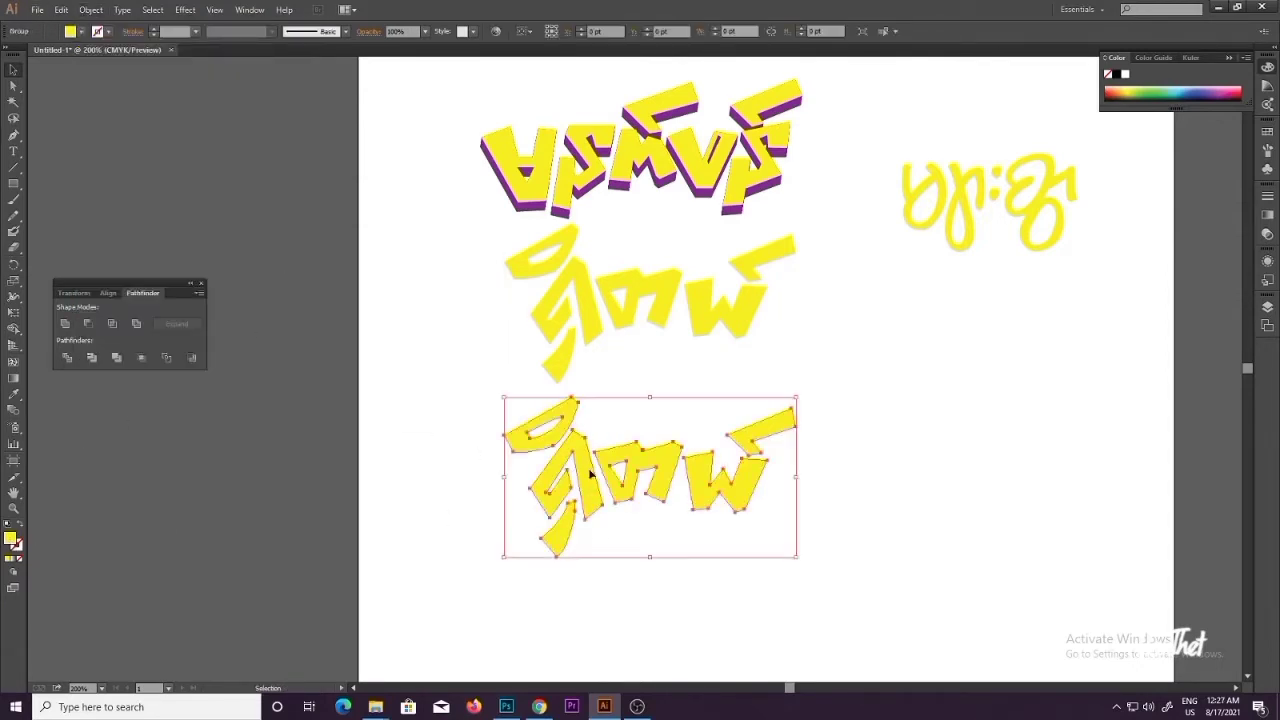
{"action": "left_click", "coordinate": [622, 180]}
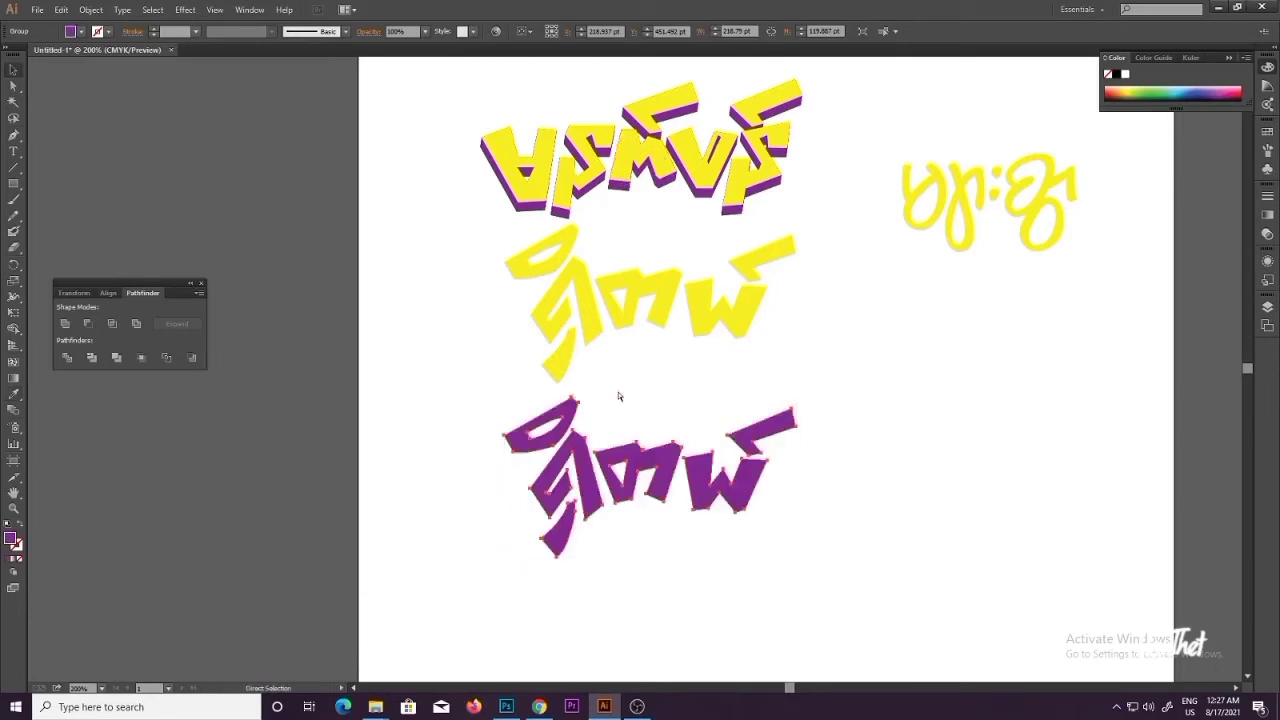
Step: Place a yellow copy in front of the purple second line and offset the purple about 6 pt down and 2 pt left
{"action": "key", "text": "ctrl+["}
{"action": "key", "text": "ctrl+equal"}
{"action": "key", "text": "shift+Down"}
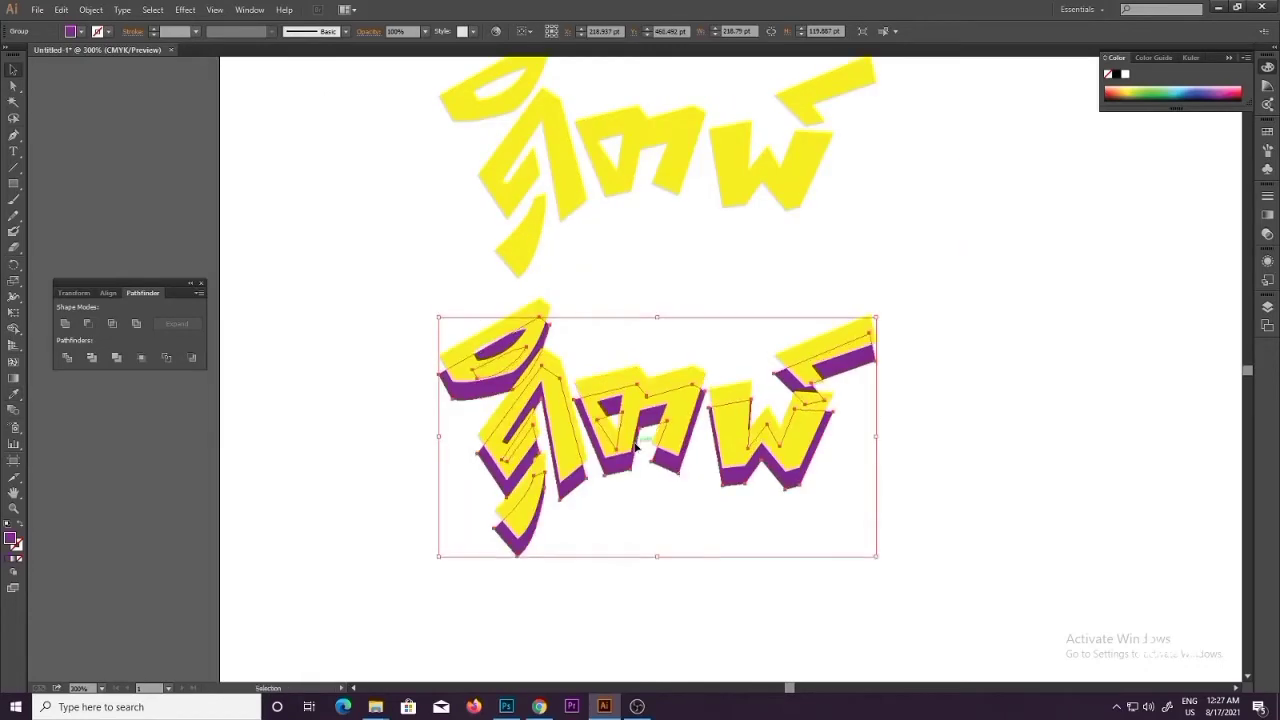
{"action": "key", "text": "ctrl+z"}
{"action": "key", "text": "shift+Down"}
{"action": "key", "text": "Up"}
{"action": "key", "text": "Up"}
{"action": "key", "text": "Up"}
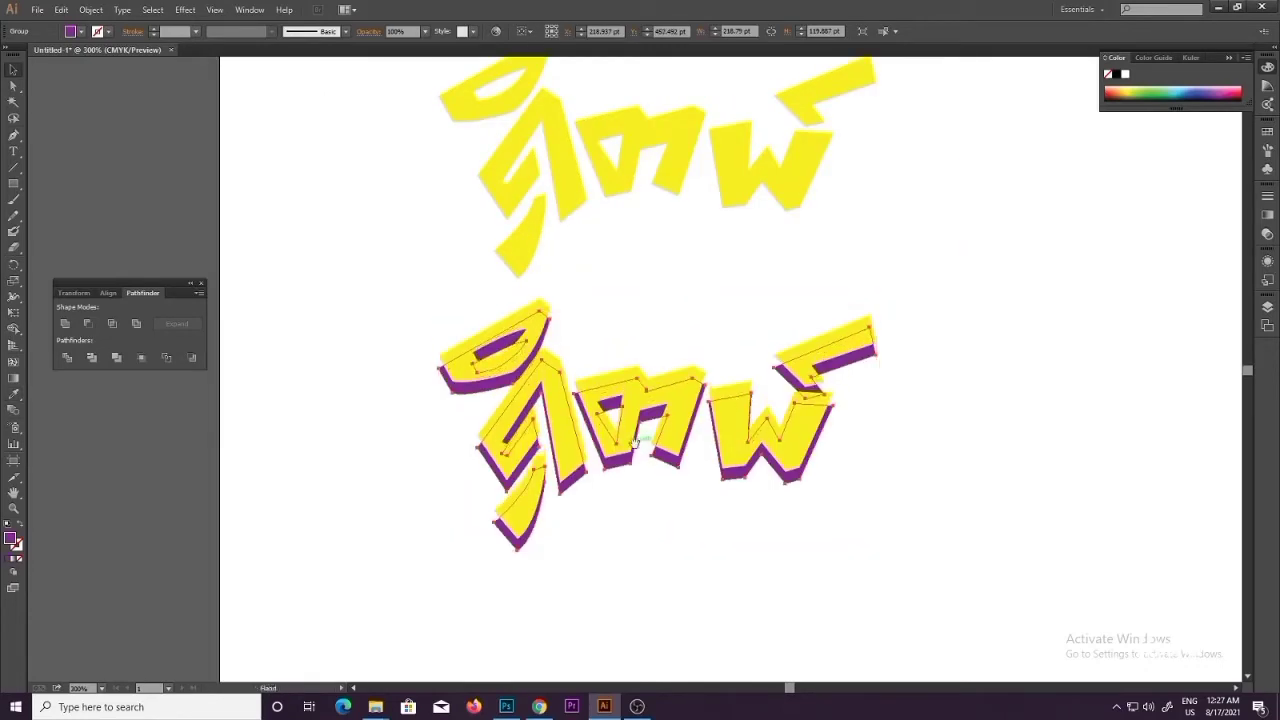
{"action": "key", "text": "ctrl+minus"}
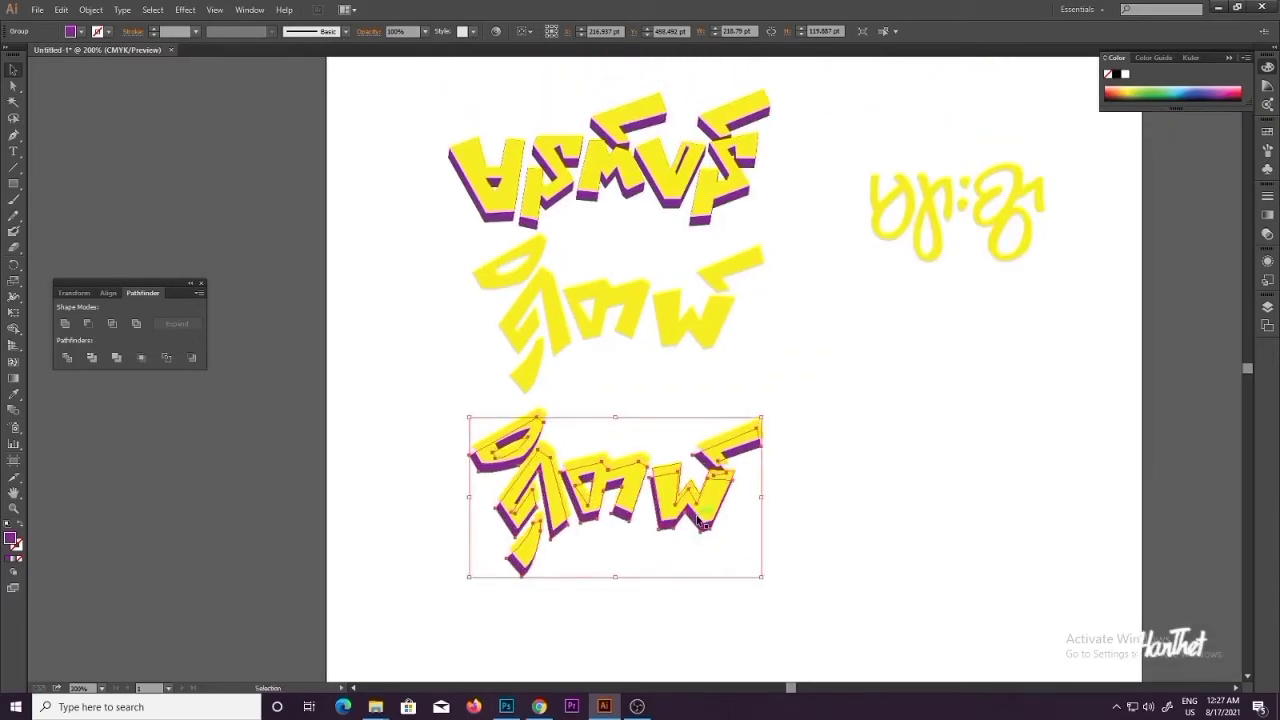
{"action": "key", "text": "Up"}
Step: Recolour the second line's yellow front copy purple and select it together with the offset copy
{"action": "left_click", "coordinate": [924, 470]}
{"action": "left_click_drag", "start_coordinate": [924, 470], "coordinate": [930, 452]}
{"action": "left_click", "coordinate": [731, 425]}
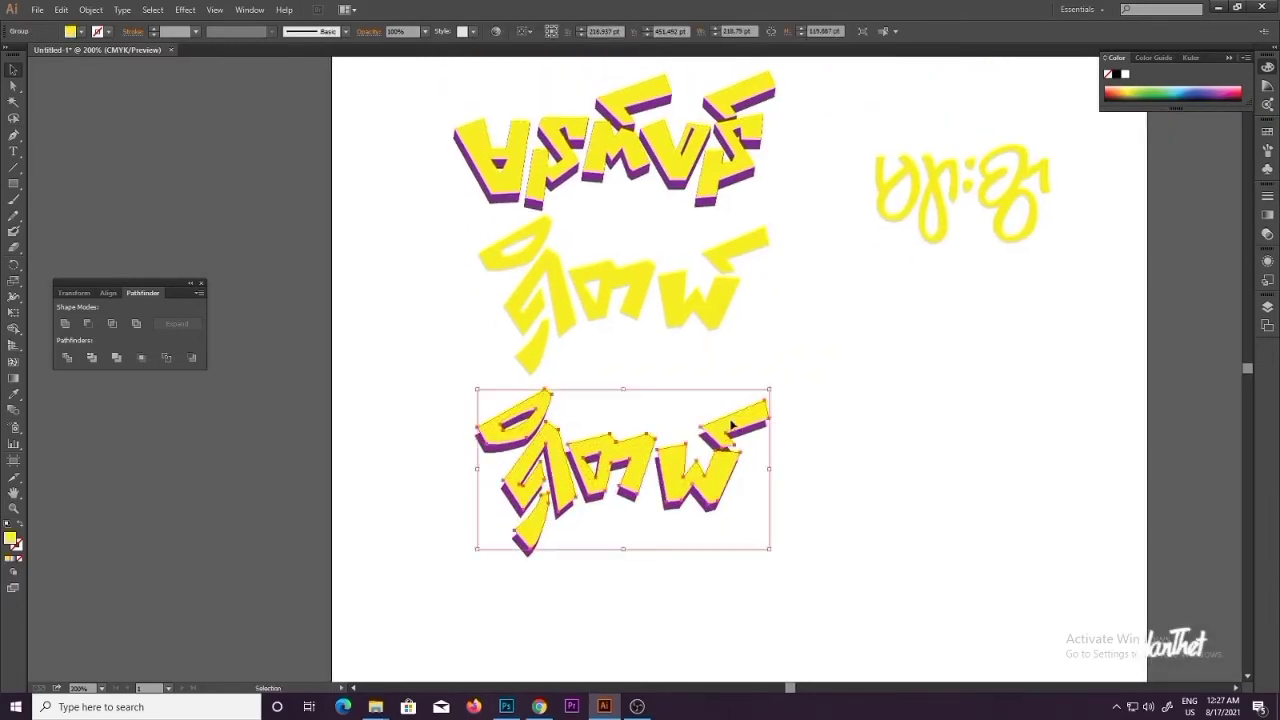
{"action": "left_click", "coordinate": [677, 505]}
{"action": "key", "text": "v"}
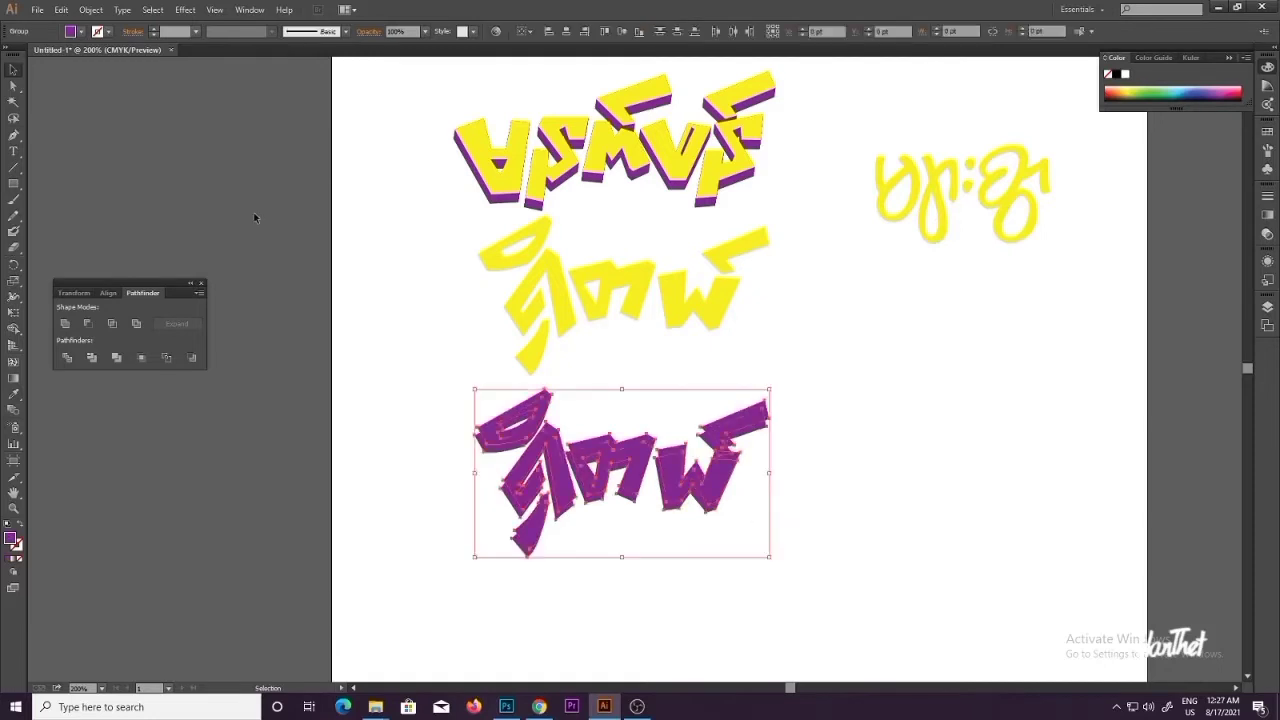
Step: Blend the second line's two purple copies using Specified Steps with 50 steps
{"action": "left_click", "coordinate": [91, 10]}
{"action": "mouse_move", "coordinate": [251, 306]}
{"action": "left_click", "coordinate": [412, 340]}
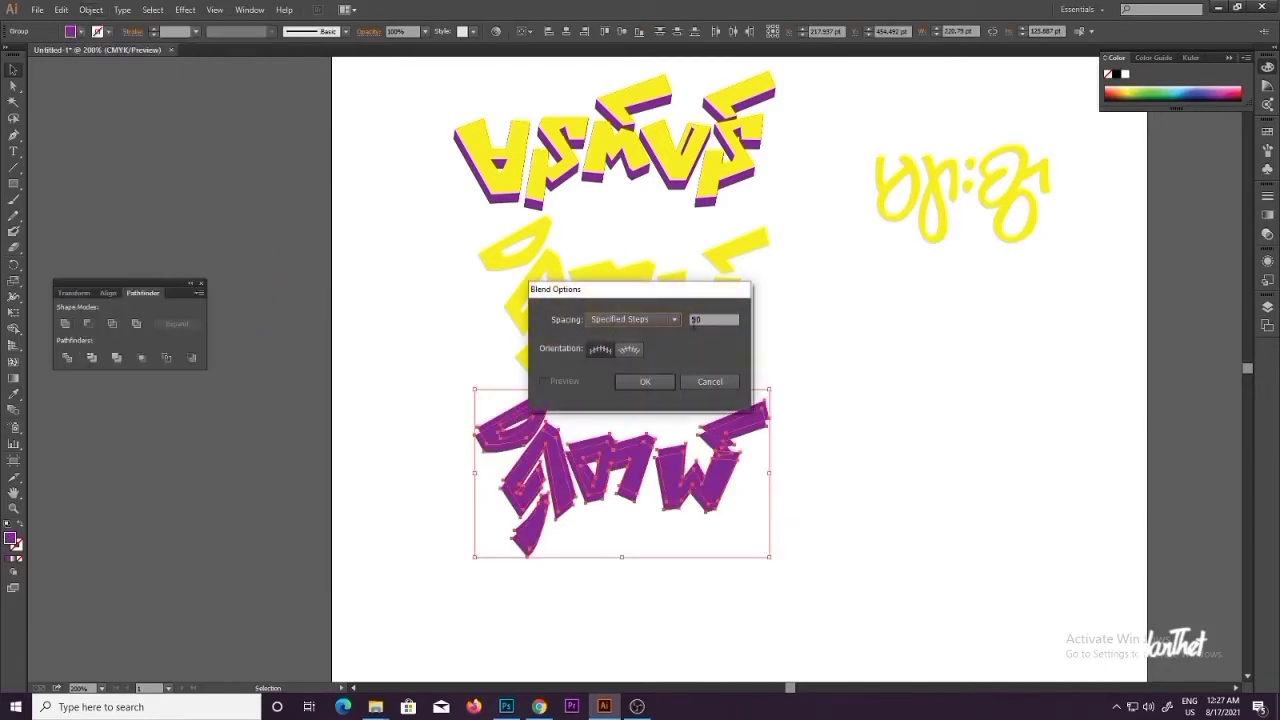
{"action": "left_click", "coordinate": [645, 380]}
{"action": "left_click", "coordinate": [91, 10]}
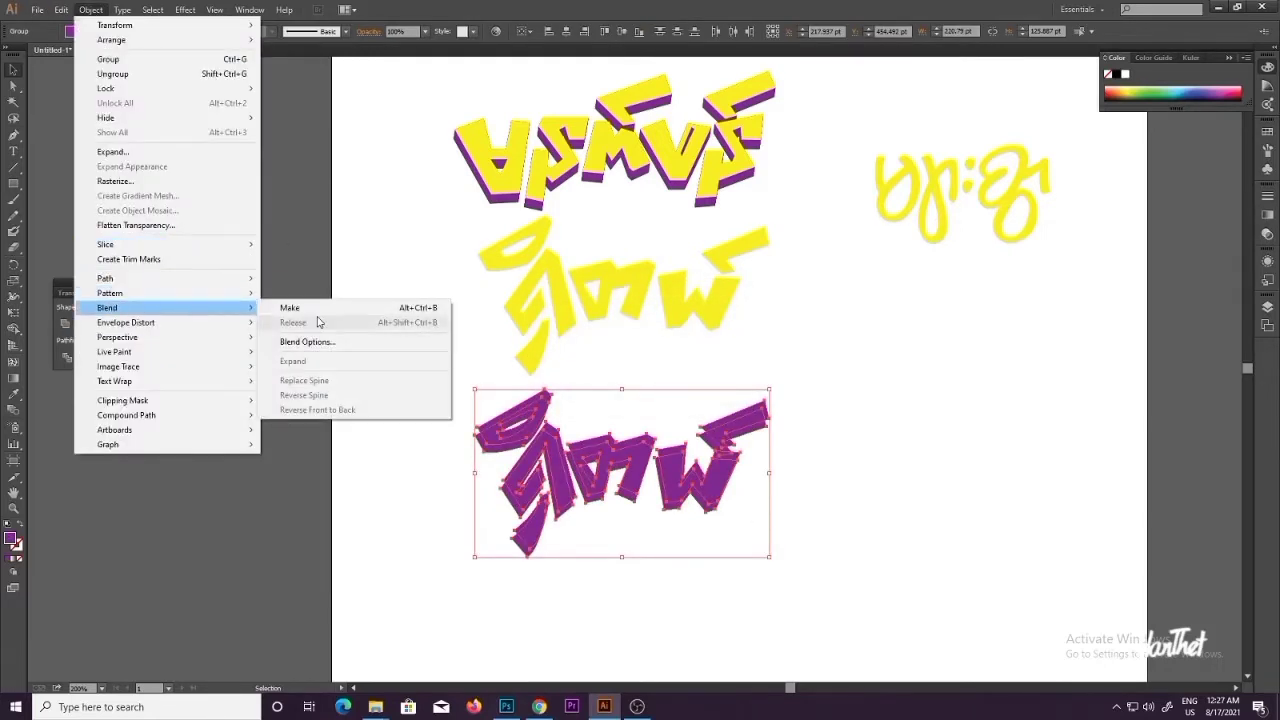
{"action": "left_click", "coordinate": [300, 303]}
{"action": "left_click", "coordinate": [296, 409]}
Step: Move the second purple extrusion onto the yellow second line and send it to the back
{"action": "key", "text": "a"}
{"action": "left_click_drag", "start_coordinate": [600, 450], "coordinate": [590, 275]}
{"action": "key", "text": "ctrl+shift+["}
{"action": "left_click", "coordinate": [863, 485]}
Step: Fine-tune the vertical alignment of the yellow second line over its purple extrusion
{"action": "left_click", "coordinate": [678, 266], "text": "ctrl"}
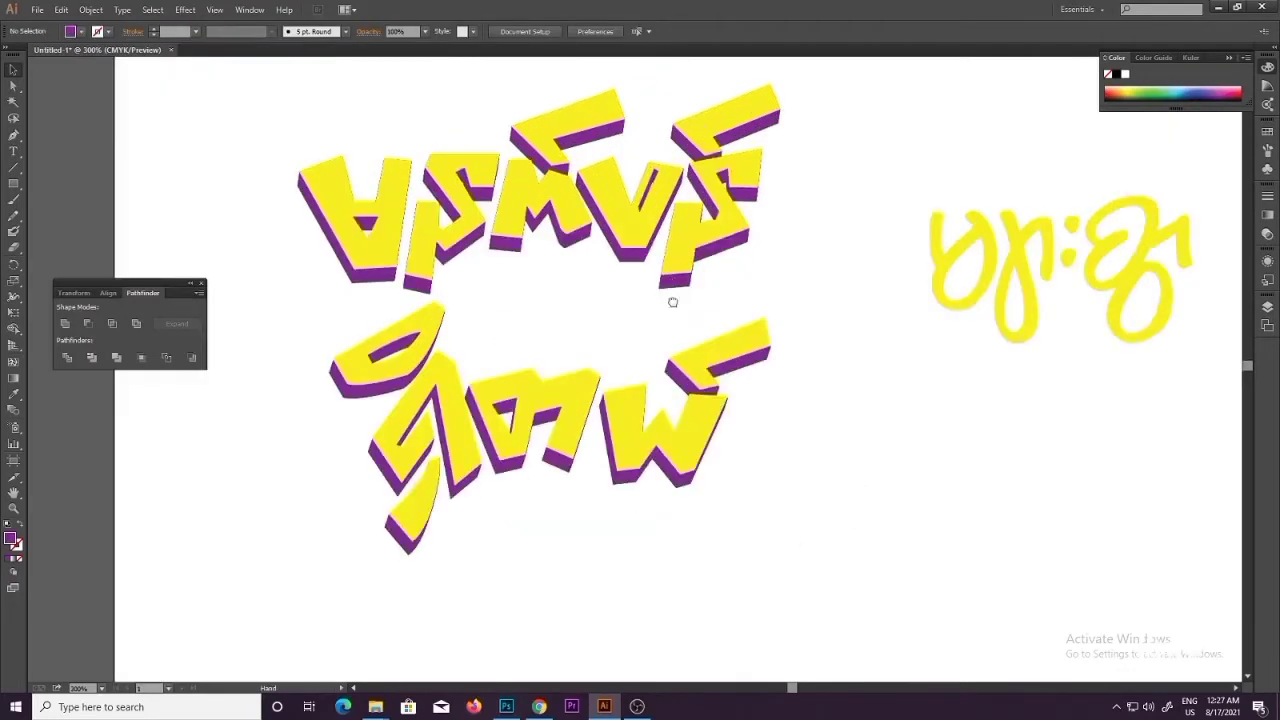
{"action": "left_click", "coordinate": [725, 411], "text": "ctrl"}
{"action": "left_click_drag", "start_coordinate": [672, 300], "coordinate": [785, 256]}
{"action": "left_click", "coordinate": [714, 357]}
{"action": "key", "text": "Down"}
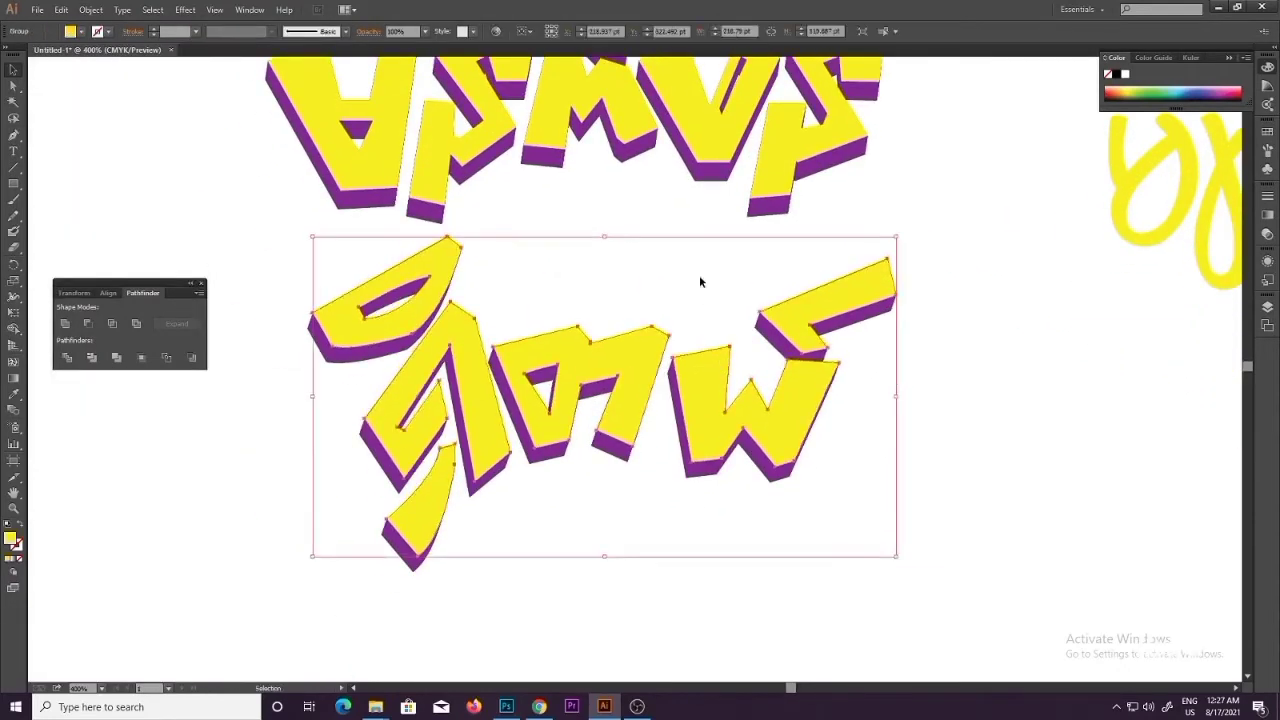
{"action": "left_click", "coordinate": [699, 275]}
{"action": "left_click", "coordinate": [686, 362]}
{"action": "key", "text": "Up"}
{"action": "left_click", "coordinate": [731, 257]}
Step: Move the script lettering into the gap between the two graffiti lines and scale it down to fit
{"action": "left_click", "coordinate": [733, 260], "text": "ctrl+alt"}
{"action": "left_click", "coordinate": [596, 466], "text": "ctrl+alt"}
{"action": "left_click_drag", "start_coordinate": [592, 467], "coordinate": [743, 395]}
{"action": "left_click_drag", "start_coordinate": [816, 208], "coordinate": [1066, 358]}
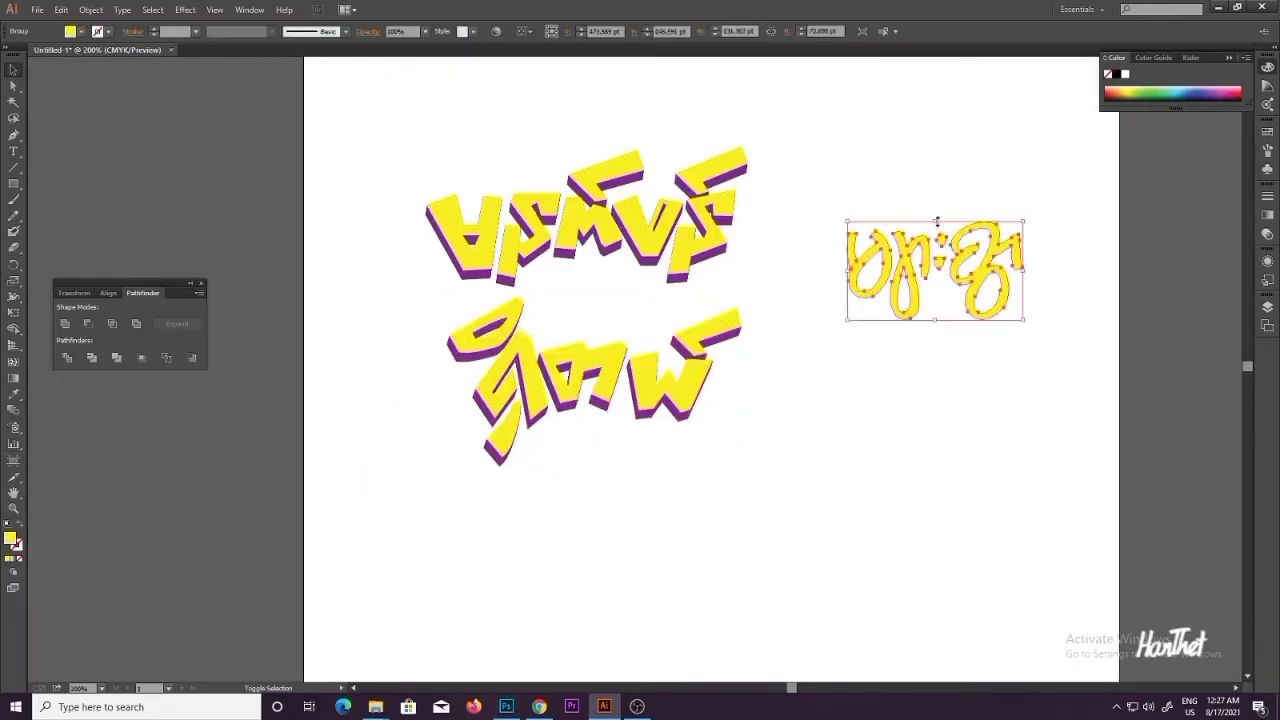
{"action": "left_click_drag", "start_coordinate": [935, 228], "coordinate": [605, 294]}
{"action": "left_click_drag", "start_coordinate": [716, 256], "coordinate": [901, 336]}
{"action": "left_click", "coordinate": [738, 275]}
Step: Adjust the script lettering to about 88 pt wide, centred between the two graffiti lines
{"action": "left_click", "coordinate": [665, 305], "text": "ctrl"}
{"action": "left_click_drag", "start_coordinate": [794, 396], "coordinate": [697, 320]}
{"action": "left_click", "coordinate": [757, 361]}
{"action": "left_click", "coordinate": [700, 315], "text": "ctrl"}
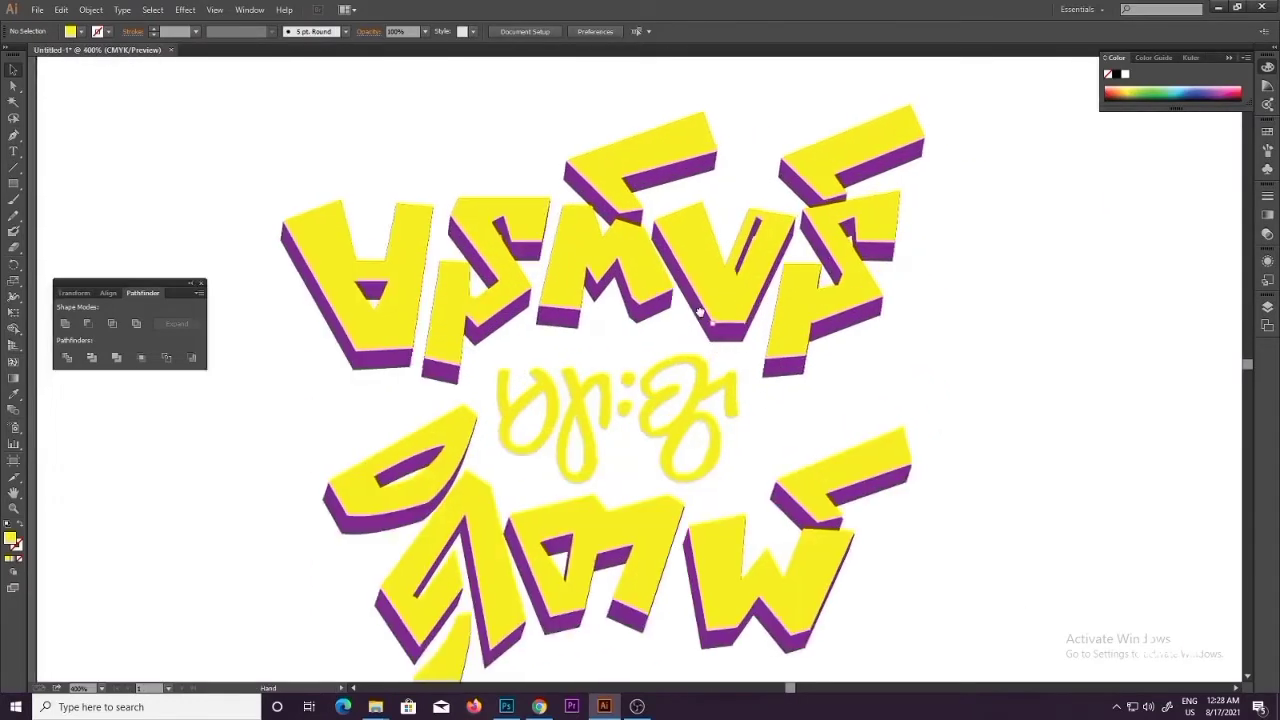
{"action": "left_click_drag", "start_coordinate": [727, 437], "coordinate": [739, 325]}
{"action": "left_click", "coordinate": [736, 266]}
{"action": "left_click_drag", "start_coordinate": [748, 253], "coordinate": [745, 256]}
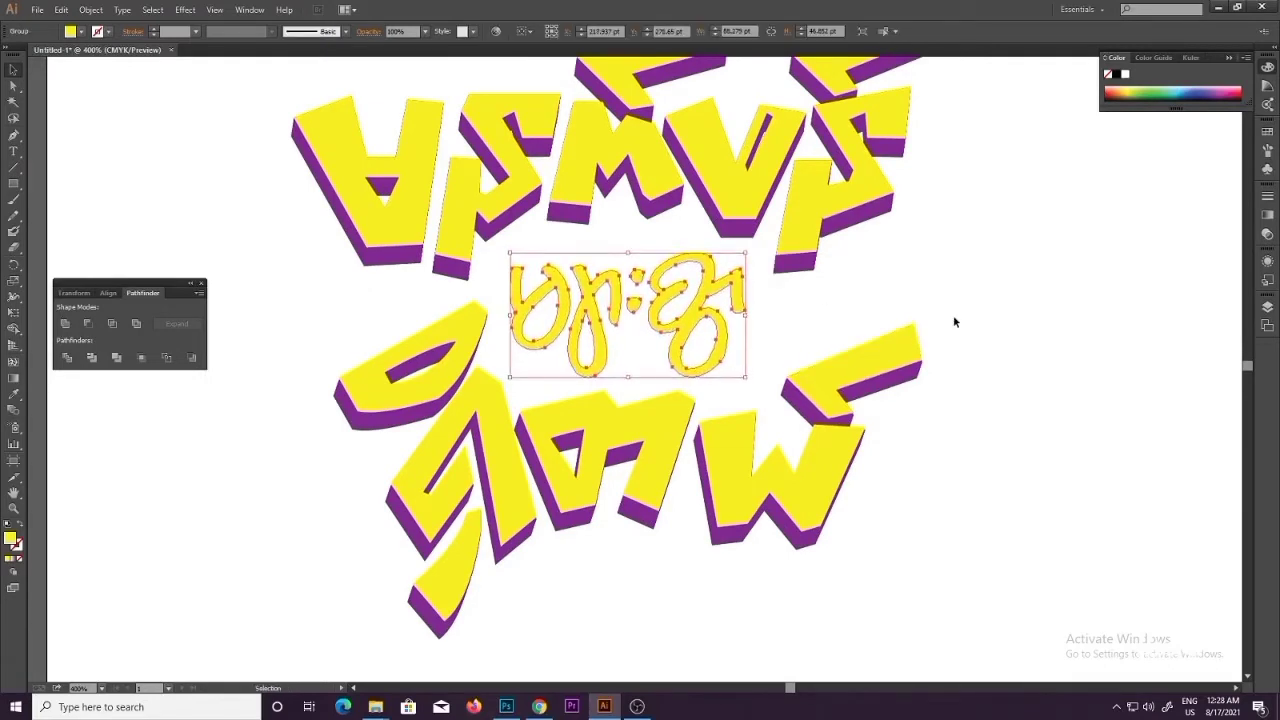
Step: Duplicate the script lettering into the empty area below the second graffiti line
{"action": "left_click_drag", "start_coordinate": [786, 351], "coordinate": [801, 196]}
{"action": "left_click_drag", "start_coordinate": [674, 163], "coordinate": [674, 523], "text": "alt"}
{"action": "scroll", "coordinate": [706, 374], "scroll_direction": "down", "scroll_amount": 3}
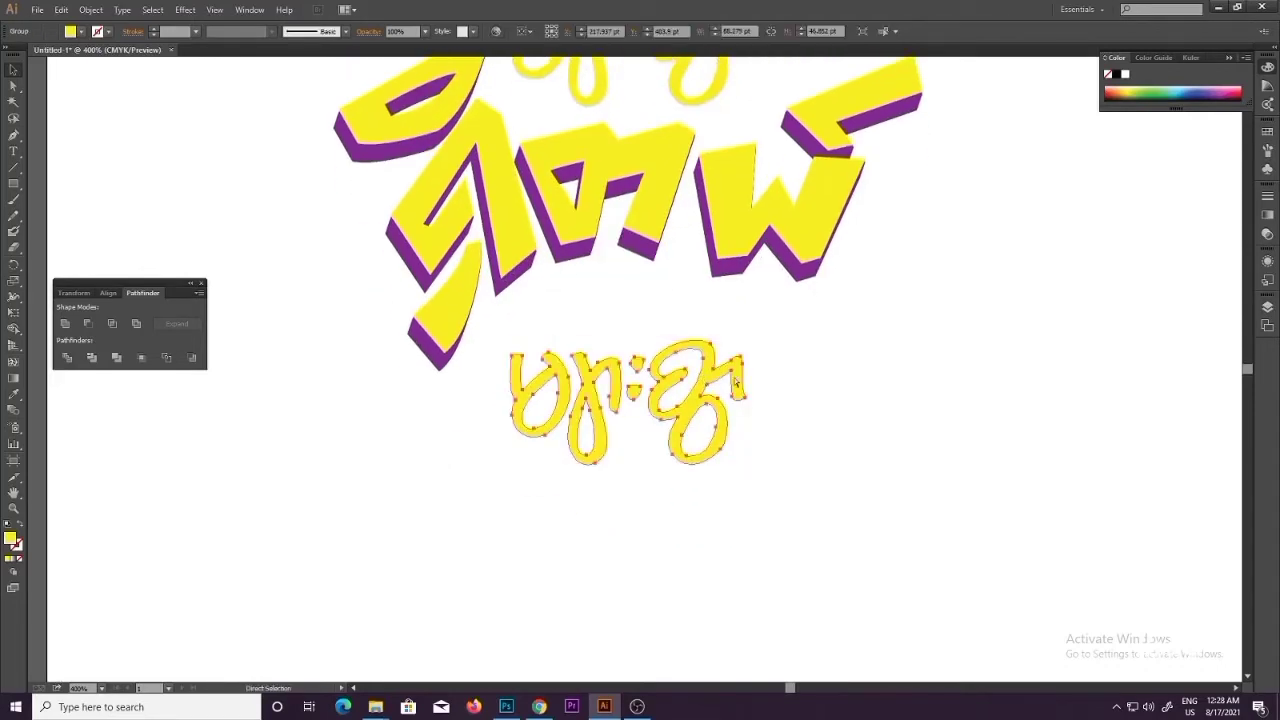
Step: Recolour the duplicated script lettering with the purple sampled from the graffiti extrusion
{"action": "key", "text": "ctrl+3"}
{"action": "left_click", "coordinate": [717, 379]}
{"action": "key", "text": "i"}
{"action": "left_click", "coordinate": [796, 269]}
{"action": "key", "text": "v"}
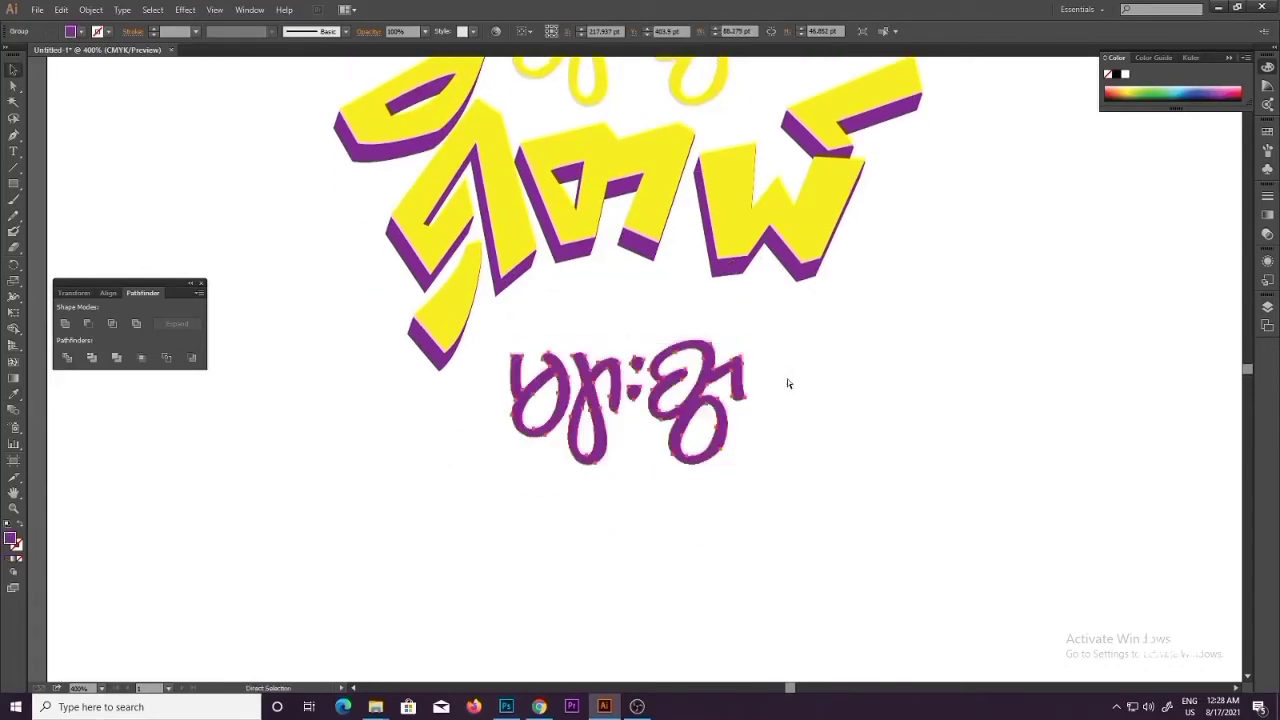
Step: Place the purple script copy behind the yellow one, nudged about 1 pt left and 2 pt down
{"action": "key", "text": "ctrl+["}
{"action": "key", "text": "shift+Down"}
{"action": "key", "text": "shift+Up"}
{"action": "key", "text": "Left"}
{"action": "key", "text": "shift+Down"}
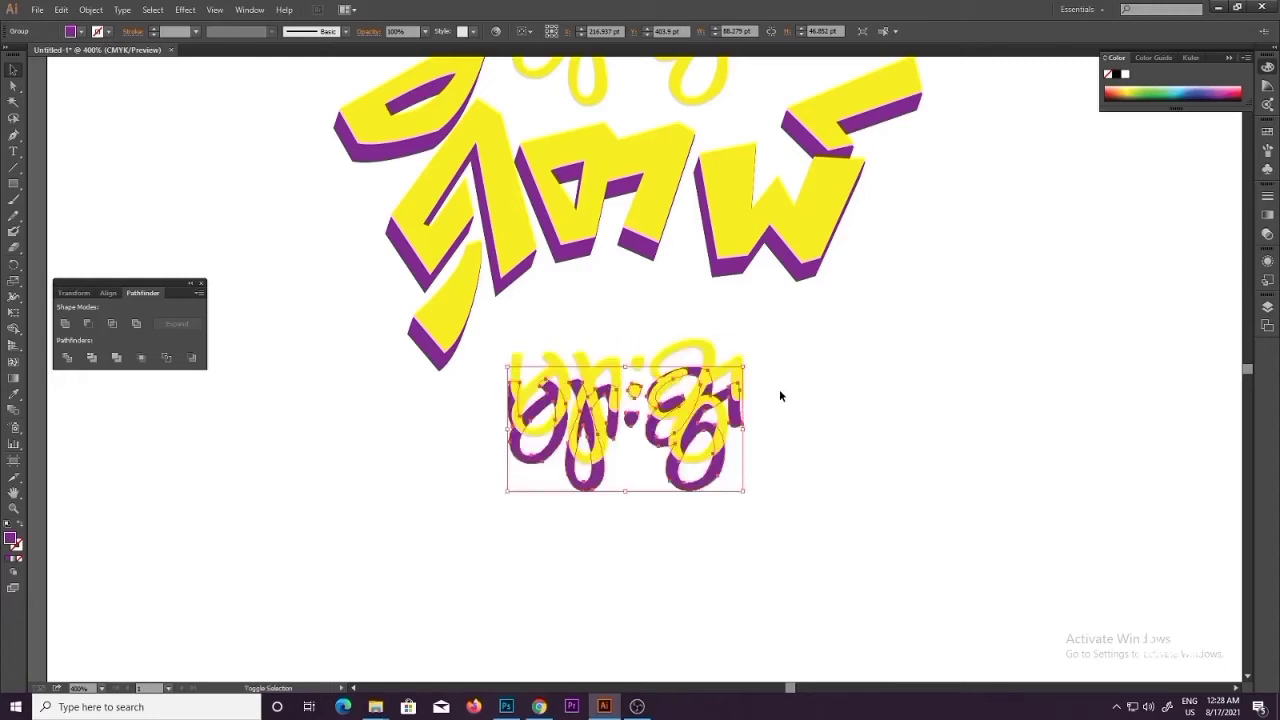
{"action": "key", "text": "shift+Up"}
{"action": "key", "text": "Down"}
{"action": "key", "text": "Down"}
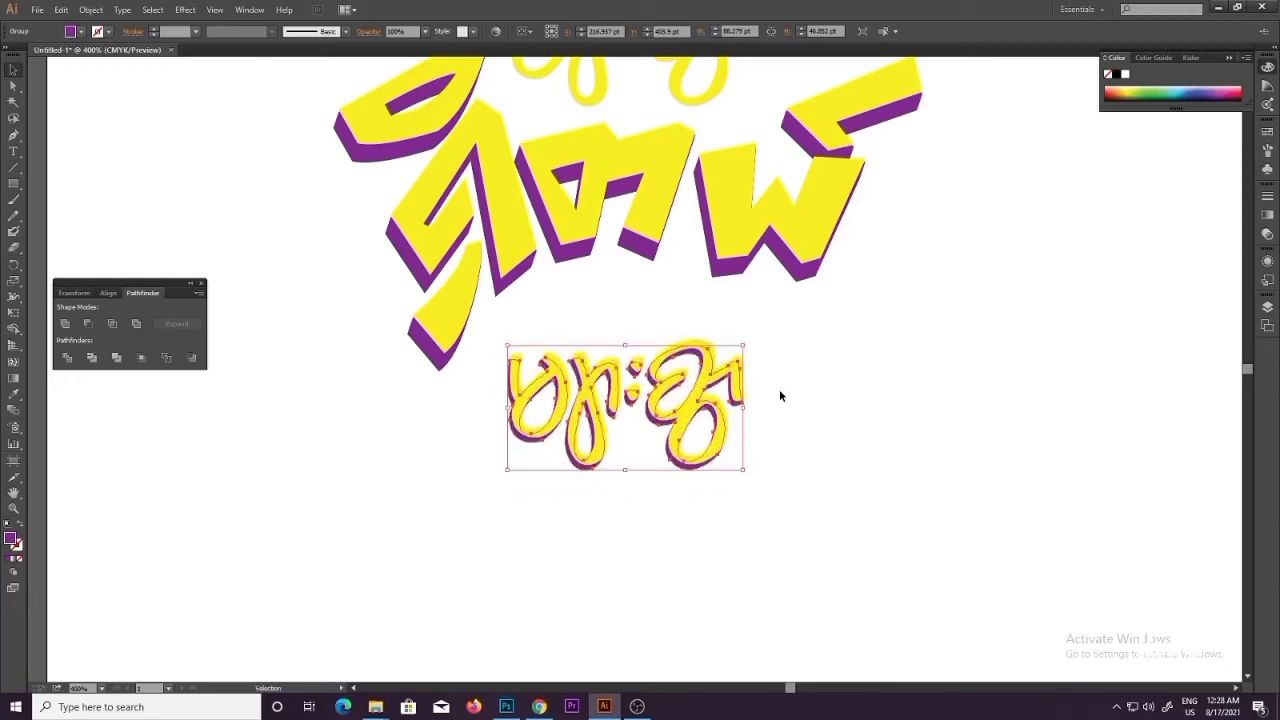
Step: Recolour the yellow front copy of the lower script lettering with the purple sampled from the graffiti extrusion
{"action": "left_click", "coordinate": [811, 427]}
{"action": "left_click_drag", "start_coordinate": [811, 427], "coordinate": [721, 372]}
{"action": "left_click", "coordinate": [796, 424]}
{"action": "left_click", "coordinate": [737, 373]}
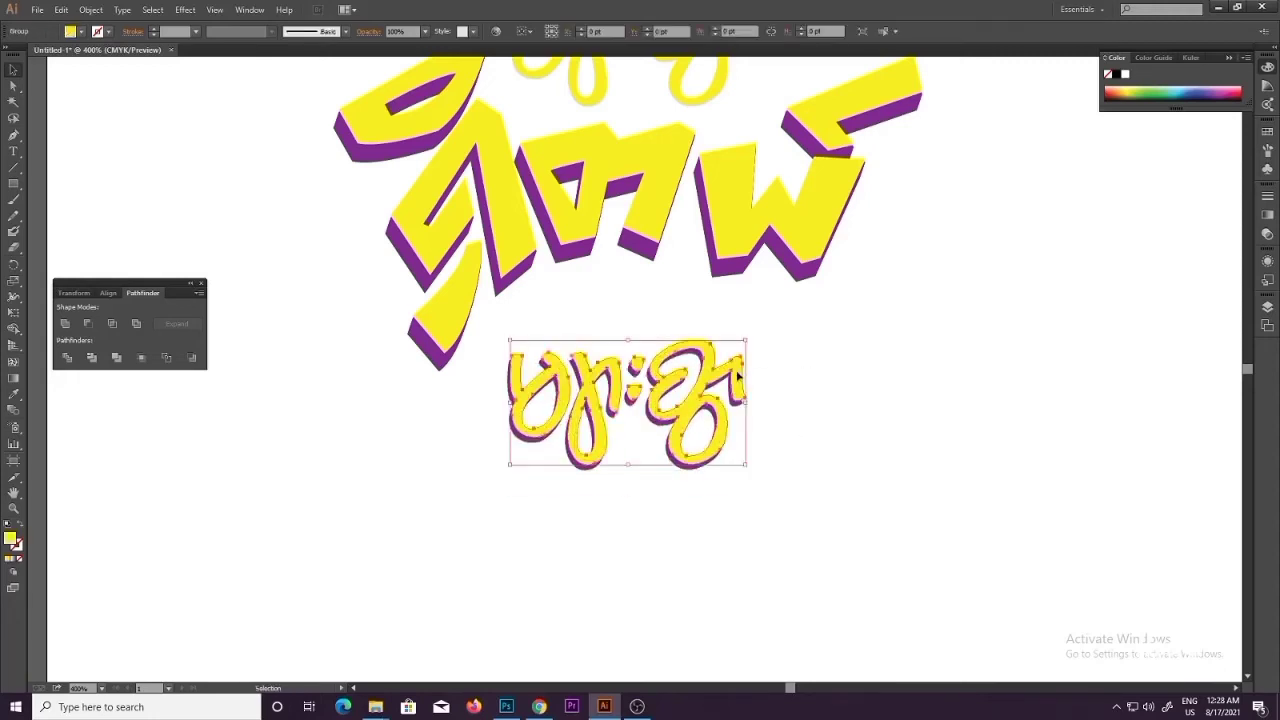
{"action": "left_click", "coordinate": [787, 257]}
{"action": "key", "text": "v"}
Step: Blend the two offset purple script copies into one continuous extrusion
{"action": "left_click", "coordinate": [91, 9]}
{"action": "mouse_move", "coordinate": [200, 307]}
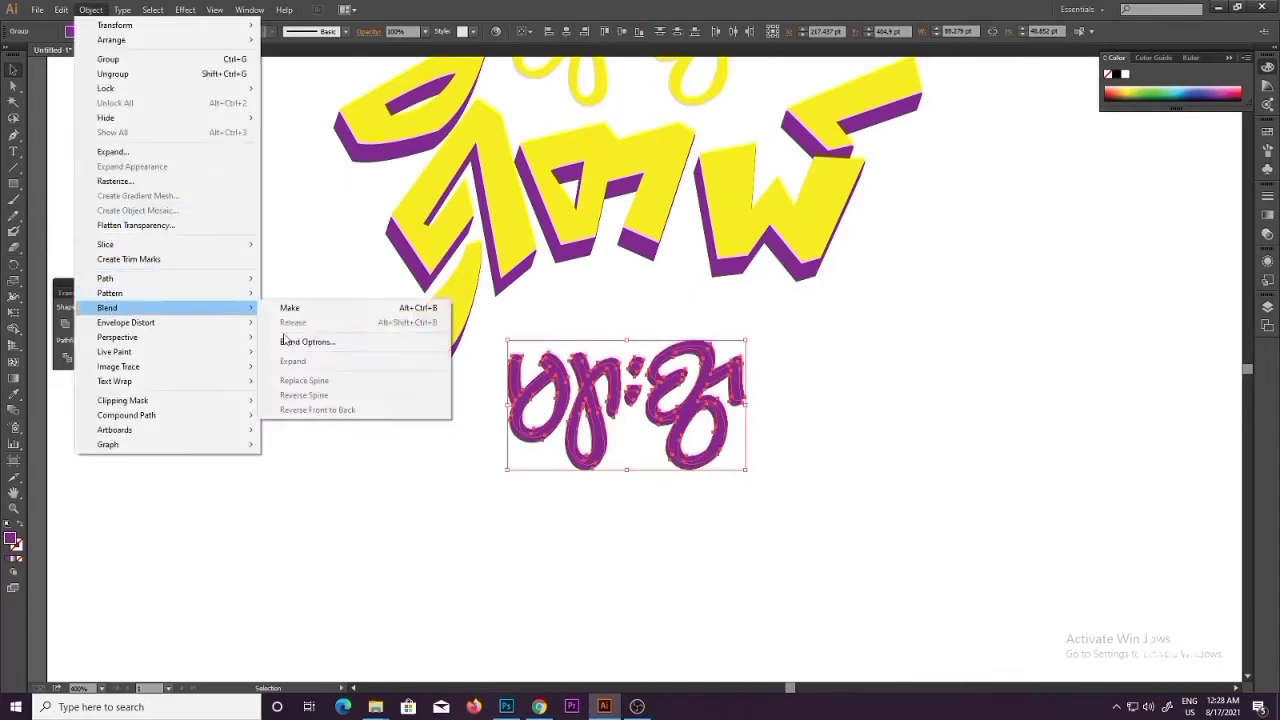
{"action": "left_click", "coordinate": [283, 341]}
{"action": "left_click", "coordinate": [651, 380]}
{"action": "left_click", "coordinate": [91, 9]}
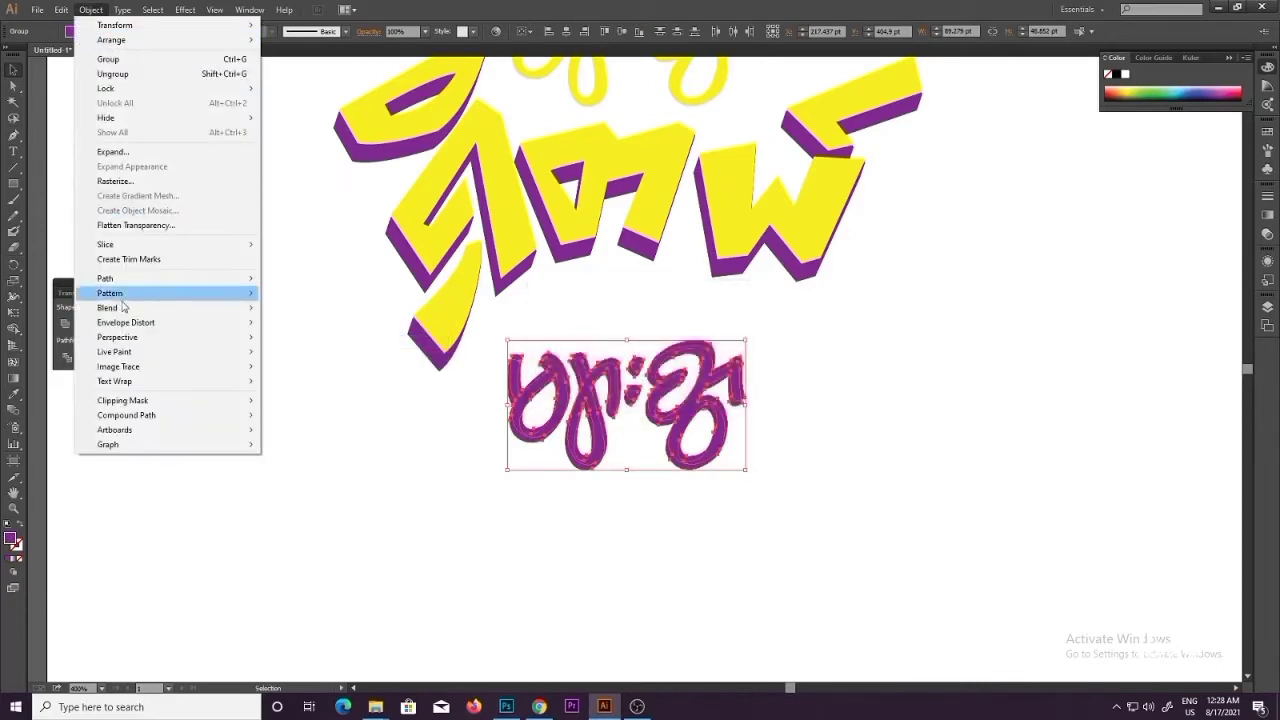
{"action": "mouse_move", "coordinate": [123, 308]}
{"action": "left_click", "coordinate": [283, 307]}
Step: Move the purple script blend up behind the yellow script lettering between the two graffiti lines, offset down and to the left
{"action": "left_click", "coordinate": [453, 512]}
{"action": "left_click_drag", "start_coordinate": [453, 512], "coordinate": [446, 637]}
{"action": "left_click_drag", "start_coordinate": [553, 513], "coordinate": [540, 157]}
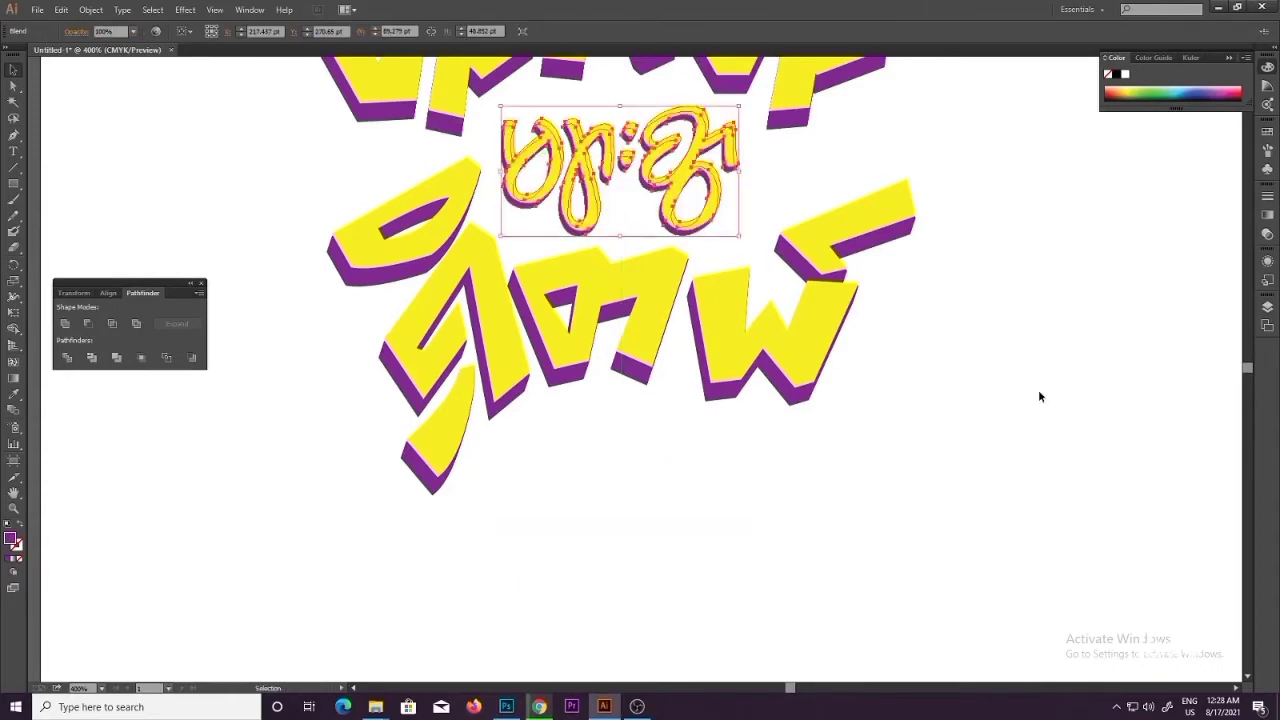
{"action": "left_click", "coordinate": [1040, 397]}
Step: Examine how the yellow script sits on its purple extrusion, close up and within the whole lettering arrangement
{"action": "left_click_drag", "start_coordinate": [701, 224], "coordinate": [748, 376]}
{"action": "scroll", "coordinate": [694, 262], "scroll_direction": "up", "scroll_amount": 2}
{"action": "left_click", "coordinate": [822, 440]}
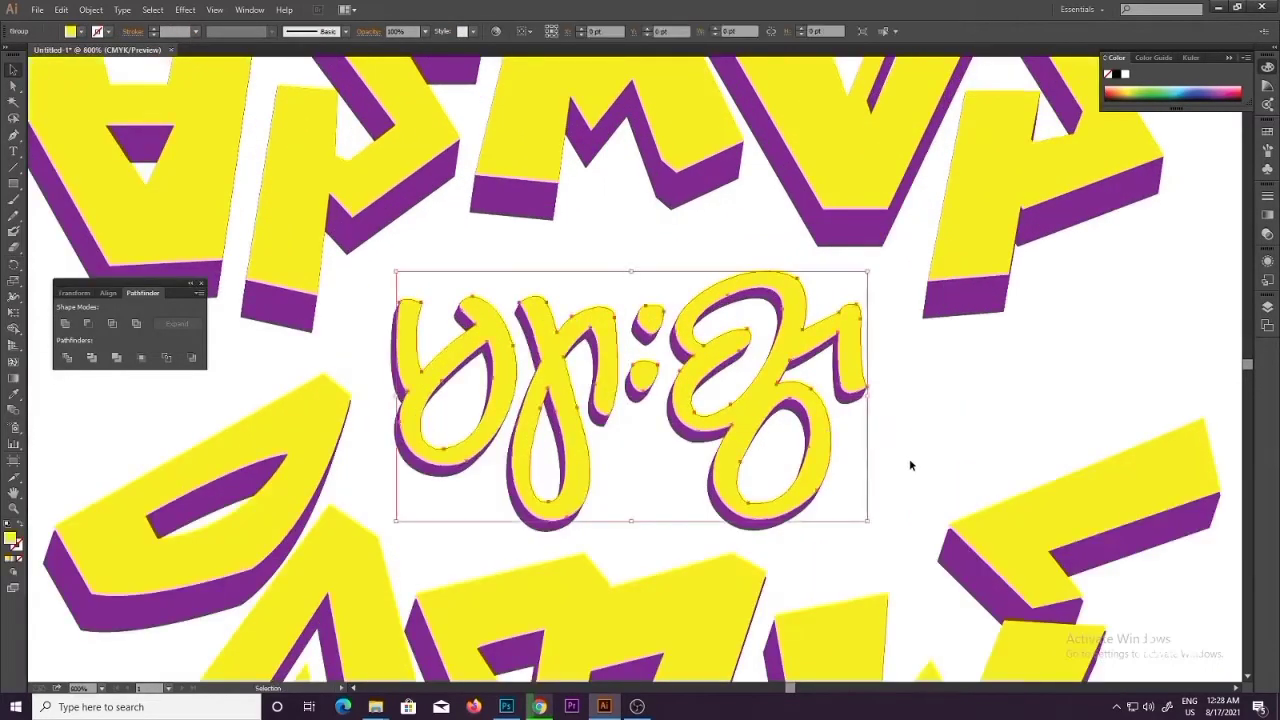
{"action": "left_click", "coordinate": [947, 449]}
{"action": "left_click", "coordinate": [824, 424]}
{"action": "left_click", "coordinate": [911, 444]}
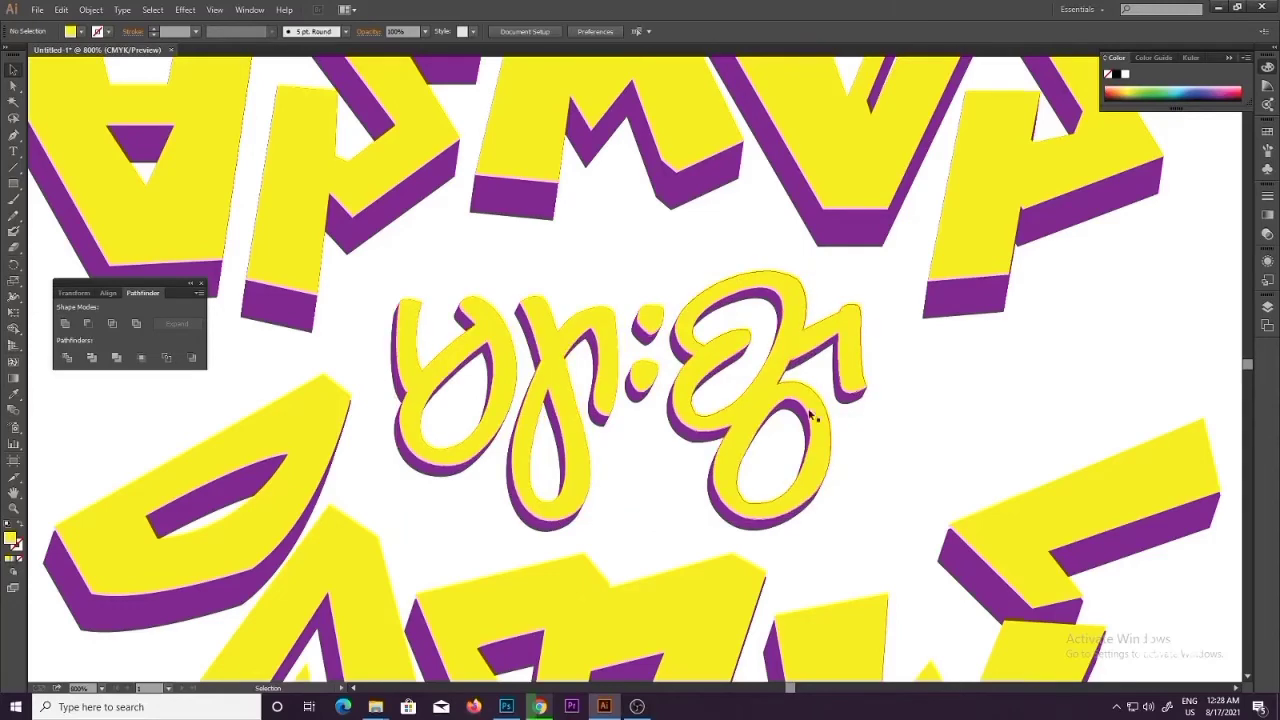
{"action": "left_click", "coordinate": [808, 410], "text": "ctrl+alt"}
{"action": "left_click", "coordinate": [806, 407], "text": "ctrl+alt"}
{"action": "left_click", "coordinate": [630, 375], "text": "ctrl+alt"}
{"action": "left_click_drag", "start_coordinate": [600, 367], "coordinate": [757, 530]}
{"action": "left_click", "coordinate": [763, 244]}
{"action": "key", "text": "ctrl+z"}
{"action": "left_click", "coordinate": [938, 438]}
{"action": "left_click", "coordinate": [776, 241], "text": "ctrl"}
{"action": "left_click_drag", "start_coordinate": [761, 316], "coordinate": [776, 350]}
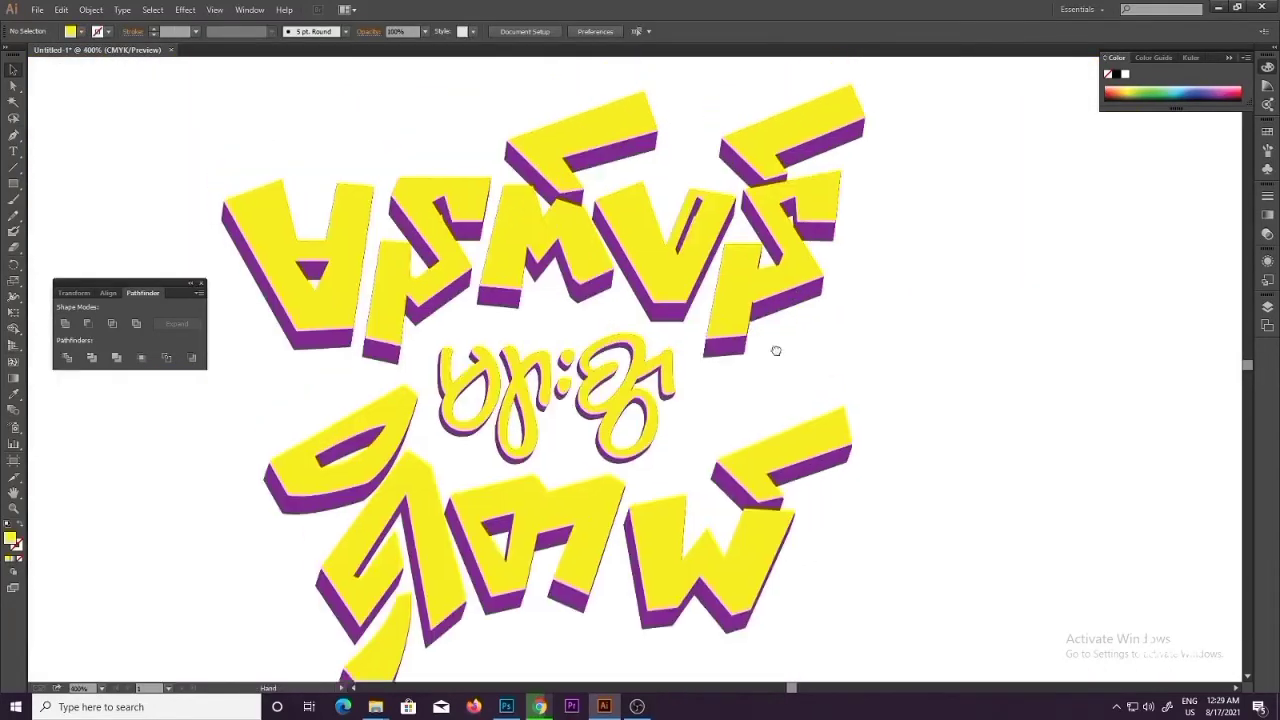
{"action": "scroll", "coordinate": [776, 350], "scroll_direction": "up", "scroll_amount": 3}
{"action": "scroll", "coordinate": [680, 372], "scroll_direction": "down", "scroll_amount": 4}
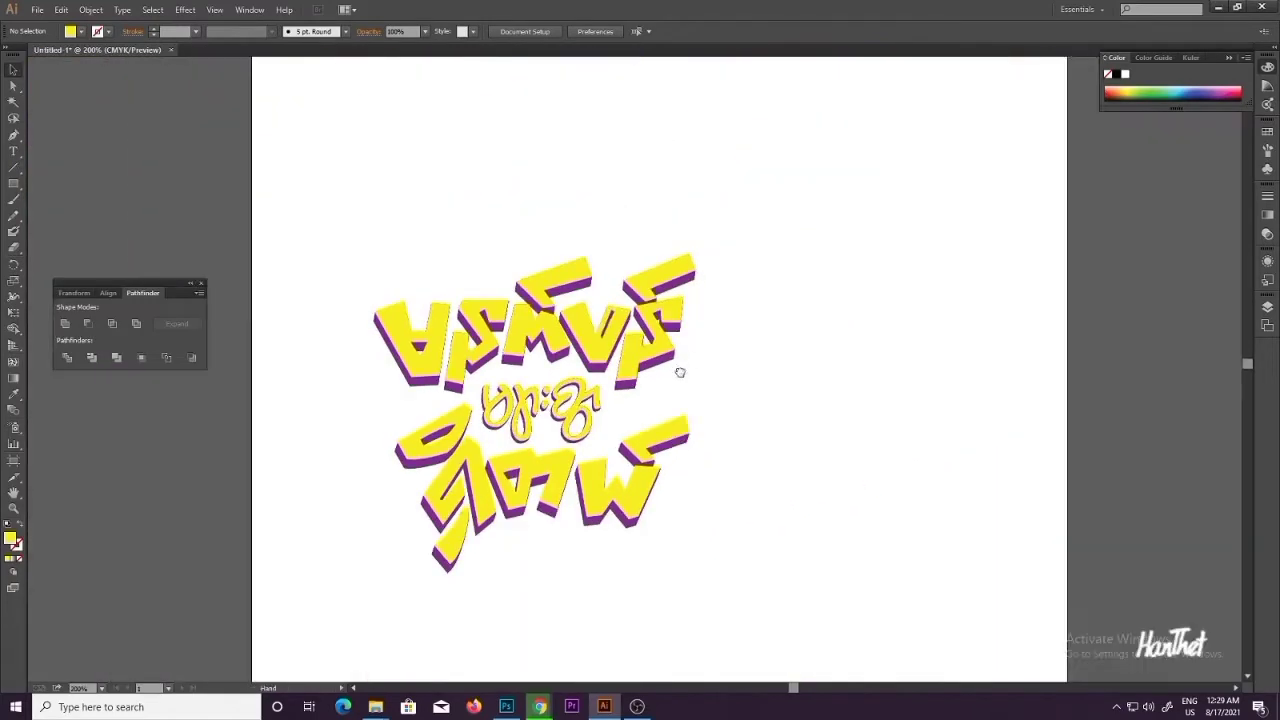
Step: Select the whole lettering and enlarge it to about 293 pt wide and 291 pt high, then clear the selection
{"action": "left_click_drag", "start_coordinate": [680, 372], "coordinate": [788, 322]}
{"action": "left_click", "coordinate": [750, 362], "text": "ctrl+alt"}
{"action": "left_click_drag", "start_coordinate": [430, 217], "coordinate": [668, 491]}
{"action": "left_click_drag", "start_coordinate": [677, 249], "coordinate": [766, 234]}
{"action": "left_click", "coordinate": [766, 234]}
{"action": "left_click_drag", "start_coordinate": [447, 189], "coordinate": [730, 469]}
{"action": "left_click", "coordinate": [731, 469], "text": "ctrl+alt"}
{"action": "left_click", "coordinate": [731, 469], "text": "ctrl+alt"}
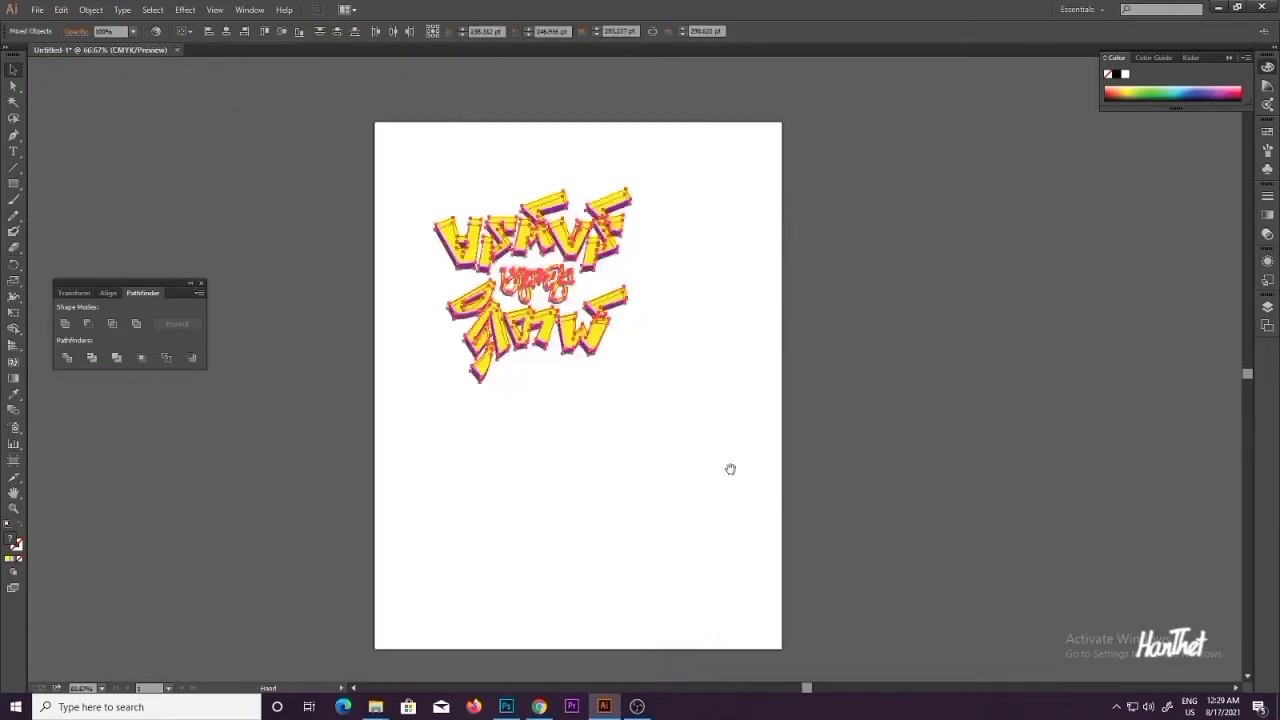
{"action": "scroll", "coordinate": [730, 469], "scroll_direction": "down", "scroll_amount": 2}
{"action": "left_click", "coordinate": [677, 351]}
Step: Edit the artboard from Document Setup, shrinking it around the lettering to about 435 by 452 pt
{"action": "left_click", "coordinate": [525, 31]}
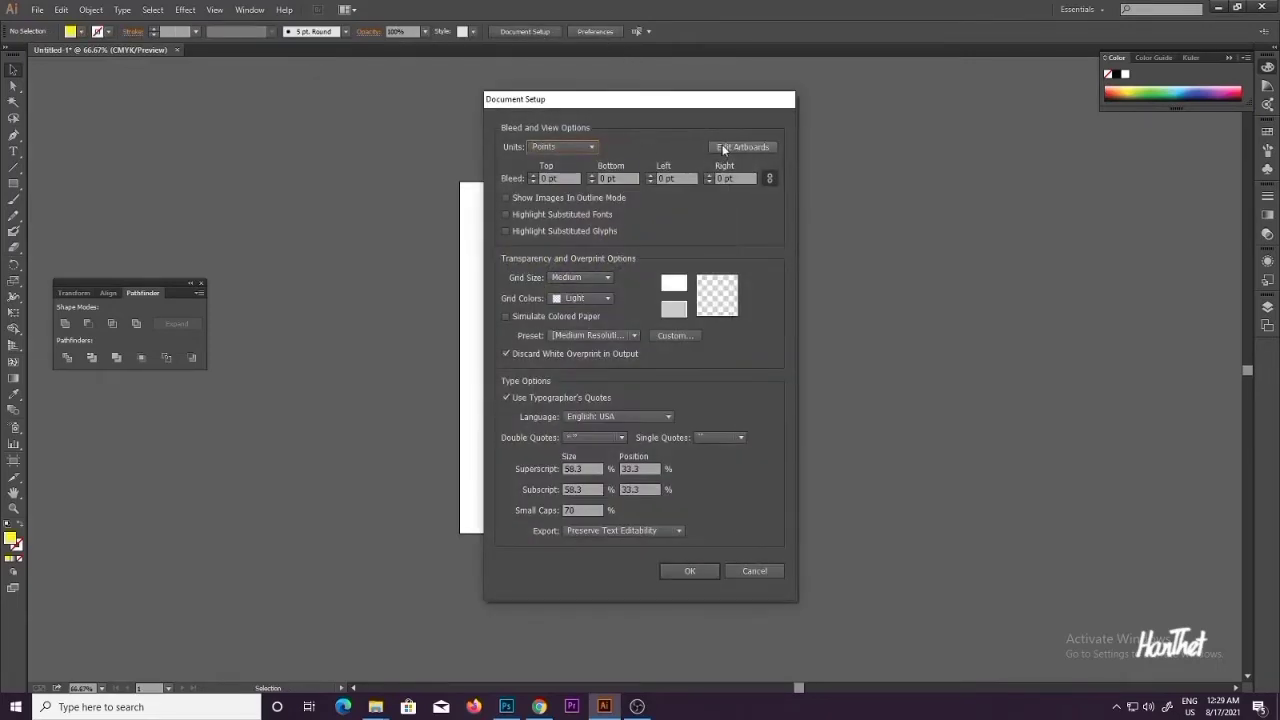
{"action": "left_click", "coordinate": [723, 146]}
{"action": "left_click_drag", "start_coordinate": [597, 533], "coordinate": [617, 382]}
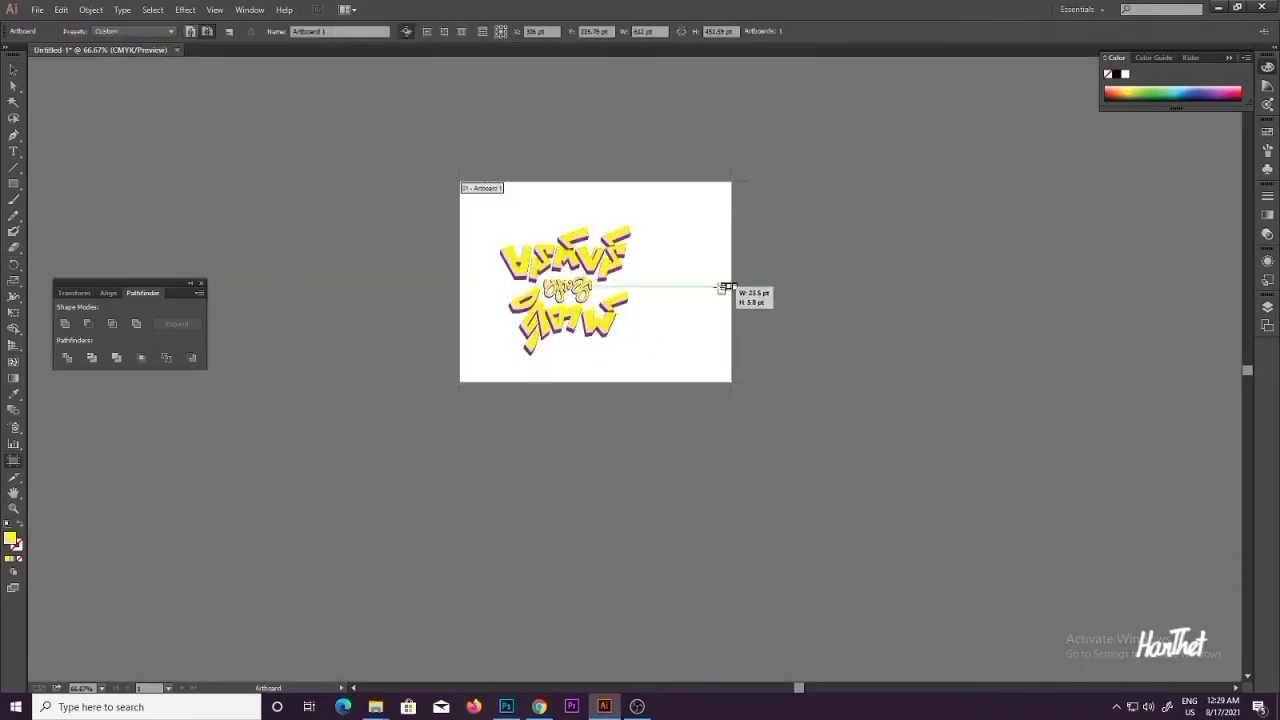
{"action": "left_click_drag", "start_coordinate": [732, 284], "coordinate": [653, 285]}
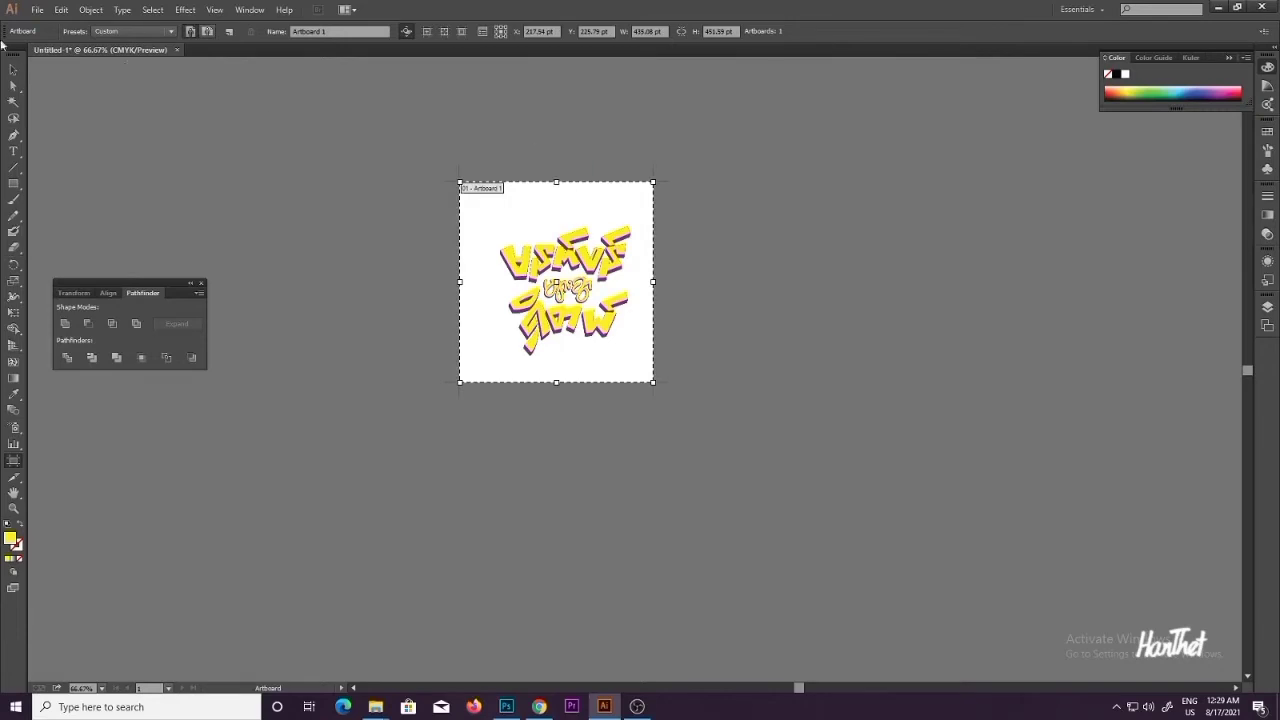
{"action": "key", "text": "v"}
{"action": "key", "text": "ctrl+0"}
Step: Nudge the entire lettering left and up to centre it on the artboard
{"action": "key", "text": "ctrl+a"}
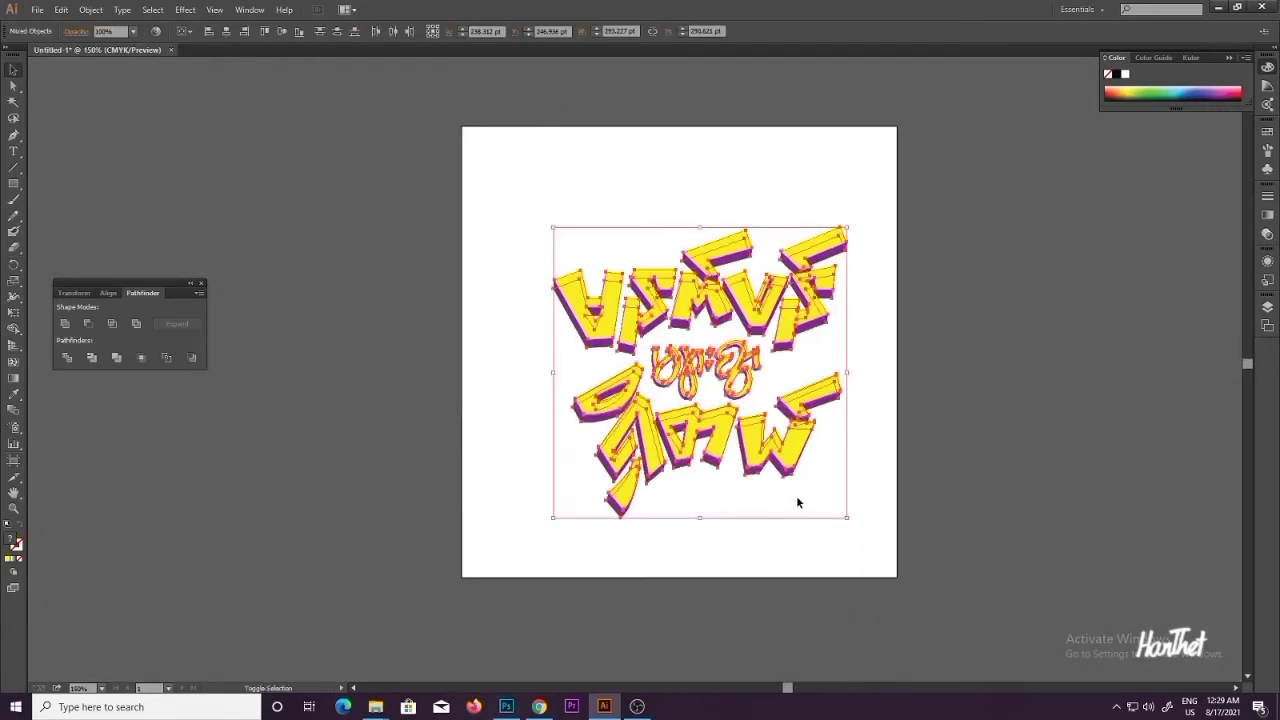
{"action": "key", "text": "shift+Left"}
{"action": "key", "text": "shift+Up"}
{"action": "key", "text": "shift+Left"}
{"action": "left_click", "coordinate": [889, 499]}
Step: Examine the lettering and its purple extrusion up close
{"action": "left_click", "coordinate": [709, 372], "text": "ctrl"}
{"action": "left_click", "coordinate": [708, 372], "text": "ctrl"}
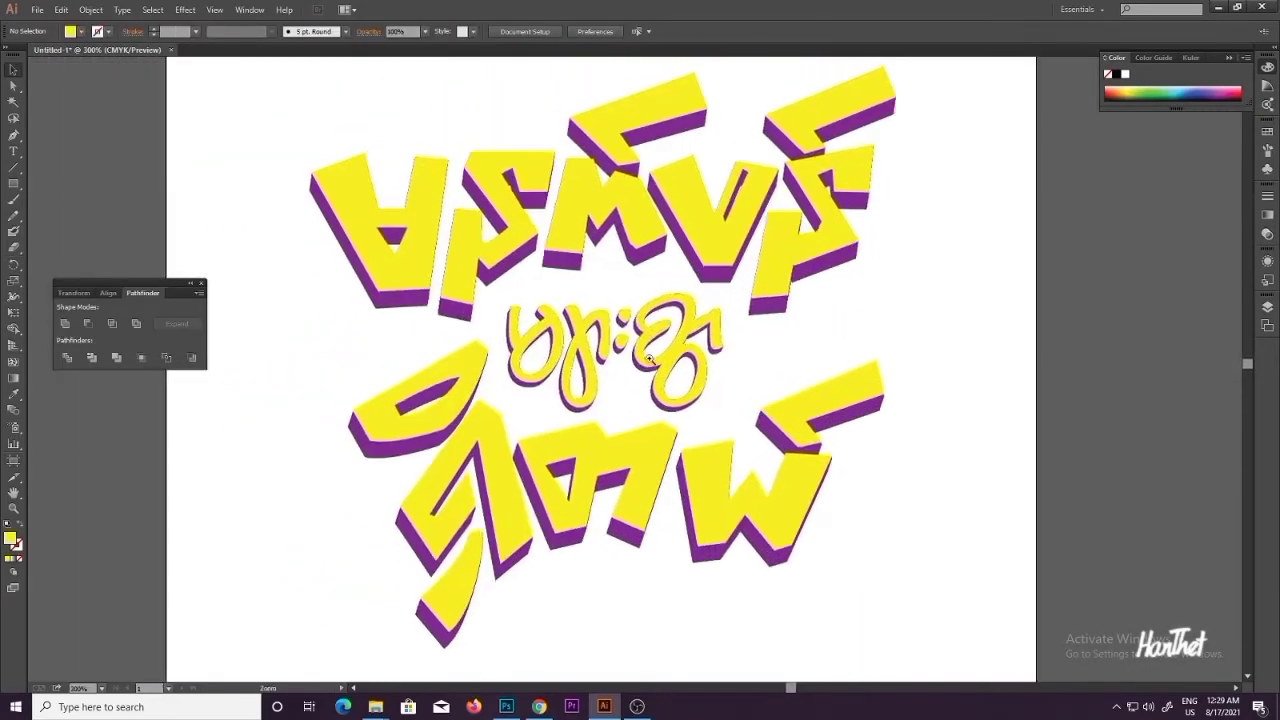
{"action": "left_click", "coordinate": [649, 359], "text": "ctrl"}
{"action": "left_click", "coordinate": [647, 359], "text": "ctrl"}
{"action": "left_click", "coordinate": [646, 359], "text": "ctrl"}
{"action": "left_click", "coordinate": [660, 360], "text": "ctrl+alt"}
{"action": "left_click", "coordinate": [675, 361], "text": "ctrl+alt"}
{"action": "left_click", "coordinate": [687, 361], "text": "ctrl+alt"}
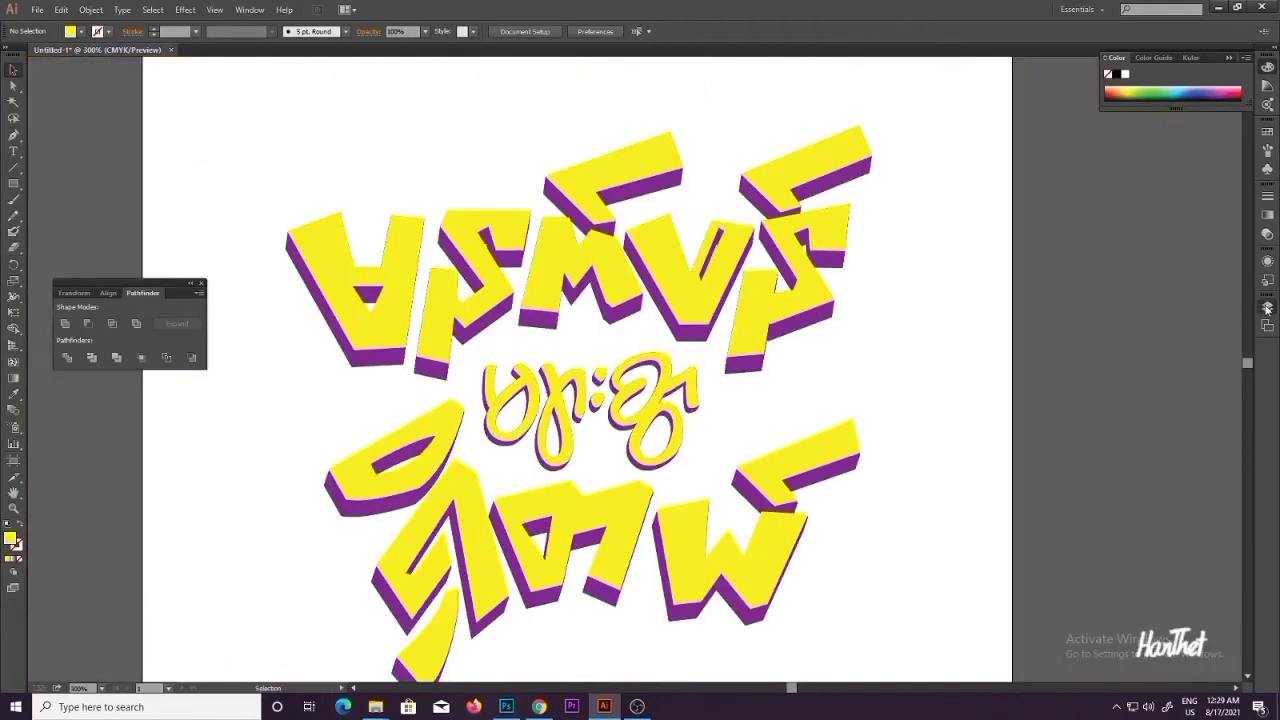
Step: Show the layer list and export the artwork as Photoshop file Untitled-1 into the Desktop folder tomarrow
{"action": "left_click", "coordinate": [1267, 309]}
{"action": "key", "text": "ctrl+minus"}
{"action": "left_click", "coordinate": [37, 9]}
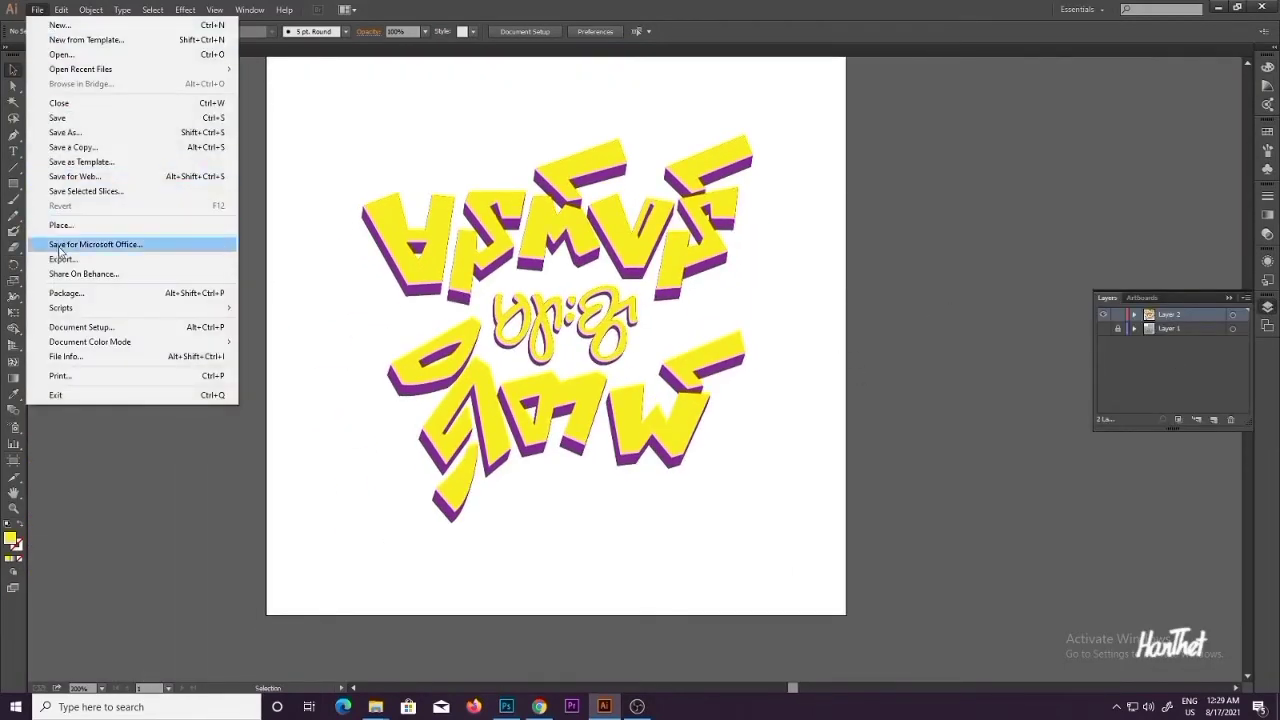
{"action": "left_click", "coordinate": [114, 243]}
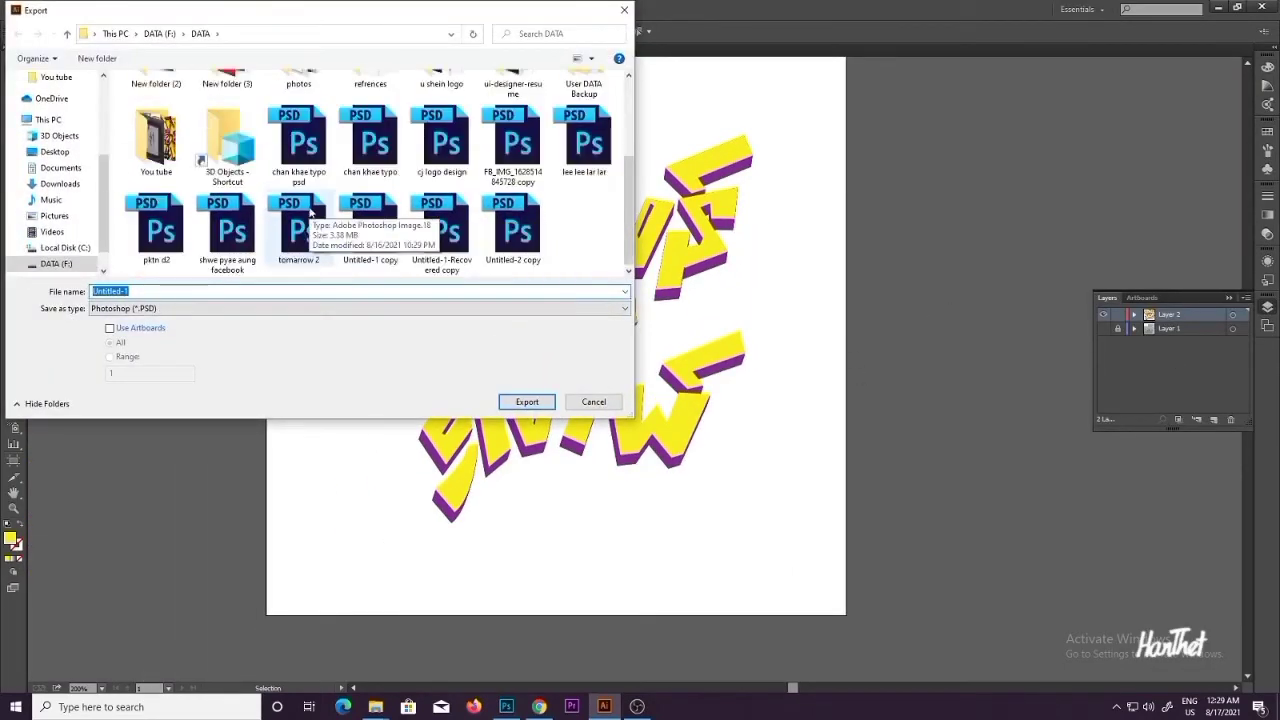
{"action": "scroll", "coordinate": [280, 183], "scroll_direction": "up", "scroll_amount": 2}
{"action": "left_click", "coordinate": [52, 151]}
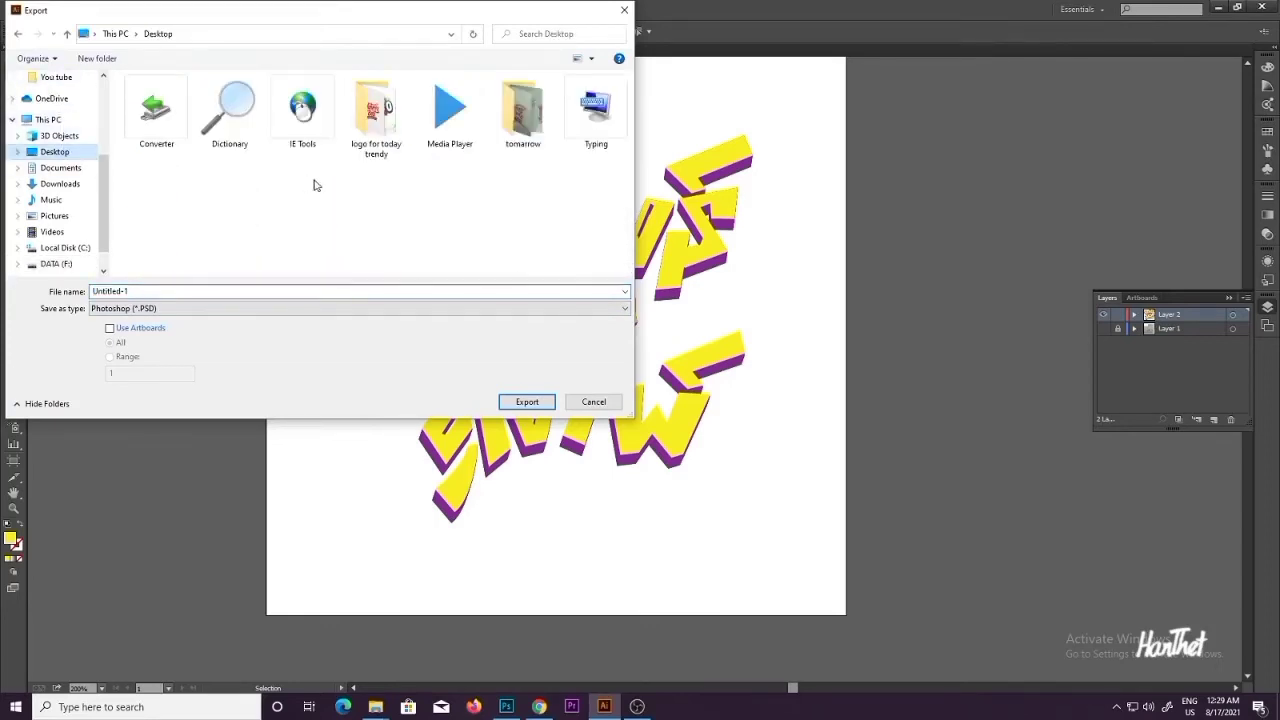
{"action": "double_click", "coordinate": [510, 118]}
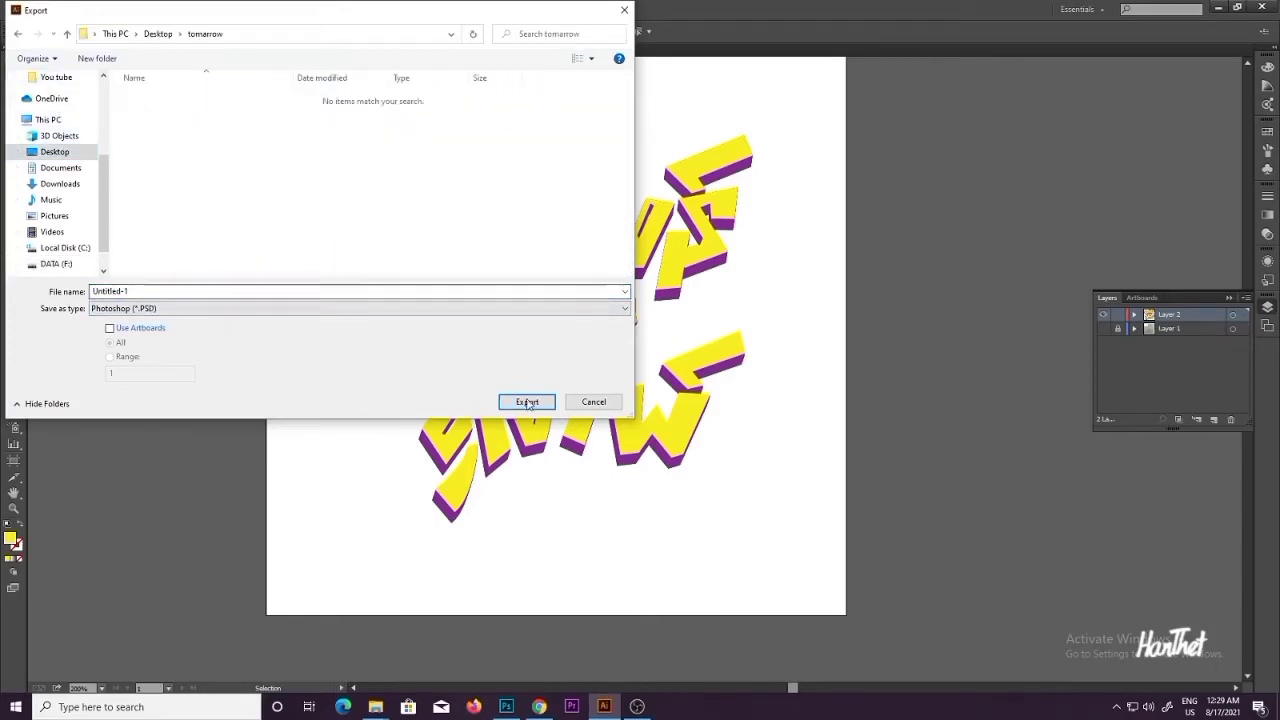
{"action": "left_click", "coordinate": [528, 402]}
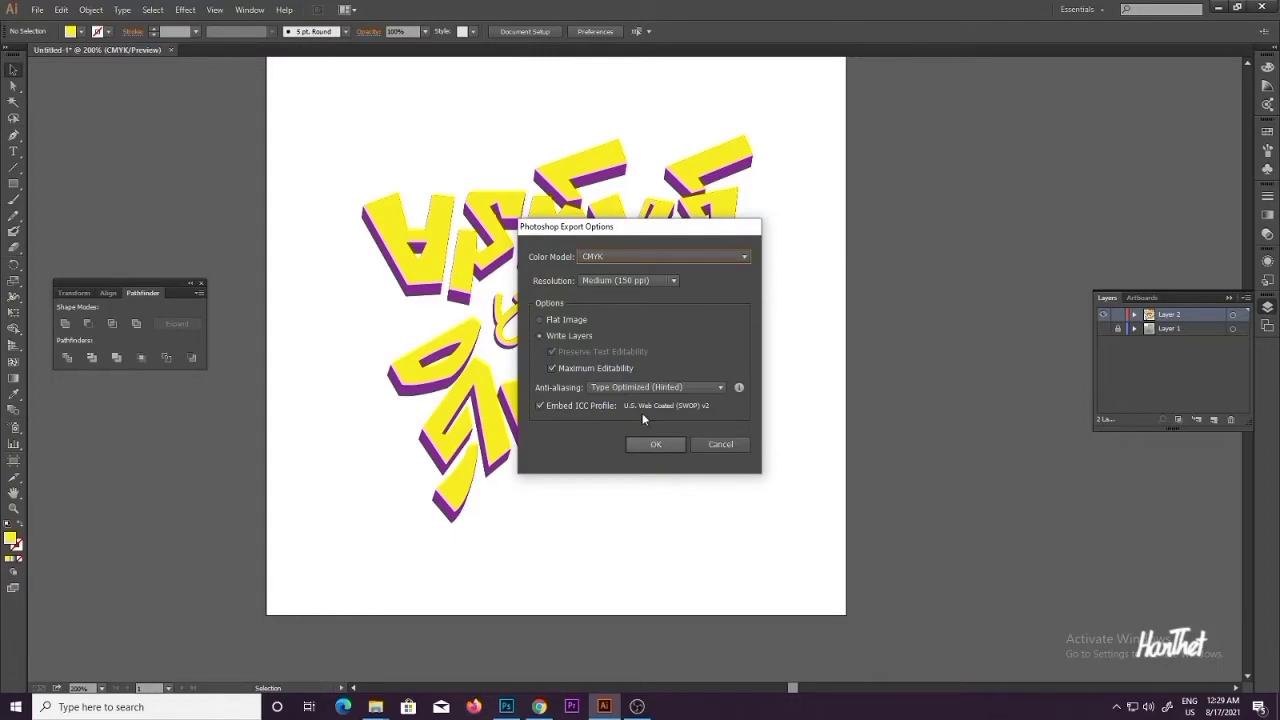
Step: Set the Photoshop export resolution to High (300 ppi) and complete the layered CMYK export
{"action": "left_click", "coordinate": [632, 280]}
{"action": "left_click", "coordinate": [620, 318]}
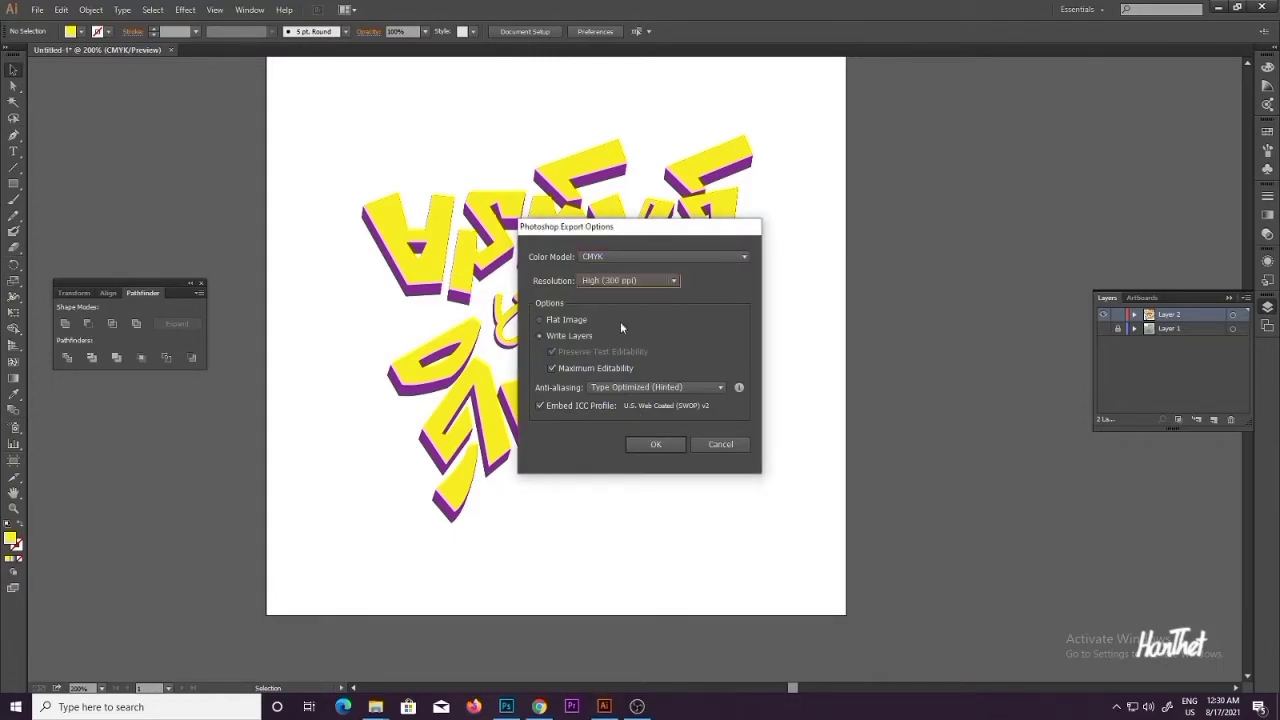
{"action": "left_click", "coordinate": [656, 444]}
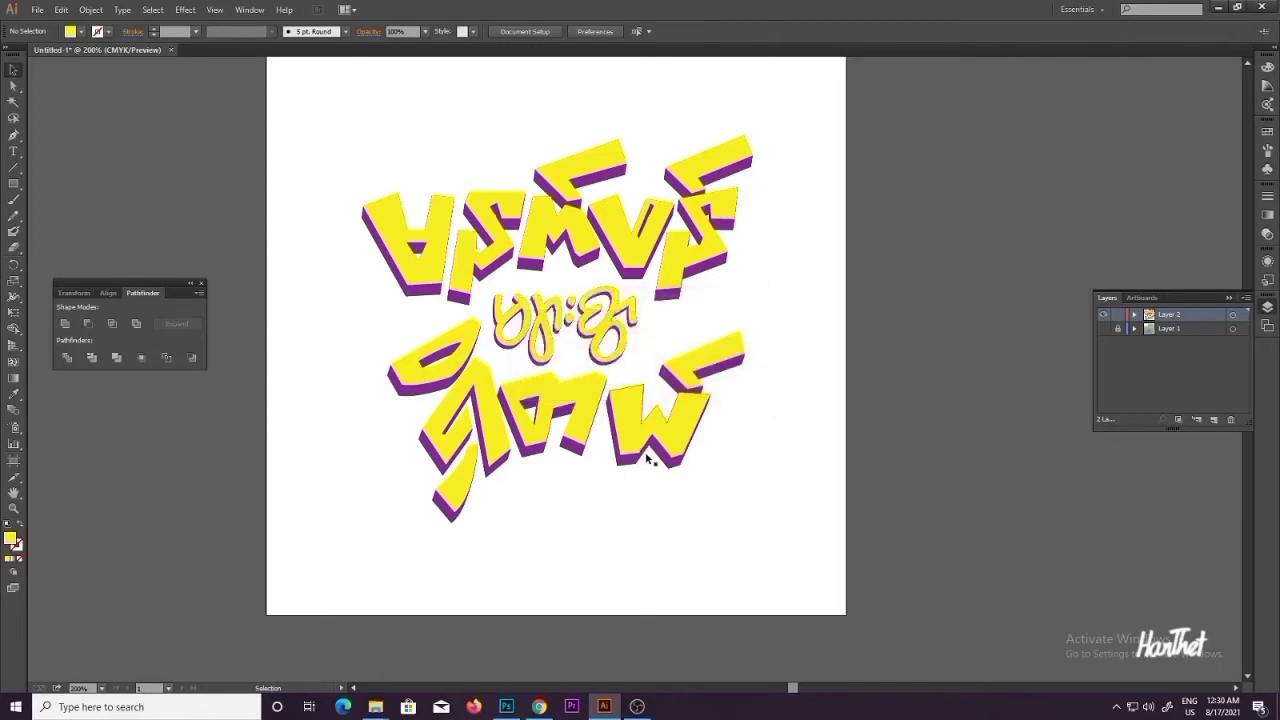
Step: Switch to Photoshop and open Untitled-1.psd from the Desktop folder tomarrow
{"action": "left_click", "coordinate": [1218, 7]}
{"action": "left_click", "coordinate": [851, 160]}
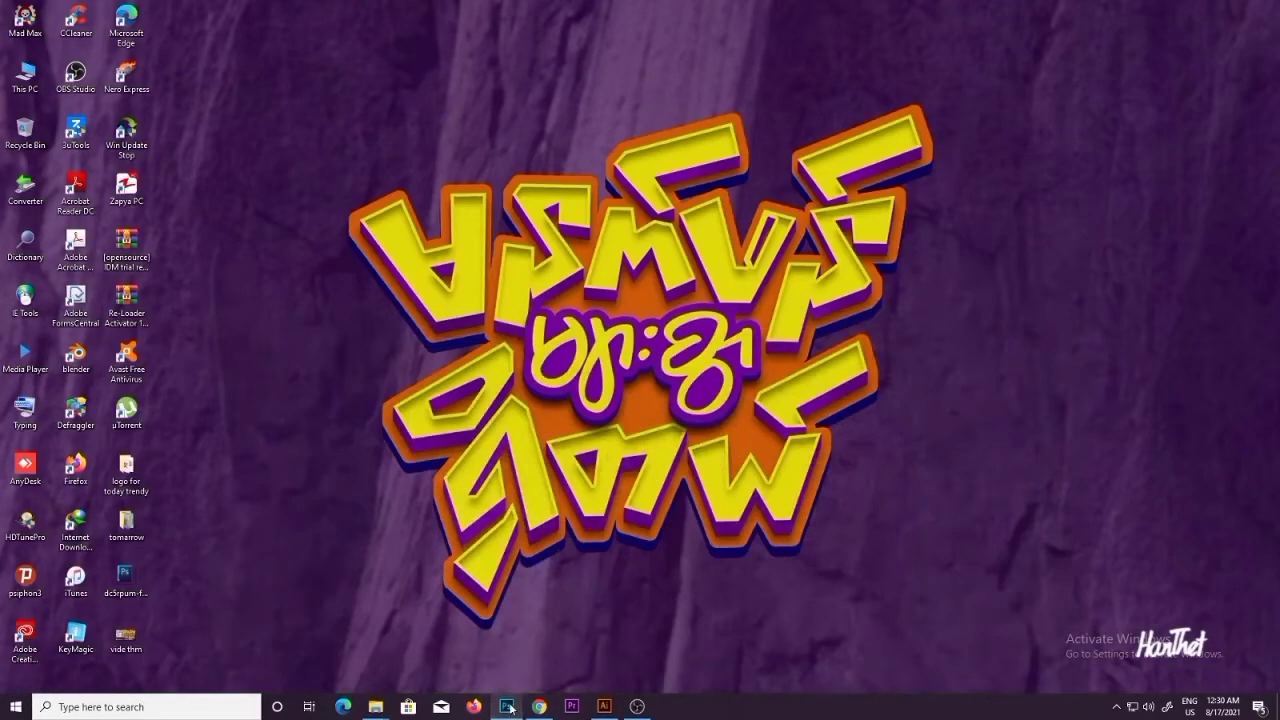
{"action": "left_click", "coordinate": [508, 706]}
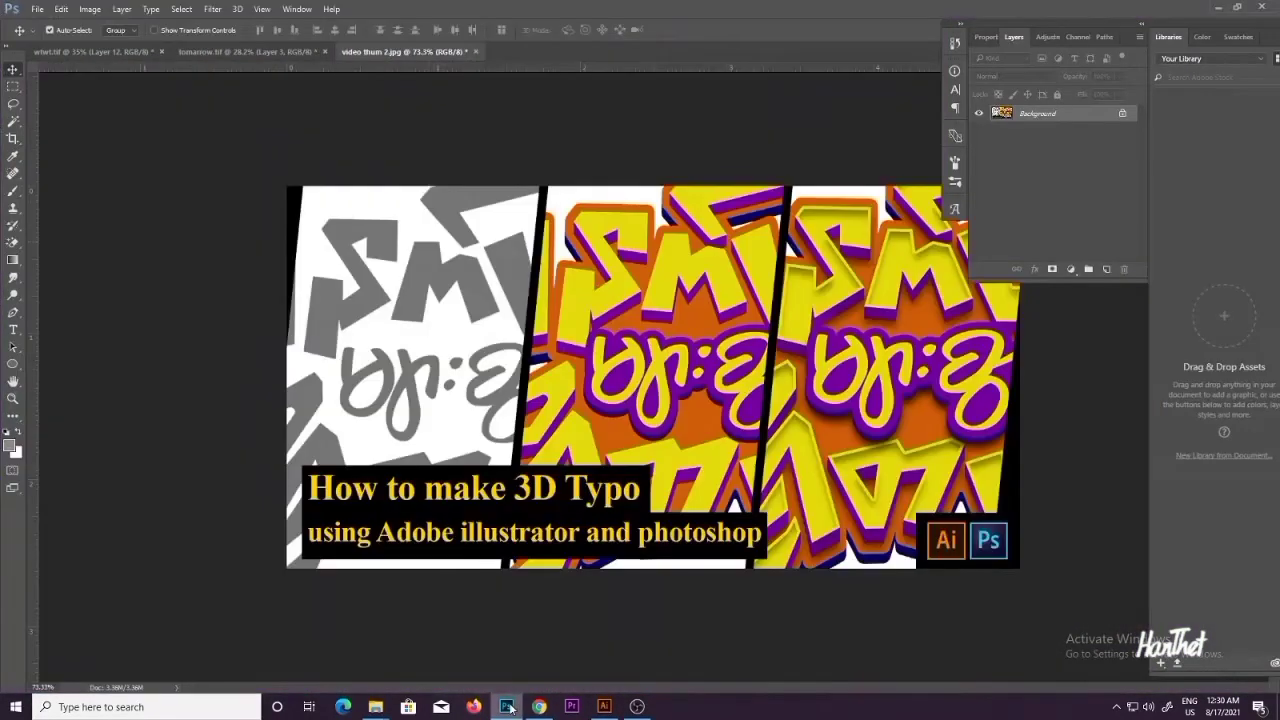
{"action": "left_click", "coordinate": [37, 9]}
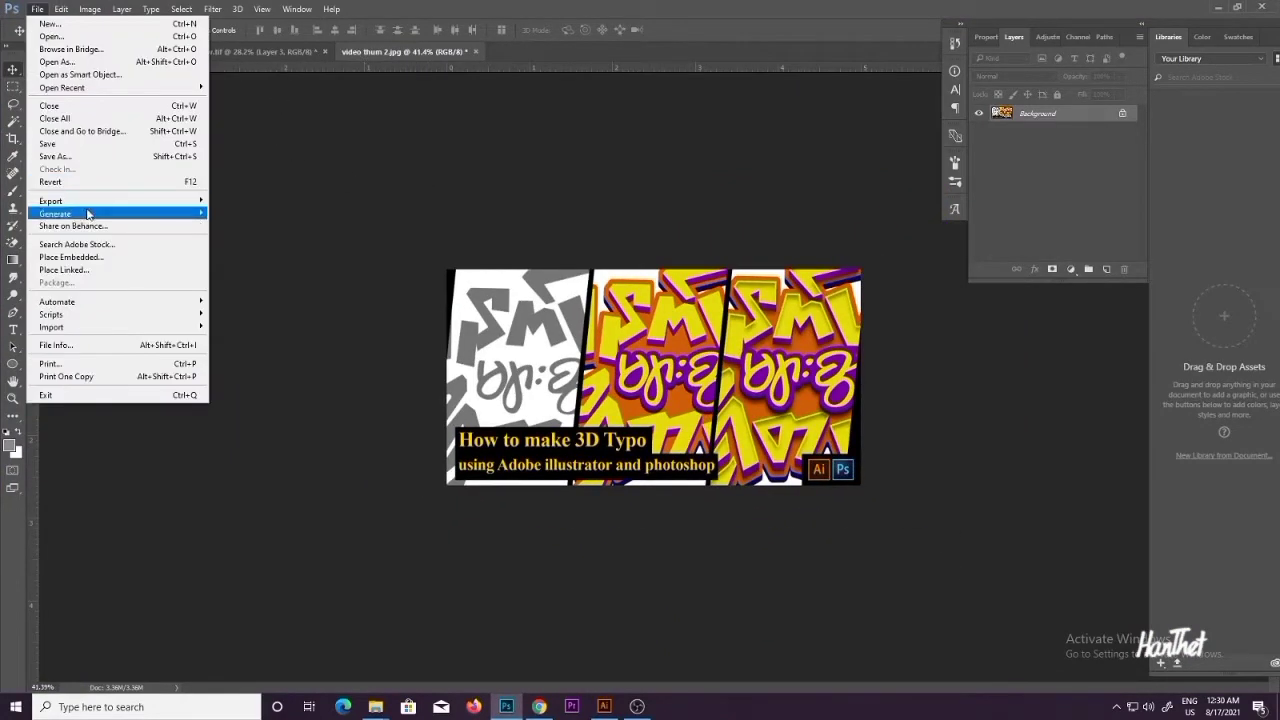
{"action": "left_click", "coordinate": [54, 61]}
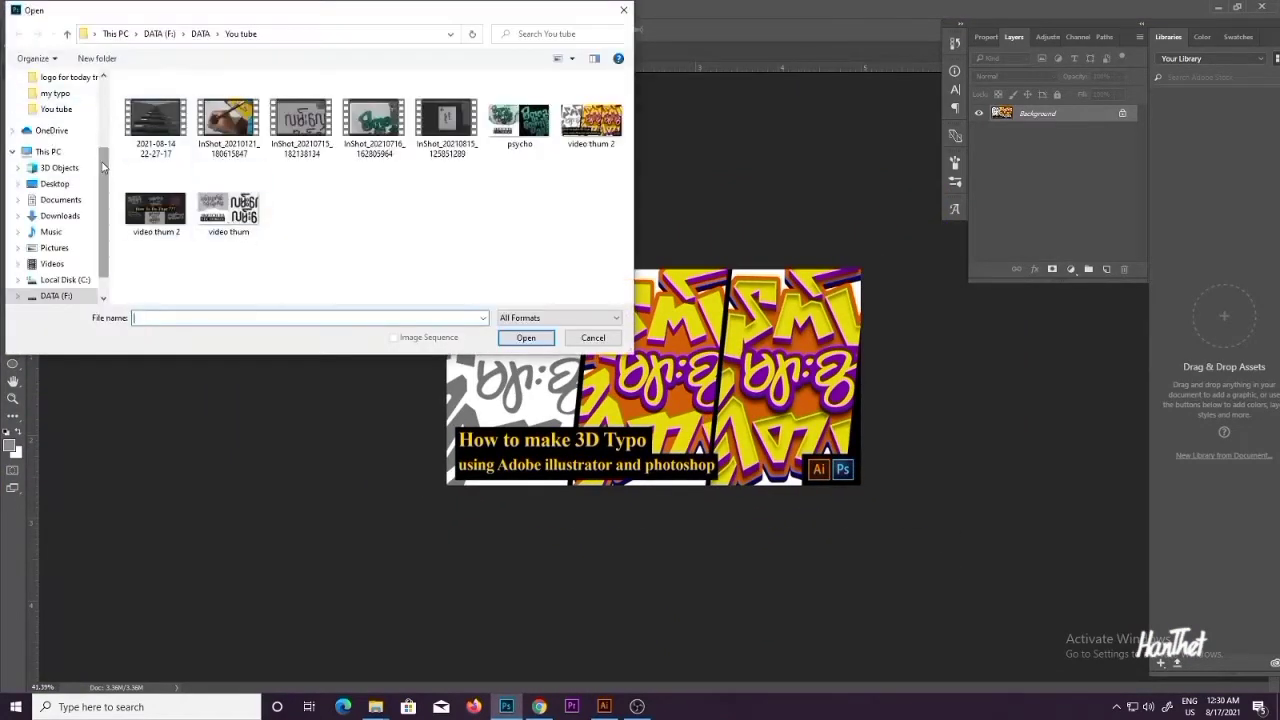
{"action": "left_click_drag", "start_coordinate": [103, 167], "coordinate": [103, 100]}
{"action": "left_click", "coordinate": [55, 103]}
{"action": "double_click", "coordinate": [509, 128]}
{"action": "left_click", "coordinate": [320, 148]}
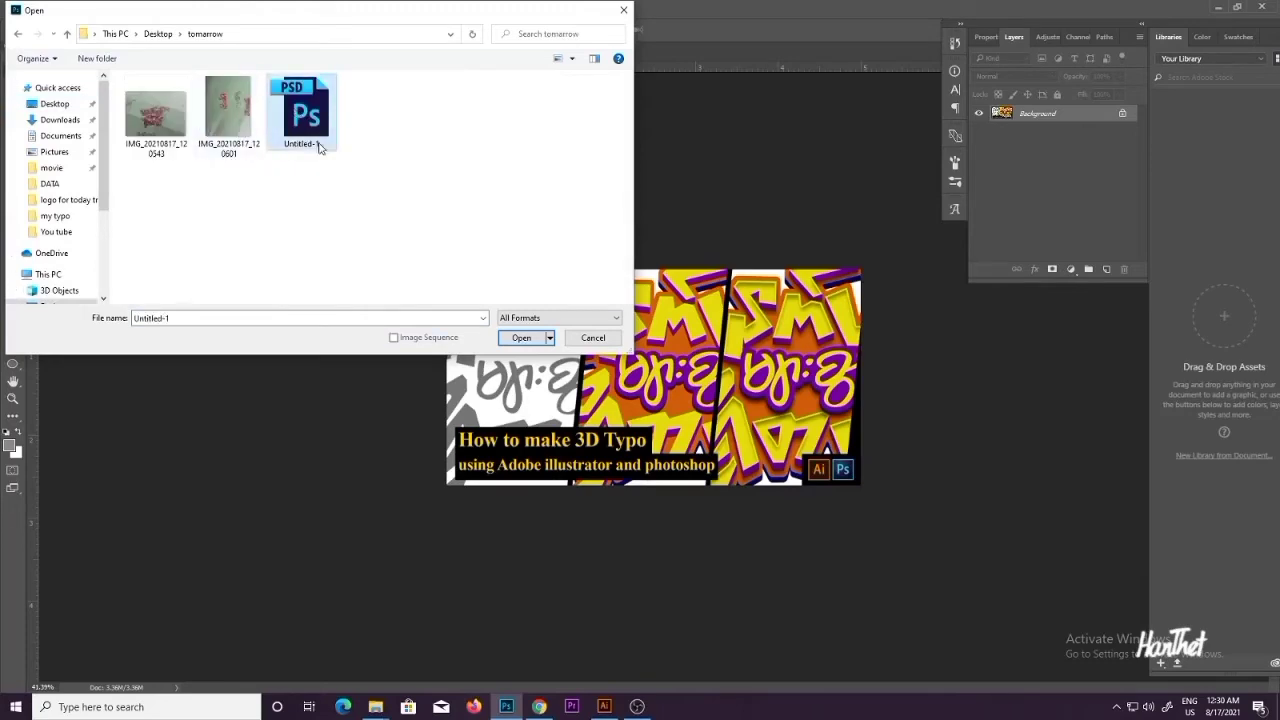
{"action": "left_click", "coordinate": [521, 337]}
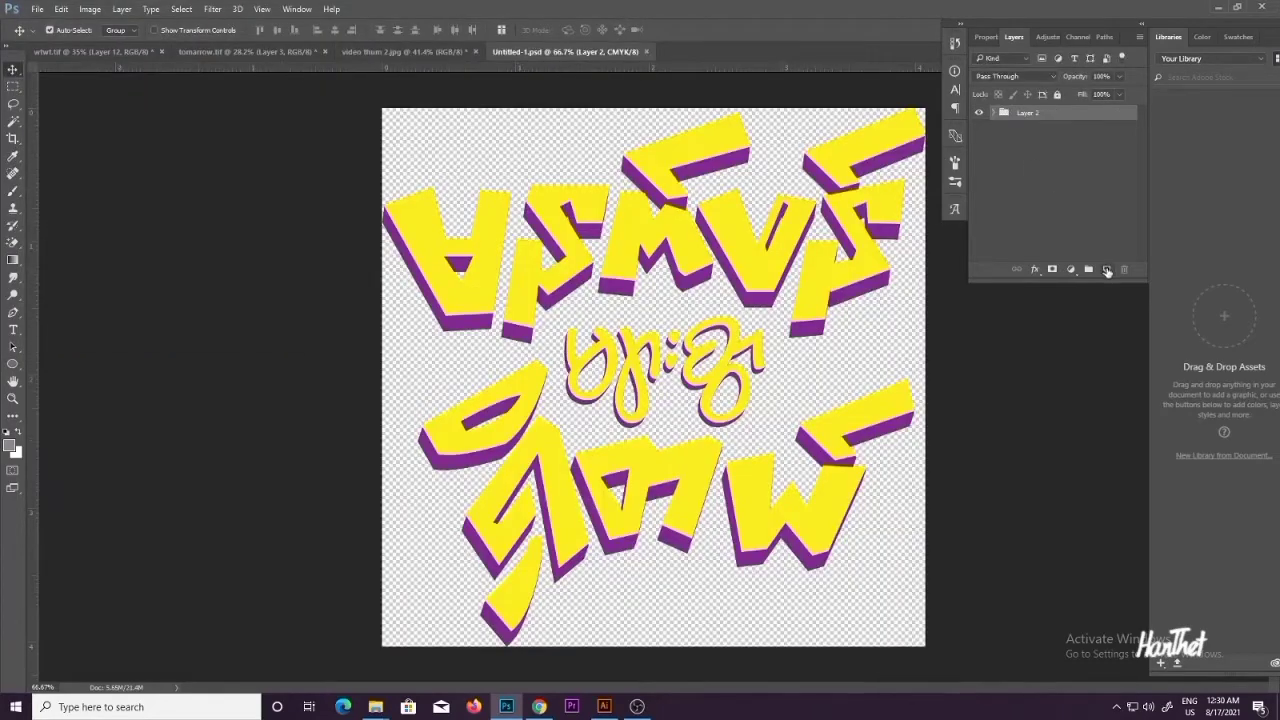
Step: Add a new layer beneath the Layer 2 group and fill it with white as the background
{"action": "key", "text": "ctrl+shift+alt+n"}
{"action": "key", "text": "alt+BackSpace"}
{"action": "key", "text": "ctrl+bracketleft"}
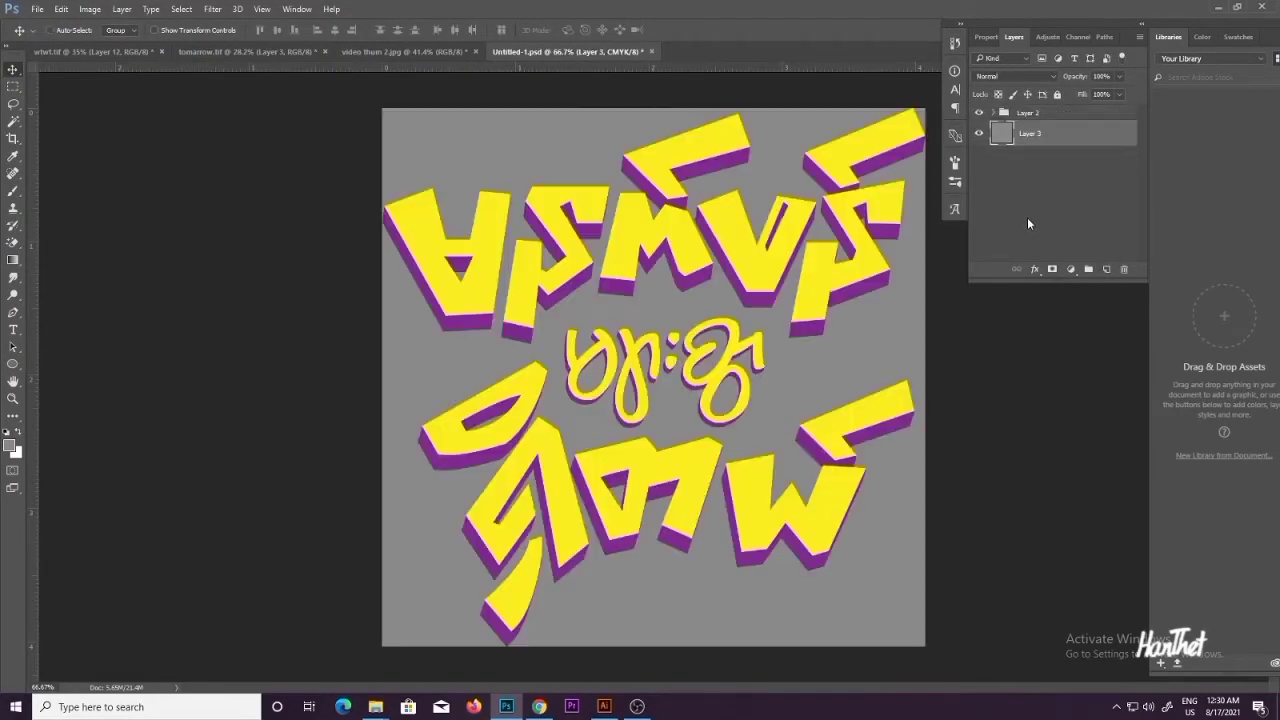
{"action": "key", "text": "alt+BackSpace"}
{"action": "scroll", "coordinate": [661, 294], "scroll_direction": "down", "scroll_amount": 5}
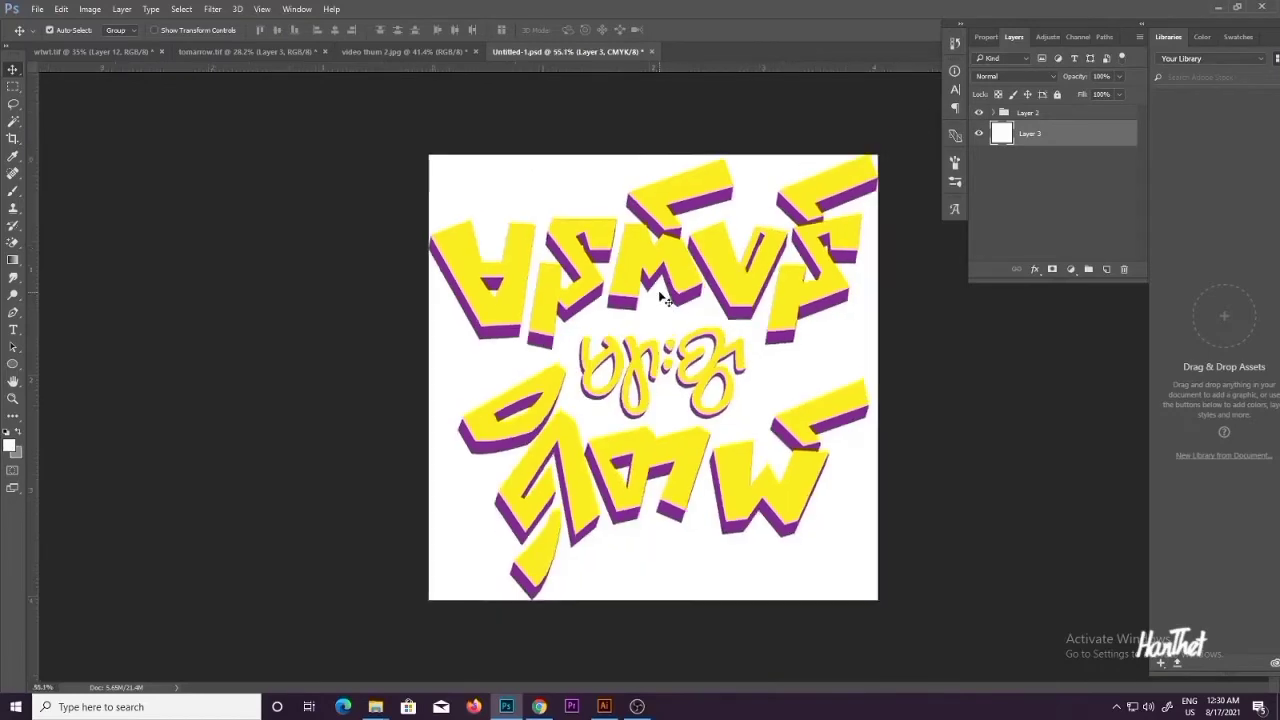
Step: Scale the Layer 2 lettering group down to about 80% around its centre
{"action": "left_click", "coordinate": [1031, 114]}
{"action": "key", "text": "ctrl+t"}
{"action": "left_click_drag", "start_coordinate": [794, 233], "coordinate": [784, 242]}
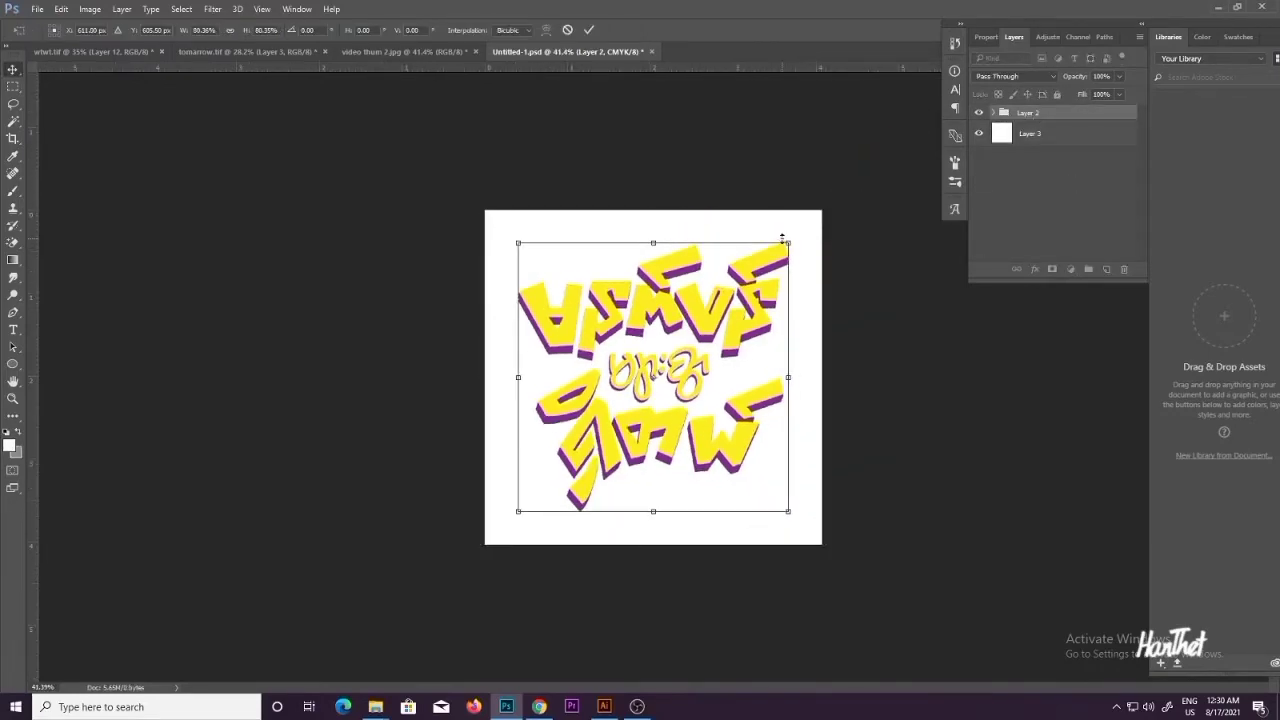
{"action": "key", "text": "Return"}
{"action": "left_click", "coordinate": [688, 392], "text": "ctrl"}
{"action": "left_click", "coordinate": [687, 393], "text": "ctrl+alt"}
{"action": "key", "text": "ctrl+0"}
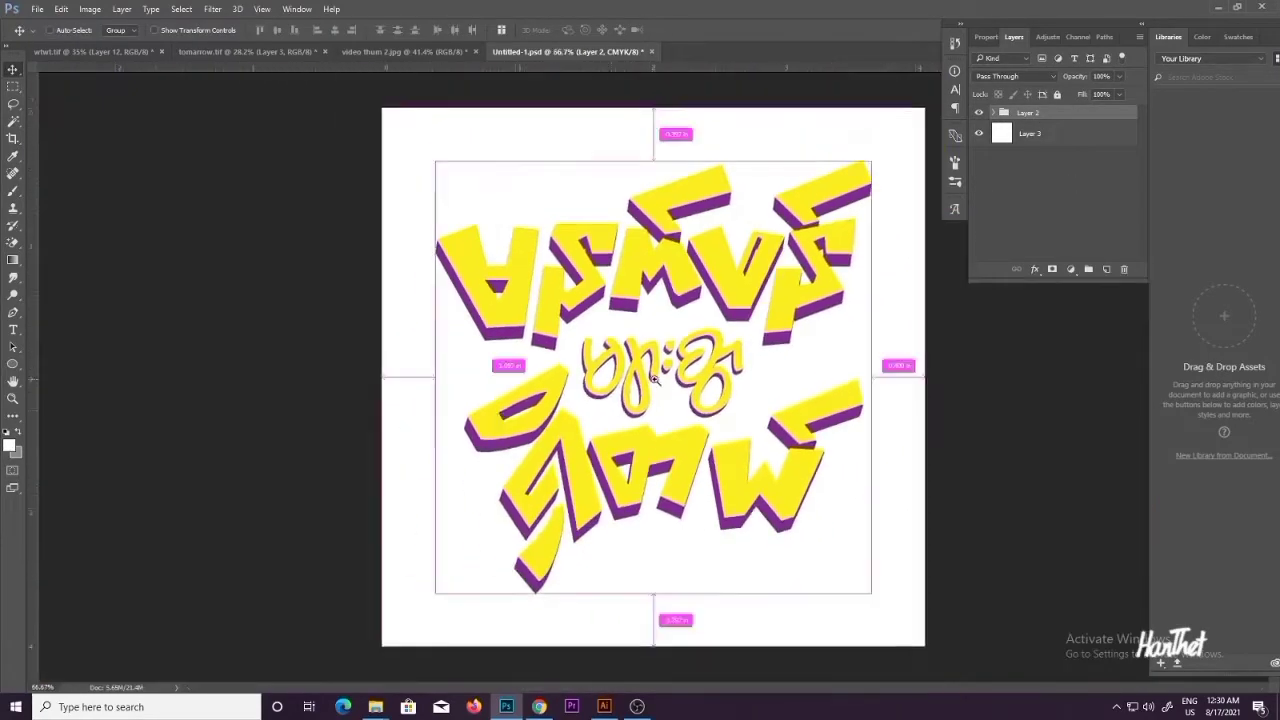
Step: Ungroup the Layer 2 lettering group into its separate parts
{"action": "key", "text": "ctrl+shift+g"}
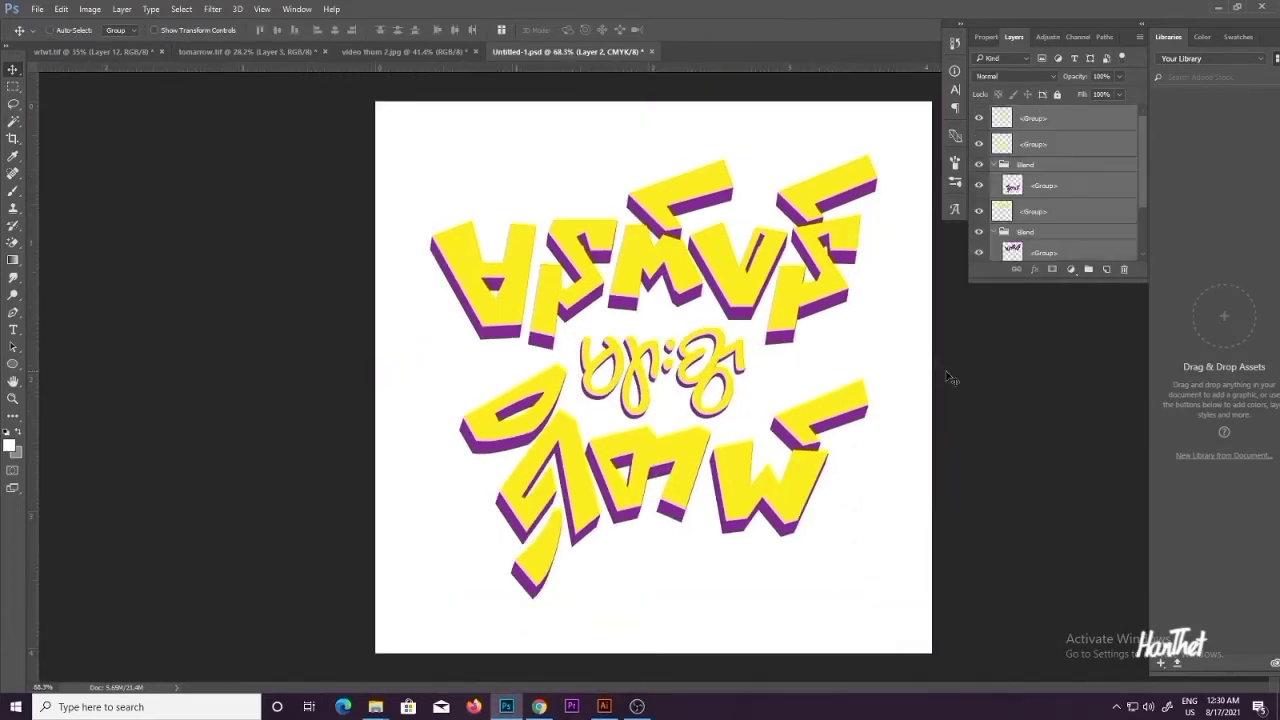
{"action": "left_click", "coordinate": [947, 373], "text": "ctrl"}
{"action": "left_click_drag", "start_coordinate": [634, 165], "coordinate": [721, 263]}
{"action": "key", "text": "ctrl+z"}
{"action": "left_click", "coordinate": [1058, 95]}
Step: Select the upper lettering line with its extrusion and nudge it down towards the middle word
{"action": "left_click_drag", "start_coordinate": [632, 128], "coordinate": [716, 228]}
{"action": "key", "text": "Down"}
{"action": "key", "text": "Down"}
{"action": "key", "text": "Down"}
{"action": "key", "text": "Down"}
{"action": "key", "text": "Down"}
{"action": "key", "text": "Down"}
{"action": "key", "text": "Down"}
{"action": "key", "text": "Down"}
{"action": "key", "text": "Down"}
{"action": "key", "text": "Down"}
{"action": "key", "text": "Down"}
{"action": "key", "text": "Down"}
{"action": "key", "text": "Down"}
{"action": "key", "text": "Down"}
{"action": "key", "text": "Down"}
Step: Select the lower lettering line with its extrusion and nudge it up towards the middle word
{"action": "left_click_drag", "start_coordinate": [853, 525], "coordinate": [800, 490]}
{"action": "key", "text": "Up"}
{"action": "key", "text": "Up"}
{"action": "key", "text": "Up"}
{"action": "key", "text": "Up"}
{"action": "key", "text": "Up"}
{"action": "key", "text": "Up"}
{"action": "key", "text": "Up"}
{"action": "key", "text": "Up"}
Step: Rotate the lower lettering line by about -2.8 degrees
{"action": "key", "text": "ctrl+t"}
{"action": "left_click_drag", "start_coordinate": [884, 354], "coordinate": [903, 334]}
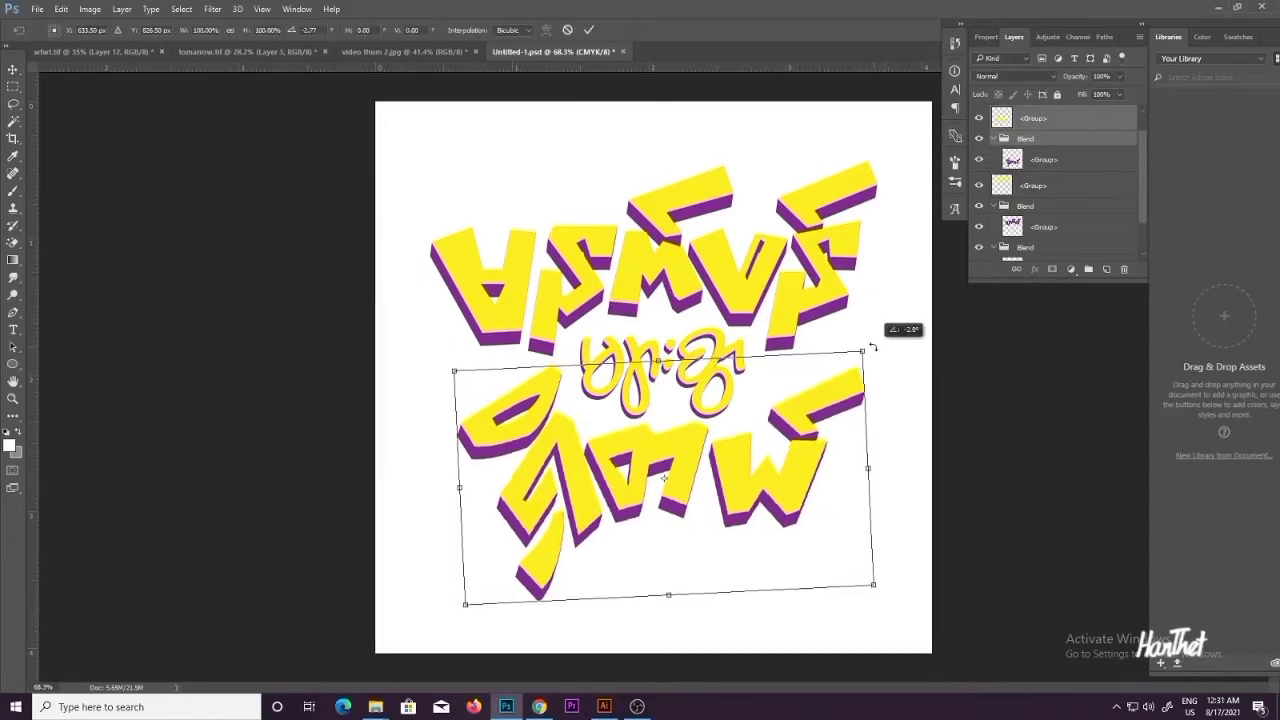
{"action": "key", "text": "Return"}
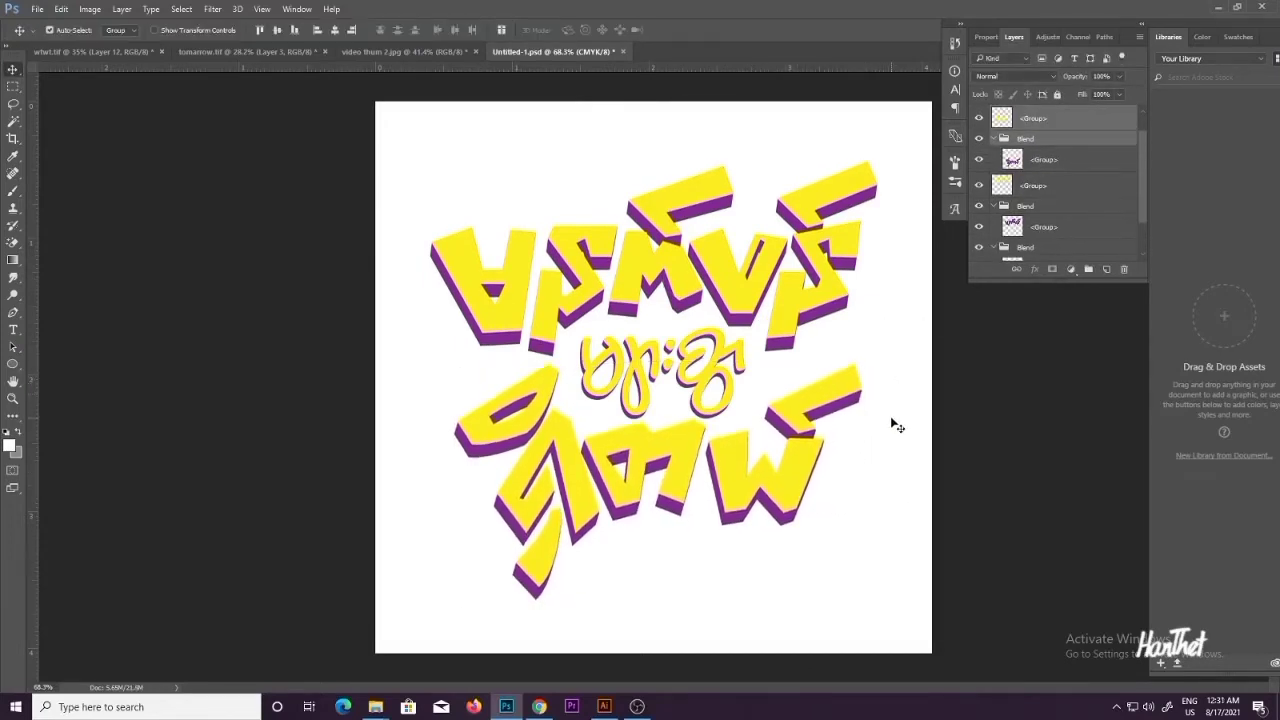
Step: Ungroup the Blend group holding the upper line's purple extrusion
{"action": "left_click", "coordinate": [823, 349]}
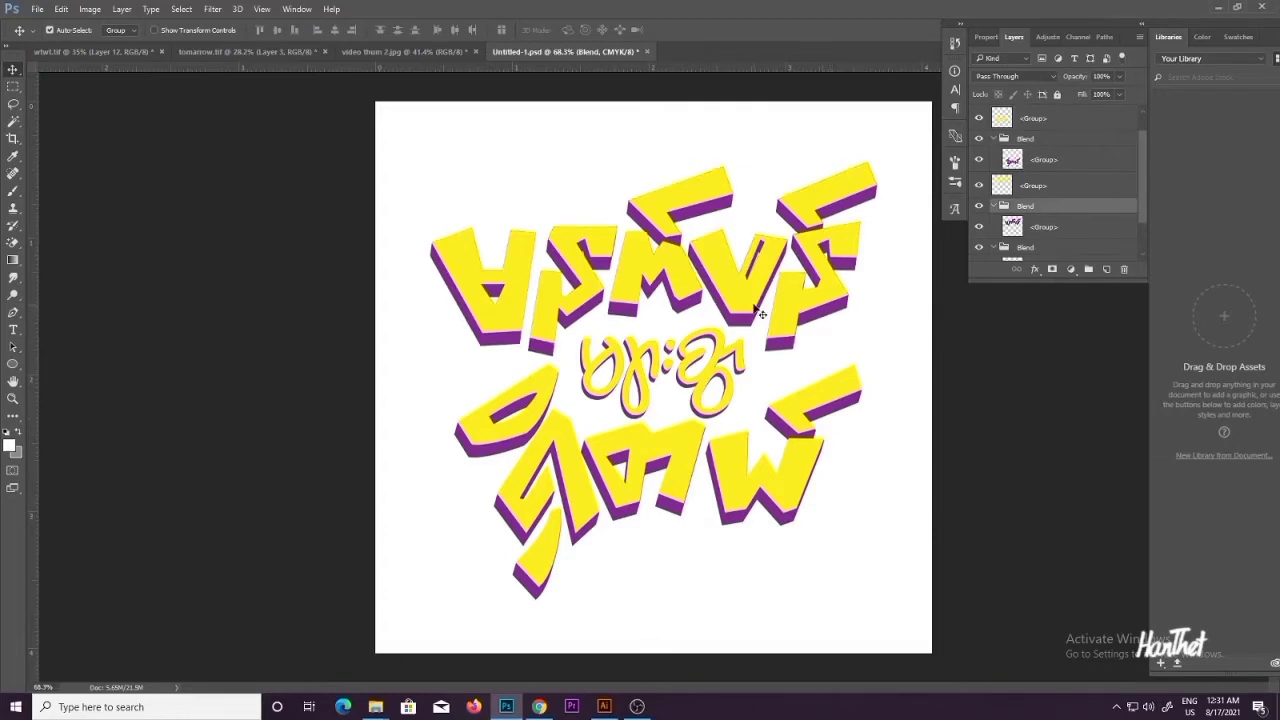
{"action": "scroll", "coordinate": [840, 350], "scroll_direction": "up", "scroll_amount": 3}
{"action": "key", "text": "ctrl+shift+g"}
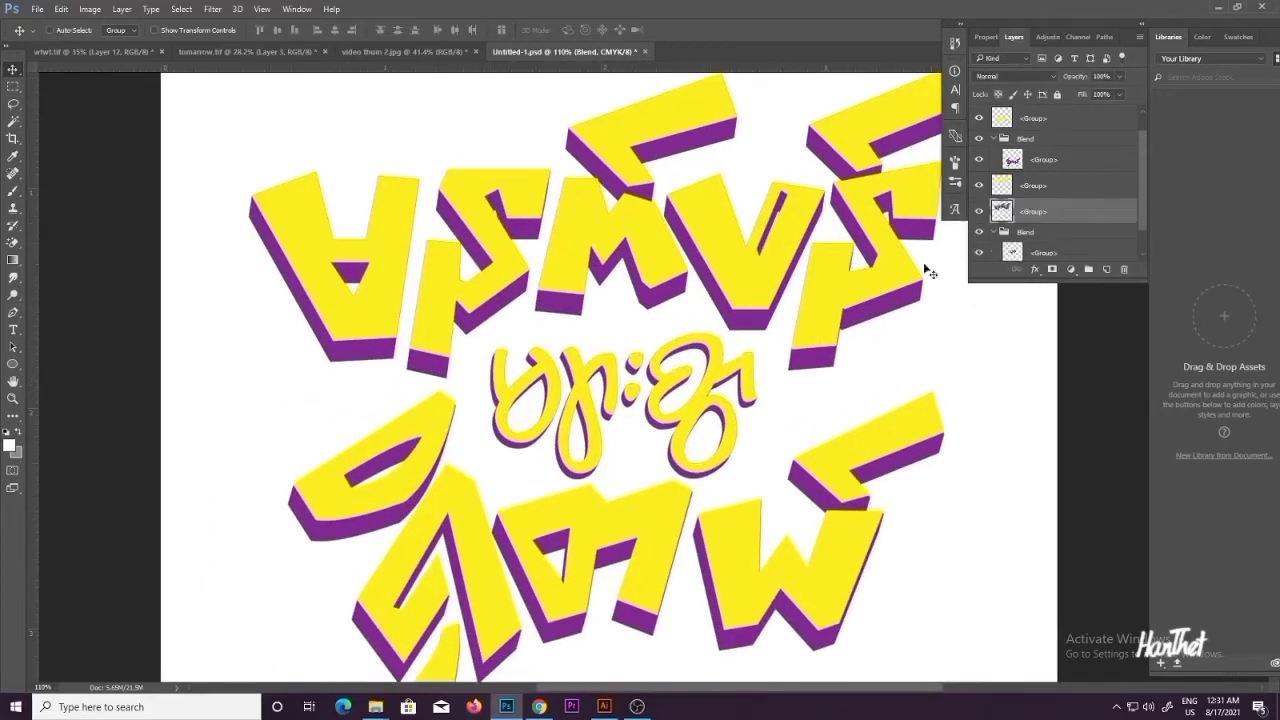
{"action": "left_click", "coordinate": [890, 312]}
{"action": "left_click_drag", "start_coordinate": [888, 307], "coordinate": [896, 333]}
{"action": "key", "text": "ctrl+z"}
{"action": "left_click", "coordinate": [962, 388]}
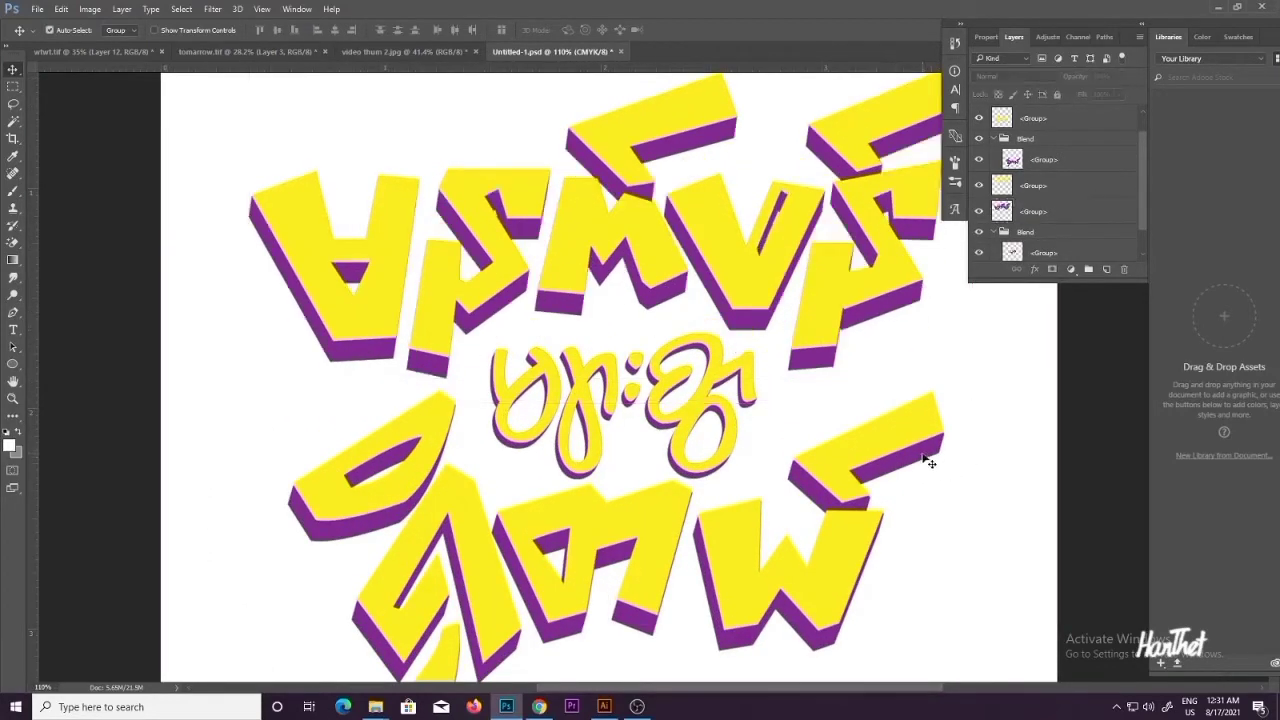
Step: Ungroup the Blend group holding the lower line's purple extrusion
{"action": "left_click", "coordinate": [928, 455]}
{"action": "key", "text": "ctrl+shift+g"}
{"action": "left_click", "coordinate": [882, 355]}
{"action": "left_click_drag", "start_coordinate": [919, 456], "coordinate": [922, 473]}
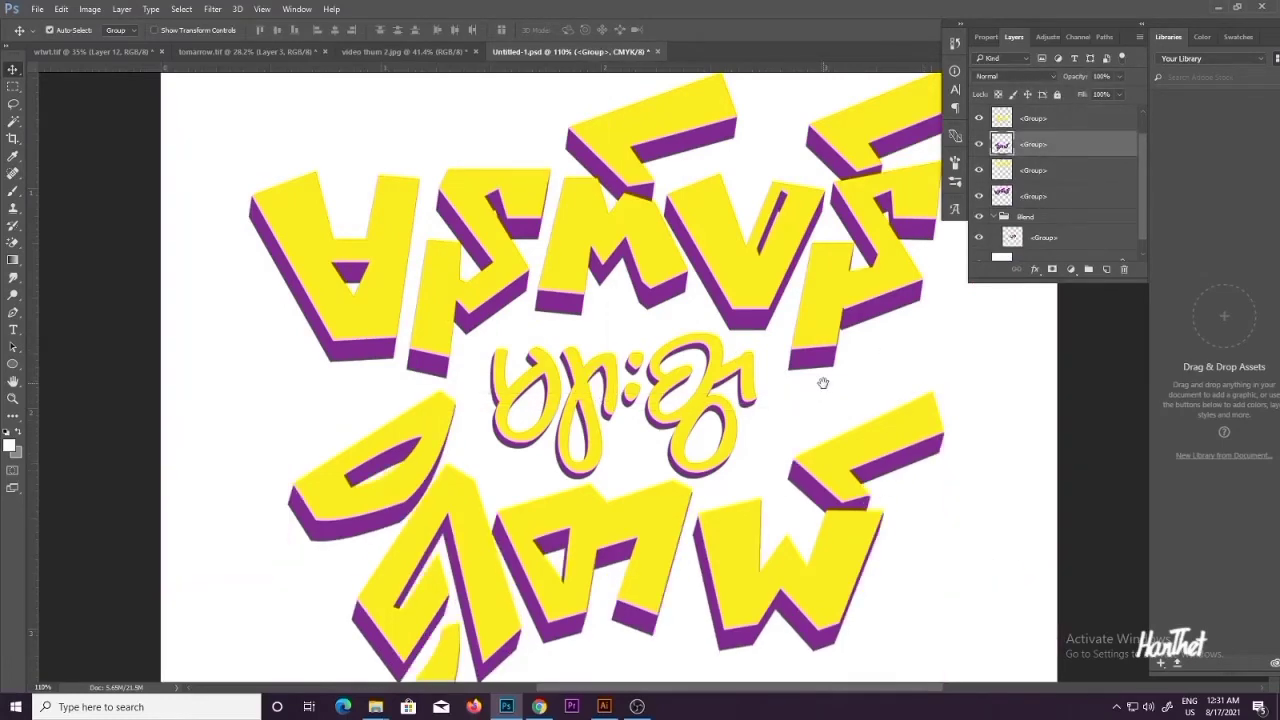
Step: Add a new layer above the lower line's purple extrusion and clip it to that extrusion
{"action": "scroll", "coordinate": [905, 453], "scroll_direction": "down", "scroll_amount": 1}
{"action": "key", "text": "ctrl+shift+alt+n"}
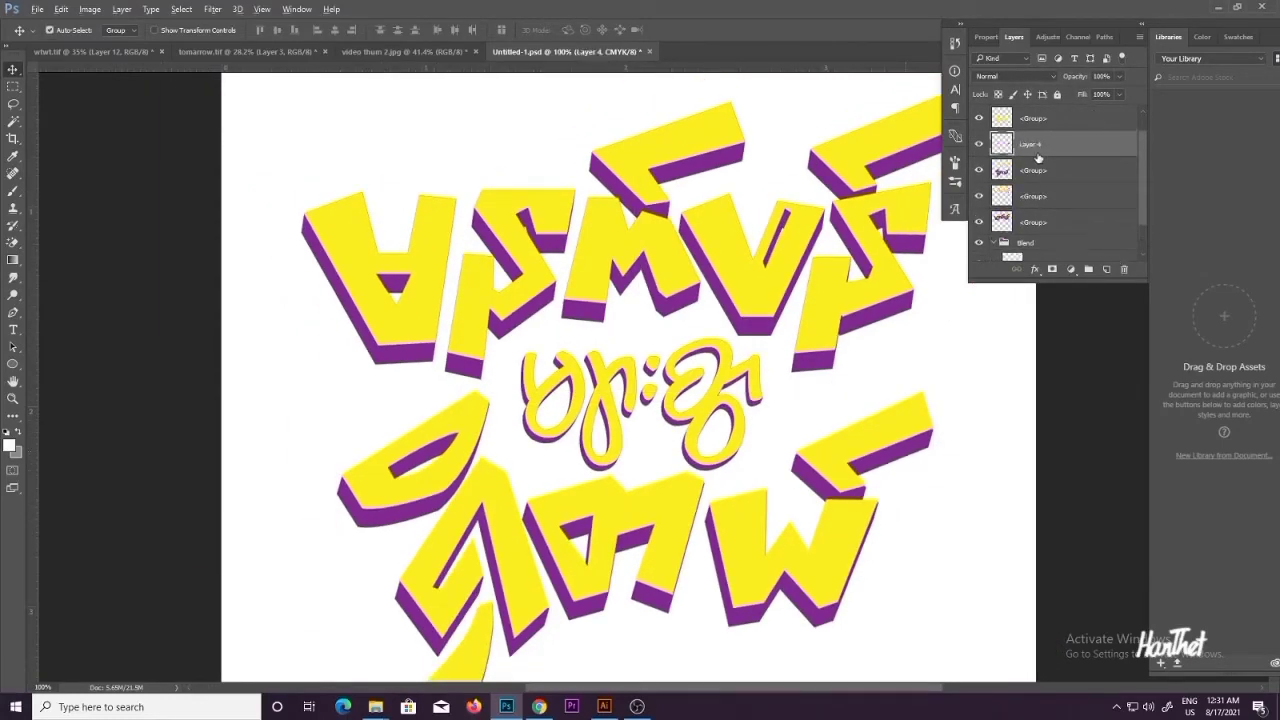
{"action": "left_click", "coordinate": [1030, 150], "text": "alt"}
{"action": "scroll", "coordinate": [622, 195], "scroll_direction": "down", "scroll_amount": 2}
Step: Activate the Brush tool with a soft round tip at 150 px and 0% hardness
{"action": "key", "text": "b"}
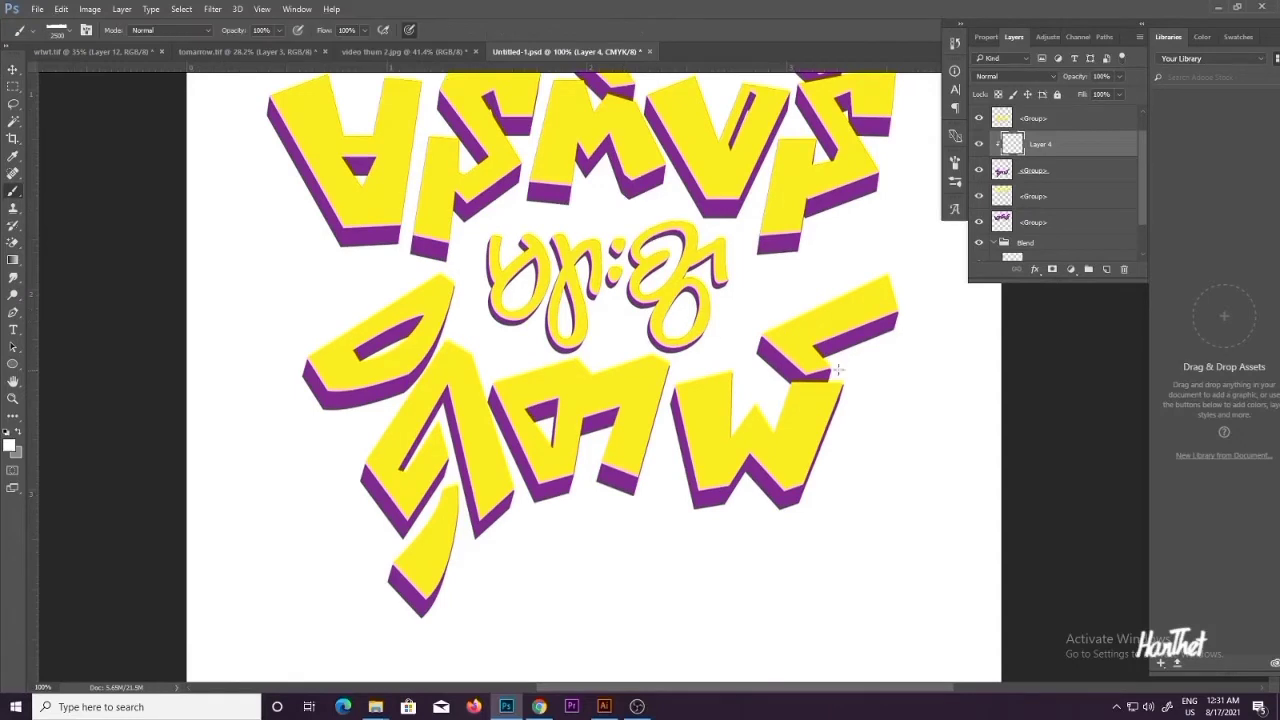
{"action": "key", "text": "bracketleft"}
{"action": "key", "text": "bracketleft"}
{"action": "key", "text": "bracketleft"}
{"action": "key", "text": "bracketleft"}
{"action": "key", "text": "bracketleft"}
{"action": "key", "text": "bracketleft"}
{"action": "key", "text": "bracketleft"}
{"action": "key", "text": "bracketleft"}
{"action": "key", "text": "bracketleft"}
{"action": "key", "text": "bracketleft"}
{"action": "key", "text": "bracketleft"}
{"action": "key", "text": "bracketleft"}
{"action": "key", "text": "bracketleft"}
{"action": "key", "text": "bracketleft"}
{"action": "key", "text": "bracketleft"}
{"action": "key", "text": "bracketleft"}
{"action": "key", "text": "bracketleft"}
{"action": "key", "text": "bracketleft"}
{"action": "key", "text": "bracketleft"}
{"action": "key", "text": "bracketleft"}
{"action": "left_click", "coordinate": [70, 34]}
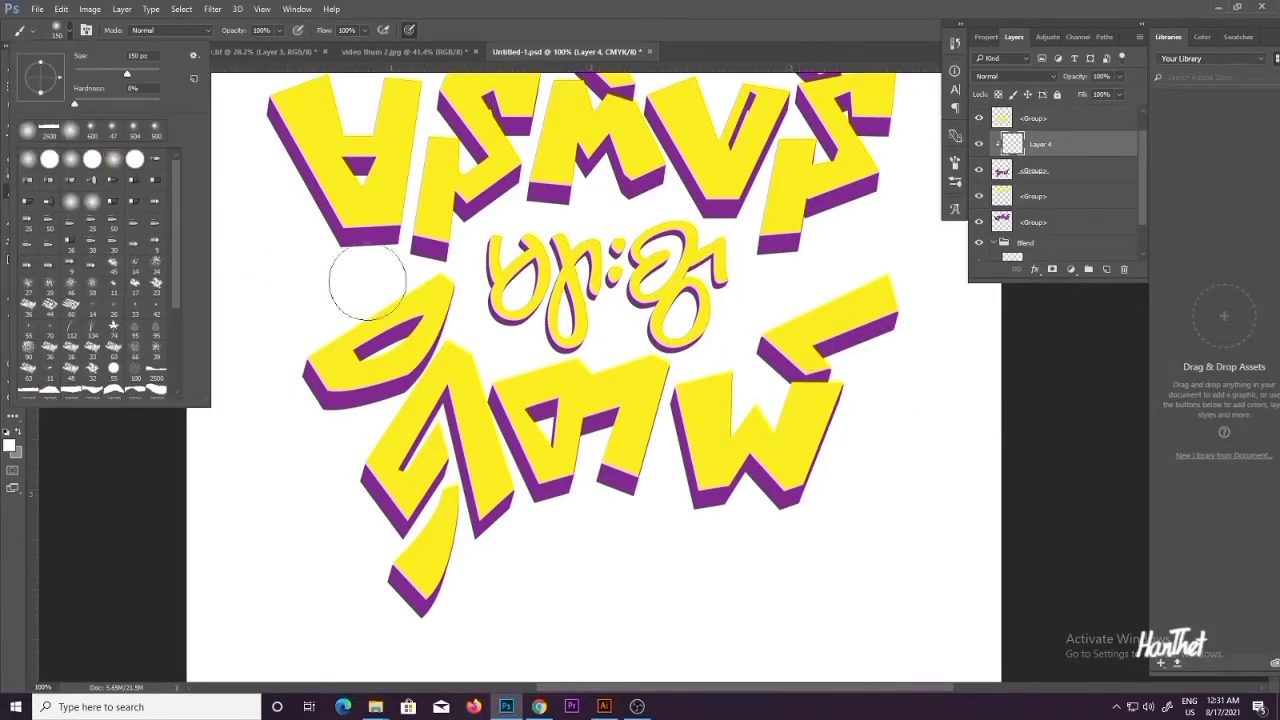
{"action": "left_click", "coordinate": [843, 351]}
Step: Enlarge the brush to 280 px, try a white dab on the lower line's extrusion, and undo the dab
{"action": "key", "text": "bracketright"}
{"action": "key", "text": "bracketright"}
{"action": "left_click", "coordinate": [889, 335]}
{"action": "key", "text": "ctrl+z"}
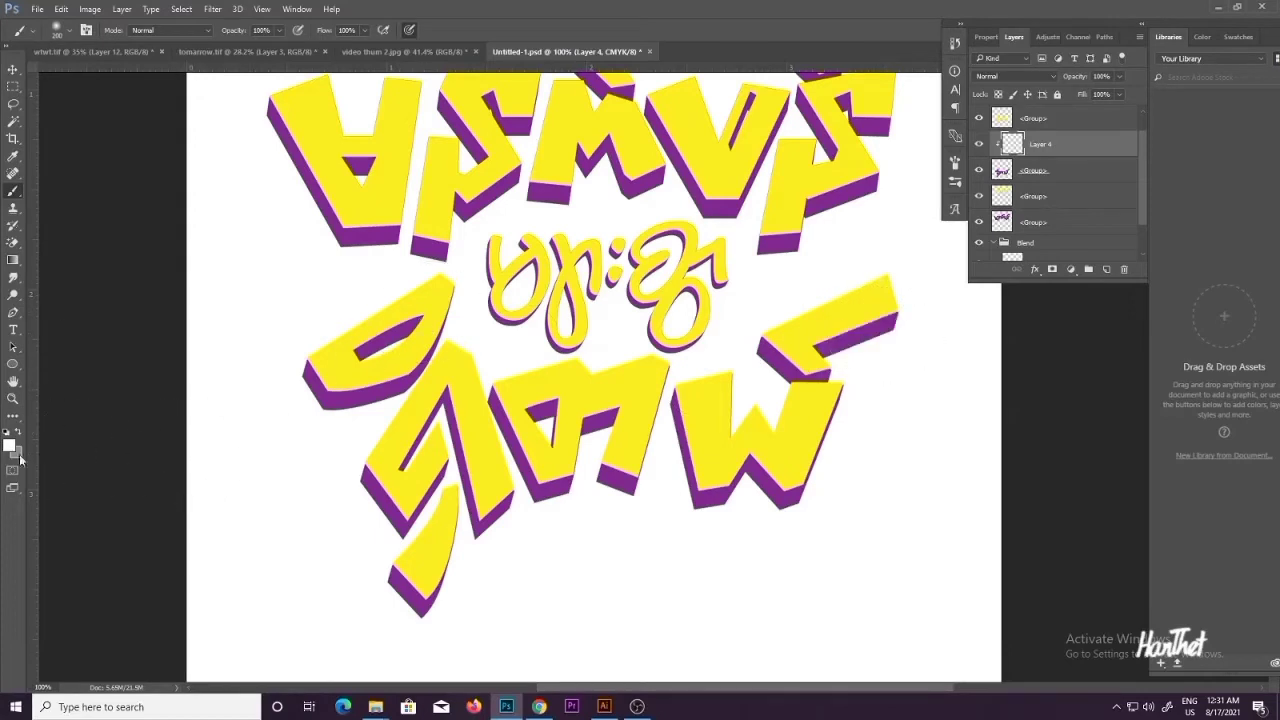
Step: Sample the lower line's extrusion purple, change the foreground colour to a darker tone of it, and return to the Brush tool
{"action": "key", "text": "i"}
{"action": "left_click", "coordinate": [8, 447]}
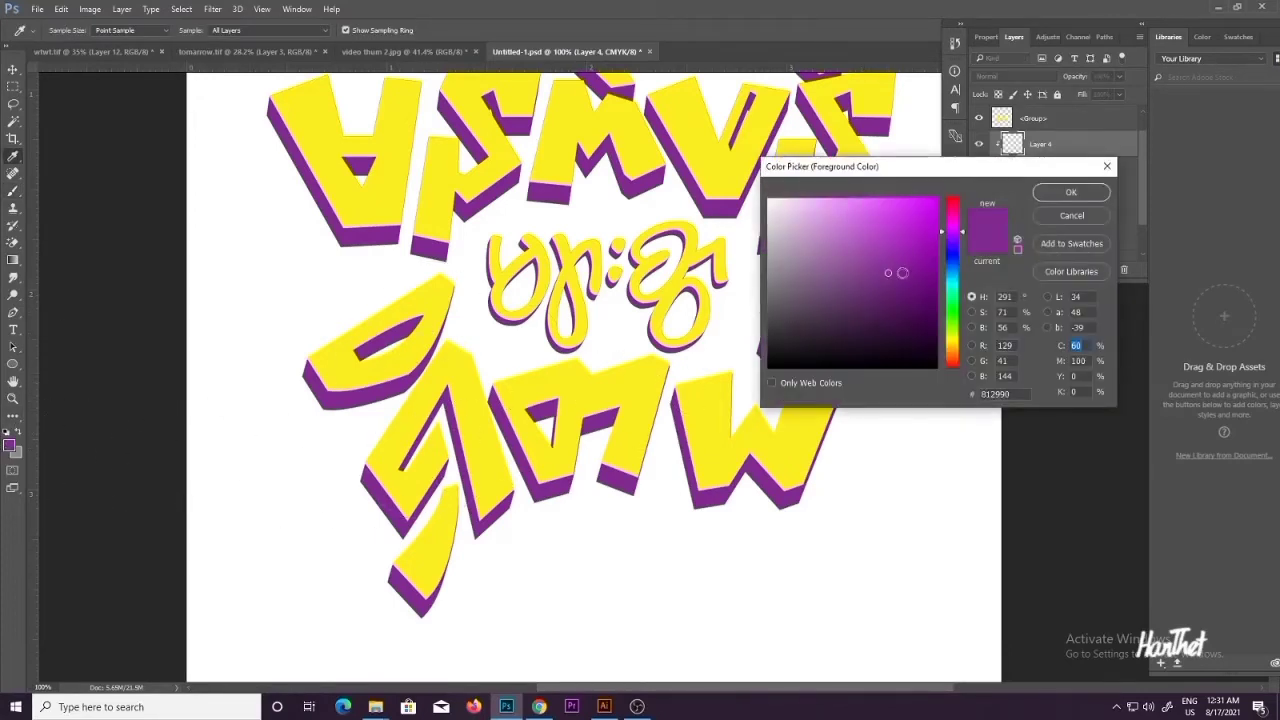
{"action": "left_click", "coordinate": [902, 278]}
{"action": "key", "text": "Return"}
{"action": "key", "text": "b"}
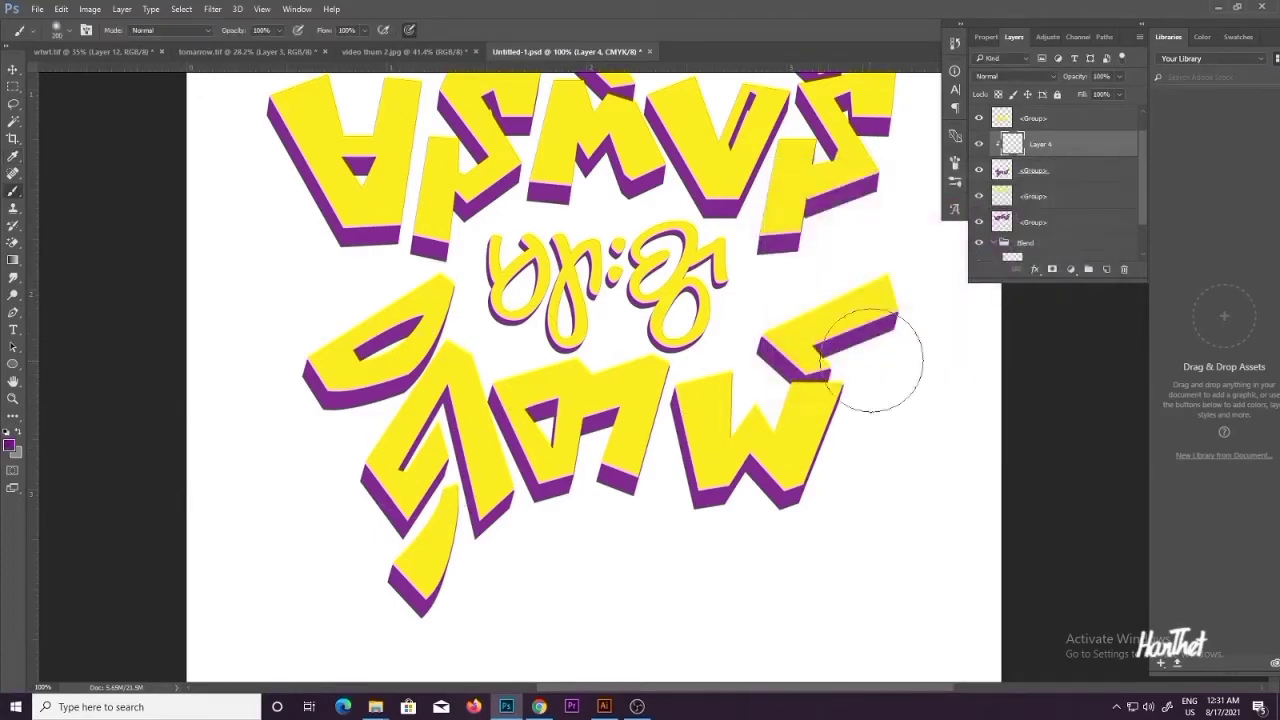
{"action": "scroll", "coordinate": [780, 370], "scroll_direction": "up", "scroll_amount": 2}
{"action": "key", "text": "alt+bracketright"}
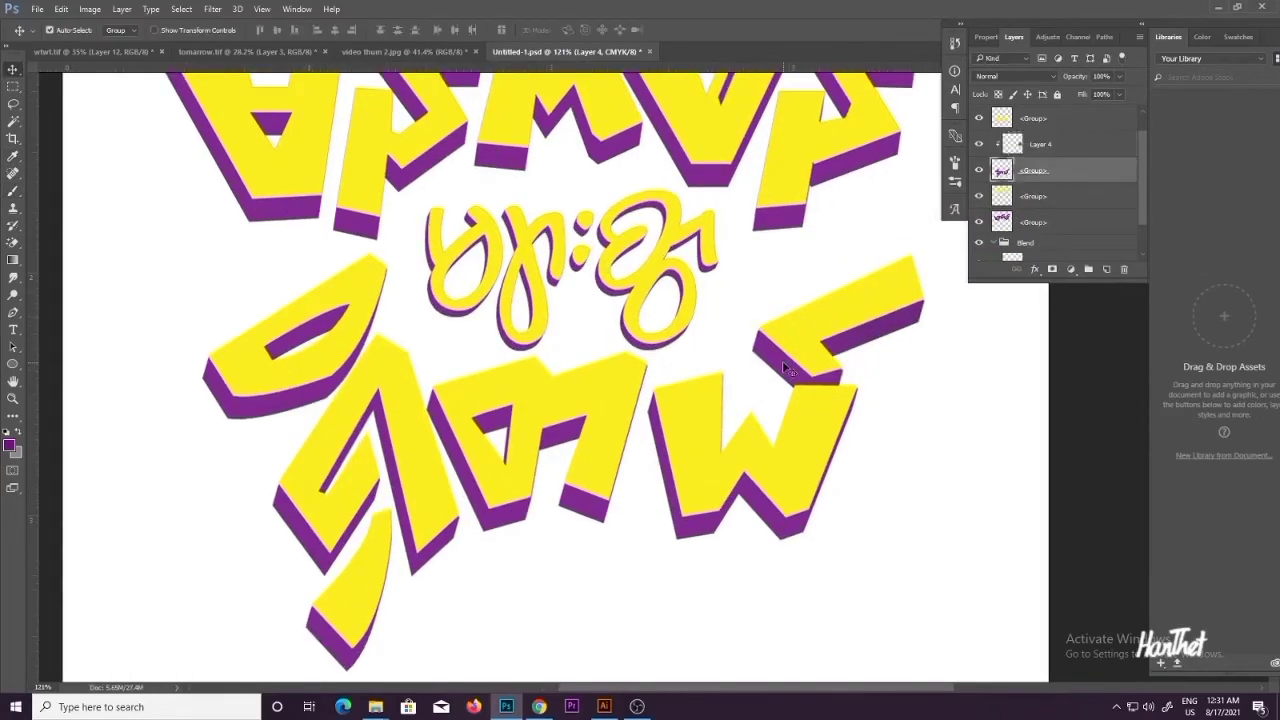
{"action": "key", "text": "i"}
{"action": "key", "text": "ctrl+u"}
{"action": "mouse_move", "coordinate": [962, 313]}
{"action": "left_mouse_down"}
{"action": "mouse_move", "coordinate": [945, 311]}
{"action": "mouse_move", "coordinate": [986, 311]}
{"action": "left_mouse_up"}
{"action": "left_click", "coordinate": [1110, 208]}
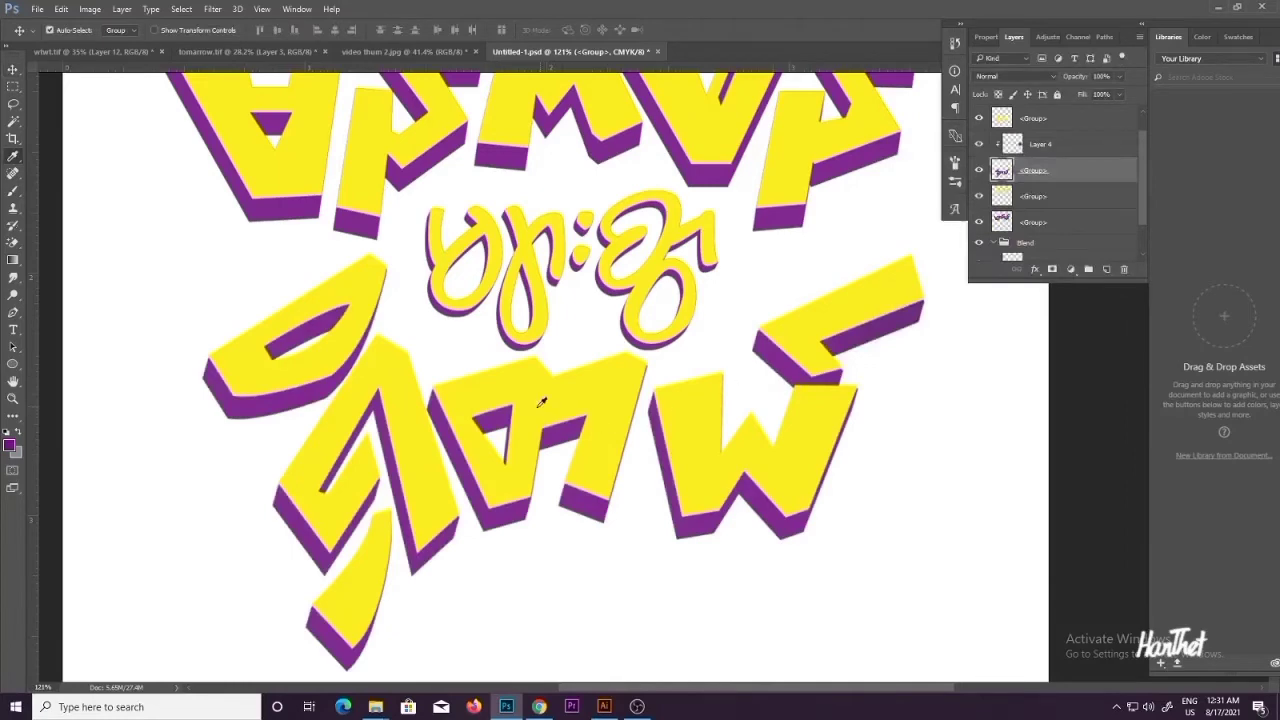
Step: Recolour the lower line's extrusion to purple 92278f and have an empty layer clipped above it
{"action": "key", "text": "i"}
{"action": "left_click", "coordinate": [10, 446]}
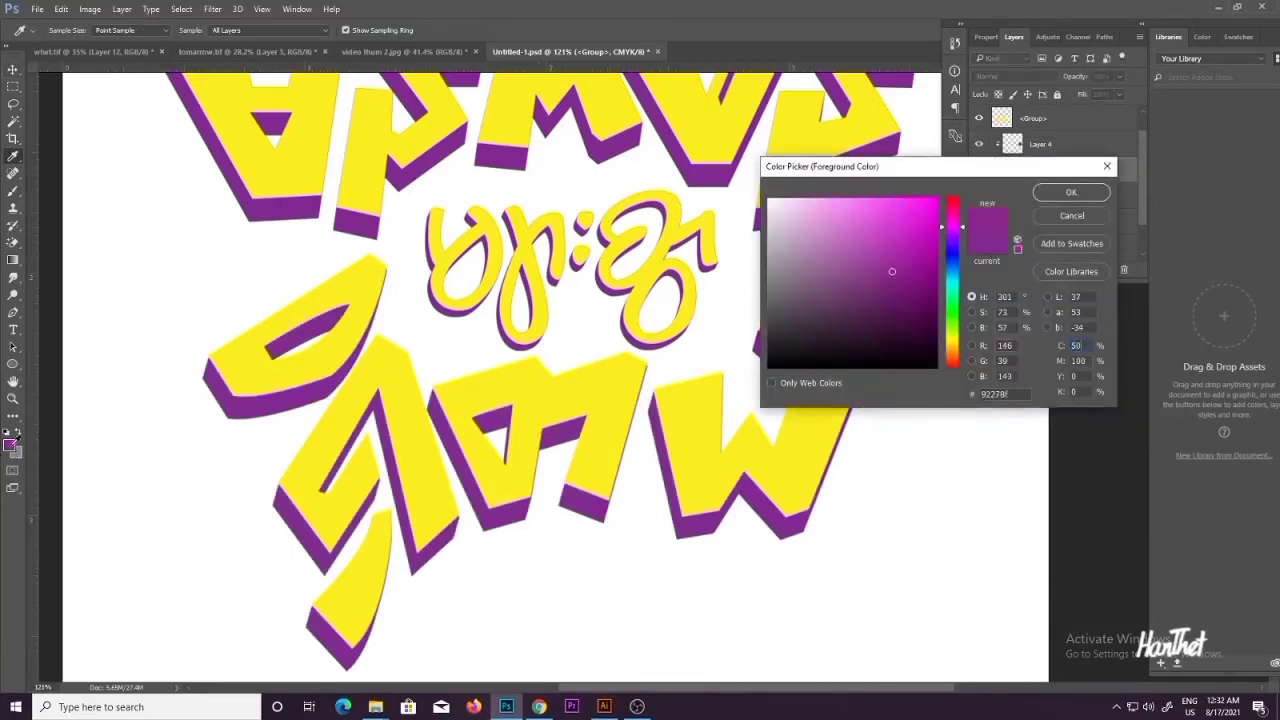
{"action": "key", "text": "Escape"}
{"action": "left_click", "coordinate": [11, 448]}
{"action": "key", "text": "Escape"}
{"action": "key", "text": "v"}
{"action": "left_click", "coordinate": [907, 321]}
{"action": "key", "text": "Delete"}
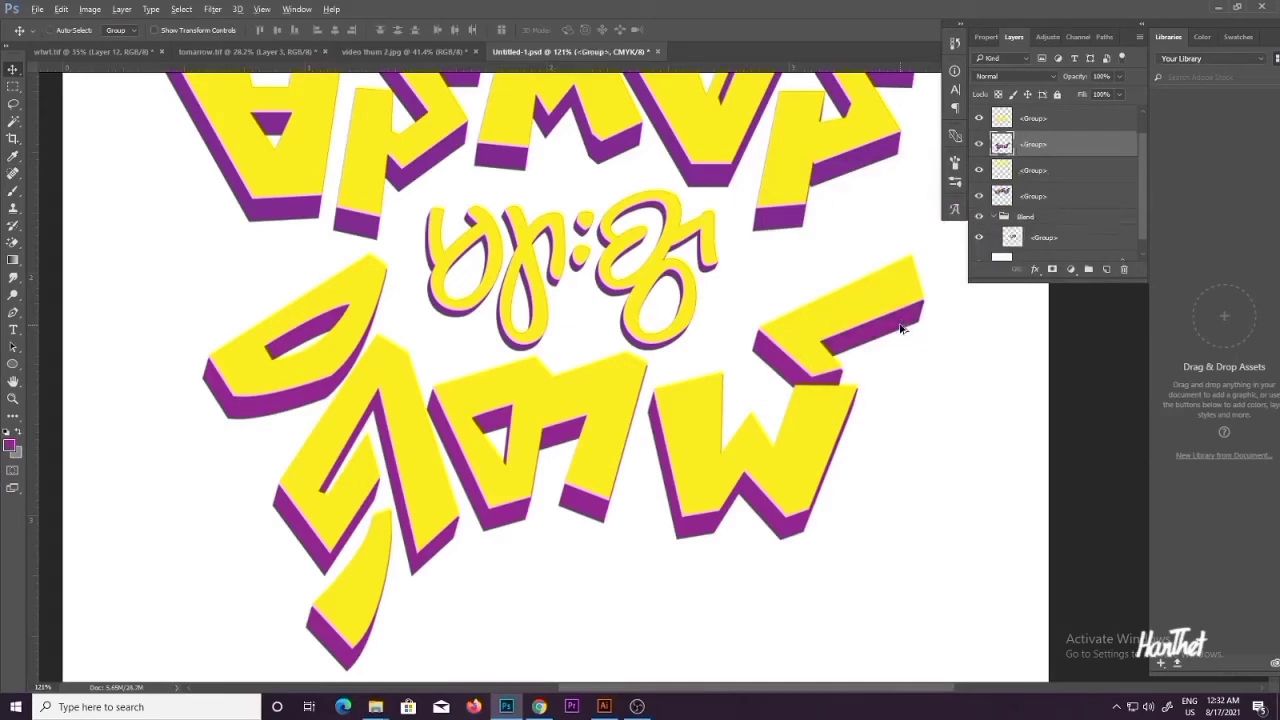
{"action": "key", "text": "ctrl+z"}
Step: Set the foreground colour to dark purple 500b5c and return to the Brush tool
{"action": "left_click", "coordinate": [10, 446]}
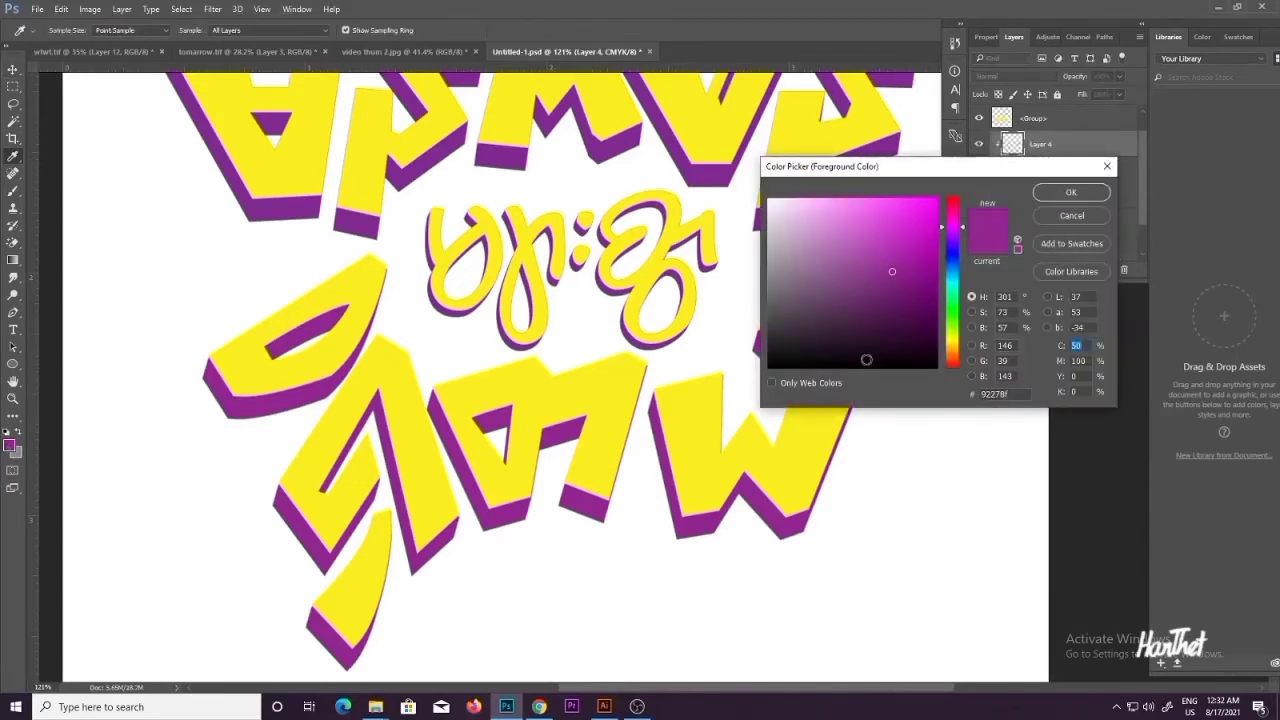
{"action": "left_click", "coordinate": [933, 218]}
{"action": "left_click", "coordinate": [912, 302]}
{"action": "key", "text": "Return"}
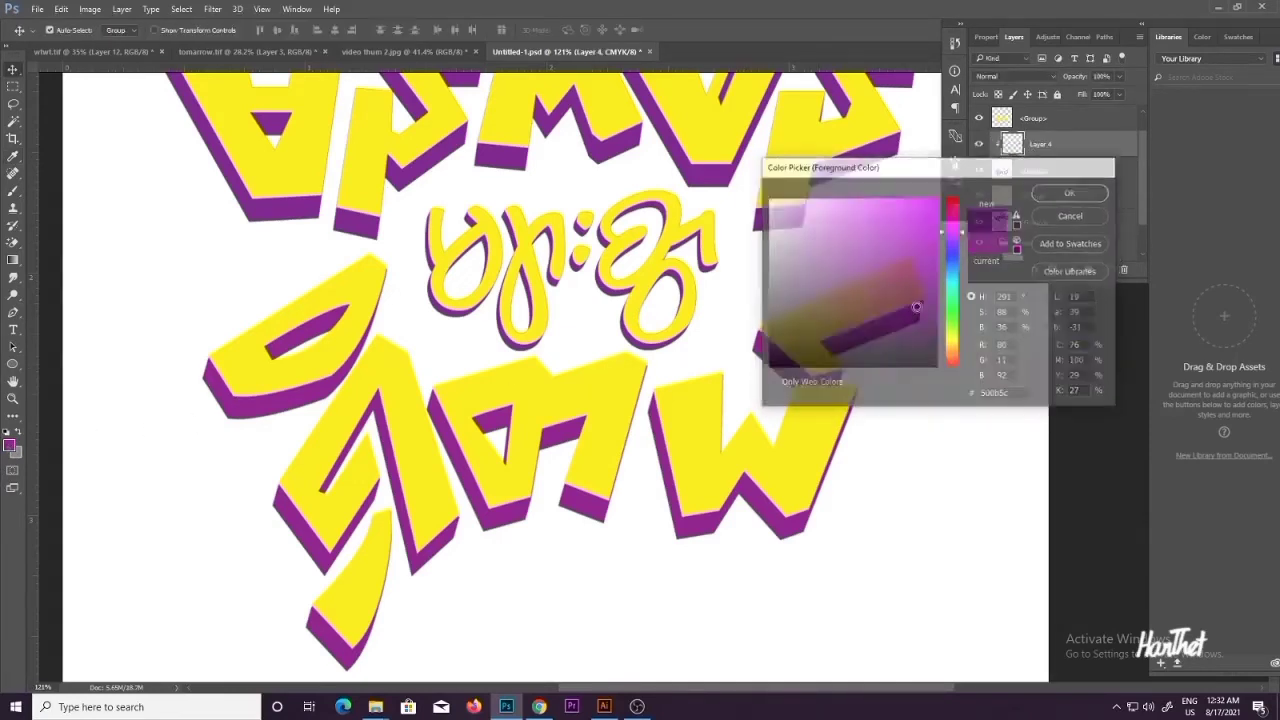
{"action": "key", "text": "v"}
{"action": "key", "text": "b"}
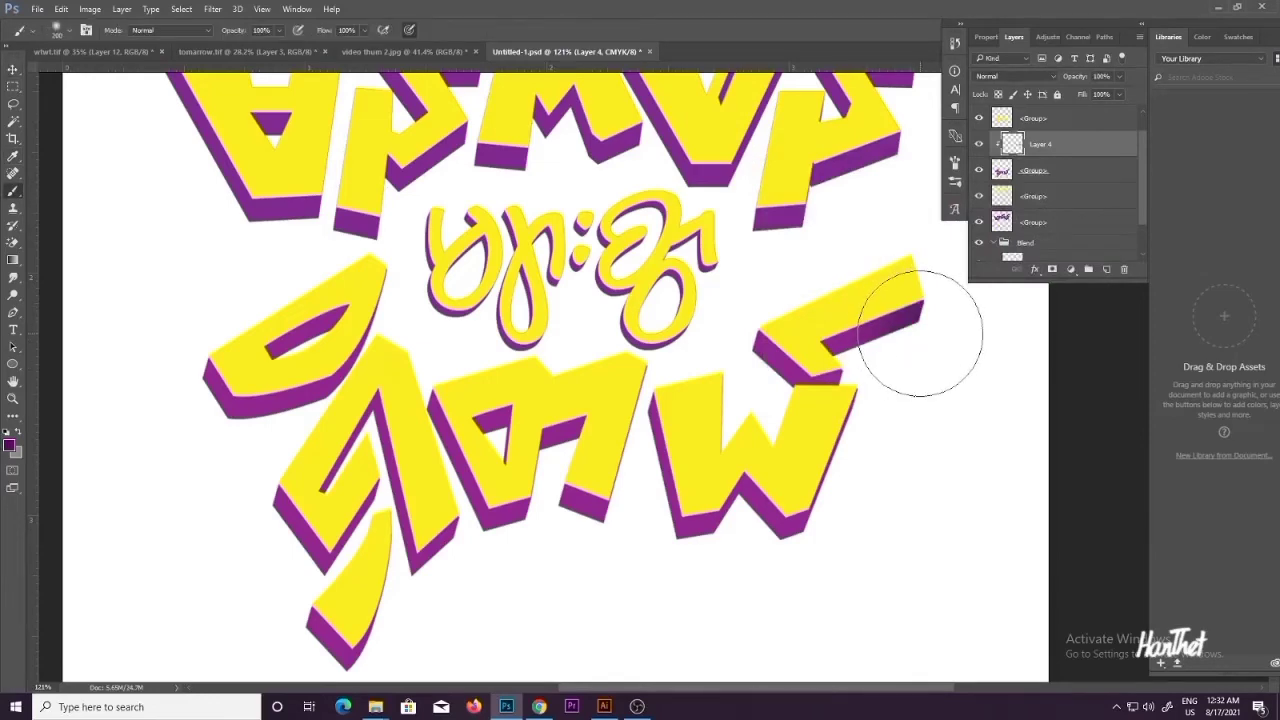
Step: Shade the extrusion of the lower line's detached slanted stroke and the W-shaped letter's outer right side with a 125 px soft brush
{"action": "scroll", "coordinate": [898, 337], "scroll_direction": "up", "scroll_amount": 2}
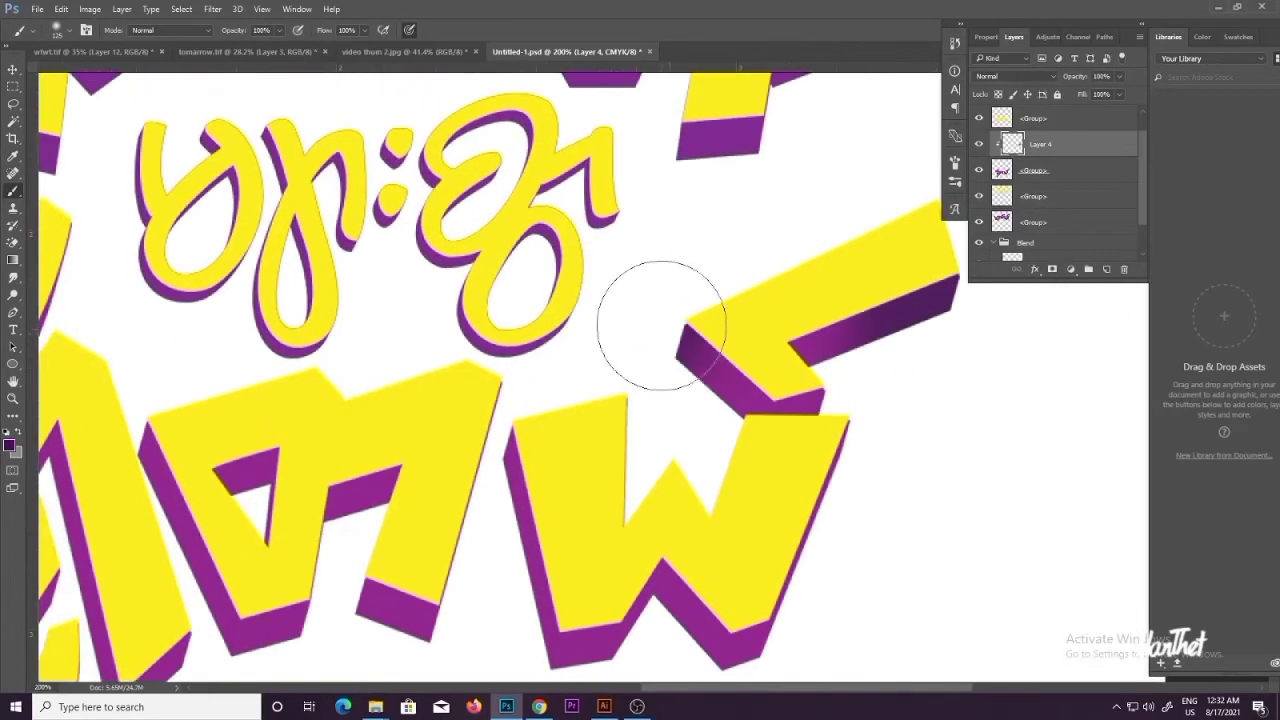
{"action": "left_click", "coordinate": [860, 426]}
{"action": "scroll", "coordinate": [831, 409], "scroll_direction": "down", "scroll_amount": 2}
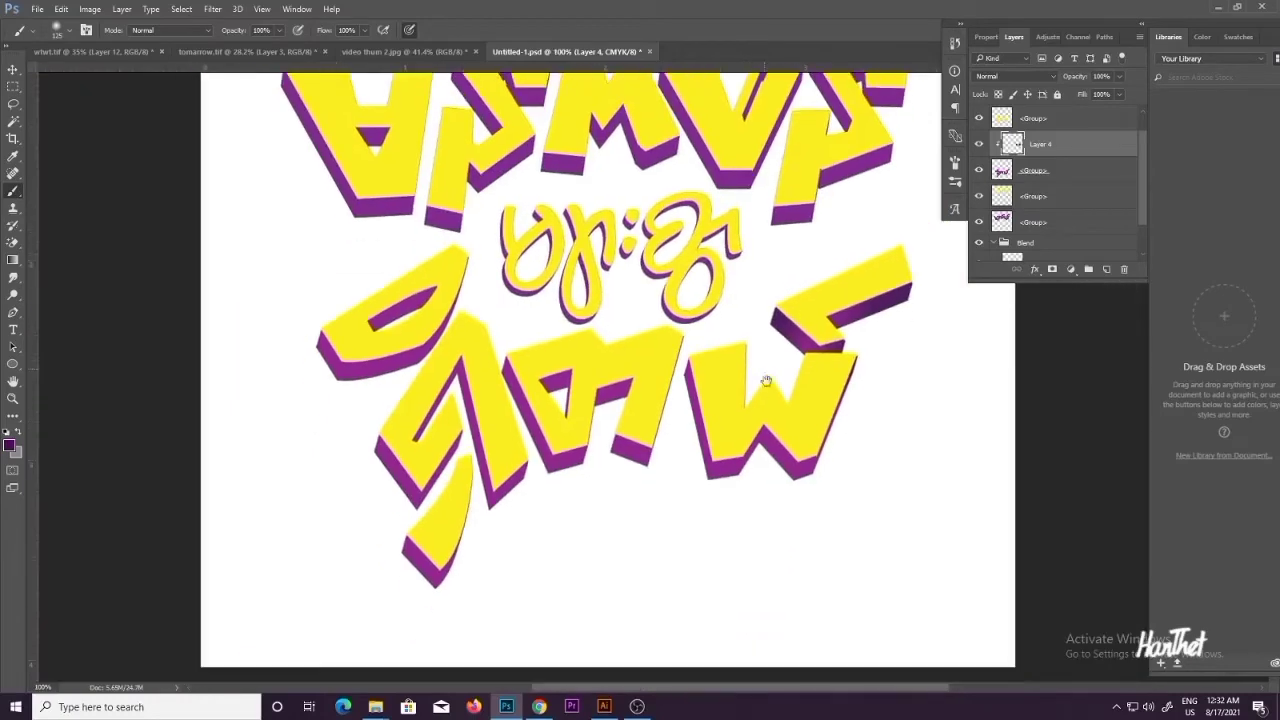
{"action": "scroll", "coordinate": [764, 385], "scroll_direction": "up", "scroll_amount": 2}
{"action": "mouse_move", "coordinate": [839, 408]}
{"action": "left_mouse_down"}
{"action": "mouse_move", "coordinate": [804, 437]}
{"action": "mouse_move", "coordinate": [798, 389]}
{"action": "left_mouse_up"}
{"action": "left_click", "coordinate": [846, 560]}
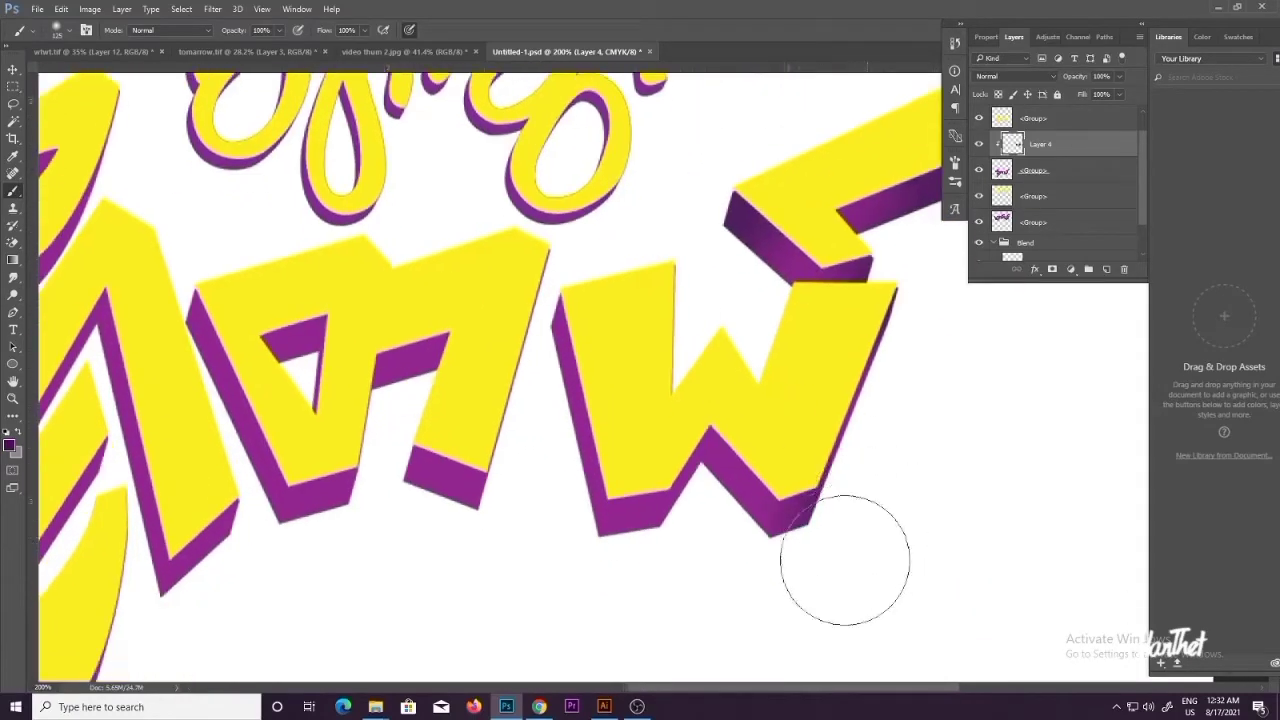
Step: Try shading the bottom face of the W-shaped letter's left foot in dark purple, and undo the last stroke
{"action": "left_click_drag", "start_coordinate": [655, 540], "coordinate": [703, 514]}
{"action": "key", "text": "l"}
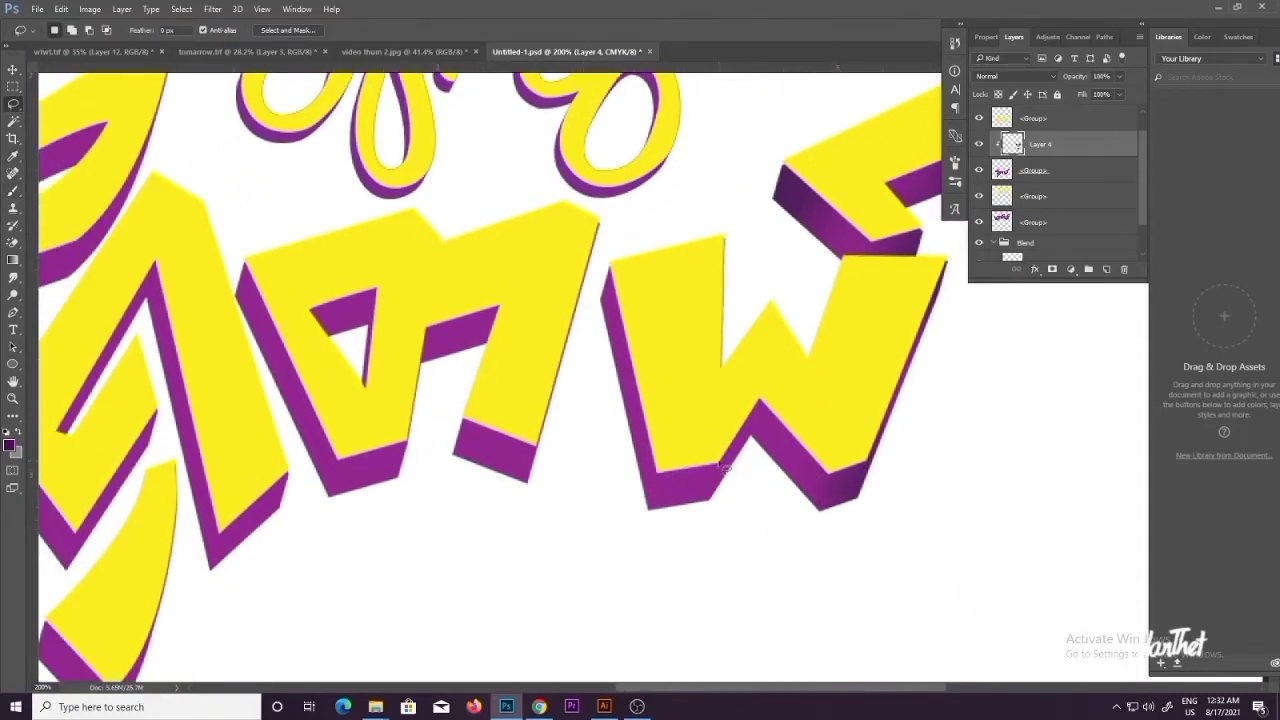
{"action": "mouse_move", "coordinate": [692, 480]}
{"action": "left_mouse_down"}
{"action": "mouse_move", "coordinate": [790, 530]}
{"action": "mouse_move", "coordinate": [700, 520]}
{"action": "mouse_move", "coordinate": [740, 510]}
{"action": "left_mouse_up"}
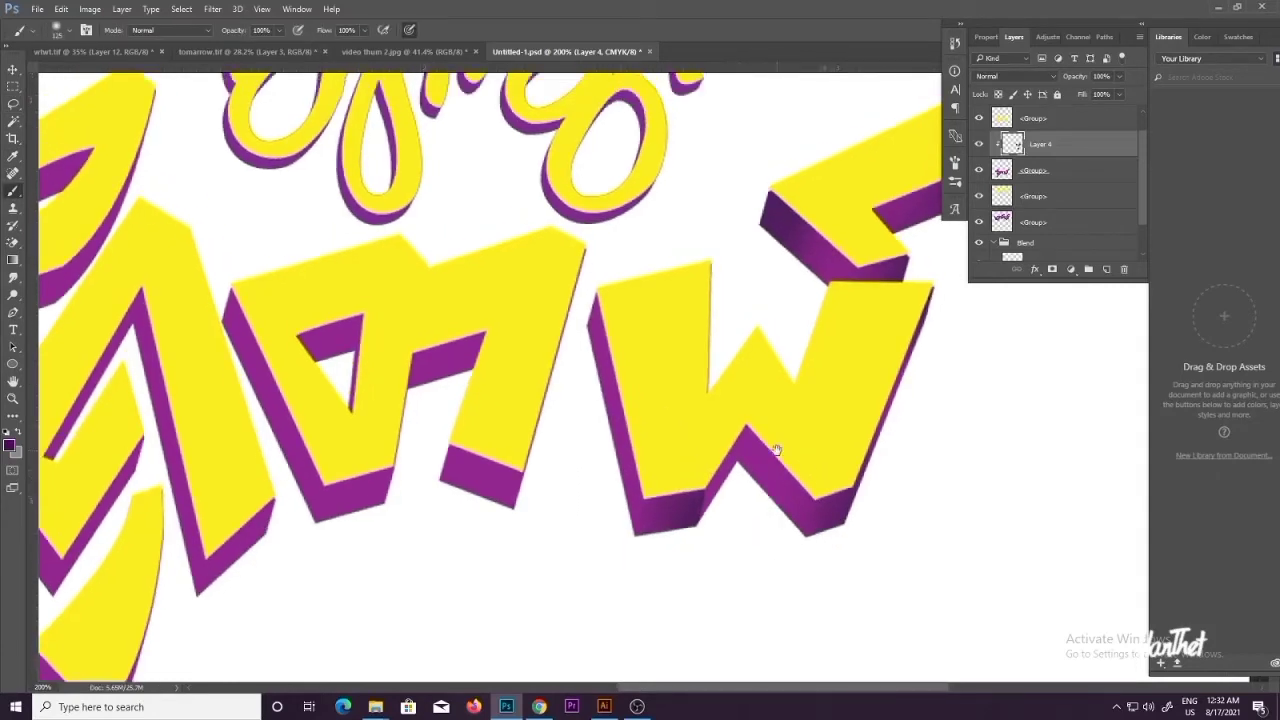
{"action": "left_click_drag", "start_coordinate": [777, 450], "coordinate": [762, 391]}
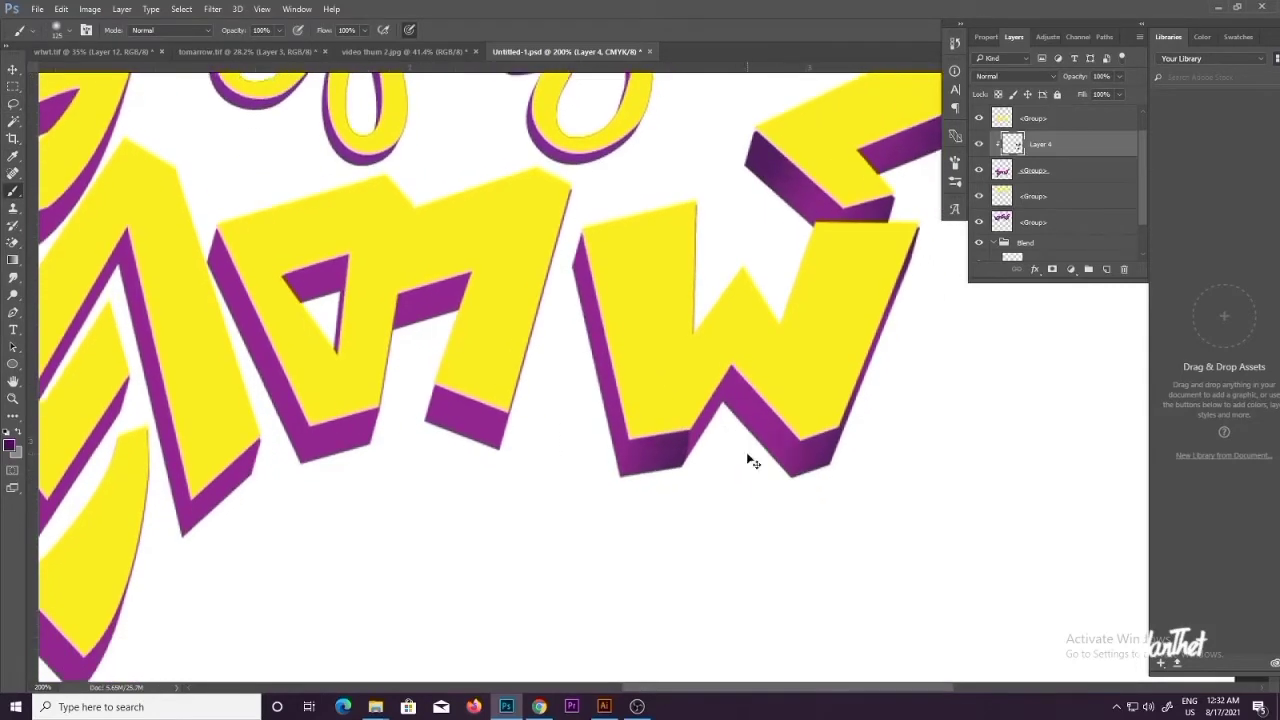
{"action": "key", "text": "ctrl+z"}
Step: Try darker strokes on the W-shaped letter's right foot, left side and left foot with the 125 px brush
{"action": "left_click_drag", "start_coordinate": [814, 469], "coordinate": [803, 463]}
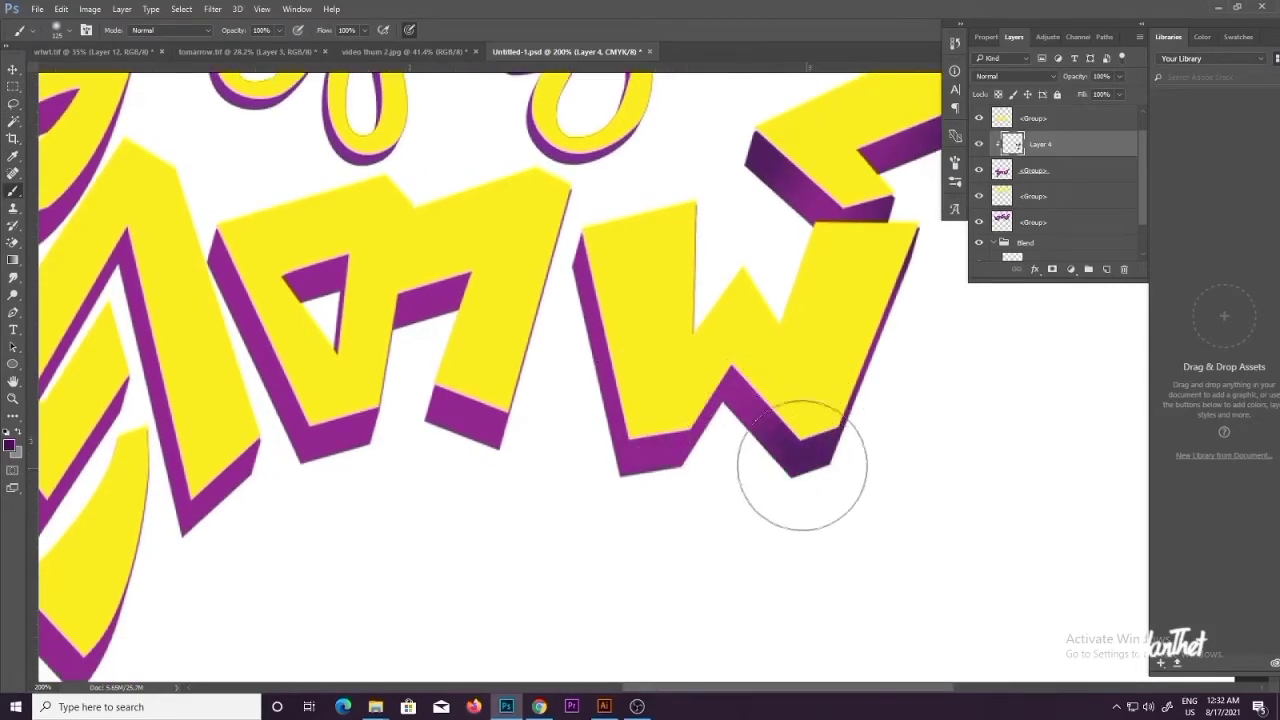
{"action": "mouse_move", "coordinate": [550, 271]}
{"action": "left_mouse_down"}
{"action": "mouse_move", "coordinate": [666, 291]}
{"action": "mouse_move", "coordinate": [666, 310]}
{"action": "left_mouse_up"}
{"action": "left_click_drag", "start_coordinate": [706, 248], "coordinate": [706, 317]}
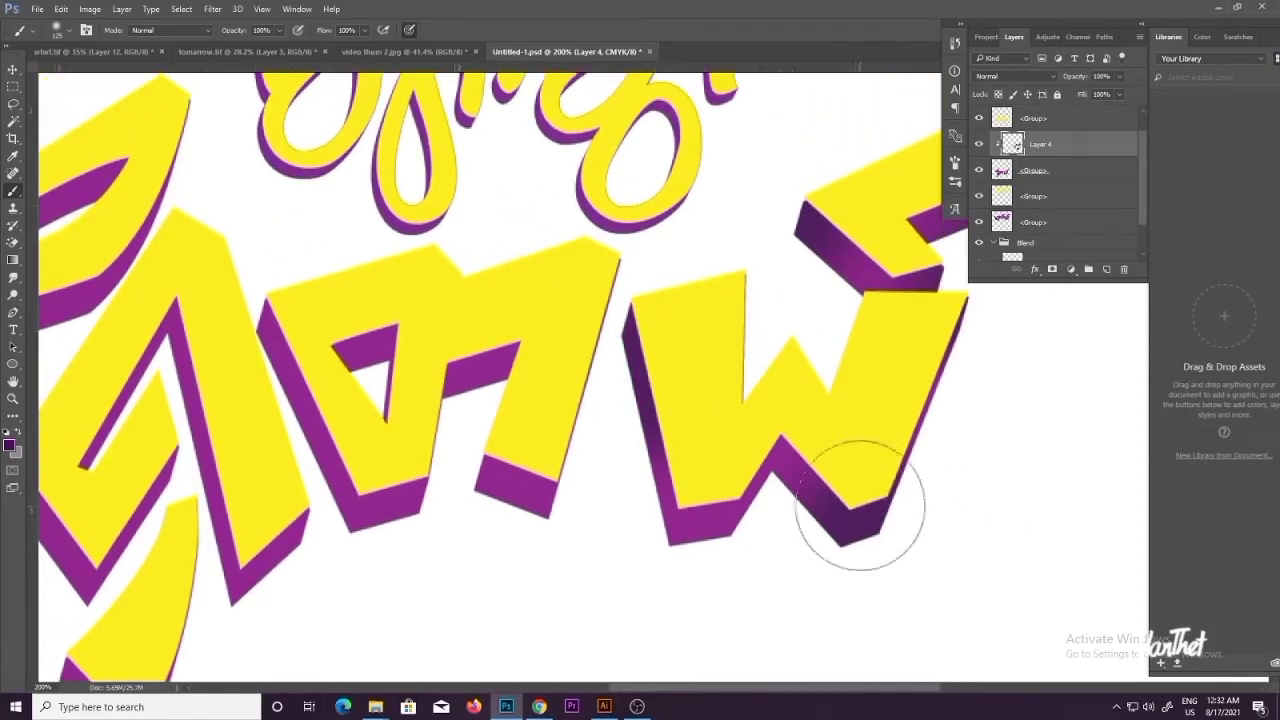
{"action": "left_click_drag", "start_coordinate": [900, 543], "coordinate": [910, 507]}
{"action": "left_click_drag", "start_coordinate": [686, 527], "coordinate": [723, 521]}
{"action": "scroll", "coordinate": [723, 521], "scroll_direction": "down", "scroll_amount": 3}
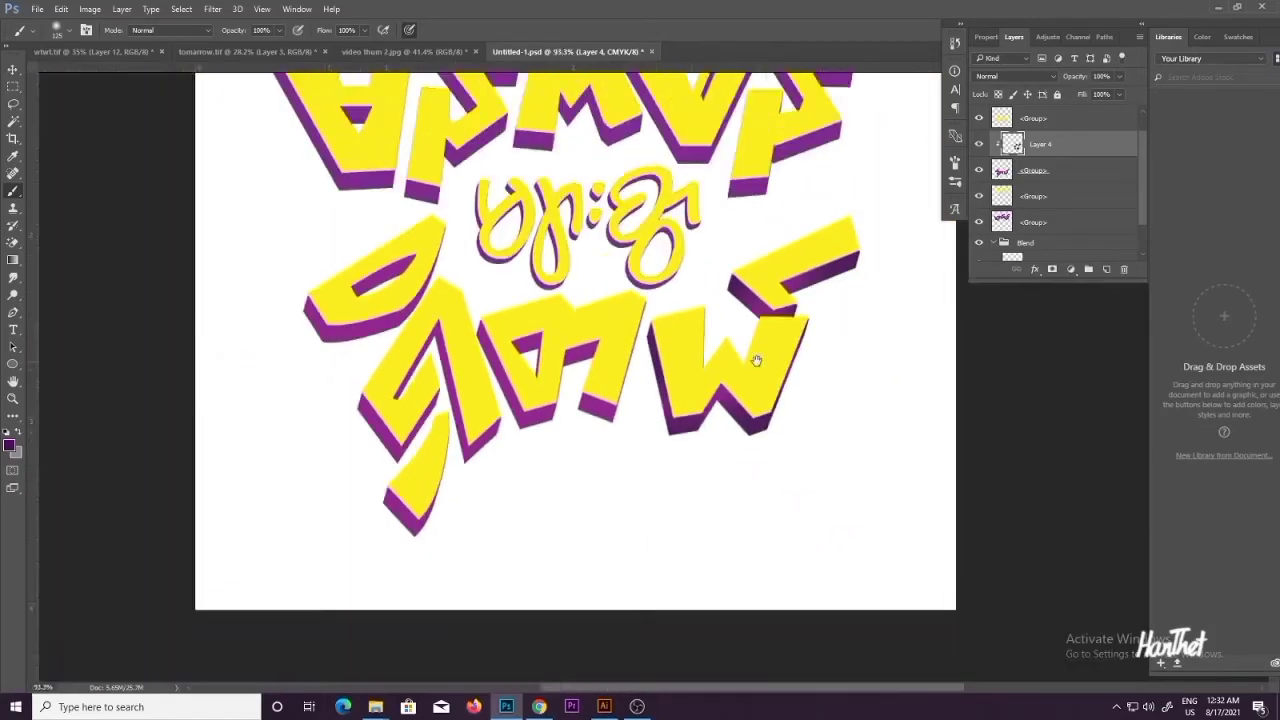
Step: Reduce the brush to 70 px and shade the bottom extrusion of the W-shaped letter's left foot
{"action": "scroll", "coordinate": [802, 465], "scroll_direction": "up", "scroll_amount": 2}
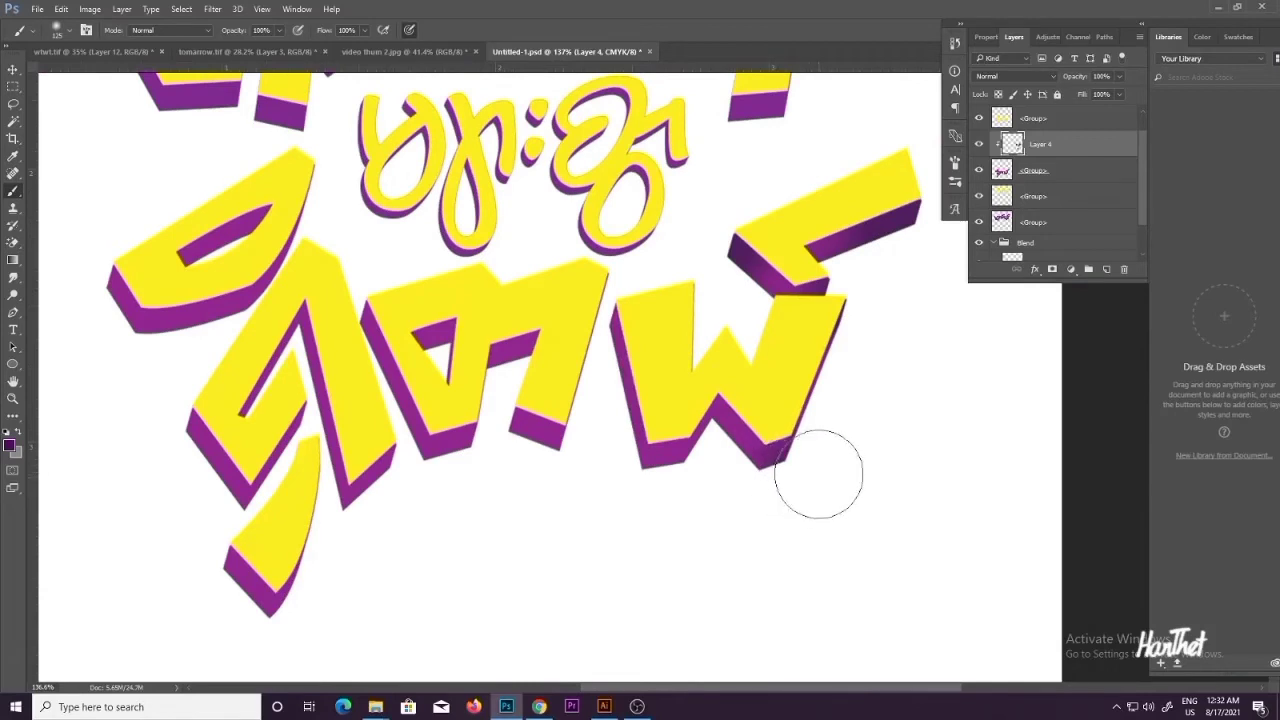
{"action": "key", "text": "bracketleft"}
{"action": "key", "text": "bracketleft"}
{"action": "key", "text": "bracketright"}
{"action": "left_click_drag", "start_coordinate": [693, 456], "coordinate": [676, 468]}
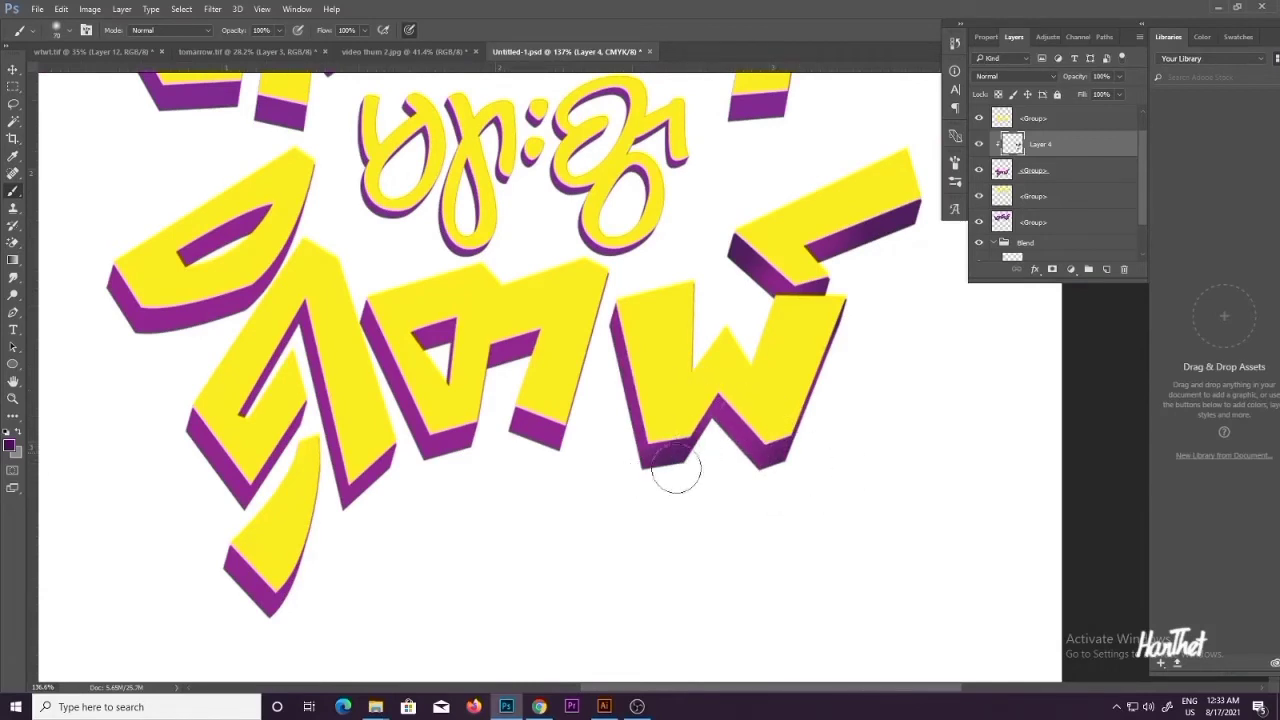
Step: Shift the hue of the shading on Layer 4 to +16 with Hue/Saturation and return to the Brush tool
{"action": "key", "text": "ctrl+u"}
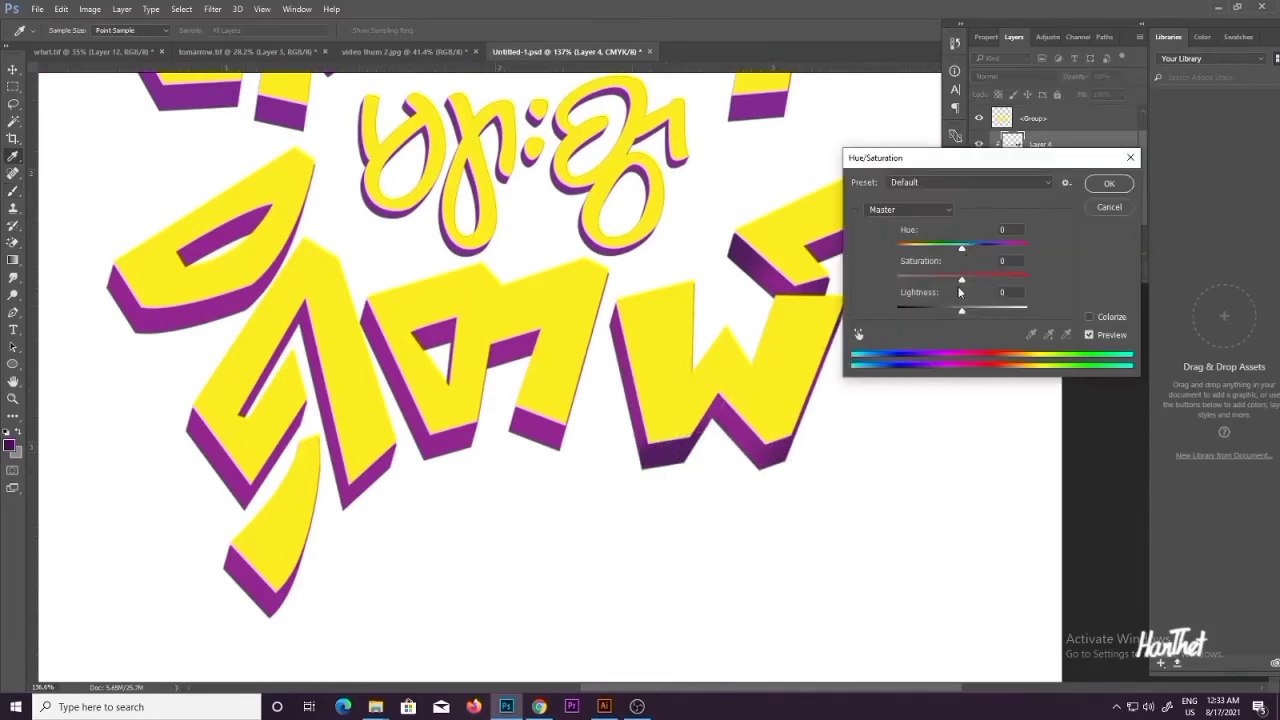
{"action": "left_click_drag", "start_coordinate": [948, 254], "coordinate": [976, 256]}
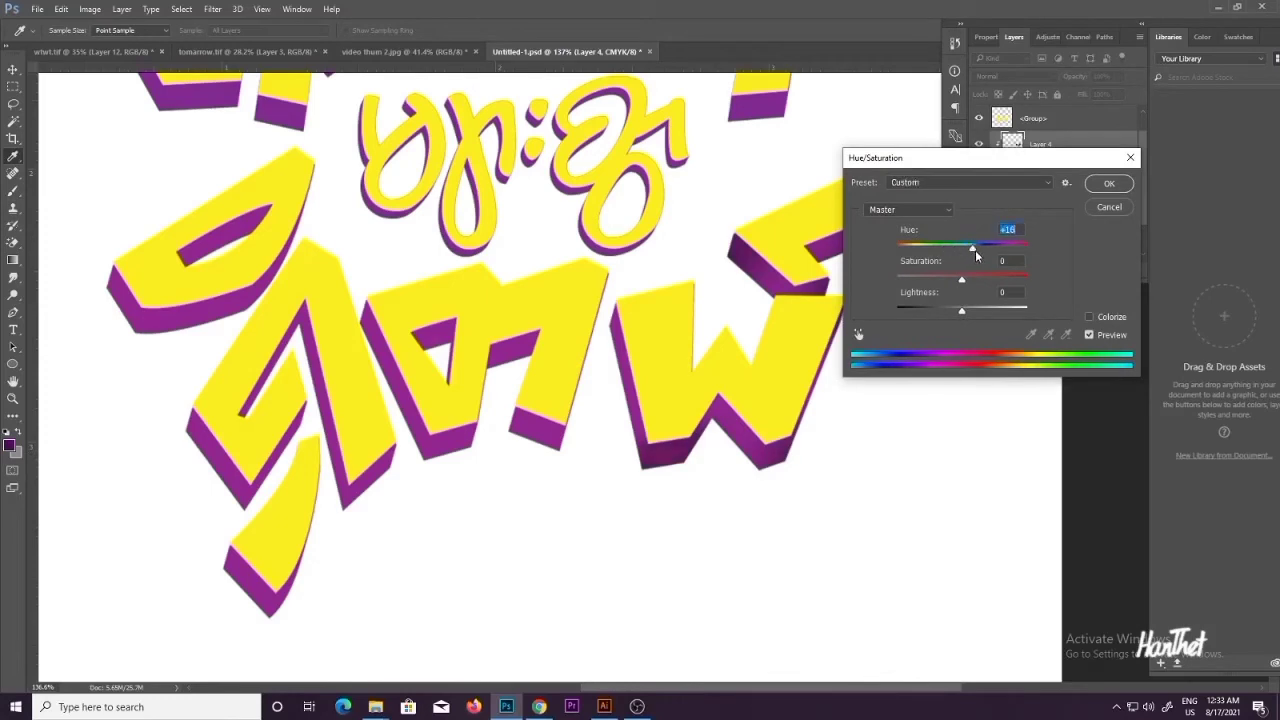
{"action": "left_click", "coordinate": [1109, 183]}
{"action": "key", "text": "b"}
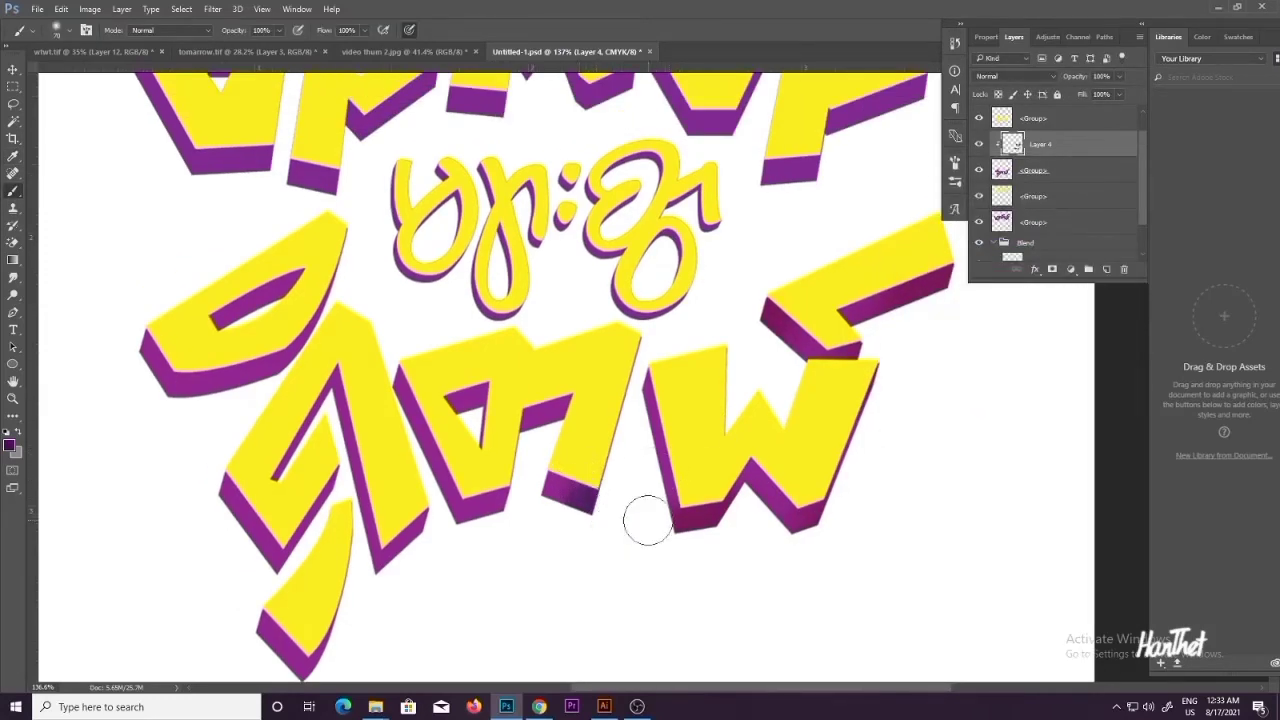
Step: Sample the reddish-purple shade from the W-shaped letter's foot and shade the lower line's middle letter extrusions with a 90 px brush
{"action": "key", "text": "i"}
{"action": "left_click", "coordinate": [693, 518]}
{"action": "key", "text": "b"}
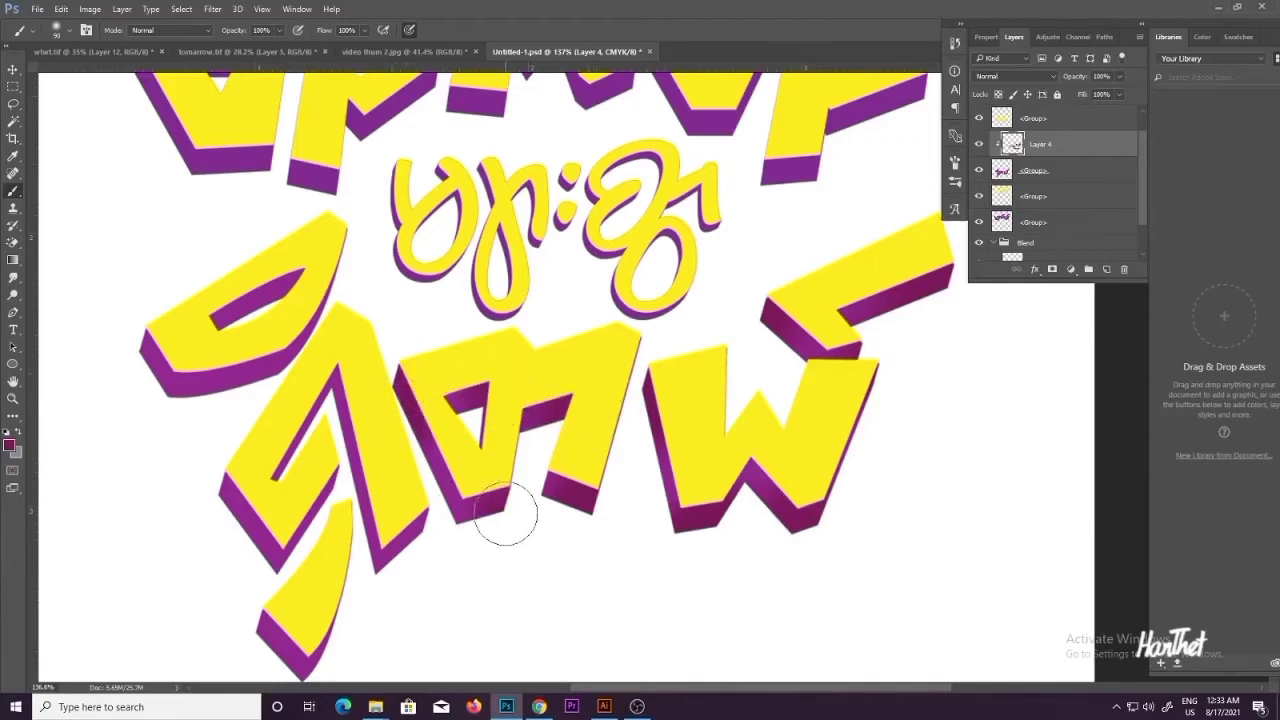
Step: Shade the extrusions of the lower line's left-hand letters, including the underside of the leftmost closed letter
{"action": "left_click_drag", "start_coordinate": [485, 540], "coordinate": [591, 478]}
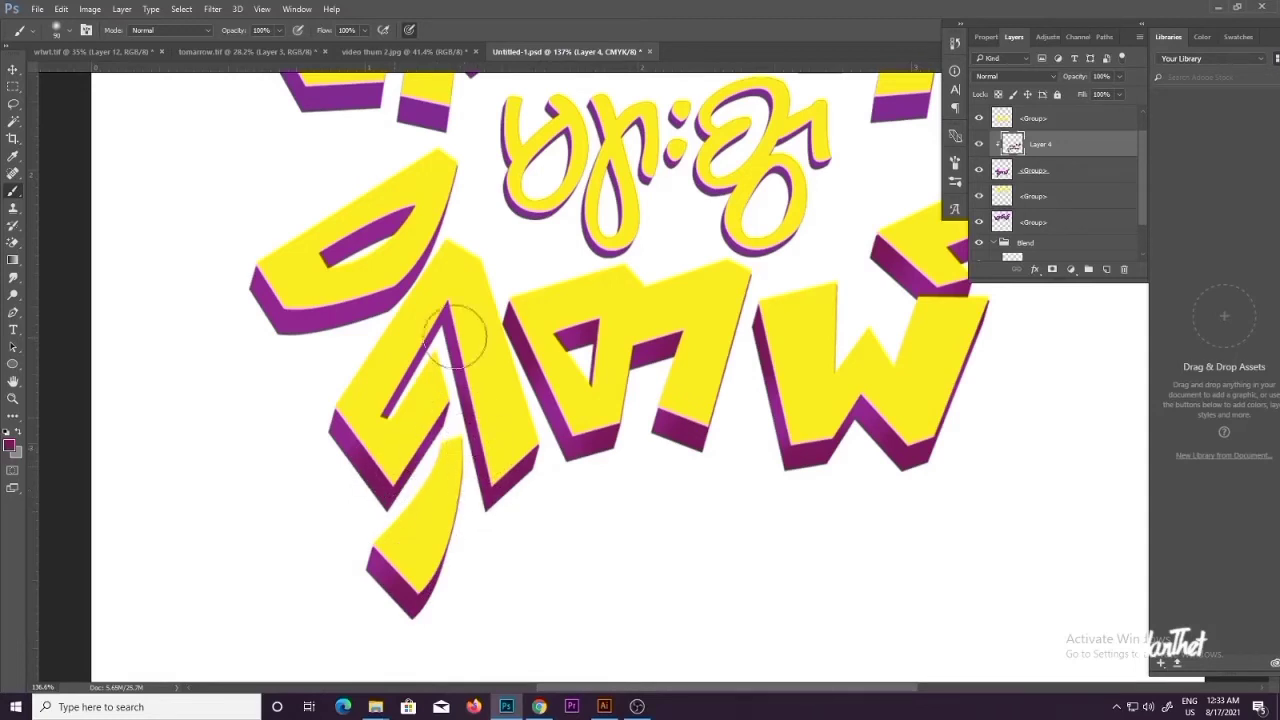
{"action": "left_click_drag", "start_coordinate": [411, 322], "coordinate": [348, 320]}
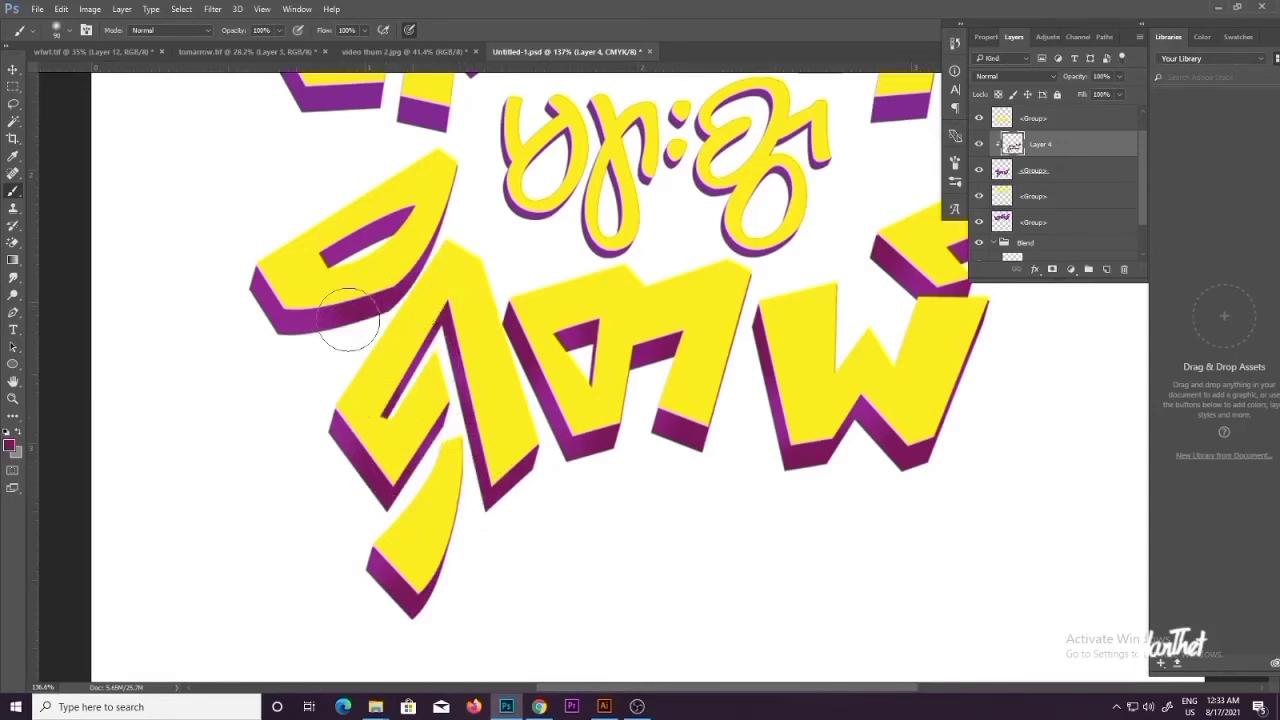
{"action": "scroll", "coordinate": [397, 228], "scroll_direction": "down", "scroll_amount": 5}
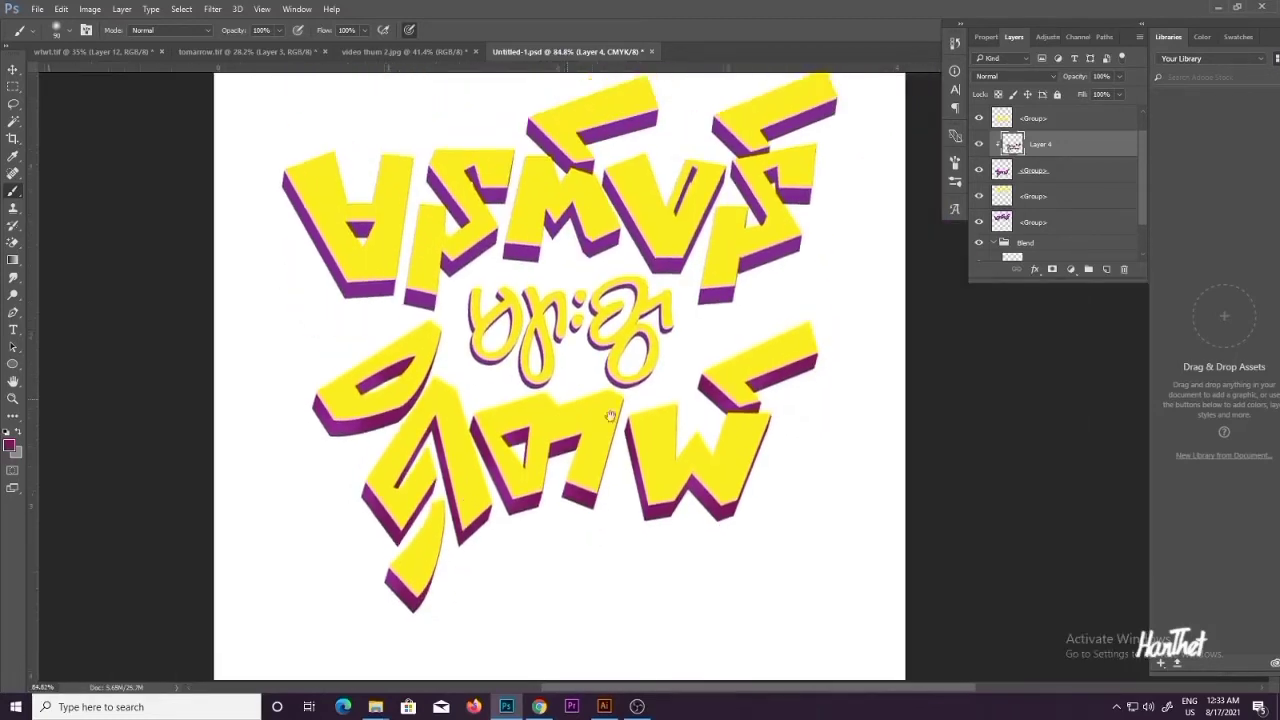
{"action": "scroll", "coordinate": [749, 537], "scroll_direction": "up", "scroll_amount": 5}
Step: Adjust Layer 4's shading with Hue/Saturation, lowering the hue slightly and setting the lightness to +14
{"action": "scroll", "coordinate": [673, 434], "scroll_direction": "down", "scroll_amount": 4}
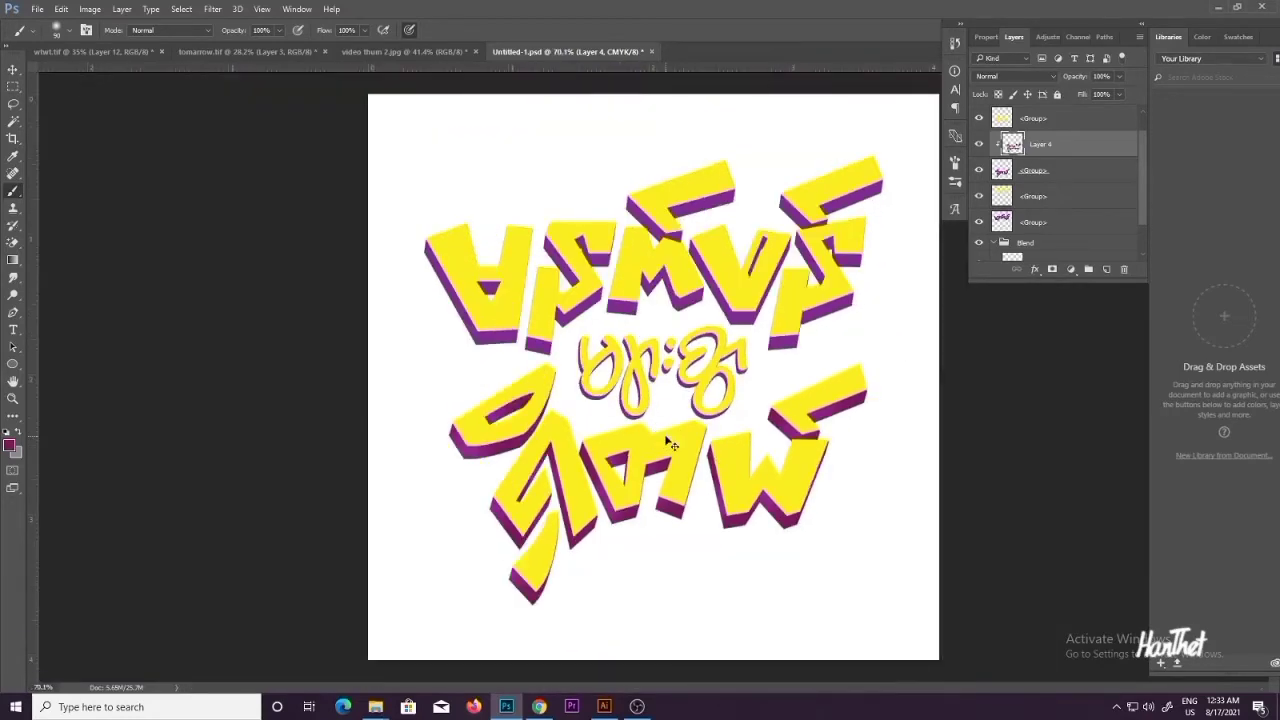
{"action": "key", "text": "ctrl+u"}
{"action": "mouse_move", "coordinate": [962, 250]}
{"action": "left_mouse_down"}
{"action": "mouse_move", "coordinate": [945, 251]}
{"action": "mouse_move", "coordinate": [977, 257]}
{"action": "left_mouse_up"}
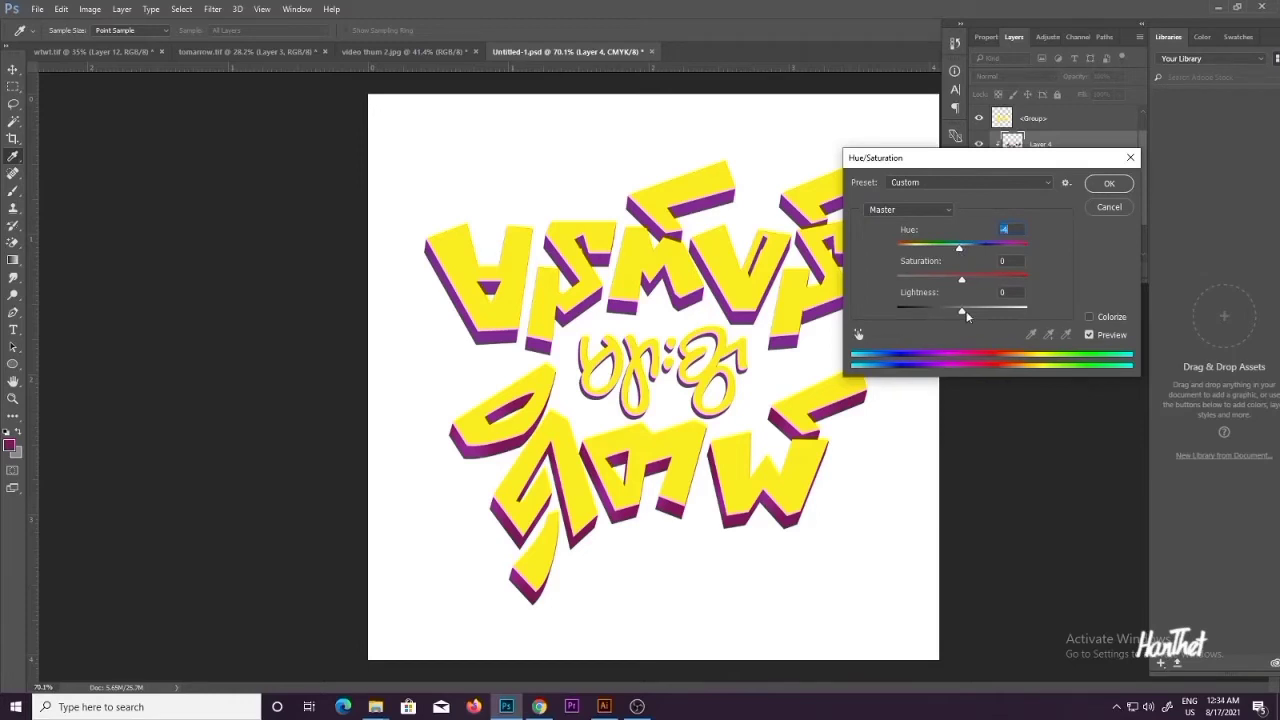
{"action": "key", "text": "Return"}
{"action": "key", "text": "b"}
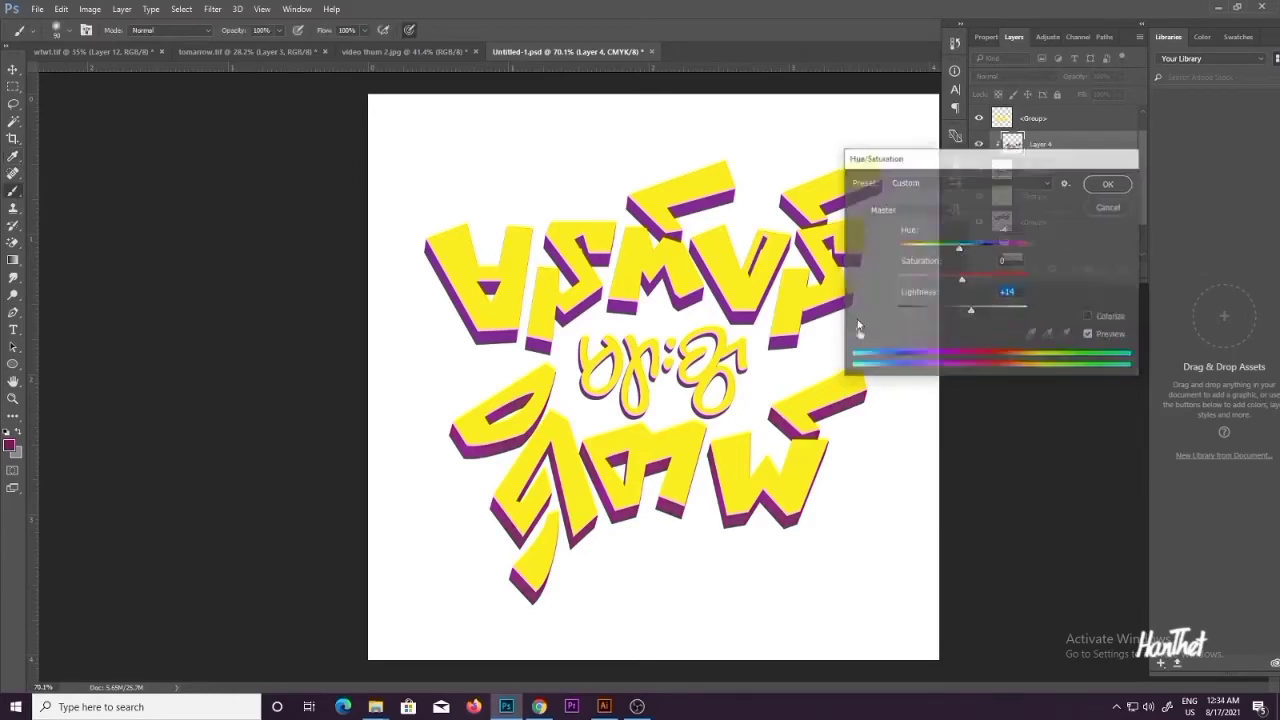
{"action": "scroll", "coordinate": [530, 395], "scroll_direction": "up", "scroll_amount": 3}
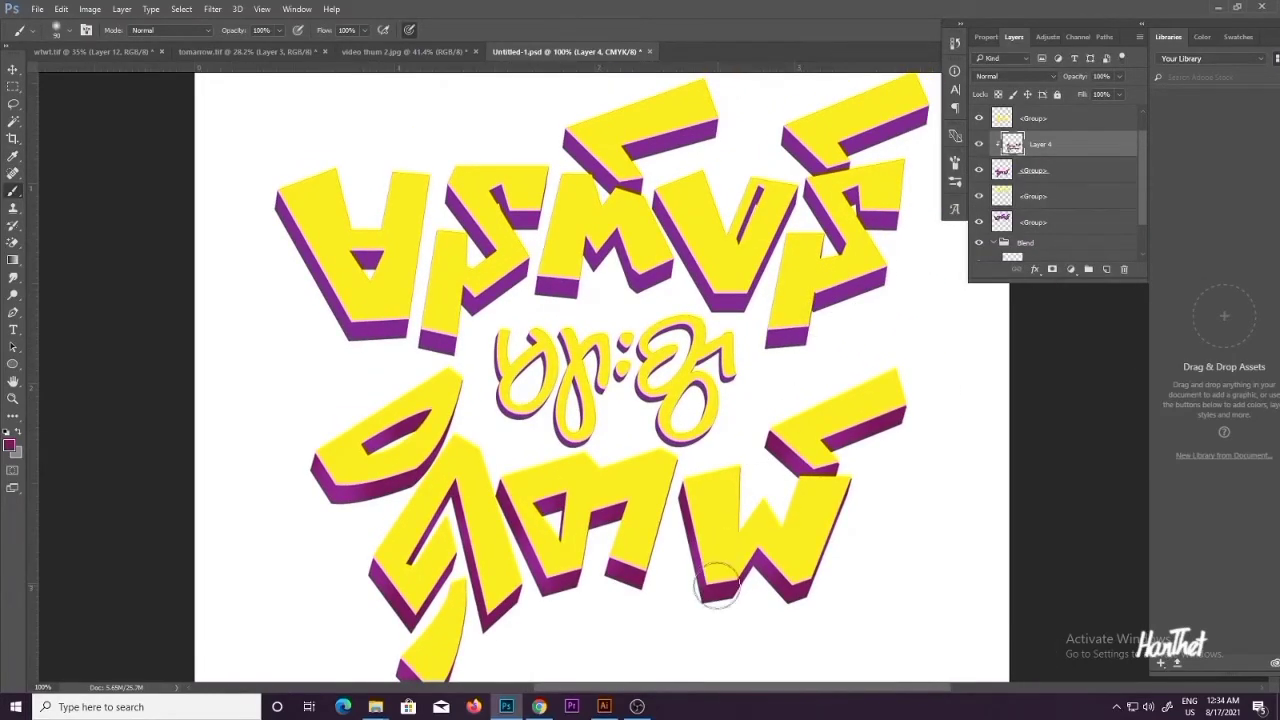
Step: Hide Layer 4, sample the lower extrusion's base purple, recolour the upper line's extrusion with it, and show Layer 4 again
{"action": "key", "text": "i"}
{"action": "left_click", "coordinate": [979, 145]}
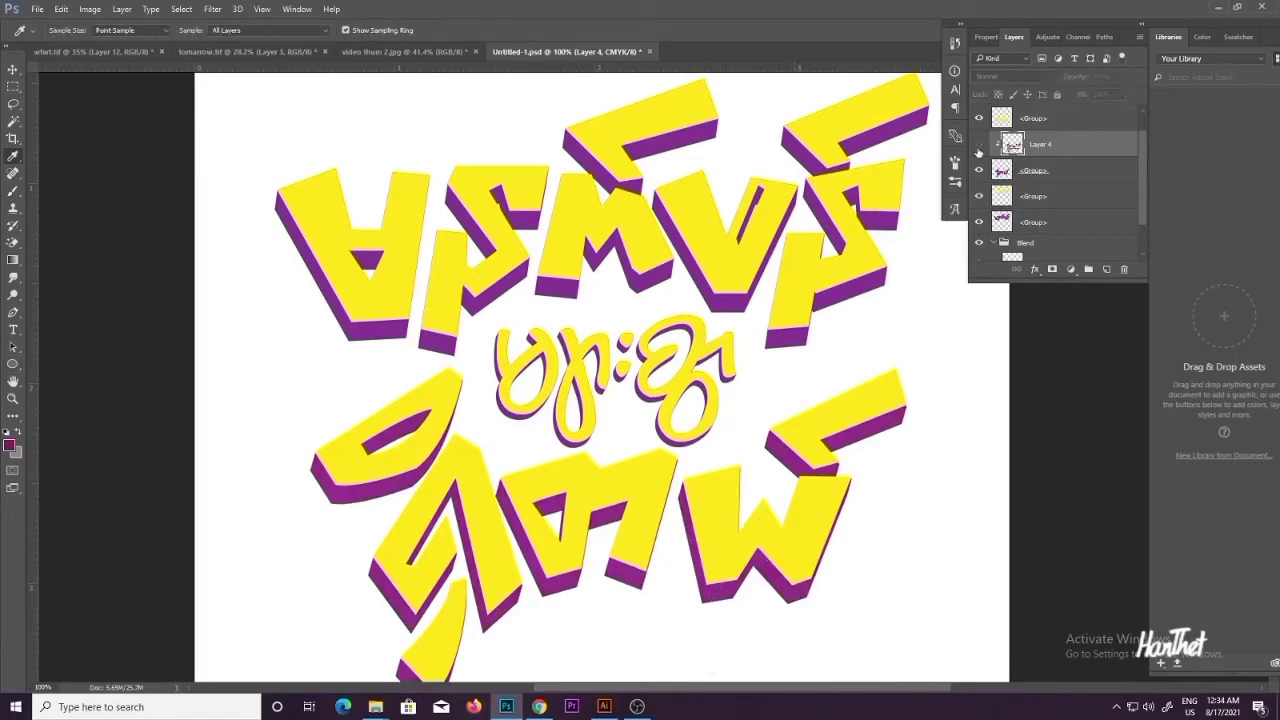
{"action": "left_click", "coordinate": [694, 546]}
{"action": "key", "text": "v"}
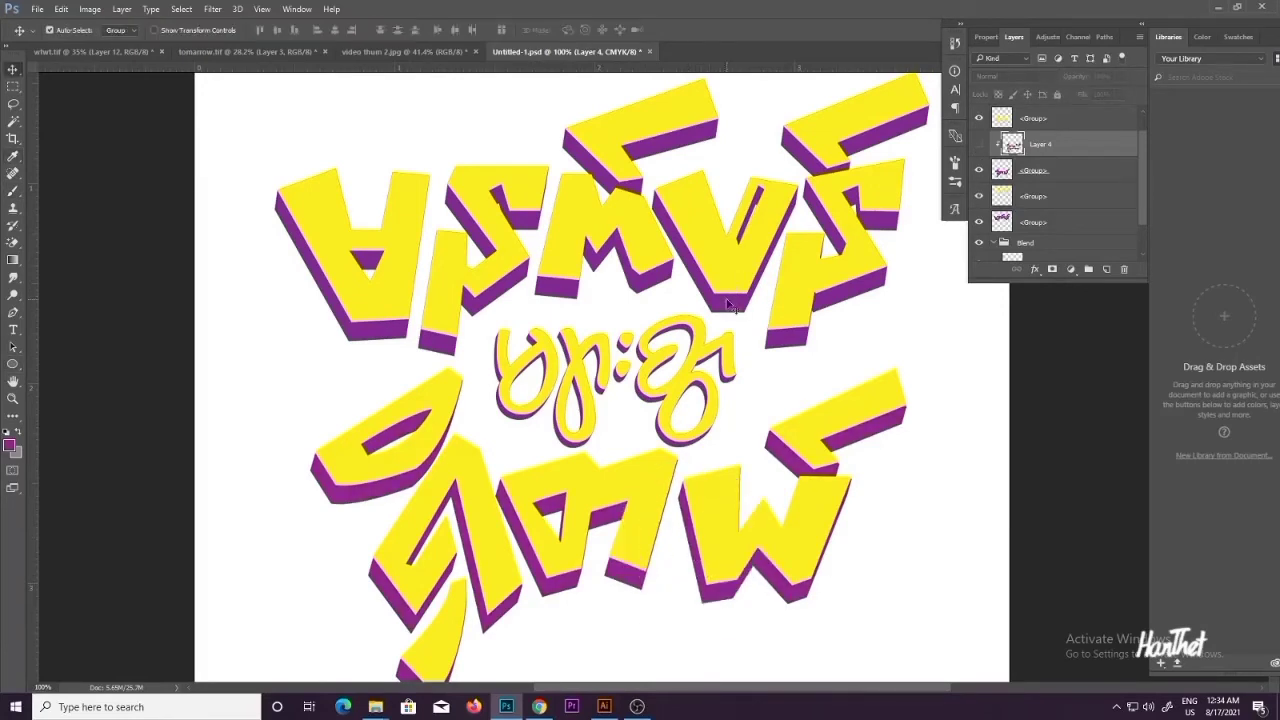
{"action": "left_click", "coordinate": [730, 305]}
{"action": "left_click", "coordinate": [979, 145]}
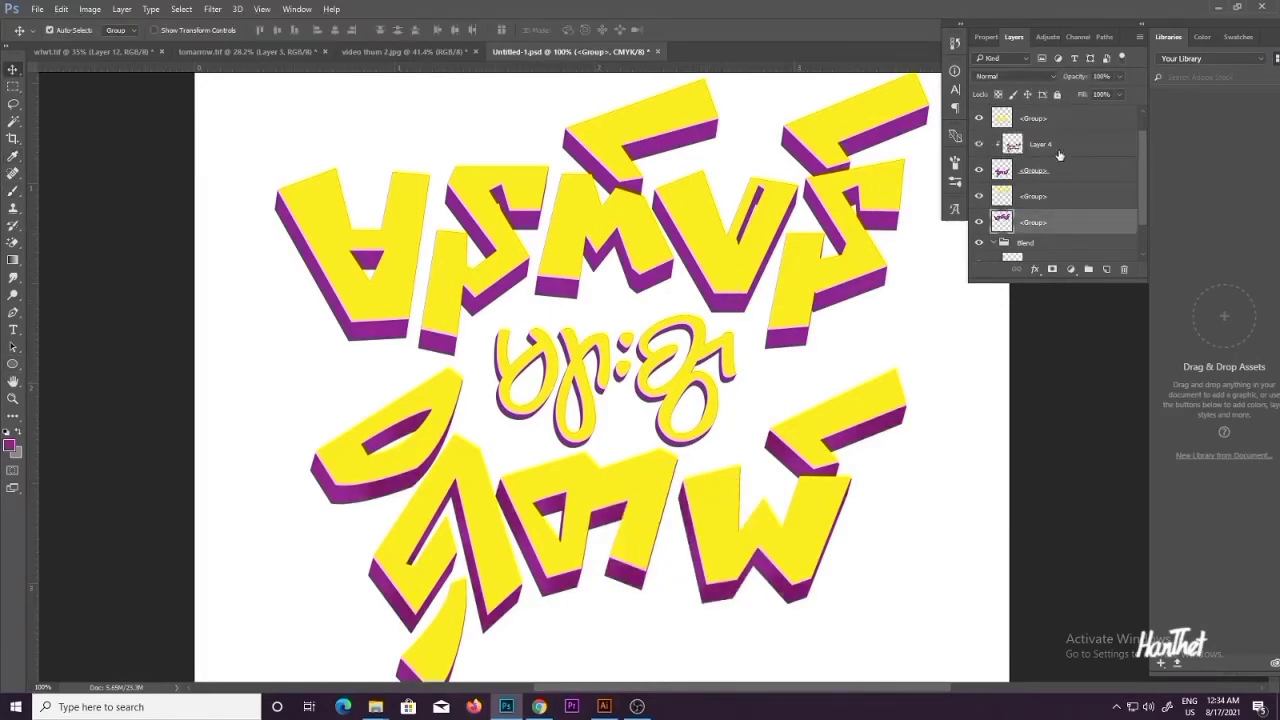
Step: Sample the dark shading colour from the lower line and add a new layer clipped to the upper line's extrusion
{"action": "left_click", "coordinate": [1040, 145]}
{"action": "key", "text": "i"}
{"action": "key", "text": "v"}
{"action": "left_click", "coordinate": [735, 303]}
{"action": "left_click", "coordinate": [1027, 232], "text": "alt"}
Step: Paint dark shading across the upper line's extrusions with the Brush on the clipped Layer 5, from the right-hand letters to the leftmost letter
{"action": "left_click_drag", "start_coordinate": [732, 276], "coordinate": [654, 303]}
{"action": "key", "text": "b"}
{"action": "left_click_drag", "start_coordinate": [815, 310], "coordinate": [781, 324]}
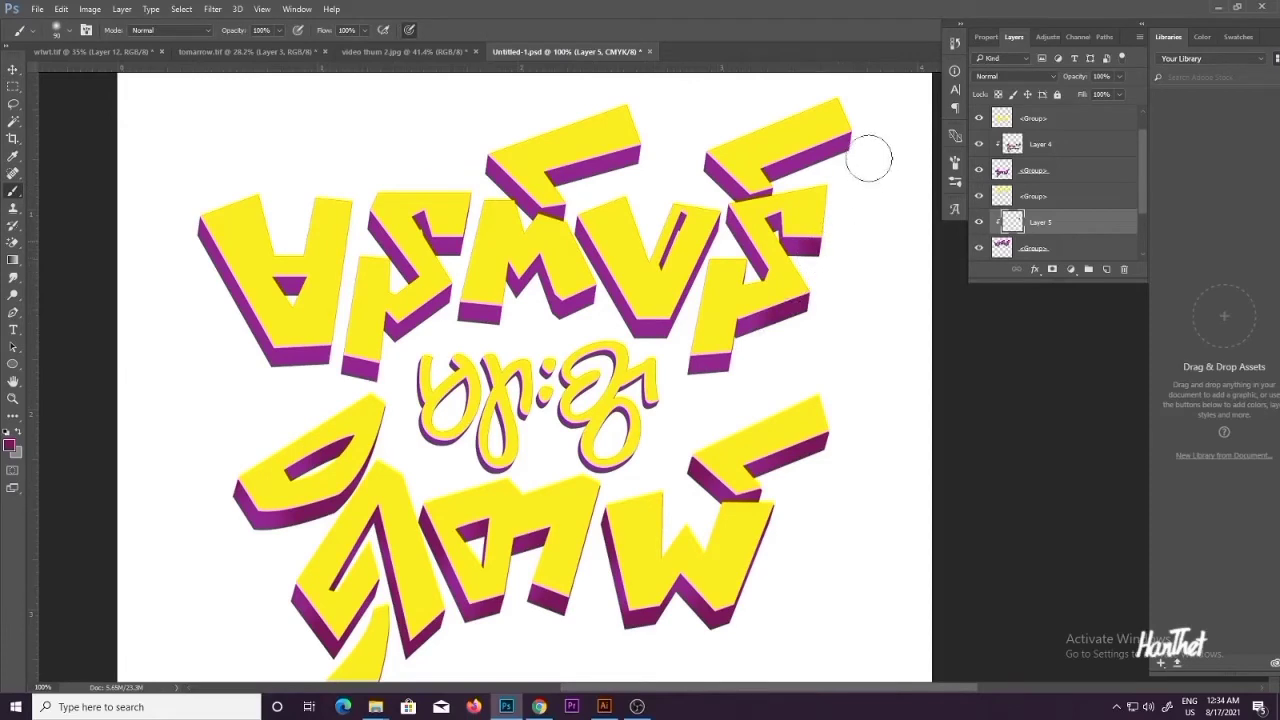
{"action": "scroll", "coordinate": [745, 352], "scroll_direction": "down", "scroll_amount": 1}
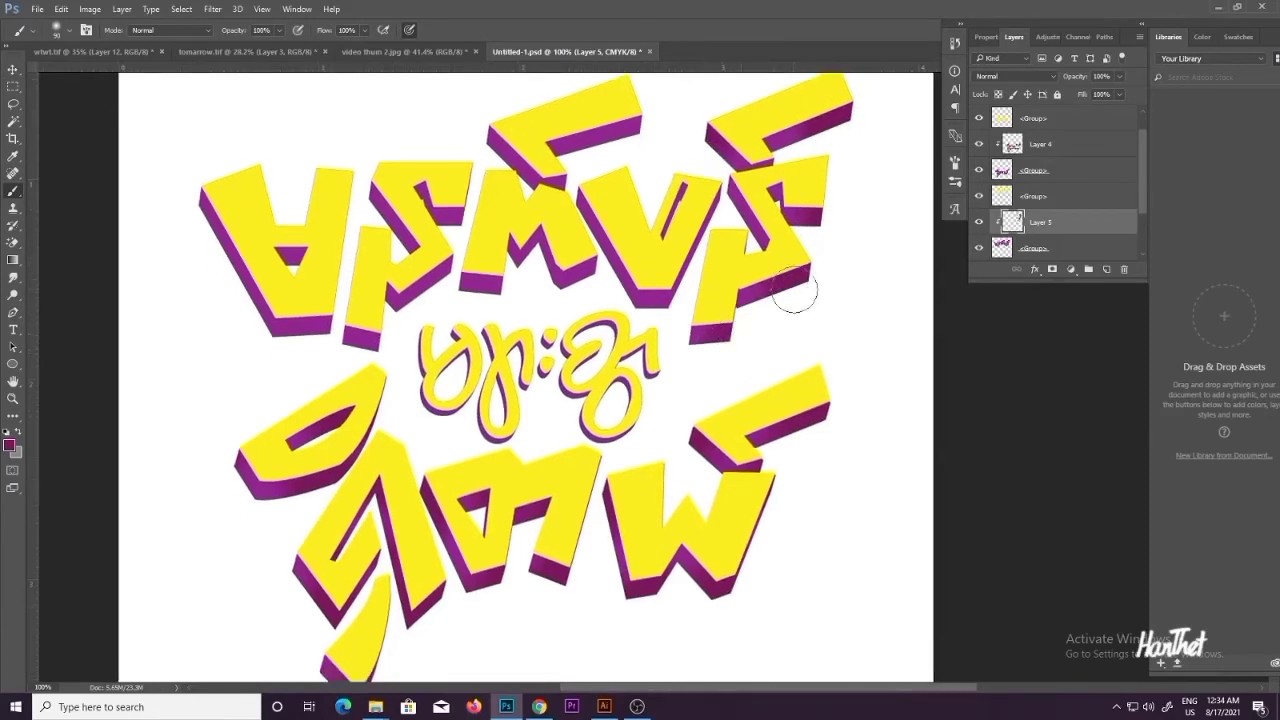
{"action": "left_click_drag", "start_coordinate": [703, 274], "coordinate": [727, 304]}
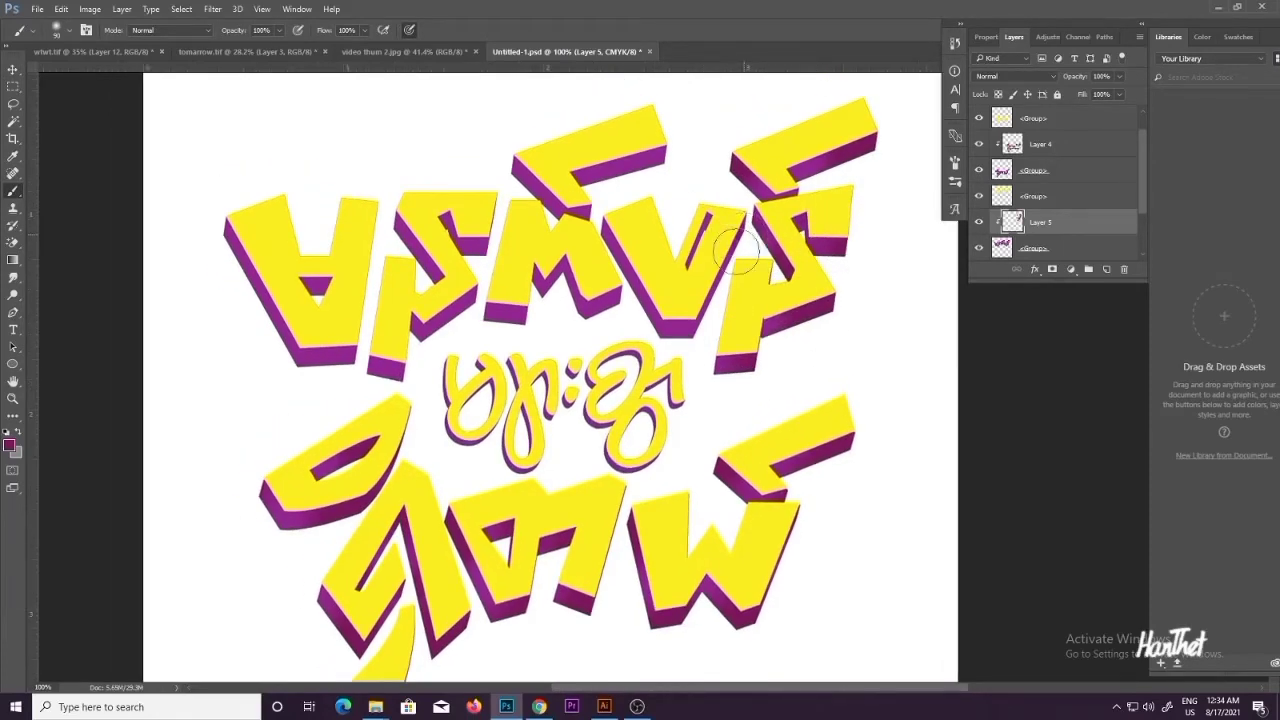
{"action": "scroll", "coordinate": [668, 165], "scroll_direction": "up", "scroll_amount": 2}
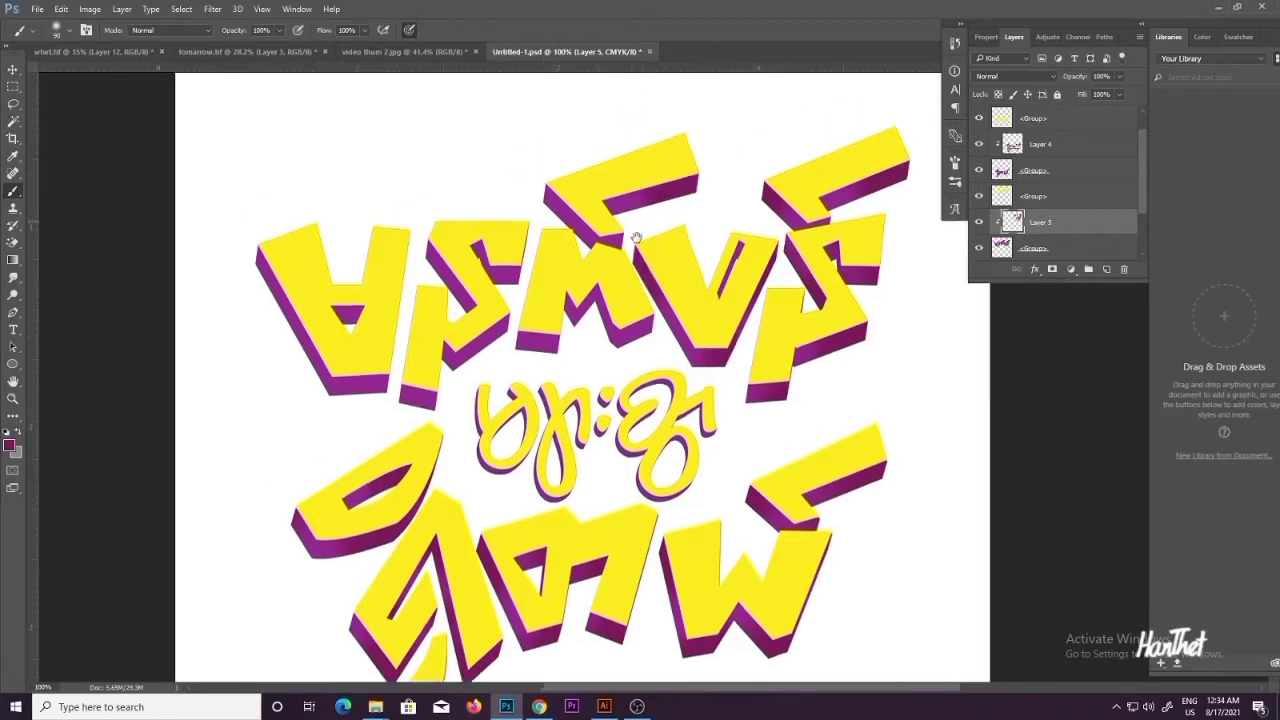
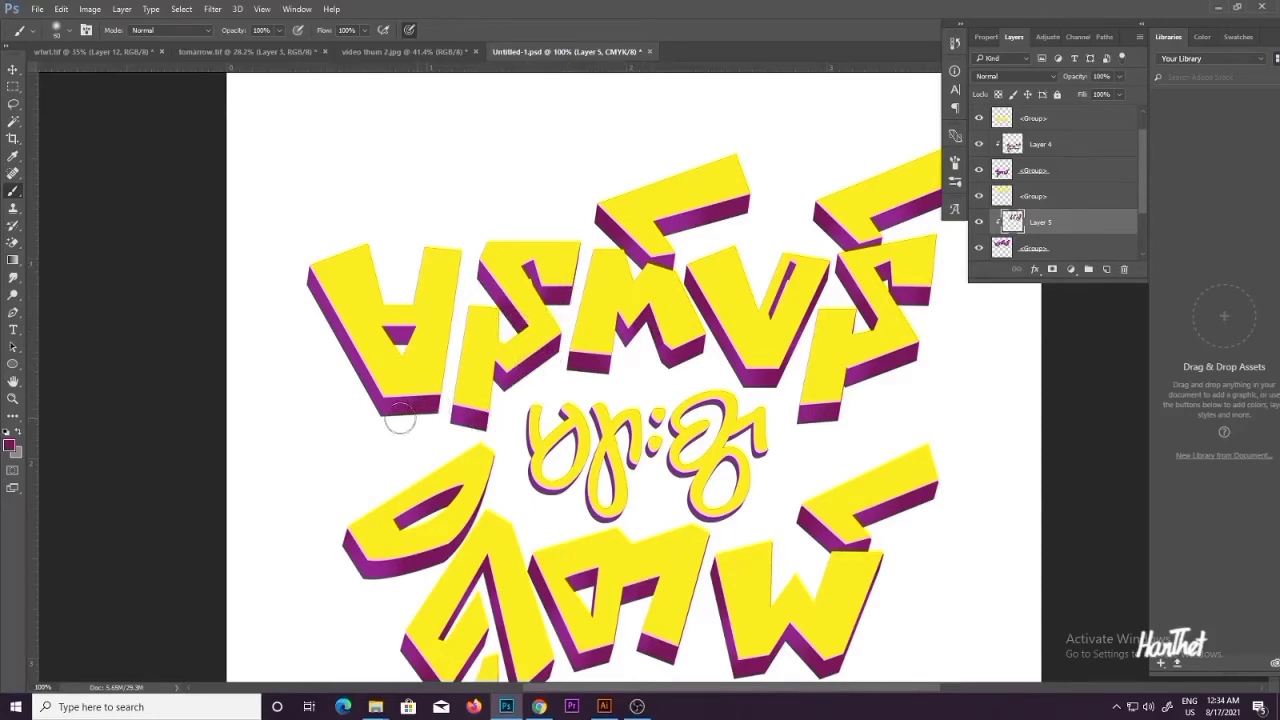
{"action": "key", "text": "ctrl+minus"}
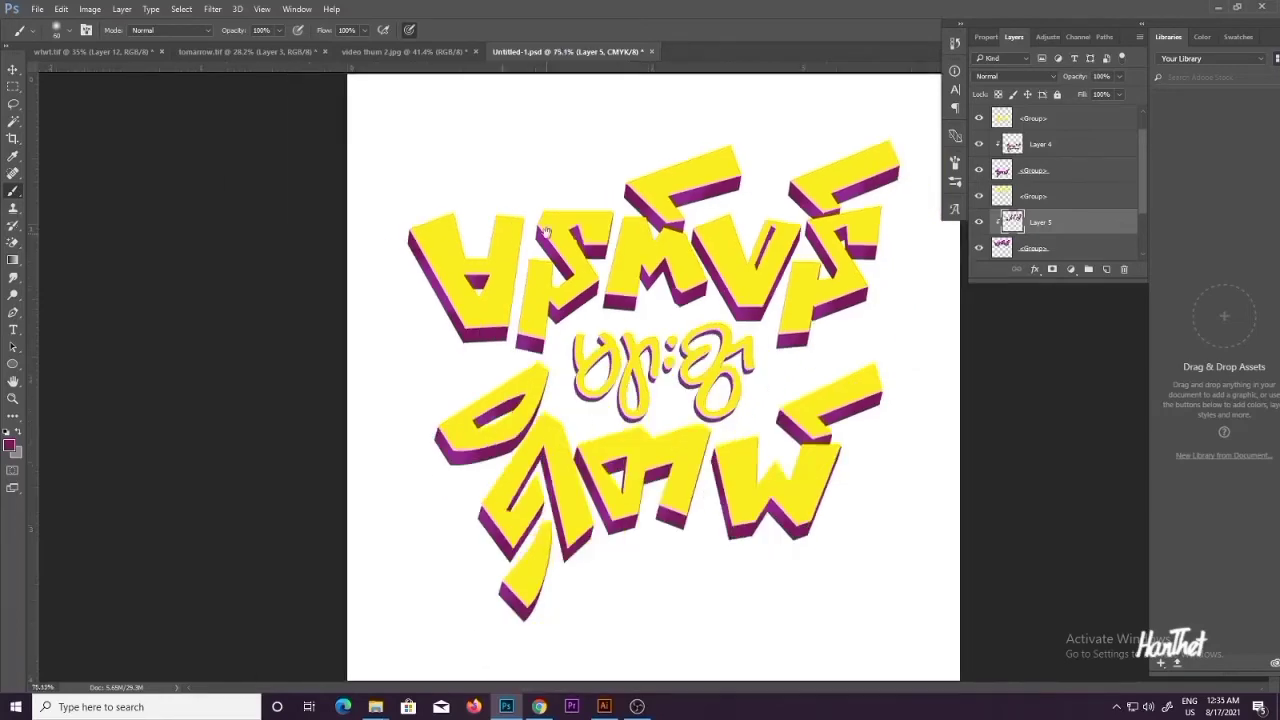
{"action": "key", "text": "ctrl+minus"}
{"action": "key", "text": "ctrl+plus"}
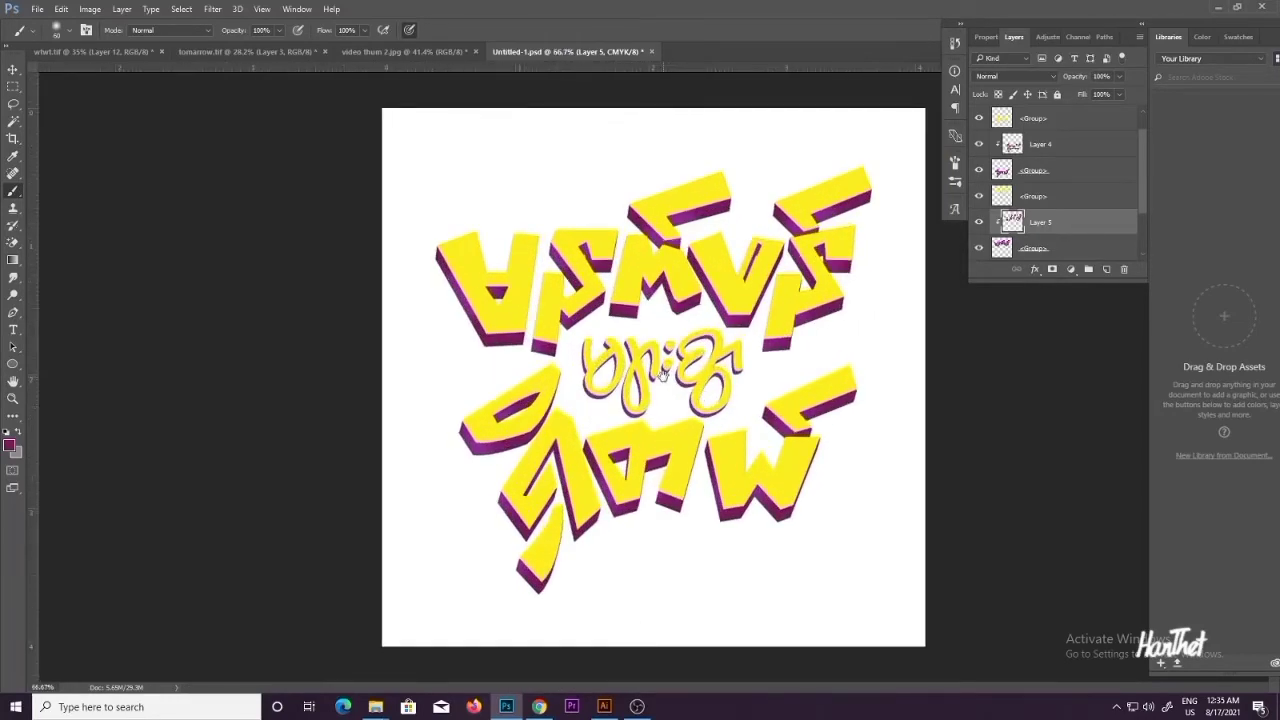
Step: Duplicate the middle word's extrusion, align the copy over the original, and send it to the back of the layer stack
{"action": "key", "text": "v"}
{"action": "left_click_drag", "start_coordinate": [735, 387], "coordinate": [573, 193]}
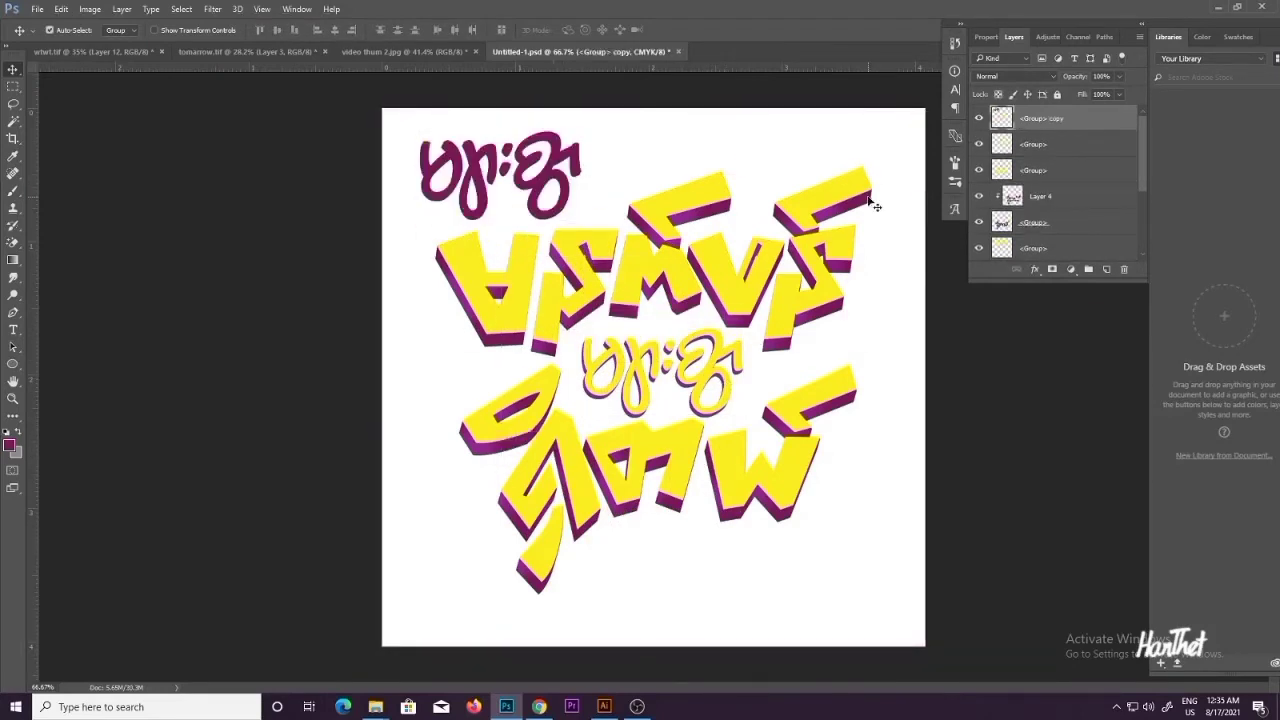
{"action": "right_click", "coordinate": [1051, 127]}
{"action": "left_click", "coordinate": [567, 181]}
{"action": "left_click_drag", "start_coordinate": [567, 181], "coordinate": [730, 376]}
{"action": "key", "text": "Left"}
{"action": "key", "text": "Left"}
{"action": "key", "text": "Left"}
{"action": "key", "text": "Down"}
{"action": "key", "text": "Down"}
{"action": "key", "text": "Right"}
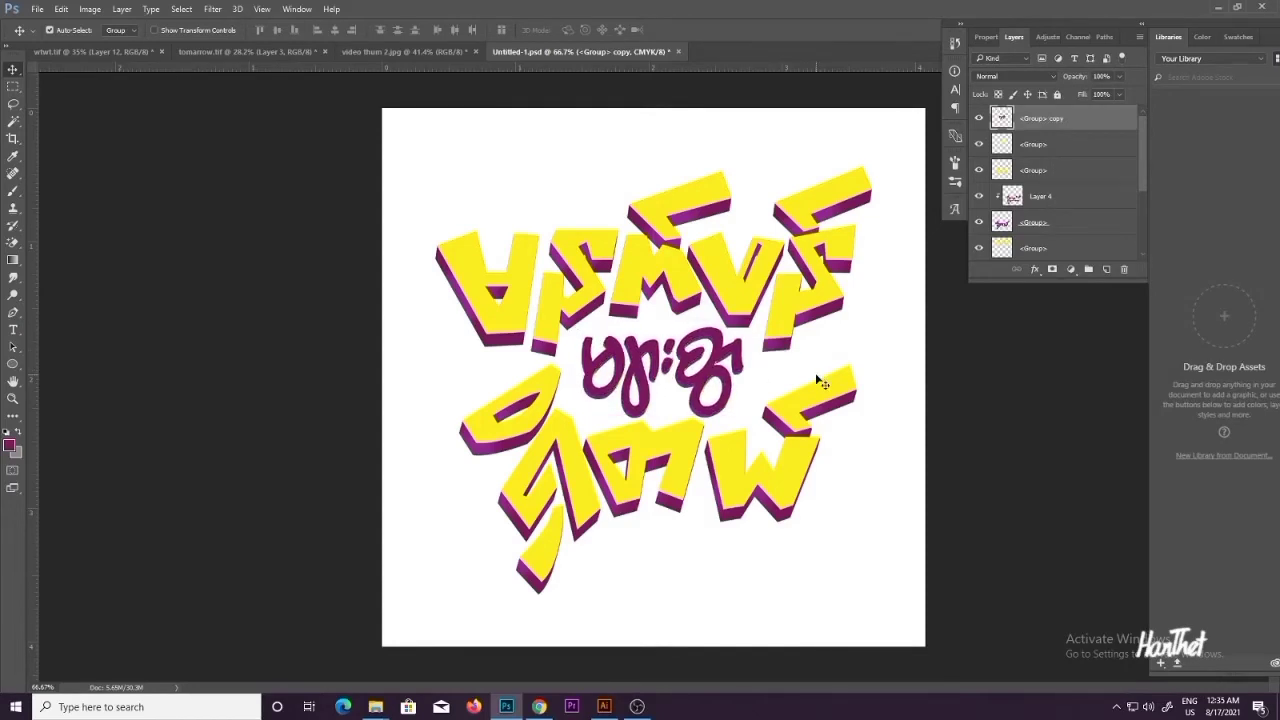
{"action": "key", "text": "Left"}
{"action": "key", "text": "ctrl+shift+bracketleft"}
Step: Give the extrusion copy a 50 px outside stroke in purple sampled from the lettering, and raise it above the white background layer
{"action": "right_click", "coordinate": [1032, 258]}
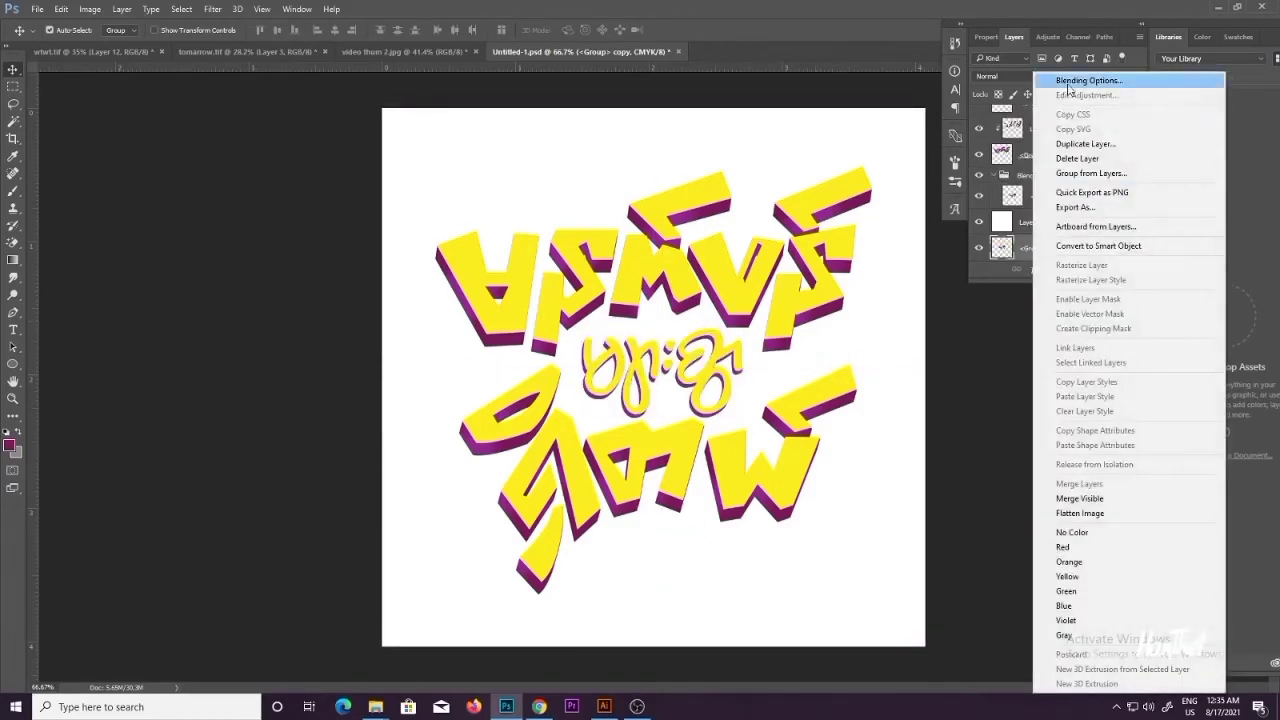
{"action": "left_click", "coordinate": [1060, 79]}
{"action": "left_click", "coordinate": [395, 244]}
{"action": "left_click_drag", "start_coordinate": [516, 135], "coordinate": [1001, 230]}
{"action": "left_click", "coordinate": [931, 339]}
{"action": "left_click", "coordinate": [1115, 284]}
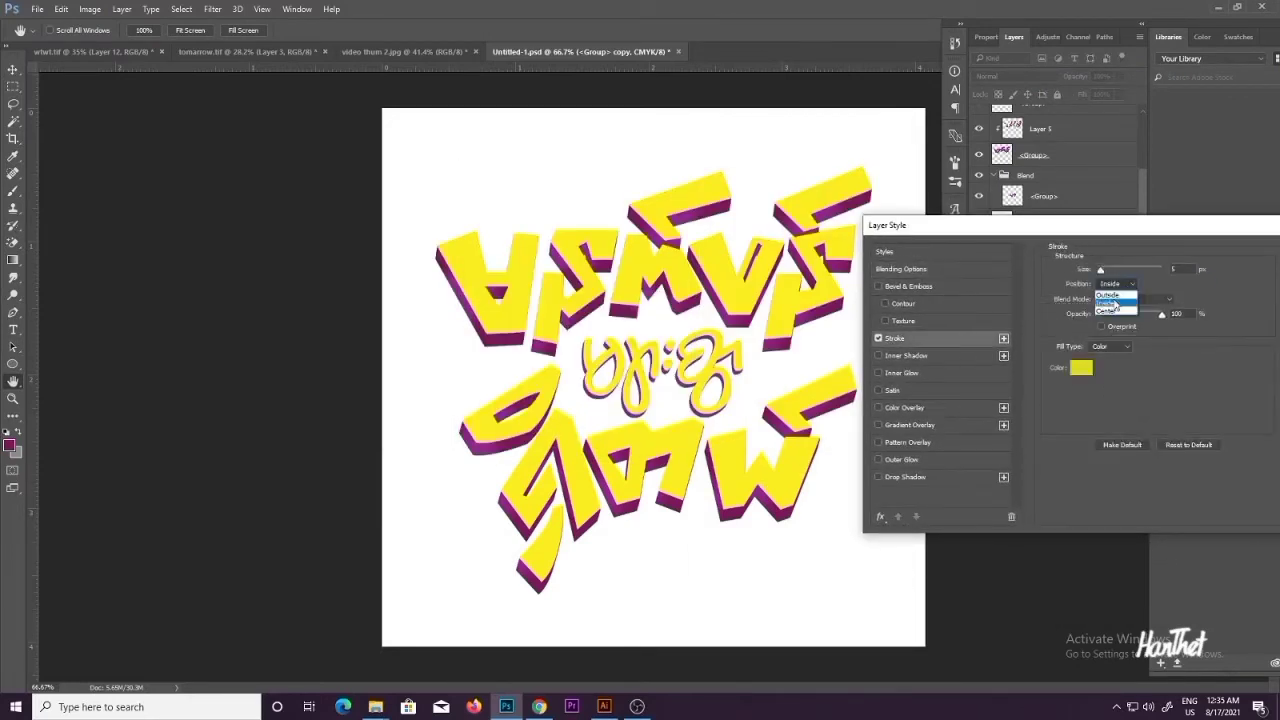
{"action": "left_click", "coordinate": [1112, 285]}
{"action": "left_click", "coordinate": [1080, 367]}
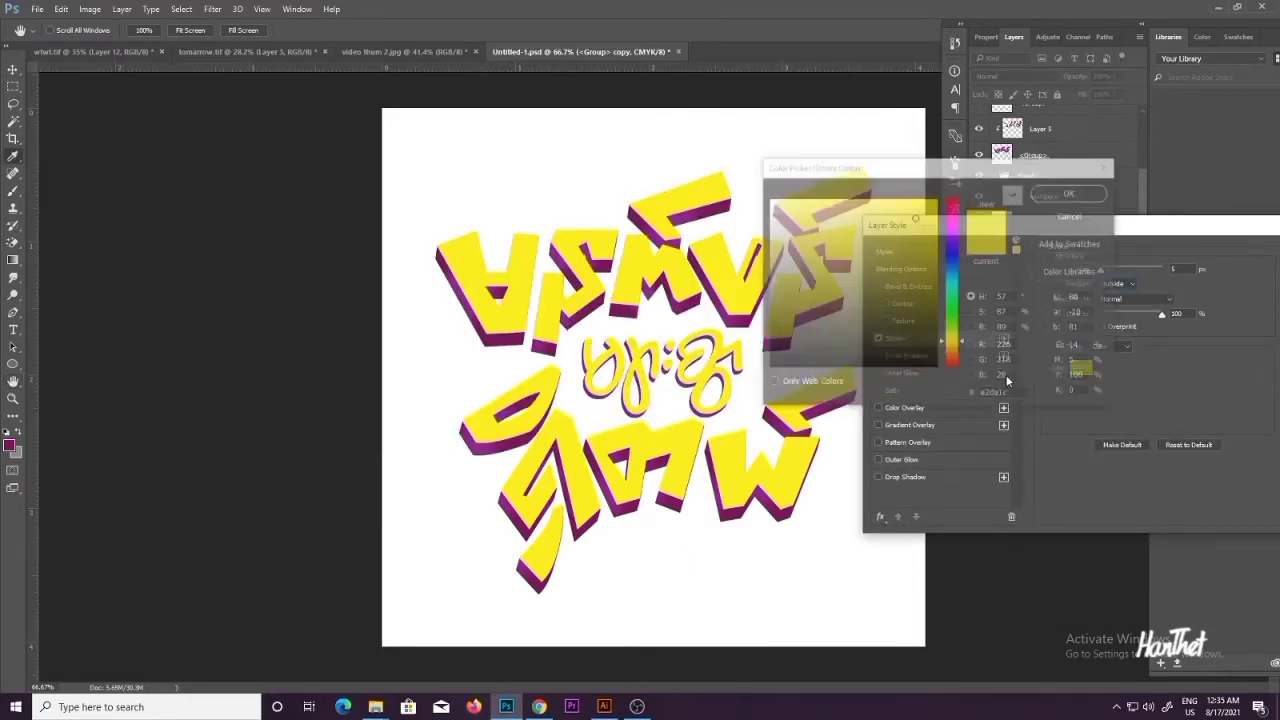
{"action": "left_click", "coordinate": [648, 286]}
{"action": "left_click", "coordinate": [1068, 193]}
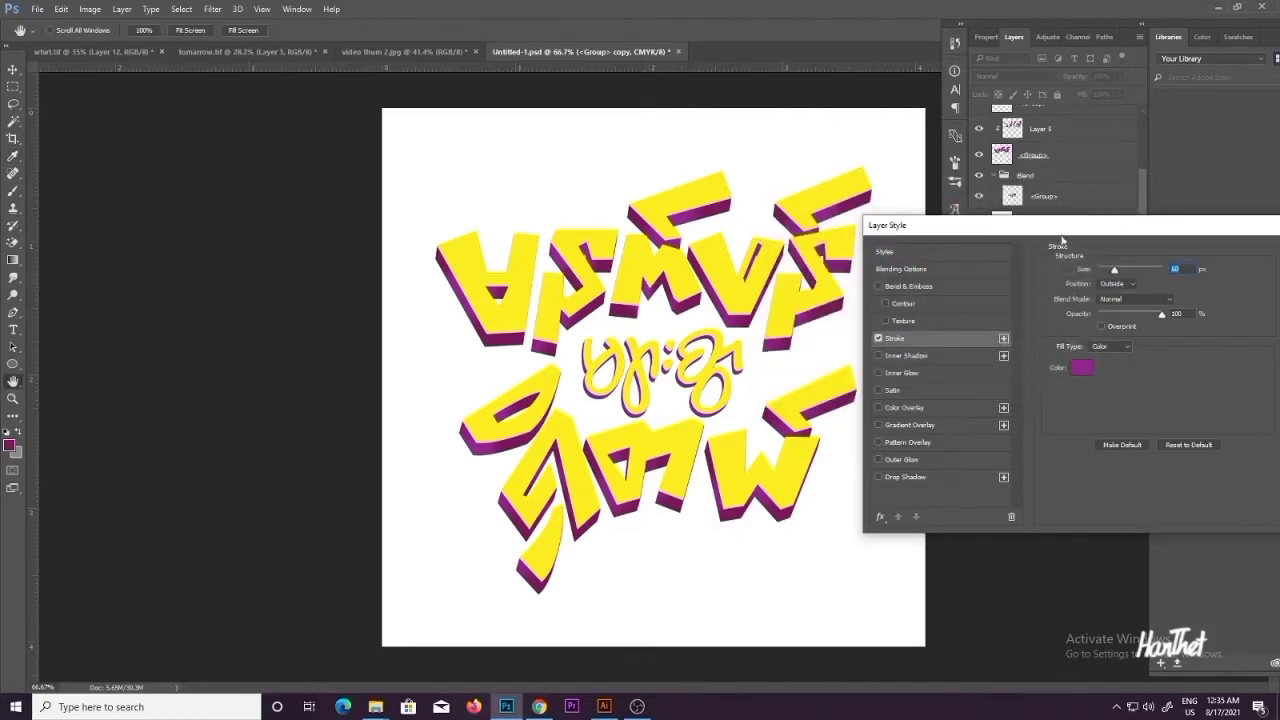
{"action": "left_click_drag", "start_coordinate": [1062, 240], "coordinate": [849, 281]}
{"action": "left_click", "coordinate": [1128, 296]}
{"action": "key", "text": "ctrl+bracketright"}
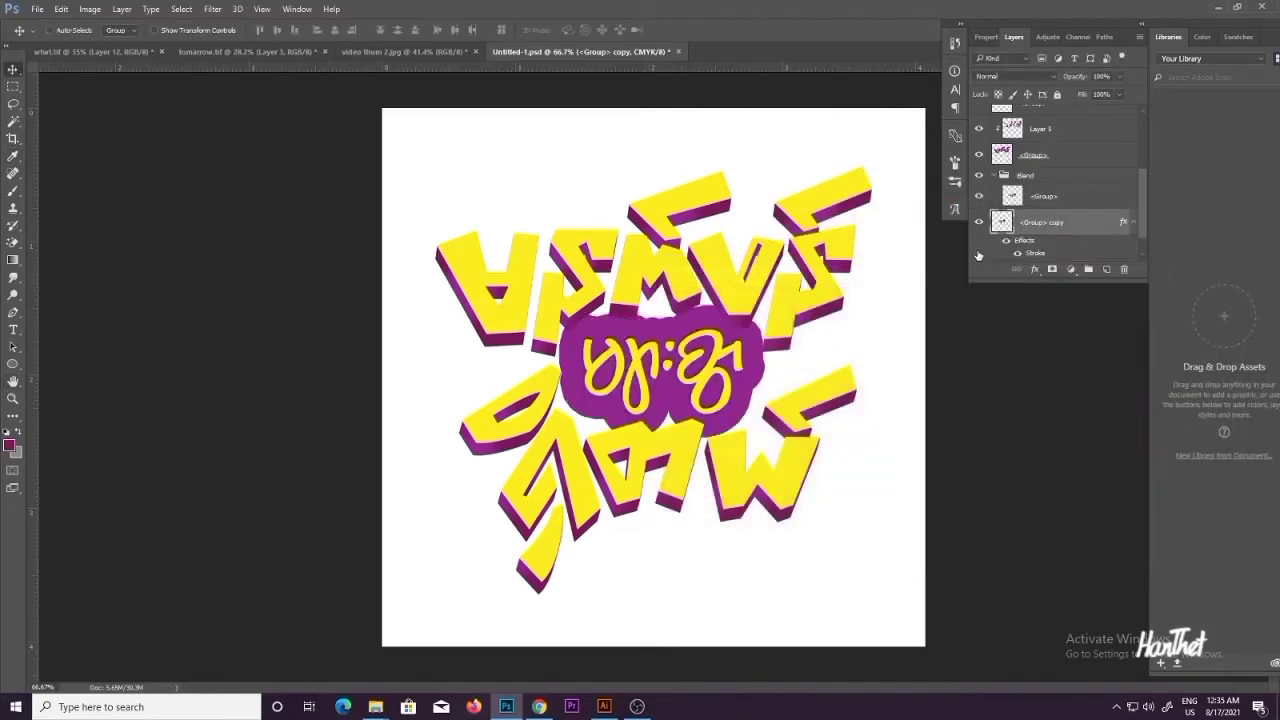
Step: Reduce the stroke size on the extrusion copy to a narrower purple outline around the middle word
{"action": "double_click", "coordinate": [1035, 253]}
{"action": "left_click_drag", "start_coordinate": [760, 262], "coordinate": [959, 241]}
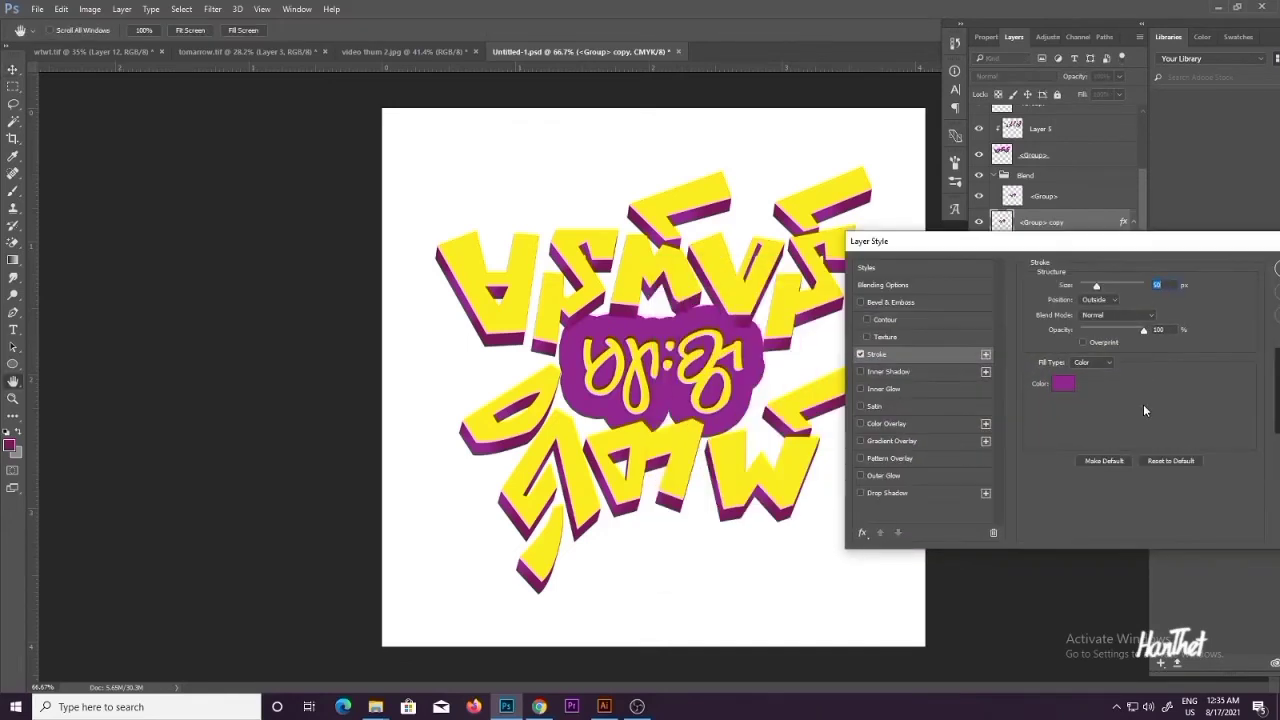
{"action": "key", "text": "Down"}
{"action": "key", "text": "Down"}
{"action": "key", "text": "Down"}
{"action": "key", "text": "Down"}
{"action": "key", "text": "Down"}
{"action": "key", "text": "Down"}
{"action": "key", "text": "Down"}
{"action": "key", "text": "Down"}
{"action": "key", "text": "Down"}
{"action": "key", "text": "Down"}
{"action": "key", "text": "Up"}
{"action": "key", "text": "Up"}
{"action": "key", "text": "Up"}
{"action": "key", "text": "Up"}
{"action": "key", "text": "Up"}
{"action": "key", "text": "Up"}
{"action": "key", "text": "Up"}
{"action": "key", "text": "Up"}
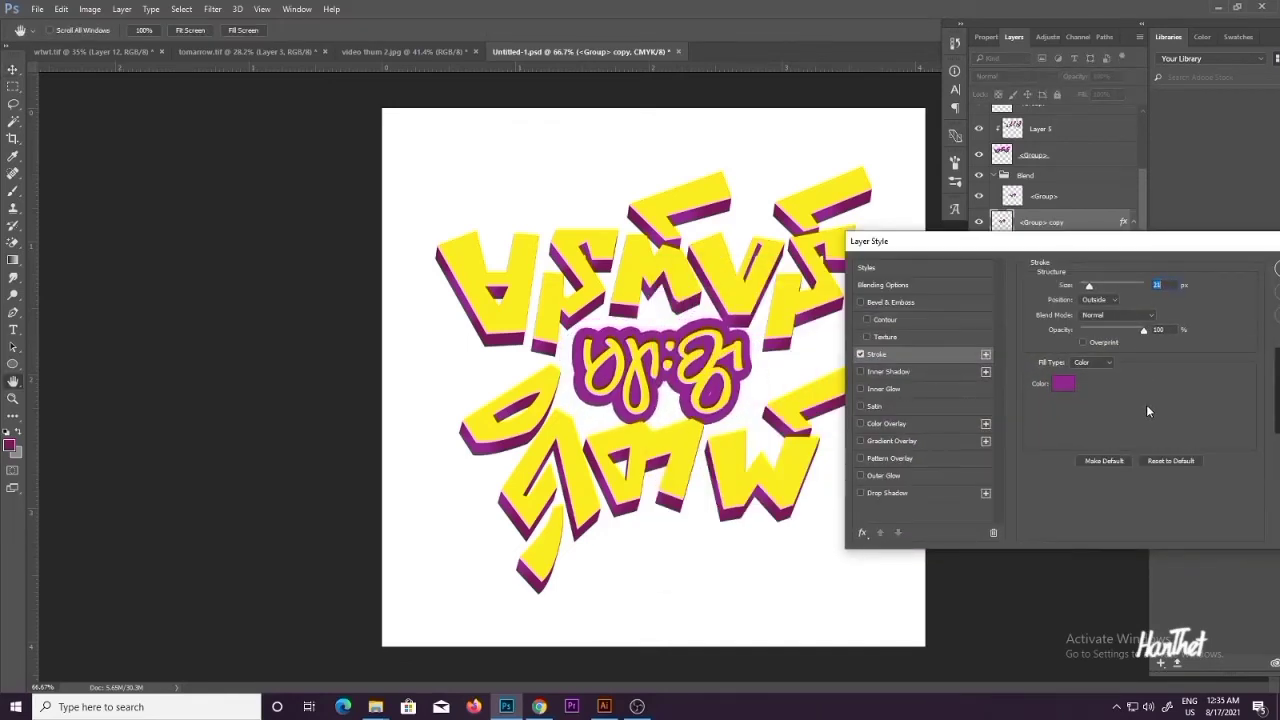
{"action": "key", "text": "Down"}
{"action": "key", "text": "Down"}
{"action": "key", "text": "Down"}
{"action": "key", "text": "Down"}
{"action": "key", "text": "Down"}
{"action": "key", "text": "Down"}
{"action": "key", "text": "Down"}
{"action": "key", "text": "Down"}
{"action": "key", "text": "Down"}
{"action": "key", "text": "Down"}
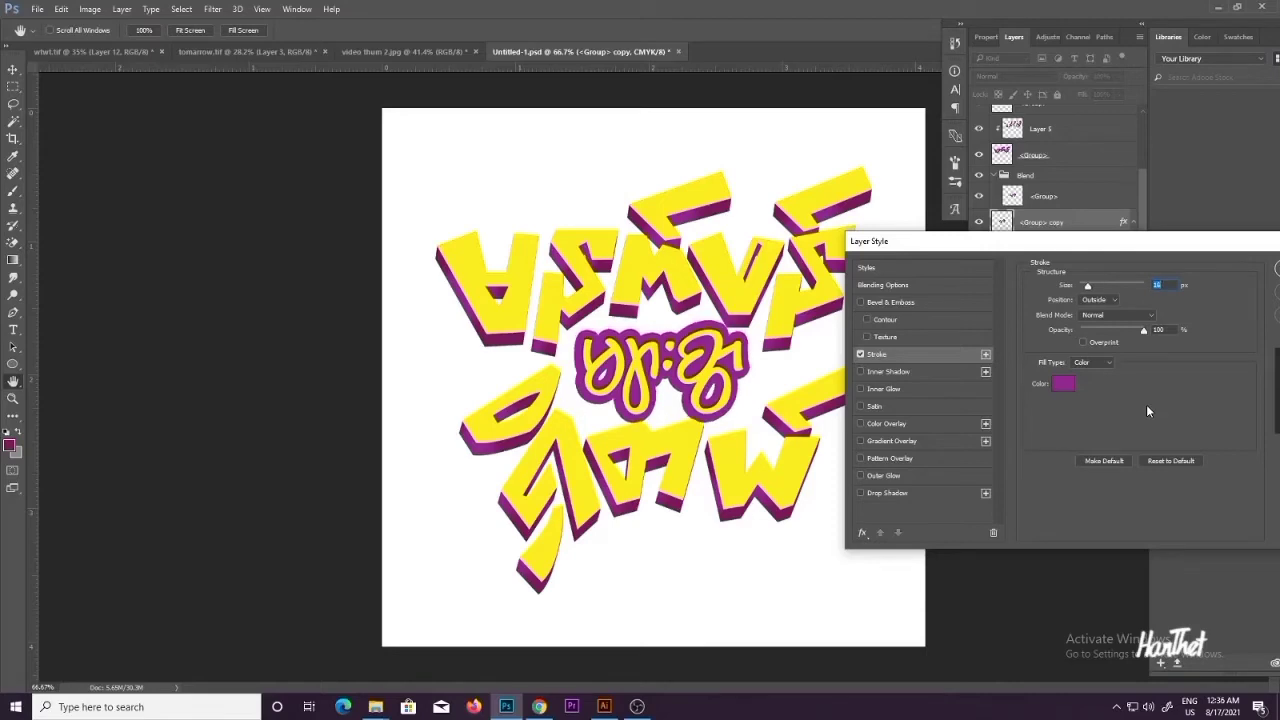
{"action": "key", "text": "Up"}
{"action": "key", "text": "Return"}
Step: Rasterize the layer style of the middle word's purple backing copy
{"action": "left_click", "coordinate": [642, 368], "text": "ctrl"}
{"action": "left_click", "coordinate": [642, 368], "text": "ctrl"}
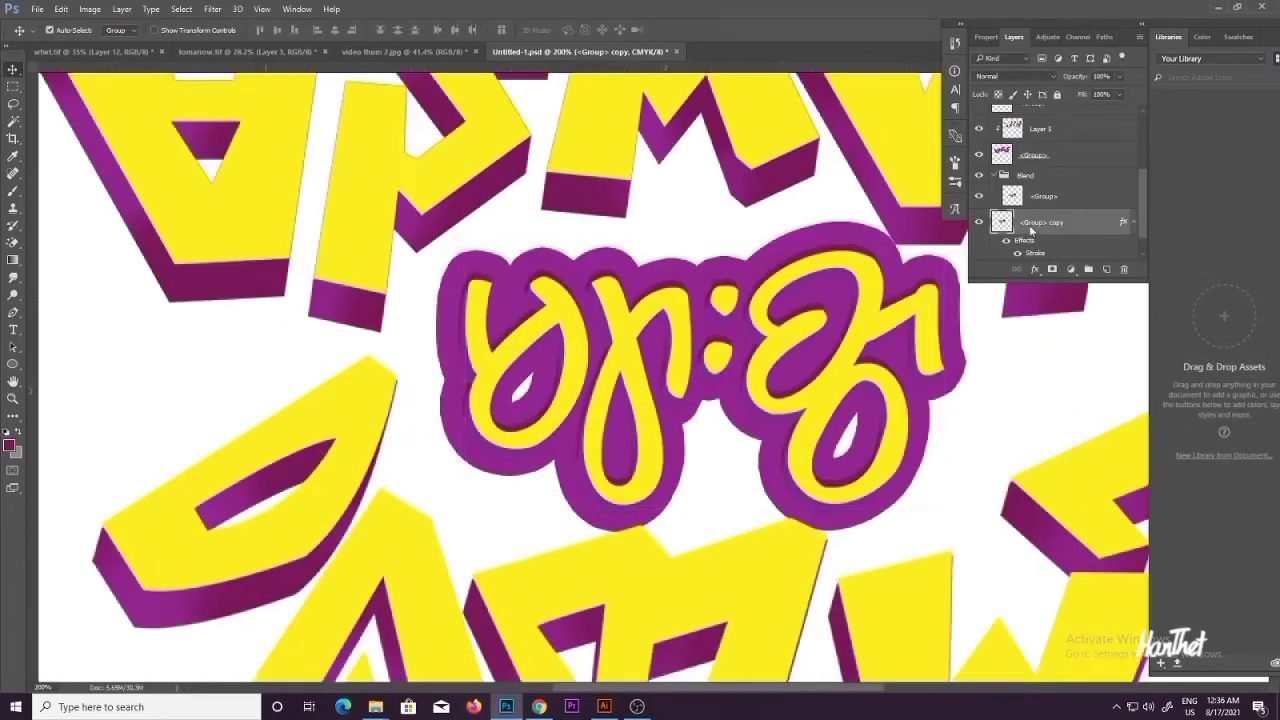
{"action": "right_click", "coordinate": [1034, 227]}
{"action": "left_click", "coordinate": [1080, 280]}
Step: Fill the two white holes inside the middle word's backing with its sampled purple, and clear the selection
{"action": "left_click_drag", "start_coordinate": [568, 390], "coordinate": [490, 397]}
{"action": "key", "text": "m"}
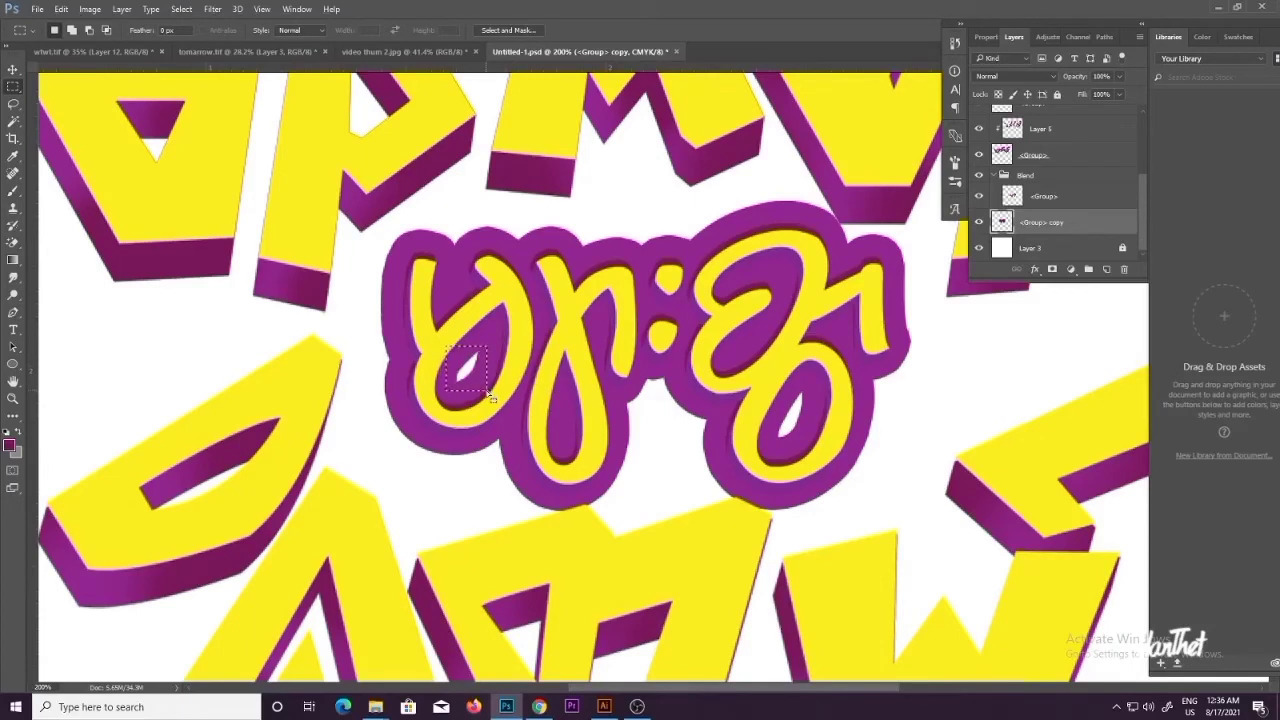
{"action": "key", "text": "i"}
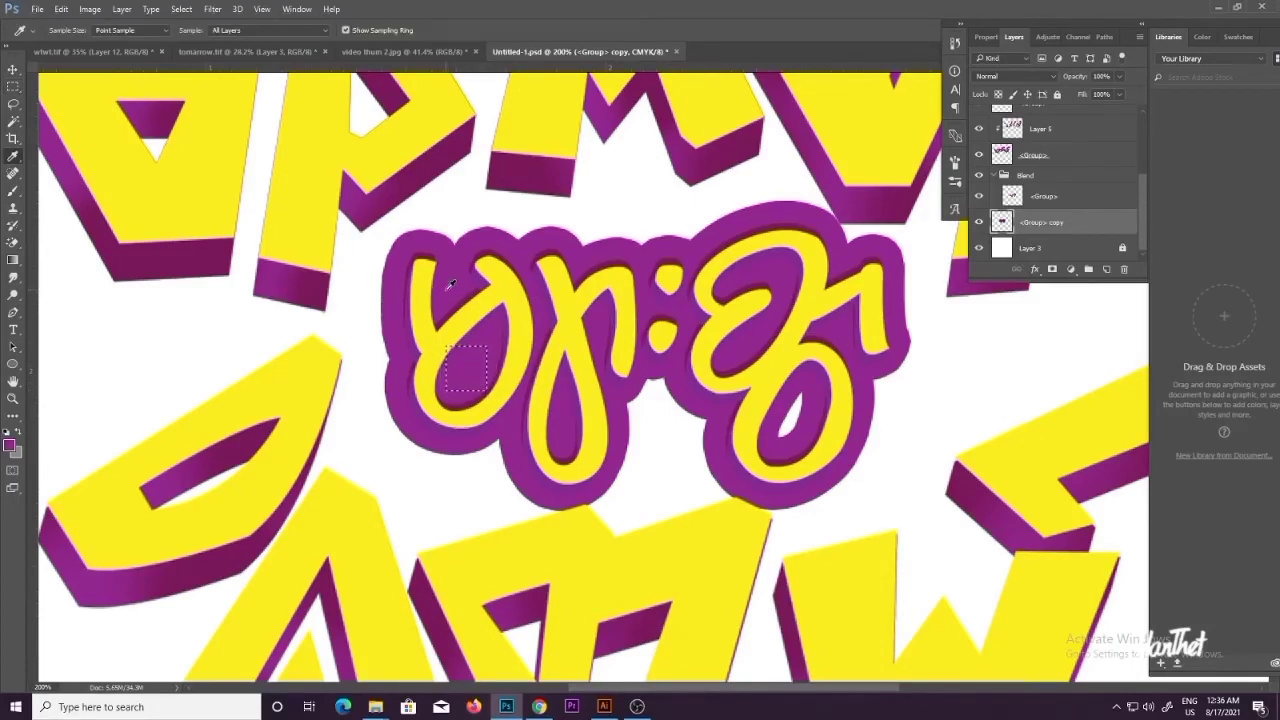
{"action": "key", "text": "m"}
{"action": "left_click_drag", "start_coordinate": [765, 395], "coordinate": [818, 460]}
{"action": "key", "text": "alt+Delete"}
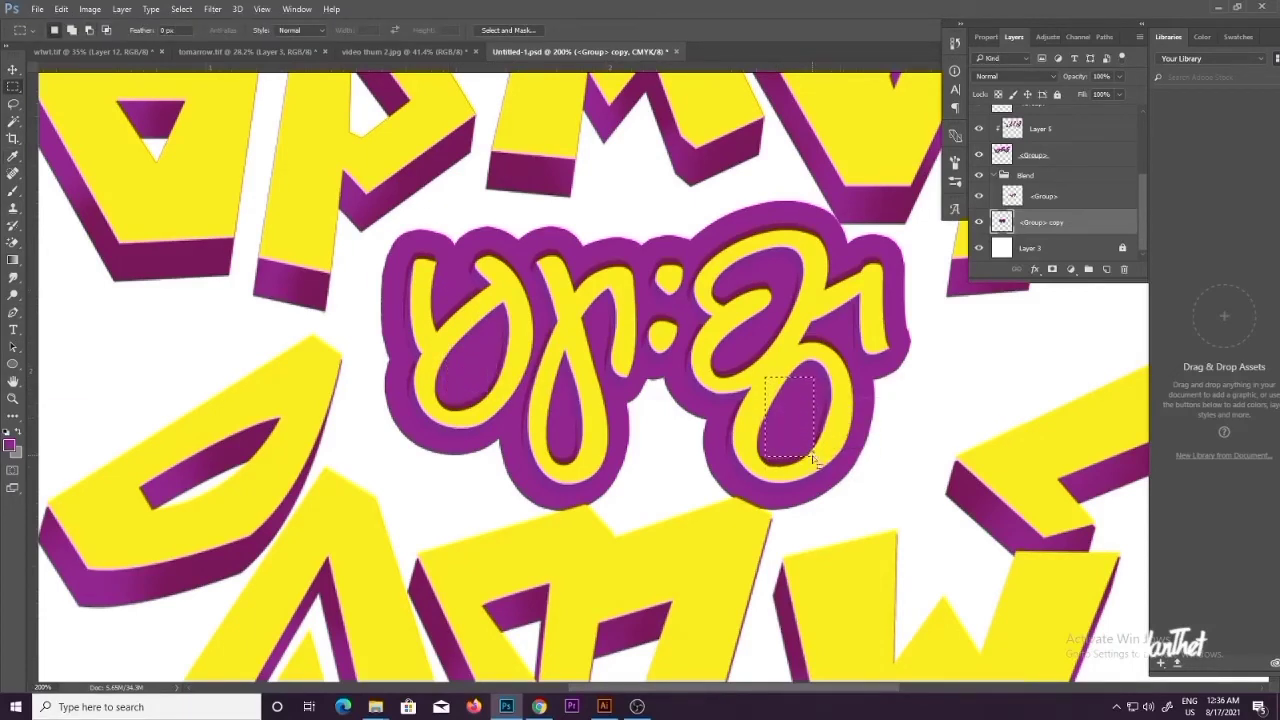
{"action": "left_click_drag", "start_coordinate": [783, 385], "coordinate": [702, 384]}
{"action": "left_click_drag", "start_coordinate": [804, 366], "coordinate": [760, 346]}
{"action": "key", "text": "ctrl+d"}
{"action": "key", "text": "v"}
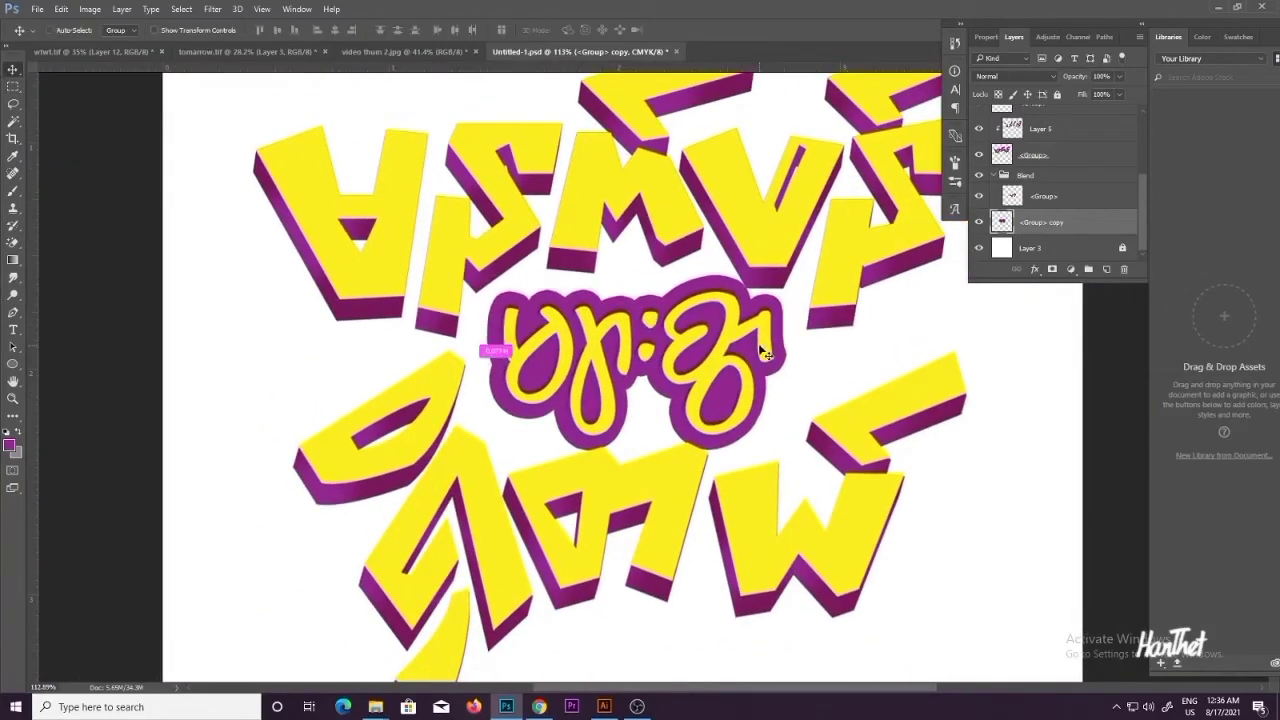
Step: Duplicate the middle word's backing, offset the copy downward, fill it with dark navy, and place it behind the purple backing
{"action": "key", "text": "ctrl+j"}
{"action": "key", "text": "shift+Down"}
{"action": "left_click", "coordinate": [12, 449]}
{"action": "left_click_drag", "start_coordinate": [952, 222], "coordinate": [952, 254]}
{"action": "left_click", "coordinate": [920, 309]}
{"action": "key", "text": "Return"}
{"action": "key", "text": "alt+Delete"}
{"action": "key", "text": "ctrl+bracketleft"}
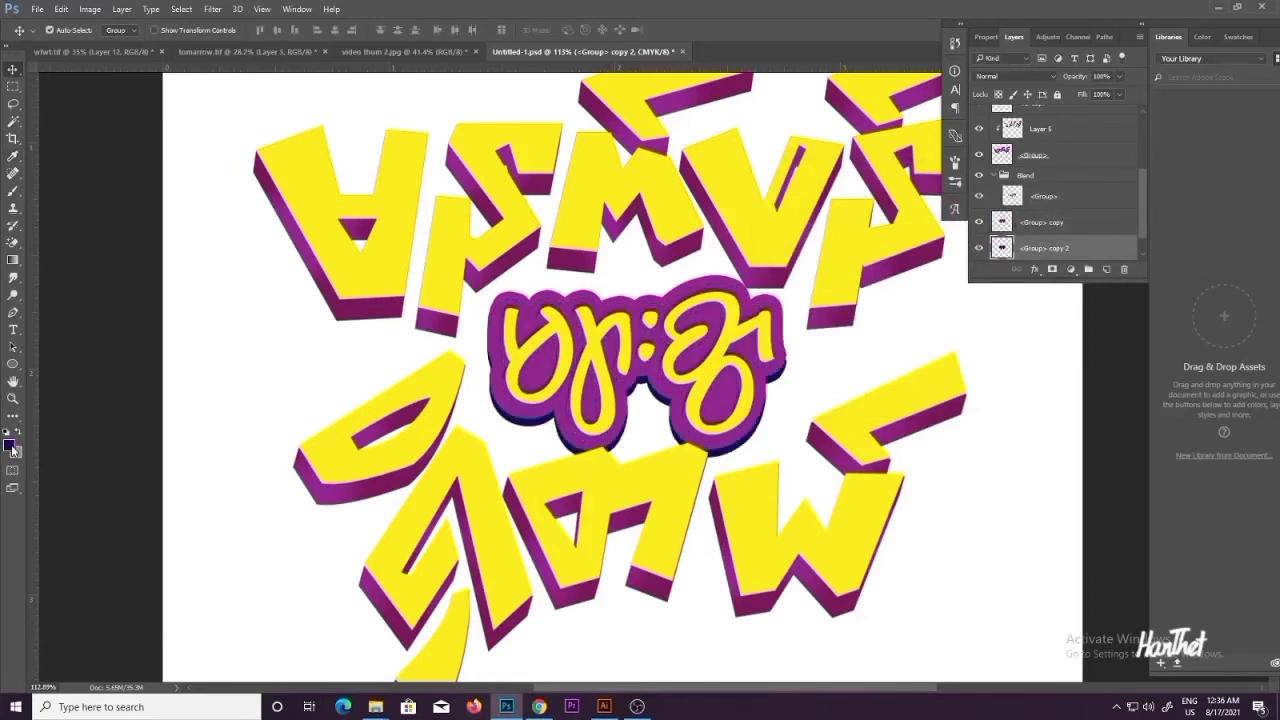
Step: Ungroup the Blend folder and select the middle word's lettering and backing layers
{"action": "left_click", "coordinate": [1027, 176]}
{"action": "key", "text": "ctrl+shift+g"}
{"action": "left_click", "coordinate": [811, 374]}
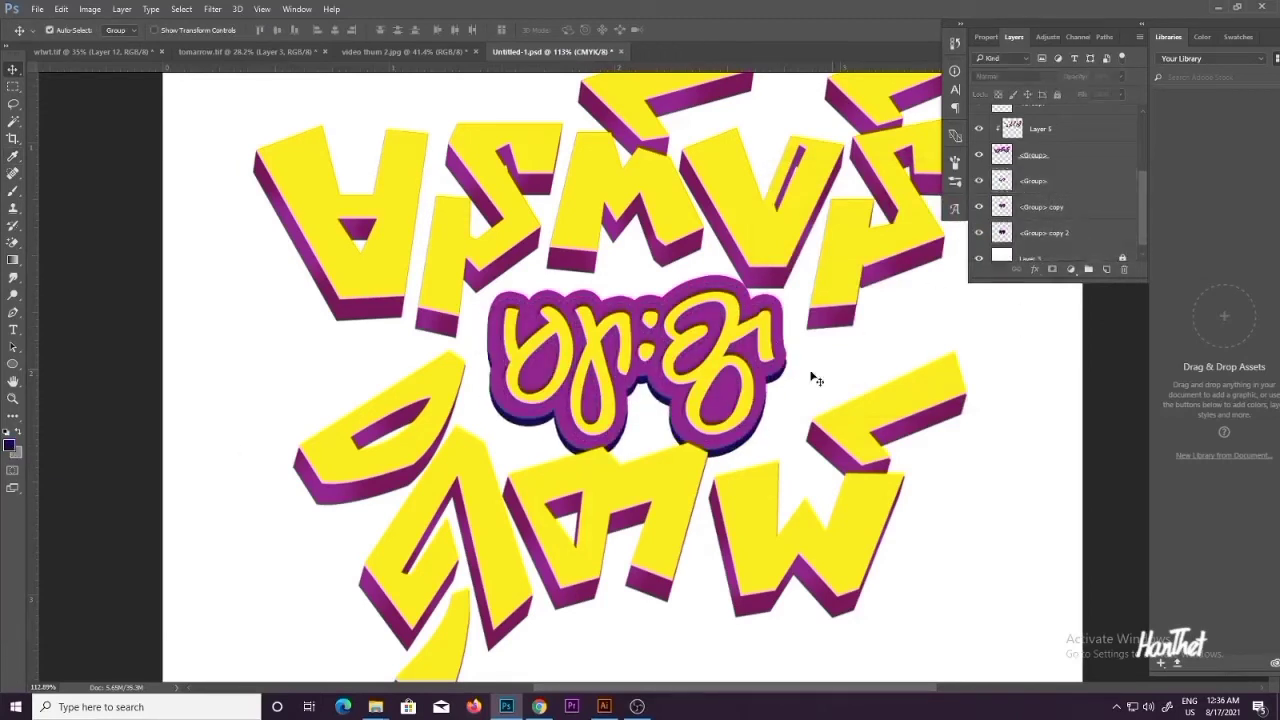
{"action": "left_click", "coordinate": [743, 368]}
{"action": "left_click", "coordinate": [772, 377], "text": "shift"}
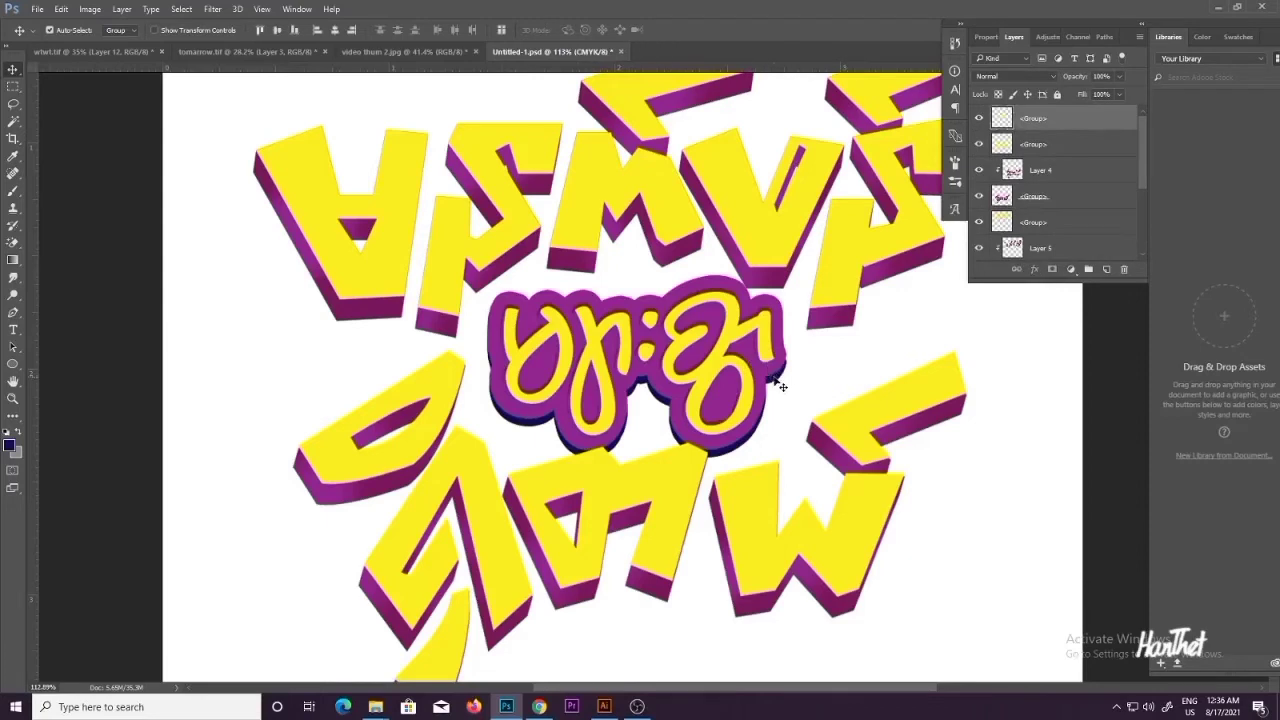
Step: Move the lower line's layers down clear of the middle word, and group the middle word's layers
{"action": "left_click", "coordinate": [978, 172]}
{"action": "left_click", "coordinate": [978, 172]}
{"action": "scroll", "coordinate": [742, 336], "scroll_direction": "down", "scroll_amount": 6}
{"action": "left_click_drag", "start_coordinate": [828, 526], "coordinate": [735, 627]}
{"action": "key", "text": "shift+Down"}
{"action": "key", "text": "shift+Down"}
{"action": "key", "text": "shift+Down"}
{"action": "key", "text": "shift+Down"}
{"action": "key", "text": "shift+Down"}
{"action": "key", "text": "shift+Down"}
{"action": "key", "text": "shift+Down"}
{"action": "key", "text": "shift+Down"}
{"action": "key", "text": "shift+Down"}
{"action": "key", "text": "shift+Down"}
{"action": "key", "text": "shift+Down"}
{"action": "key", "text": "shift+Down"}
{"action": "key", "text": "shift+Down"}
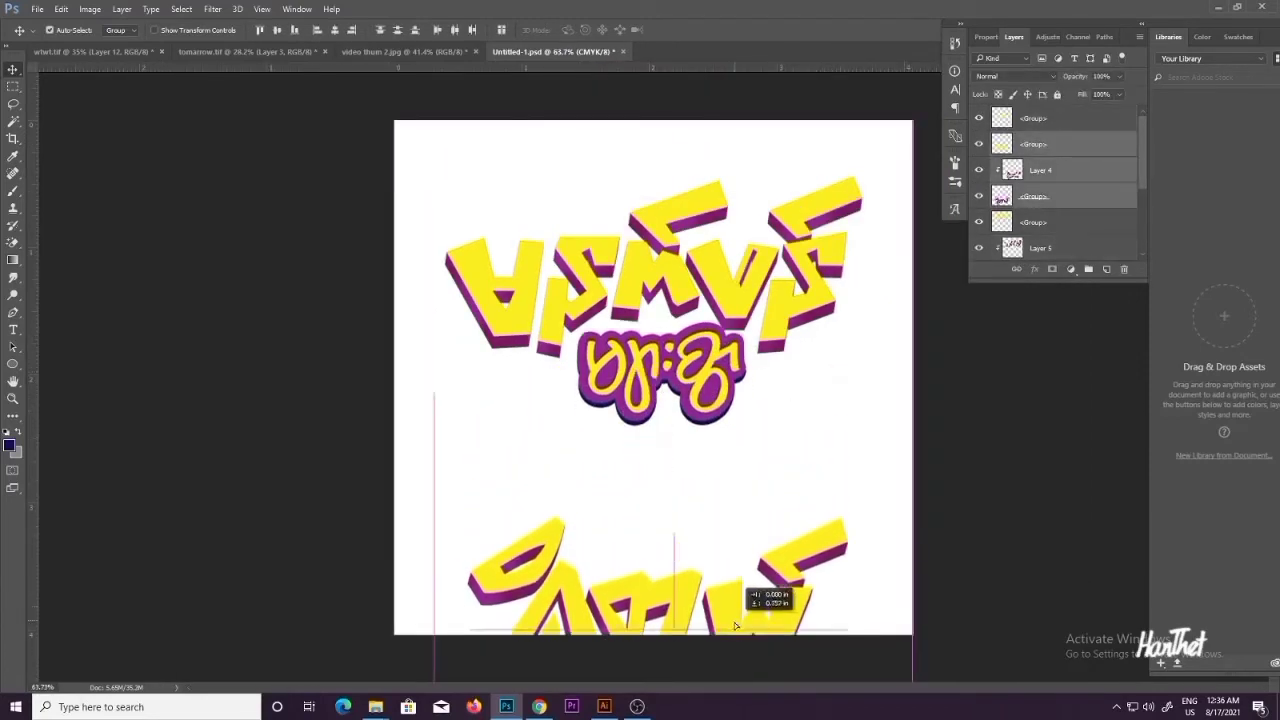
{"action": "left_click_drag", "start_coordinate": [771, 417], "coordinate": [737, 363]}
{"action": "key", "text": "ctrl+g"}
Step: Move the lower line back up beneath the middle word and rotate it slightly counterclockwise with Free Transform
{"action": "left_click_drag", "start_coordinate": [815, 610], "coordinate": [727, 478]}
{"action": "left_click_drag", "start_coordinate": [736, 448], "coordinate": [737, 454]}
{"action": "key", "text": "ctrl+plus"}
{"action": "key", "text": "ctrl+t"}
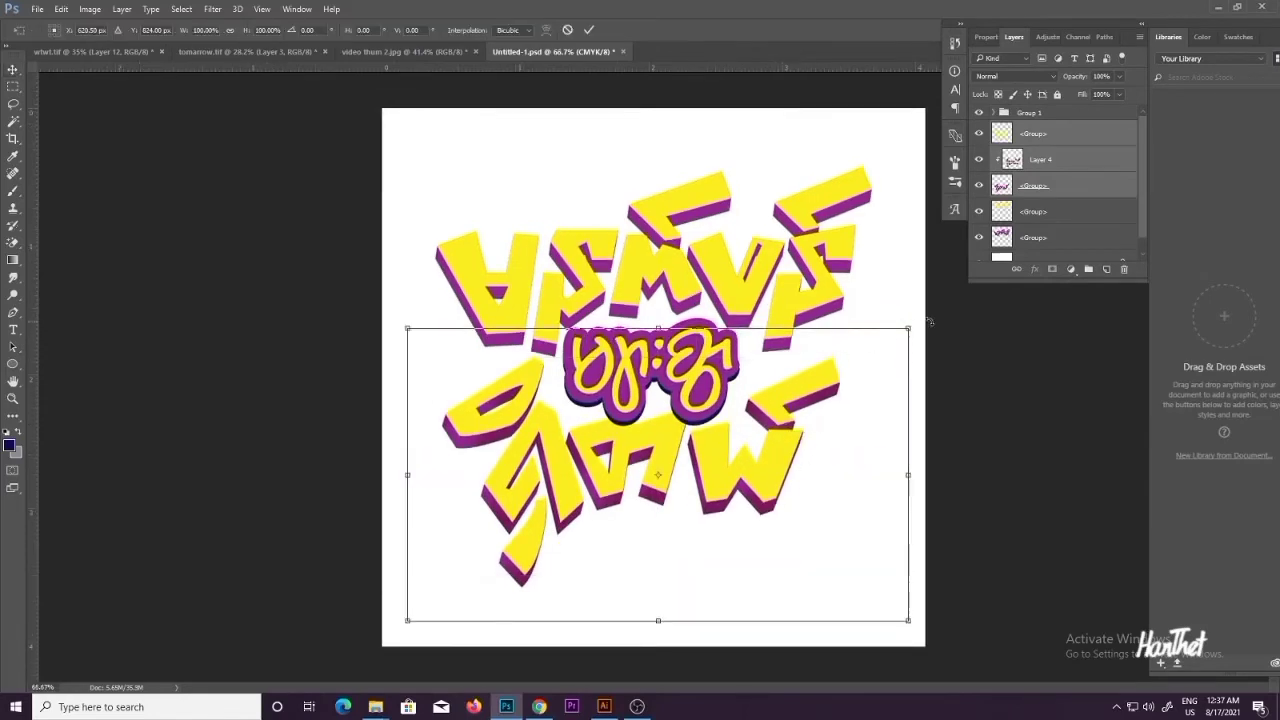
{"action": "left_click_drag", "start_coordinate": [926, 320], "coordinate": [920, 311]}
{"action": "left_click_drag", "start_coordinate": [810, 387], "coordinate": [812, 387]}
{"action": "key", "text": "Return"}
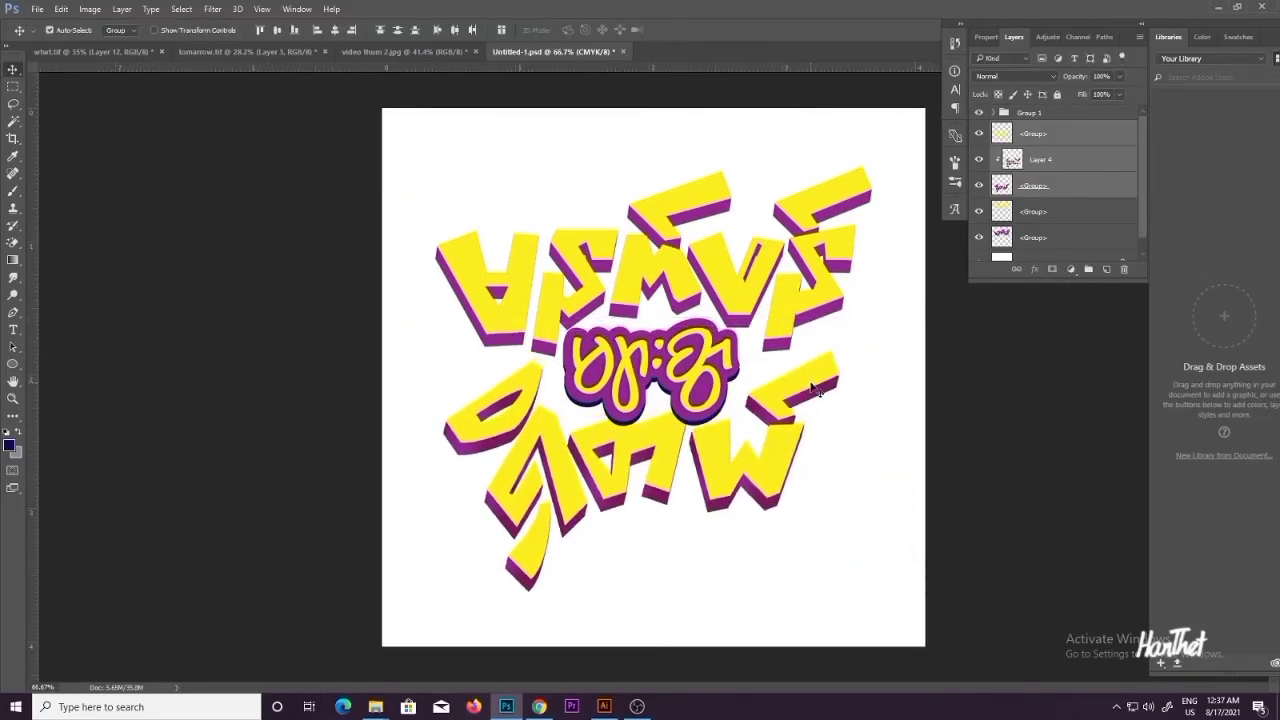
Step: Scale the middle word's group to about 96% with Free Transform and recentre it between the two large lines
{"action": "key", "text": "ctrl+plus"}
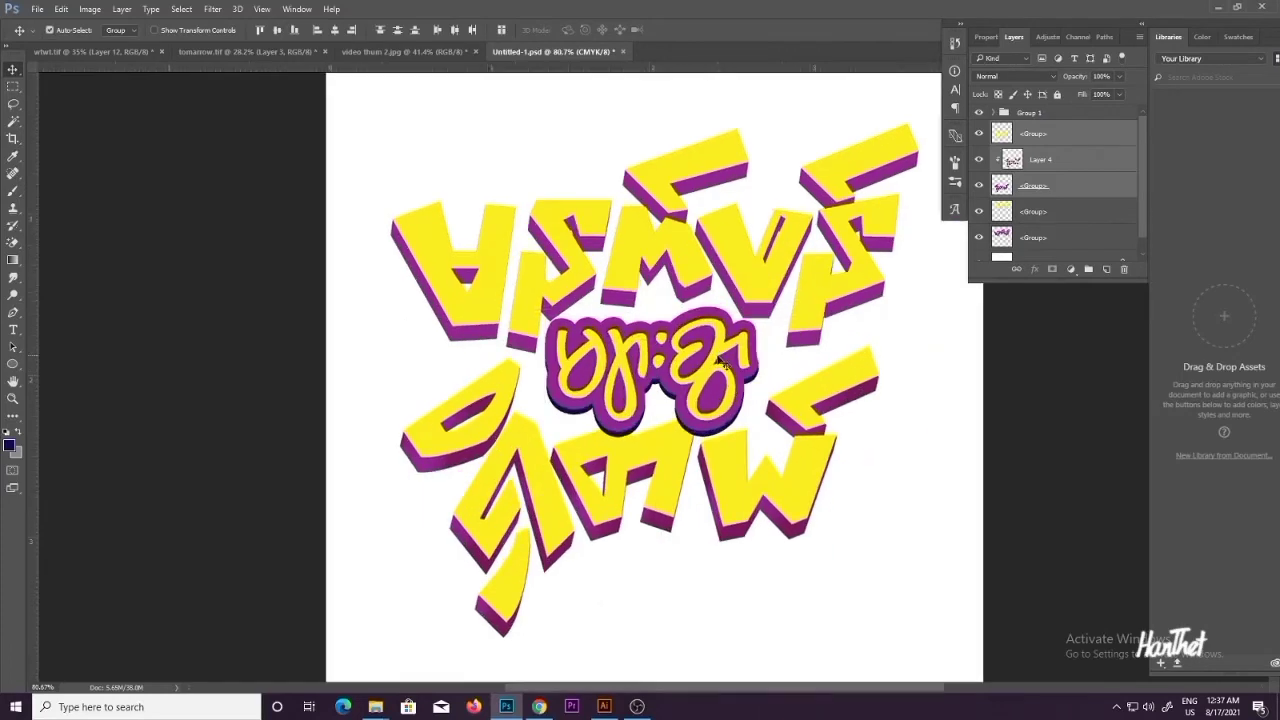
{"action": "left_click", "coordinate": [719, 360]}
{"action": "key", "text": "ctrl+t"}
{"action": "key", "text": "Return"}
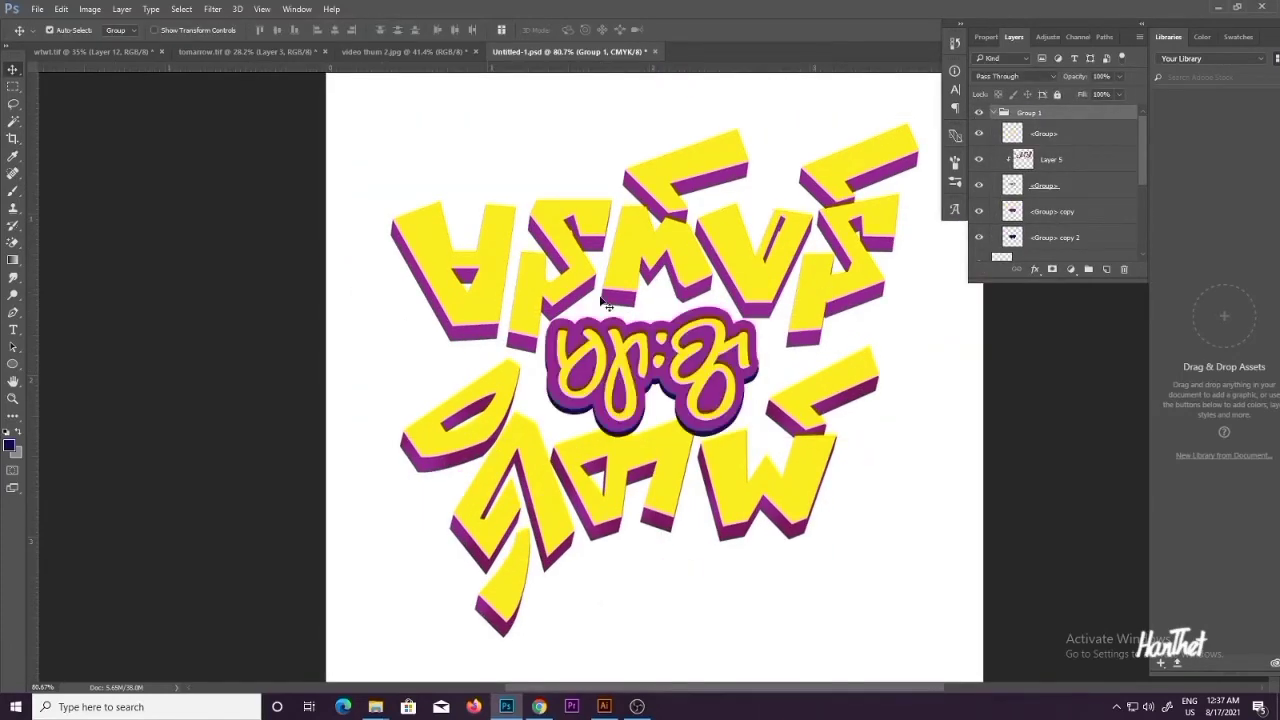
{"action": "key", "text": "ctrl+t"}
{"action": "left_click_drag", "start_coordinate": [355, 119], "coordinate": [376, 133]}
{"action": "left_click_drag", "start_coordinate": [631, 325], "coordinate": [624, 317]}
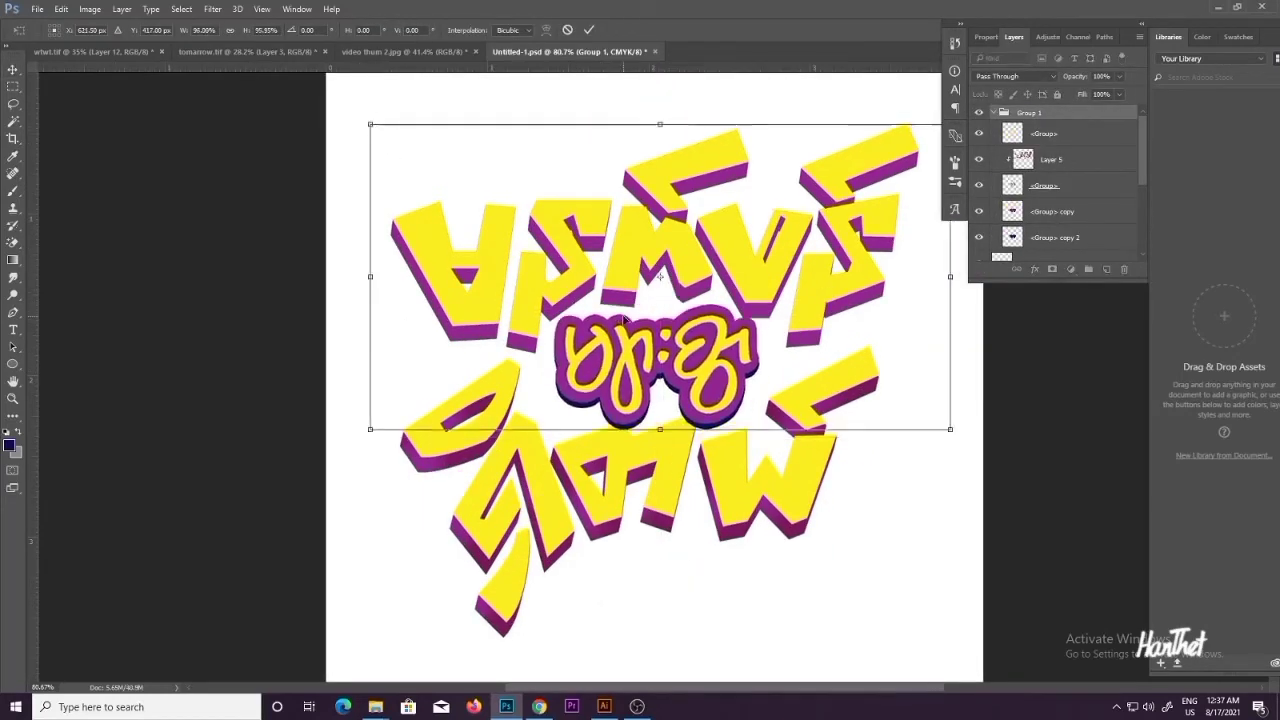
{"action": "key", "text": "Return"}
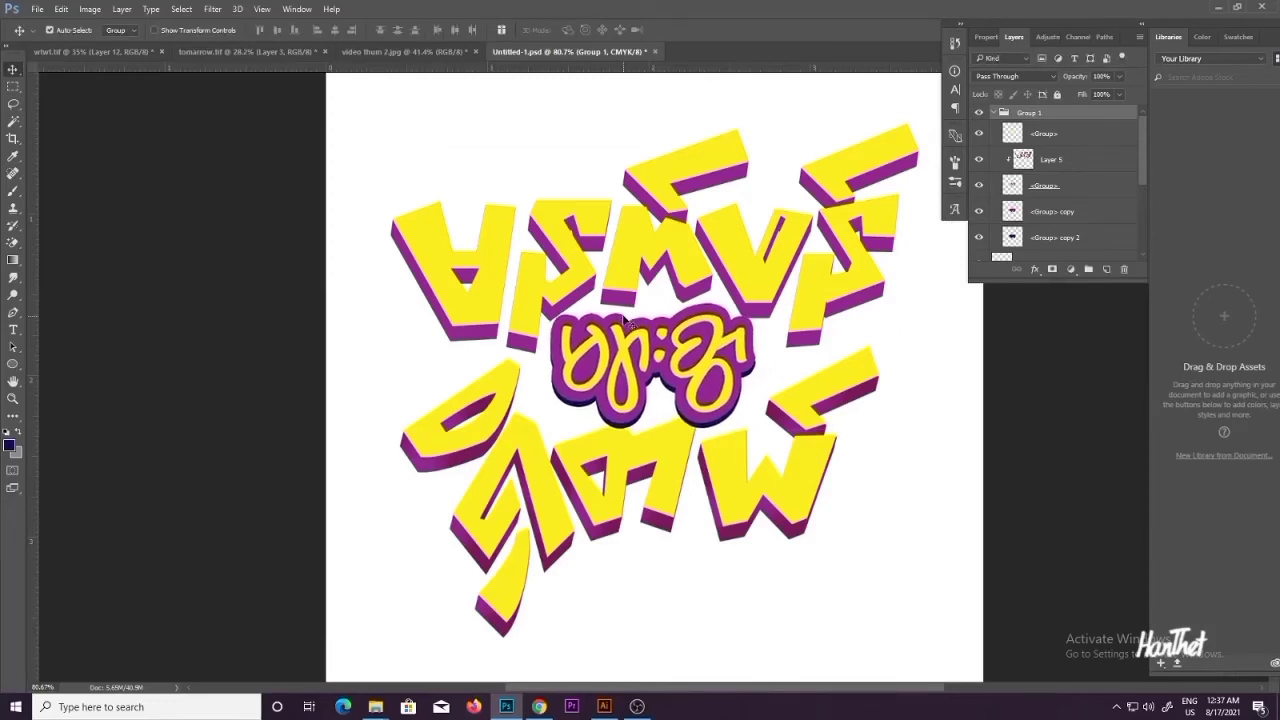
Step: Release the shading layer Layer 5 from its clipping mask inside the middle word's group
{"action": "left_click", "coordinate": [625, 320]}
{"action": "left_click", "coordinate": [979, 235]}
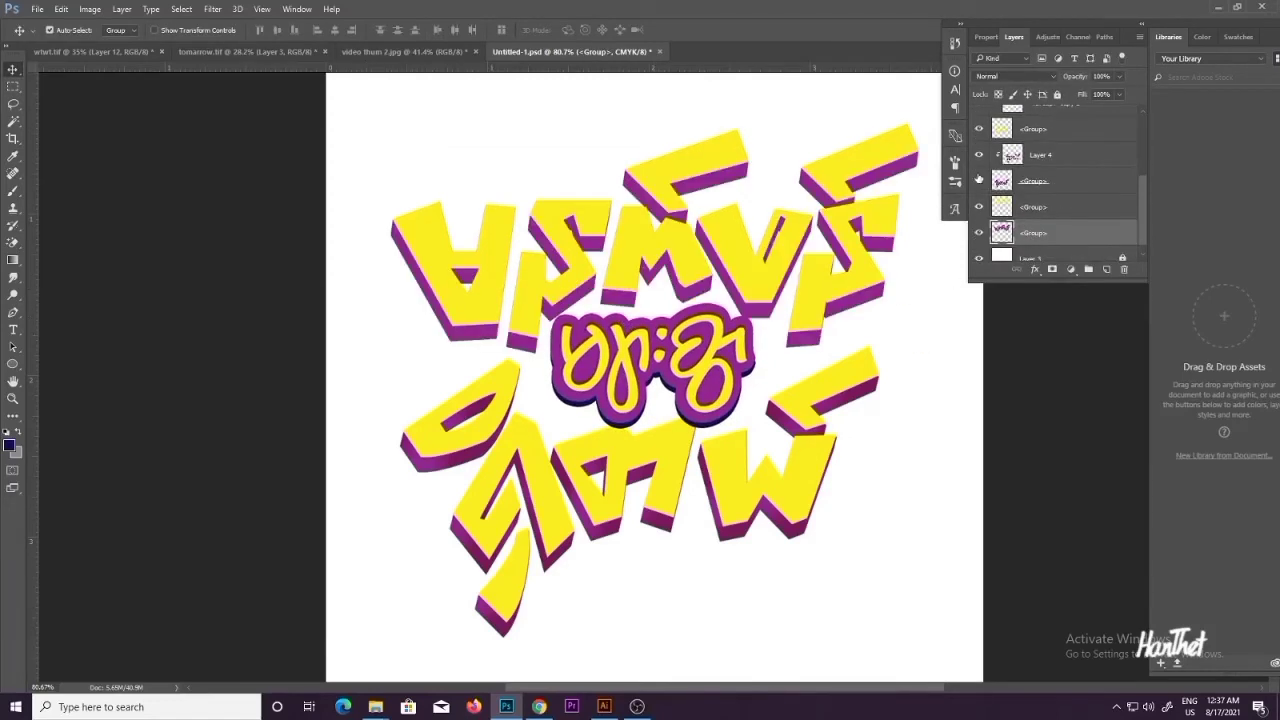
{"action": "scroll", "coordinate": [1001, 215], "scroll_direction": "up", "scroll_amount": 3}
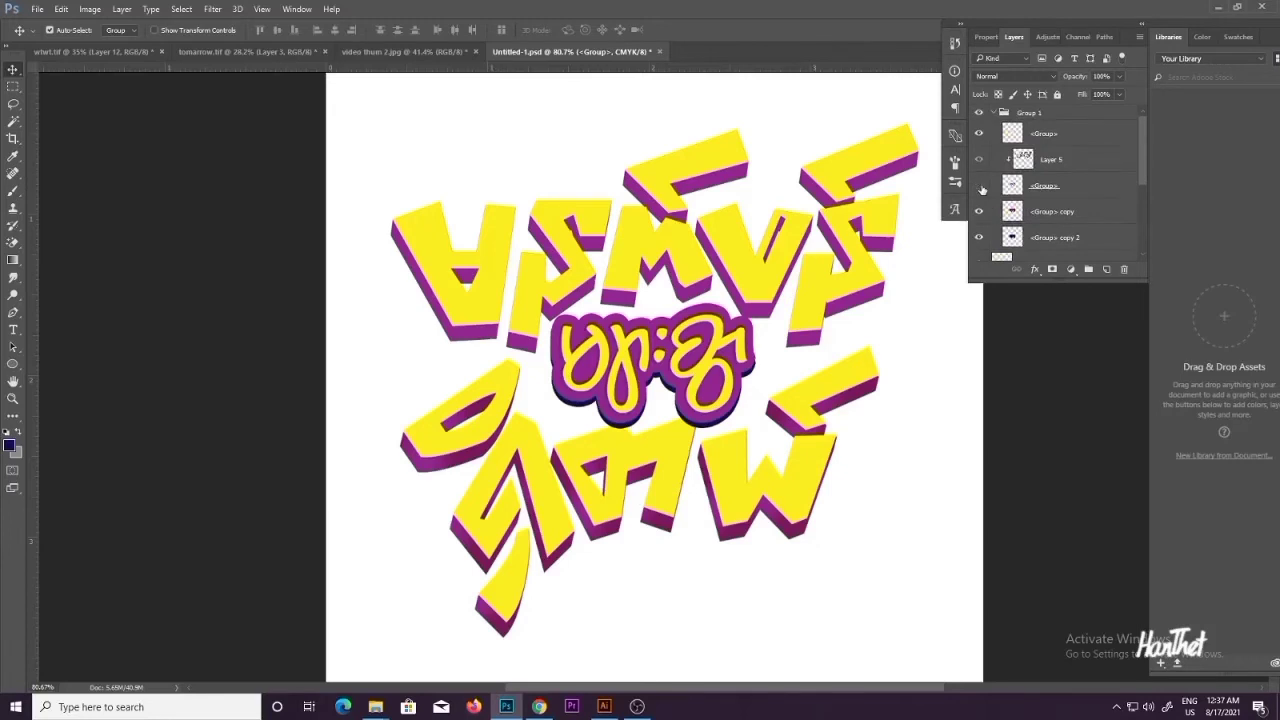
{"action": "left_click", "coordinate": [1027, 161]}
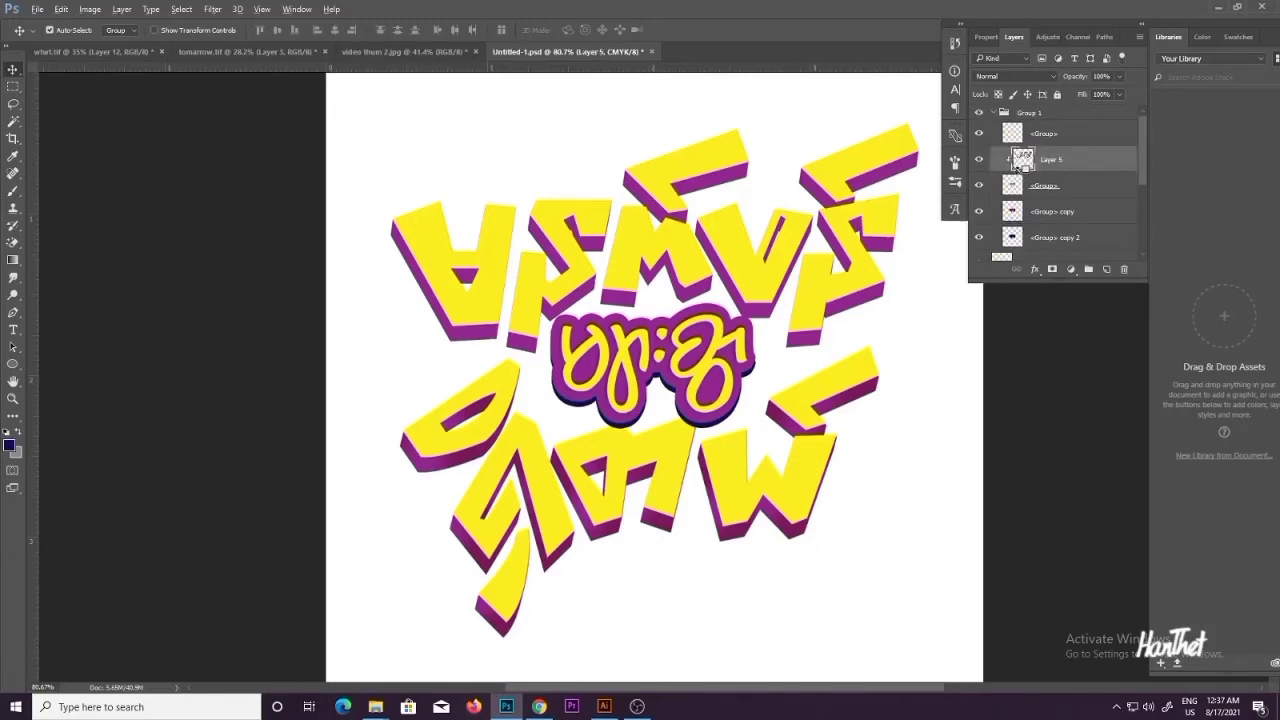
{"action": "left_click", "coordinate": [1049, 171], "text": "alt"}
Step: Move Layer 5 below the upper line's yellow lettering and clip it to that line's purple extrusion layer
{"action": "scroll", "coordinate": [1067, 166], "scroll_direction": "down", "scroll_amount": 4}
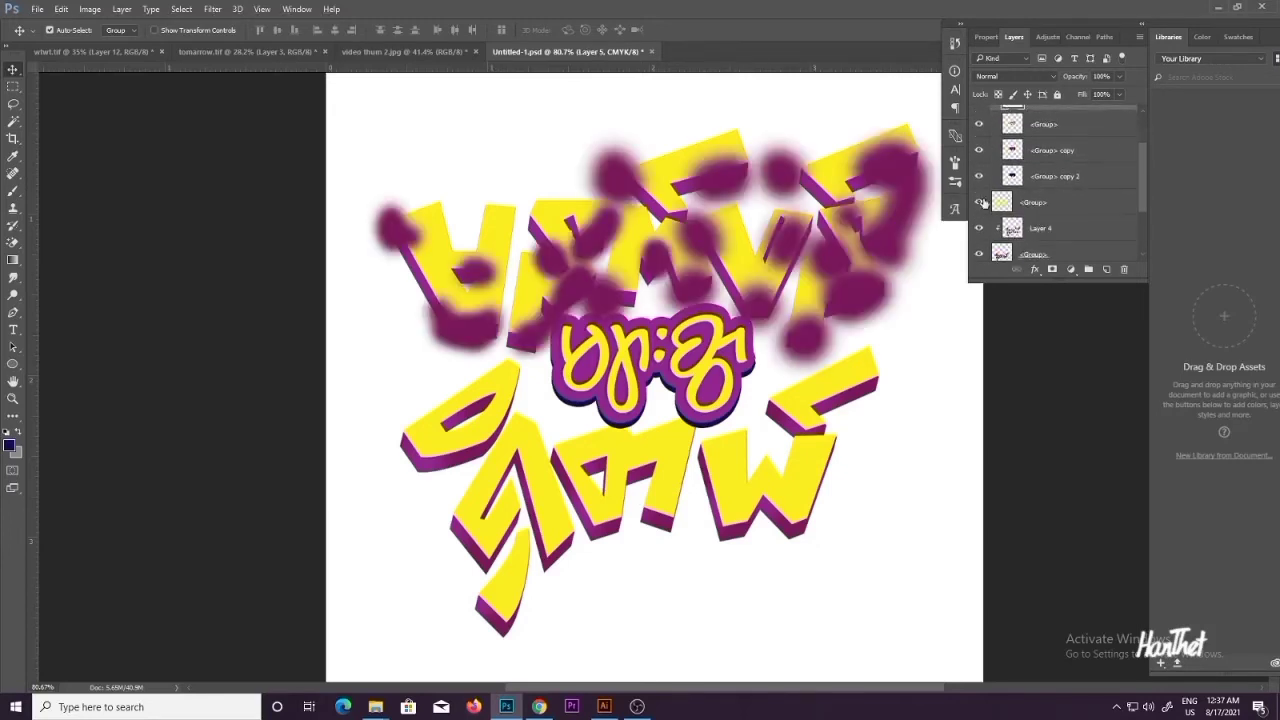
{"action": "left_click", "coordinate": [981, 203]}
{"action": "left_click", "coordinate": [981, 203]}
{"action": "left_click", "coordinate": [908, 135]}
{"action": "scroll", "coordinate": [1062, 180], "scroll_direction": "up", "scroll_amount": 3}
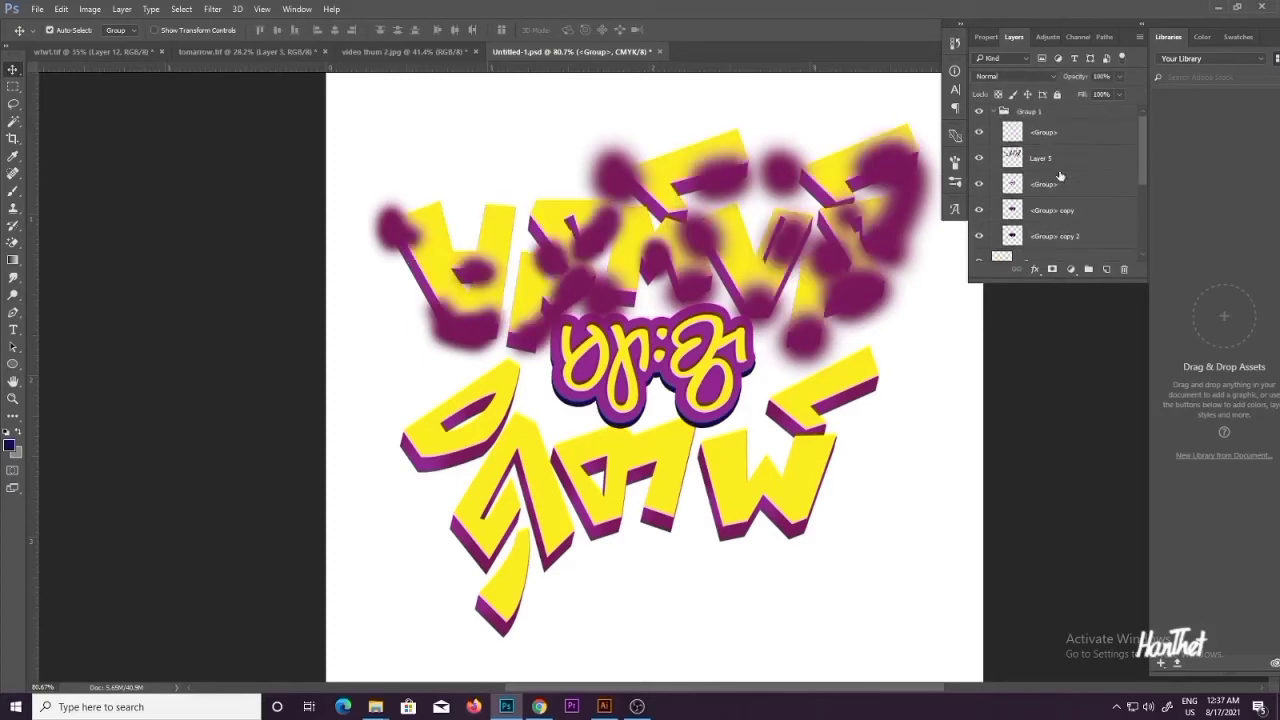
{"action": "left_click_drag", "start_coordinate": [1076, 160], "coordinate": [1080, 239]}
{"action": "scroll", "coordinate": [1060, 205], "scroll_direction": "down", "scroll_amount": 3}
{"action": "left_click_drag", "start_coordinate": [1046, 192], "coordinate": [1042, 242]}
{"action": "left_click", "coordinate": [1024, 234], "text": "alt"}
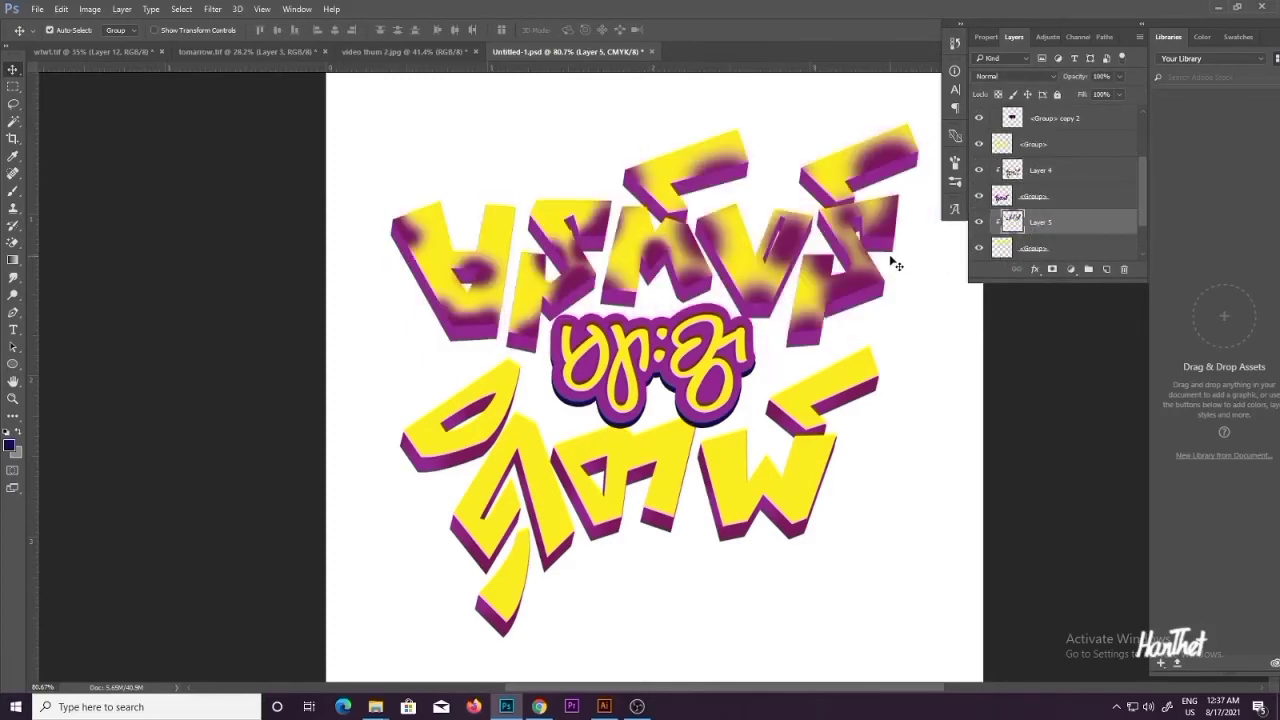
{"action": "key", "text": "ctrl+z"}
{"action": "scroll", "coordinate": [1020, 243], "scroll_direction": "down", "scroll_amount": 1}
{"action": "left_click_drag", "start_coordinate": [1011, 212], "coordinate": [1025, 240]}
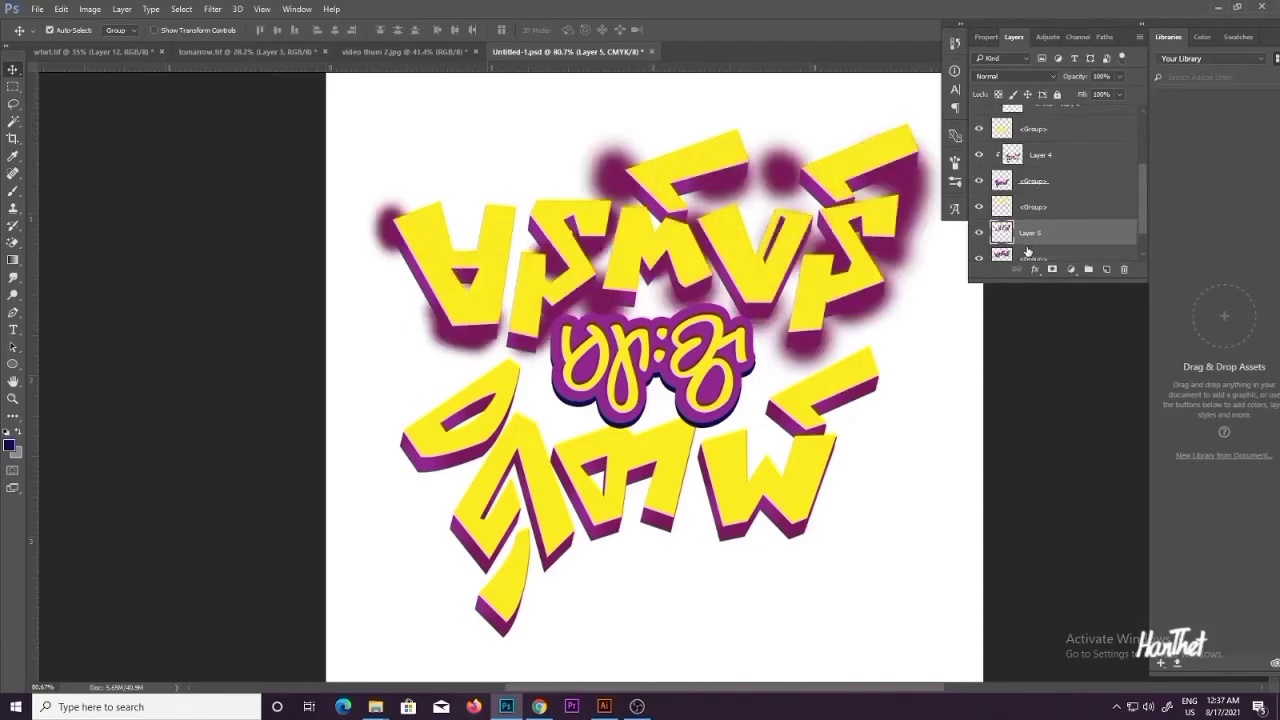
{"action": "scroll", "coordinate": [762, 298], "scroll_direction": "down", "scroll_amount": 2}
Step: Select the lower line's layers and nudge them up and slightly left, closer to the middle word
{"action": "scroll", "coordinate": [762, 298], "scroll_direction": "down", "scroll_amount": 5}
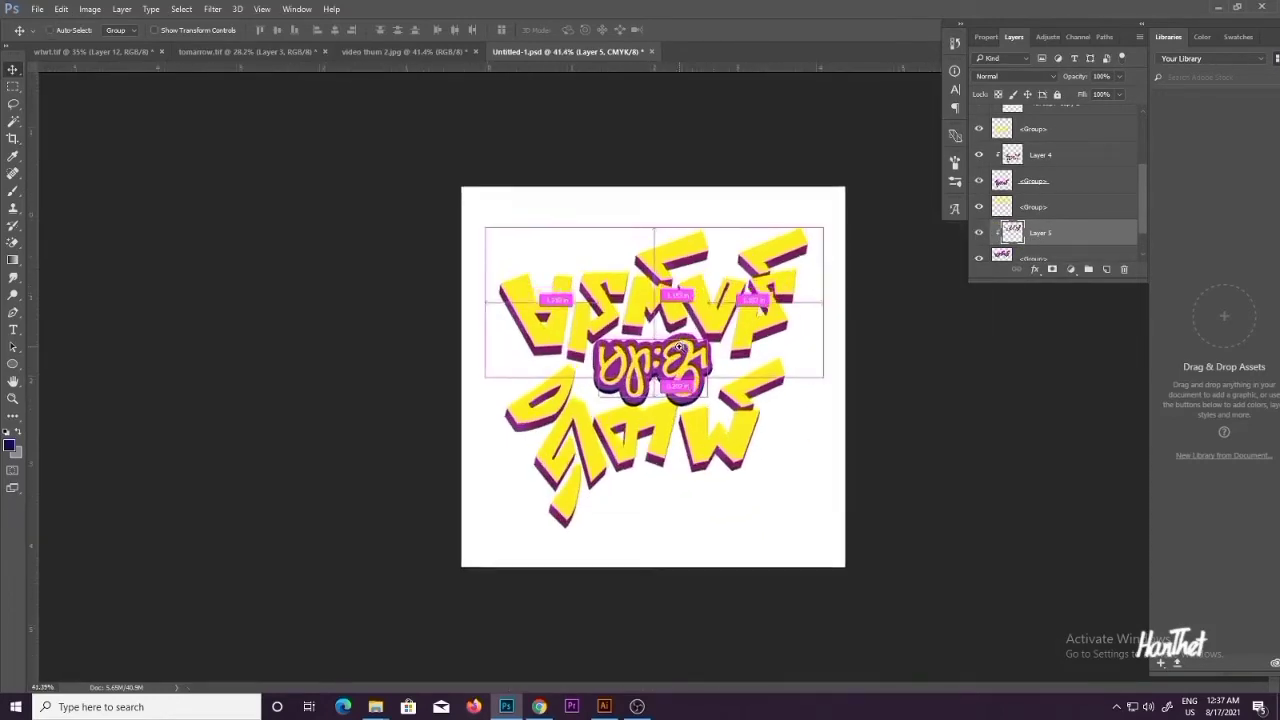
{"action": "scroll", "coordinate": [764, 300], "scroll_direction": "up", "scroll_amount": 2}
{"action": "left_click_drag", "start_coordinate": [787, 492], "coordinate": [746, 467]}
{"action": "key", "text": "Up"}
{"action": "key", "text": "Up"}
{"action": "key", "text": "Up"}
{"action": "key", "text": "Up"}
{"action": "key", "text": "Up"}
{"action": "key", "text": "Up"}
{"action": "key", "text": "Up"}
{"action": "key", "text": "Up"}
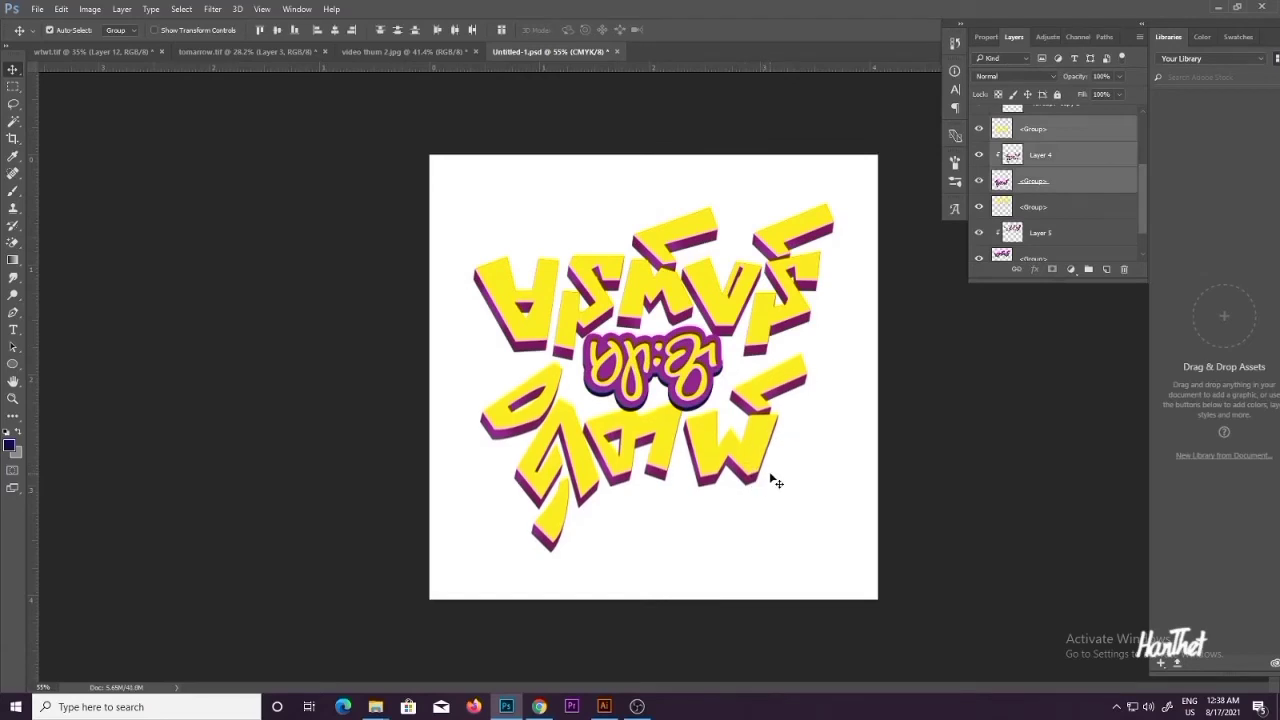
{"action": "key", "text": "Left"}
{"action": "key", "text": "Left"}
{"action": "key", "text": "Left"}
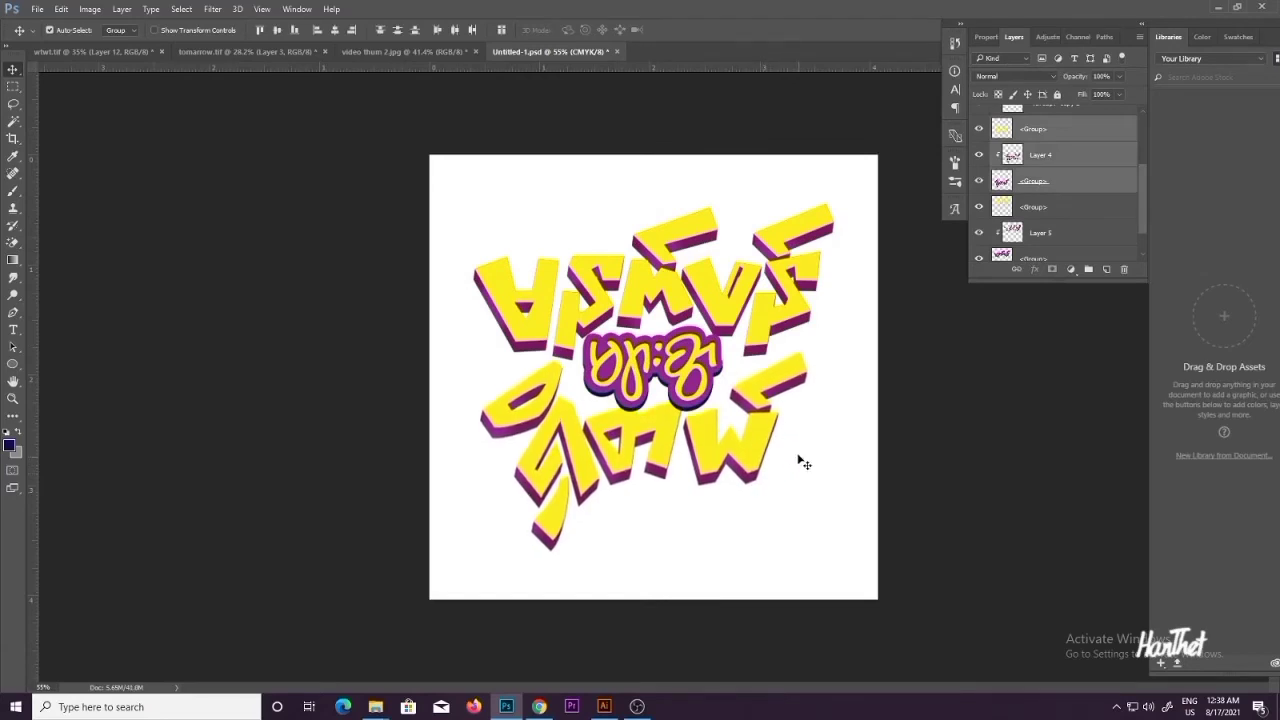
Step: Group all the lettering layers, duplicate the group and merge the duplicate into a single layer
{"action": "scroll", "coordinate": [800, 457], "scroll_direction": "down", "scroll_amount": 2}
{"action": "scroll", "coordinate": [750, 400], "scroll_direction": "up", "scroll_amount": 4}
{"action": "scroll", "coordinate": [846, 417], "scroll_direction": "down", "scroll_amount": 1}
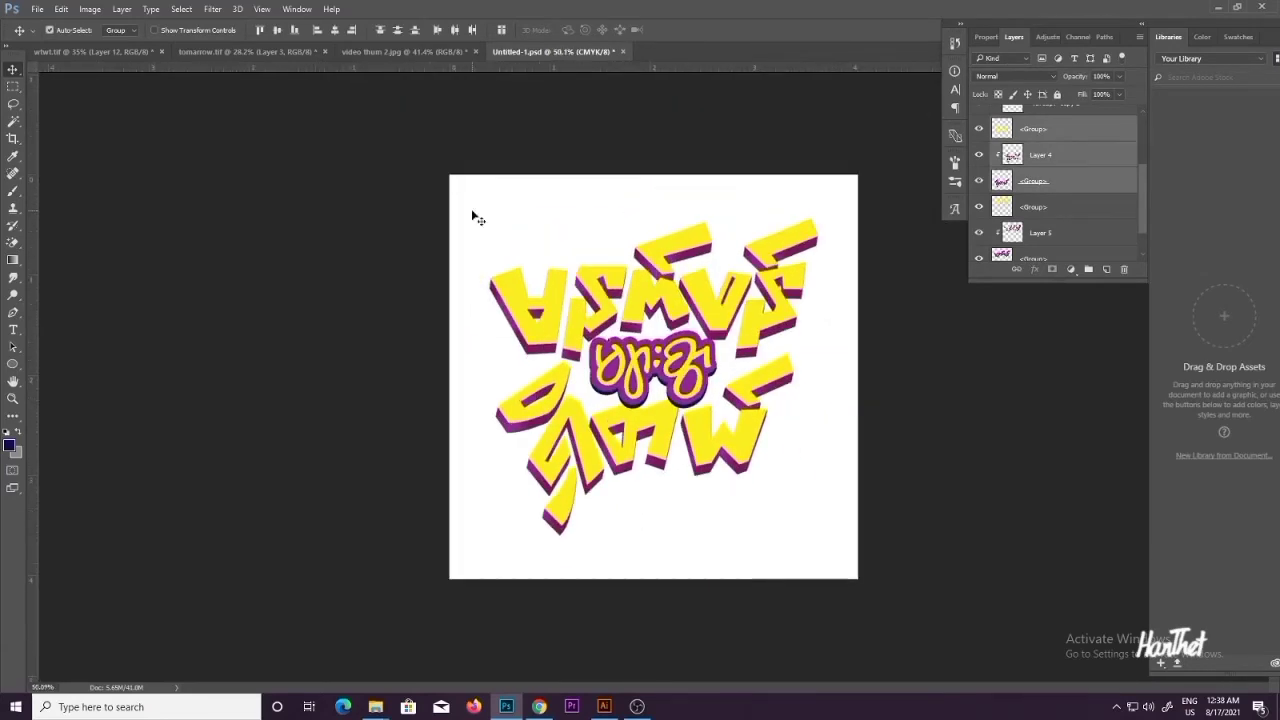
{"action": "key", "text": "ctrl+alt+a"}
{"action": "key", "text": "ctrl+g"}
{"action": "left_click", "coordinate": [980, 114]}
{"action": "left_click", "coordinate": [980, 114]}
{"action": "left_click_drag", "start_coordinate": [1056, 113], "coordinate": [1106, 269]}
{"action": "key", "text": "ctrl+e"}
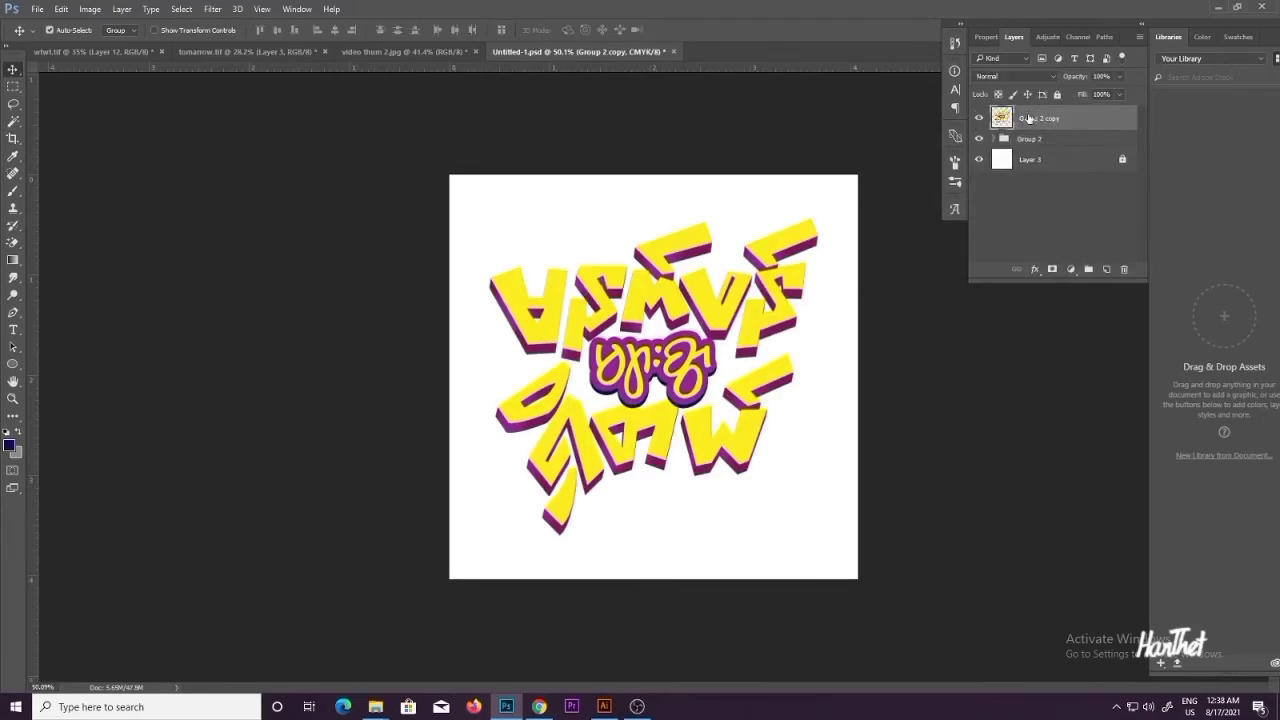
Step: Fill the merged copy's opaque pixels with the dark navy foreground colour
{"action": "right_click", "coordinate": [1025, 118]}
{"action": "left_click", "coordinate": [726, 174]}
{"action": "key", "text": "alt+shift+BackSpace"}
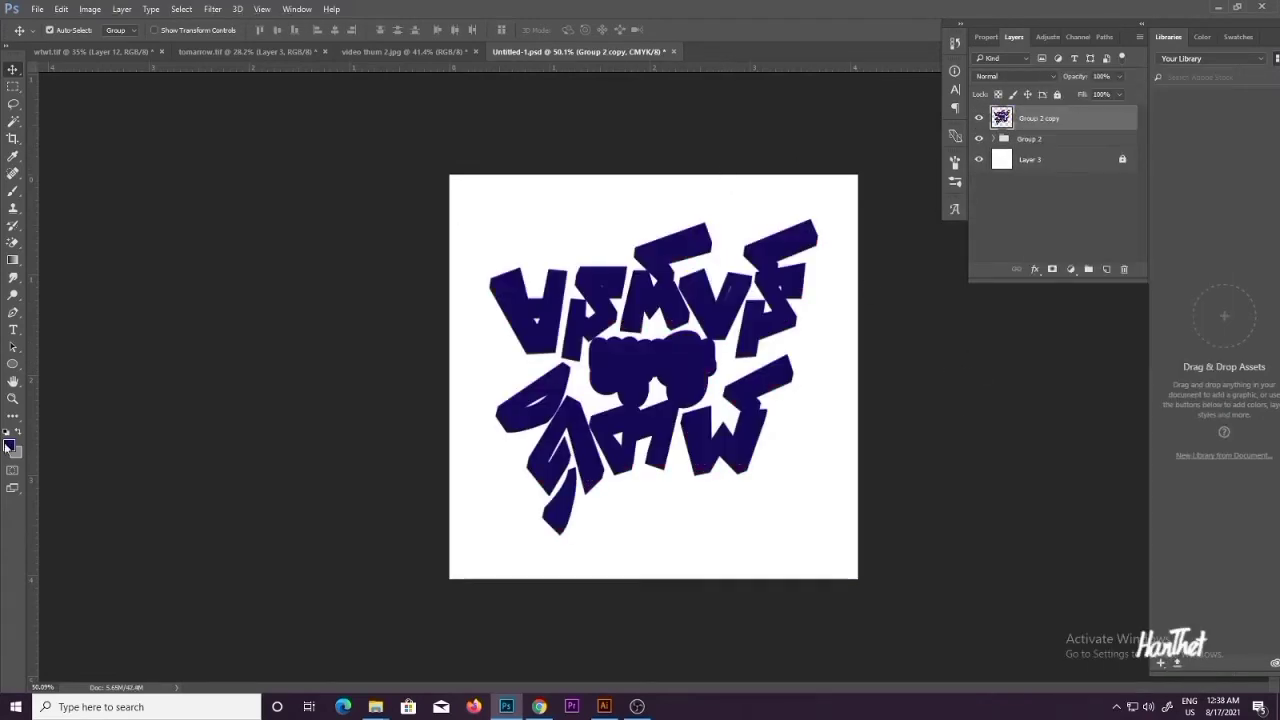
Step: Set the foreground colour to orange #c37124 and fill the merged copy's opaque pixels with it
{"action": "left_click", "coordinate": [8, 445]}
{"action": "type", "text": "0"}
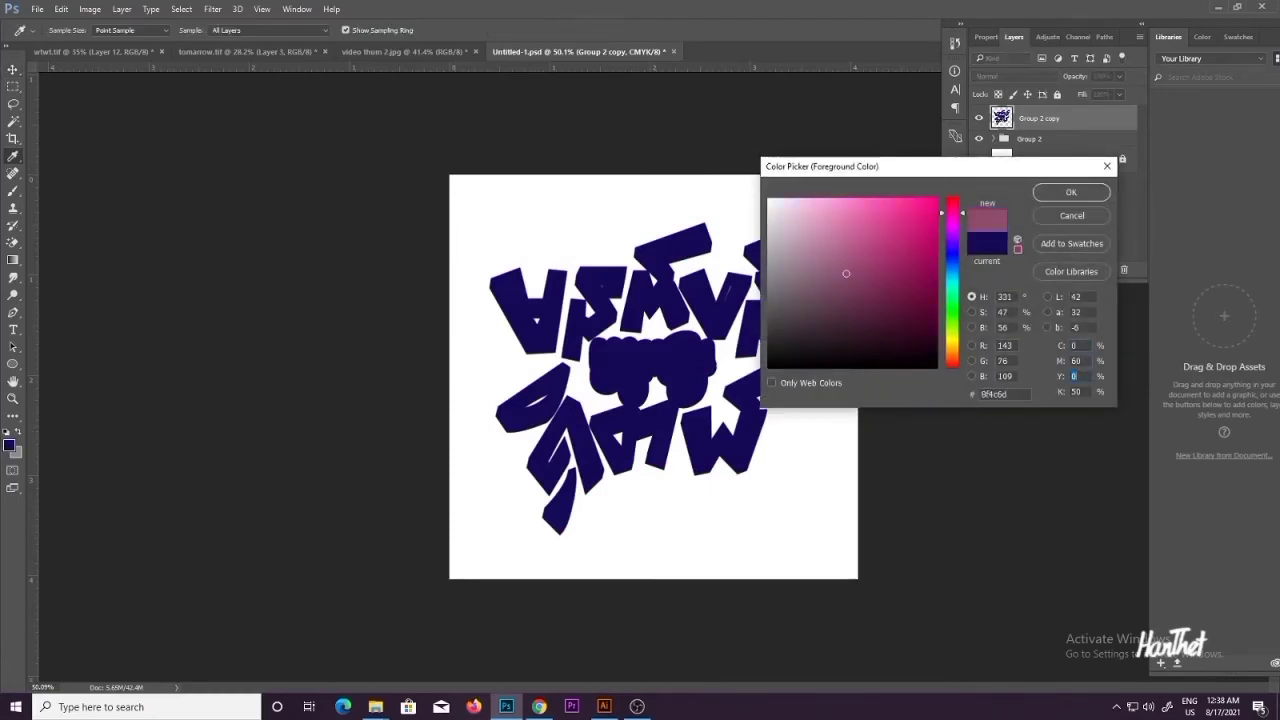
{"action": "type", "text": "100"}
{"action": "key", "text": "Tab"}
{"action": "type", "text": "0"}
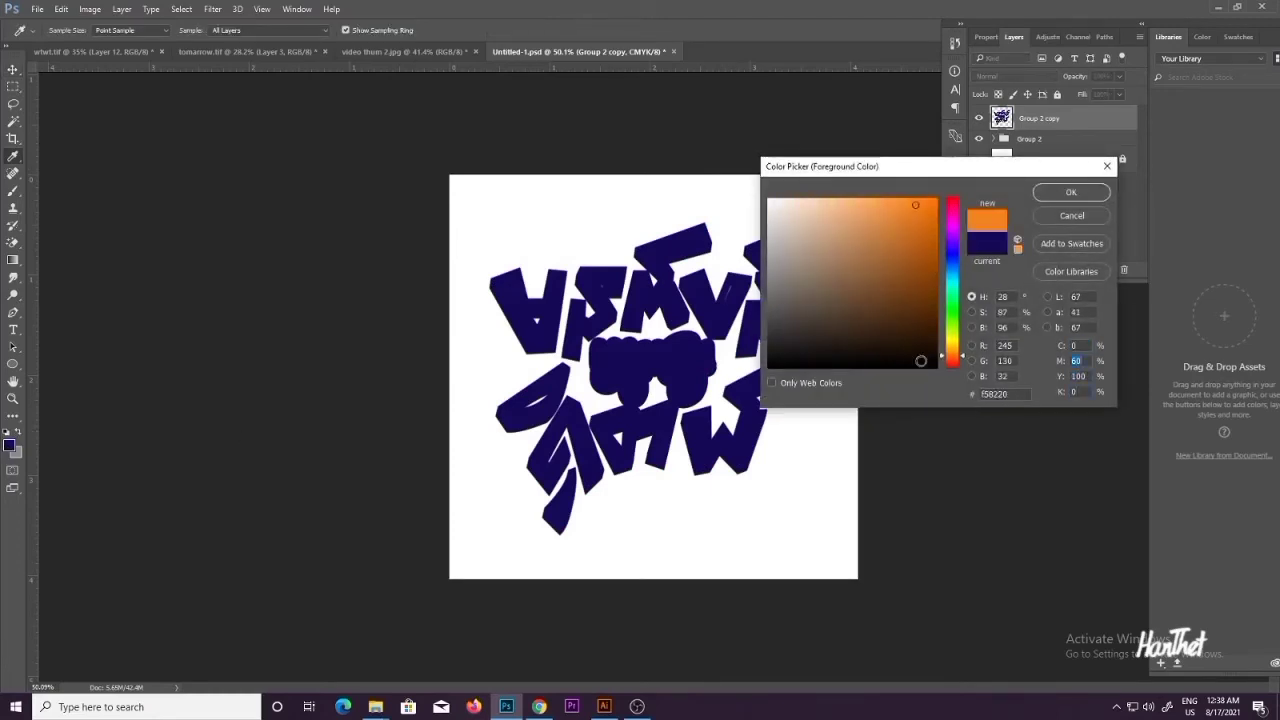
{"action": "key", "text": "Return"}
{"action": "key", "text": "alt+shift+BackSpace"}
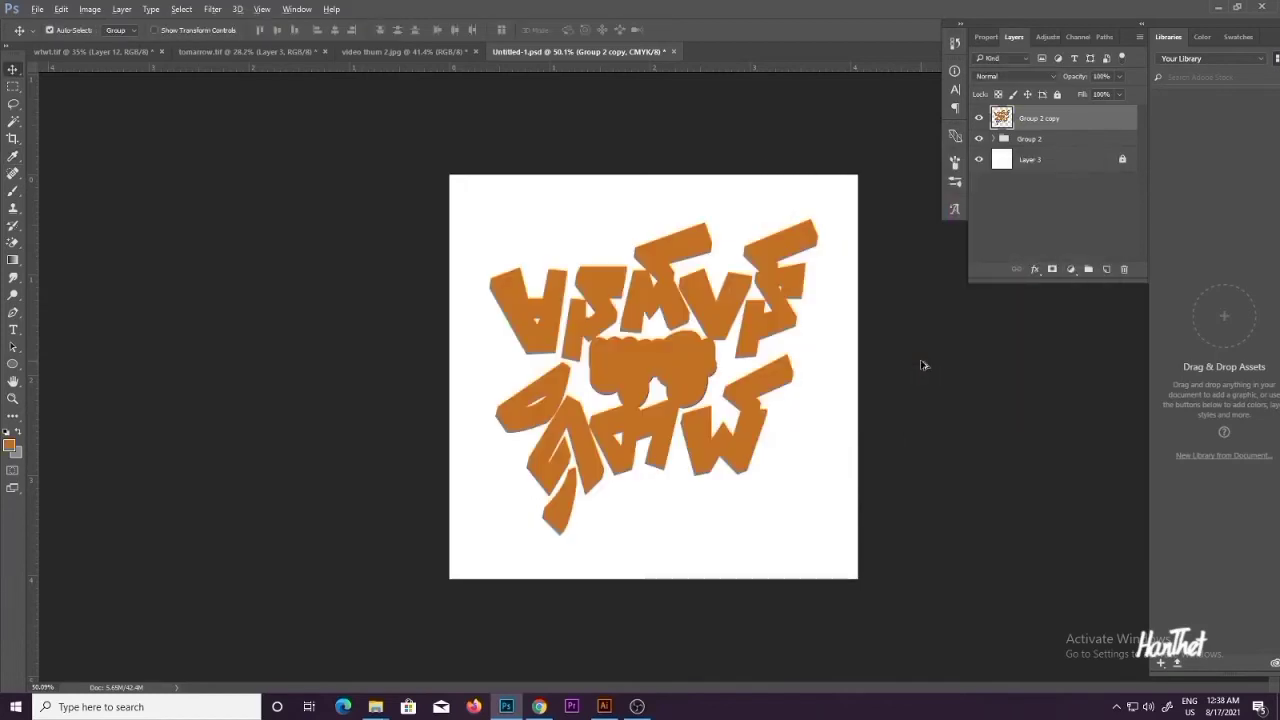
Step: Move the orange silhouette layer beneath Group 2 in the layer stack
{"action": "right_click", "coordinate": [1026, 124]}
{"action": "left_click", "coordinate": [1080, 80]}
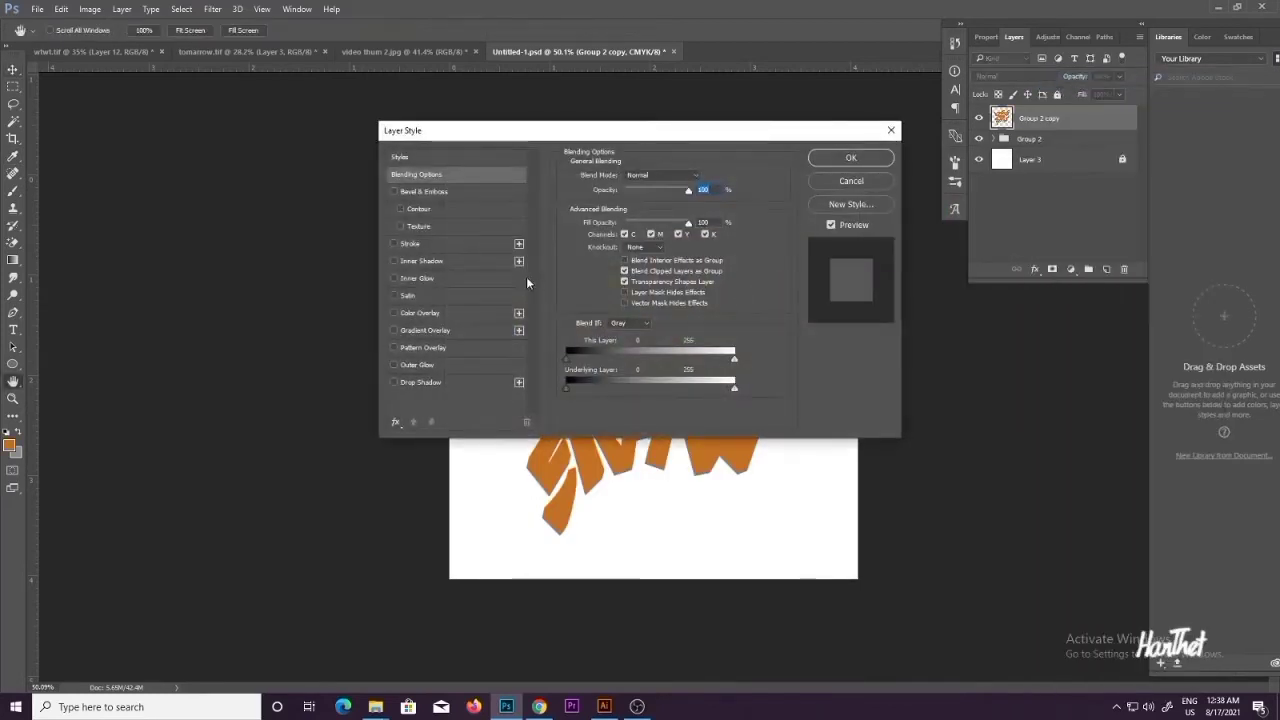
{"action": "left_click", "coordinate": [891, 131]}
{"action": "left_click_drag", "start_coordinate": [1037, 121], "coordinate": [1037, 149]}
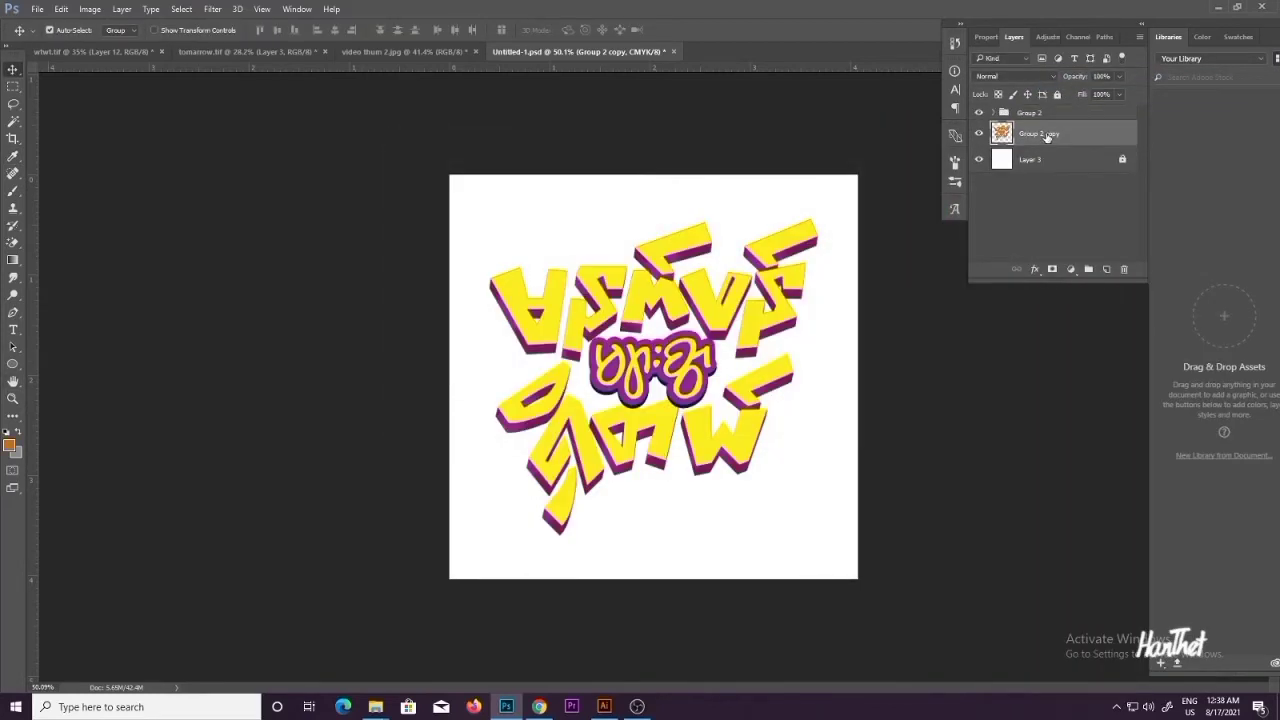
Step: Add an 18 px outside stroke in purple #92278f to the orange silhouette layer
{"action": "right_click", "coordinate": [1047, 137]}
{"action": "left_click", "coordinate": [1083, 80]}
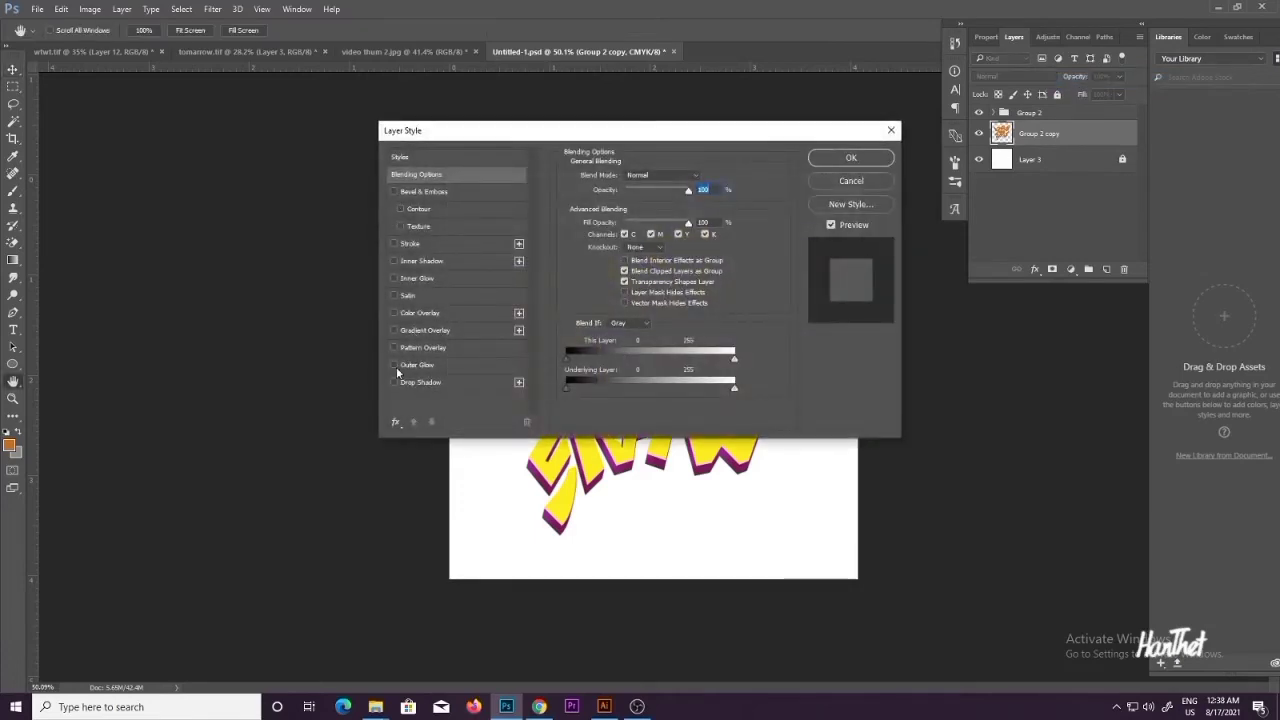
{"action": "left_click", "coordinate": [393, 243]}
{"action": "left_click_drag", "start_coordinate": [563, 130], "coordinate": [969, 211]}
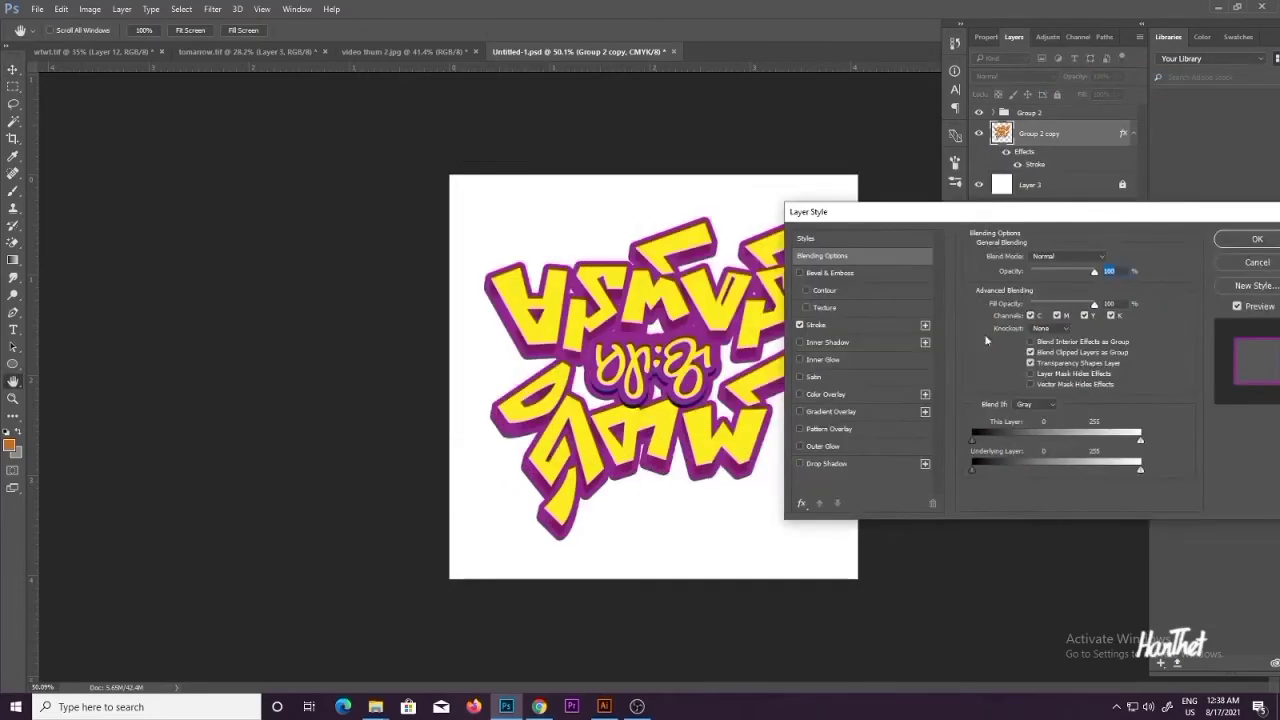
{"action": "left_click", "coordinate": [847, 327]}
{"action": "left_click", "coordinate": [1004, 356]}
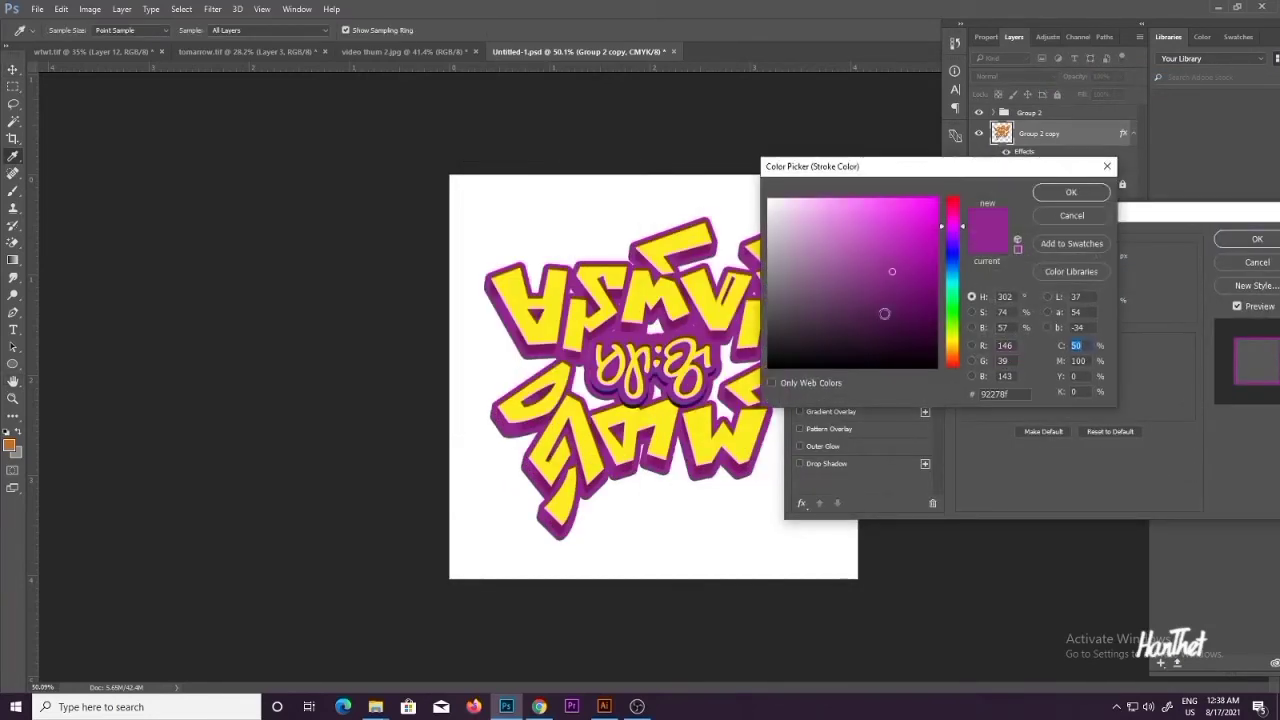
{"action": "left_click", "coordinate": [1068, 193]}
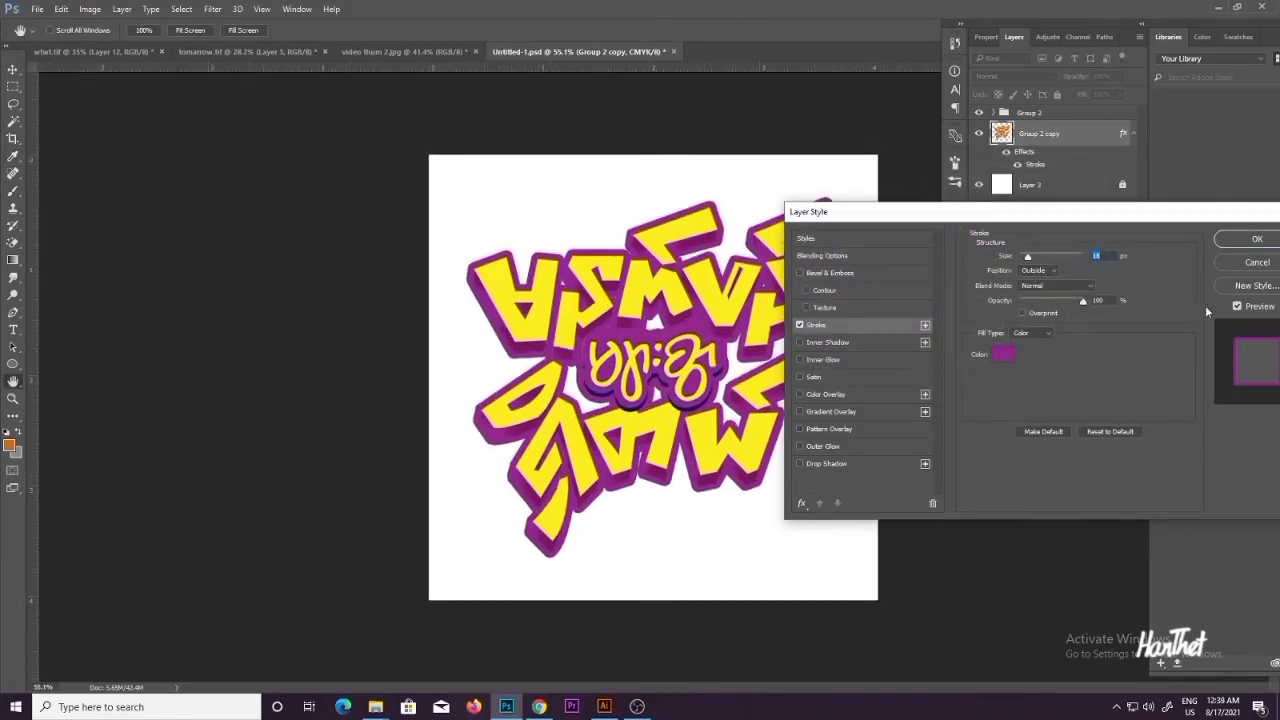
{"action": "left_click", "coordinate": [1257, 239]}
Step: Hide Group 2, rasterize the silhouette's stroke style and fill the whole shape with the orange foreground colour
{"action": "key", "text": "shift+alt+BackSpace"}
{"action": "key", "text": "i"}
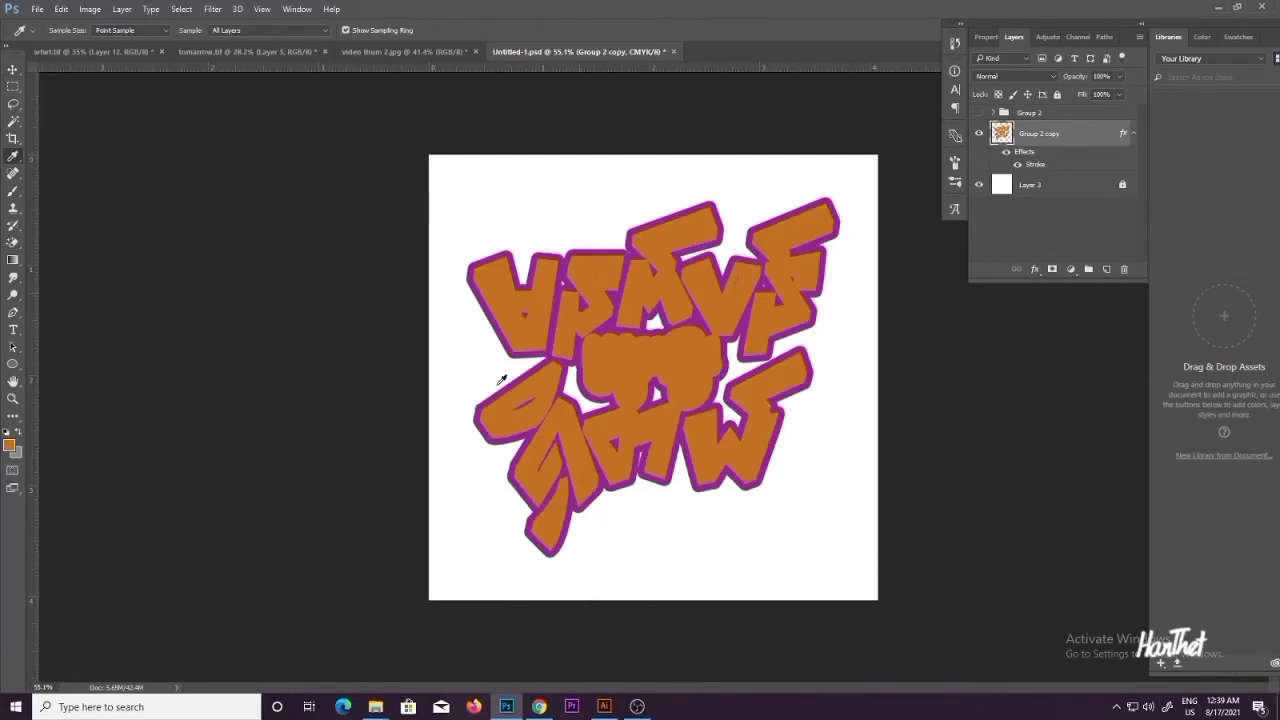
{"action": "left_click", "coordinate": [8, 446]}
{"action": "left_click", "coordinate": [1052, 199]}
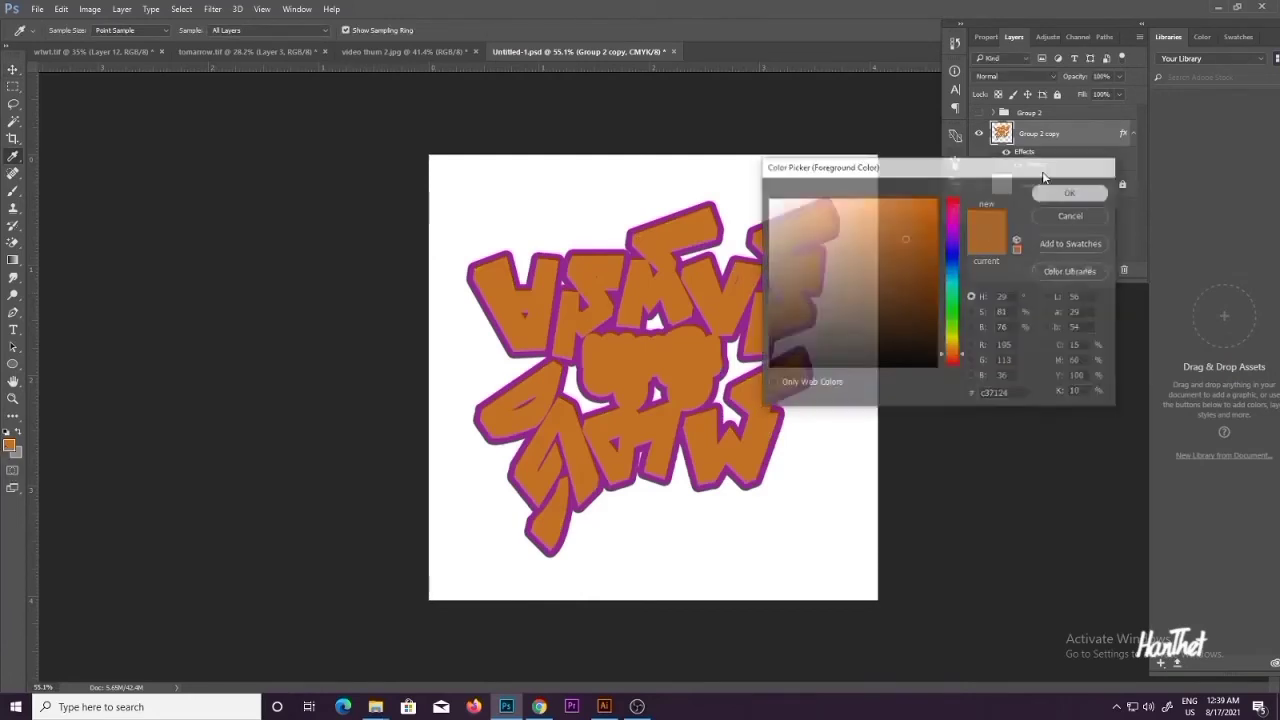
{"action": "right_click", "coordinate": [1050, 127]}
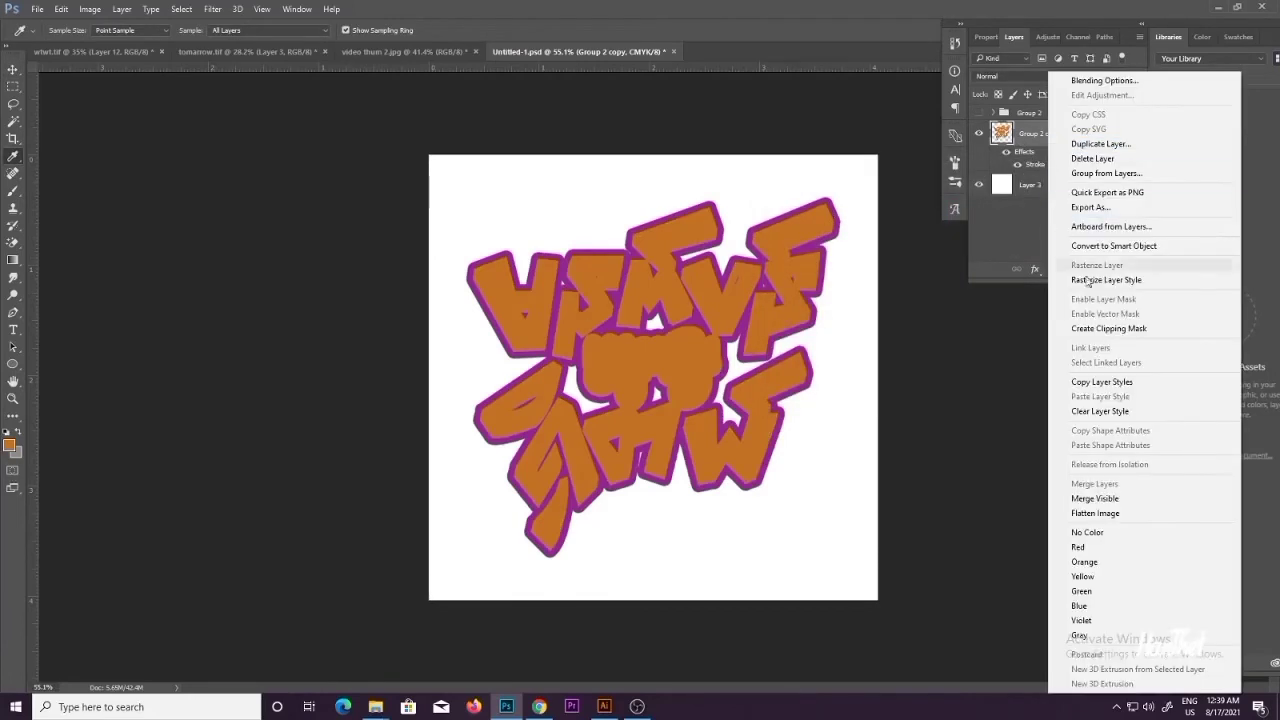
{"action": "left_click", "coordinate": [1094, 278]}
{"action": "key", "text": "shift+alt+BackSpace"}
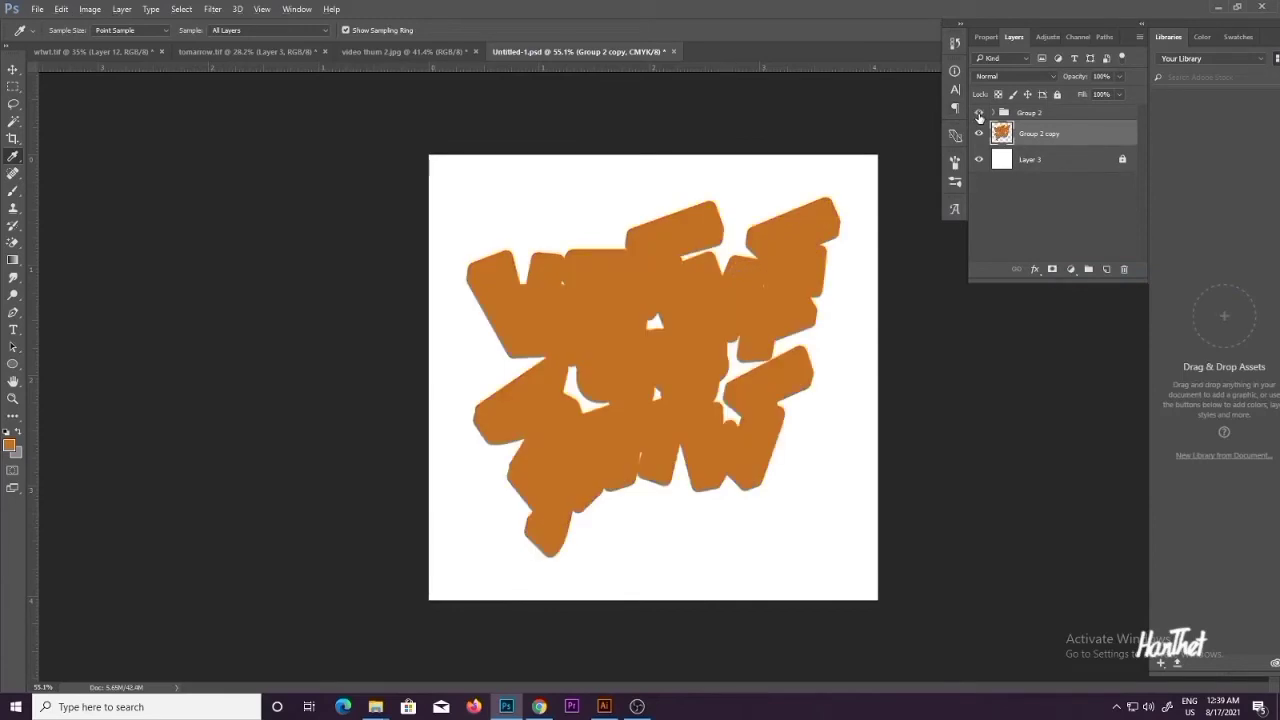
Step: Select the small inner gaps of the orange backing with Rectangular Marquee, fill them orange and show Group 2 again
{"action": "left_click", "coordinate": [979, 114]}
{"action": "scroll", "coordinate": [728, 274], "scroll_direction": "up", "scroll_amount": 4}
{"action": "scroll", "coordinate": [728, 274], "scroll_direction": "down", "scroll_amount": 2}
{"action": "left_click", "coordinate": [980, 114]}
{"action": "key", "text": "v"}
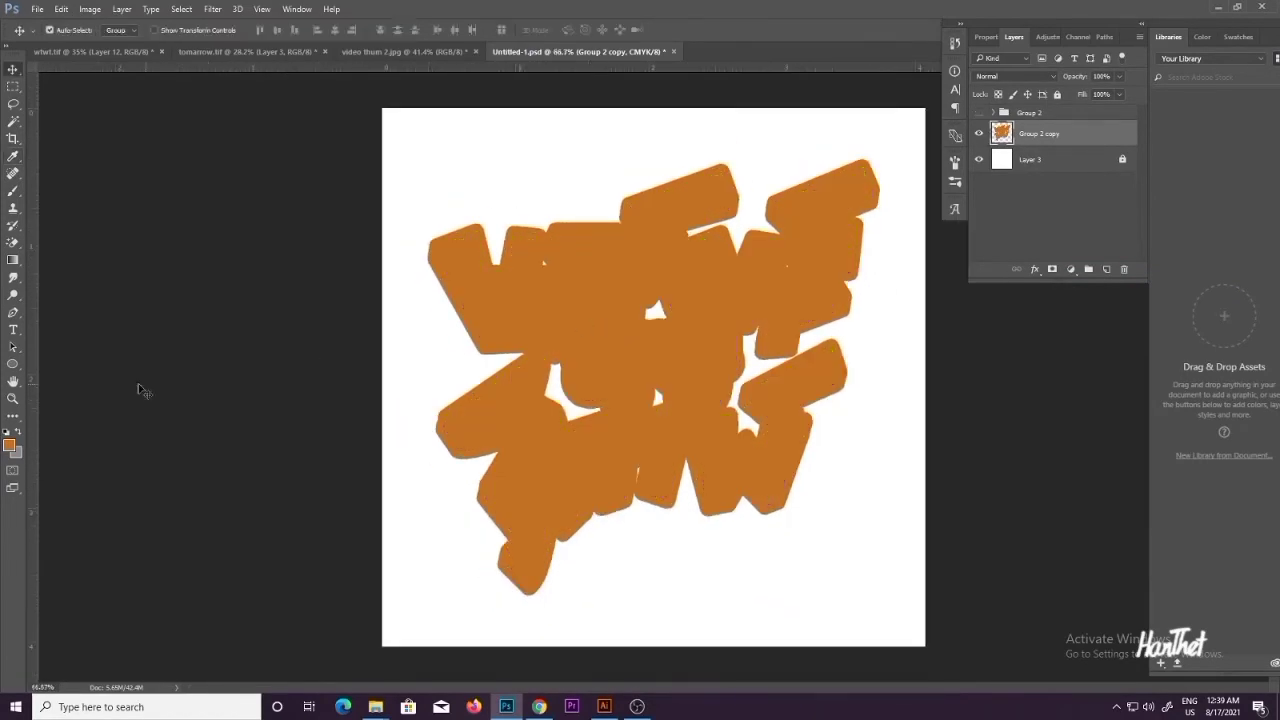
{"action": "key", "text": "m"}
{"action": "left_click_drag", "start_coordinate": [607, 299], "coordinate": [707, 335]}
{"action": "left_click_drag", "start_coordinate": [809, 293], "coordinate": [781, 258]}
{"action": "left_click_drag", "start_coordinate": [722, 314], "coordinate": [793, 458]}
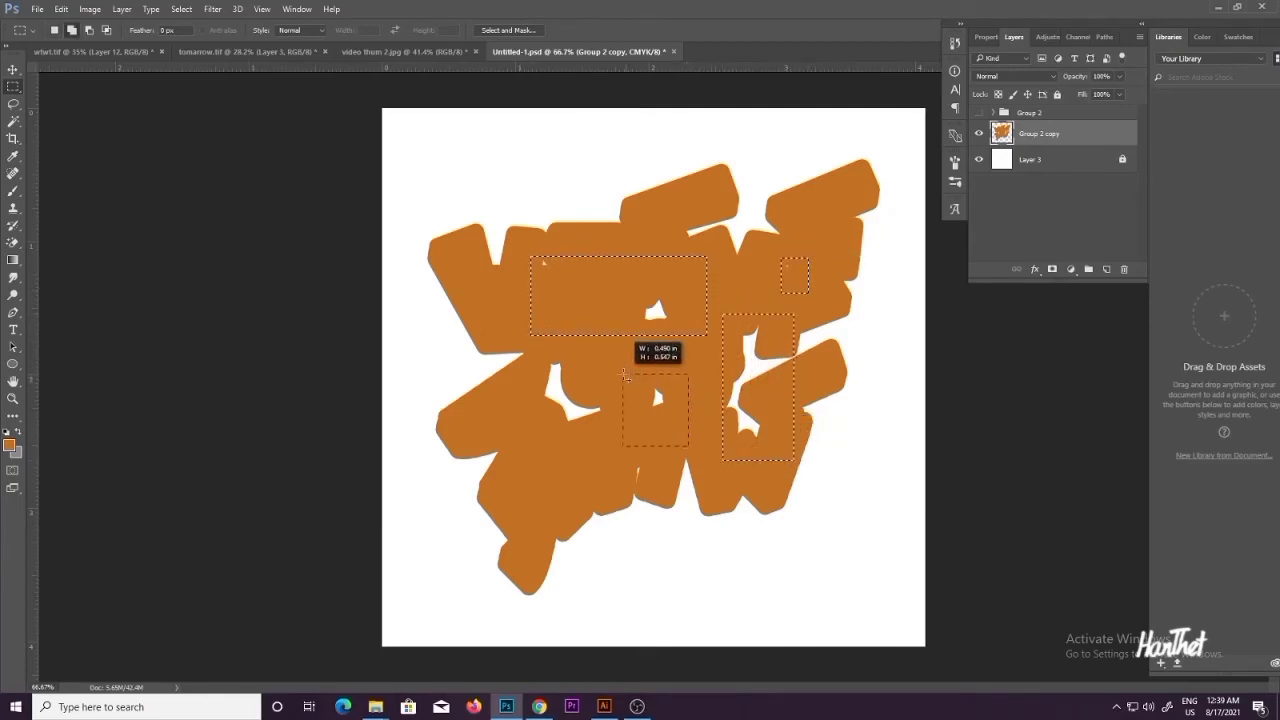
{"action": "left_click_drag", "start_coordinate": [624, 375], "coordinate": [623, 375]}
{"action": "mouse_move", "coordinate": [655, 483]}
{"action": "left_mouse_down"}
{"action": "mouse_move", "coordinate": [638, 460]}
{"action": "mouse_move", "coordinate": [613, 457]}
{"action": "left_mouse_up"}
{"action": "left_click_drag", "start_coordinate": [571, 412], "coordinate": [609, 442]}
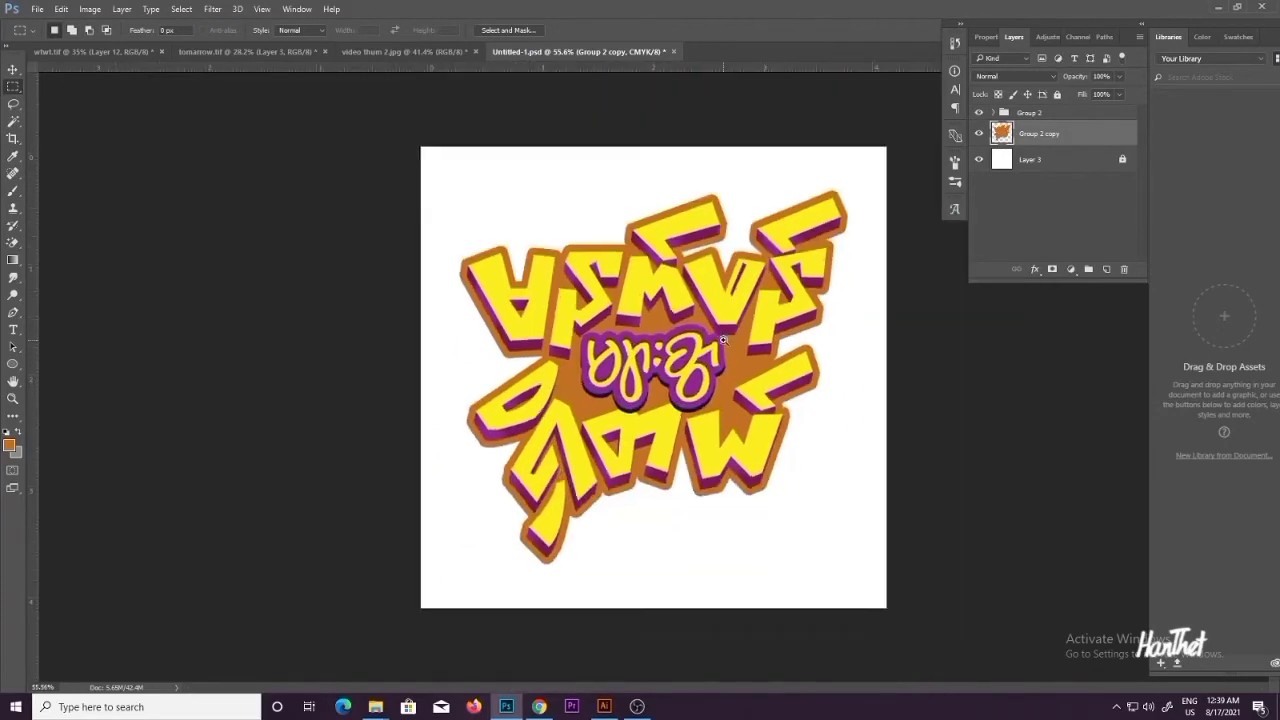
Step: Select the orange backing layer, duplicate it and nudge the duplicate slightly down
{"action": "key", "text": "v"}
{"action": "left_click_drag", "start_coordinate": [703, 374], "coordinate": [662, 412]}
{"action": "left_click", "coordinate": [673, 419]}
{"action": "scroll", "coordinate": [730, 426], "scroll_direction": "down", "scroll_amount": 6}
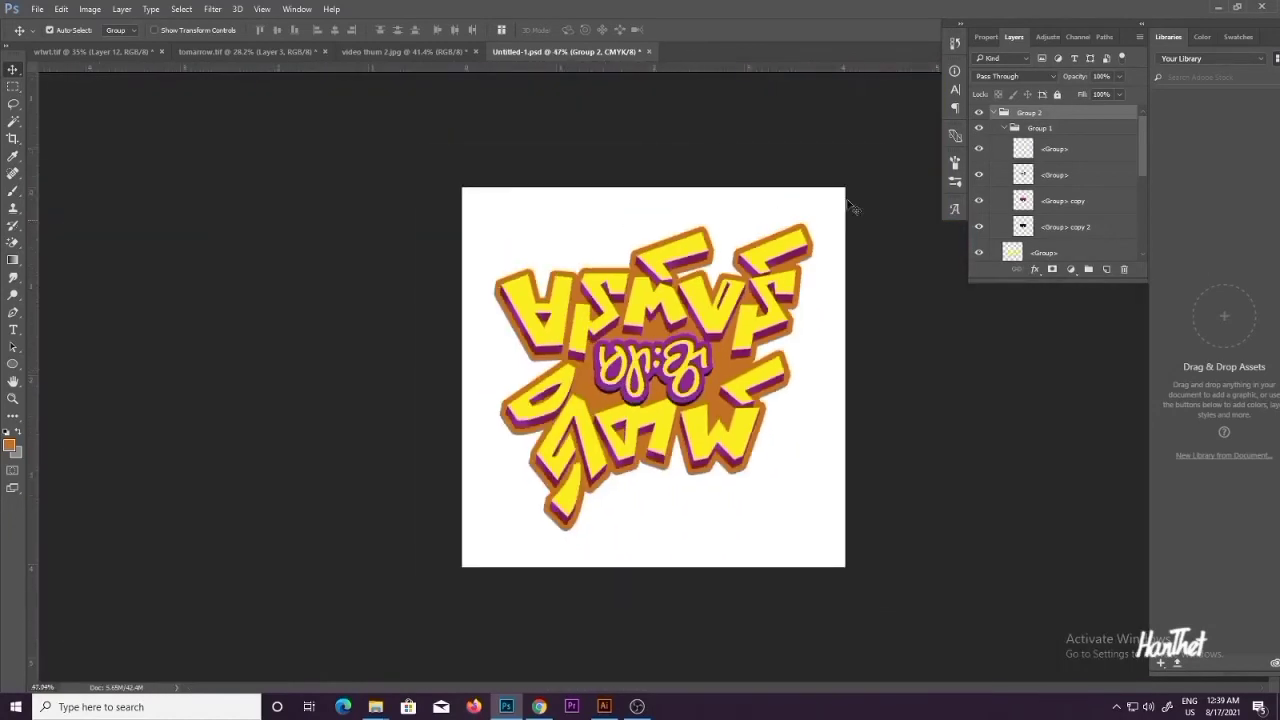
{"action": "scroll", "coordinate": [835, 242], "scroll_direction": "up", "scroll_amount": 3}
{"action": "left_click", "coordinate": [835, 242]}
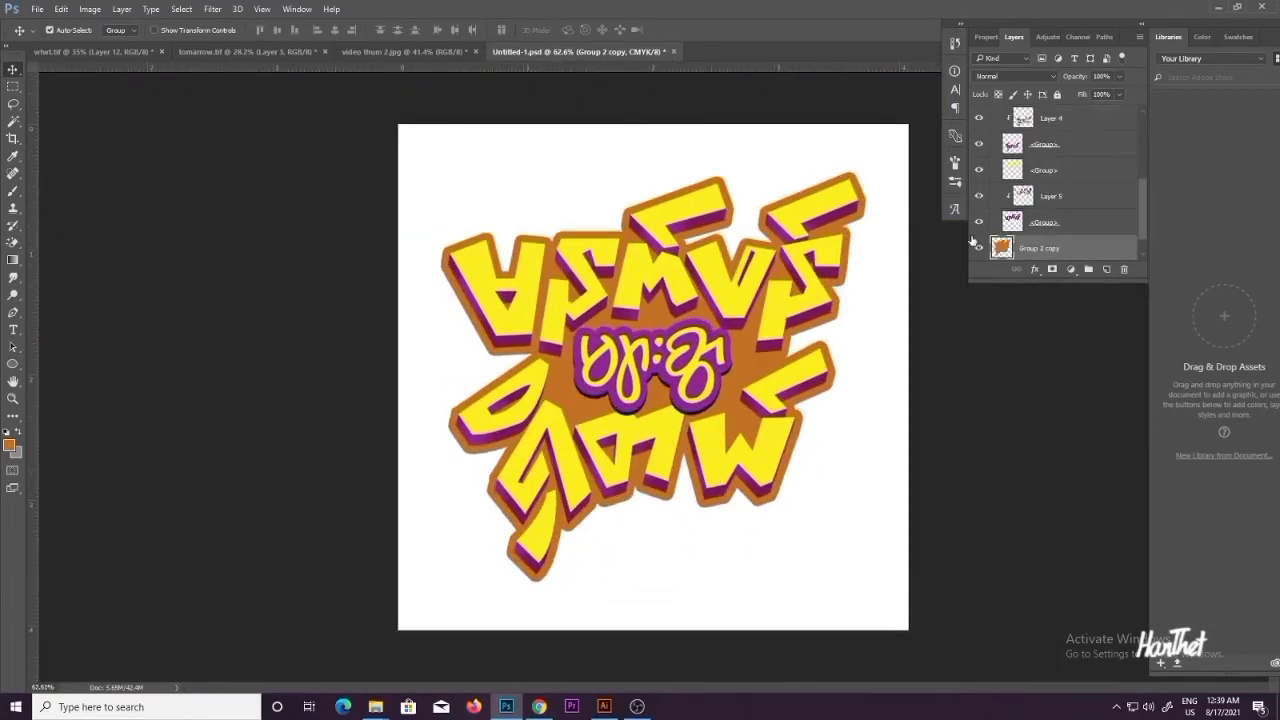
{"action": "scroll", "coordinate": [972, 242], "scroll_direction": "down", "scroll_amount": 1}
{"action": "key", "text": "Down"}
{"action": "key", "text": "Down"}
{"action": "key", "text": "Down"}
{"action": "key", "text": "Down"}
{"action": "key", "text": "Down"}
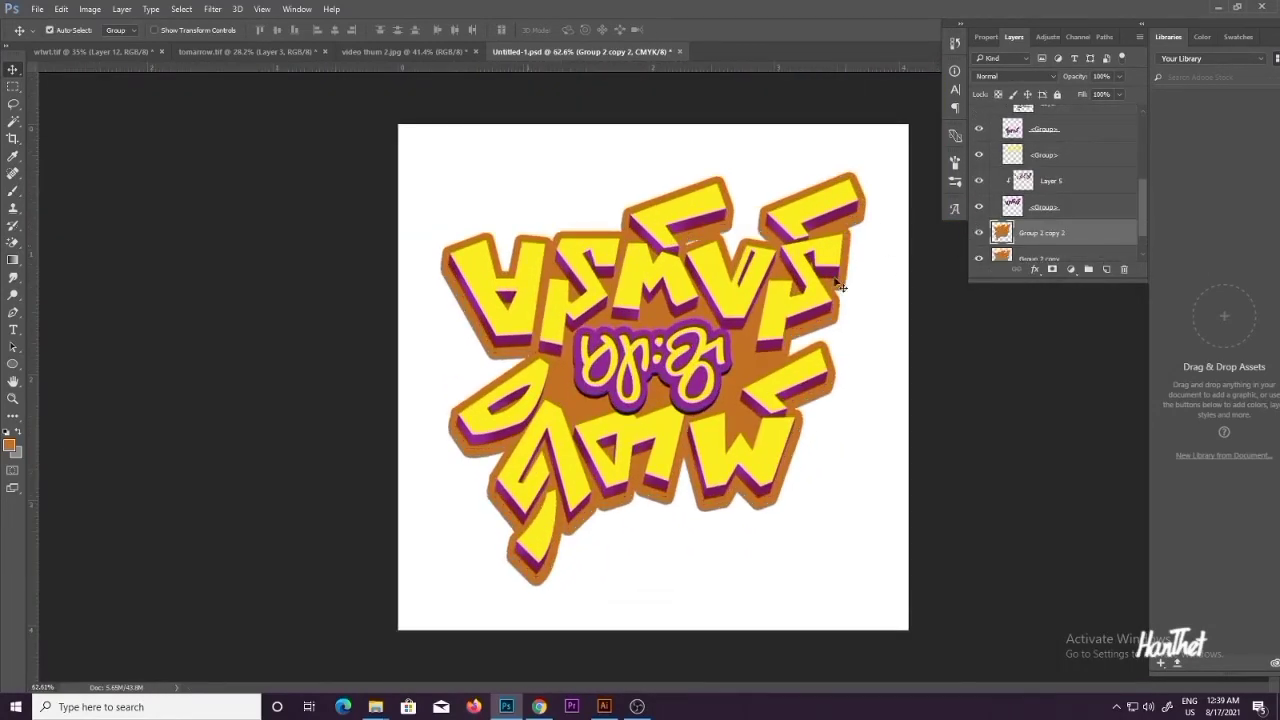
Step: Sample the dark navy from the middle word's backing, fill the duplicate with it and place it behind the orange backing
{"action": "key", "text": "i"}
{"action": "key", "text": "alt+shift+BackSpace"}
{"action": "key", "text": "ctrl+bracketleft"}
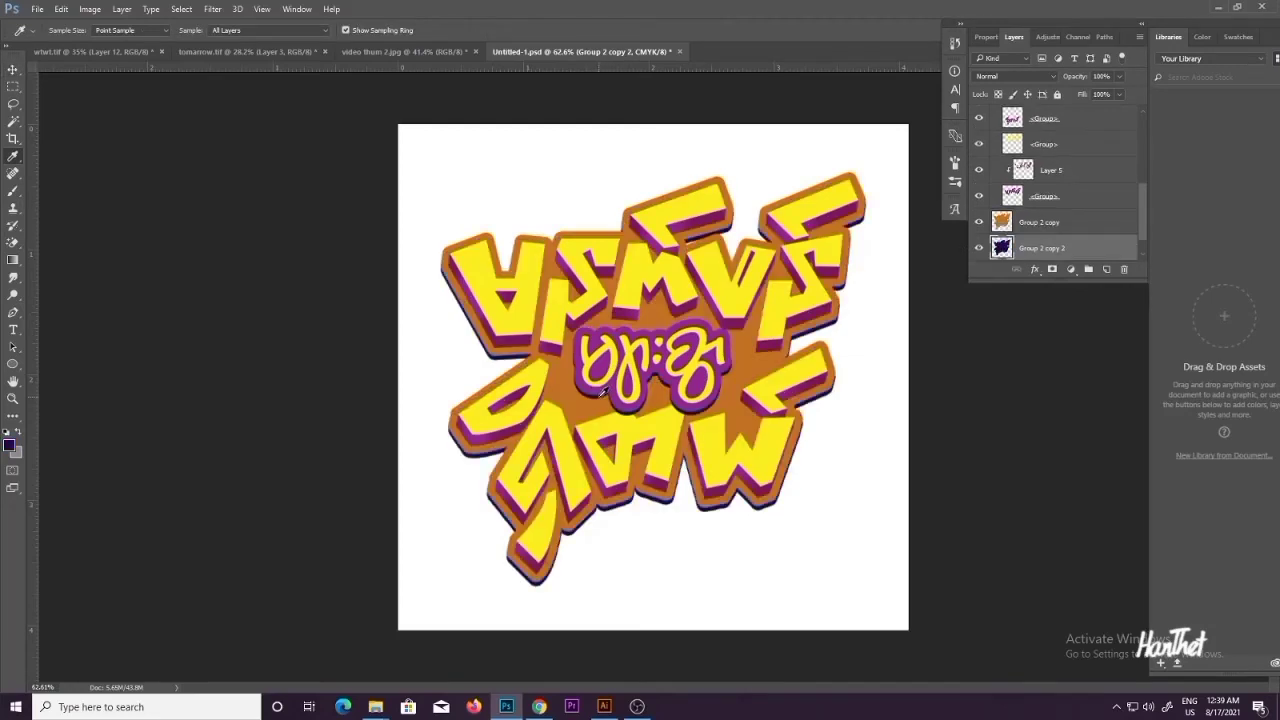
Step: Nudge the navy backing further down so it forms a deeper shadow edge beneath the orange backing
{"action": "key", "text": "v"}
{"action": "key", "text": "Down"}
{"action": "key", "text": "Down"}
{"action": "key", "text": "Down"}
{"action": "key", "text": "Down"}
{"action": "key", "text": "Down"}
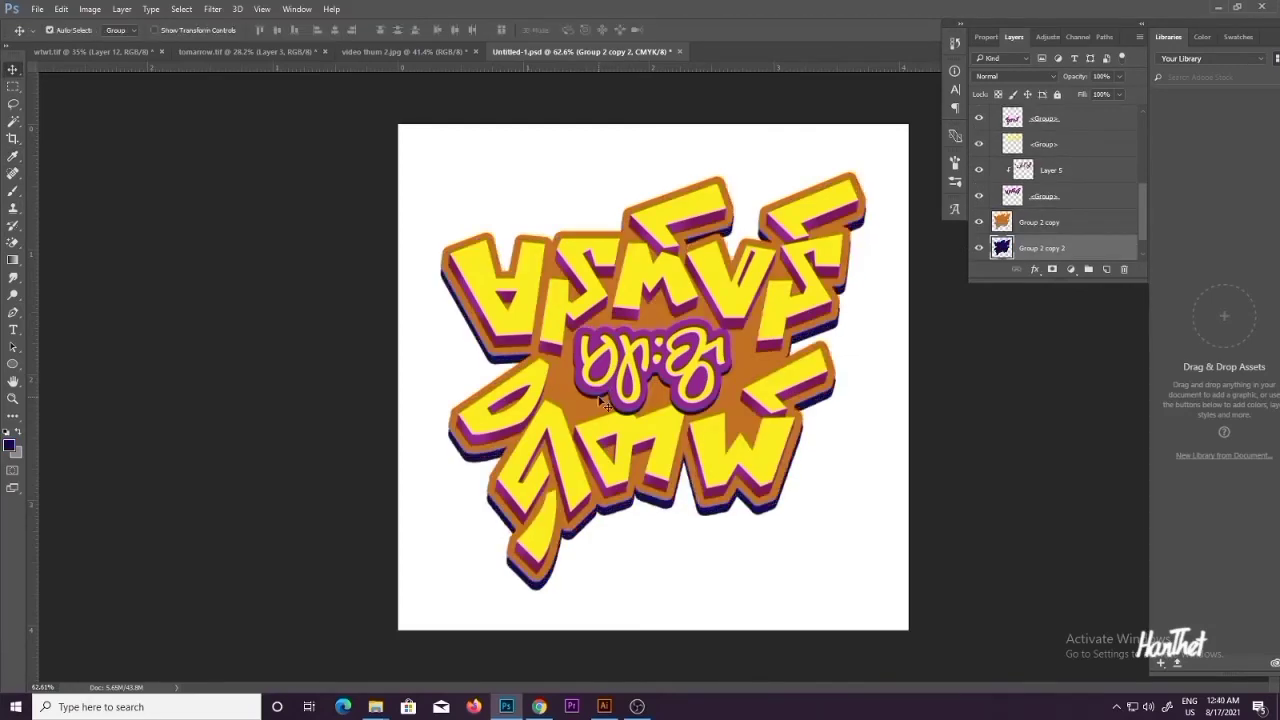
{"action": "key", "text": "Up"}
{"action": "key", "text": "Down"}
{"action": "key", "text": "Up"}
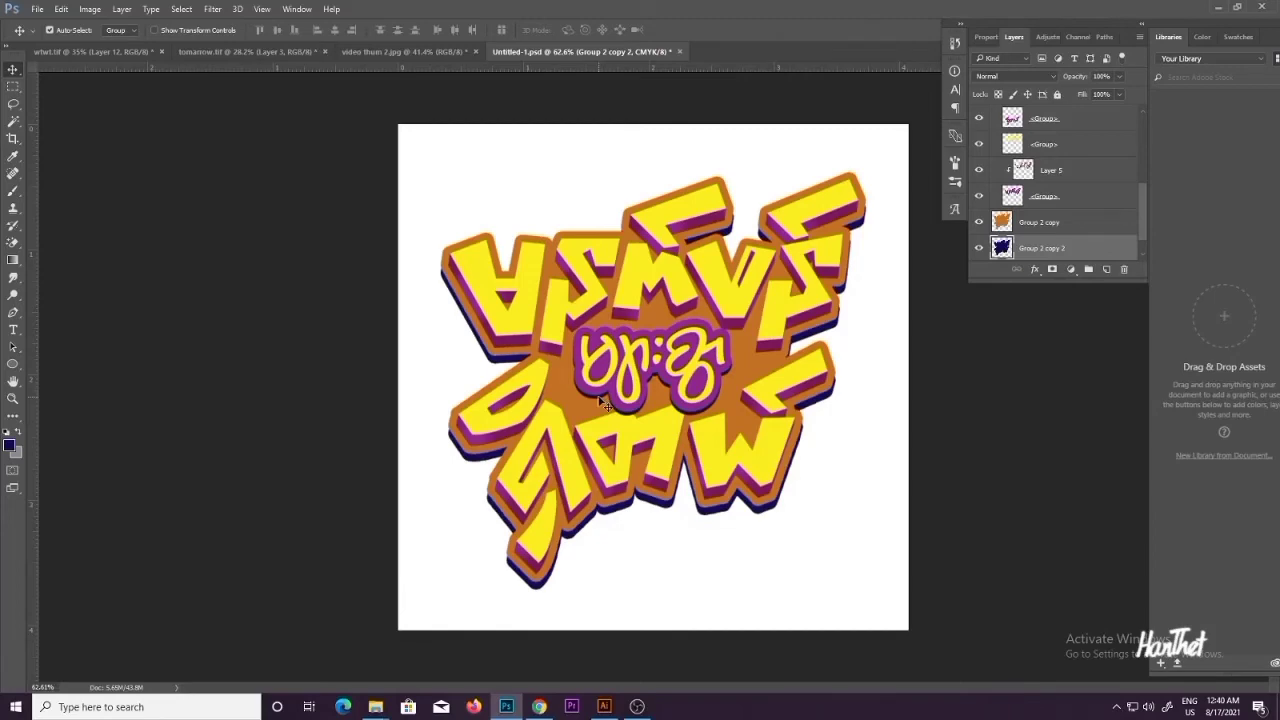
Step: Fine-tune the vertical offset of the navy backing beneath the orange backing with small nudges
{"action": "key", "text": "Up"}
{"action": "key", "text": "Down"}
{"action": "key", "text": "Up"}
Step: Open the blending options of the upper word's purple extrusion layer and enable Drop Shadow
{"action": "left_click", "coordinate": [600, 398], "text": "ctrl"}
{"action": "left_click_drag", "start_coordinate": [490, 256], "coordinate": [469, 393]}
{"action": "scroll", "coordinate": [386, 358], "scroll_direction": "up", "scroll_amount": 2}
{"action": "left_click", "coordinate": [354, 361]}
{"action": "scroll", "coordinate": [1002, 148], "scroll_direction": "down", "scroll_amount": 1}
{"action": "right_click", "coordinate": [370, 381]}
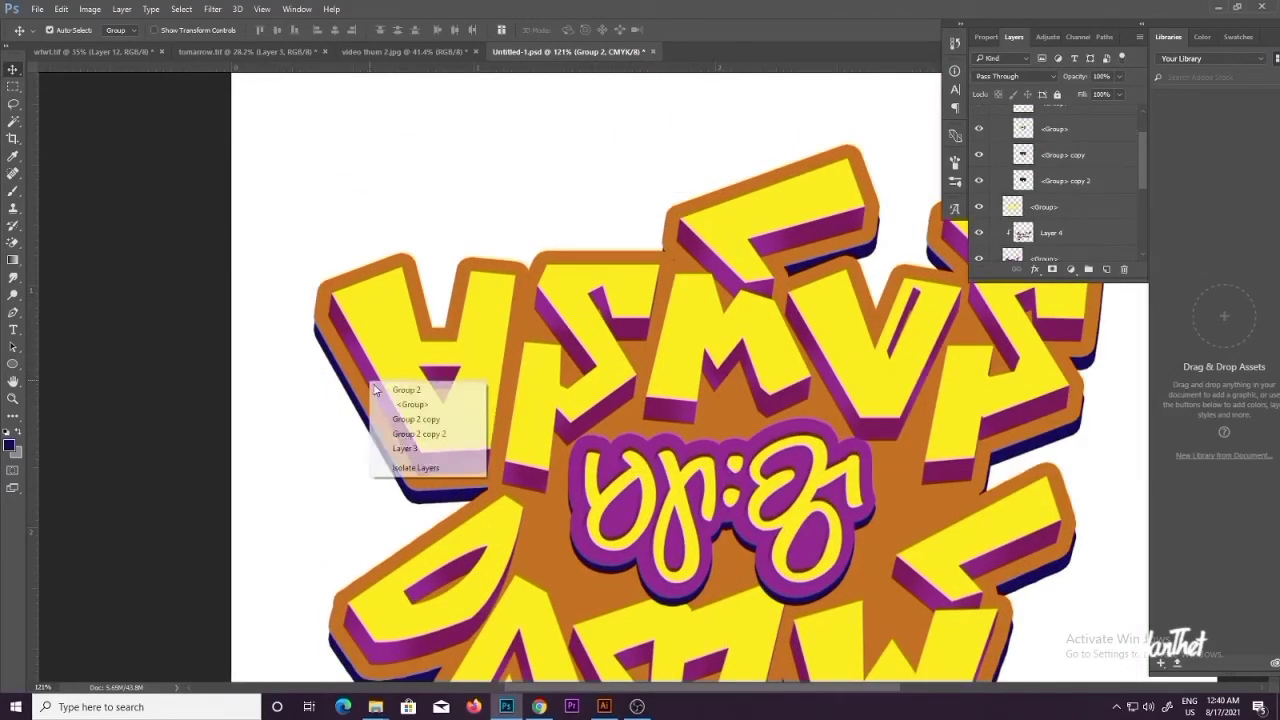
{"action": "left_click", "coordinate": [405, 448]}
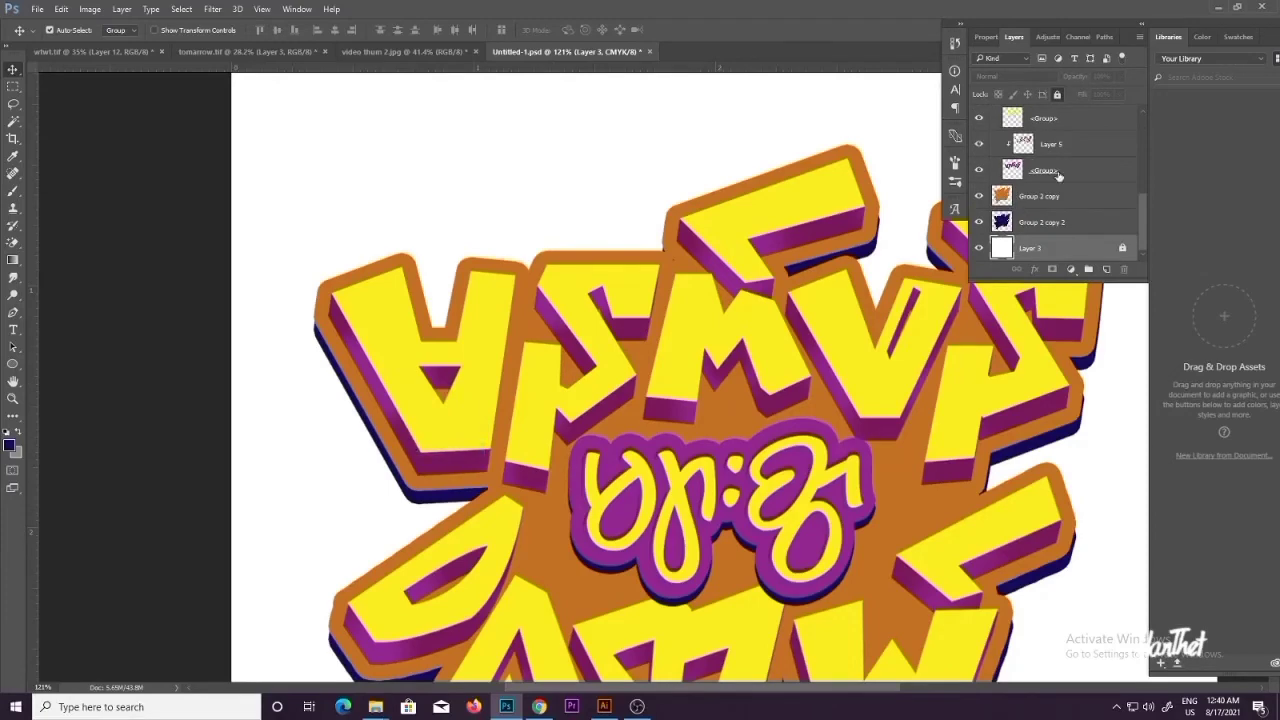
{"action": "right_click", "coordinate": [1072, 170]}
{"action": "left_click", "coordinate": [1093, 90]}
{"action": "left_click_drag", "start_coordinate": [440, 133], "coordinate": [709, 89]}
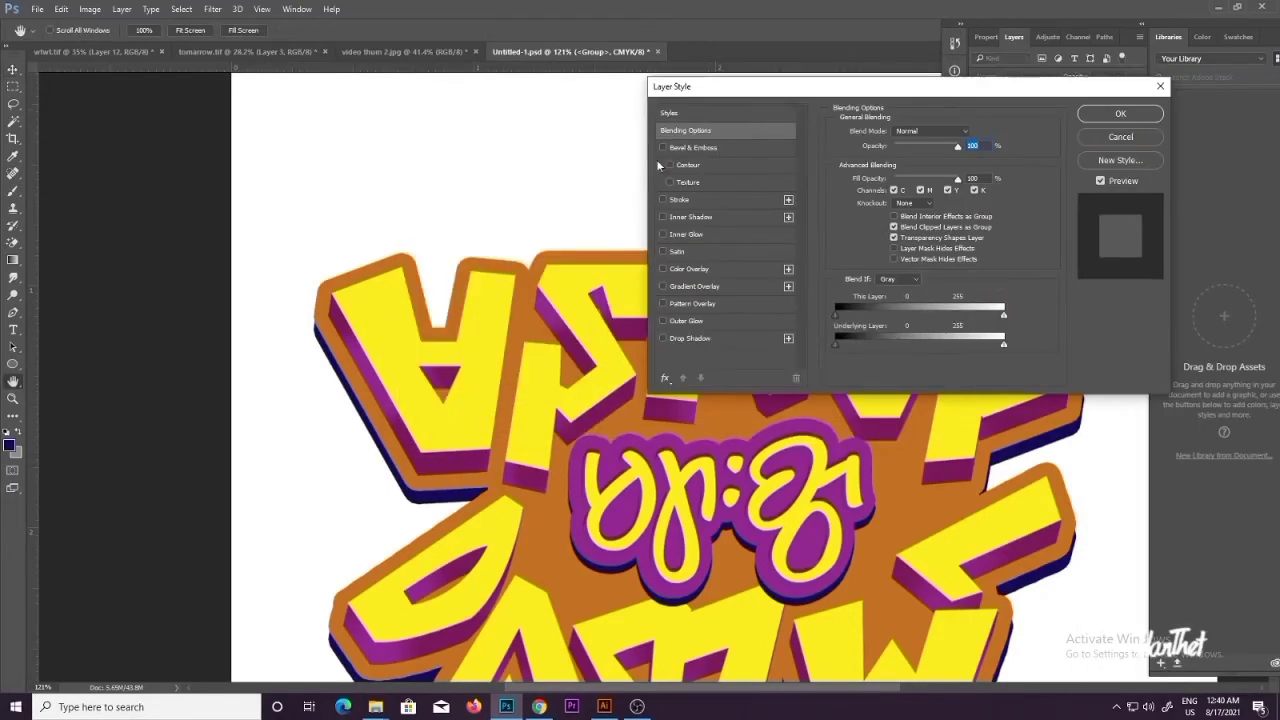
{"action": "left_click", "coordinate": [666, 341]}
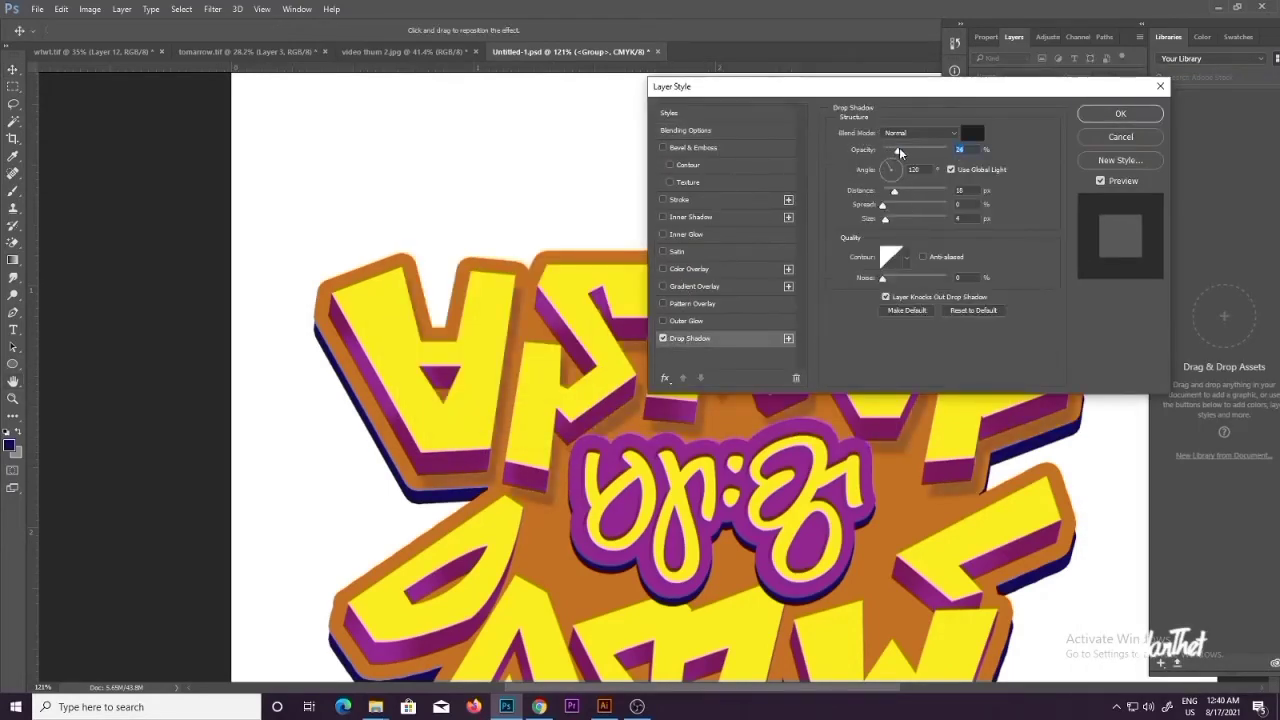
Step: Set the drop shadow's distance to 5 px, adjust its size and opacity for a soft shadow, and apply it
{"action": "left_click_drag", "start_coordinate": [896, 191], "coordinate": [889, 191]}
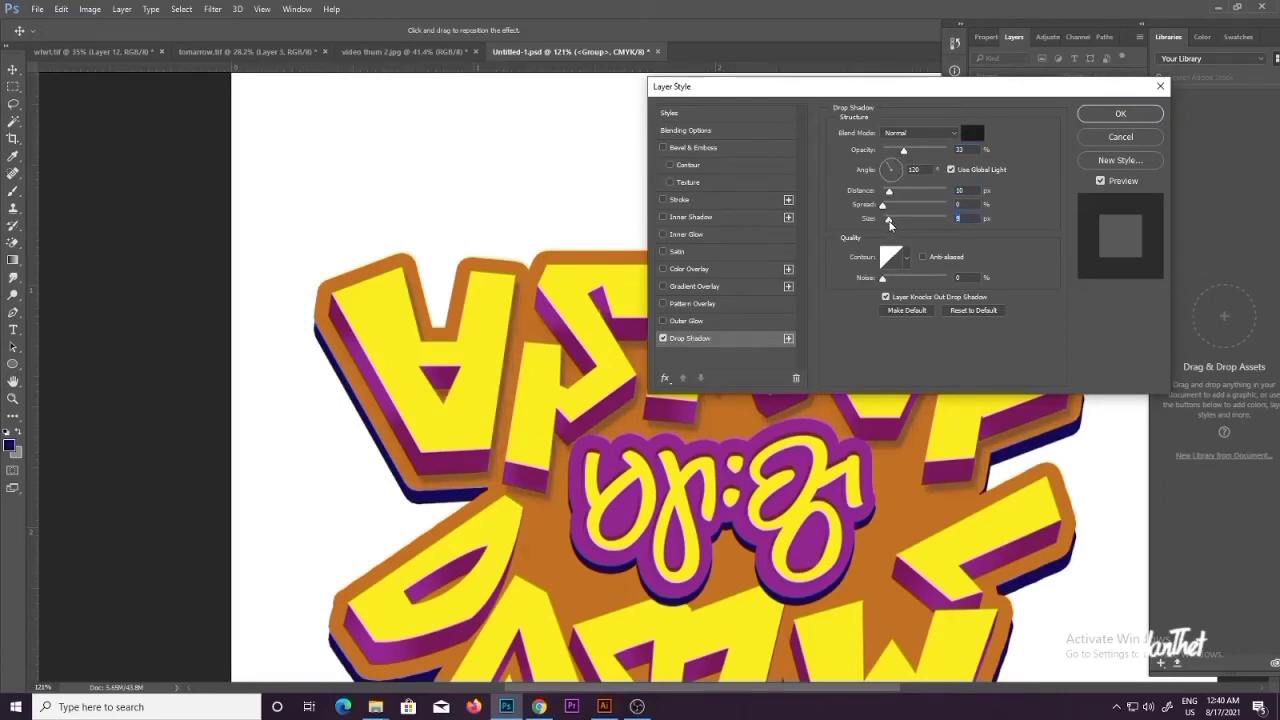
{"action": "mouse_move", "coordinate": [889, 190]}
{"action": "left_mouse_down"}
{"action": "mouse_move", "coordinate": [889, 219]}
{"action": "mouse_move", "coordinate": [886, 195]}
{"action": "left_mouse_up"}
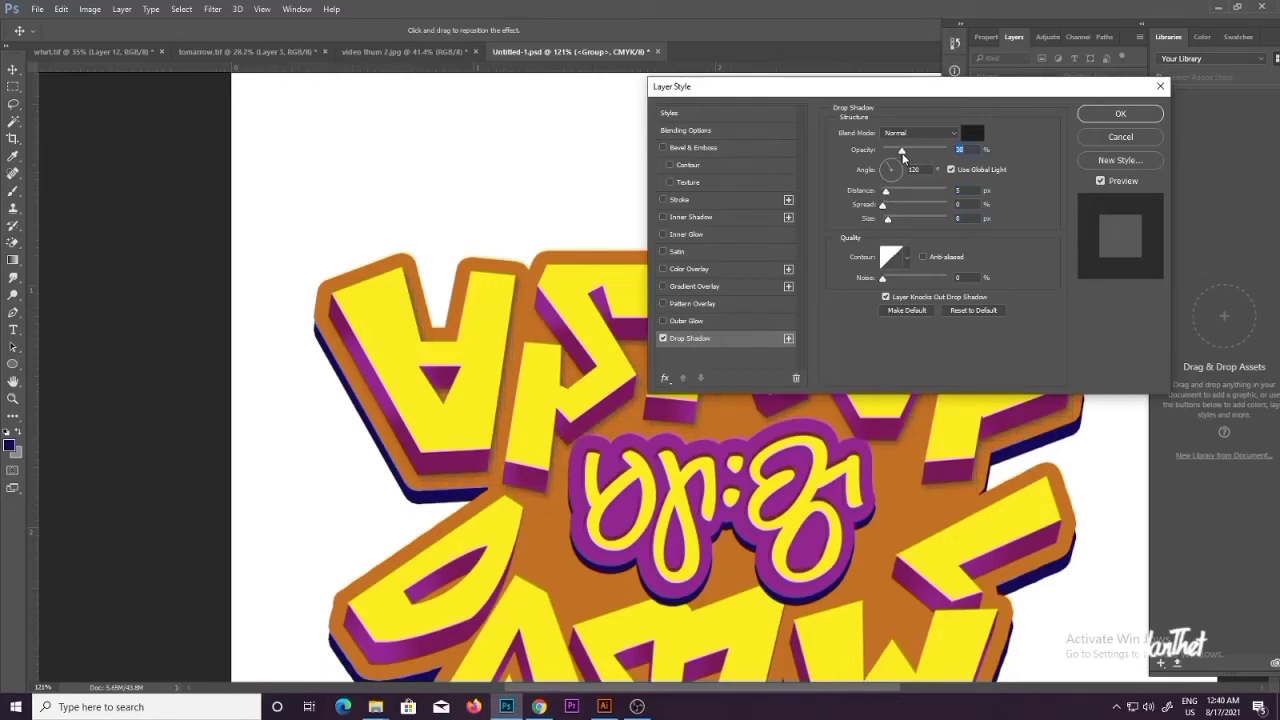
{"action": "mouse_move", "coordinate": [899, 155]}
{"action": "left_mouse_down"}
{"action": "mouse_move", "coordinate": [887, 191]}
{"action": "mouse_move", "coordinate": [909, 152]}
{"action": "left_mouse_up"}
{"action": "key", "text": "Return"}
{"action": "key", "text": "ctrl+0"}
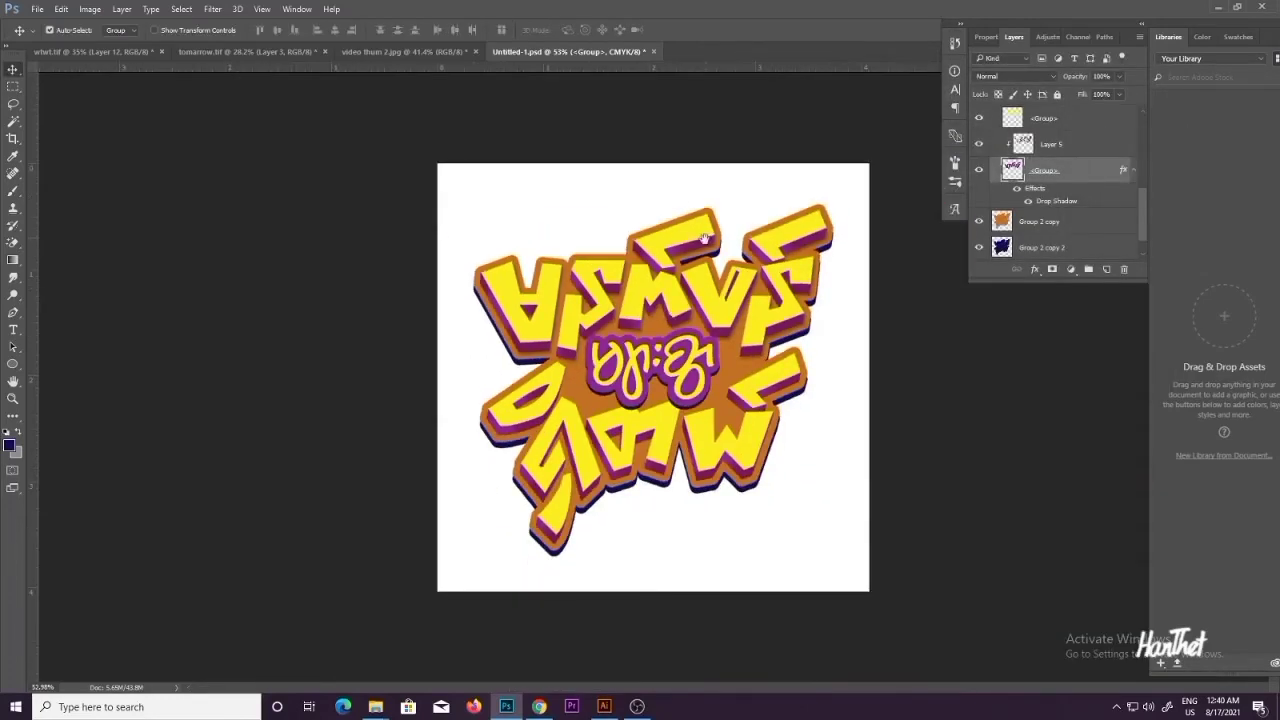
Step: Copy the drop shadow style from the upper word's extrusion and paste it onto the middle word's navy backing, <Group> copy 2
{"action": "left_click", "coordinate": [670, 262], "text": "ctrl"}
{"action": "left_click", "coordinate": [670, 262], "text": "ctrl"}
{"action": "right_click", "coordinate": [1051, 174]}
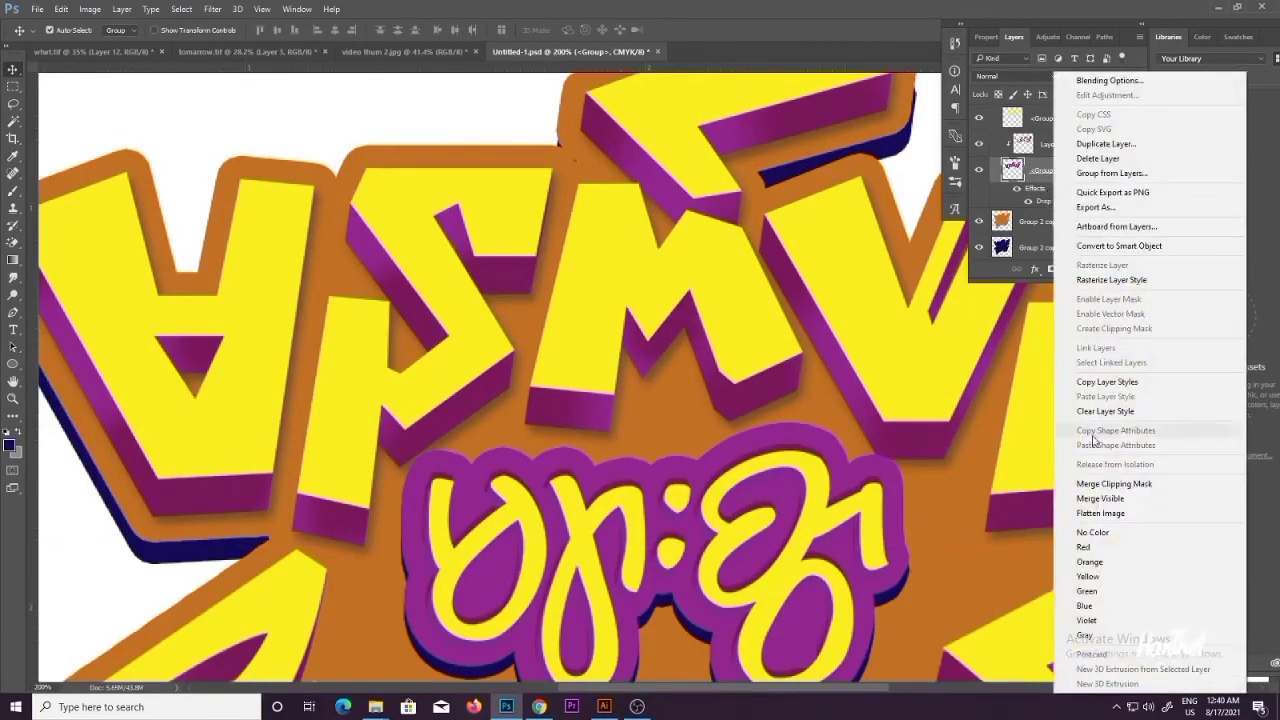
{"action": "left_click", "coordinate": [1093, 381]}
{"action": "left_click_drag", "start_coordinate": [779, 345], "coordinate": [685, 35]}
{"action": "right_click", "coordinate": [890, 405]}
{"action": "left_click", "coordinate": [928, 486]}
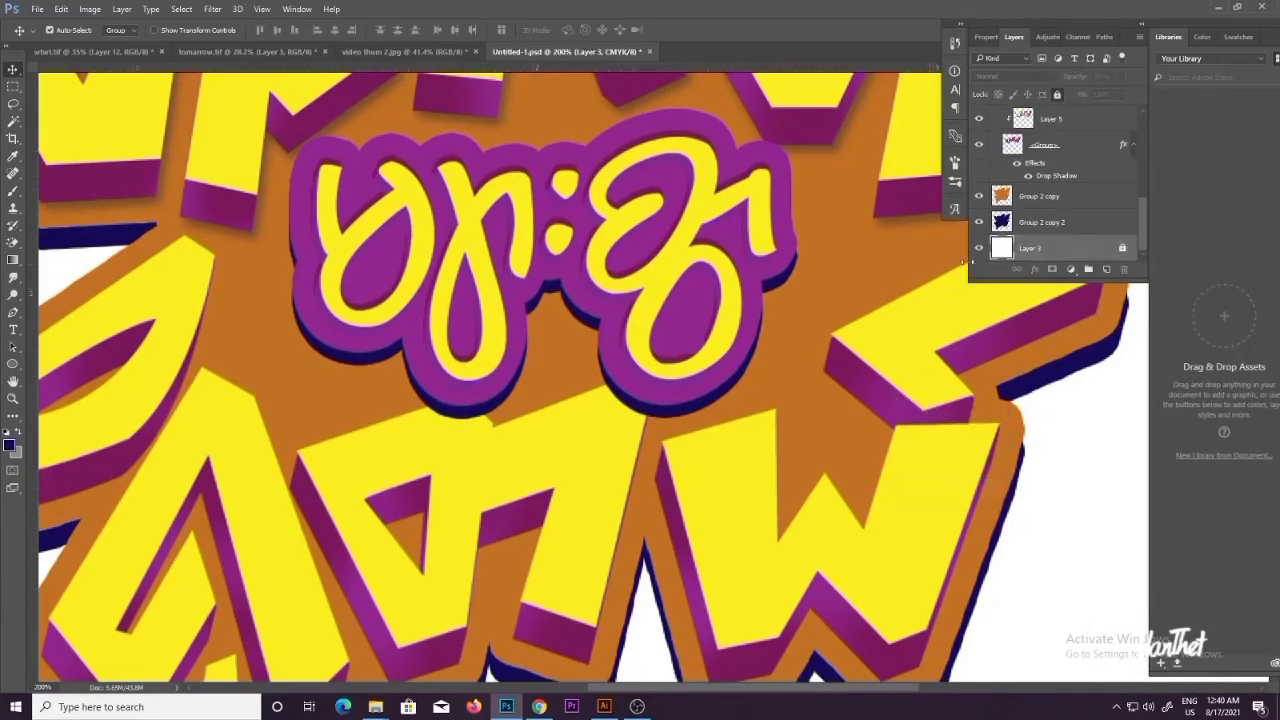
{"action": "scroll", "coordinate": [1010, 160], "scroll_direction": "up", "scroll_amount": 5}
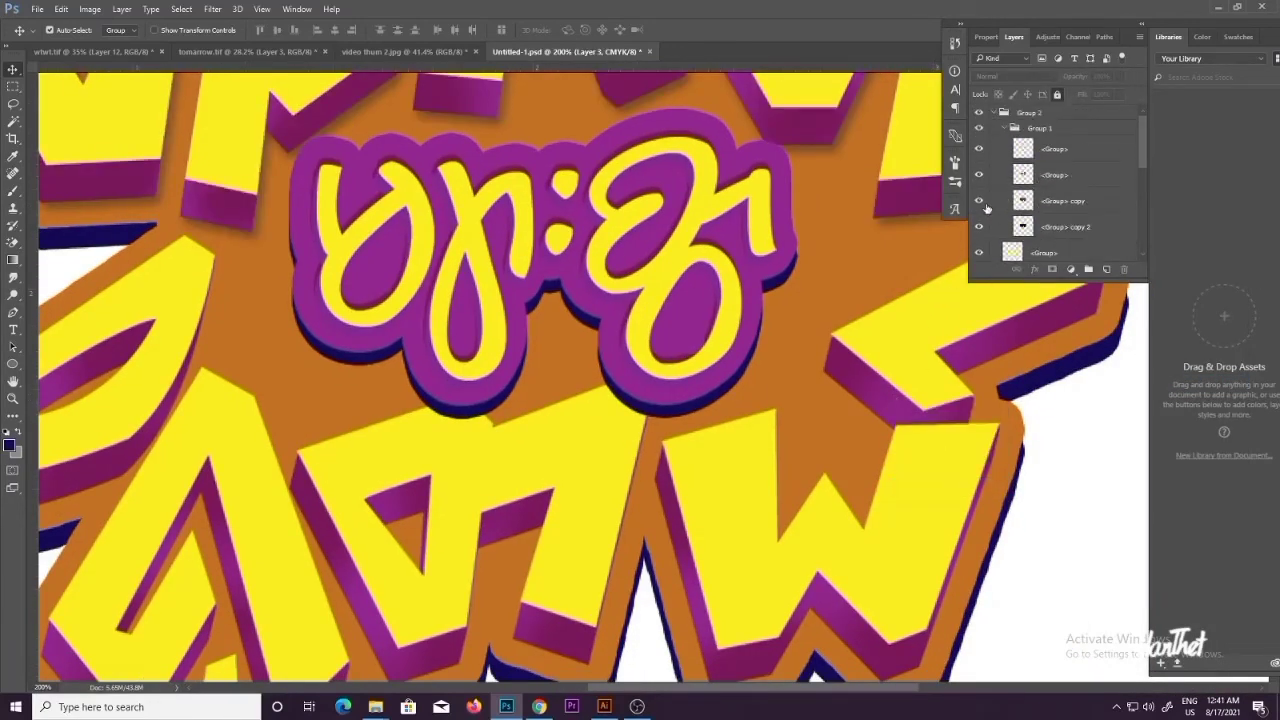
{"action": "right_click", "coordinate": [1050, 232]}
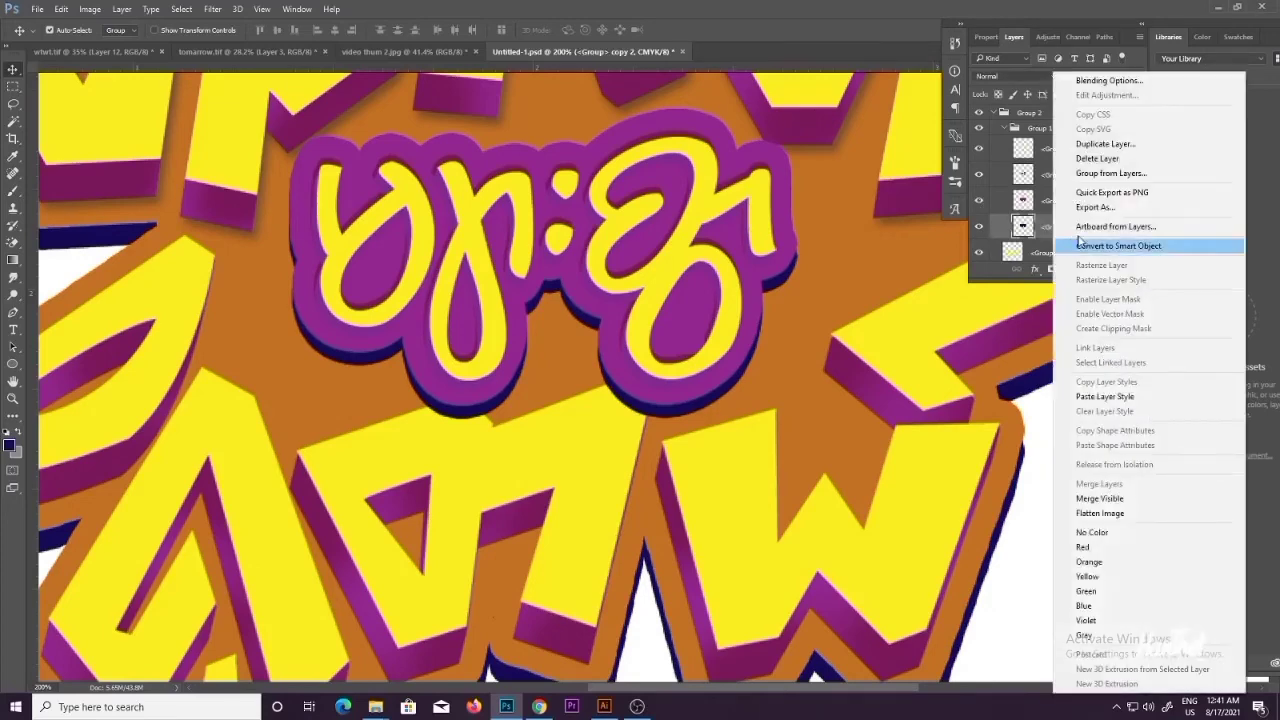
{"action": "left_click", "coordinate": [1100, 391]}
Step: Paste the copied drop shadow style onto the lower word's purple extrusion layer
{"action": "scroll", "coordinate": [880, 350], "scroll_direction": "down", "scroll_amount": 3}
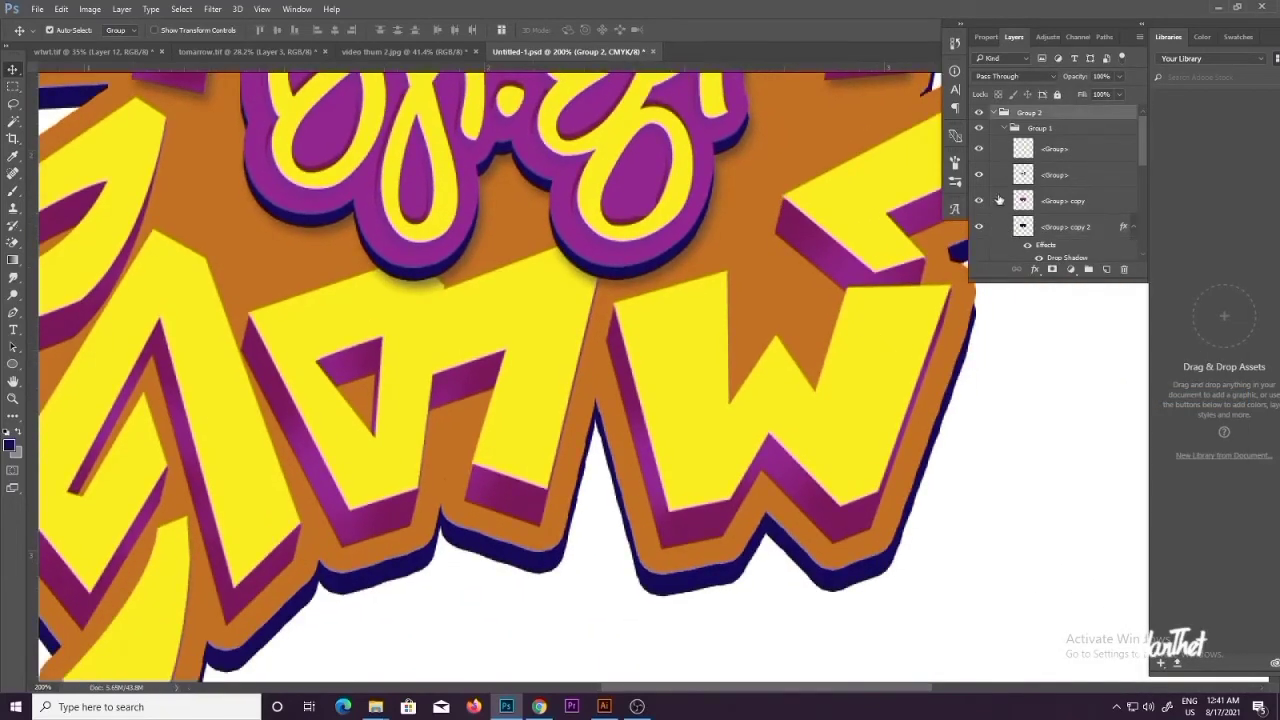
{"action": "scroll", "coordinate": [995, 210], "scroll_direction": "down", "scroll_amount": 3}
{"action": "left_click", "coordinate": [1045, 253]}
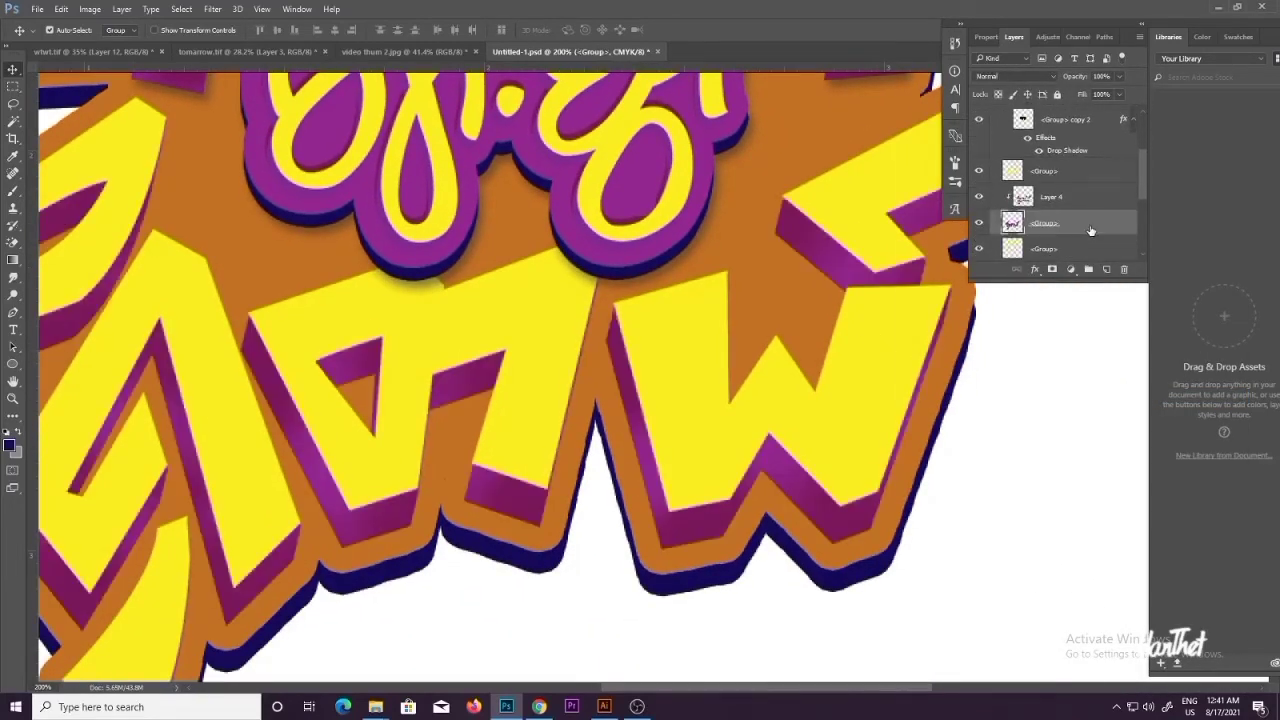
{"action": "right_click", "coordinate": [1045, 222]}
{"action": "left_click", "coordinate": [928, 392]}
{"action": "key", "text": "ctrl+minus"}
{"action": "key", "text": "ctrl+minus"}
{"action": "key", "text": "ctrl+minus"}
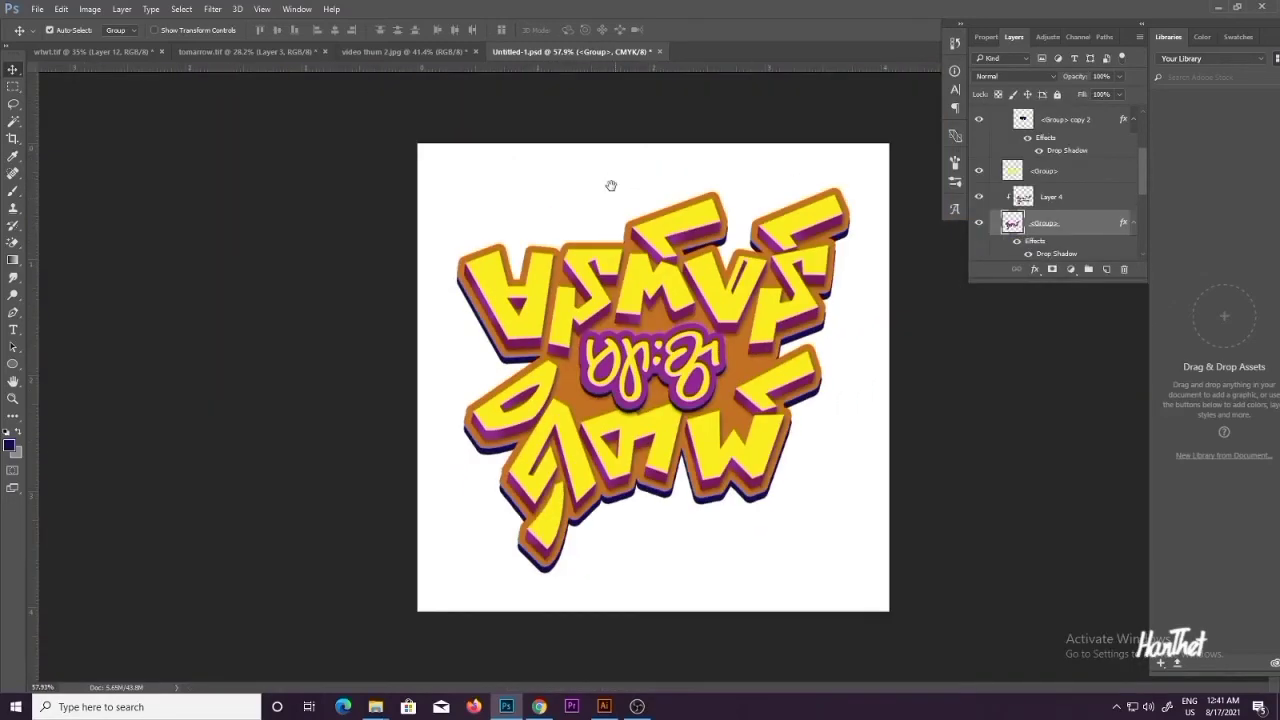
Step: Open the blending options of the upper word's yellow face layer and enable Stroke
{"action": "key", "text": "ctrl+plus"}
{"action": "key", "text": "ctrl+plus"}
{"action": "left_click_drag", "start_coordinate": [628, 220], "coordinate": [621, 291]}
{"action": "scroll", "coordinate": [500, 292], "scroll_direction": "up", "scroll_amount": 7}
{"action": "left_click", "coordinate": [523, 249]}
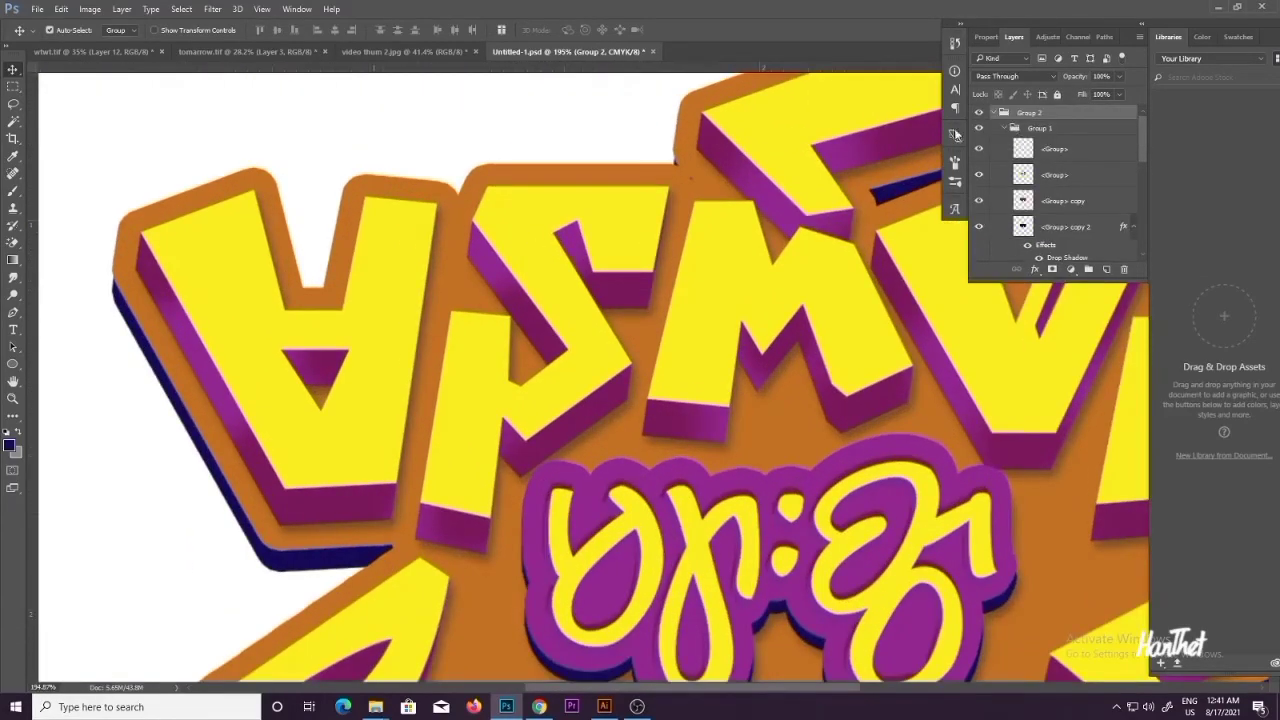
{"action": "right_click", "coordinate": [612, 204]}
{"action": "left_click", "coordinate": [653, 285]}
{"action": "scroll", "coordinate": [1055, 178], "scroll_direction": "up", "scroll_amount": 2}
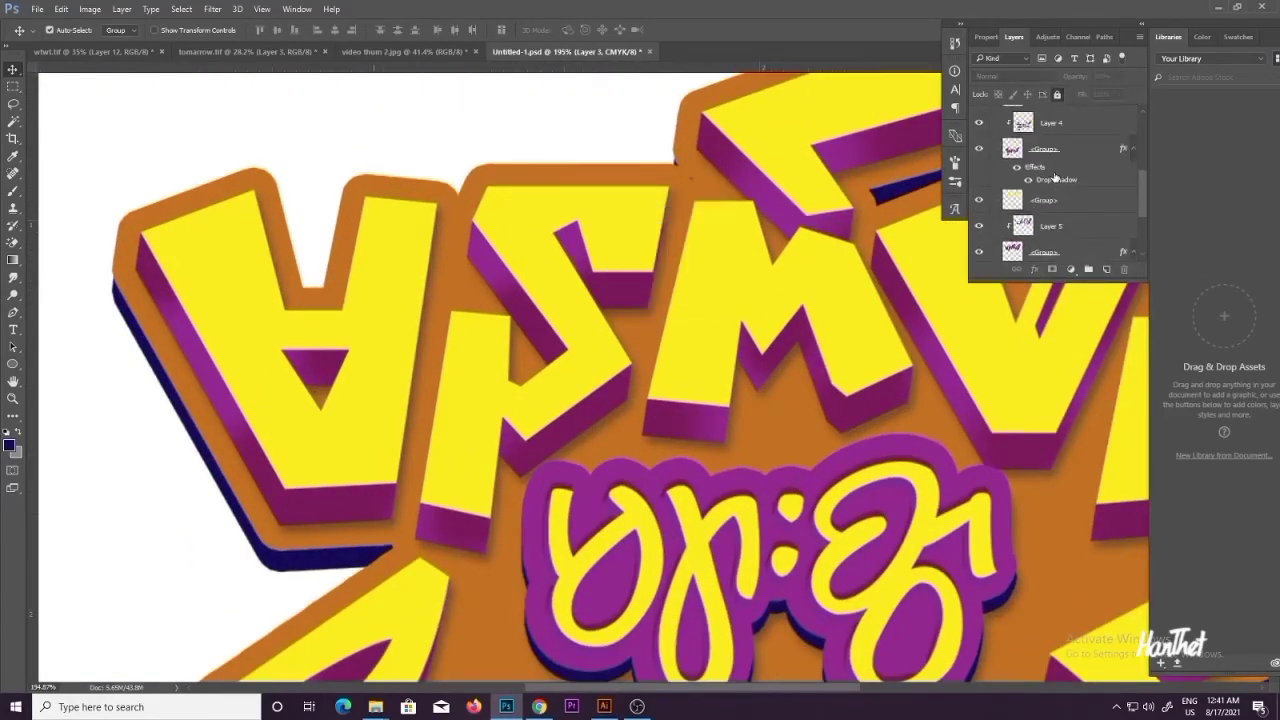
{"action": "right_click", "coordinate": [990, 201]}
{"action": "left_click", "coordinate": [1030, 80]}
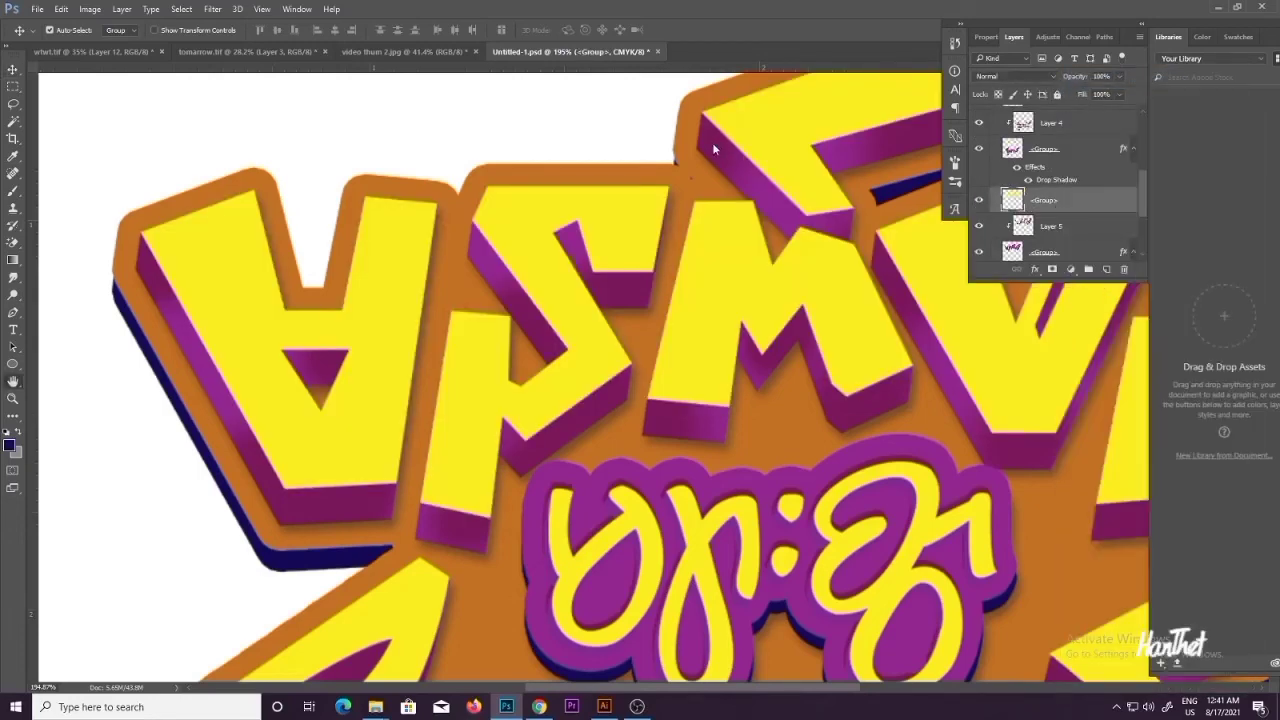
{"action": "left_click", "coordinate": [663, 200]}
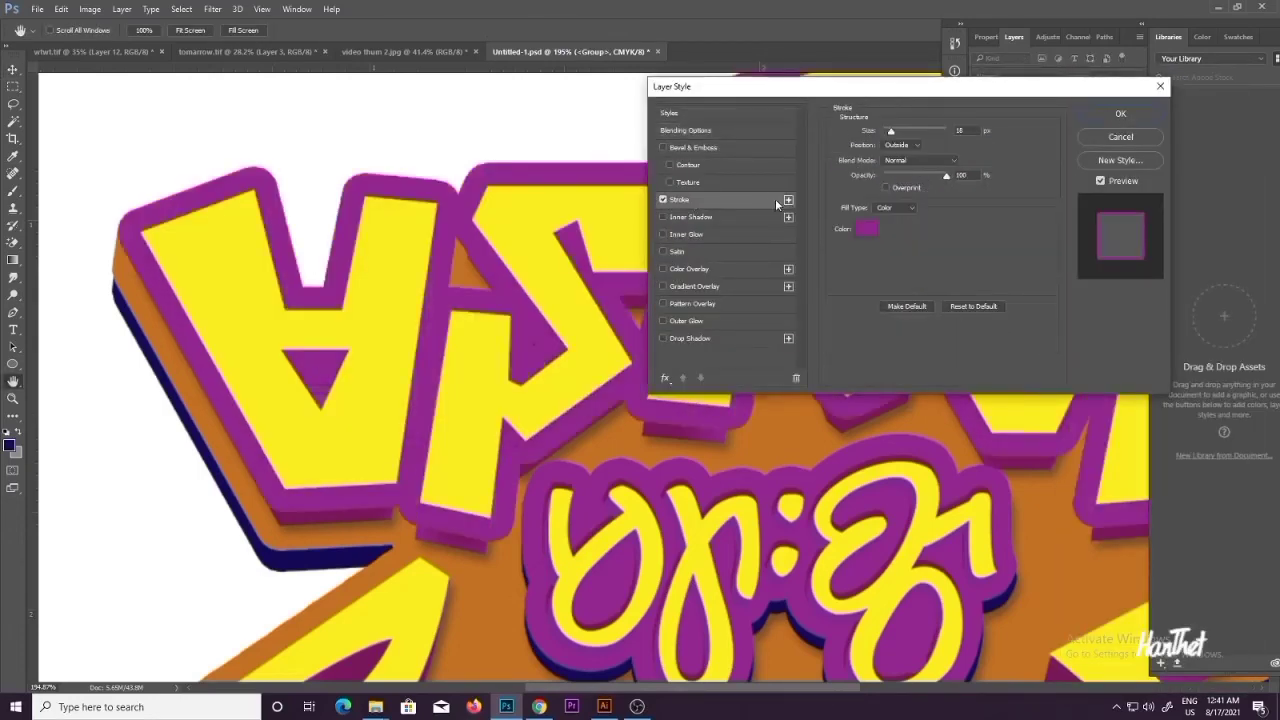
Step: Set the stroke position to Inside and its size to 5 px
{"action": "left_click", "coordinate": [895, 165]}
{"action": "double_click", "coordinate": [960, 131]}
{"action": "key", "text": "Down"}
{"action": "key", "text": "Down"}
{"action": "key", "text": "Down"}
{"action": "key", "text": "Down"}
{"action": "key", "text": "Down"}
{"action": "key", "text": "Down"}
{"action": "key", "text": "Down"}
{"action": "key", "text": "Down"}
{"action": "key", "text": "Down"}
{"action": "key", "text": "Down"}
{"action": "key", "text": "Down"}
{"action": "key", "text": "Down"}
{"action": "key", "text": "Down"}
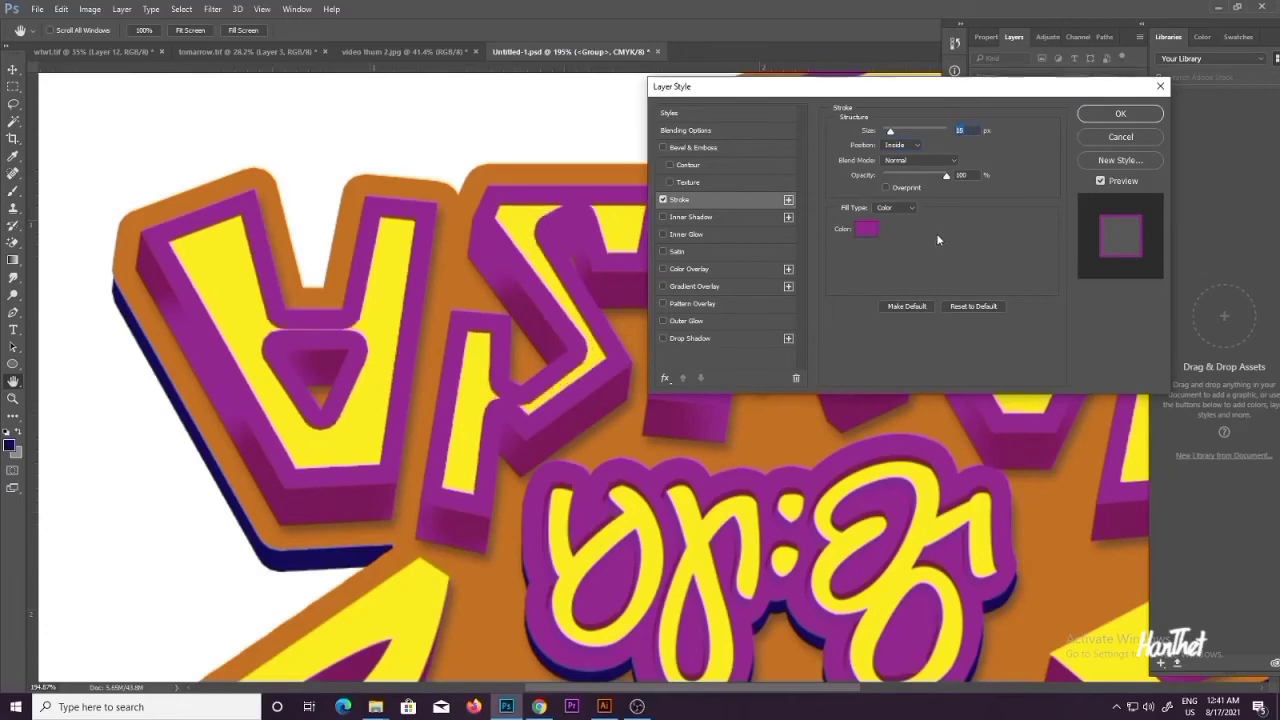
Step: Set the stroke colour to the yellow fcee1f sampled from the letter faces
{"action": "left_click", "coordinate": [866, 229]}
{"action": "left_click", "coordinate": [585, 310]}
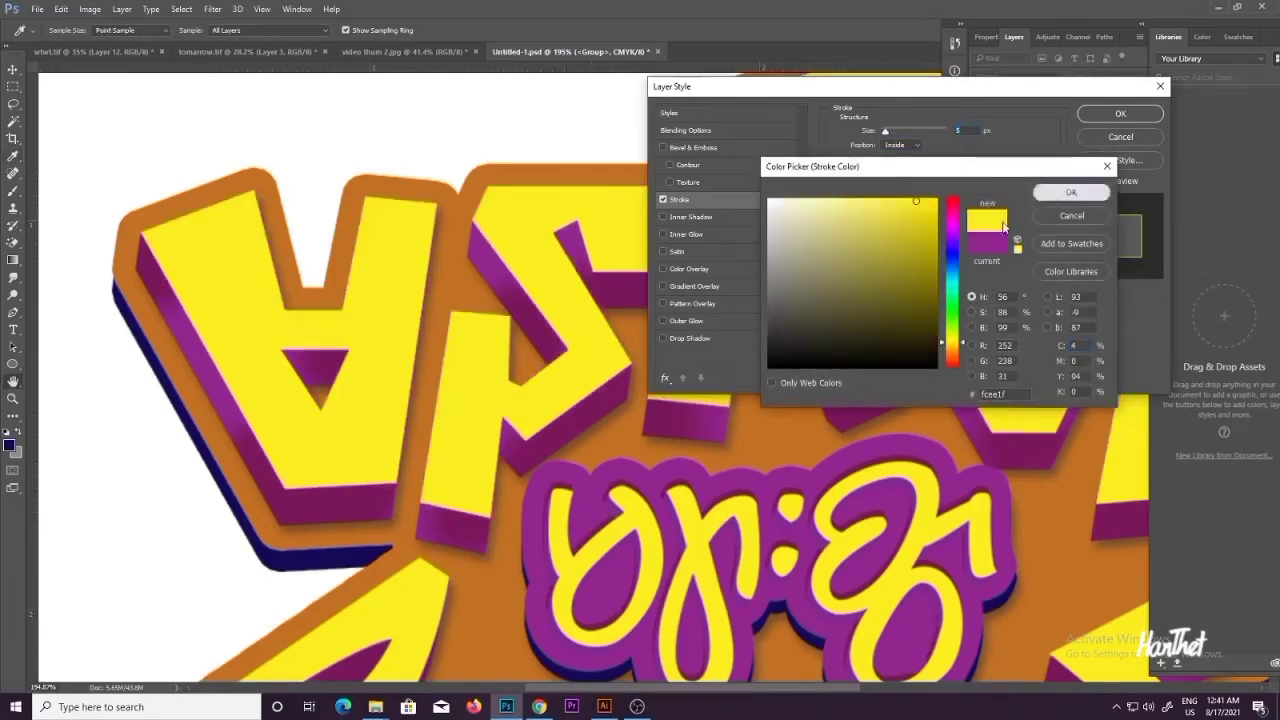
{"action": "left_click", "coordinate": [1070, 192]}
Step: Try the extrusion's dark purple 79175a as the stroke colour and restore yellow fcee1f
{"action": "left_click", "coordinate": [866, 229]}
{"action": "left_click", "coordinate": [641, 383]}
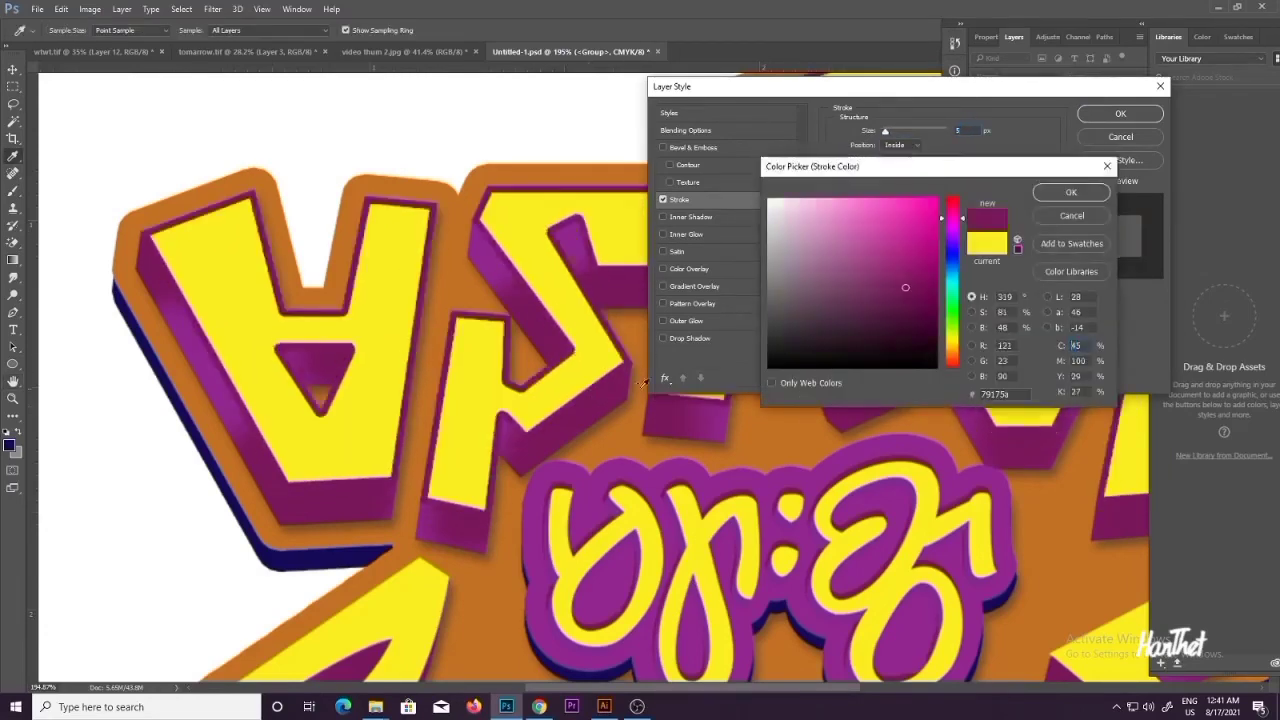
{"action": "left_click", "coordinate": [1072, 192]}
{"action": "left_click", "coordinate": [866, 229]}
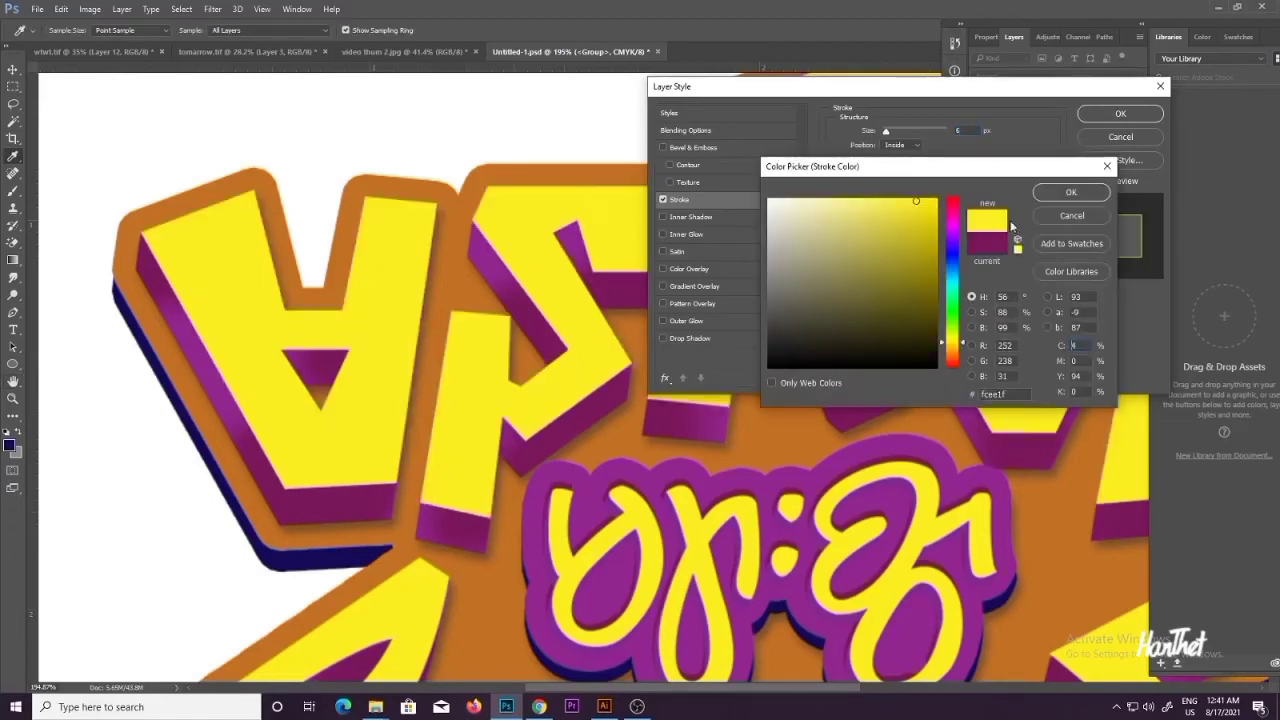
{"action": "key", "text": "Return"}
Step: Add an Inner Shadow to the upper word's yellow face with 63% opacity, 11 px distance and 13 px size, and apply the style
{"action": "left_click", "coordinate": [663, 218]}
{"action": "key", "text": "ctrl+minus"}
{"action": "key", "text": "ctrl+minus"}
{"action": "key", "text": "ctrl+minus"}
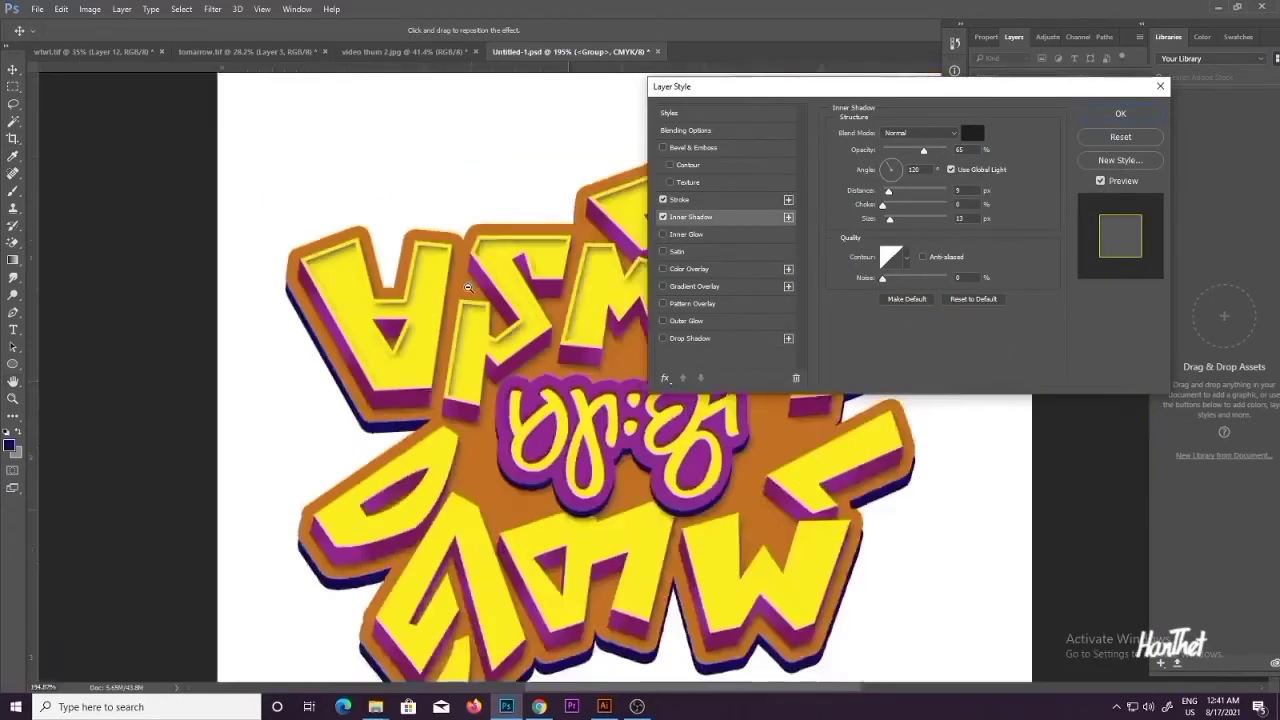
{"action": "key", "text": "ctrl+plus"}
{"action": "key", "text": "ctrl+plus"}
{"action": "scroll", "coordinate": [545, 336], "scroll_direction": "up", "scroll_amount": 5}
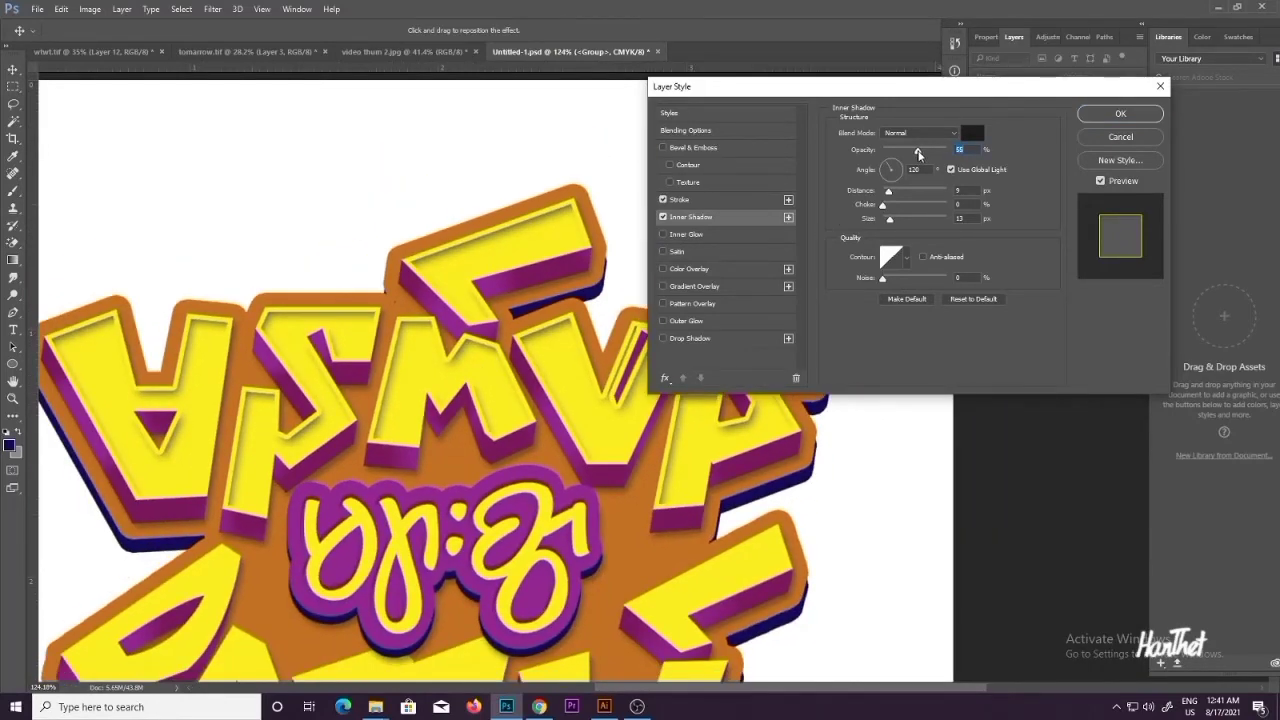
{"action": "left_click_drag", "start_coordinate": [889, 193], "coordinate": [890, 218]}
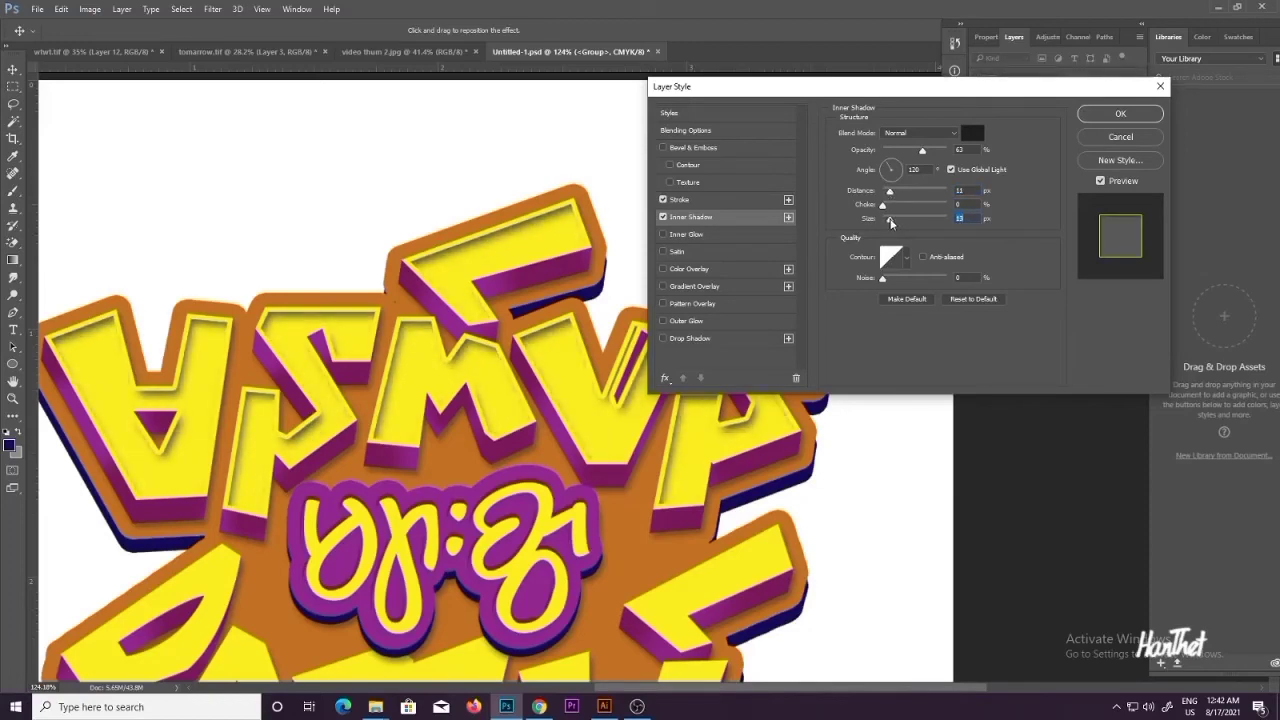
{"action": "scroll", "coordinate": [560, 291], "scroll_direction": "down", "scroll_amount": 5}
{"action": "left_click", "coordinate": [1090, 119]}
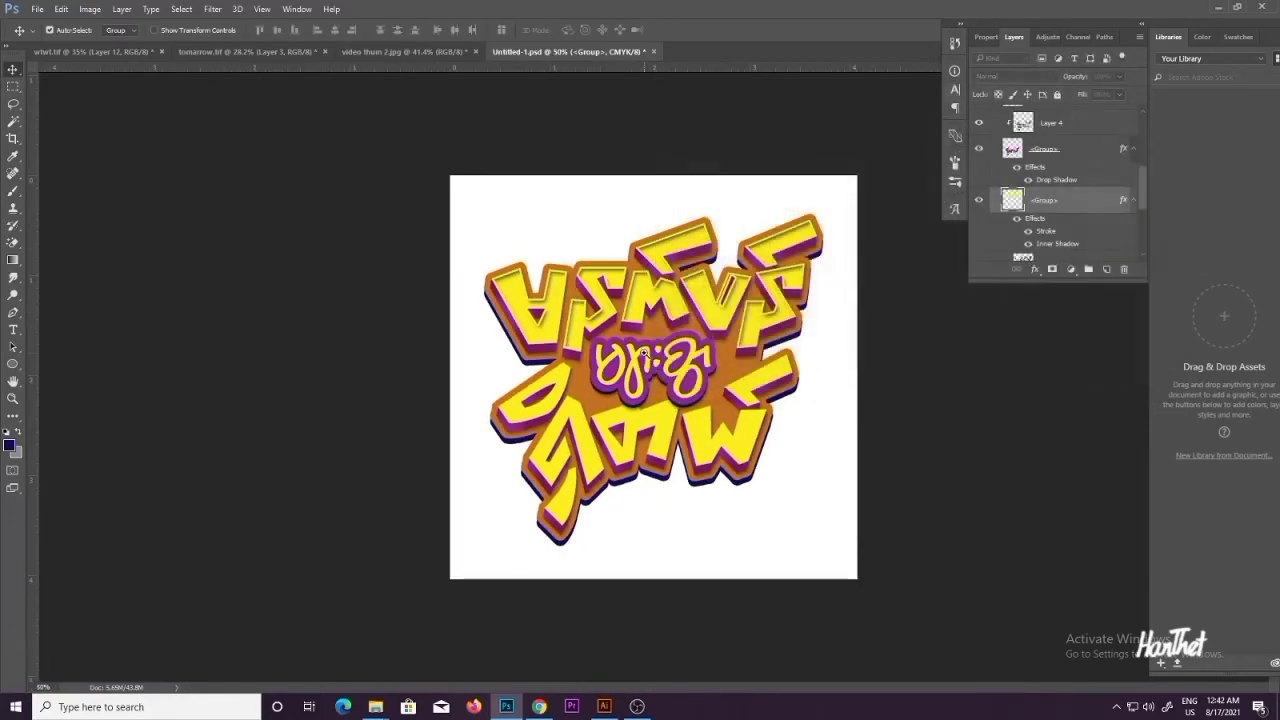
Step: Copy the stroke and inner shadow style from the upper word's yellow face layer
{"action": "key", "text": "ctrl+plus"}
{"action": "right_click", "coordinate": [1040, 200]}
{"action": "left_click", "coordinate": [1070, 397]}
Step: Find the lower word's yellow face layer and paste the copied stroke and inner shadow style onto it
{"action": "right_click", "coordinate": [781, 449]}
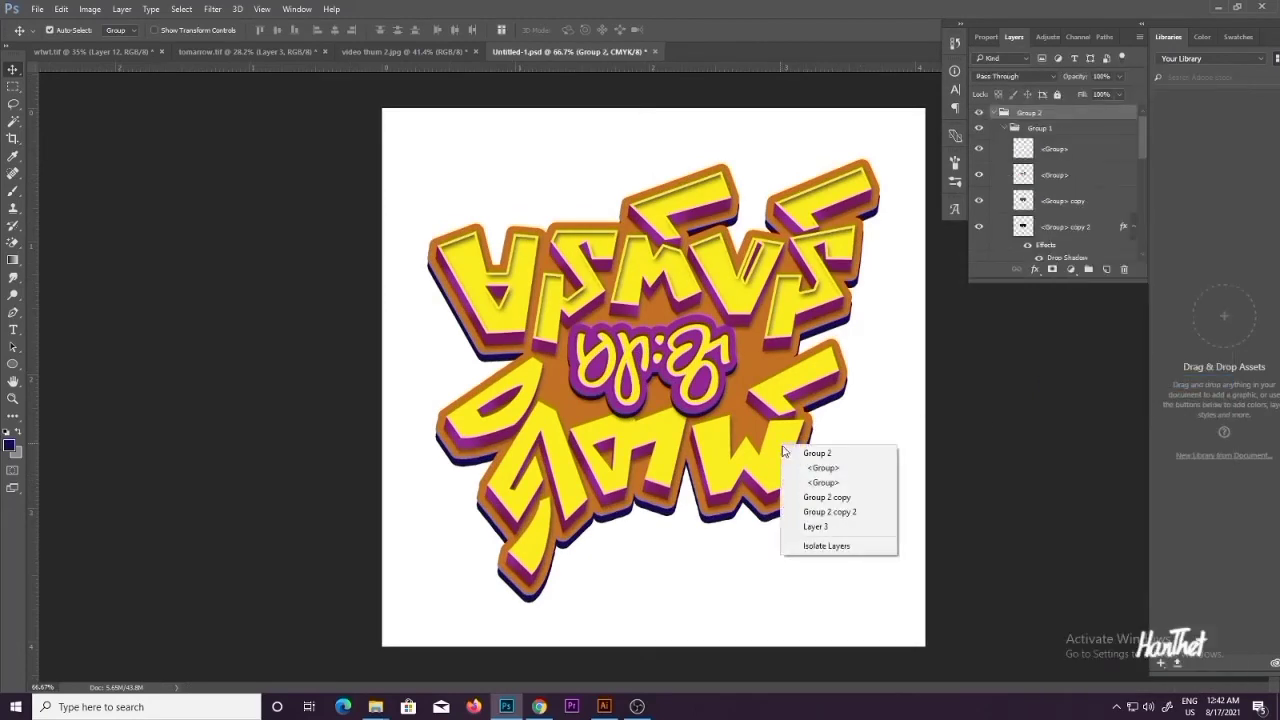
{"action": "left_click", "coordinate": [815, 511]}
{"action": "scroll", "coordinate": [1045, 210], "scroll_direction": "up", "scroll_amount": 3}
{"action": "left_click", "coordinate": [979, 146]}
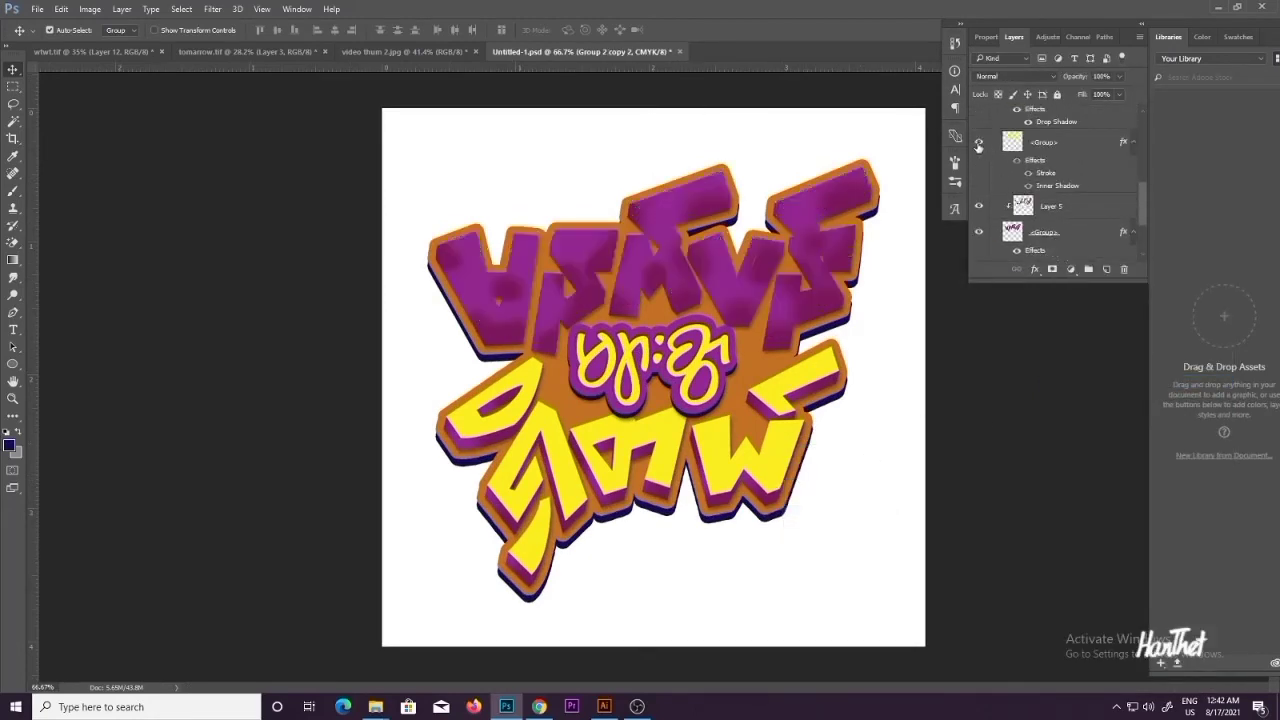
{"action": "left_click", "coordinate": [979, 146]}
{"action": "scroll", "coordinate": [1038, 184], "scroll_direction": "down", "scroll_amount": 4}
{"action": "scroll", "coordinate": [1039, 189], "scroll_direction": "up", "scroll_amount": 6}
{"action": "scroll", "coordinate": [1038, 192], "scroll_direction": "up", "scroll_amount": 1}
{"action": "left_click", "coordinate": [1045, 150]}
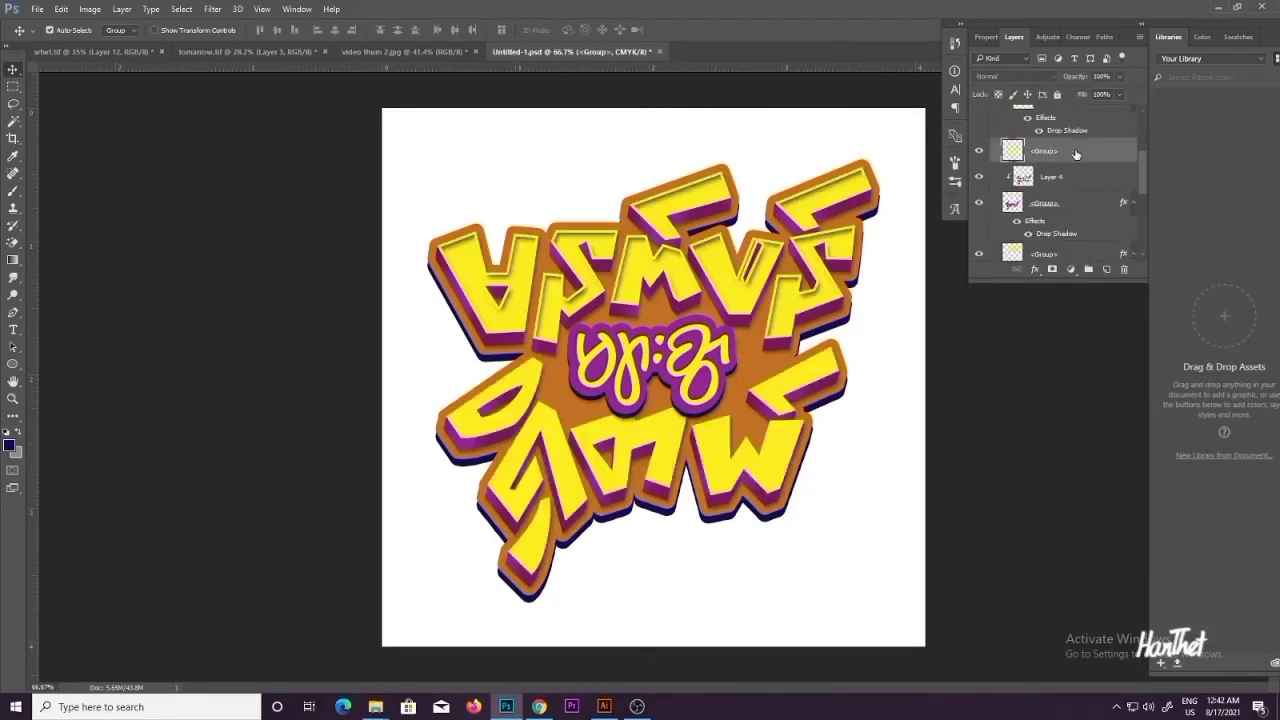
{"action": "right_click", "coordinate": [1076, 150]}
{"action": "left_click", "coordinate": [1112, 397]}
Step: Paste the same stroke and inner shadow style onto the middle word's yellow lettering in Group 1
{"action": "scroll", "coordinate": [668, 322], "scroll_direction": "up", "scroll_amount": 7}
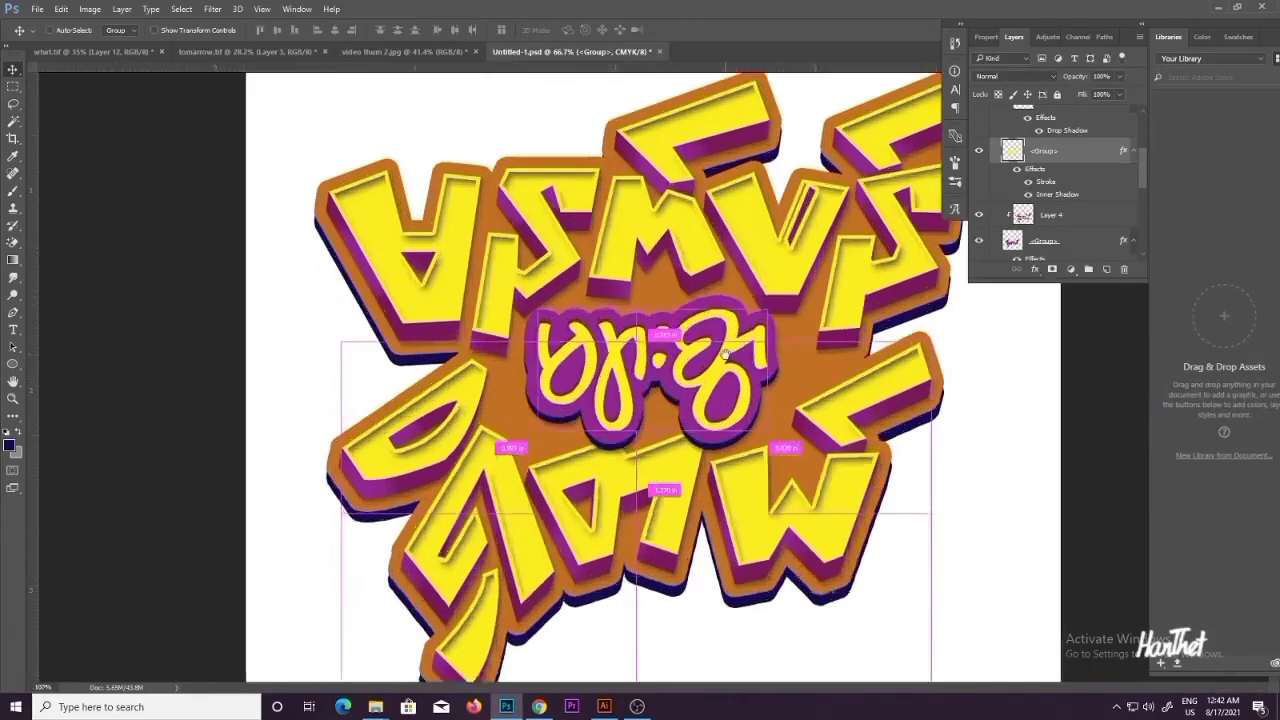
{"action": "scroll", "coordinate": [700, 335], "scroll_direction": "down", "scroll_amount": 12}
{"action": "scroll", "coordinate": [715, 343], "scroll_direction": "up", "scroll_amount": 5}
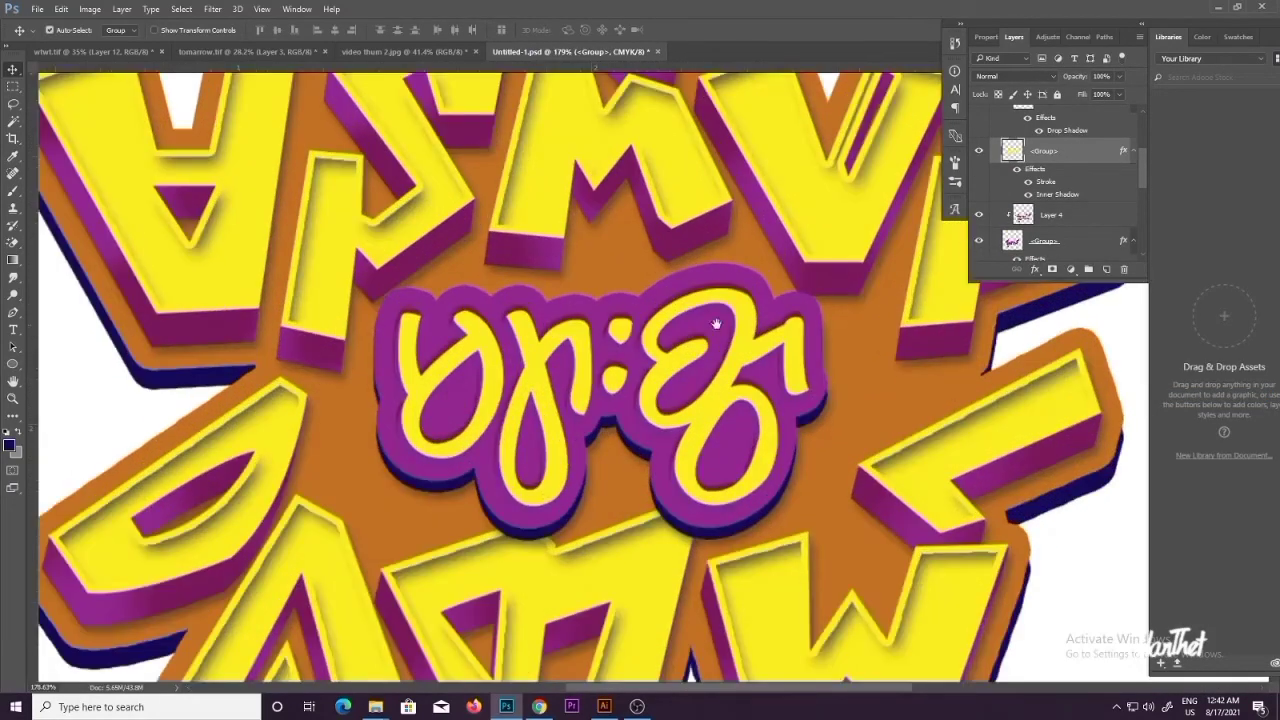
{"action": "left_click", "coordinate": [771, 316]}
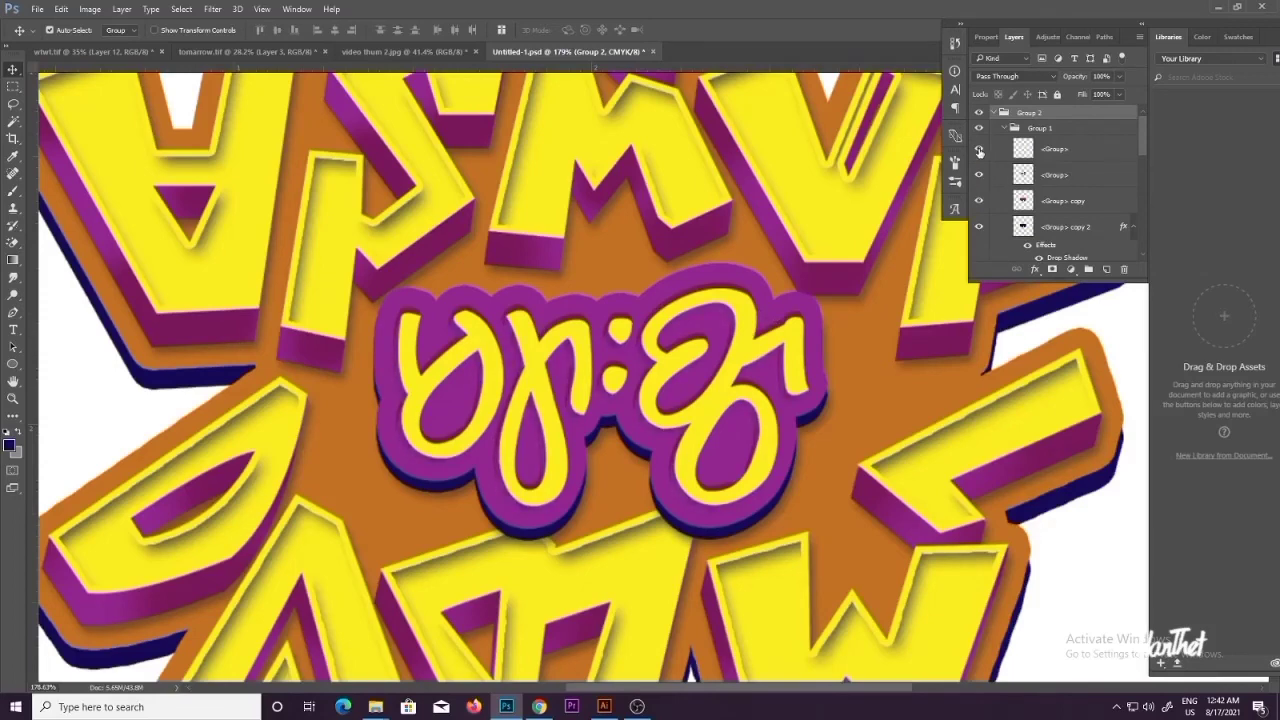
{"action": "right_click", "coordinate": [1066, 148]}
{"action": "left_click", "coordinate": [1120, 396]}
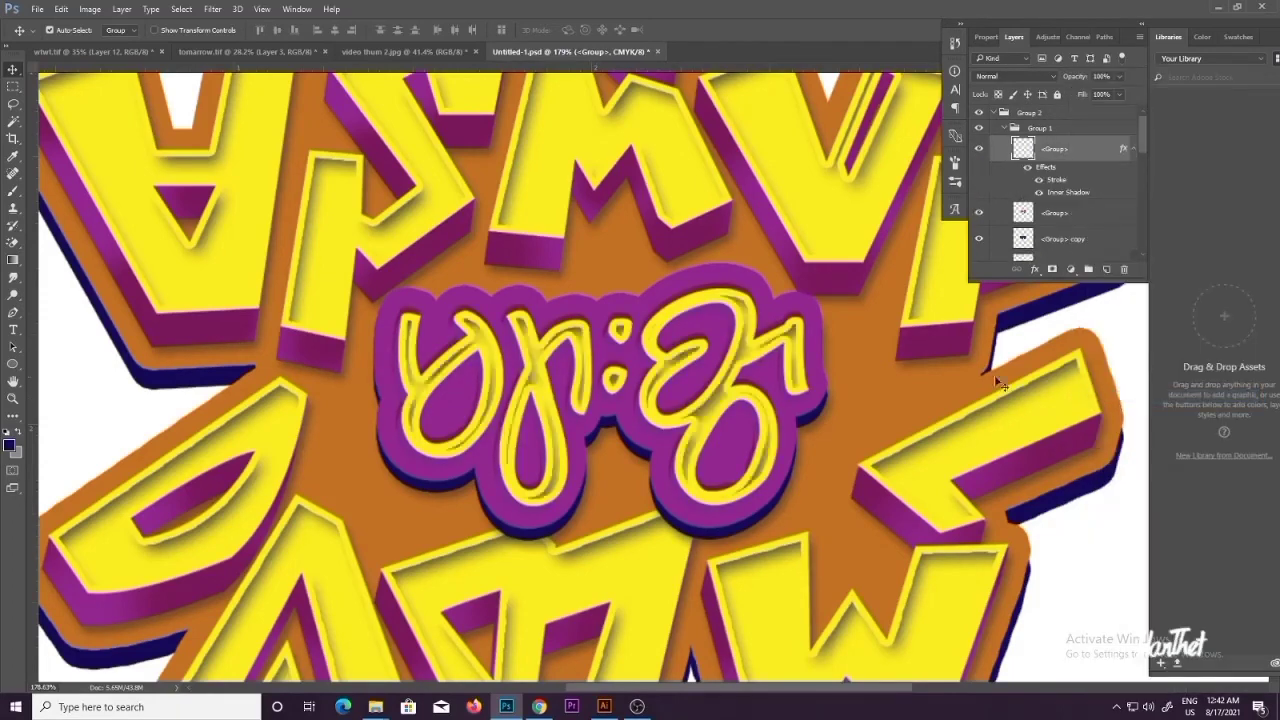
Step: Refine the middle word's yellow lettering style with a 2 px stroke and a shorter-distance inner shadow at 46% opacity and 5 px size
{"action": "double_click", "coordinate": [1056, 180]}
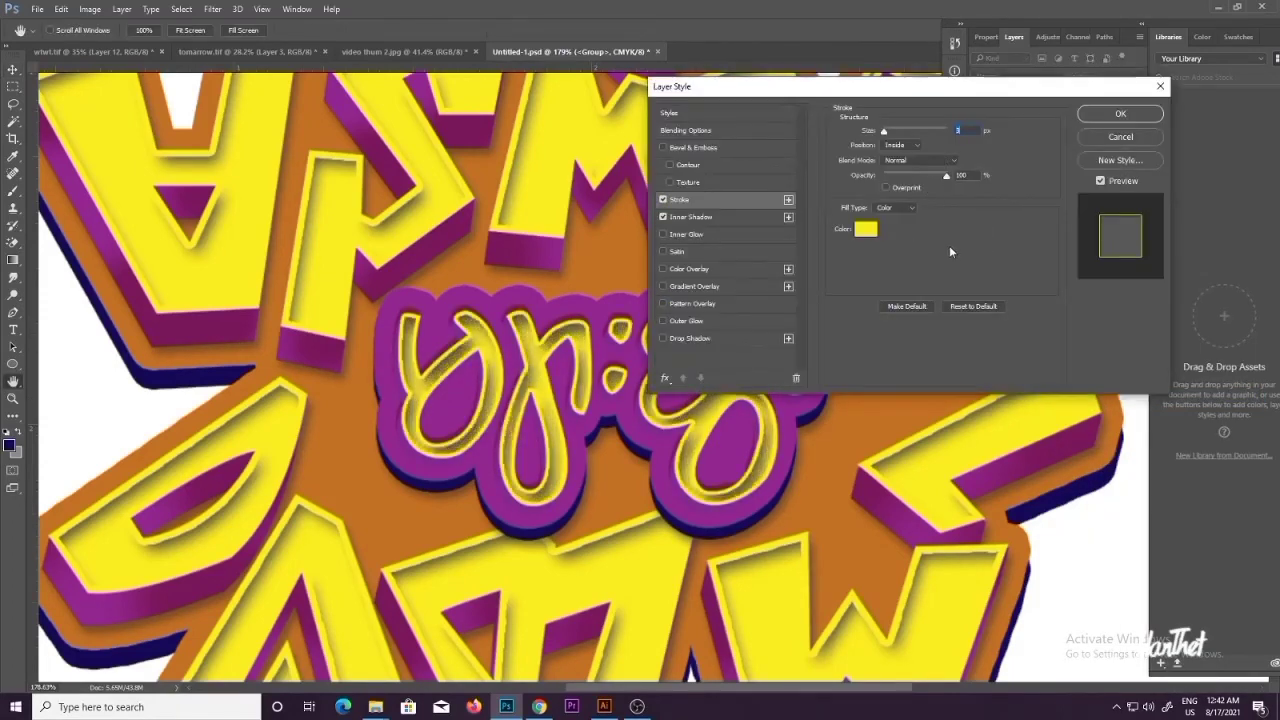
{"action": "left_click", "coordinate": [690, 217]}
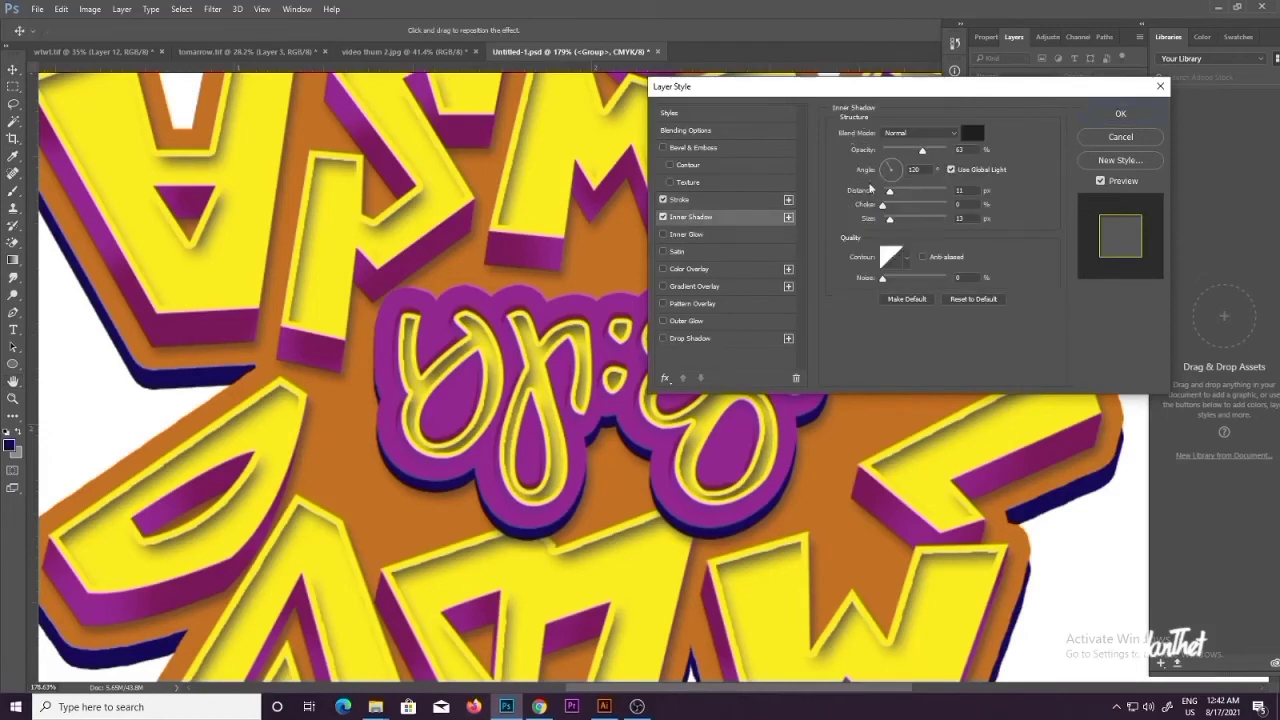
{"action": "left_click_drag", "start_coordinate": [891, 220], "coordinate": [887, 192]}
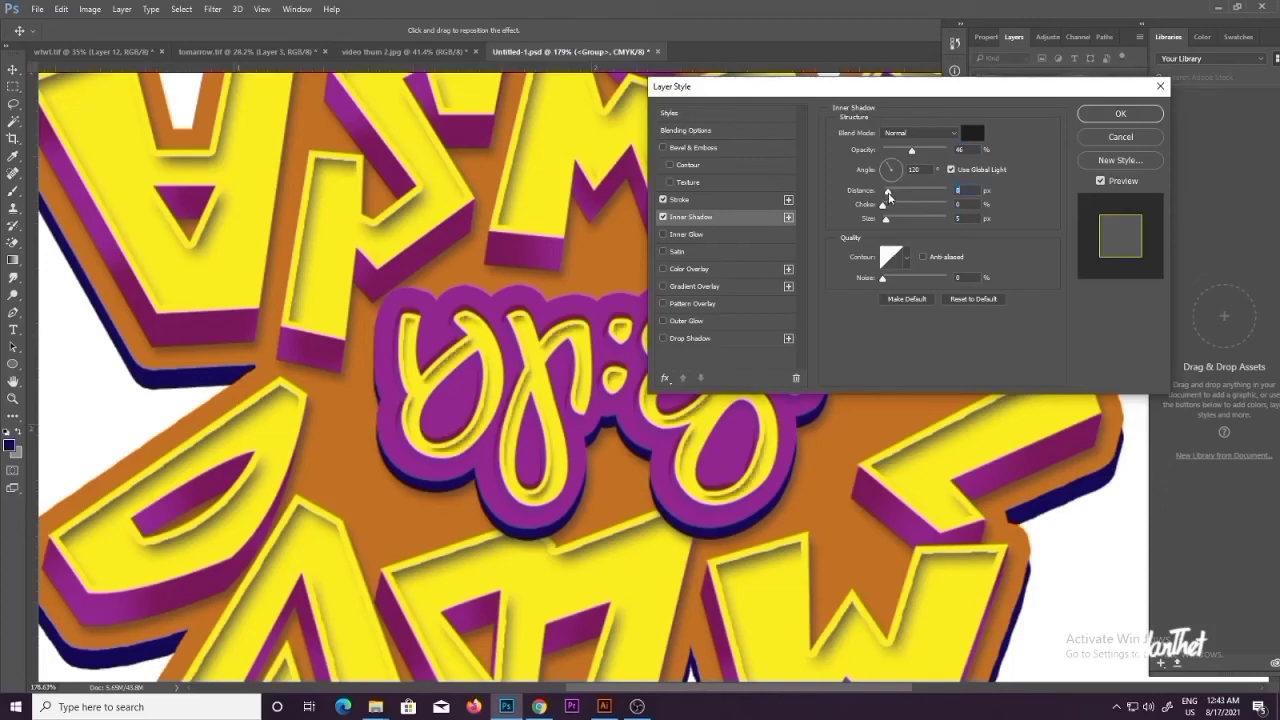
{"action": "left_click", "coordinate": [690, 199]}
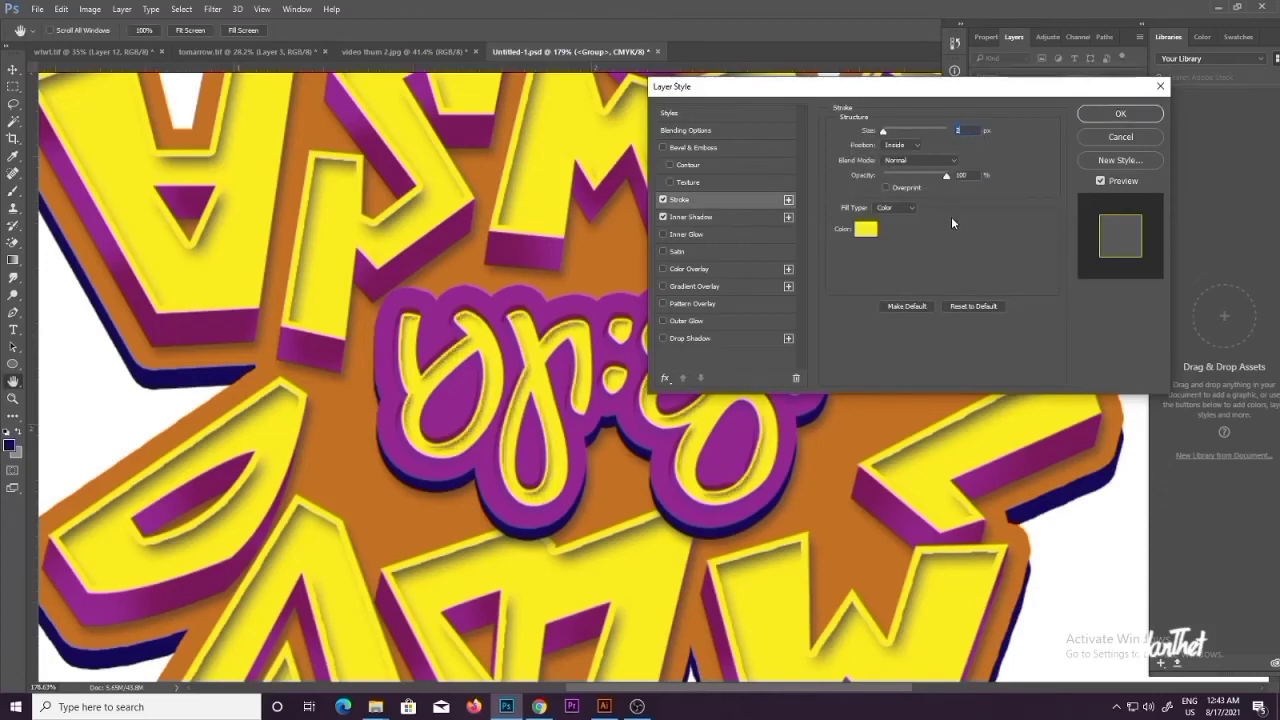
{"action": "left_click", "coordinate": [1106, 118]}
{"action": "scroll", "coordinate": [640, 290], "scroll_direction": "down", "scroll_amount": 6}
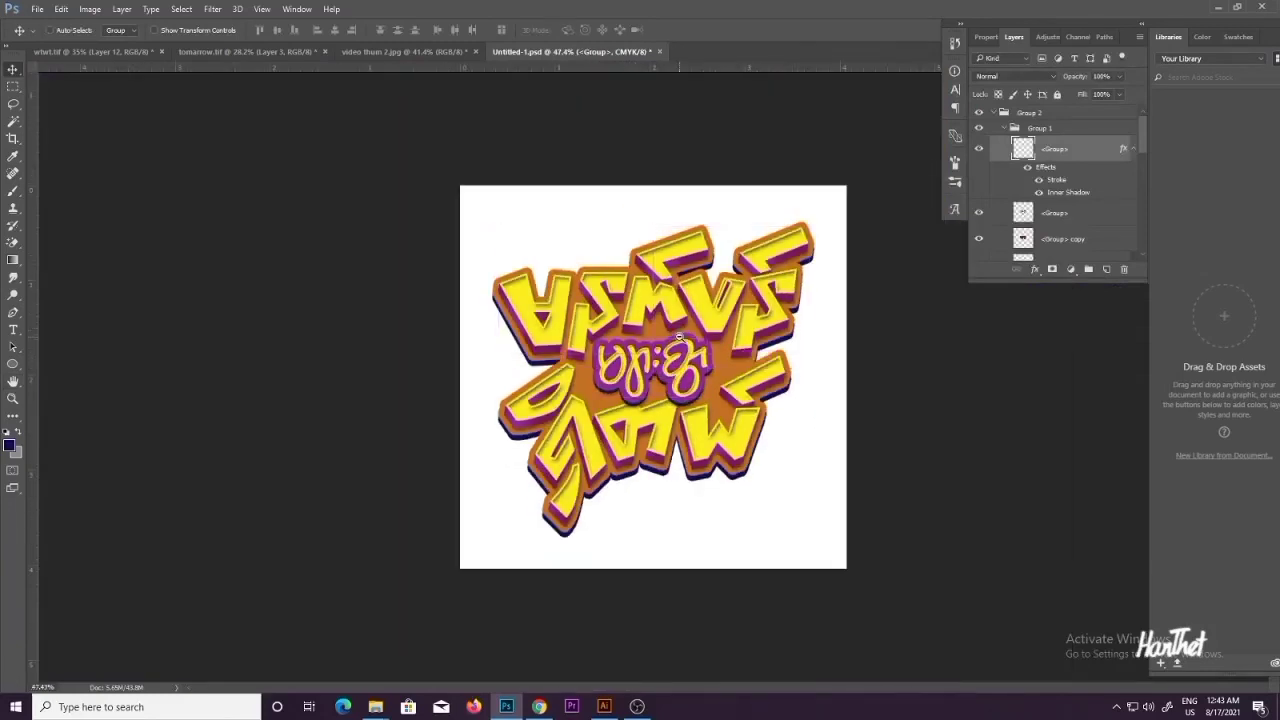
{"action": "scroll", "coordinate": [679, 337], "scroll_direction": "down", "scroll_amount": 2}
{"action": "scroll", "coordinate": [679, 337], "scroll_direction": "up", "scroll_amount": 3}
{"action": "left_click_drag", "start_coordinate": [463, 217], "coordinate": [750, 502]}
{"action": "key", "text": "ctrl+t"}
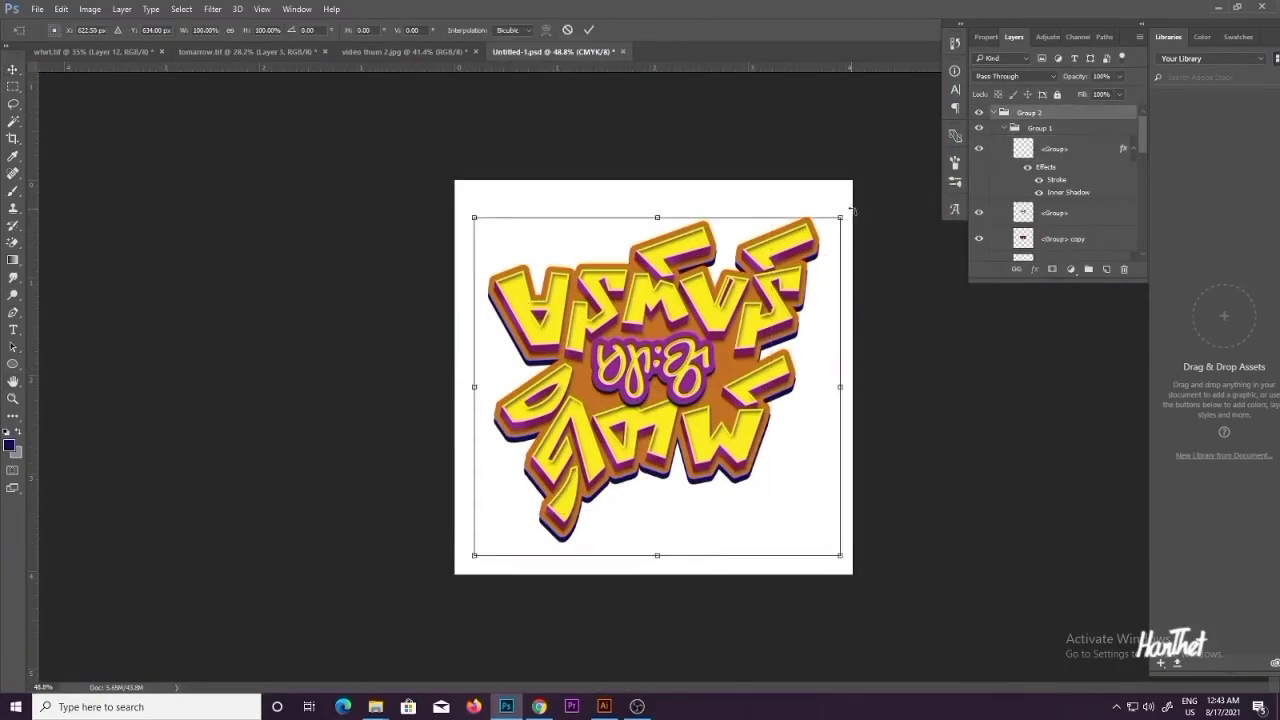
{"action": "key", "text": "Return"}
{"action": "scroll", "coordinate": [815, 484], "scroll_direction": "up", "scroll_amount": 3}
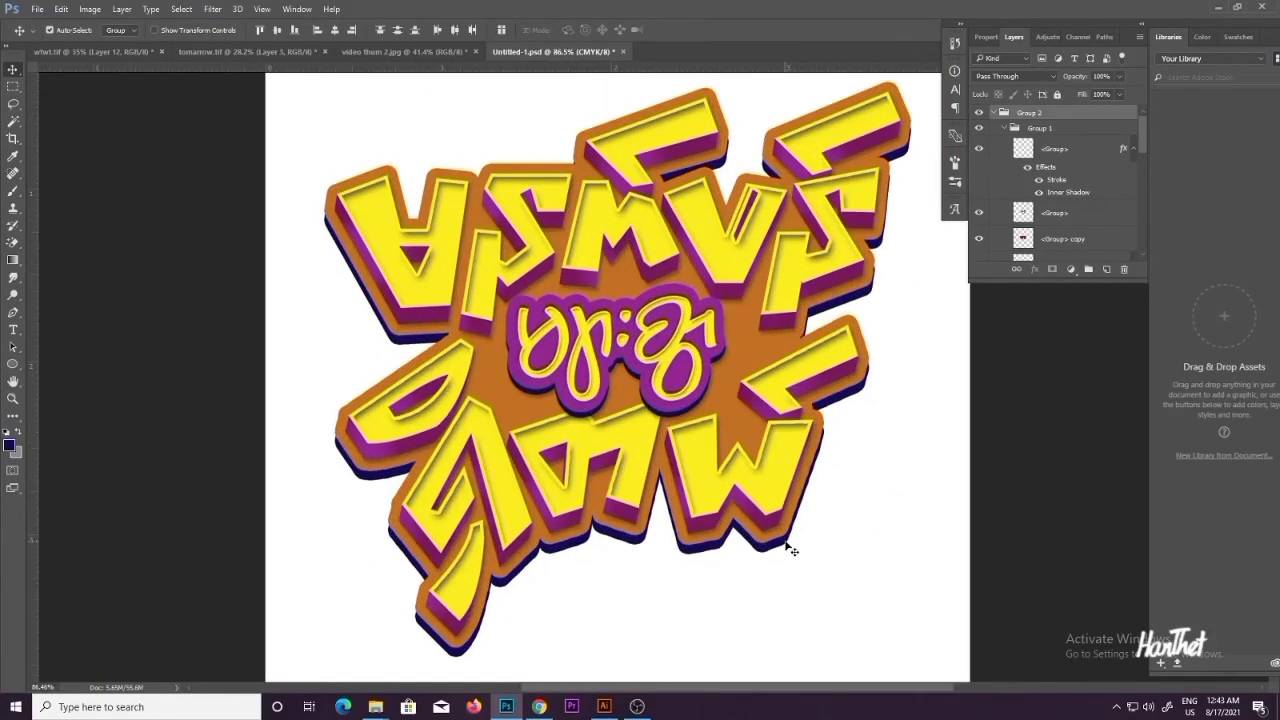
{"action": "scroll", "coordinate": [590, 322], "scroll_direction": "up", "scroll_amount": 1}
Step: Set the drop shadow opacity to 55% on the lower word's purple extrusion layer beneath Layer 4
{"action": "right_click", "coordinate": [584, 275]}
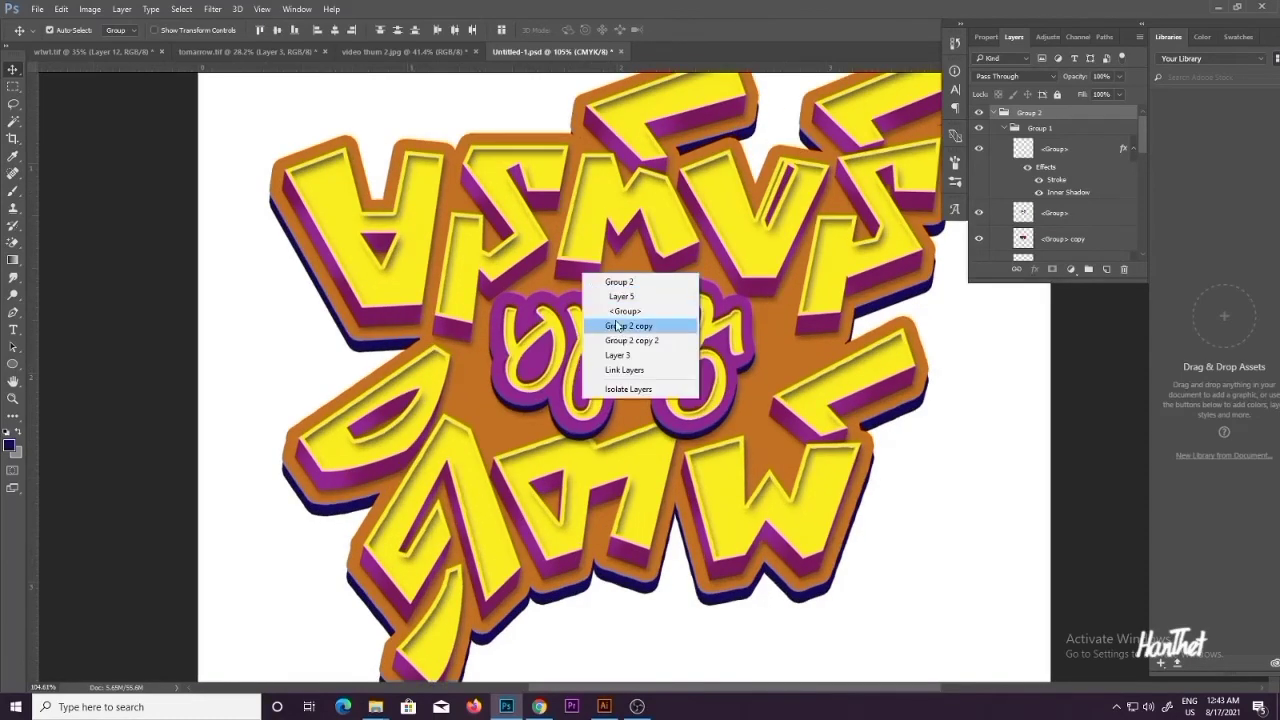
{"action": "left_click", "coordinate": [1050, 201]}
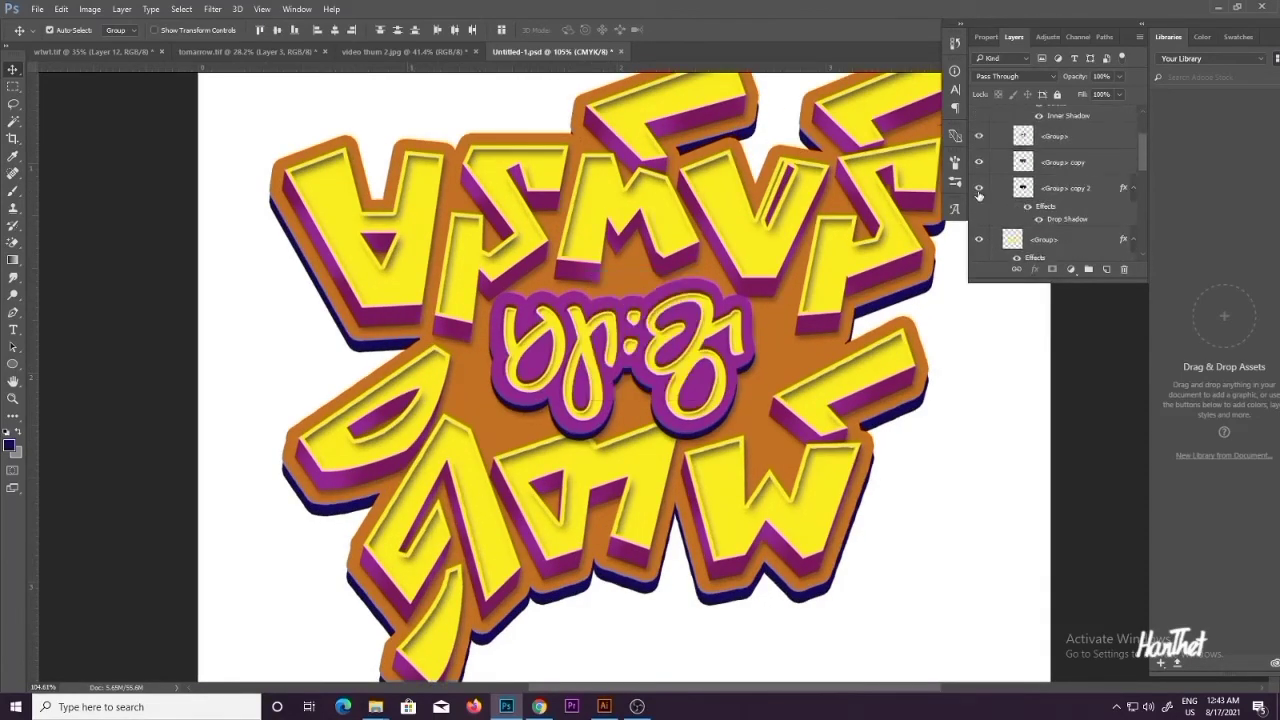
{"action": "scroll", "coordinate": [990, 210], "scroll_direction": "down", "scroll_amount": 2}
{"action": "left_click", "coordinate": [978, 237]}
{"action": "left_click", "coordinate": [978, 237]}
{"action": "scroll", "coordinate": [1020, 238], "scroll_direction": "down", "scroll_amount": 1}
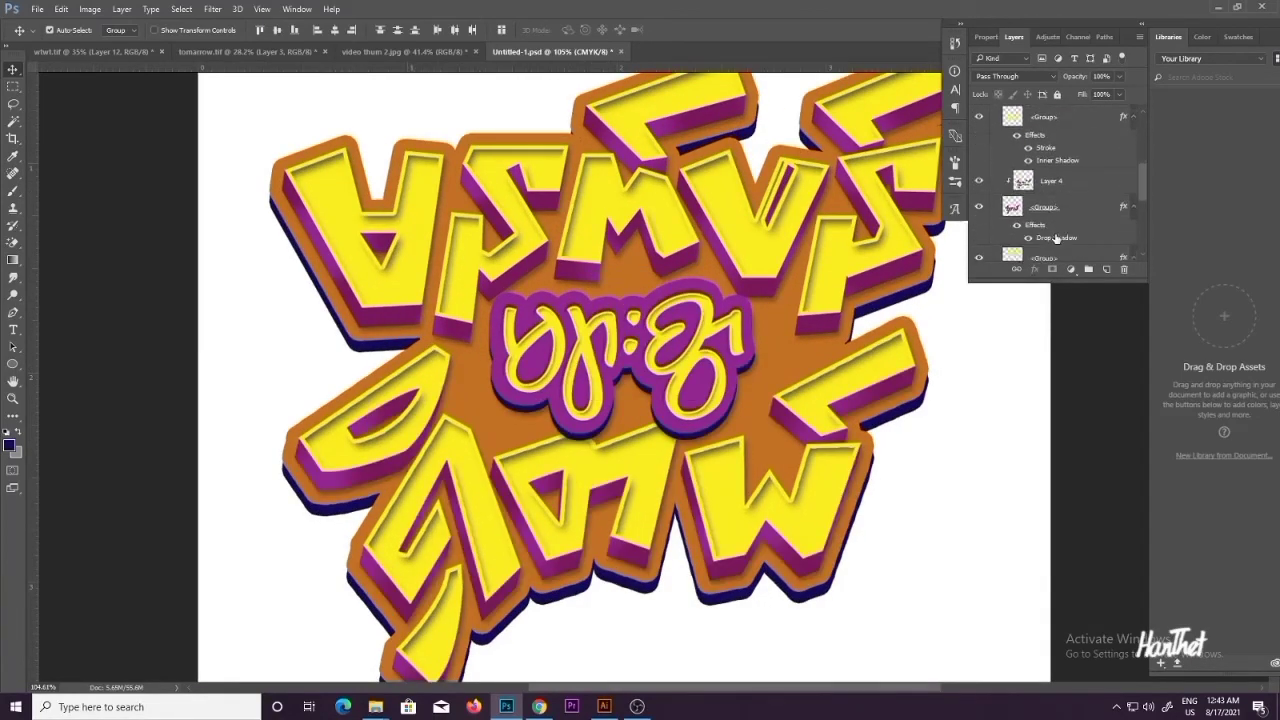
{"action": "double_click", "coordinate": [1055, 239]}
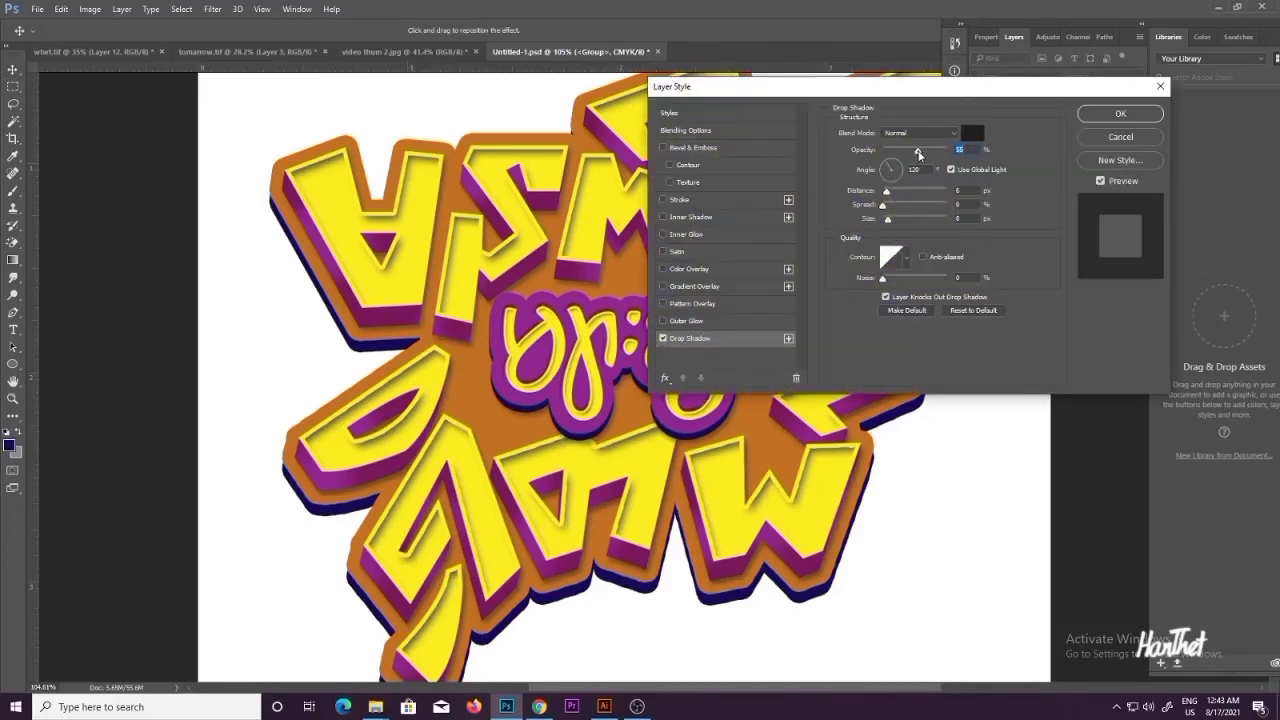
{"action": "left_click_drag", "start_coordinate": [924, 150], "coordinate": [923, 153]}
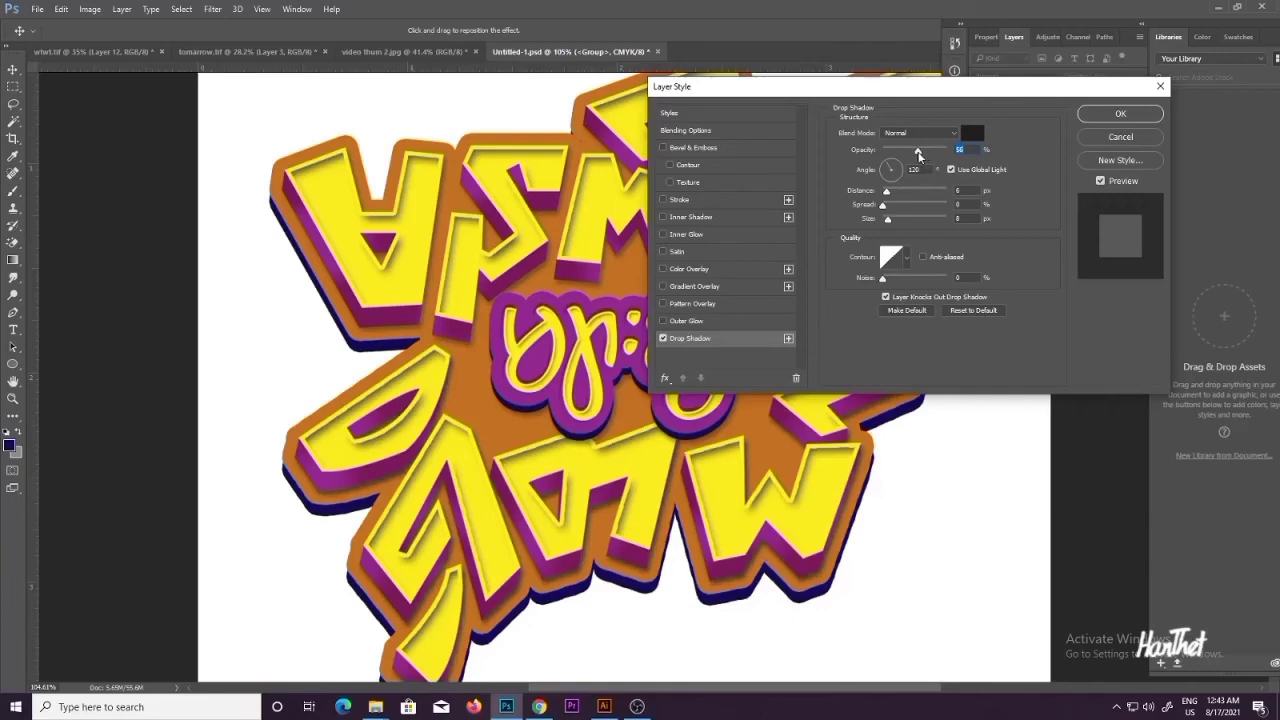
{"action": "left_click", "coordinate": [1120, 113]}
Step: Copy the lower word's purple extrusion layer style and paste it onto the upper word's purple extrusion layer beneath Layer 5
{"action": "right_click", "coordinate": [1047, 200]}
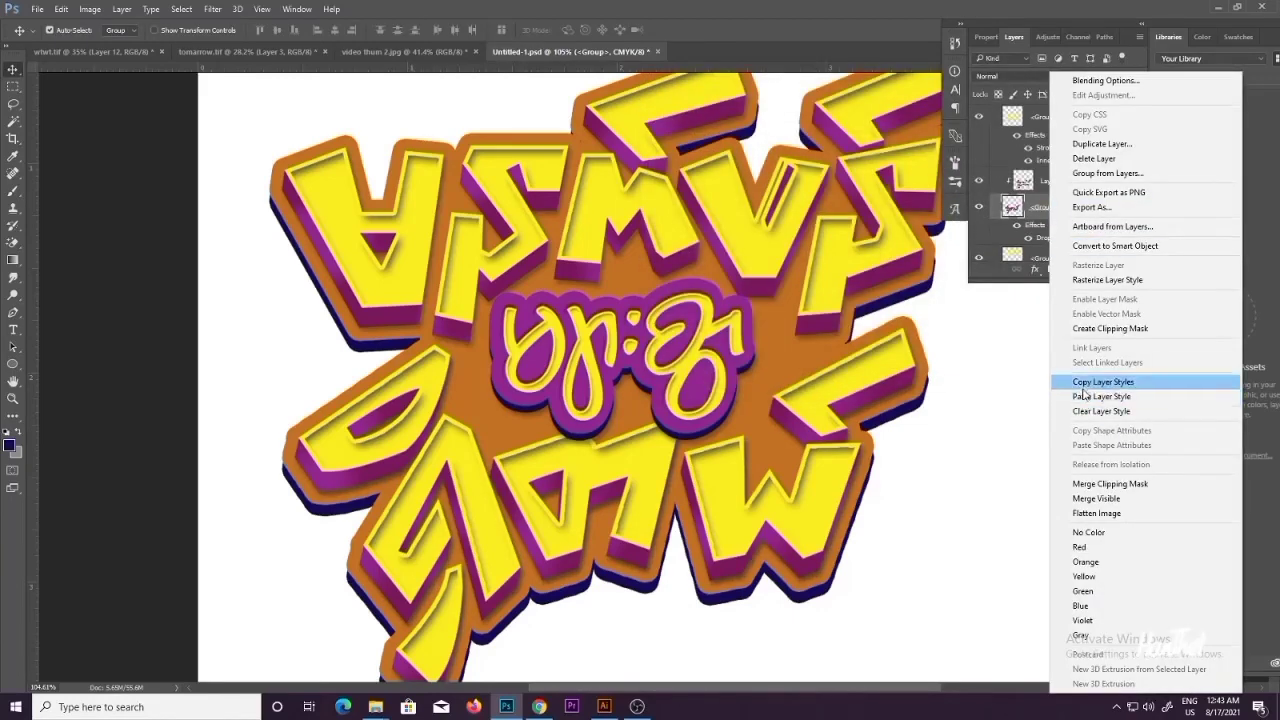
{"action": "left_click", "coordinate": [1110, 377]}
{"action": "scroll", "coordinate": [1047, 191], "scroll_direction": "up", "scroll_amount": 5}
{"action": "scroll", "coordinate": [1046, 190], "scroll_direction": "down", "scroll_amount": 8}
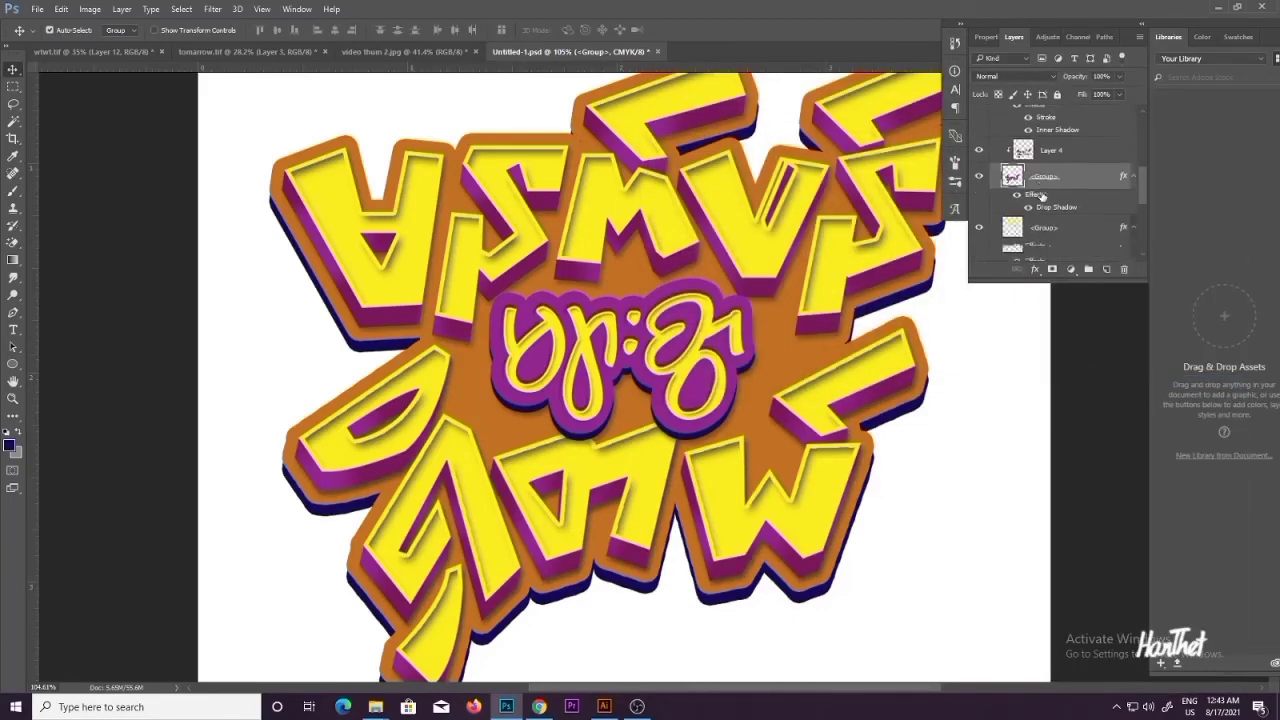
{"action": "right_click", "coordinate": [1044, 220]}
{"action": "left_click", "coordinate": [1112, 397]}
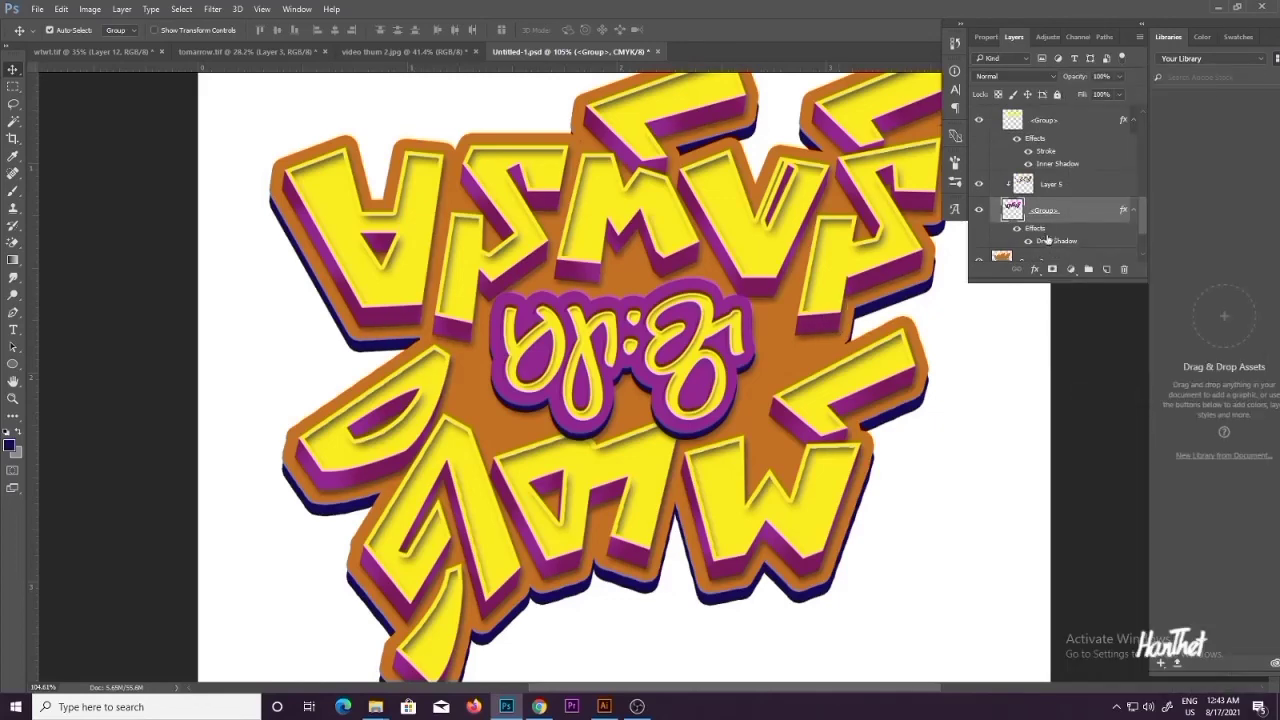
Step: Paste the copied drop shadow style onto the middle word's navy backing layer, <Group> copy 2
{"action": "scroll", "coordinate": [1039, 223], "scroll_direction": "up", "scroll_amount": 3}
{"action": "right_click", "coordinate": [1050, 205]}
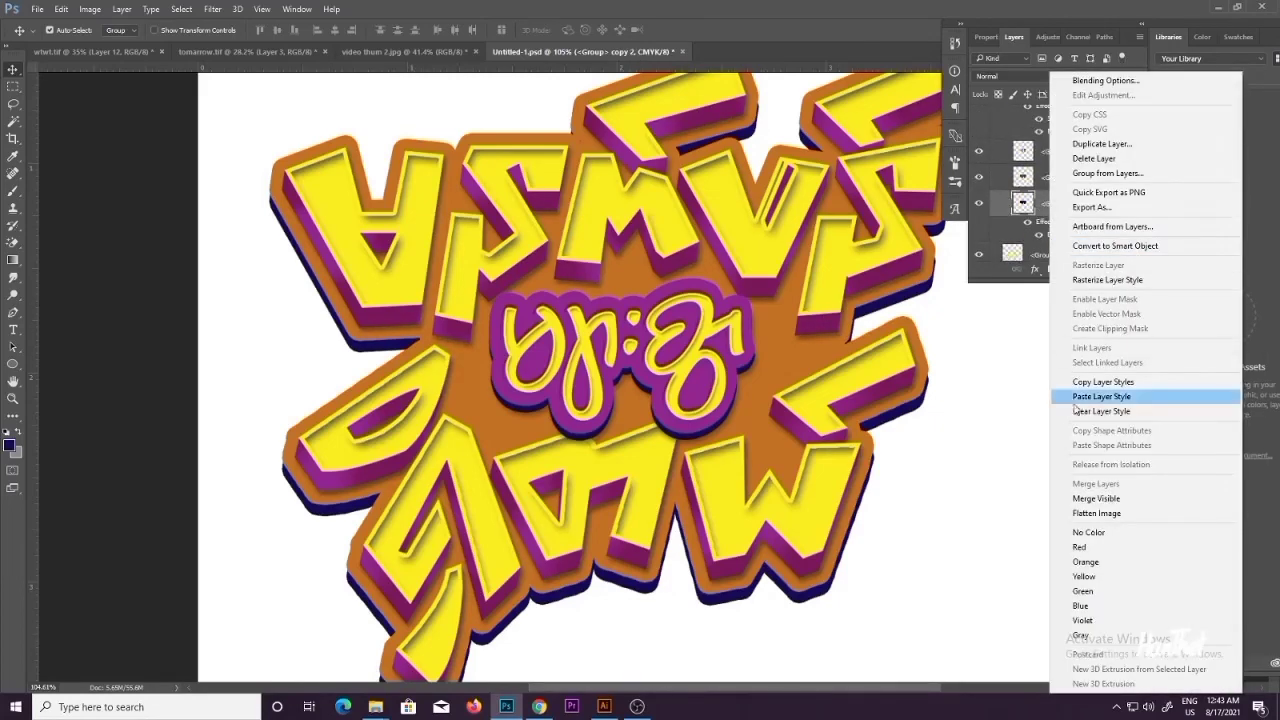
{"action": "left_click", "coordinate": [1078, 400]}
Step: Select all the middle word's layers in Group 1 and scale them up to about 103%
{"action": "scroll", "coordinate": [1018, 179], "scroll_direction": "up", "scroll_amount": 2}
{"action": "left_click", "coordinate": [979, 135]}
{"action": "left_click", "coordinate": [979, 135]}
{"action": "left_click", "coordinate": [1056, 135]}
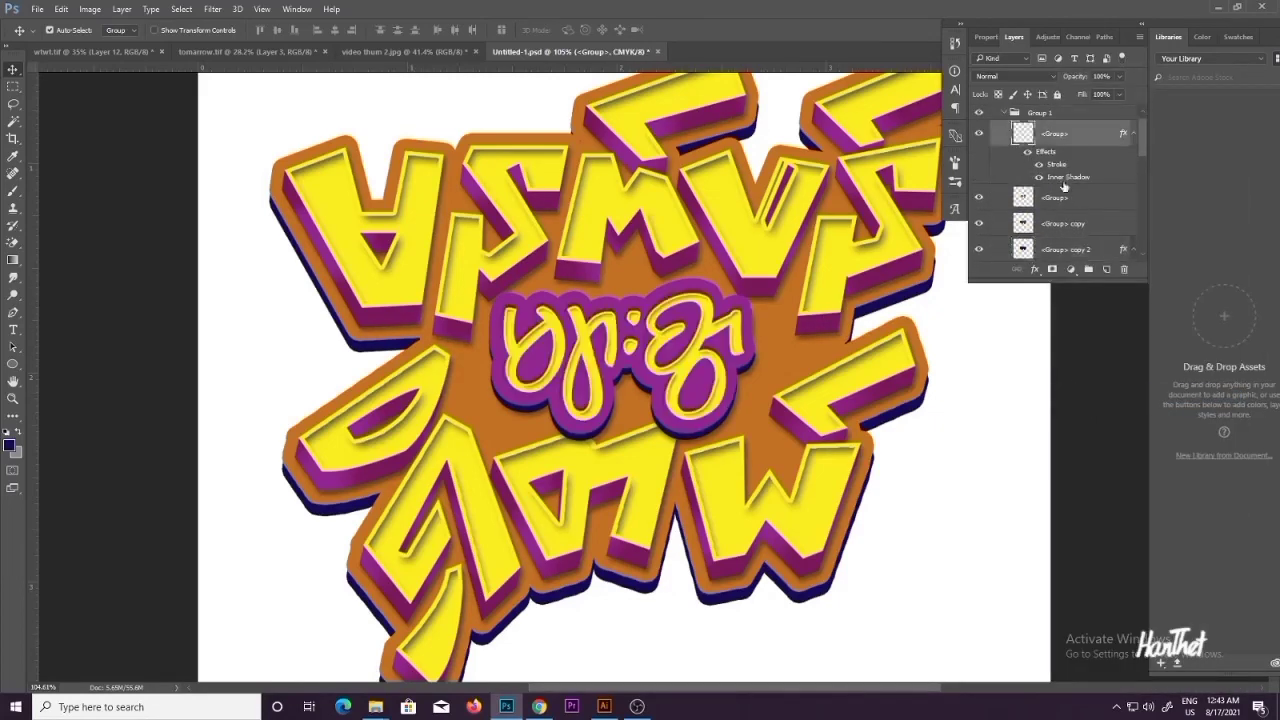
{"action": "left_click", "coordinate": [1044, 254], "text": "shift"}
{"action": "scroll", "coordinate": [700, 330], "scroll_direction": "down", "scroll_amount": 5}
{"action": "key", "text": "ctrl+t"}
{"action": "left_click_drag", "start_coordinate": [569, 318], "coordinate": [567, 315]}
{"action": "left_click_drag", "start_coordinate": [736, 317], "coordinate": [739, 315]}
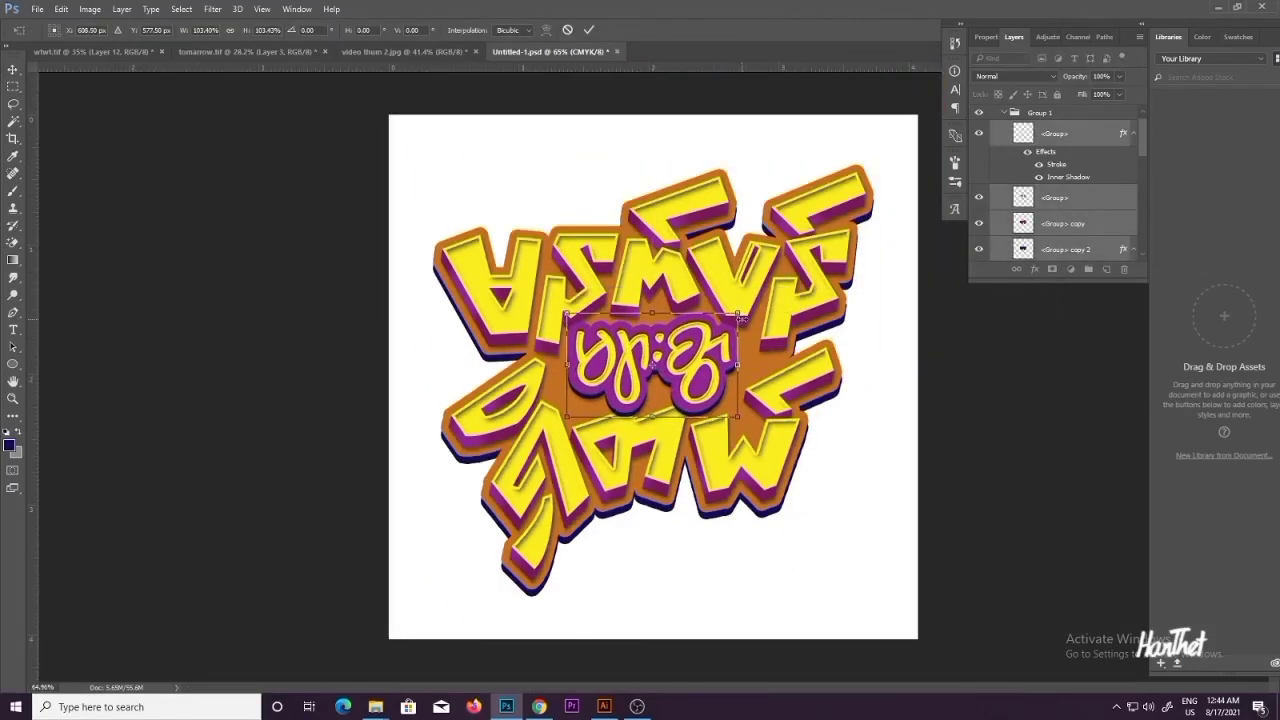
{"action": "key", "text": "Return"}
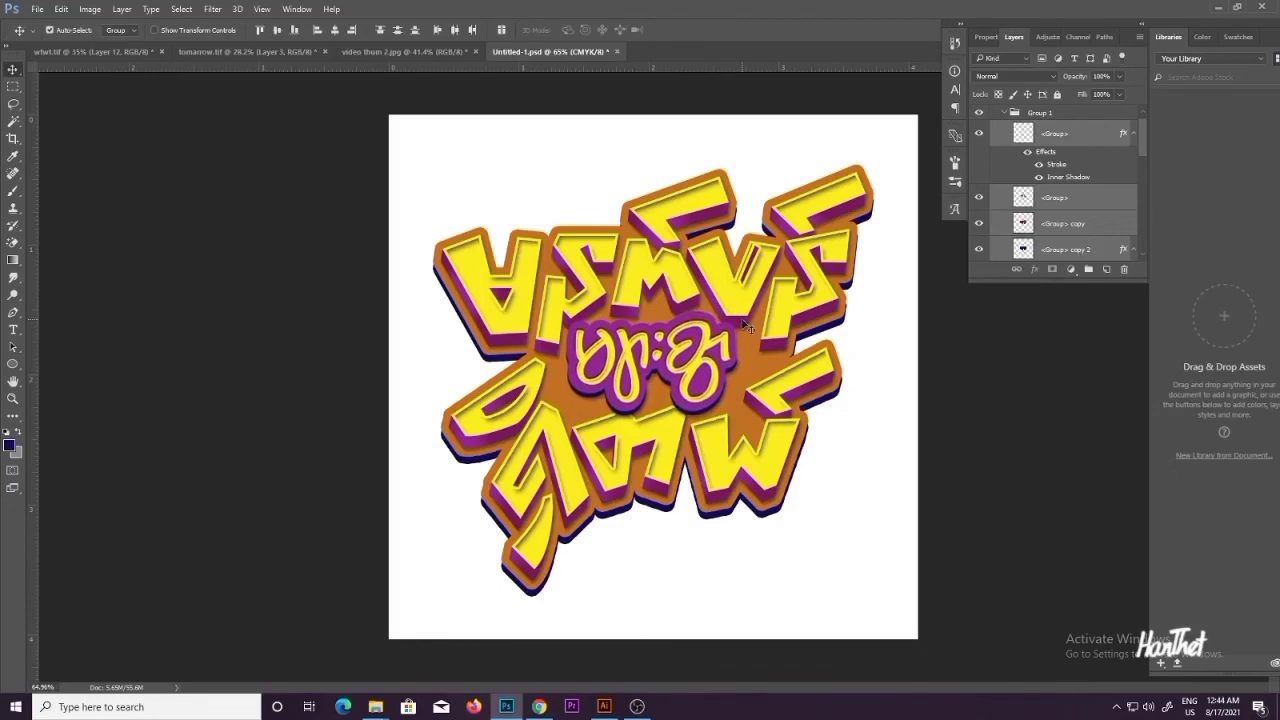
Step: Add a Drop Shadow with 55% opacity and 8 px size to the navy backing layer, Group 2 copy 2
{"action": "scroll", "coordinate": [742, 322], "scroll_direction": "up", "scroll_amount": 4}
{"action": "left_click", "coordinate": [977, 419]}
{"action": "left_click", "coordinate": [891, 326]}
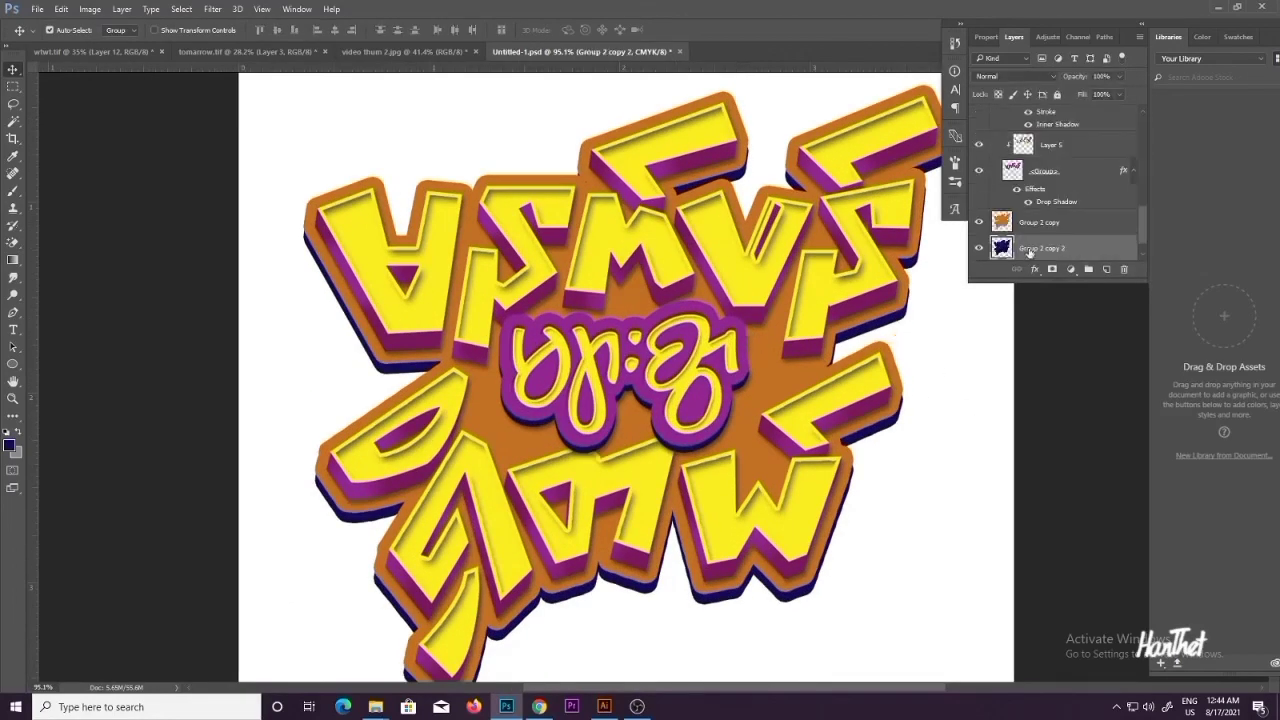
{"action": "right_click", "coordinate": [1029, 250]}
{"action": "left_click", "coordinate": [1084, 82]}
{"action": "left_click", "coordinate": [664, 338]}
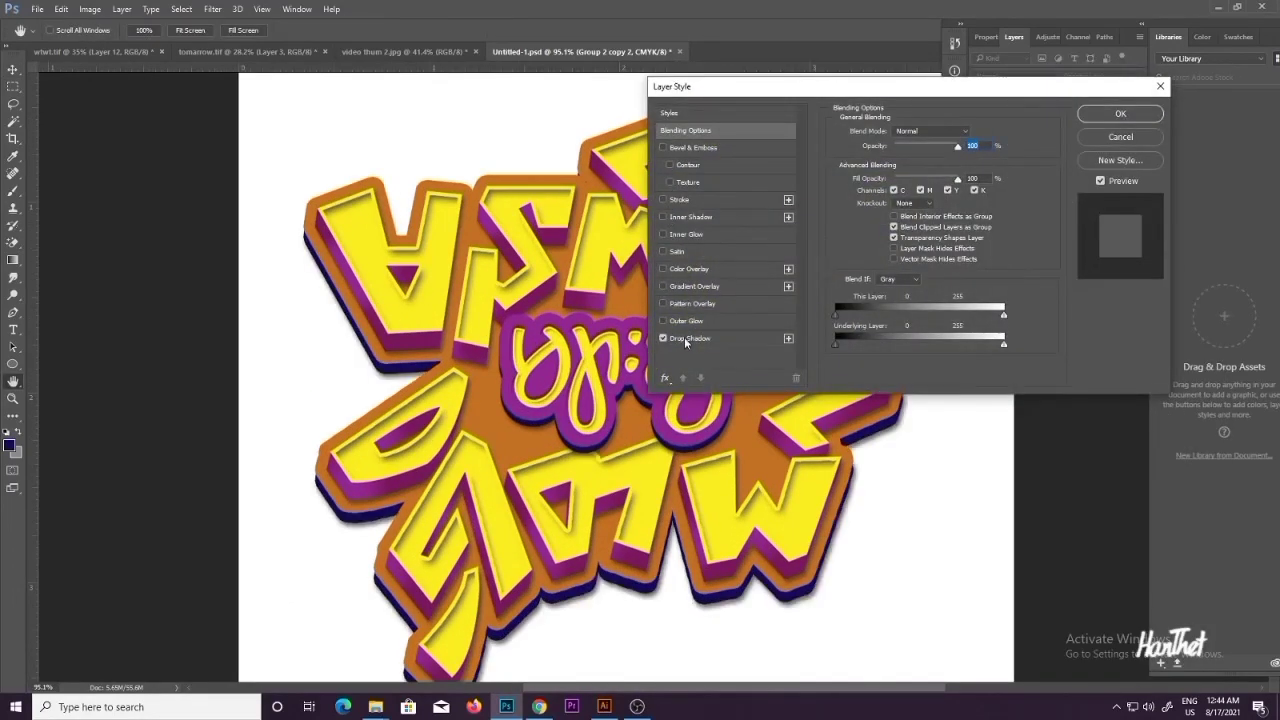
{"action": "left_click", "coordinate": [684, 338]}
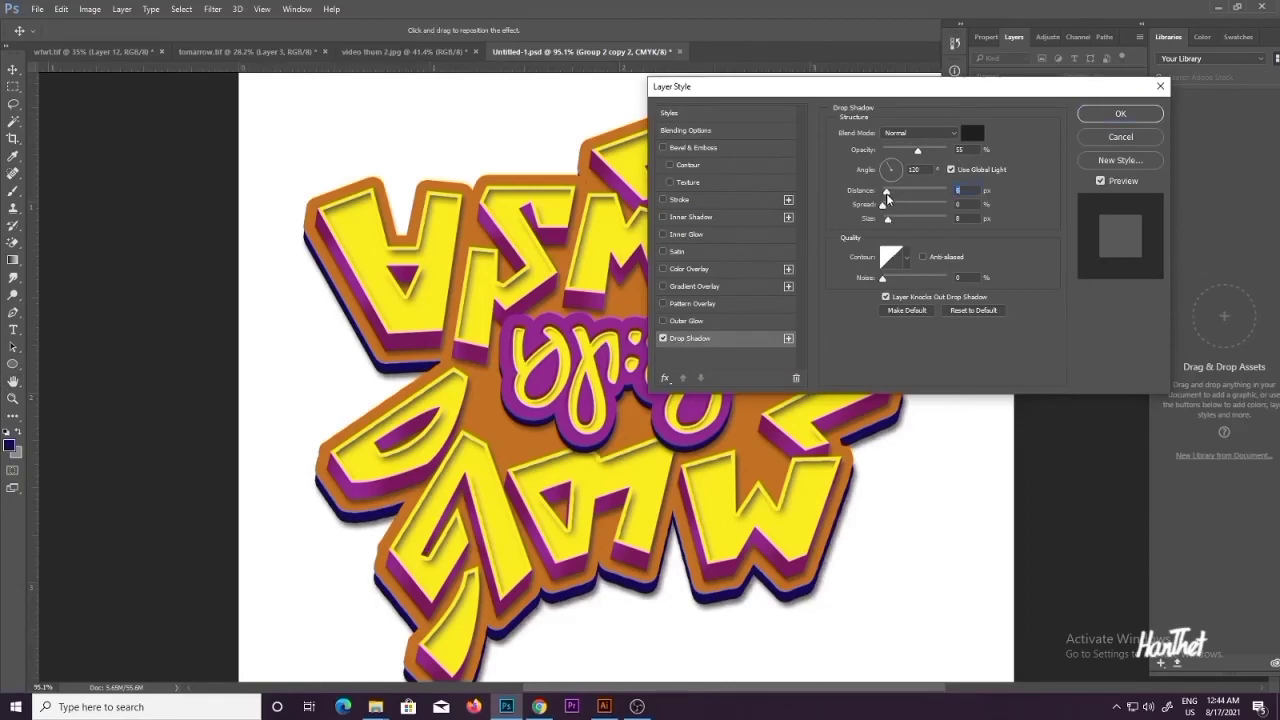
{"action": "left_click", "coordinate": [1120, 113]}
Step: Select the whole lettering artwork with its backings and scale it up slightly
{"action": "scroll", "coordinate": [671, 344], "scroll_direction": "down", "scroll_amount": 5}
{"action": "scroll", "coordinate": [671, 344], "scroll_direction": "up", "scroll_amount": 5}
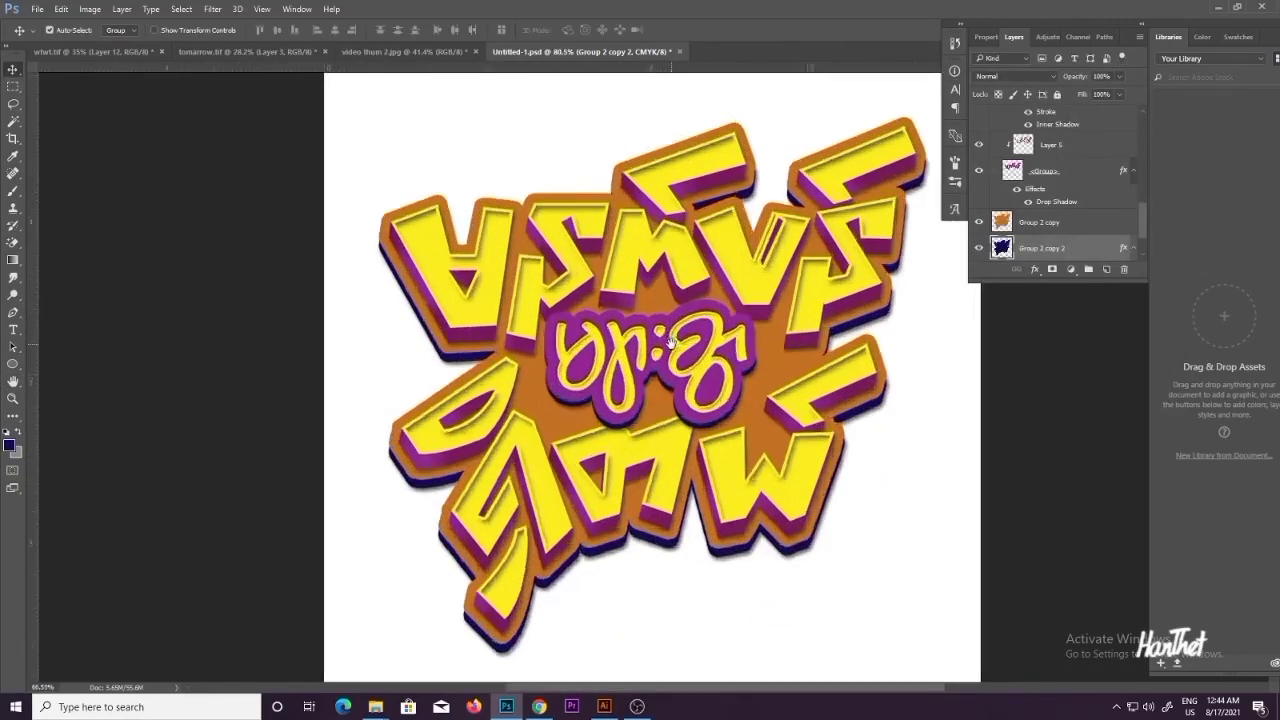
{"action": "scroll", "coordinate": [671, 344], "scroll_direction": "down", "scroll_amount": 2}
{"action": "left_click_drag", "start_coordinate": [437, 149], "coordinate": [840, 550]}
{"action": "key", "text": "ctrl+t"}
{"action": "left_click_drag", "start_coordinate": [921, 171], "coordinate": [920, 165]}
{"action": "key", "text": "Return"}
Step: Adjust the upper word's shading on Layer 5 with Hue/Saturation, using hue +8 and lightness -15
{"action": "scroll", "coordinate": [1054, 192], "scroll_direction": "up", "scroll_amount": 2}
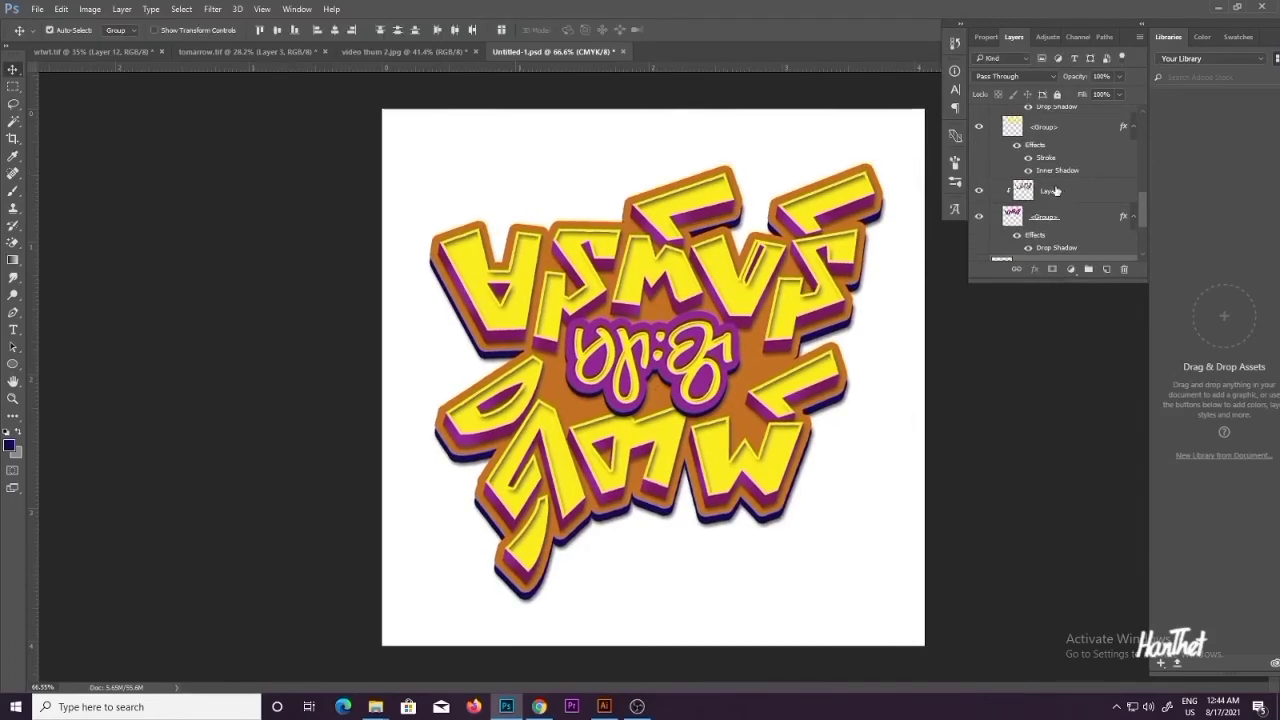
{"action": "left_click", "coordinate": [1054, 192]}
{"action": "left_click", "coordinate": [979, 190]}
{"action": "left_click", "coordinate": [979, 190]}
{"action": "key", "text": "ctrl+u"}
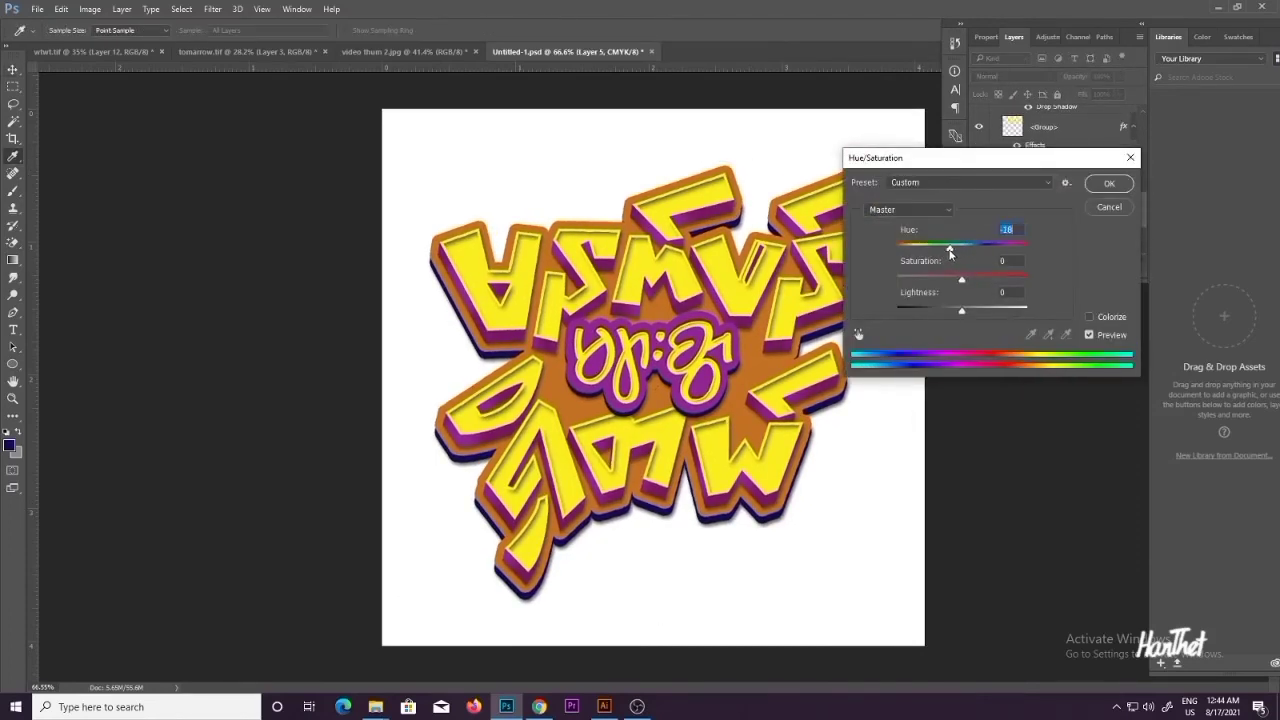
{"action": "left_click_drag", "start_coordinate": [924, 252], "coordinate": [946, 258]}
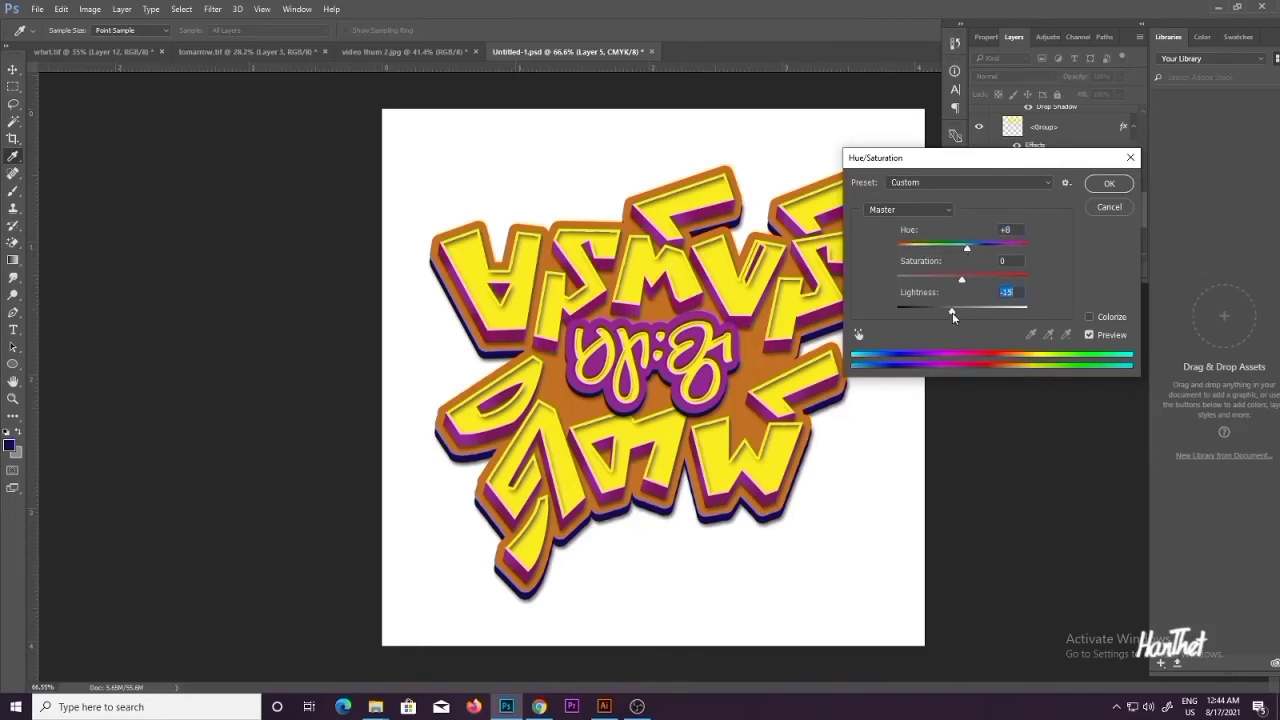
{"action": "left_click", "coordinate": [1100, 186]}
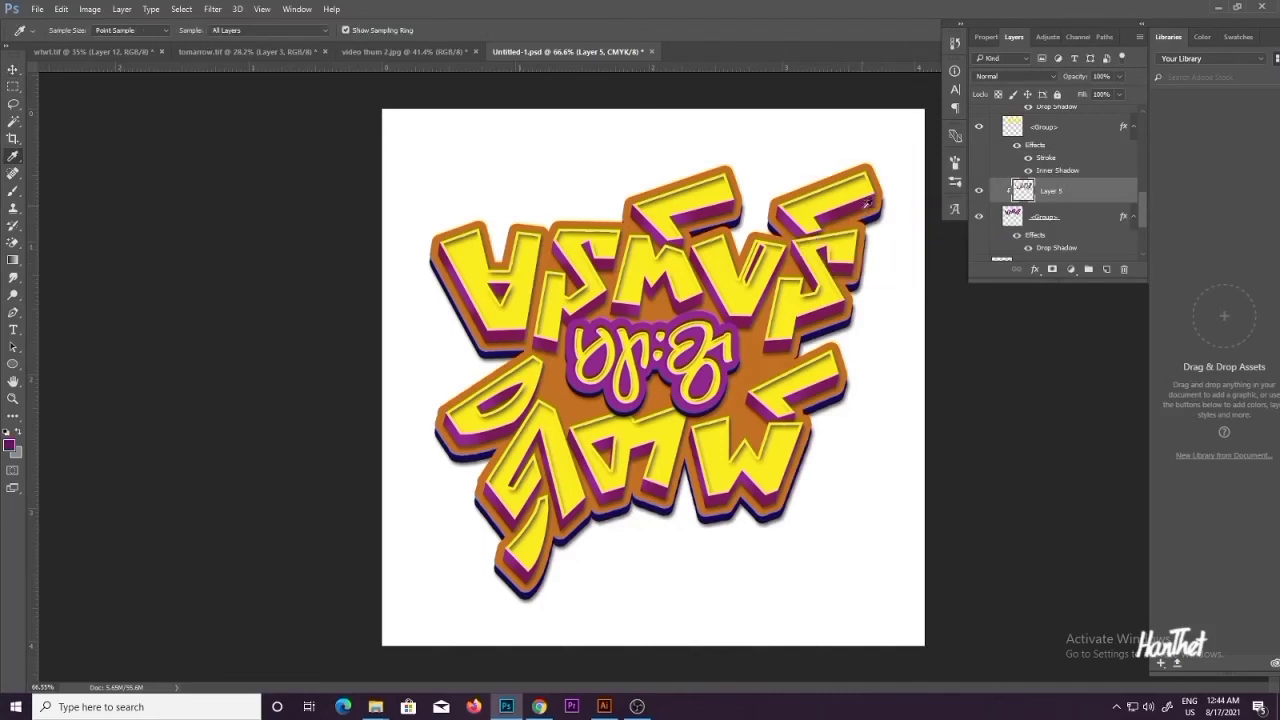
Step: Examine the lower word's shading on Layer 4 by hiding and showing the layer
{"action": "scroll", "coordinate": [1047, 231], "scroll_direction": "down", "scroll_amount": 3}
{"action": "scroll", "coordinate": [1047, 230], "scroll_direction": "up", "scroll_amount": 7}
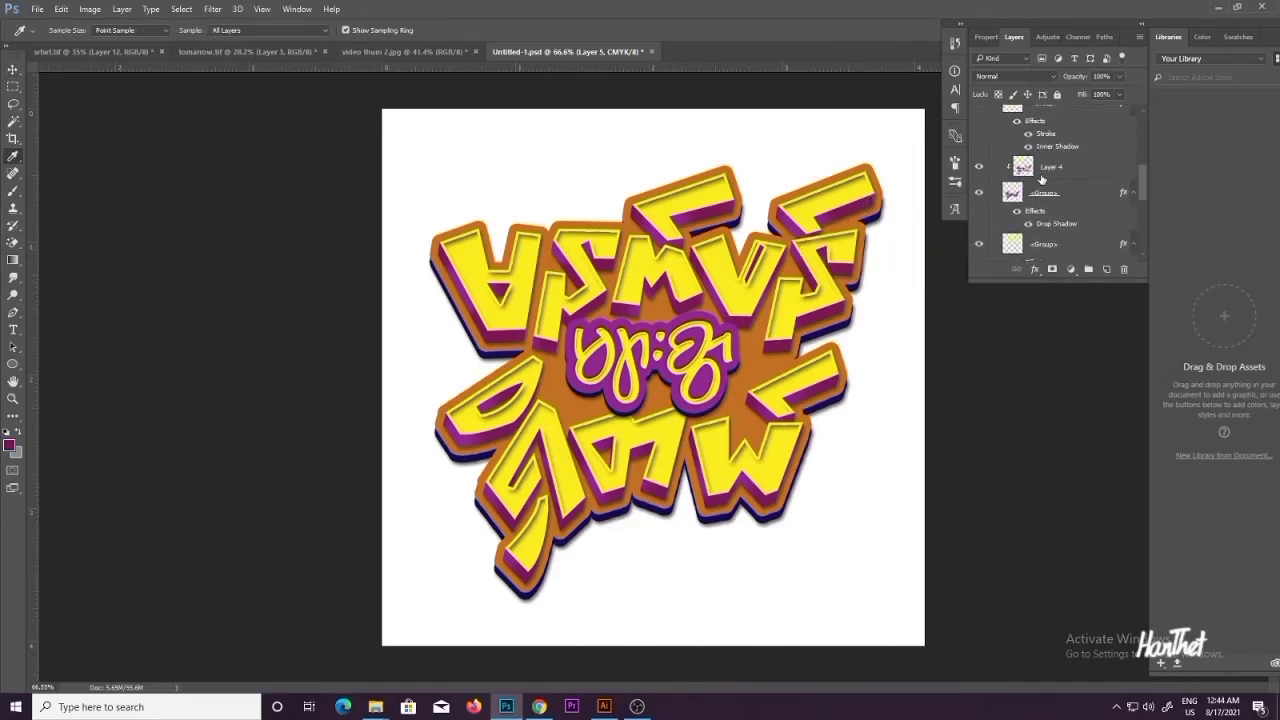
{"action": "left_click", "coordinate": [1028, 170]}
{"action": "left_click", "coordinate": [979, 172]}
{"action": "left_click", "coordinate": [979, 172]}
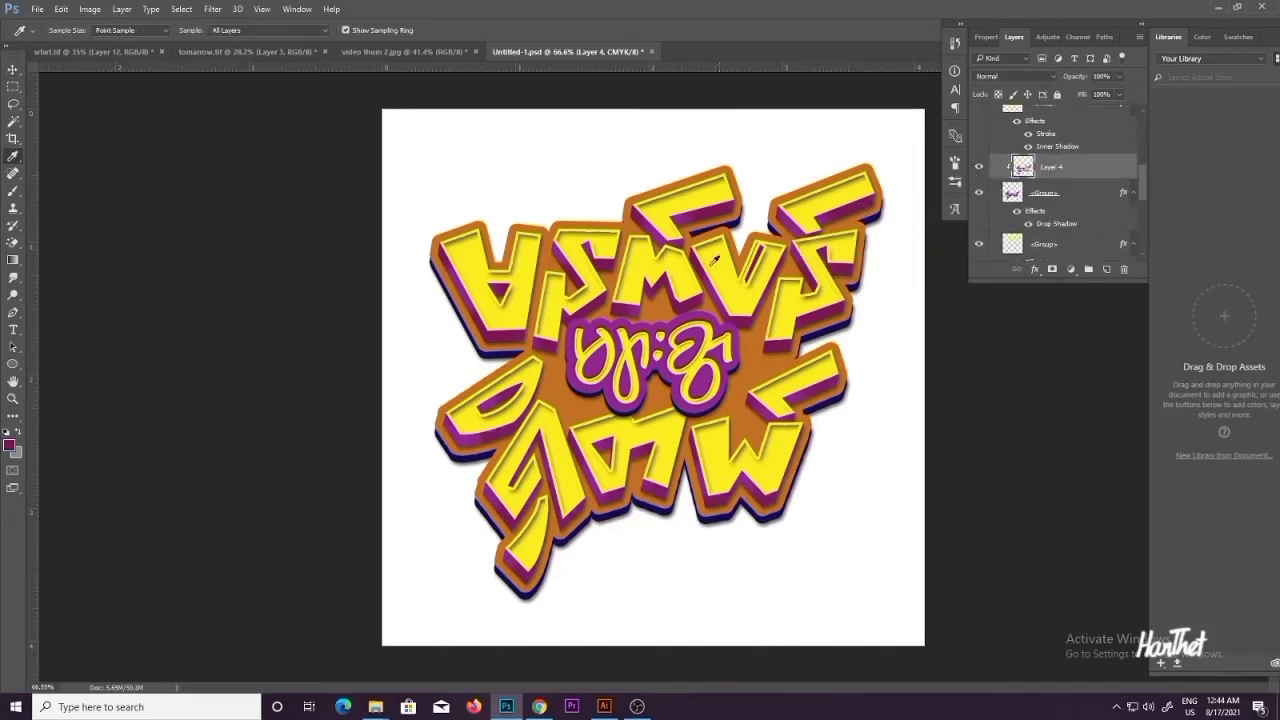
Step: Select all the lettering and backing layers, group them, and check the group by toggling its visibility
{"action": "scroll", "coordinate": [640, 365], "scroll_direction": "down", "scroll_amount": 6}
{"action": "scroll", "coordinate": [549, 248], "scroll_direction": "up", "scroll_amount": 3}
{"action": "key", "text": "v"}
{"action": "left_click_drag", "start_coordinate": [506, 216], "coordinate": [810, 520]}
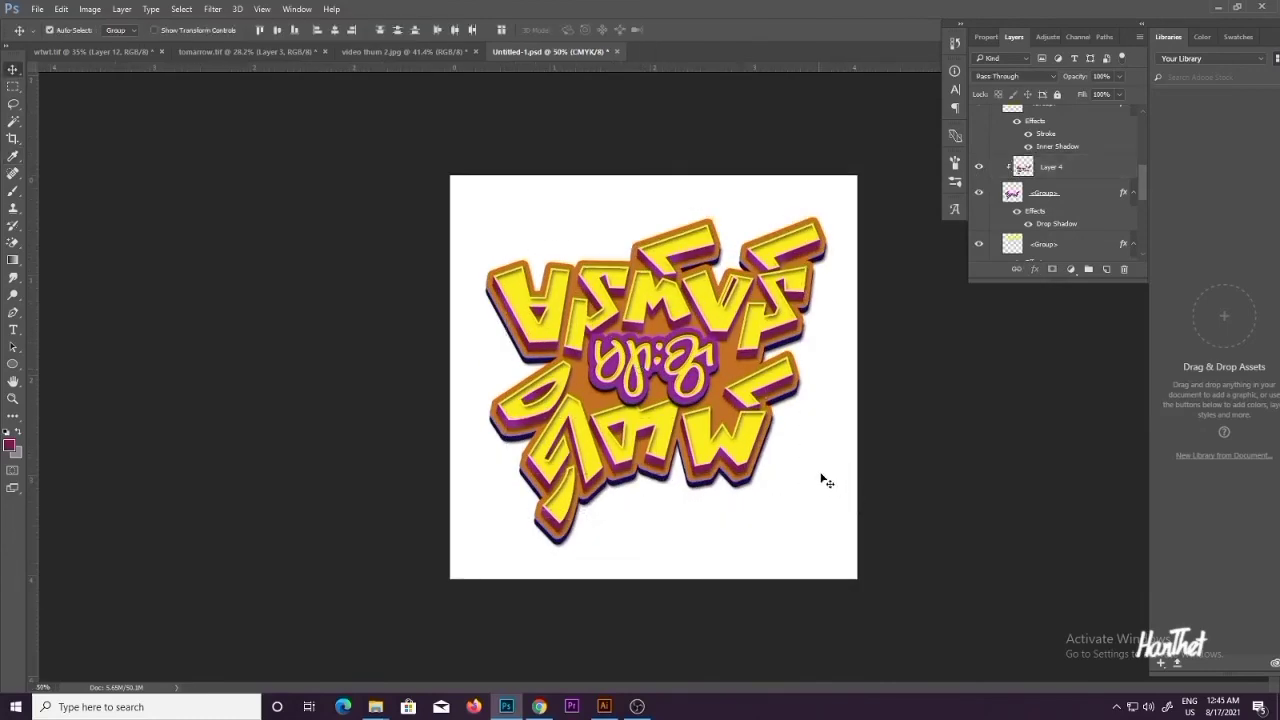
{"action": "key", "text": "ctrl+g"}
{"action": "left_click", "coordinate": [979, 113]}
{"action": "left_click", "coordinate": [979, 113]}
Step: Duplicate the artwork group, merge the copy into a single layer and hide the original Group 3
{"action": "left_click_drag", "start_coordinate": [1058, 117], "coordinate": [1107, 269]}
{"action": "key", "text": "ctrl+e"}
{"action": "left_click", "coordinate": [979, 139]}
{"action": "scroll", "coordinate": [650, 330], "scroll_direction": "down", "scroll_amount": 2}
Step: Transfer the merged lettering from Untitled-1.psd into the dark-background wtwt.tif document, placing it above Layer 12
{"action": "mouse_move", "coordinate": [650, 326]}
{"action": "left_mouse_down"}
{"action": "mouse_move", "coordinate": [634, 310]}
{"action": "mouse_move", "coordinate": [650, 344]}
{"action": "left_mouse_up"}
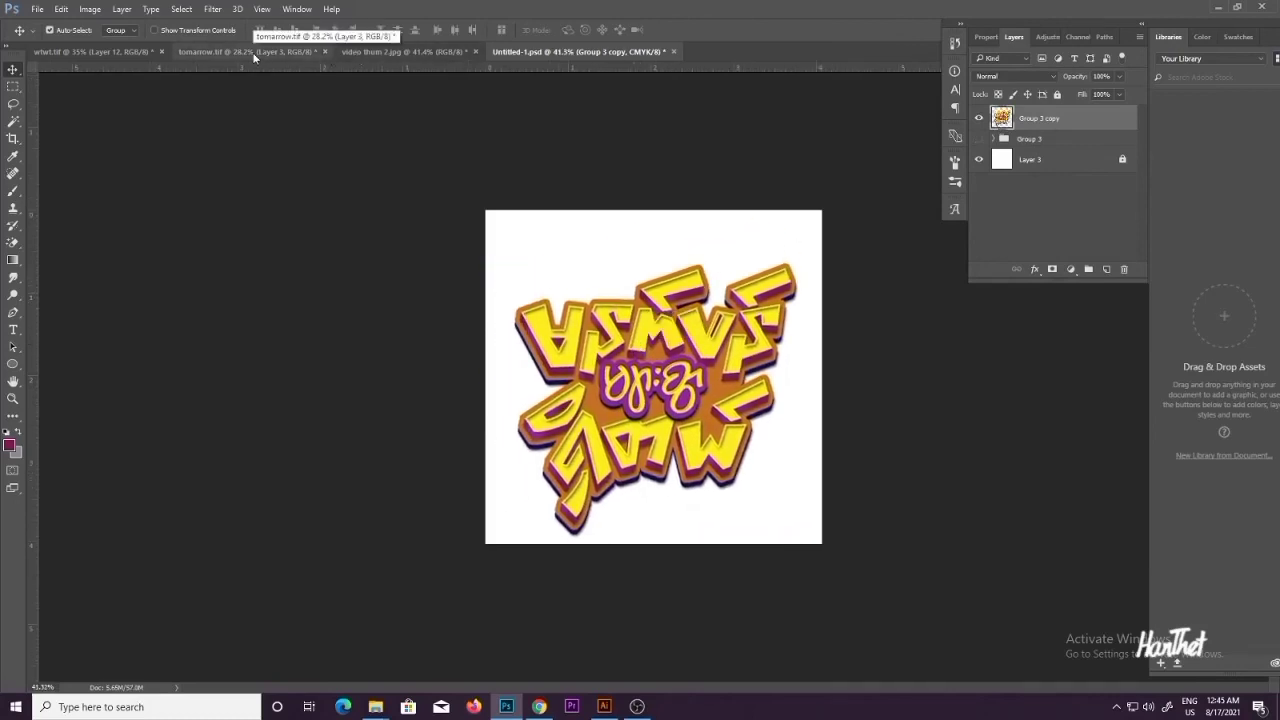
{"action": "left_click", "coordinate": [254, 56]}
{"action": "left_click", "coordinate": [145, 54]}
{"action": "left_click", "coordinate": [548, 55]}
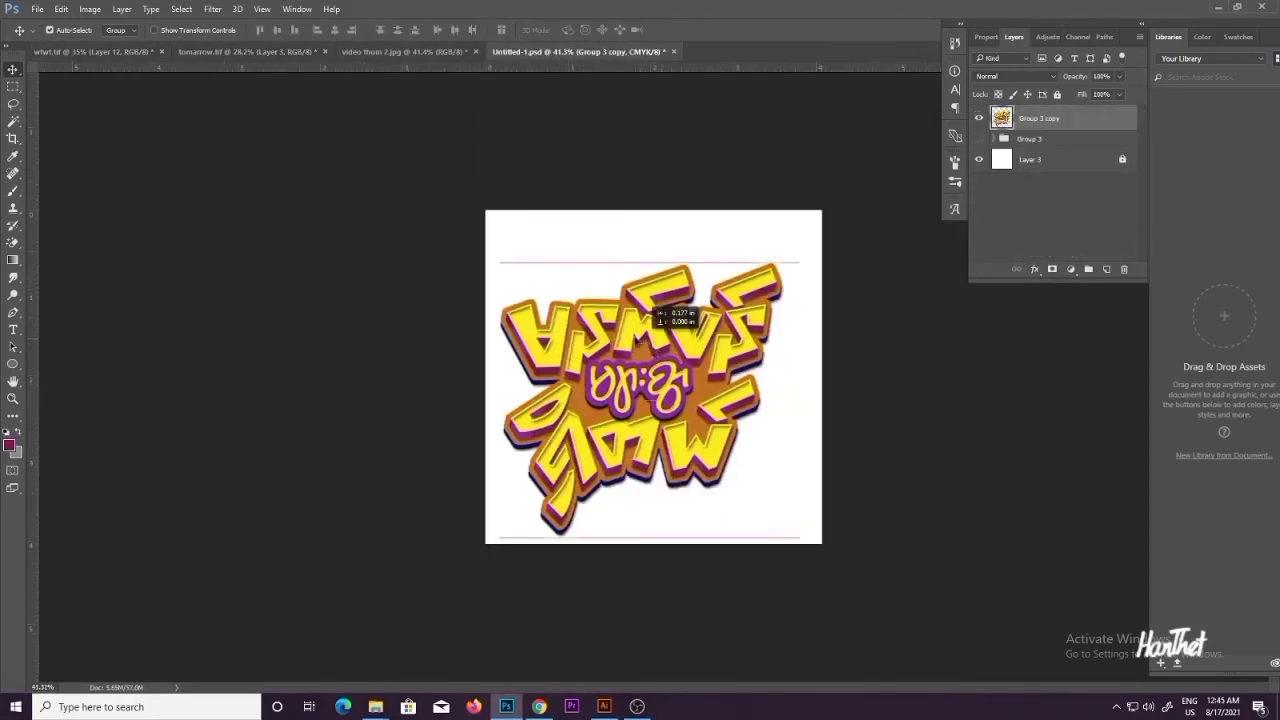
{"action": "left_click_drag", "start_coordinate": [648, 212], "coordinate": [656, 345]}
{"action": "scroll", "coordinate": [657, 345], "scroll_direction": "down", "scroll_amount": 4}
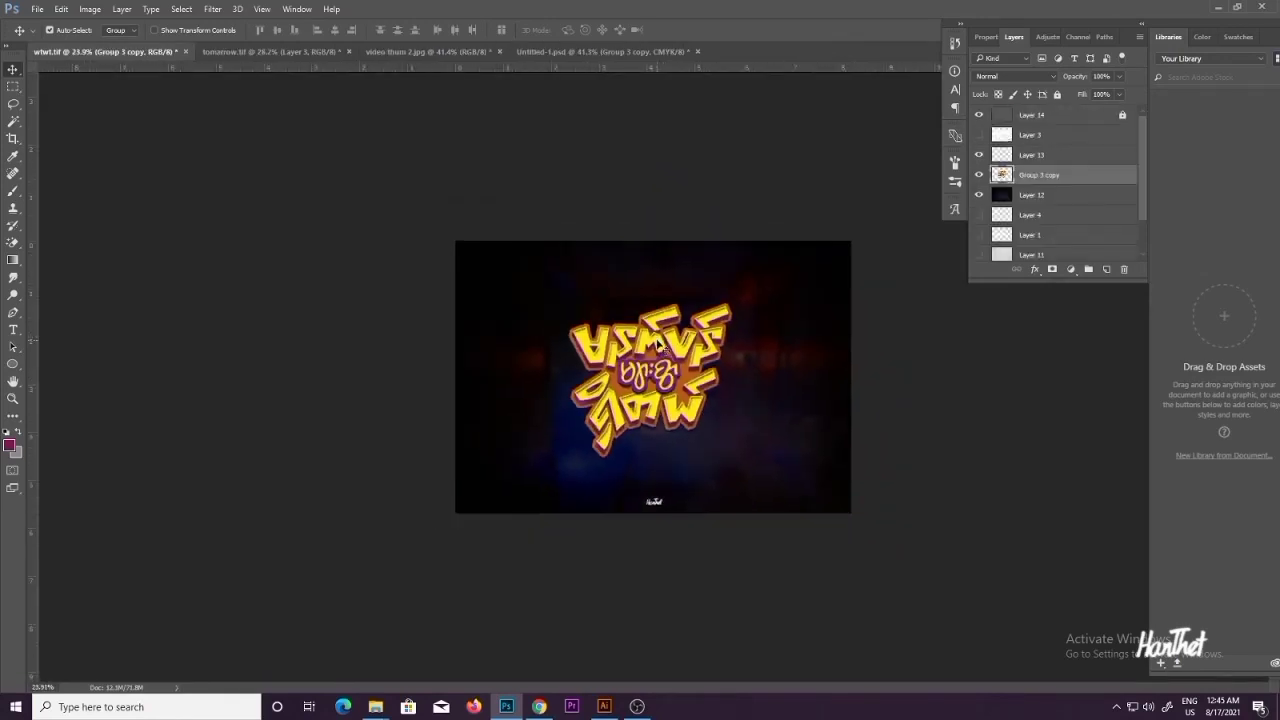
Step: Enlarge the merged lettering to about 143% and rotate it about 1.3° over the dark background
{"action": "scroll", "coordinate": [657, 345], "scroll_direction": "up", "scroll_amount": 8}
{"action": "scroll", "coordinate": [657, 345], "scroll_direction": "down", "scroll_amount": 2}
{"action": "scroll", "coordinate": [657, 345], "scroll_direction": "up", "scroll_amount": 3}
{"action": "scroll", "coordinate": [700, 330], "scroll_direction": "down", "scroll_amount": 4}
{"action": "key", "text": "ctrl+t"}
{"action": "left_click_drag", "start_coordinate": [783, 258], "coordinate": [868, 198]}
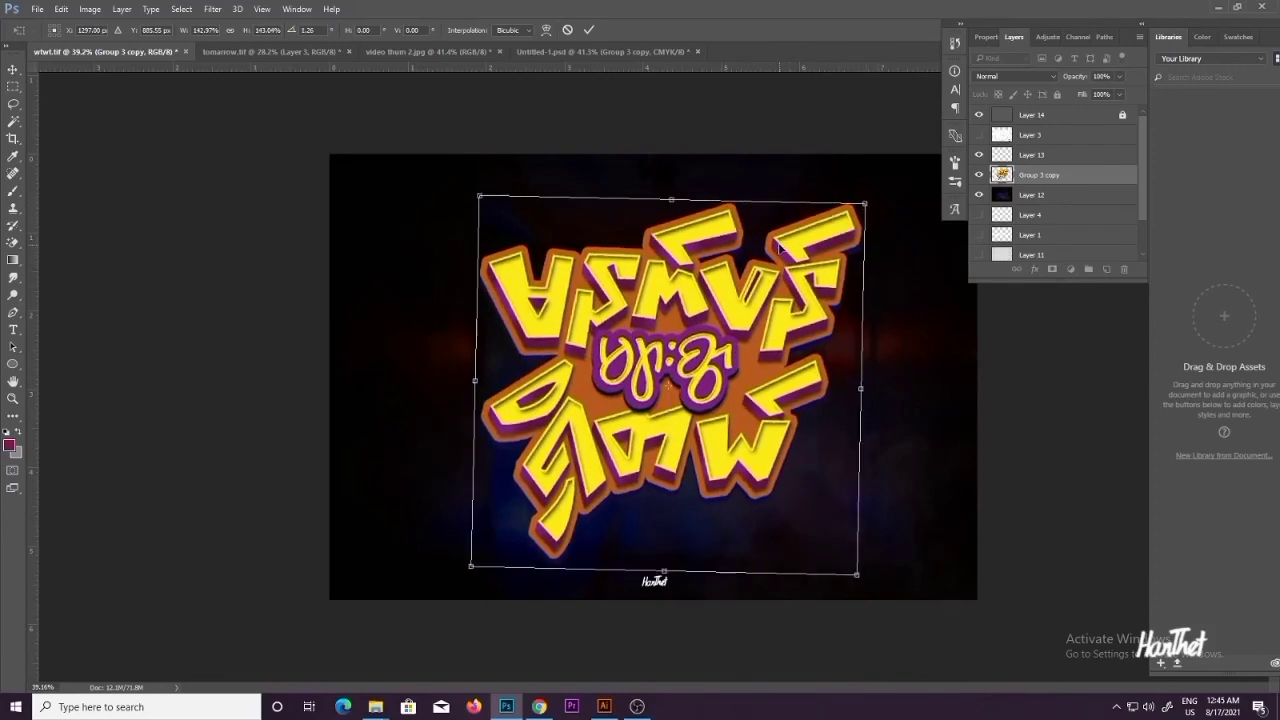
{"action": "key", "text": "Return"}
Step: Recolour the dark background on Layer 12 towards teal and magenta with a negative hue shift in Hue/Saturation
{"action": "left_click", "coordinate": [1040, 195]}
{"action": "key", "text": "i"}
{"action": "key", "text": "ctrl+u"}
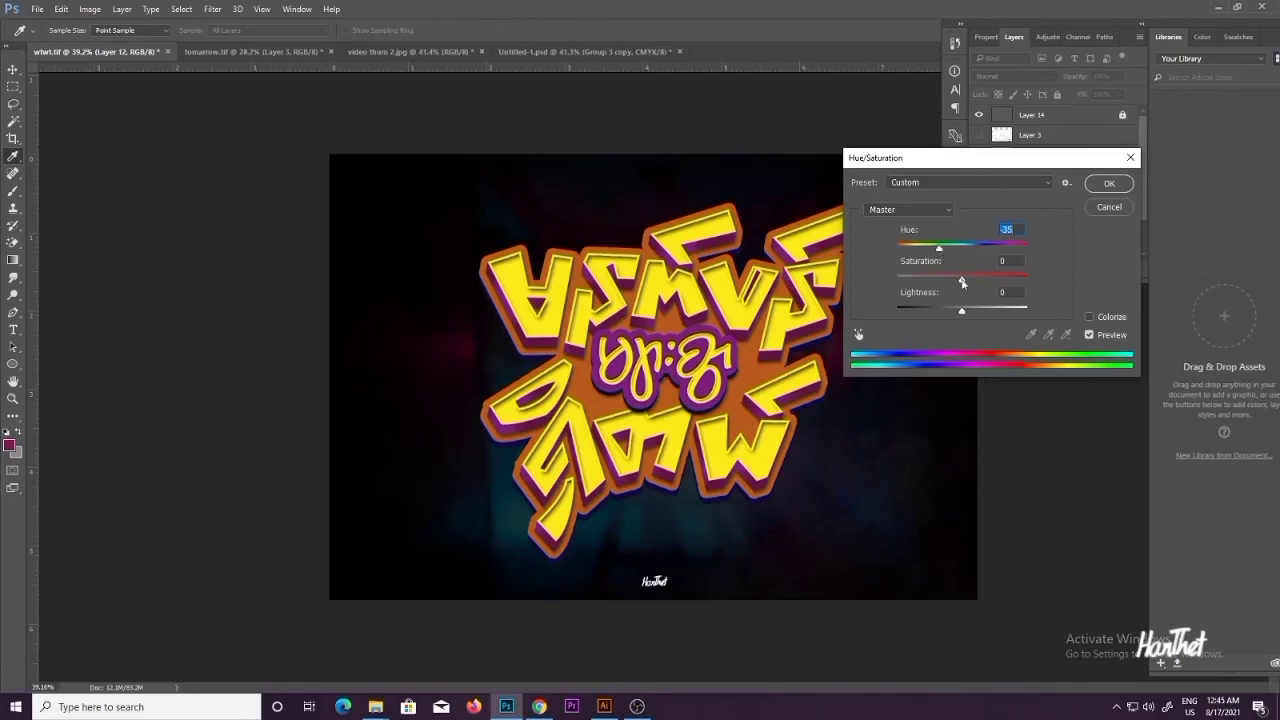
{"action": "mouse_move", "coordinate": [940, 248]}
{"action": "left_mouse_down"}
{"action": "mouse_move", "coordinate": [962, 248]}
{"action": "mouse_move", "coordinate": [932, 254]}
{"action": "left_mouse_up"}
{"action": "left_click", "coordinate": [1098, 186]}
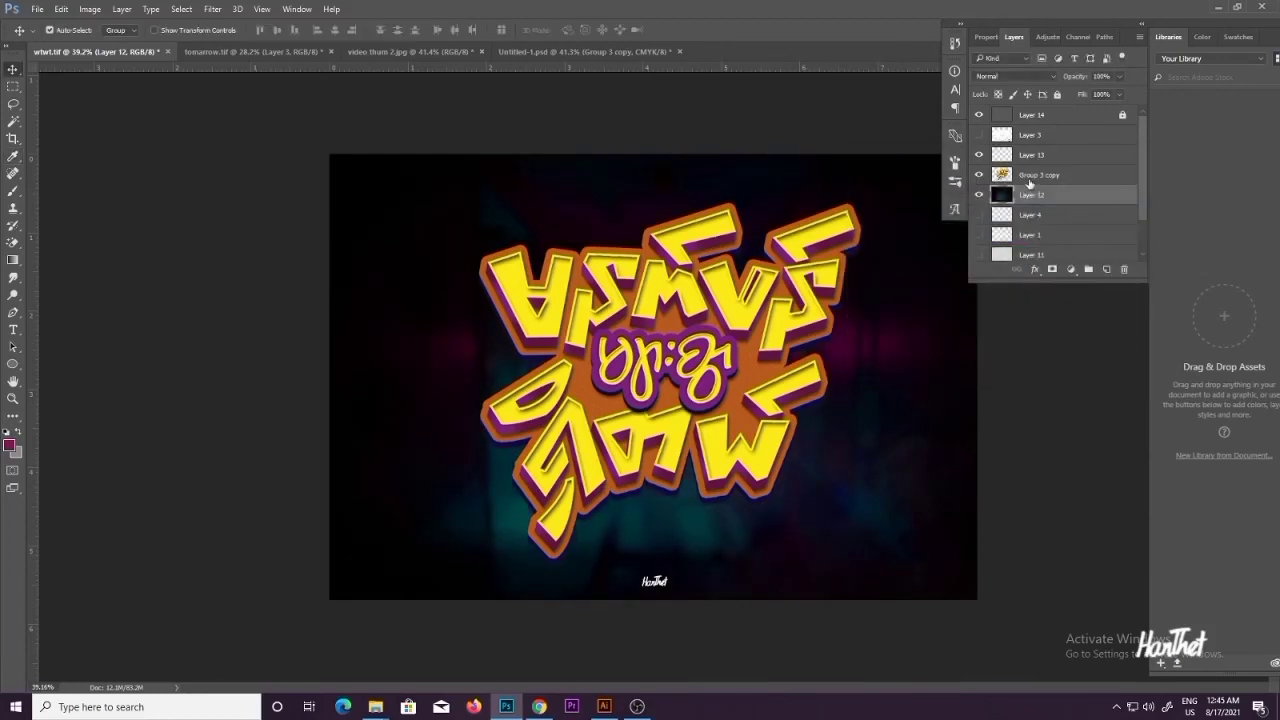
Step: Scale the merged Group 3 copy lettering down slightly and reposition it over the background
{"action": "left_click", "coordinate": [1031, 178]}
{"action": "scroll", "coordinate": [788, 264], "scroll_direction": "down", "scroll_amount": 5}
{"action": "key", "text": "ctrl+t"}
{"action": "left_click_drag", "start_coordinate": [749, 314], "coordinate": [749, 321]}
{"action": "left_click_drag", "start_coordinate": [784, 276], "coordinate": [762, 286]}
{"action": "key", "text": "Return"}
{"action": "scroll", "coordinate": [760, 355], "scroll_direction": "up", "scroll_amount": 2}
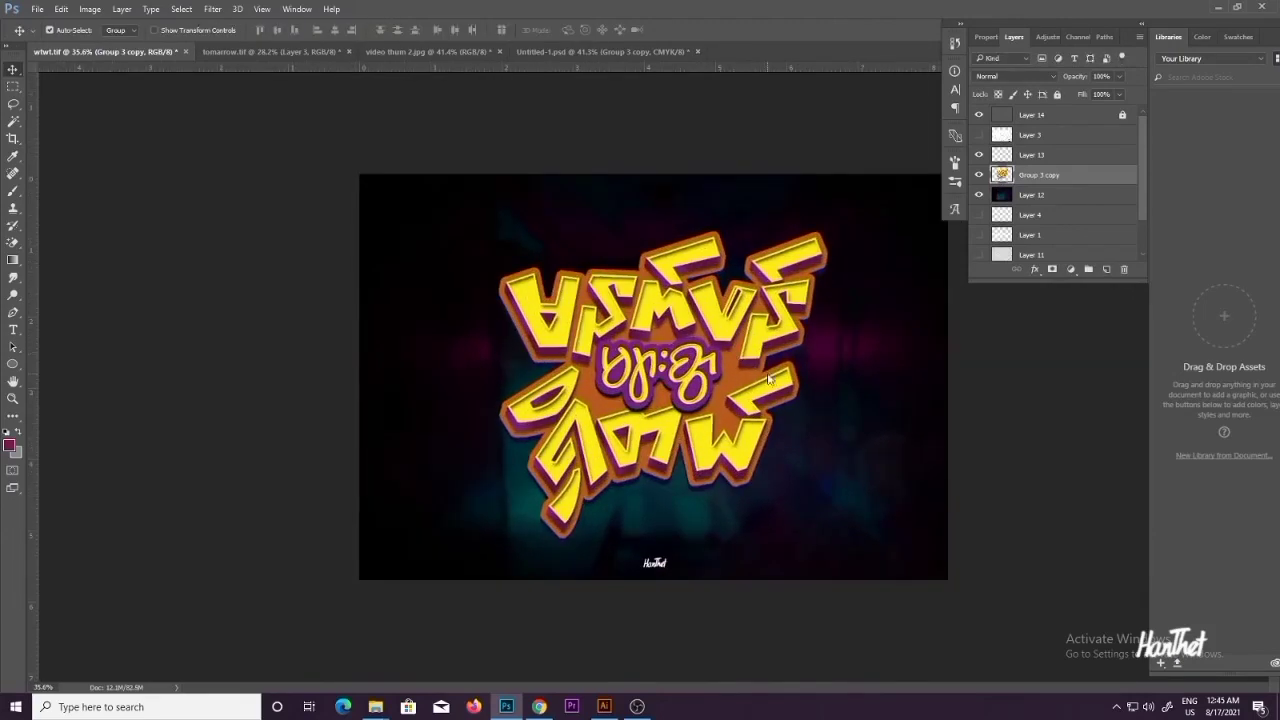
Step: Hide the tools and panels and set the area around the canvas to black
{"action": "key", "text": "Tab"}
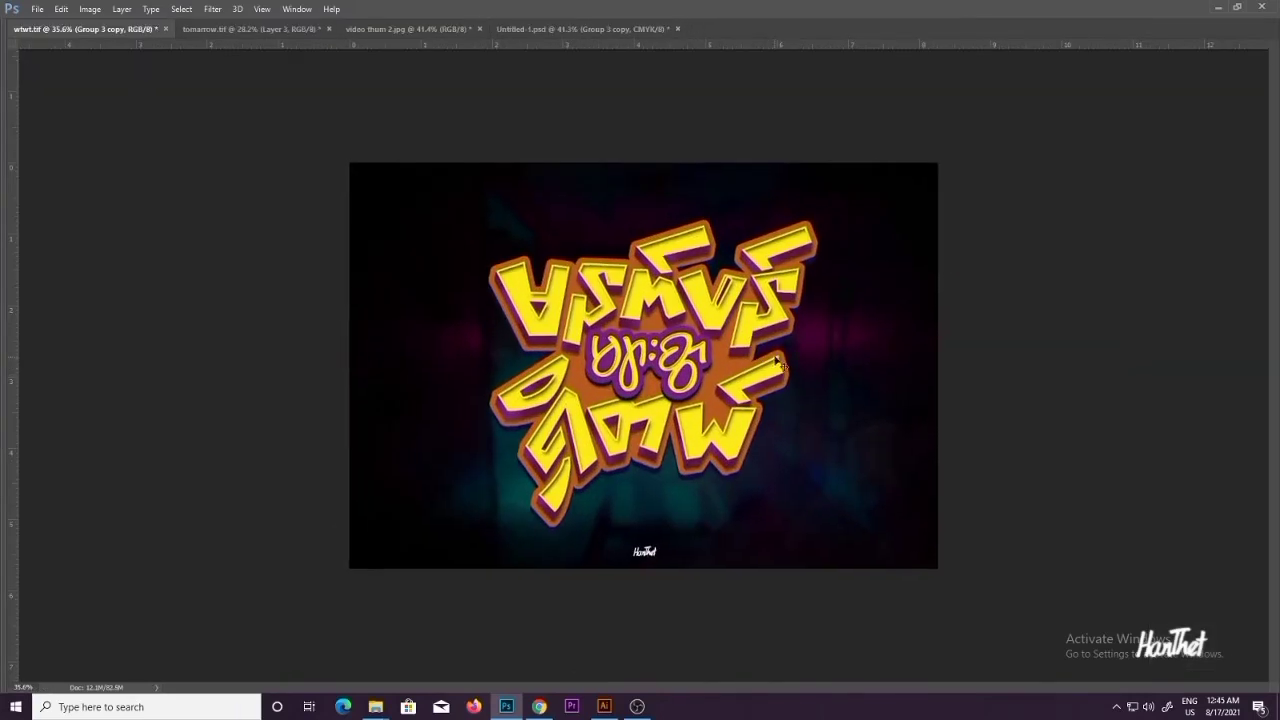
{"action": "right_click", "coordinate": [960, 293]}
{"action": "left_click", "coordinate": [975, 312]}
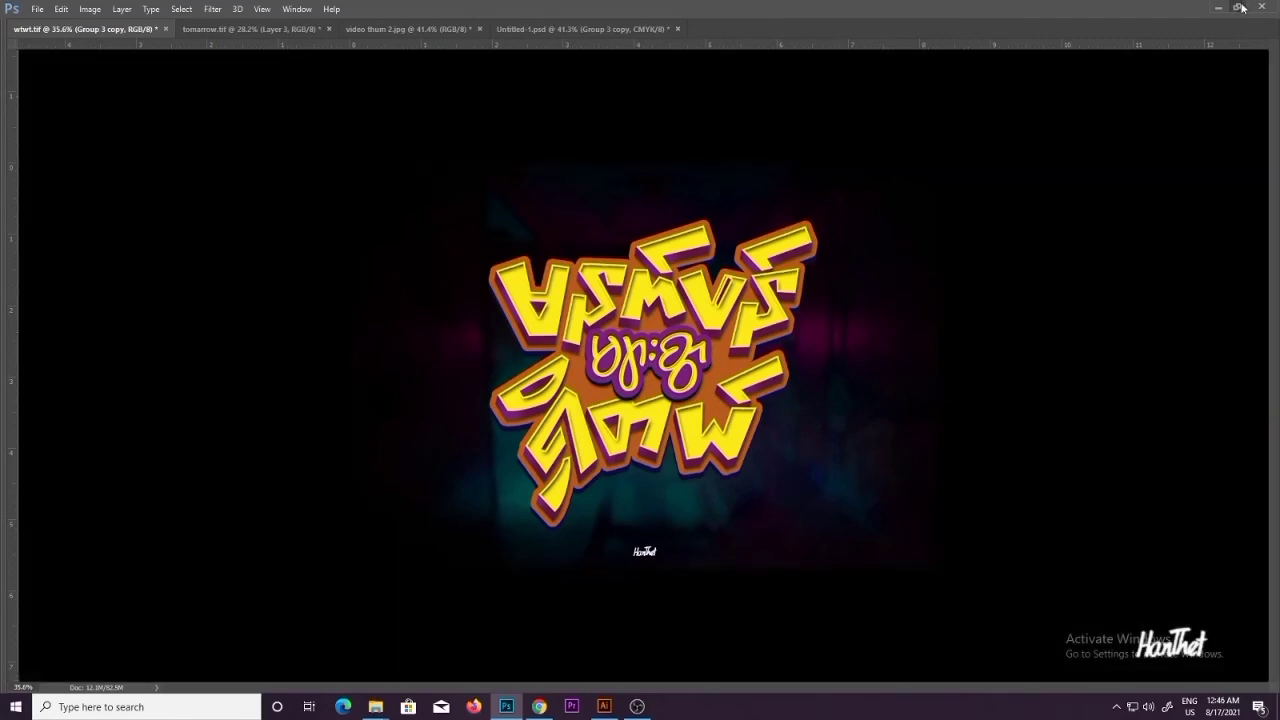
Step: Present the artwork in full screen mode with a black surround and hide the rulers
{"action": "left_click", "coordinate": [1242, 8]}
{"action": "left_click", "coordinate": [1150, 28]}
{"action": "key", "text": "f"}
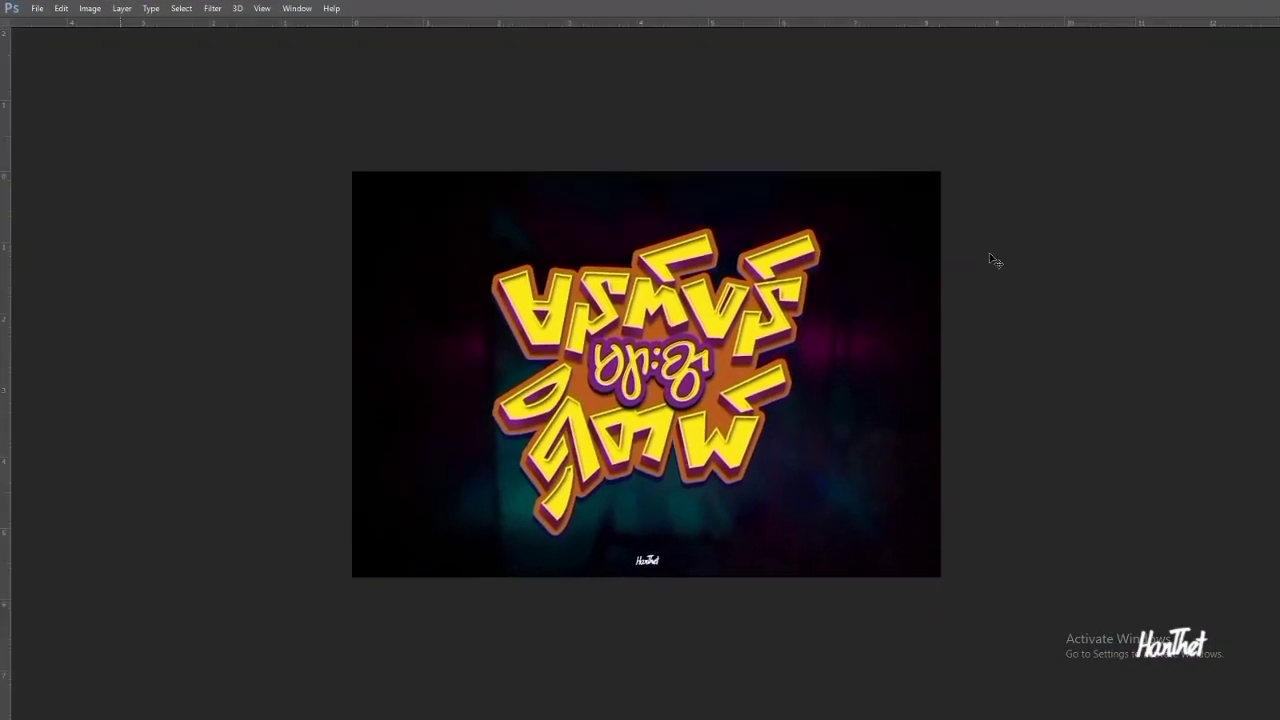
{"action": "right_click", "coordinate": [990, 260]}
{"action": "left_click", "coordinate": [1020, 279]}
{"action": "key", "text": "f"}
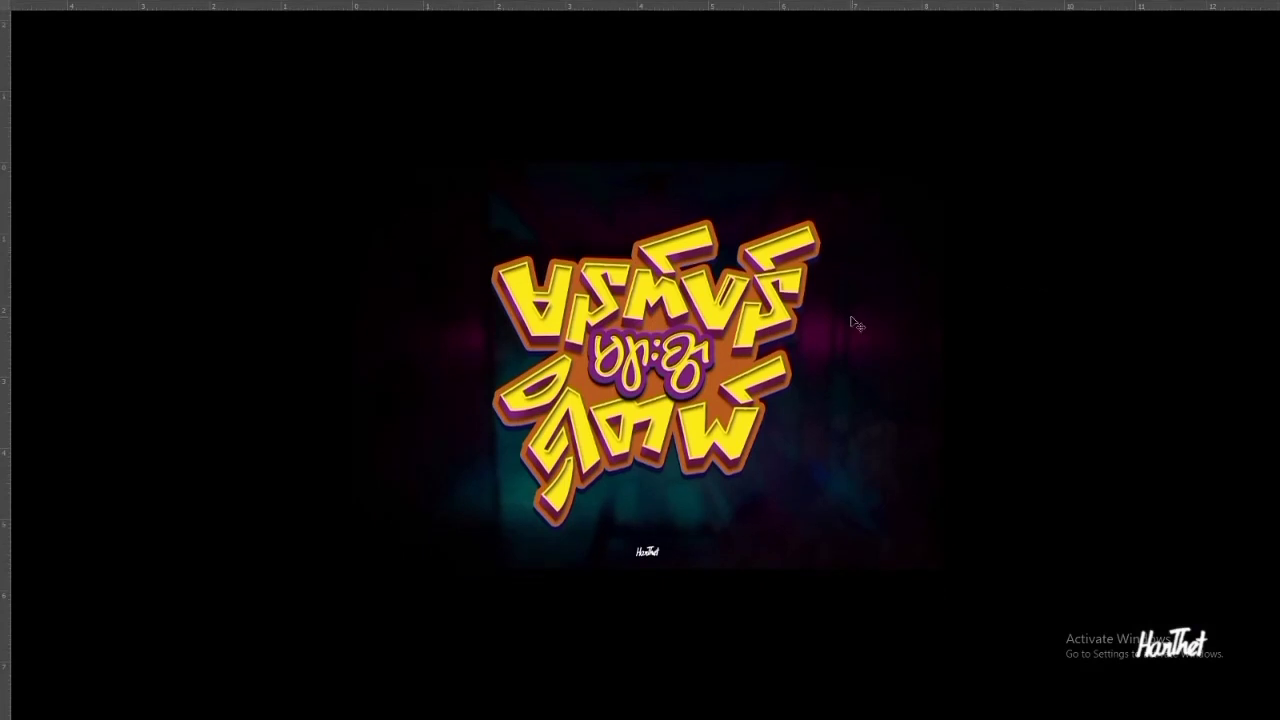
{"action": "key", "text": "ctrl+r"}
Step: Examine the finished lettering against its dark background at several magnifications in full screen
{"action": "scroll", "coordinate": [693, 332], "scroll_direction": "up", "scroll_amount": 3}
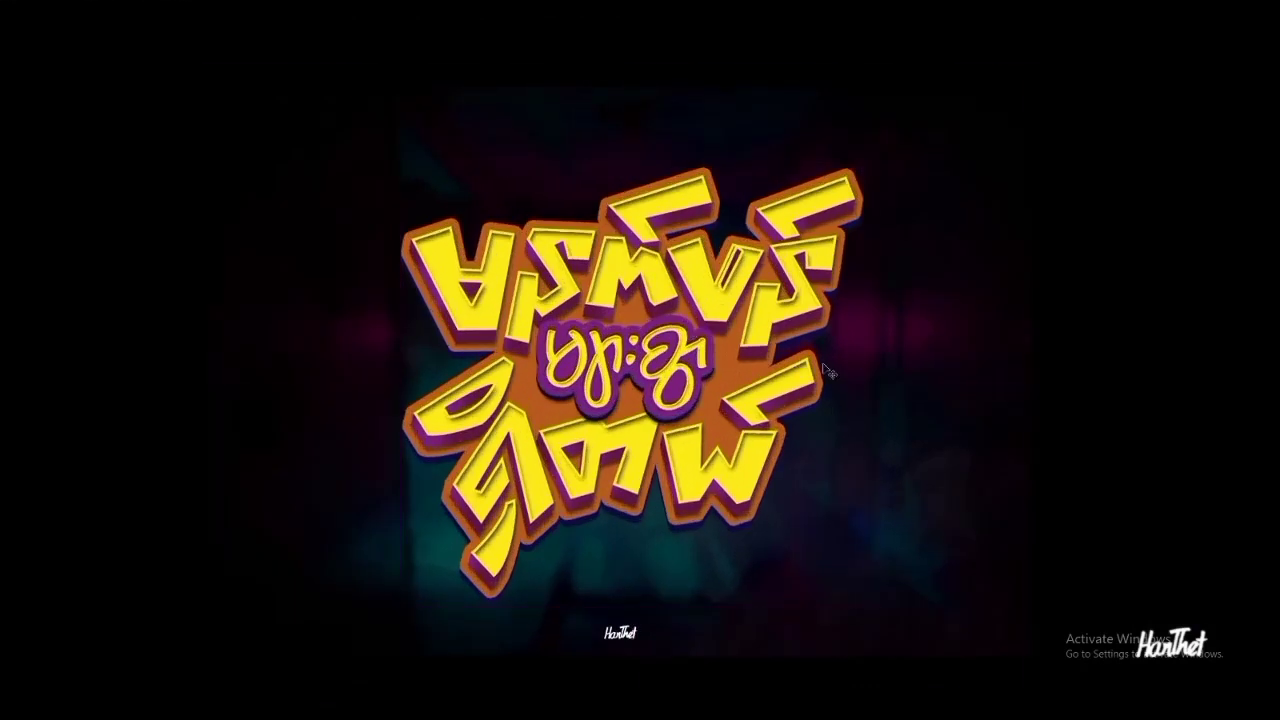
{"action": "scroll", "coordinate": [1037, 383], "scroll_direction": "up", "scroll_amount": 1}
{"action": "scroll", "coordinate": [1030, 385], "scroll_direction": "down", "scroll_amount": 1}
{"action": "key", "text": "ctrl+plus"}
{"action": "key", "text": "ctrl+plus"}
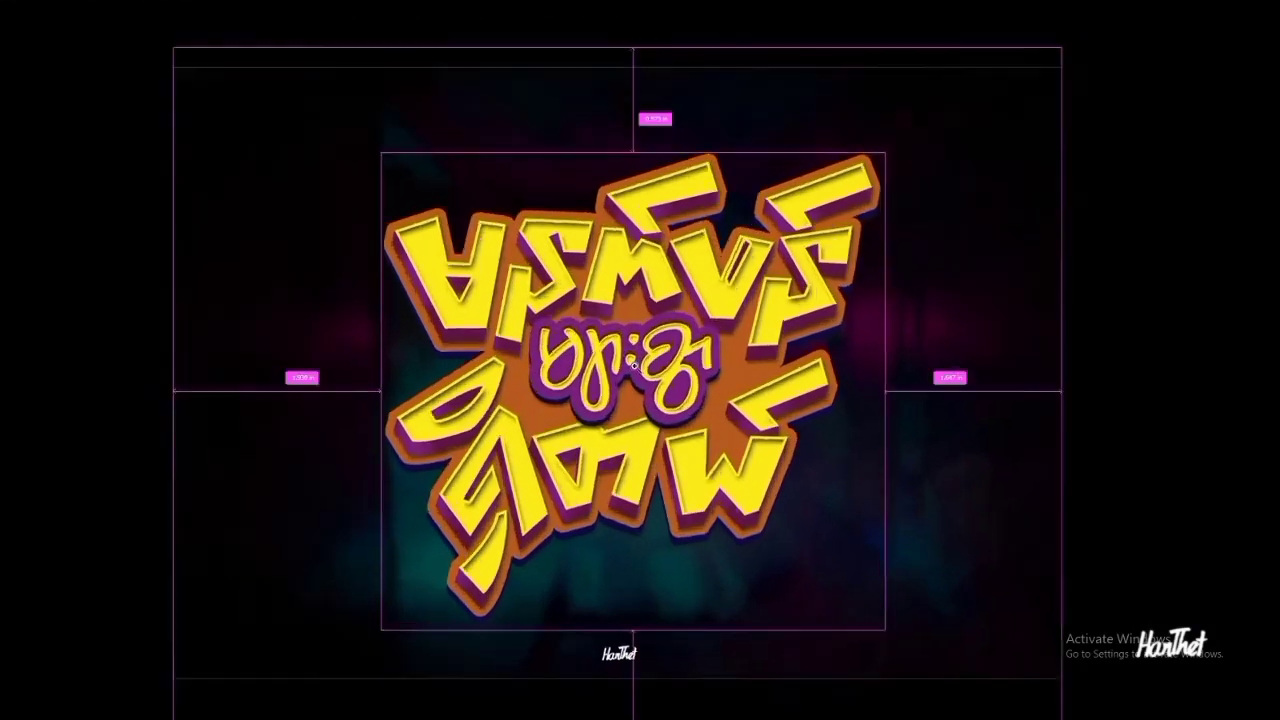
{"action": "scroll", "coordinate": [1062, 464], "scroll_direction": "down", "scroll_amount": 5}
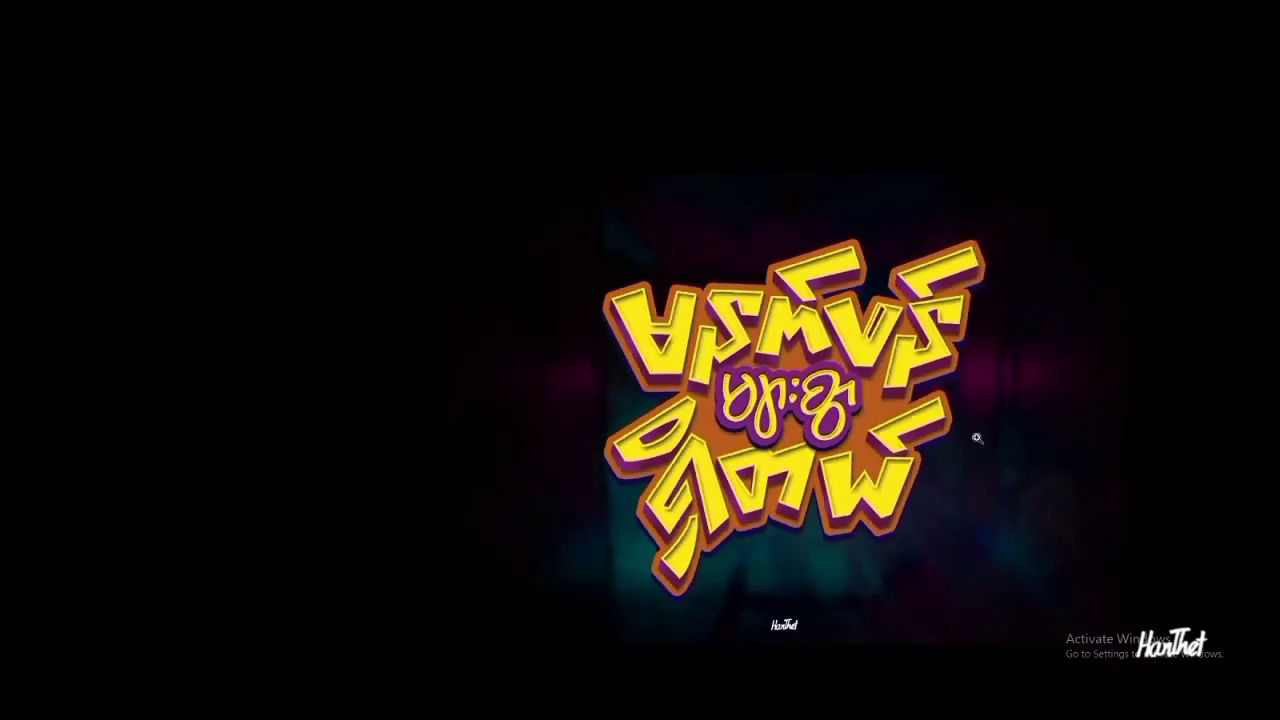
{"action": "scroll", "coordinate": [905, 413], "scroll_direction": "up", "scroll_amount": 2}
{"action": "scroll", "coordinate": [903, 413], "scroll_direction": "up", "scroll_amount": 2}
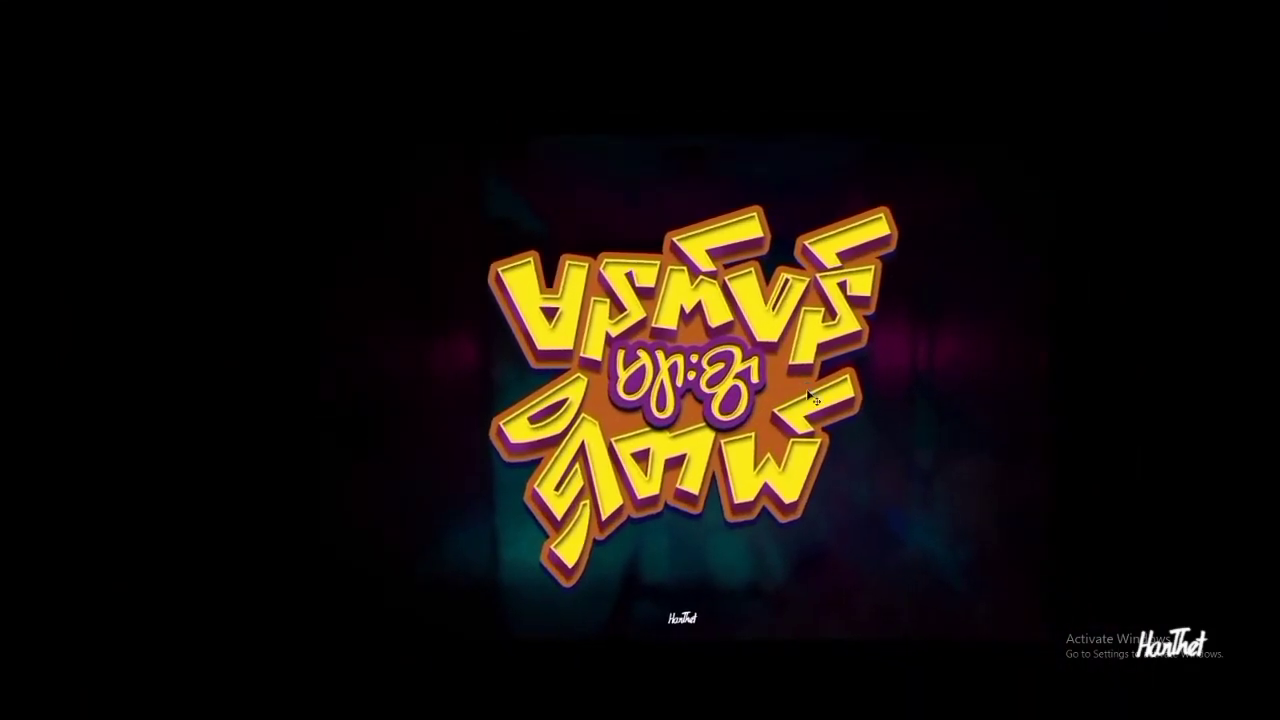